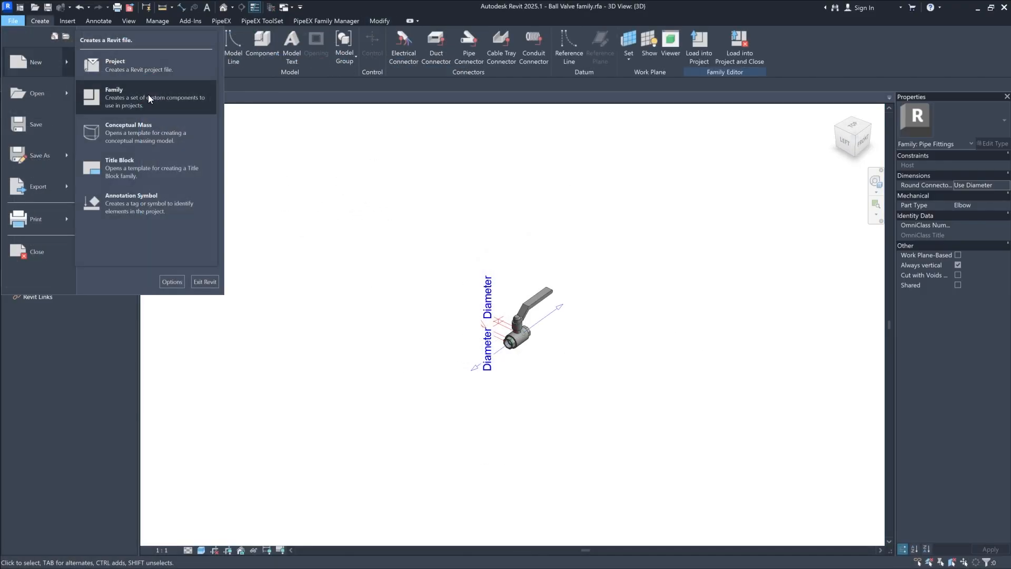
# Step: Create a new family from the PipeEX family template for two connectors
pyautogui.click(147, 94)
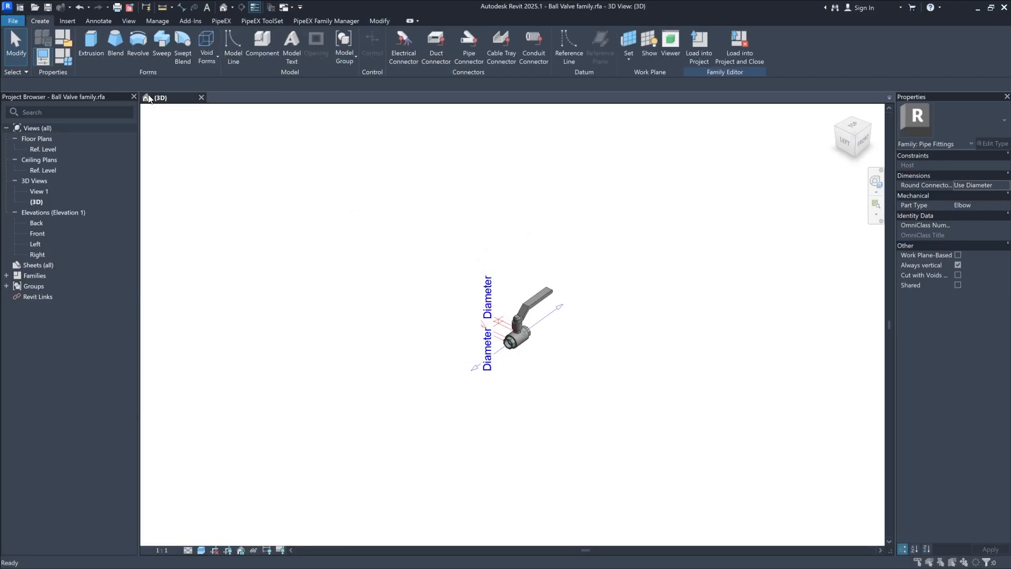
pyautogui.click(414, 233)
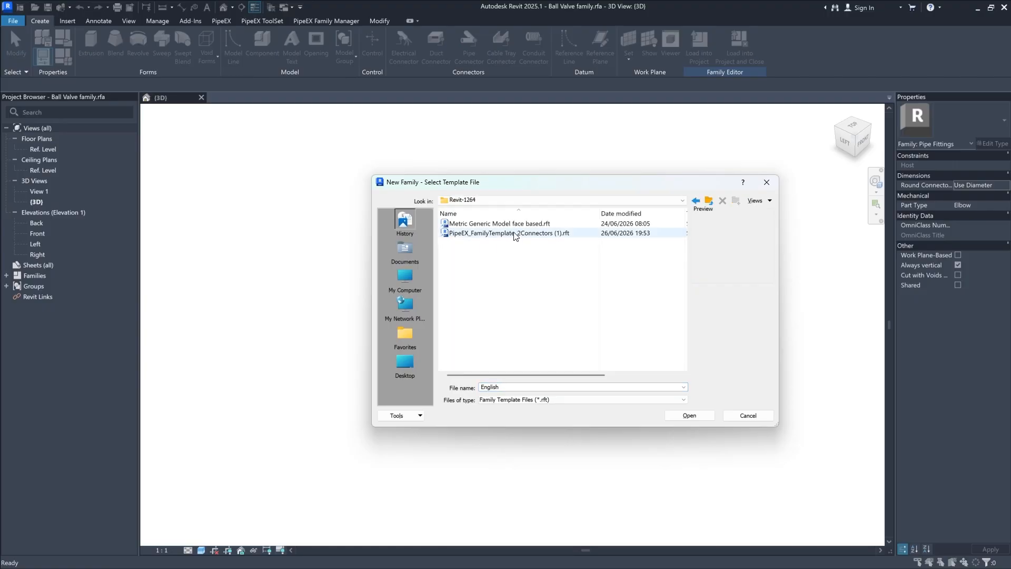
pyautogui.click(515, 233)
pyautogui.click(690, 415)
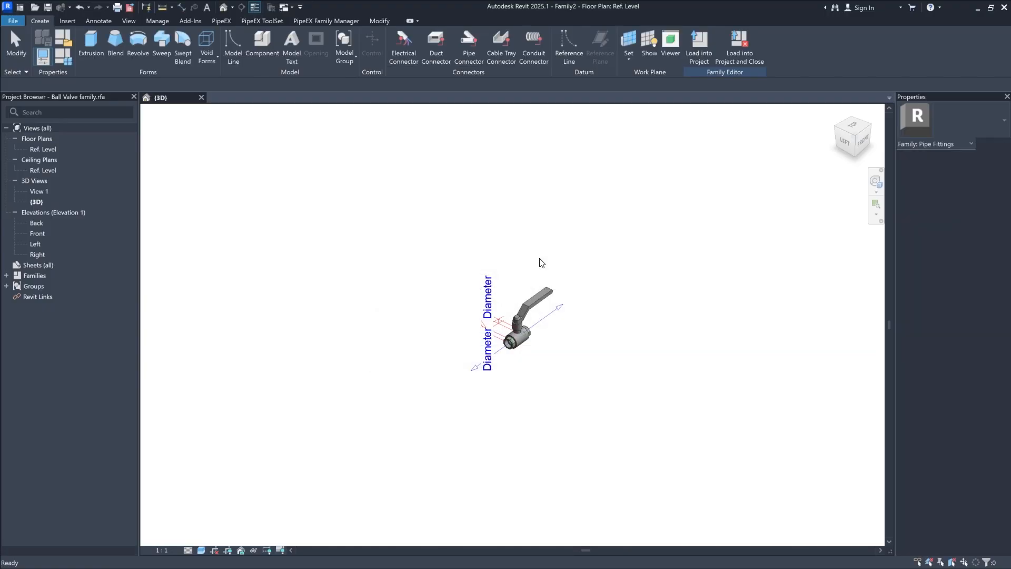
# Step: Draw two vertical reference planes, about 690 mm right and 584 mm left of the vertical centre plane
pyautogui.click(600, 47)
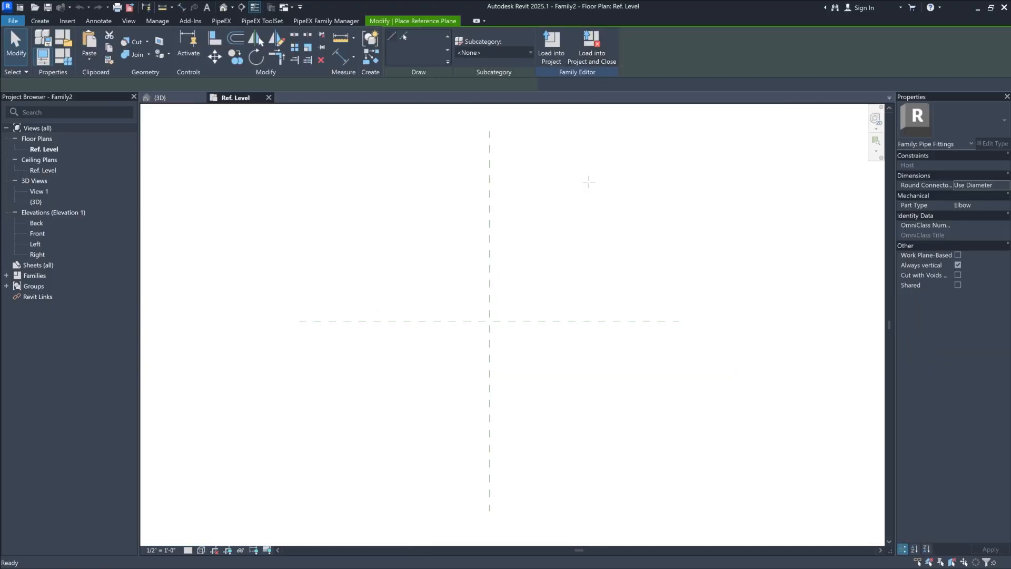
pyautogui.click(575, 157)
pyautogui.click(575, 483)
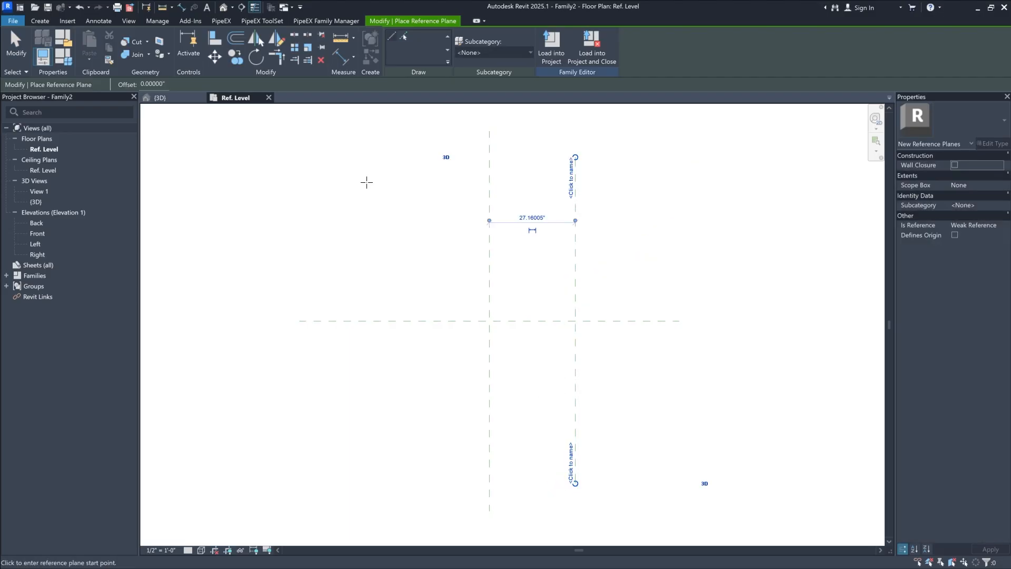
pyautogui.click(417, 156)
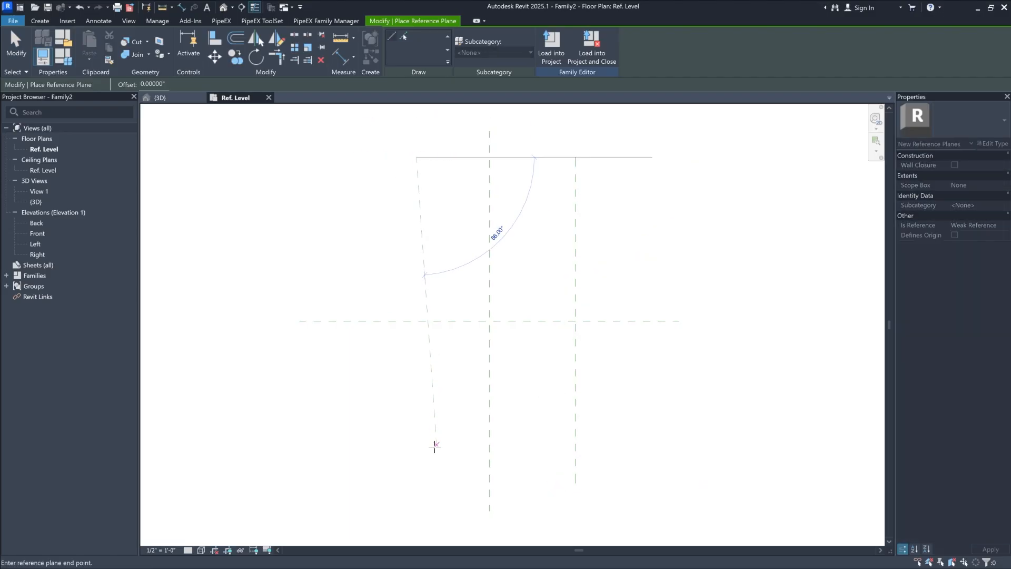
pyautogui.click(417, 482)
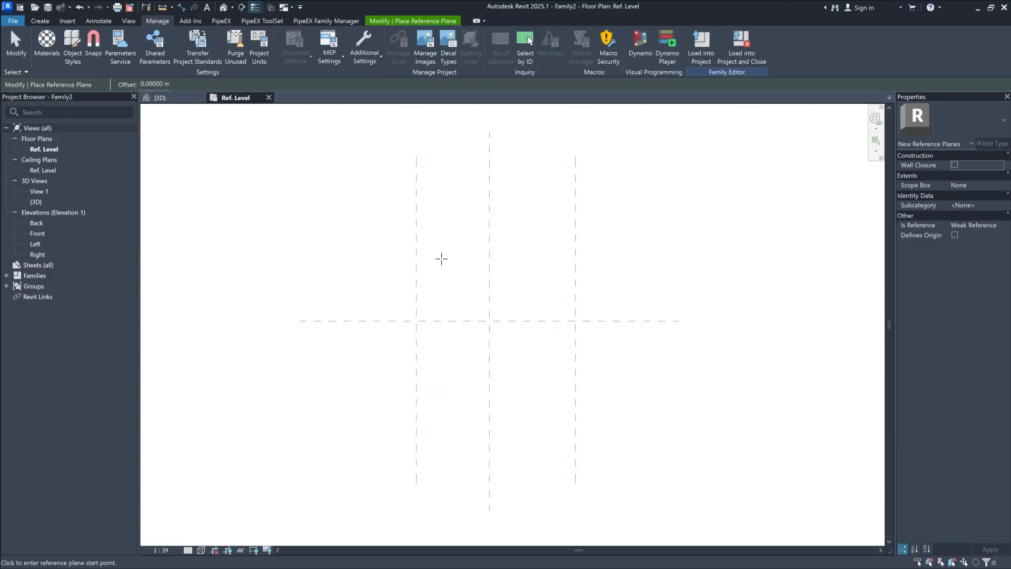
pyautogui.press('Escape')
pyautogui.click(416, 264)
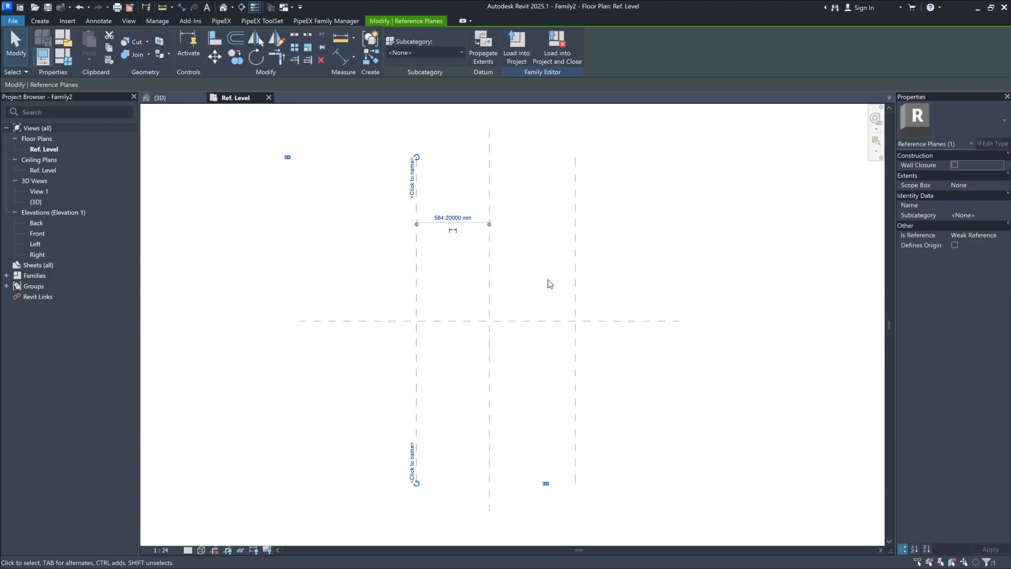
pyautogui.press('Escape')
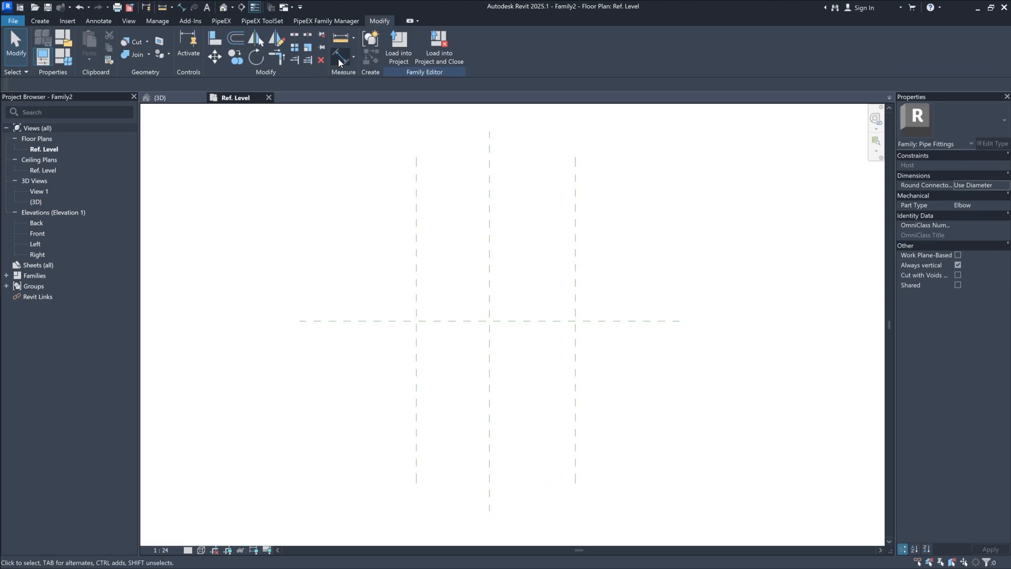
# Step: Add a continuous aligned dimension across the three vertical reference planes and make its segments equal
pyautogui.click(337, 58)
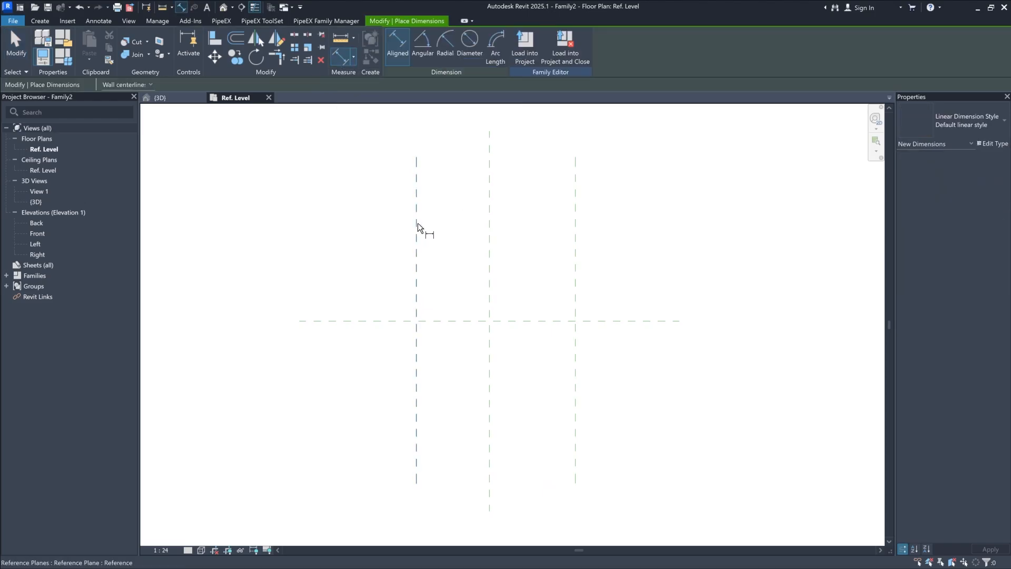
pyautogui.click(416, 237)
pyautogui.click(490, 255)
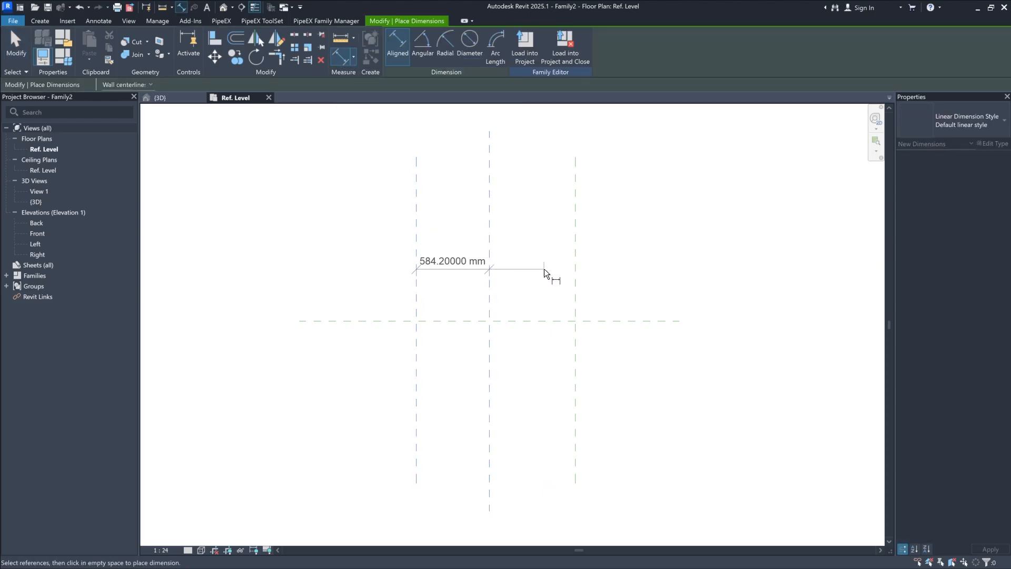
pyautogui.click(574, 271)
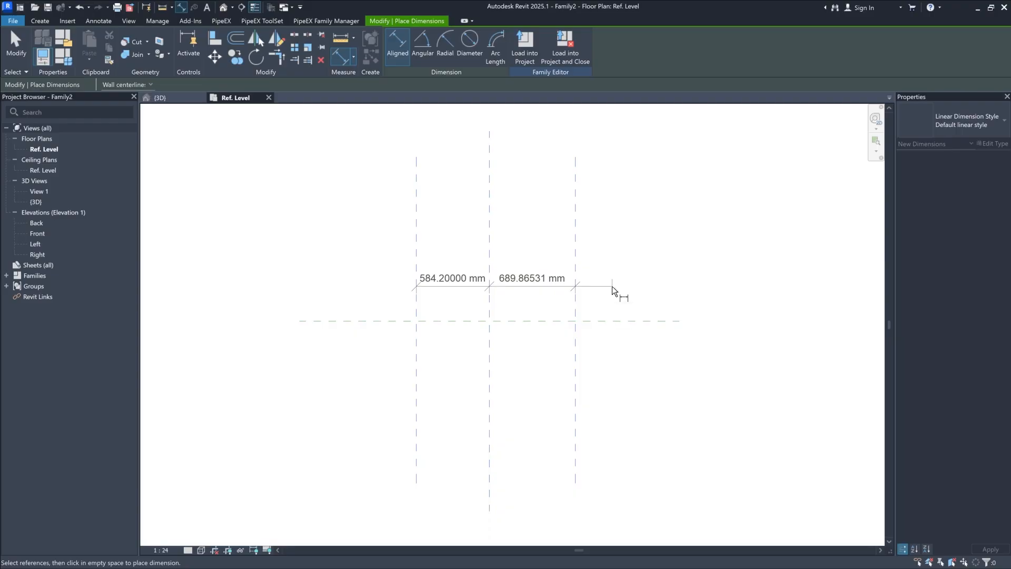
pyautogui.click(612, 286)
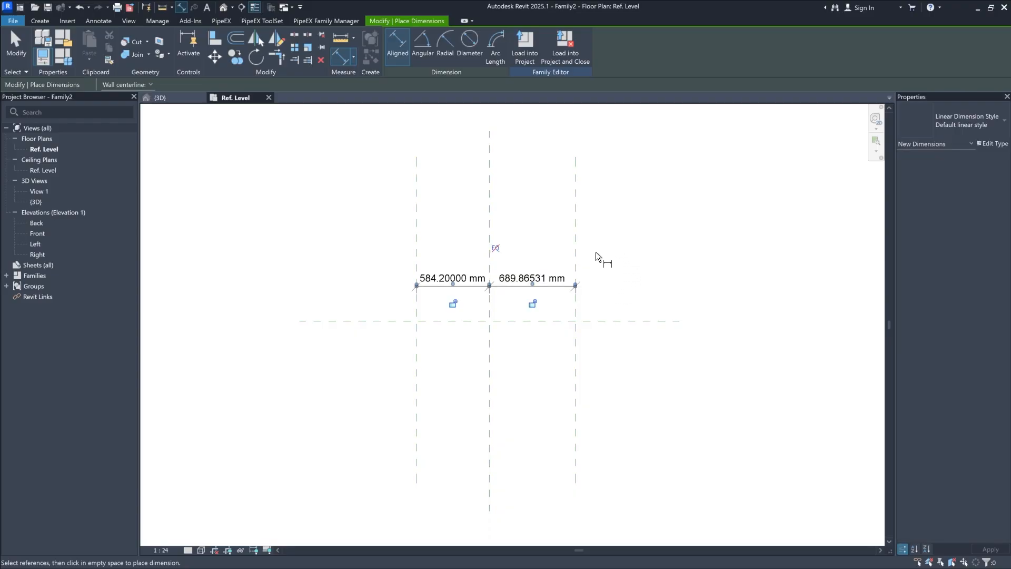
pyautogui.press('Escape')
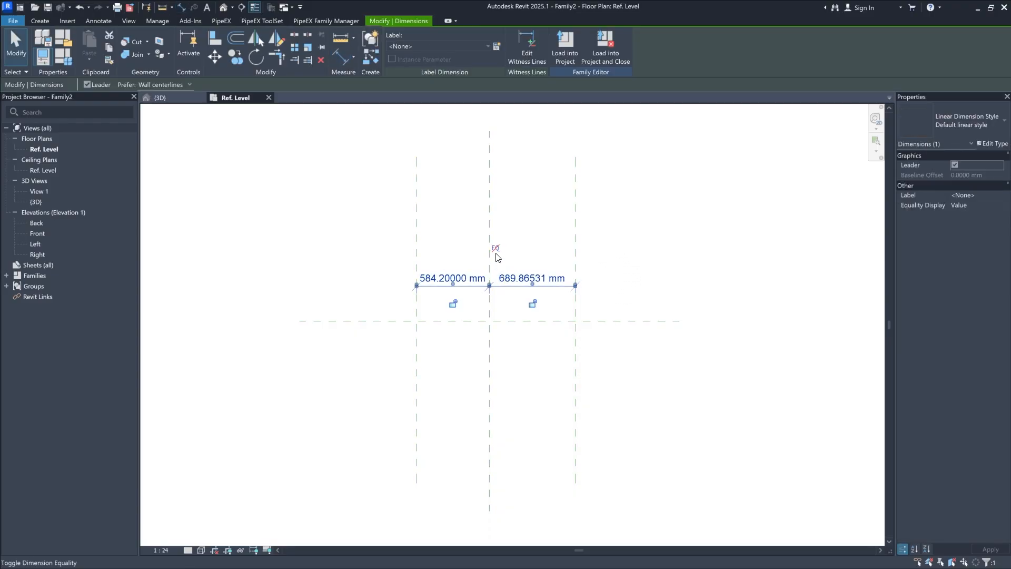
pyautogui.click(495, 248)
# Step: Nudge the right reference plane towards the centre plane until it is about 120 mm away
pyautogui.click(575, 255)
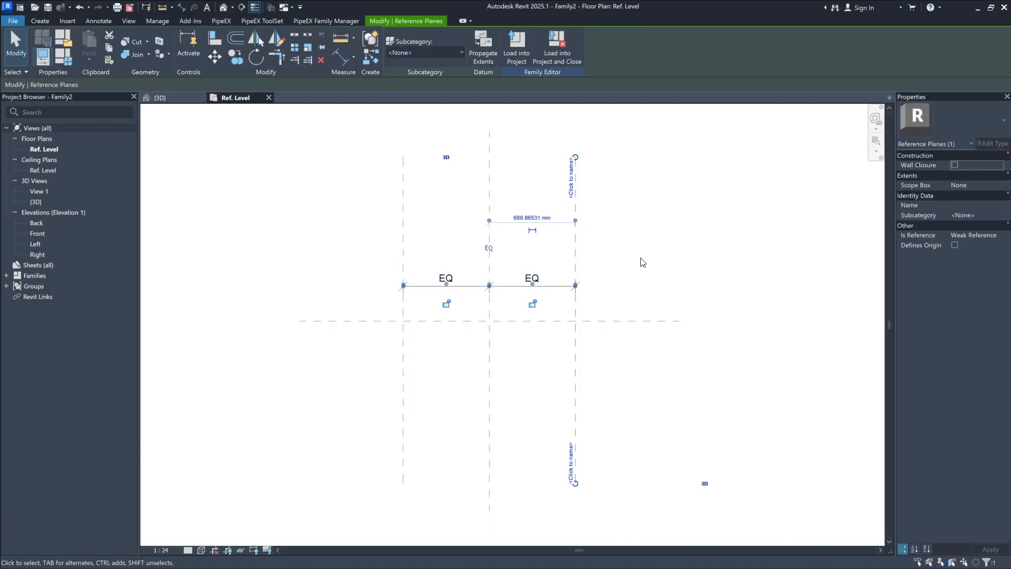
pyautogui.press('Left')
pyautogui.press('Left')
pyautogui.press('Left')
pyautogui.press('Left')
pyautogui.press('Left')
pyautogui.press('Left')
pyautogui.press('Left')
pyautogui.press('Left')
pyautogui.press('Left')
pyautogui.press('Left')
pyautogui.press('Left')
pyautogui.press('Left')
pyautogui.press('Left')
pyautogui.press('Left')
pyautogui.press('Left')
pyautogui.press('Left')
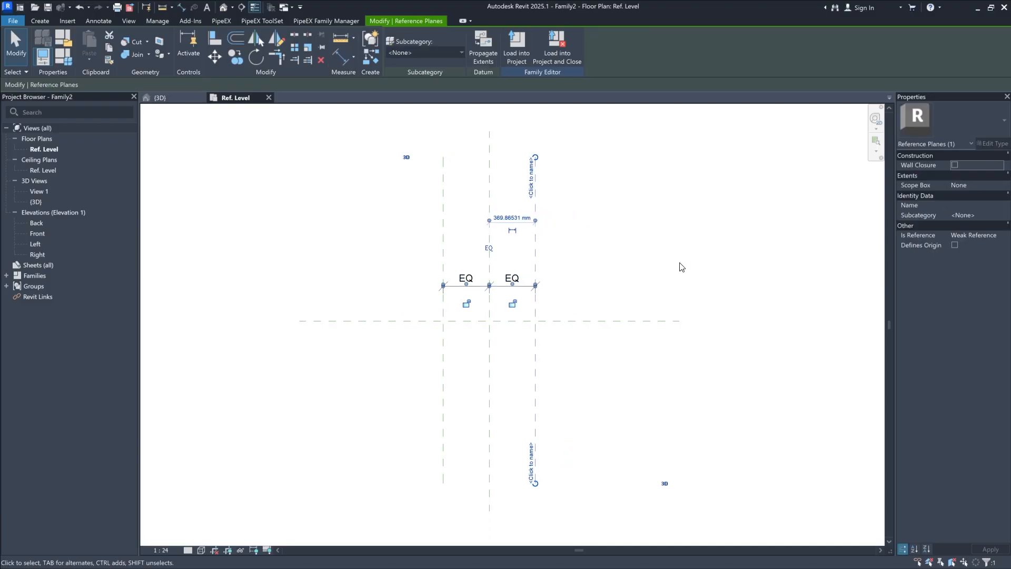
pyautogui.press('Left')
pyautogui.press('Left')
pyautogui.press('Left')
pyautogui.press('Left')
pyautogui.press('Left')
pyautogui.press('Left')
pyautogui.press('Left')
pyautogui.scroll(3, 503, 318)
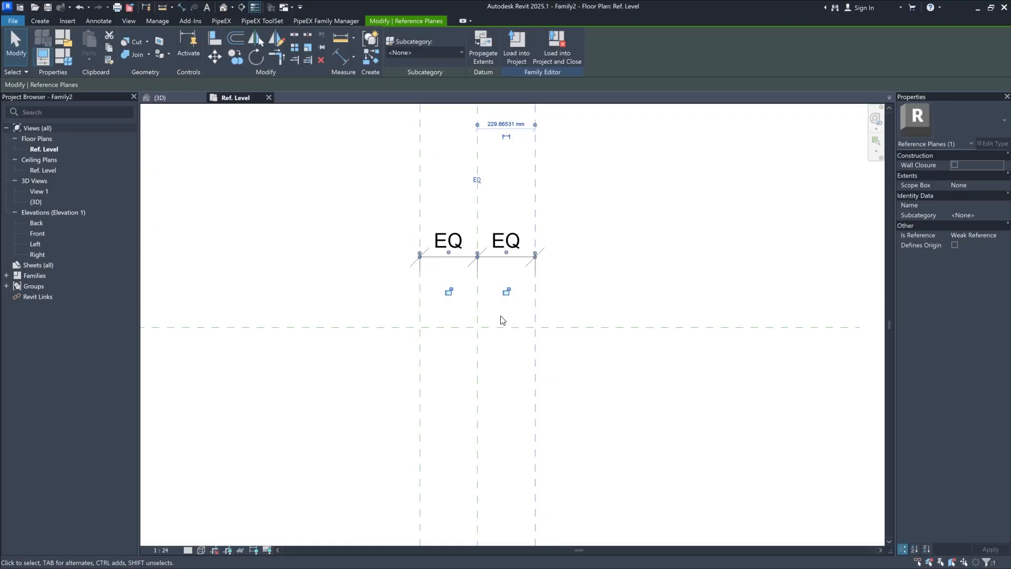
pyautogui.press('Left')
pyautogui.press('Left')
pyautogui.press('Left')
pyautogui.press('Left')
pyautogui.press('Left')
pyautogui.press('Left')
pyautogui.press('Left')
pyautogui.press('Left')
pyautogui.press('Left')
pyautogui.press('Left')
pyautogui.press('Left')
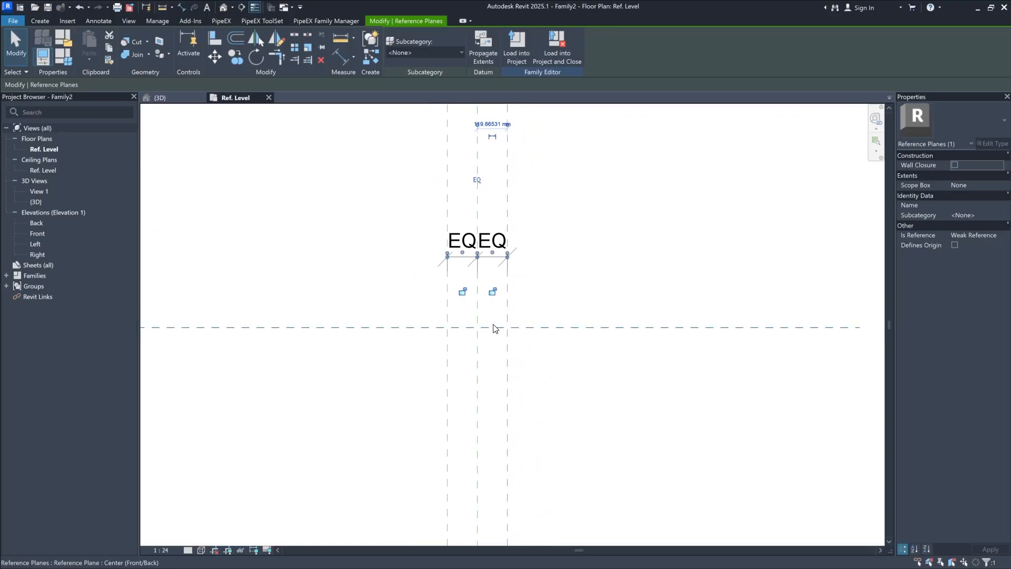
pyautogui.scroll(3, 494, 323)
pyautogui.press('Escape')
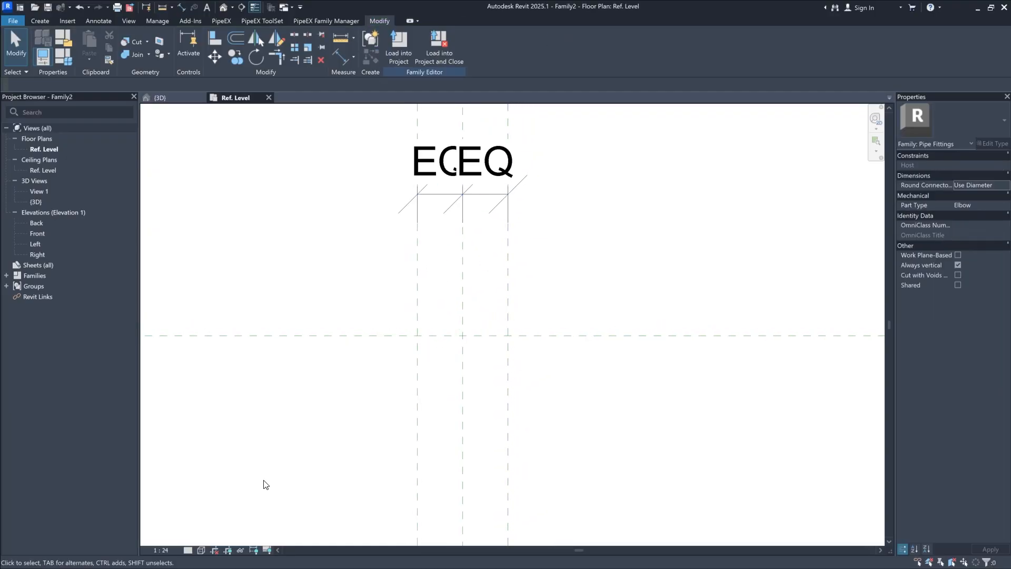
# Step: Set the view scale to 1:2 and nudge the right plane further inward until the outer planes are about 117 mm apart
pyautogui.click(160, 550)
pyautogui.click(184, 416)
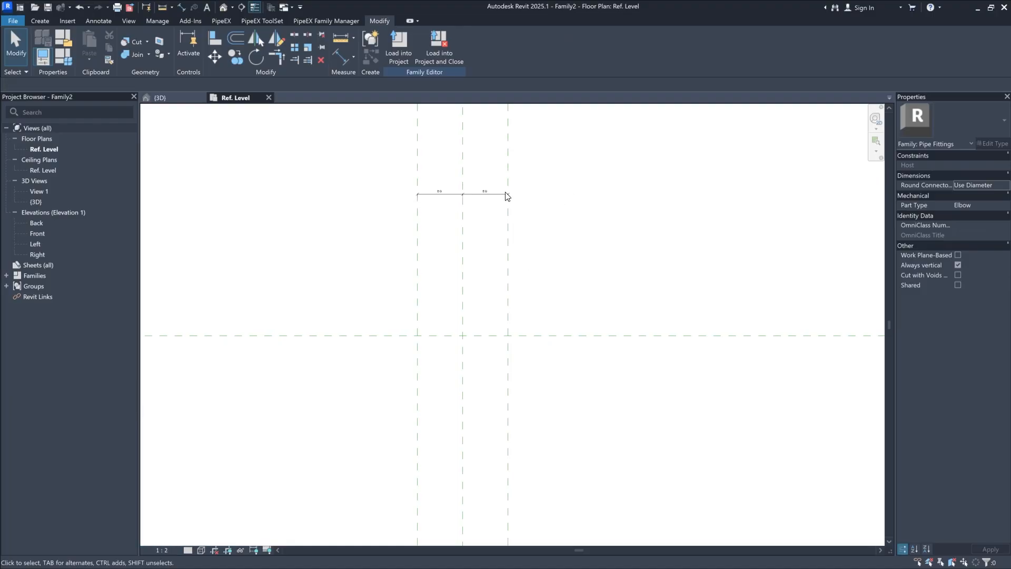
pyautogui.scroll(4, 431, 226)
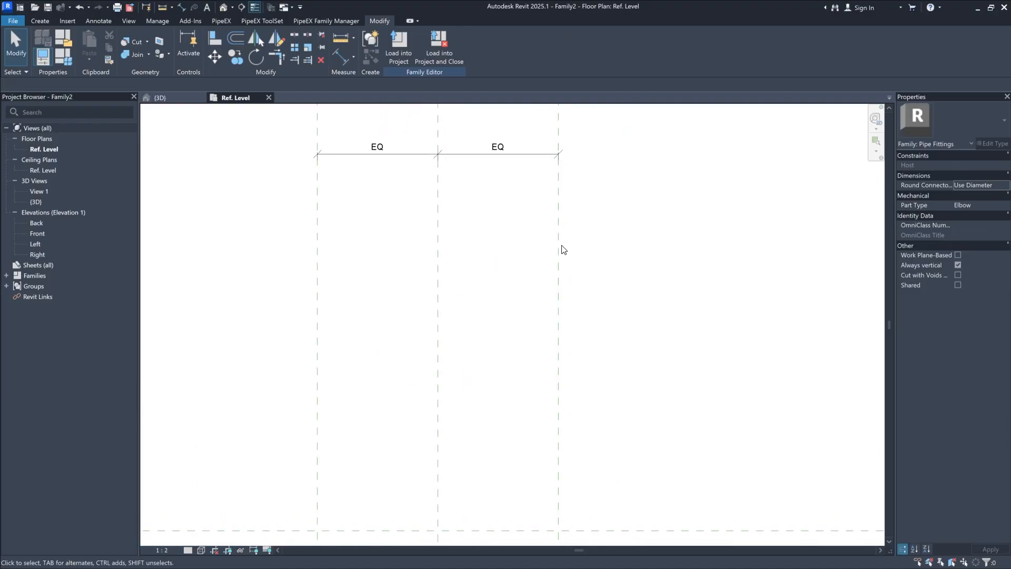
pyautogui.click(560, 245)
pyautogui.press('Left')
pyautogui.press('Left')
pyautogui.press('Left')
pyautogui.press('Left')
pyautogui.press('Left')
pyautogui.press('Left')
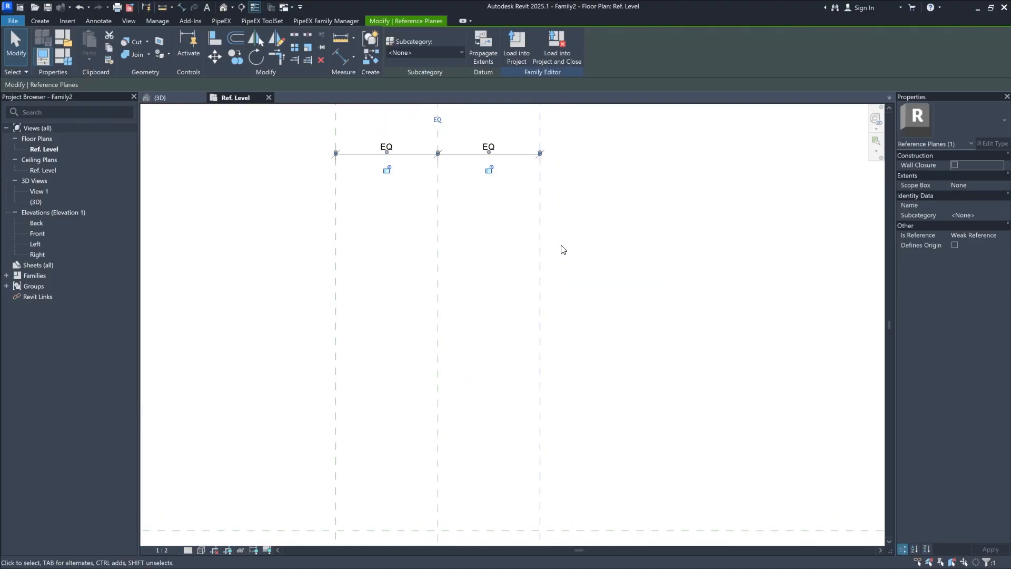
pyautogui.press('Left')
pyautogui.press('Left')
pyautogui.press('Left')
pyautogui.press('Left')
pyautogui.press('Left')
pyautogui.press('Left')
pyautogui.press('Left')
pyautogui.press('Left')
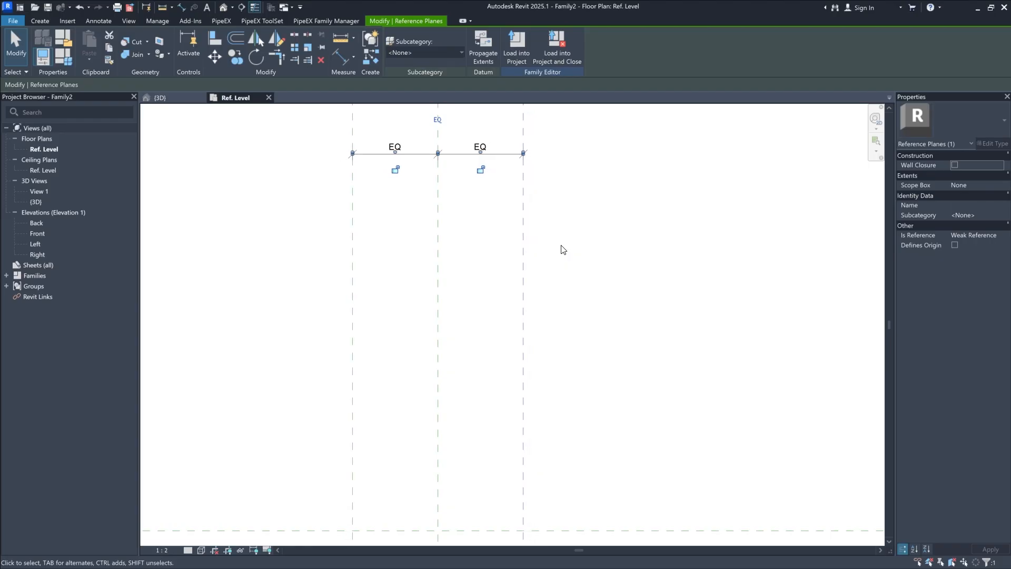
pyautogui.press('Left')
pyautogui.press('Left')
pyautogui.press('Left')
pyautogui.scroll(-1, 566, 268)
pyautogui.moveTo(574, 293); pyautogui.dragTo(577, 248, button='middle')
pyautogui.click(574, 248)
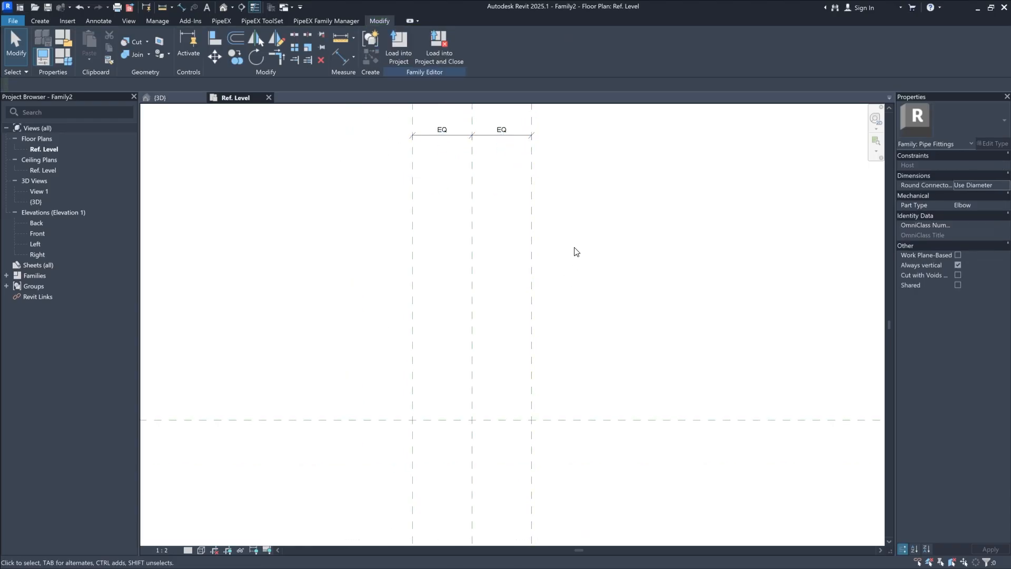
# Step: Add an overall aligned dimension between the left and right reference planes, below the equality dimension
pyautogui.click(341, 57)
pyautogui.click(412, 347)
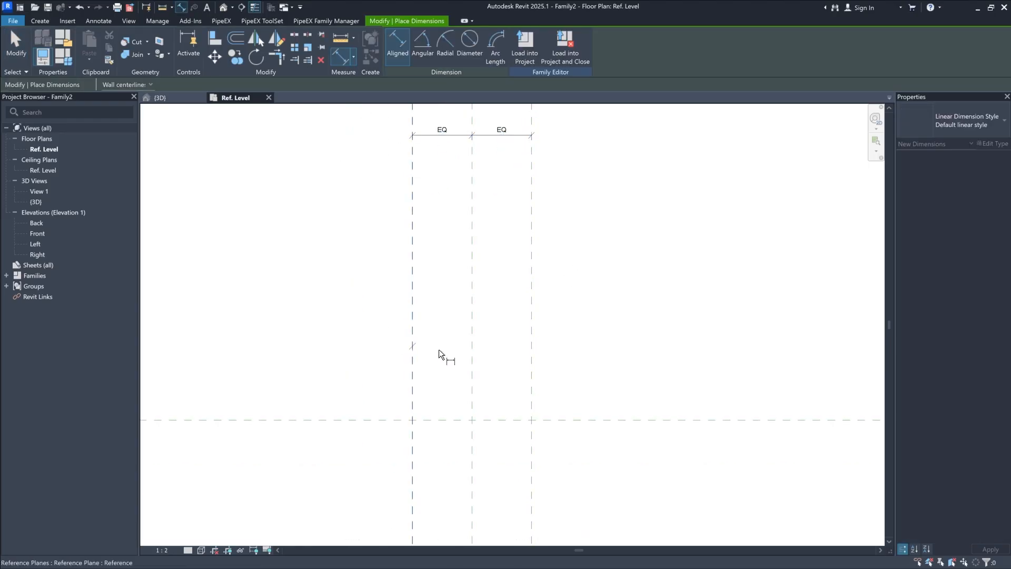
pyautogui.click(531, 347)
pyautogui.click(557, 173)
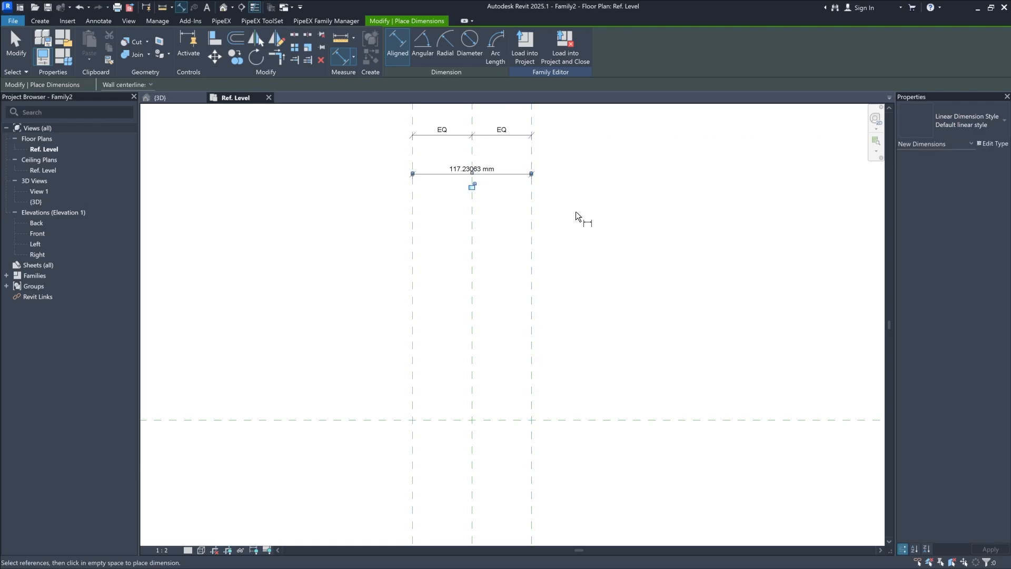
pyautogui.press('Escape')
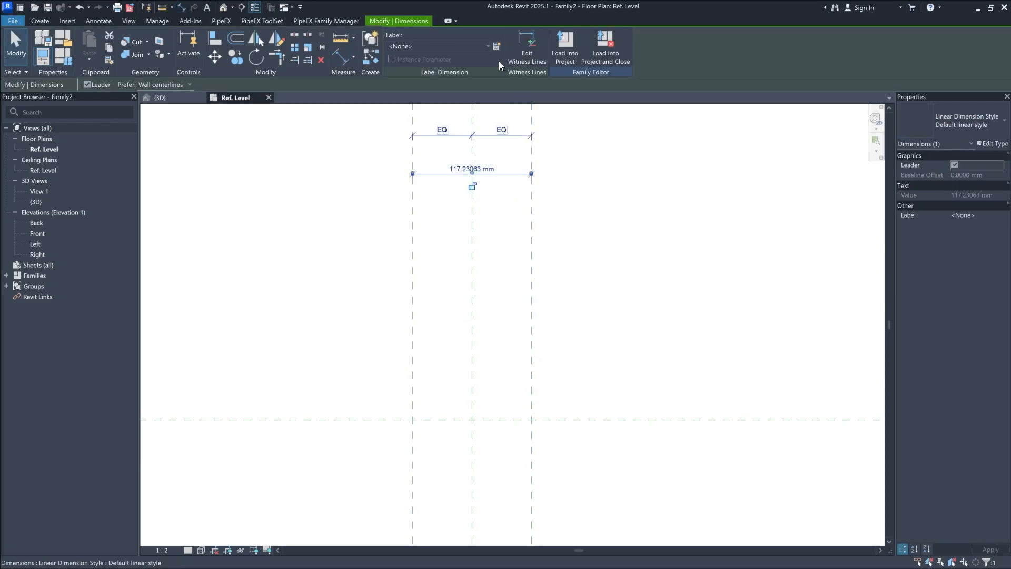
# Step: Label the overall dimension with a new instance family parameter named _C
pyautogui.click(496, 48)
pyautogui.moveTo(530, 229); pyautogui.dragTo(708, 193)
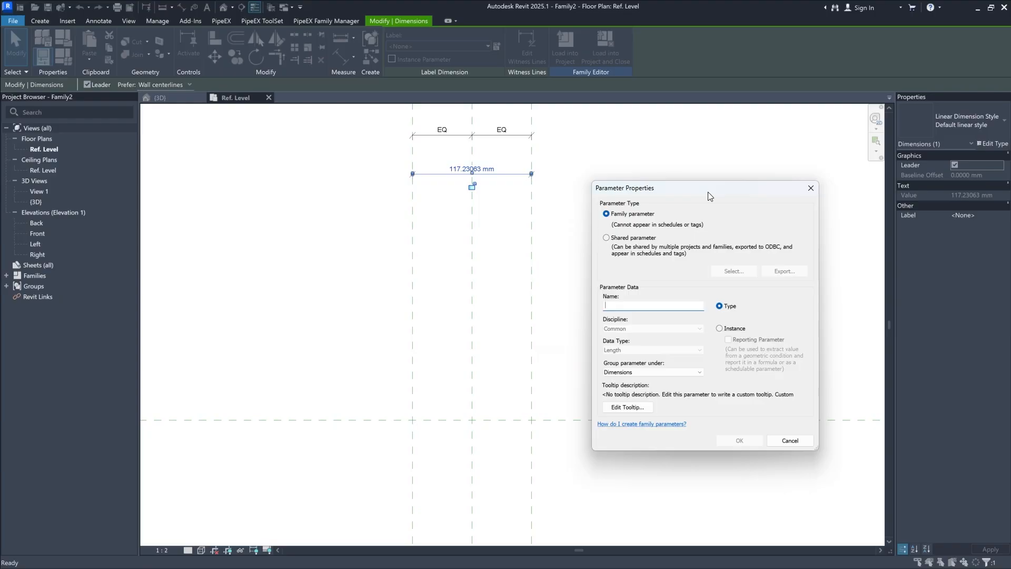
pyautogui.click(720, 328)
pyautogui.click(740, 441)
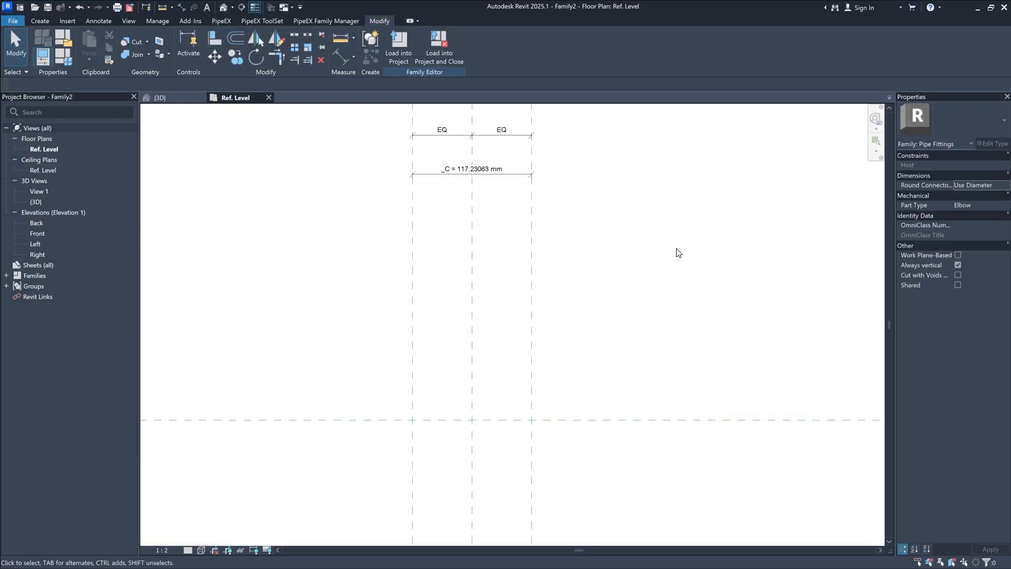
# Step: Draw a vertical reference plane about 26 mm outside the right plane and another at a similar distance outside the left plane
pyautogui.moveTo(651, 262); pyautogui.dragTo(643, 244, button='middle')
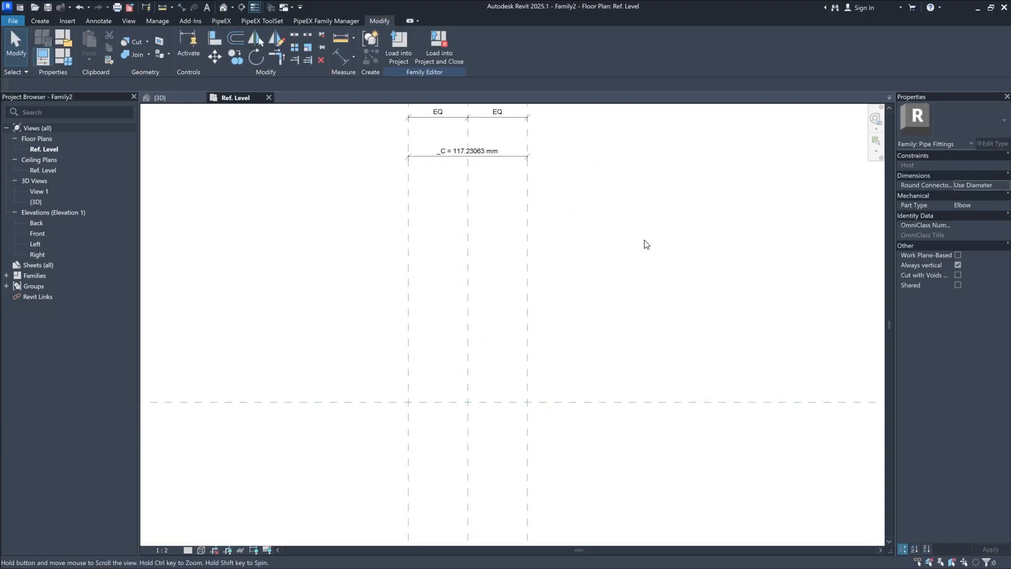
pyautogui.click(41, 24)
pyautogui.click(600, 42)
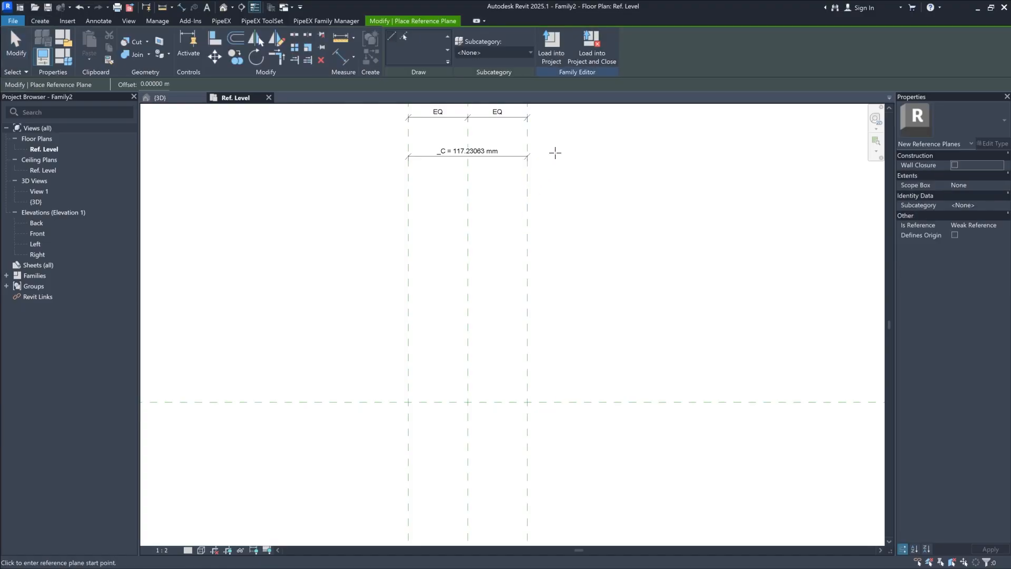
pyautogui.click(554, 153)
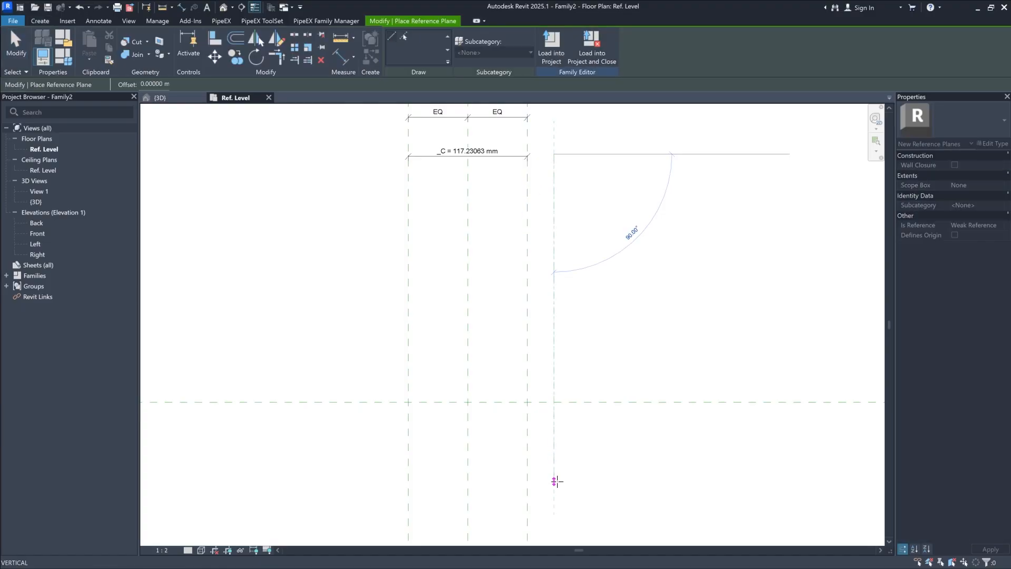
pyautogui.click(554, 498)
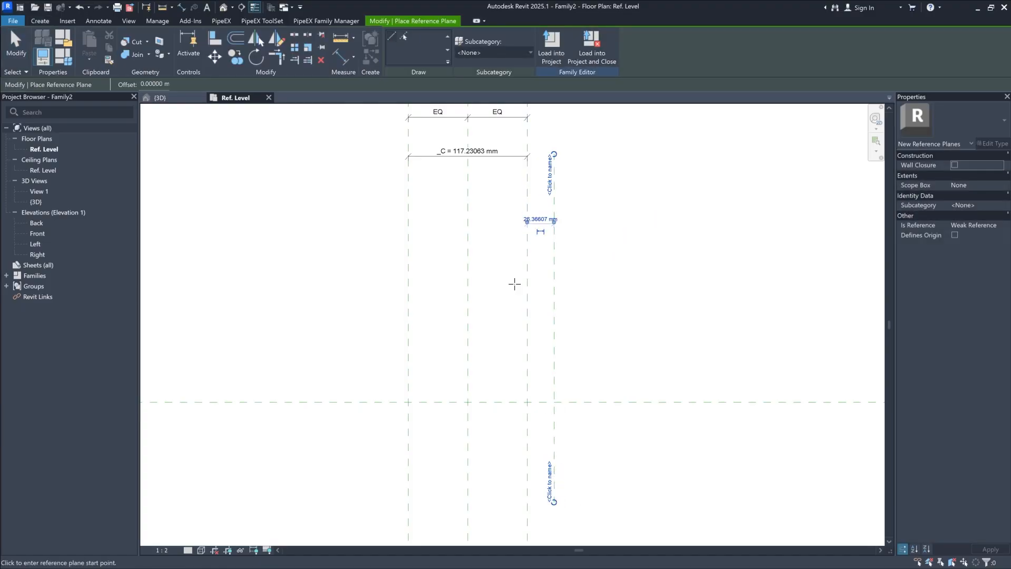
pyautogui.click(383, 154)
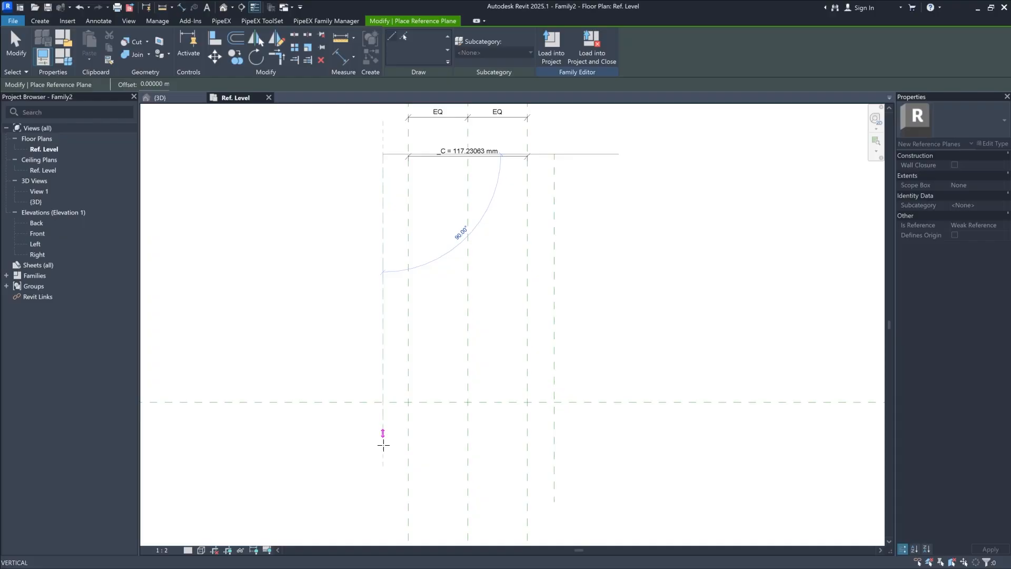
pyautogui.click(383, 501)
pyautogui.press('Escape')
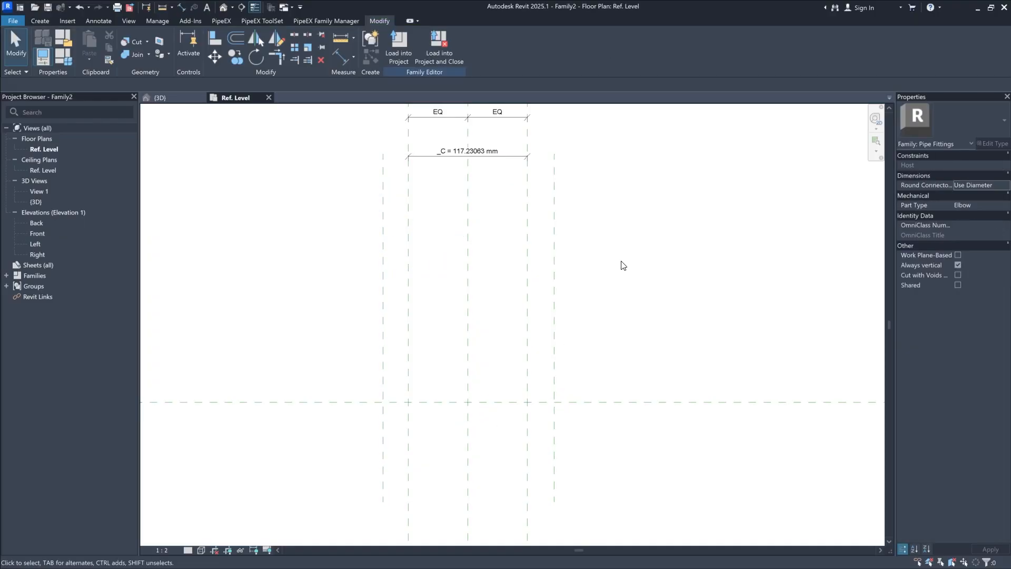
# Step: Add an aligned dimension across the outermost left, centre and outermost right reference planes and make its segments equal
pyautogui.click(339, 55)
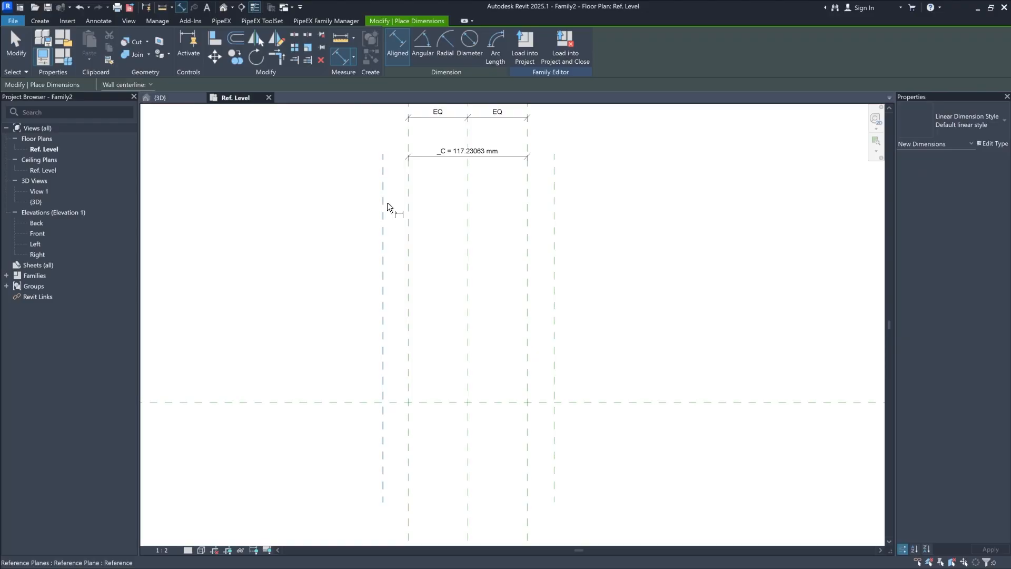
pyautogui.click(387, 202)
pyautogui.click(467, 220)
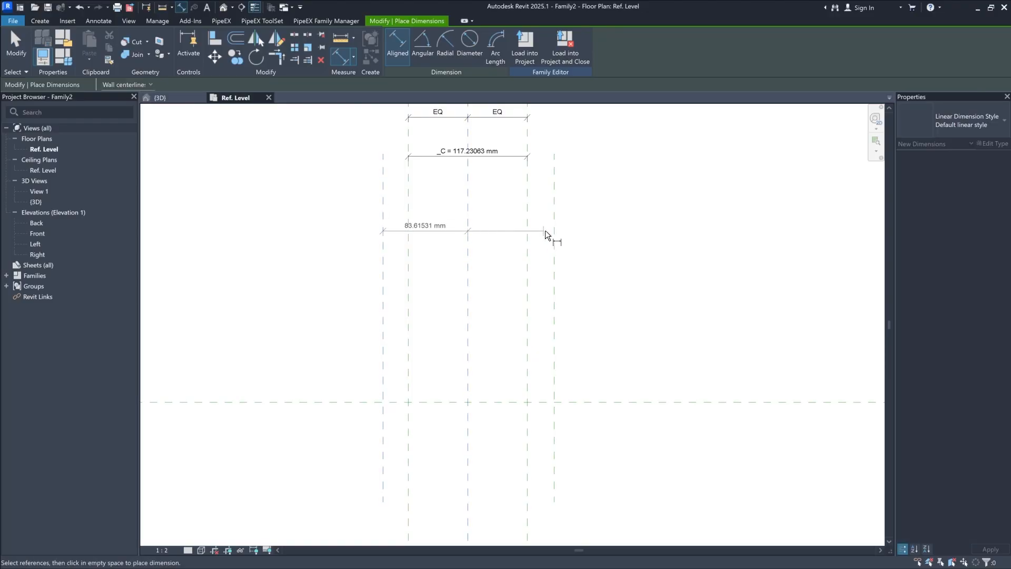
pyautogui.click(554, 232)
pyautogui.click(596, 187)
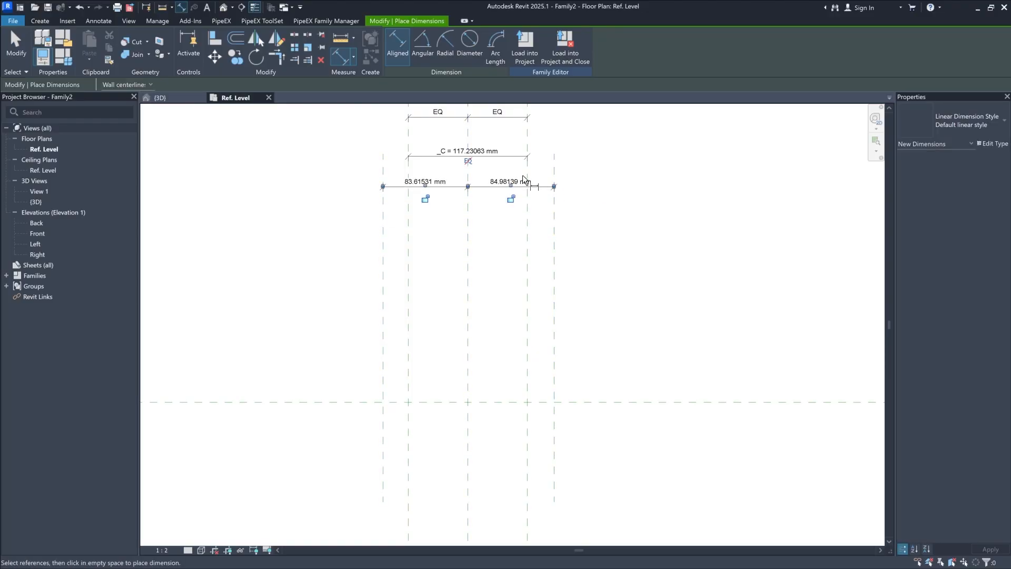
pyautogui.click(468, 161)
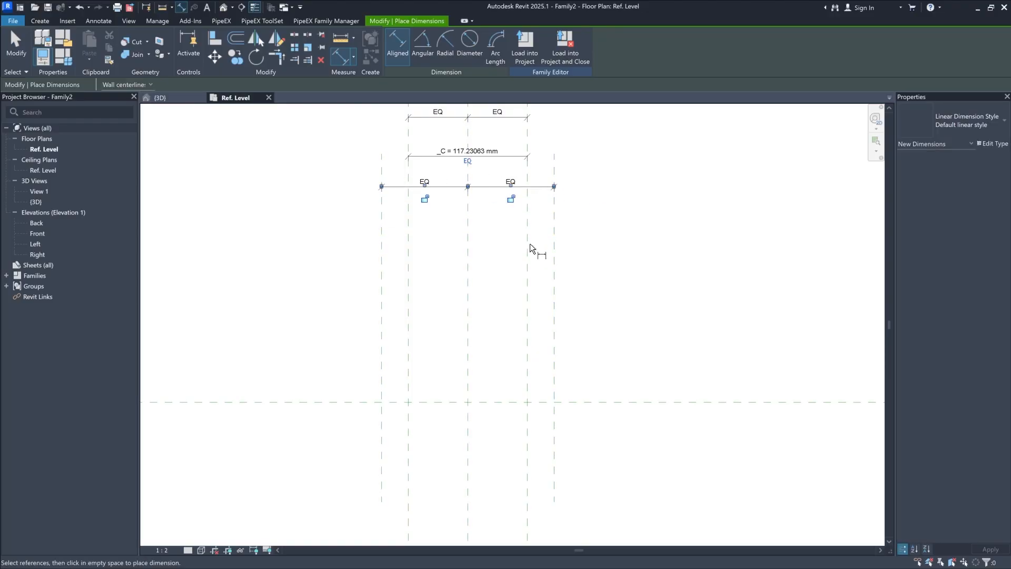
# Step: Add an aligned dimension between the right inner and right outermost reference planes, below the equality dimension
pyautogui.click(528, 217)
pyautogui.click(554, 227)
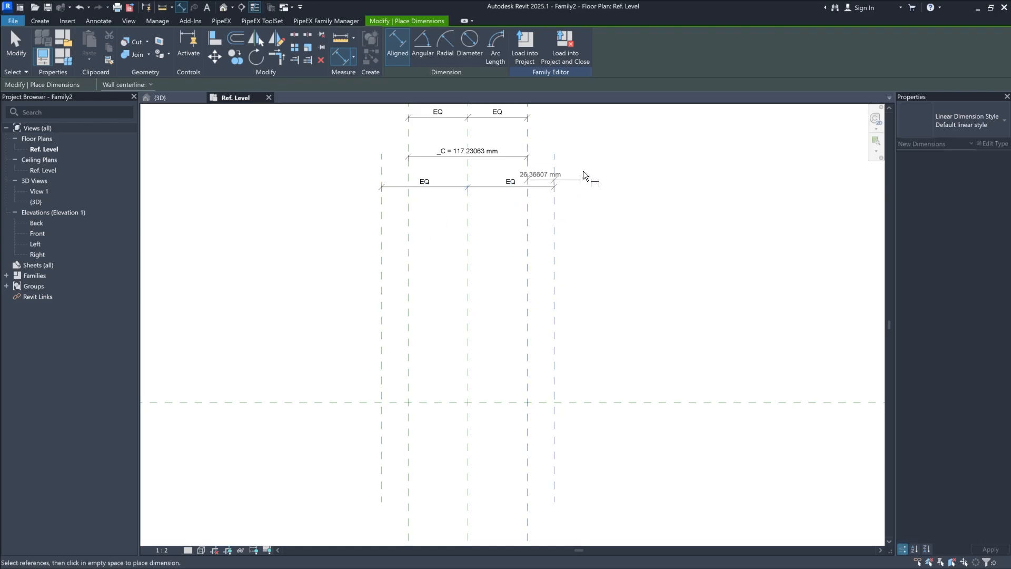
pyautogui.click(593, 216)
pyautogui.press('Escape')
# Step: Label the dimension between the two right-hand planes with a new instance family parameter named H
pyautogui.click(557, 212)
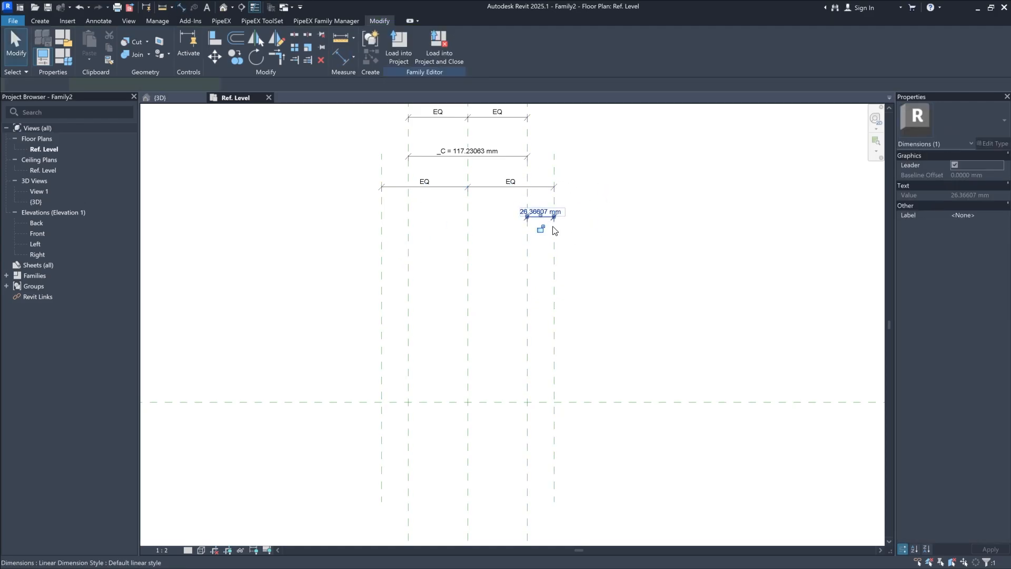
pyautogui.click(498, 47)
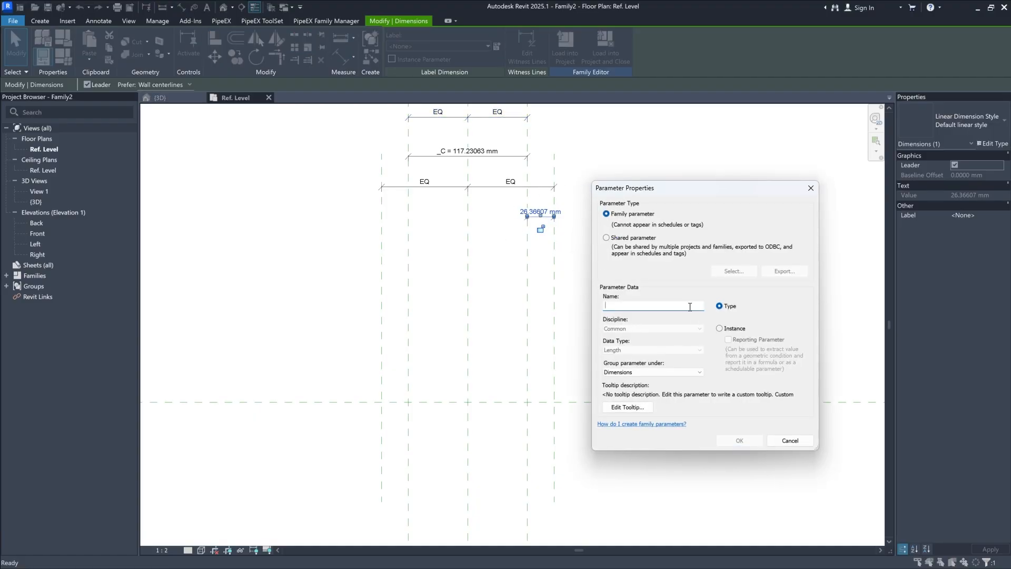
pyautogui.write('H')
pyautogui.click(720, 328)
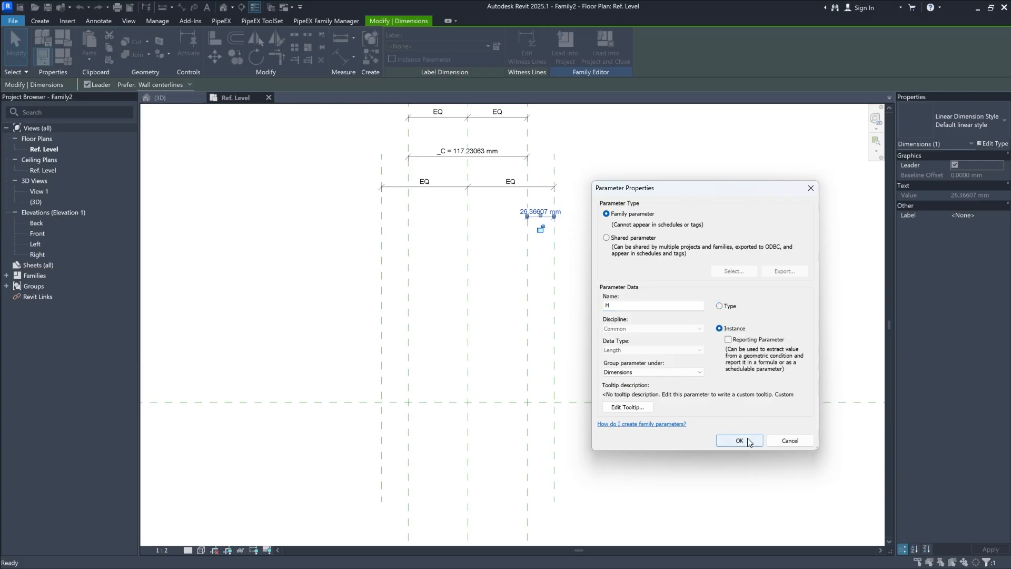
pyautogui.click(739, 440)
pyautogui.click(630, 254)
# Step: Draw two horizontal reference planes across the vertical ones, about 69 mm and 79 mm above the horizontal centre plane
pyautogui.moveTo(593, 268); pyautogui.dragTo(589, 288, button='middle')
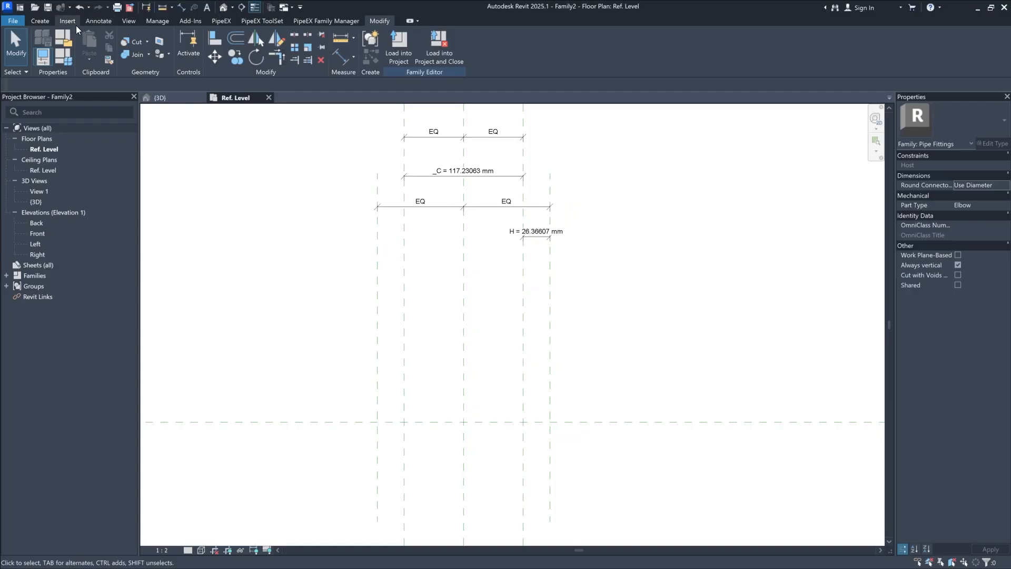
pyautogui.click(48, 24)
pyautogui.click(604, 40)
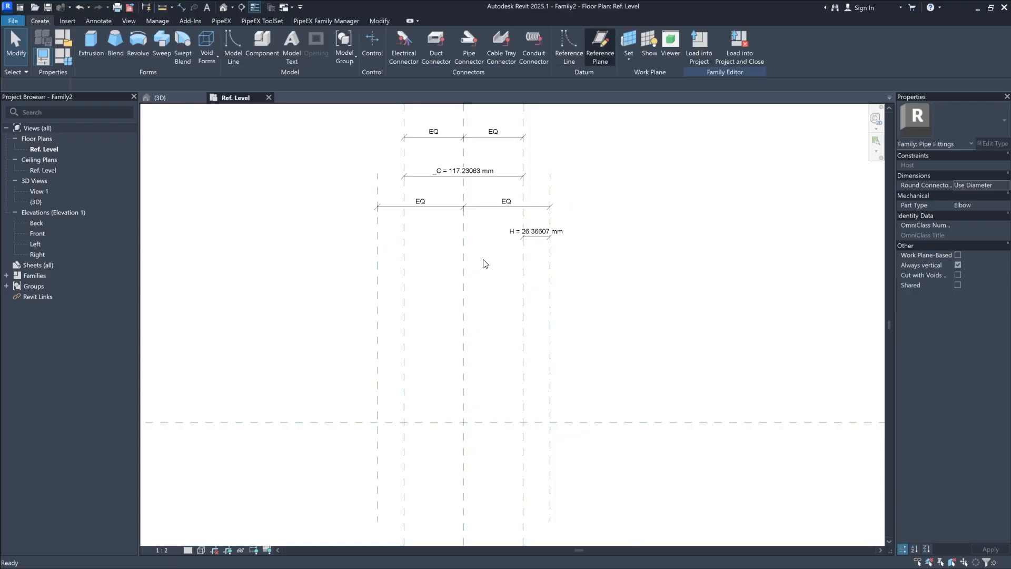
pyautogui.click(365, 351)
pyautogui.click(579, 351)
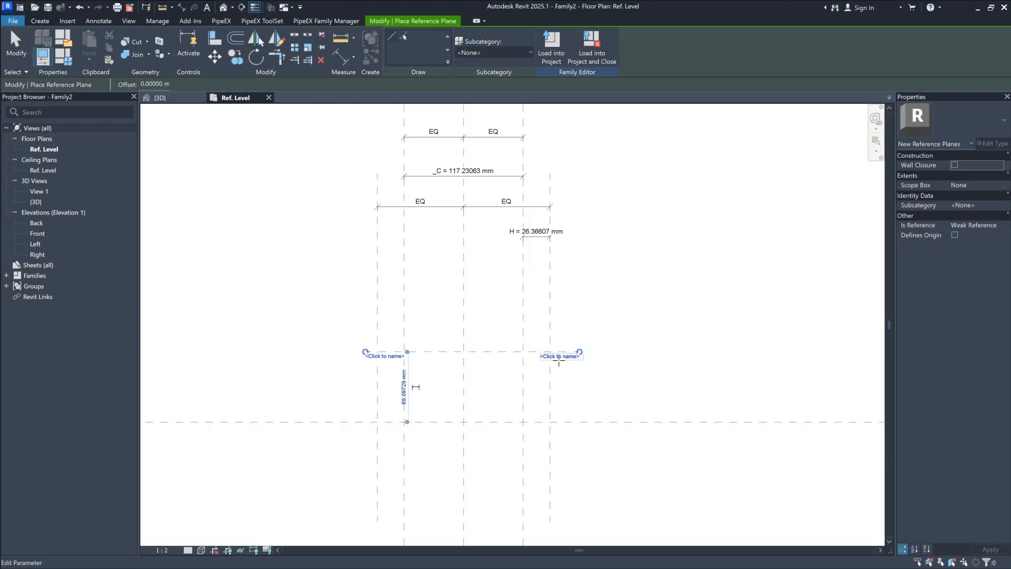
pyautogui.scroll(1, 427, 397)
pyautogui.moveTo(427, 398); pyautogui.dragTo(433, 375, button='middle')
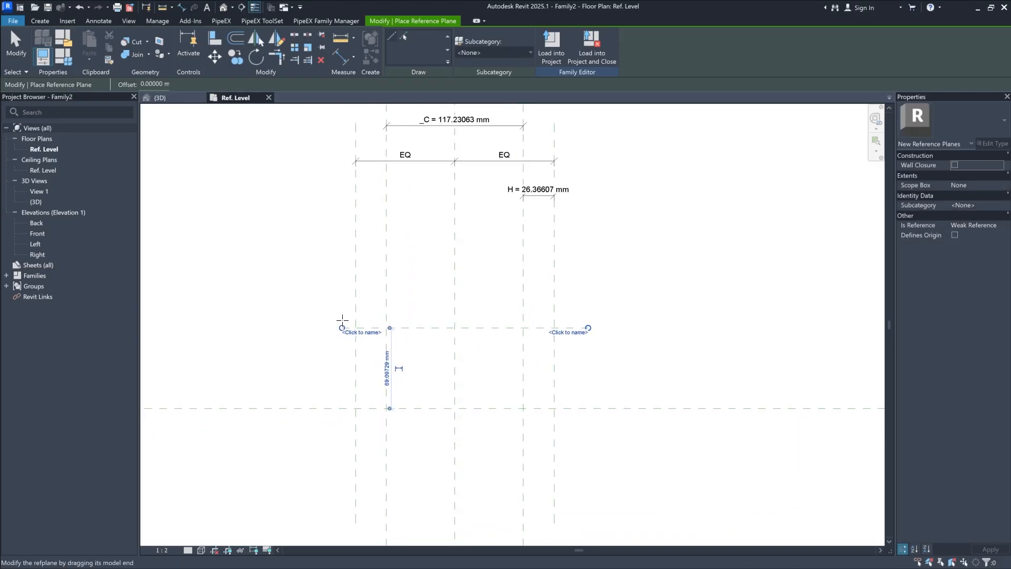
pyautogui.click(311, 316)
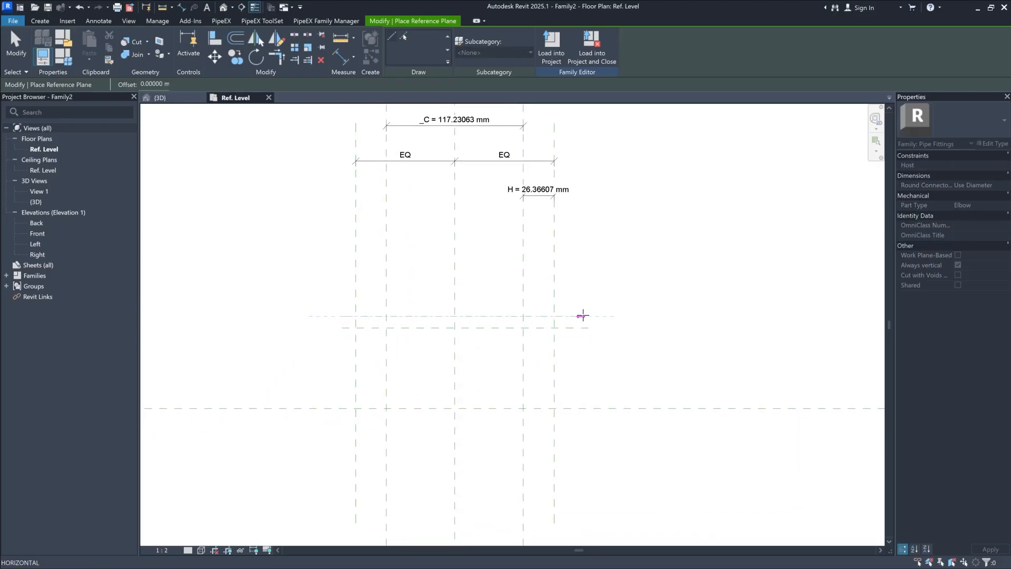
pyautogui.click(584, 316)
pyautogui.press('Escape')
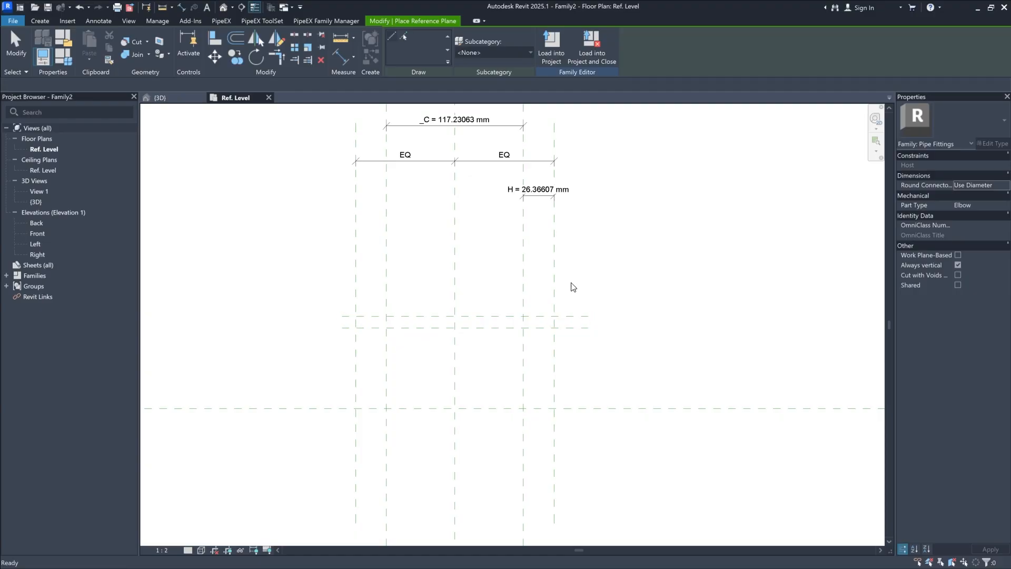
# Step: Dimension the gap between the two new horizontal planes and the distance from the upper one to the horizontal centre plane
pyautogui.click(346, 62)
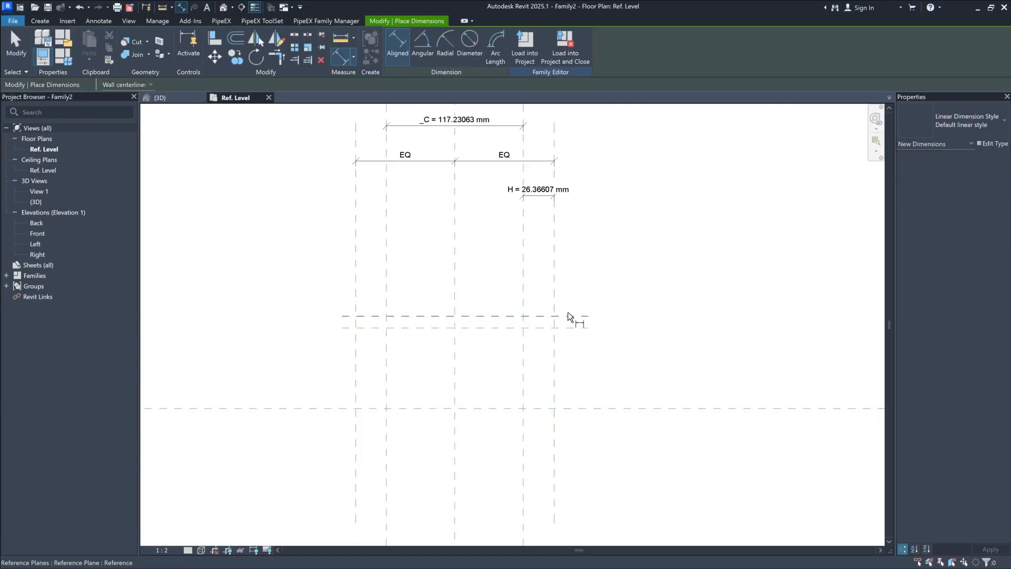
pyautogui.click(567, 328)
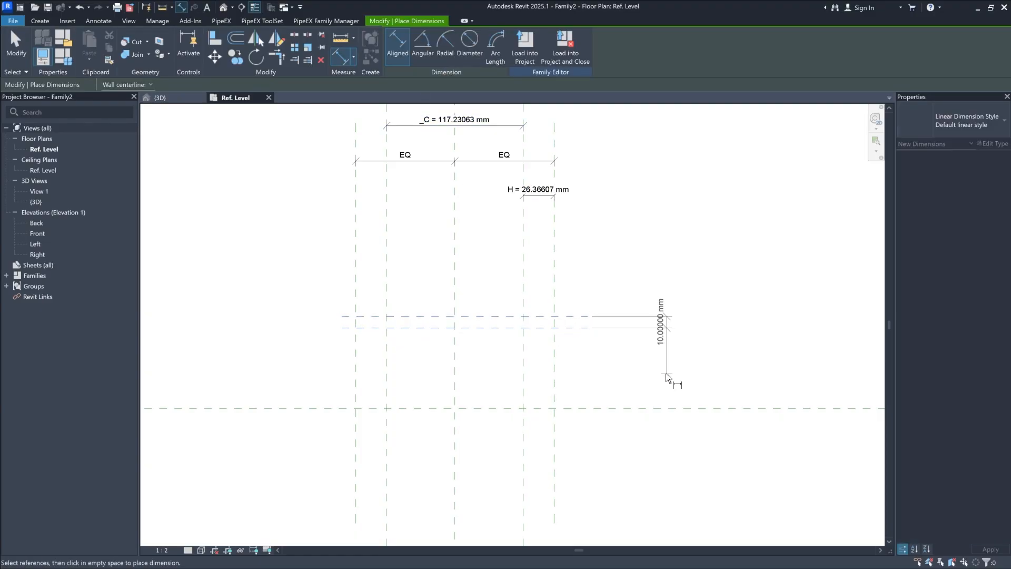
pyautogui.click(627, 356)
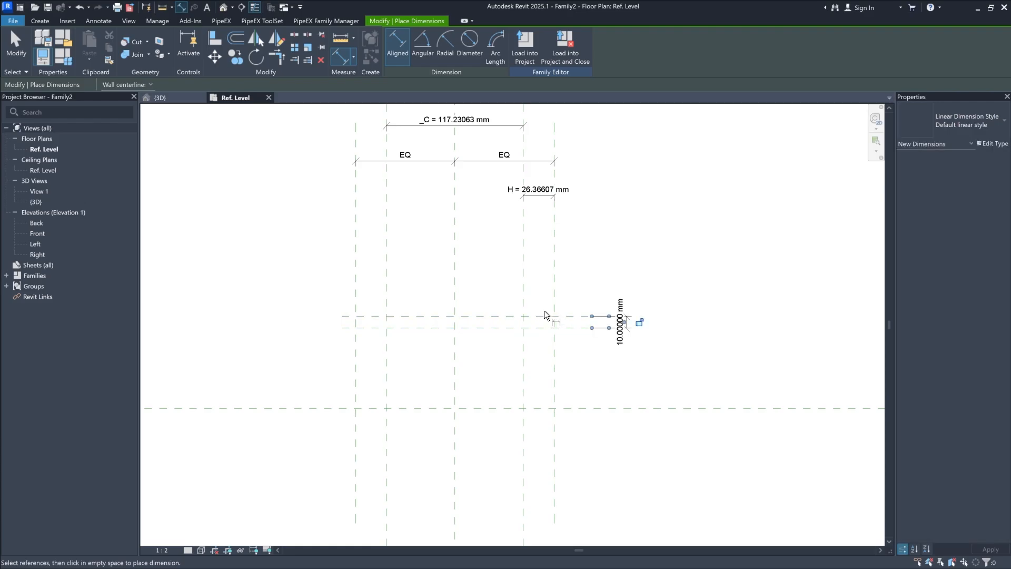
pyautogui.click(567, 312)
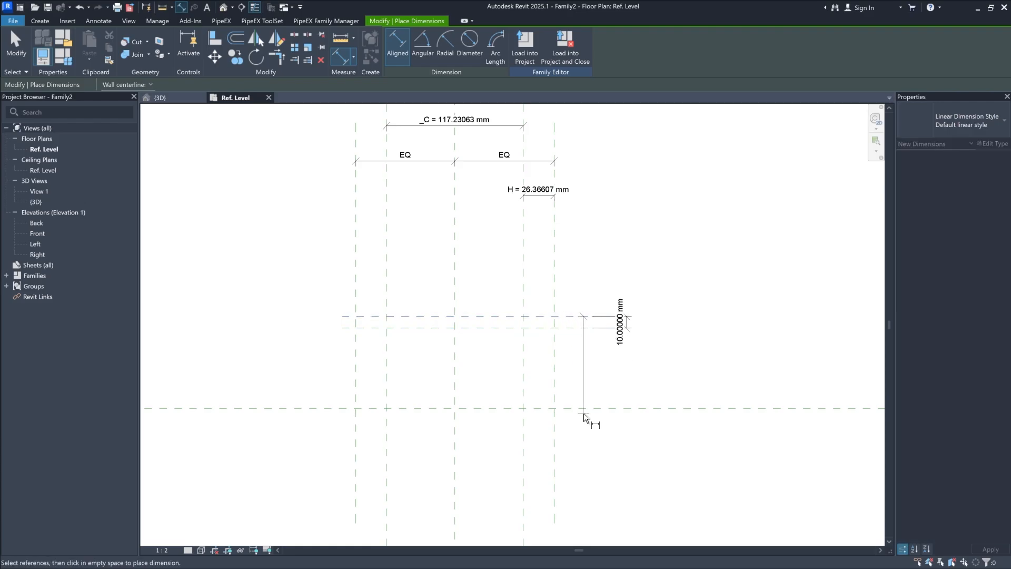
pyautogui.click(637, 396)
pyautogui.click(650, 365)
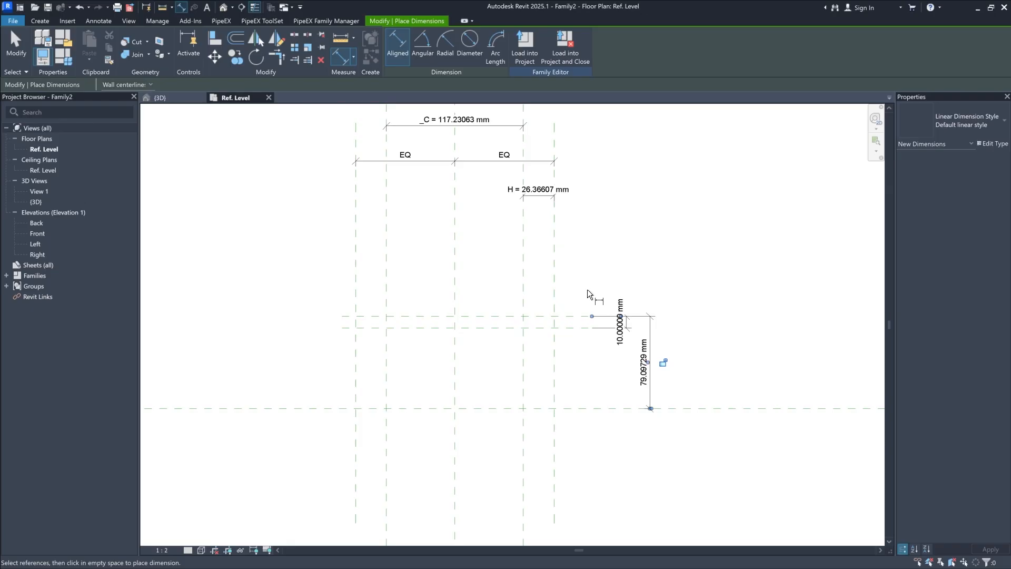
pyautogui.press('Escape')
# Step: Label the dimension between the two close horizontal planes with a new instance family parameter named _Th
pyautogui.click(620, 327)
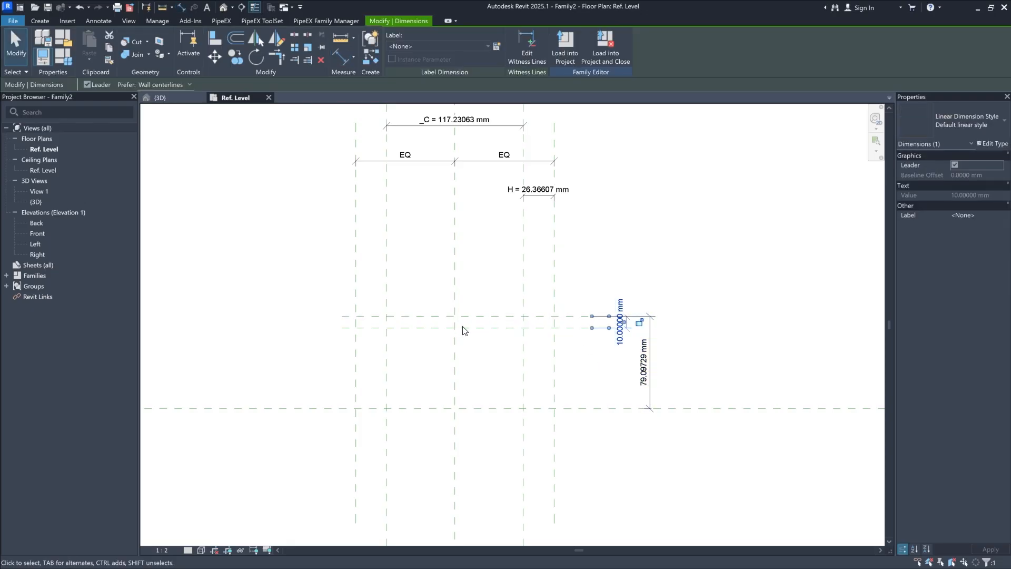
pyautogui.click(497, 47)
pyautogui.moveTo(697, 179); pyautogui.dragTo(494, 202)
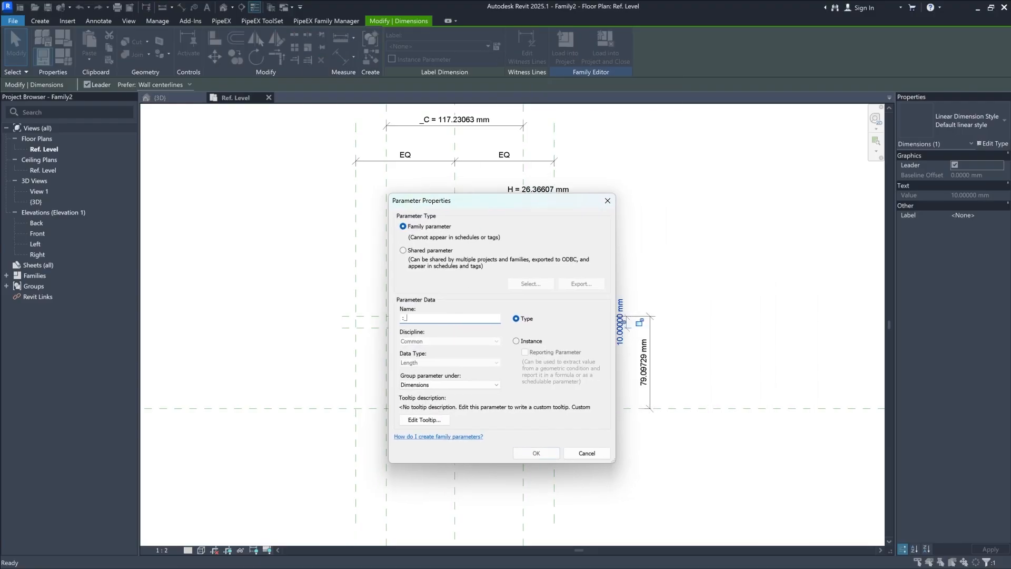
pyautogui.write('_Th')
pyautogui.click(515, 340)
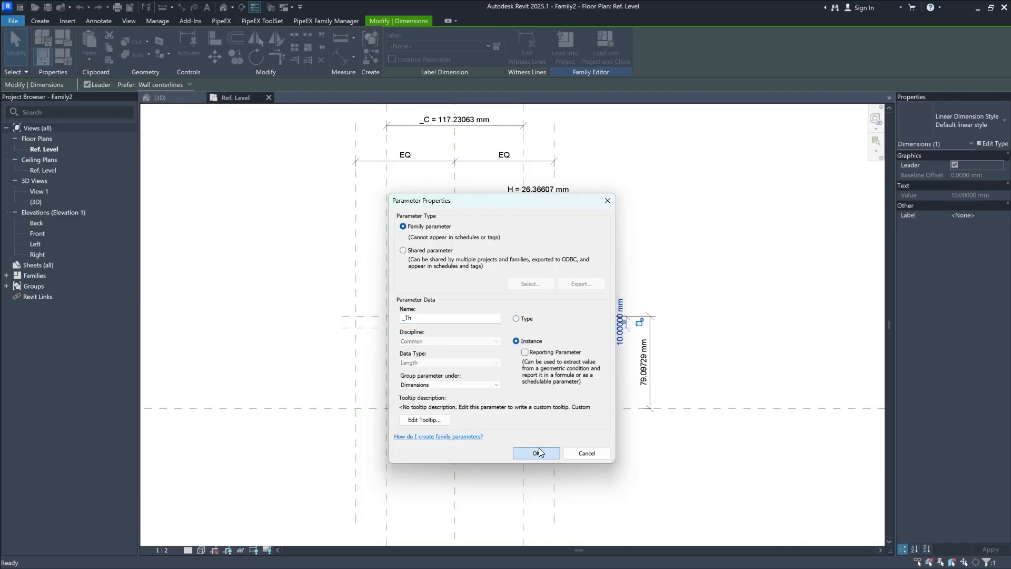
pyautogui.click(535, 453)
# Step: Label the dimension from the upper horizontal plane to the centre plane with a new instance family parameter named _F
pyautogui.click(656, 363)
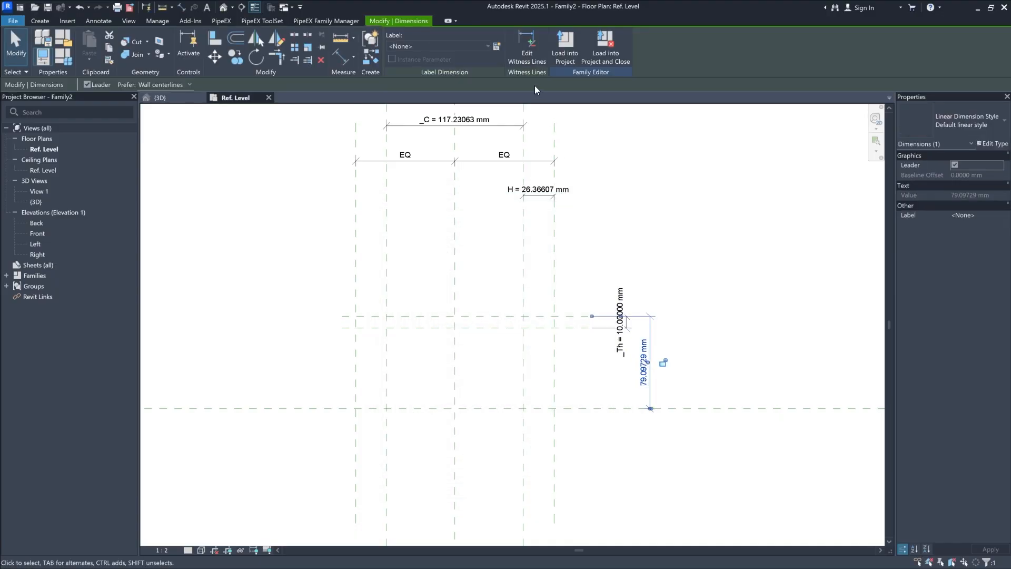
pyautogui.click(497, 46)
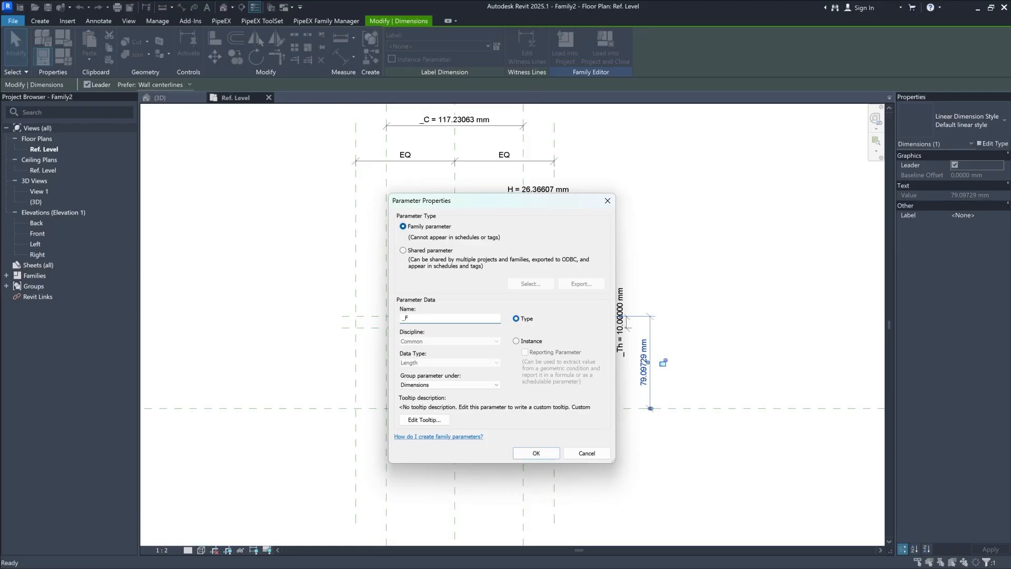
pyautogui.click(516, 342)
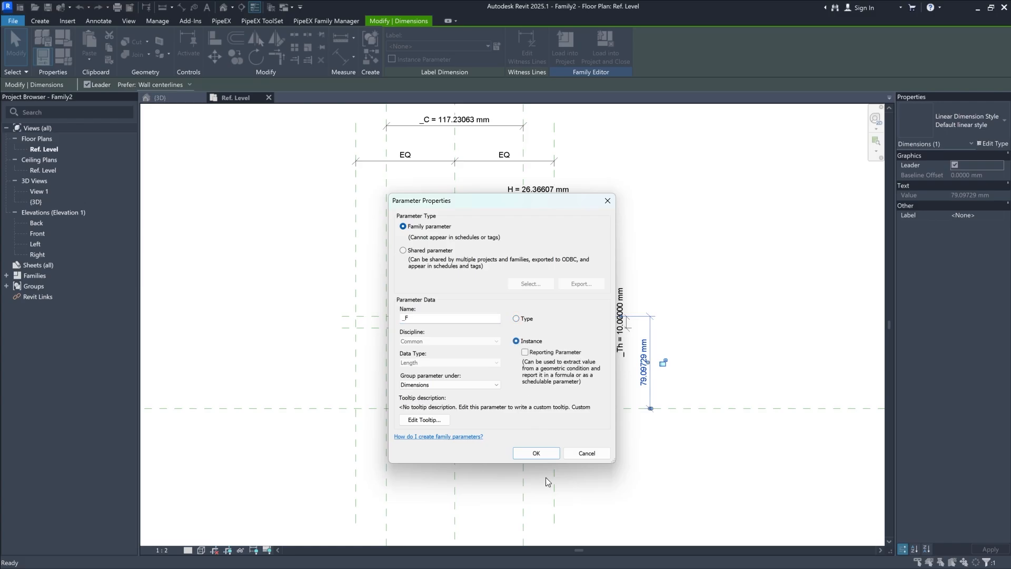
pyautogui.click(538, 456)
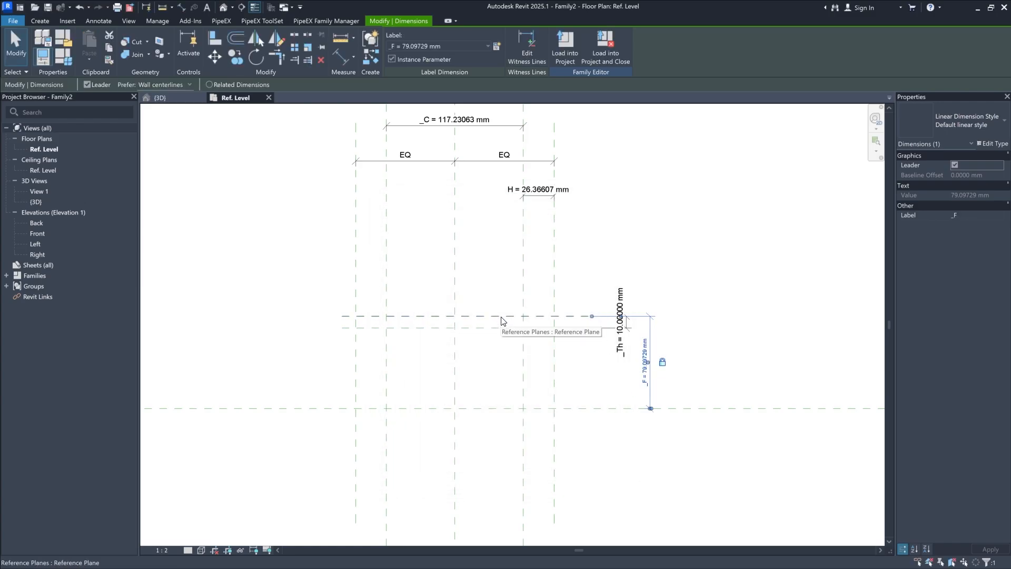
pyautogui.click(506, 300)
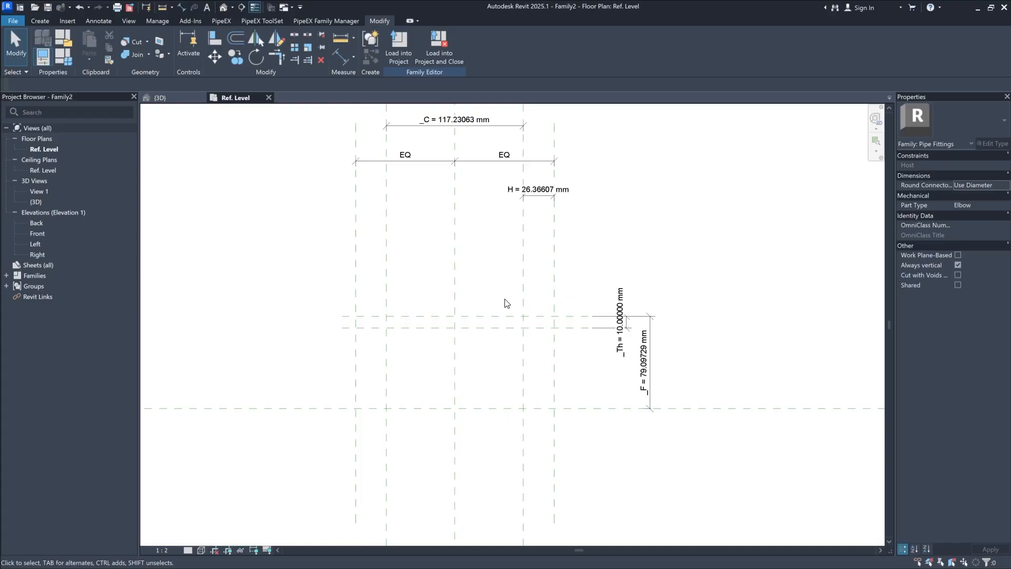
# Step: Create an instance length family parameter named C under Dimensions and set its value to 80 mm
pyautogui.click(63, 54)
pyautogui.click(522, 476)
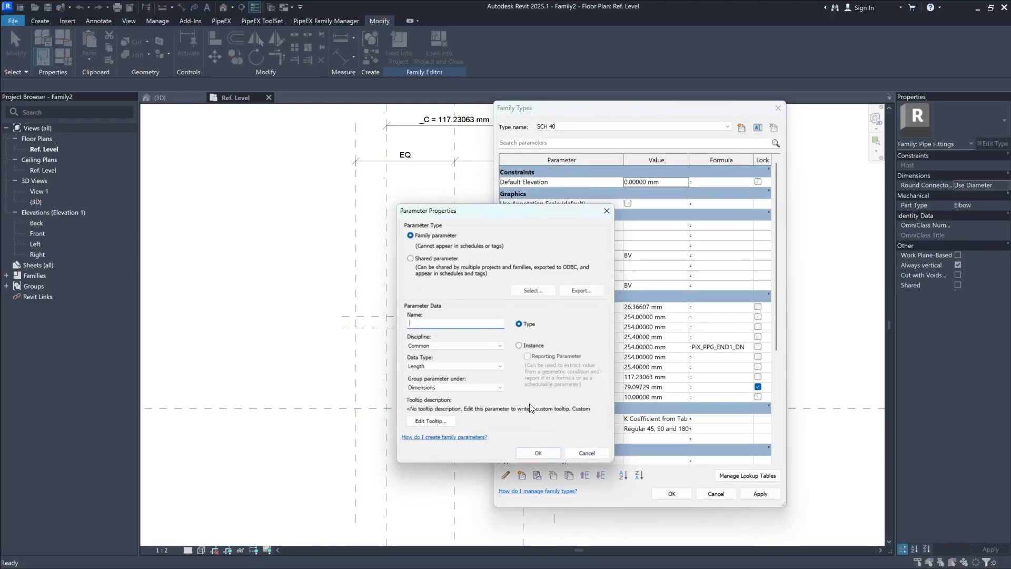
pyautogui.write('C')
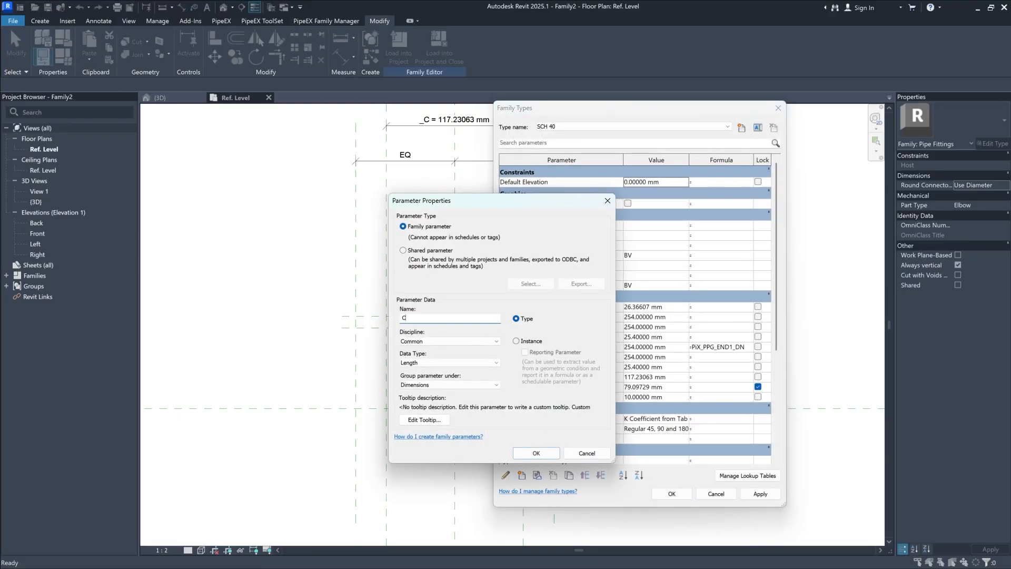
pyautogui.click(518, 342)
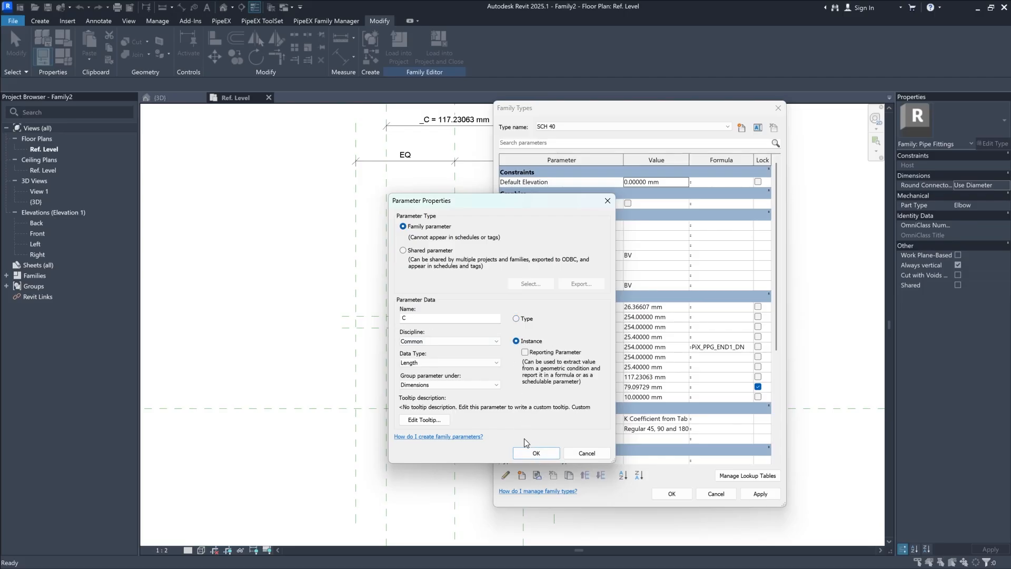
pyautogui.click(535, 453)
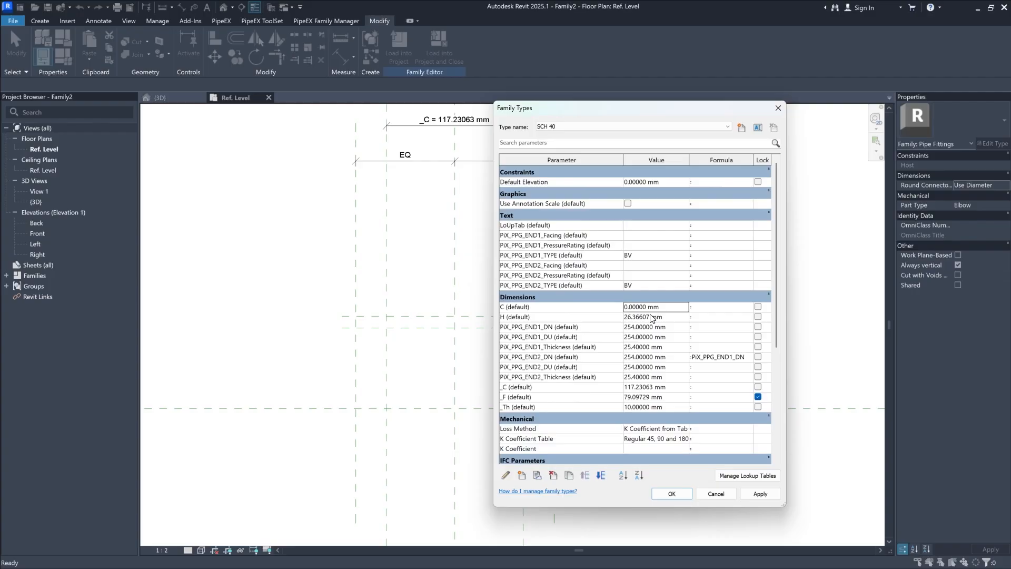
pyautogui.click(628, 305)
pyautogui.write('80')
pyautogui.click(634, 316)
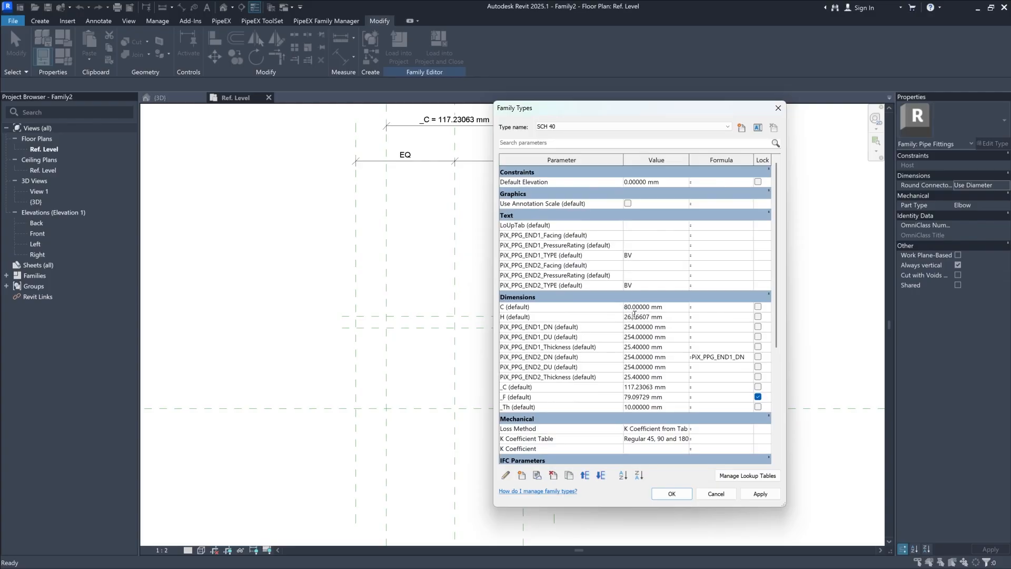
# Step: Create an instance length family parameter named F under Dimensions
pyautogui.click(522, 476)
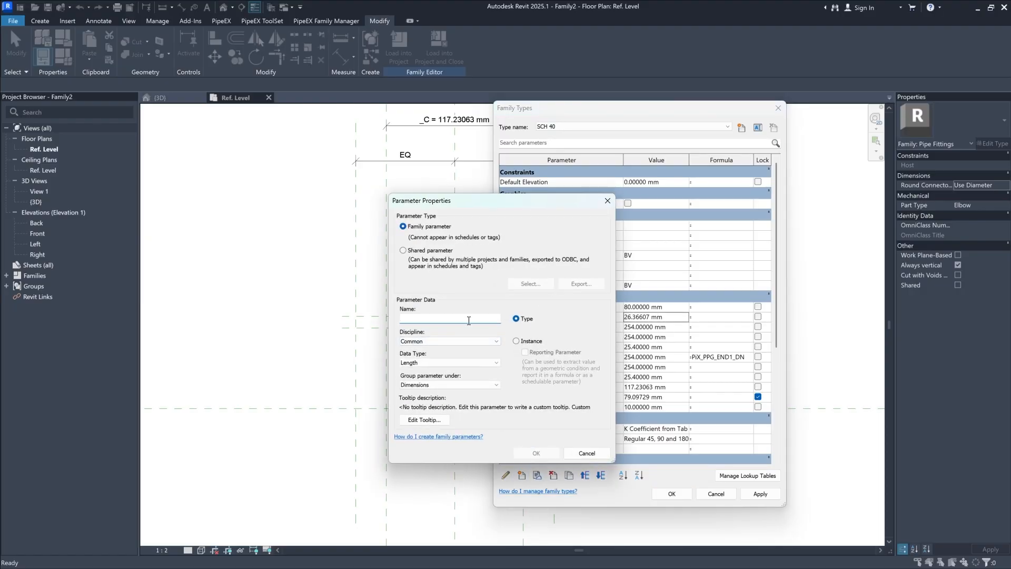
pyautogui.write('FF')
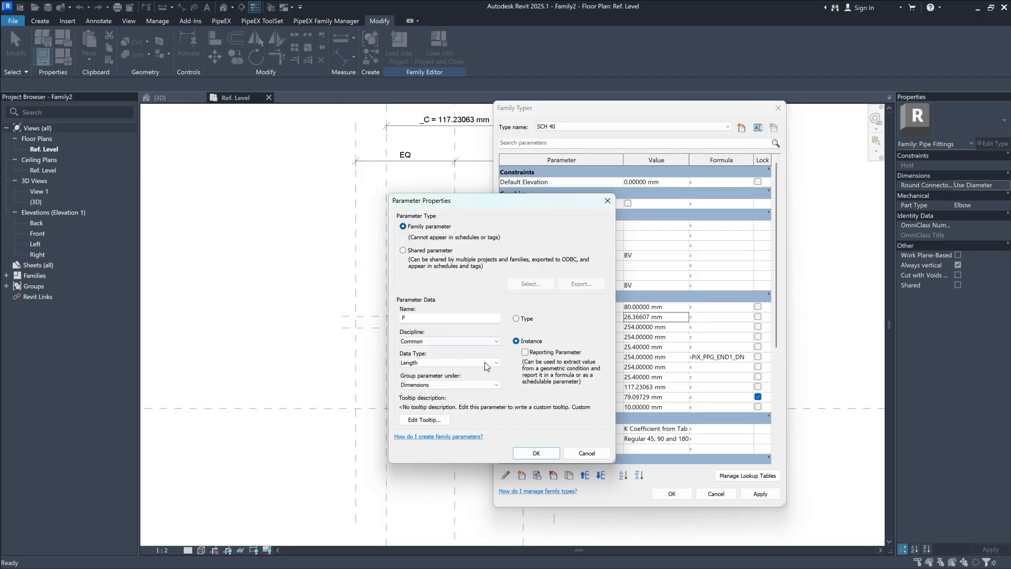
pyautogui.click(536, 452)
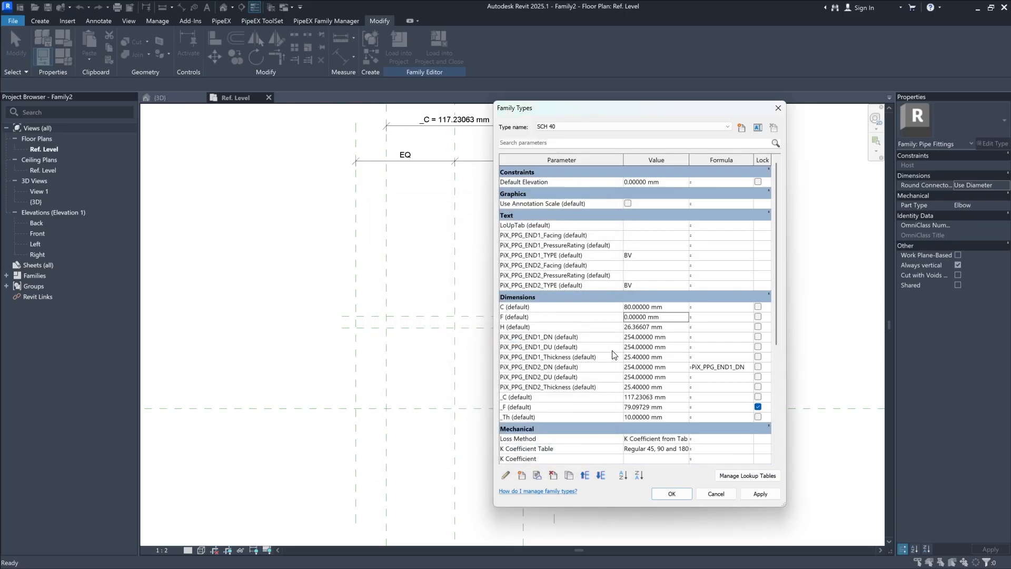
# Step: Set parameter F to 54 mm and enlarge the family types dialog
pyautogui.click(627, 318)
pyautogui.click(648, 328)
pyautogui.moveTo(493, 338); pyautogui.dragTo(427, 339)
# Step: Enter the formula C - H * 2 for parameter _C and F / 2 for parameter _F
pyautogui.click(685, 397)
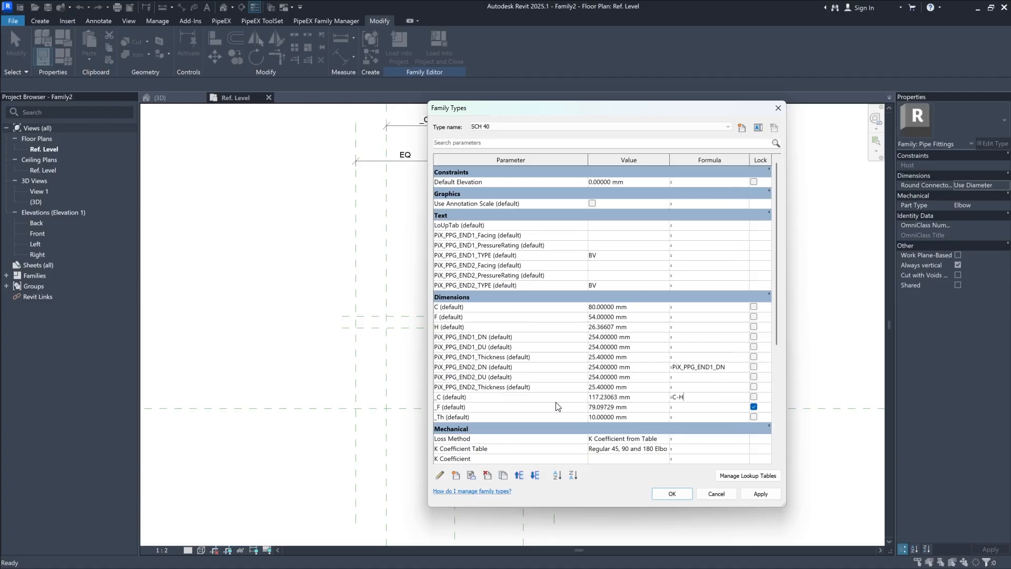
pyautogui.click(690, 408)
pyautogui.click(689, 418)
# Step: Enter the formula (F - PiX_PPG_END1_DN) / 2 for parameter _Th, reusing the copied parameter name
pyautogui.click(487, 336)
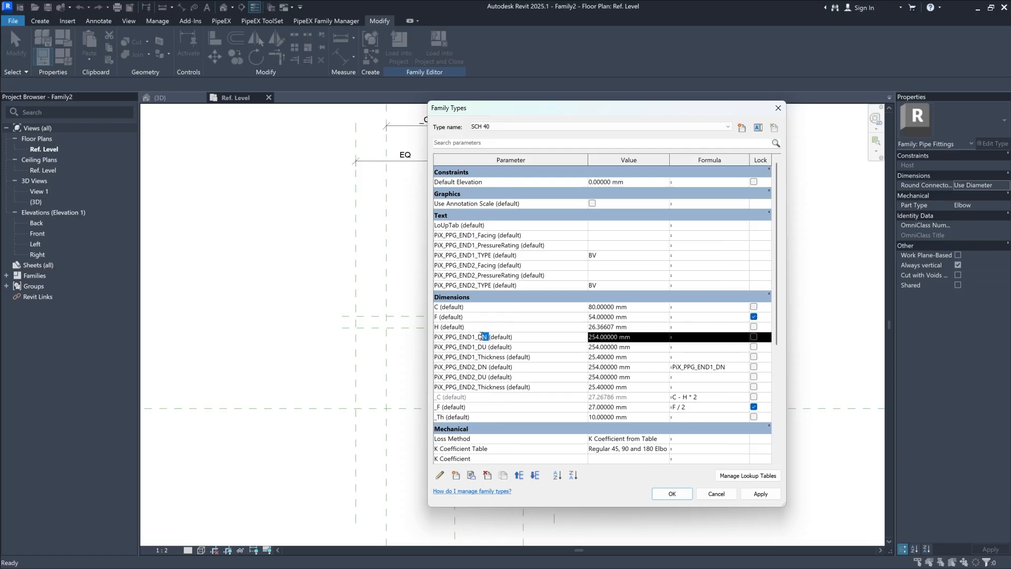
pyautogui.moveTo(487, 336); pyautogui.dragTo(422, 338)
pyautogui.hotkey('ctrl', 'c')
pyautogui.click(688, 417)
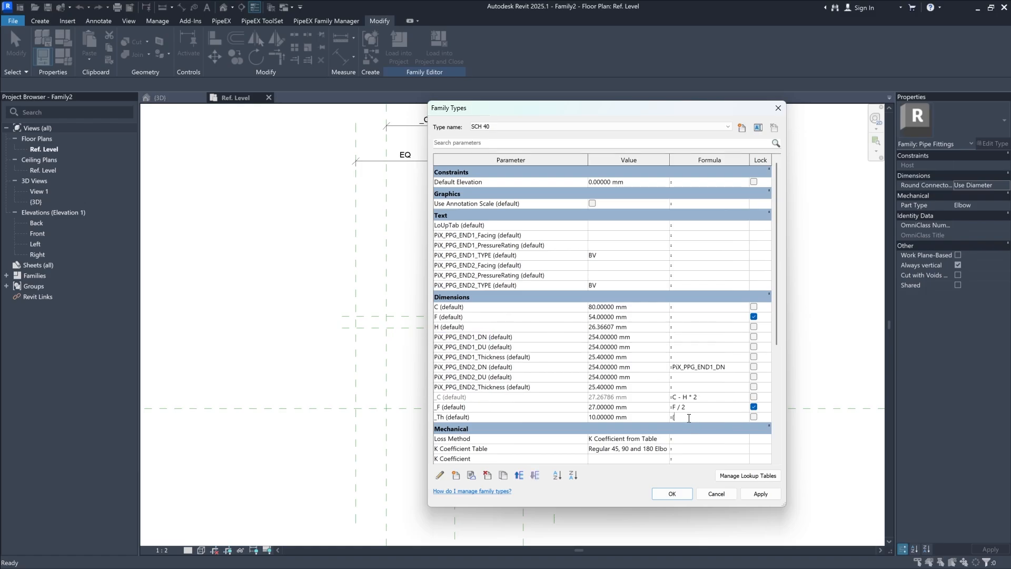
pyautogui.hotkey('ctrl', 'v')
pyautogui.click(688, 388)
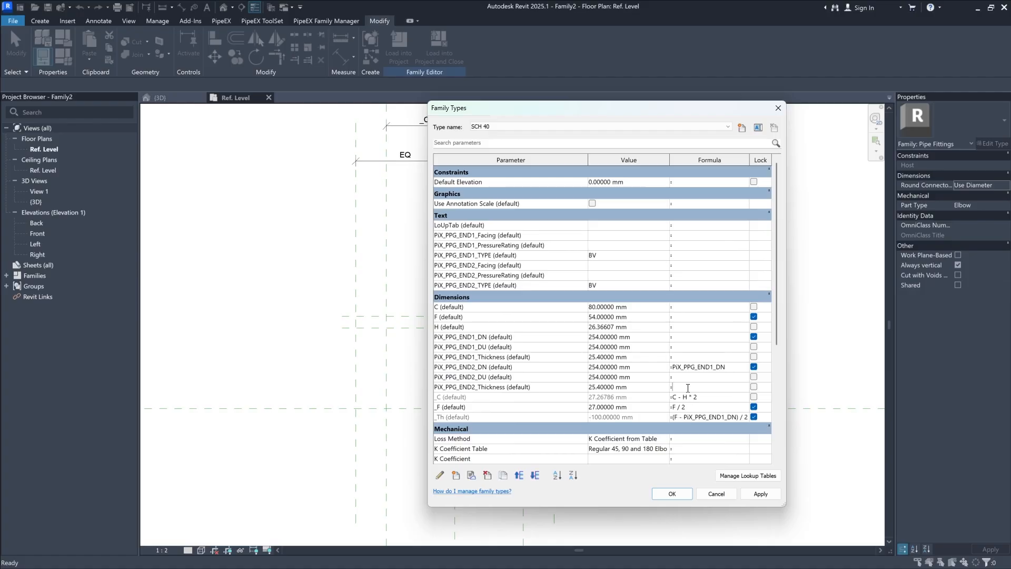
# Step: Set PiX_PPG_END1_DN to 10 mm and both PiX_PPG_END1_DU and PiX_PPG_END2_DU to 15 mm, and apply the family type values
pyautogui.doubleClick(600, 336)
pyautogui.write('10')
pyautogui.click(594, 371)
pyautogui.doubleClick(594, 346)
pyautogui.write('15')
pyautogui.doubleClick(595, 377)
pyautogui.write('15')
pyautogui.click(750, 492)
pyautogui.click(676, 493)
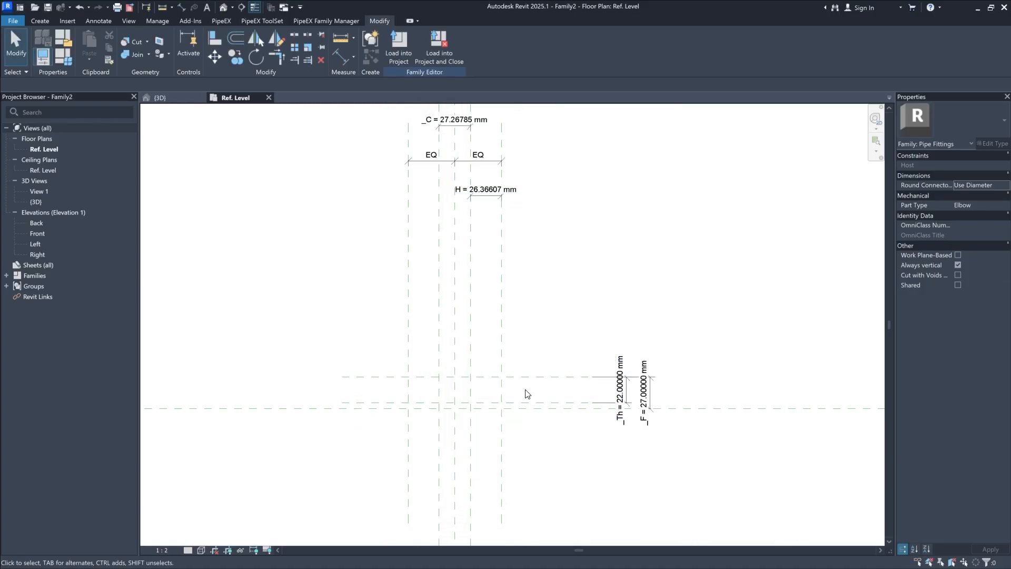
# Step: Try to nudge the outermost right vertical reference plane inward
pyautogui.scroll(3, 458, 419)
pyautogui.moveTo(477, 445); pyautogui.dragTo(540, 489, button='middle')
pyautogui.scroll(-3, 518, 405)
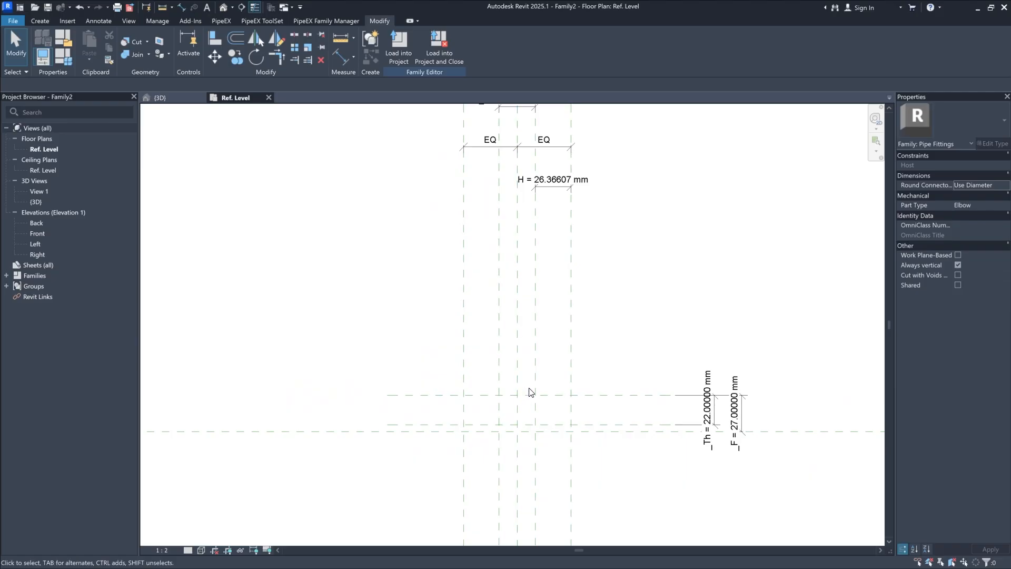
pyautogui.click(569, 394)
pyautogui.press('Left')
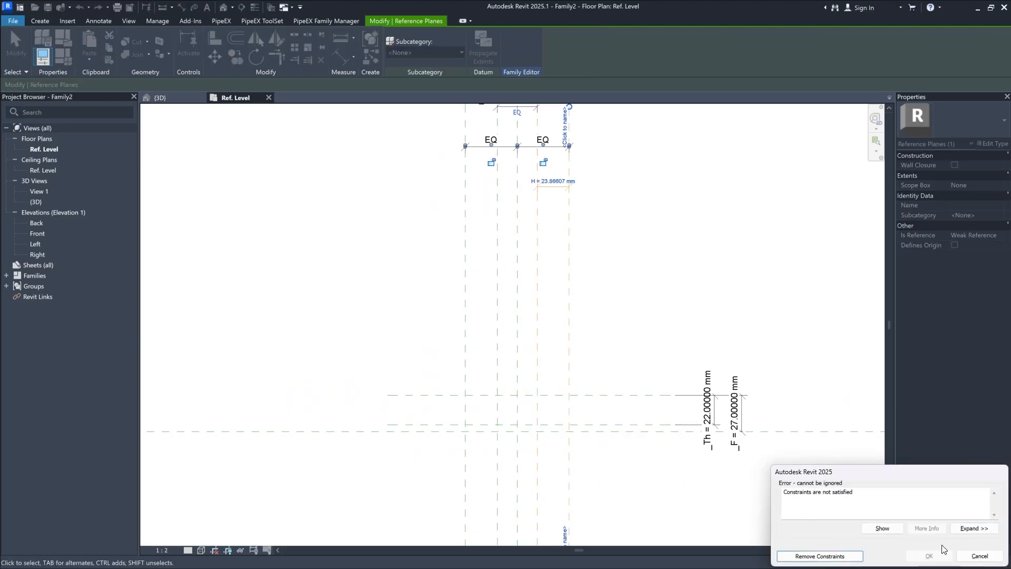
pyautogui.click(979, 556)
# Step: Delete the labelled H dimension between the two right-hand vertical reference planes
pyautogui.moveTo(574, 266); pyautogui.dragTo(584, 331, button='middle')
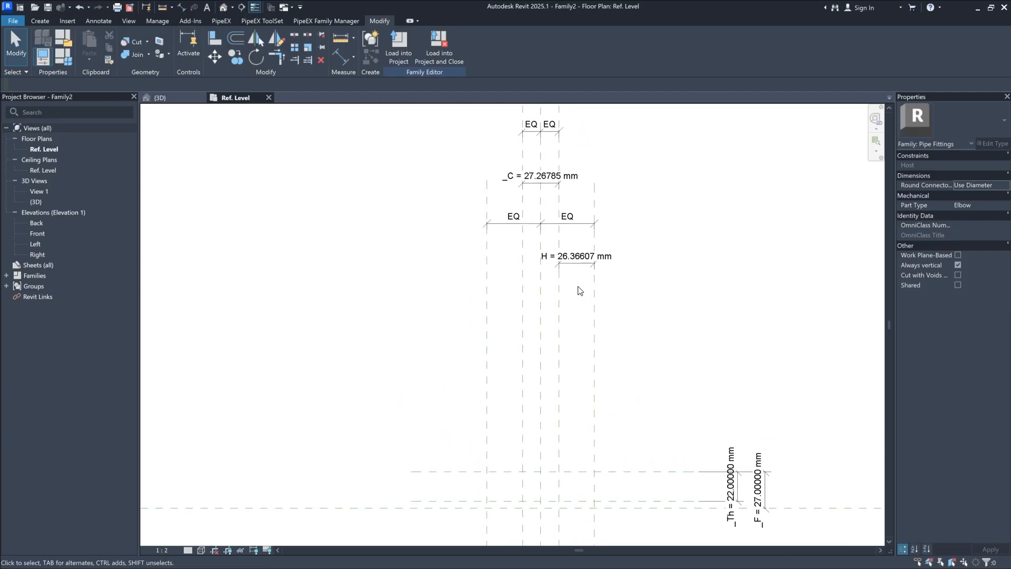
pyautogui.click(578, 257)
pyautogui.moveTo(578, 256); pyautogui.dragTo(583, 299, button='middle')
pyautogui.press('Delete')
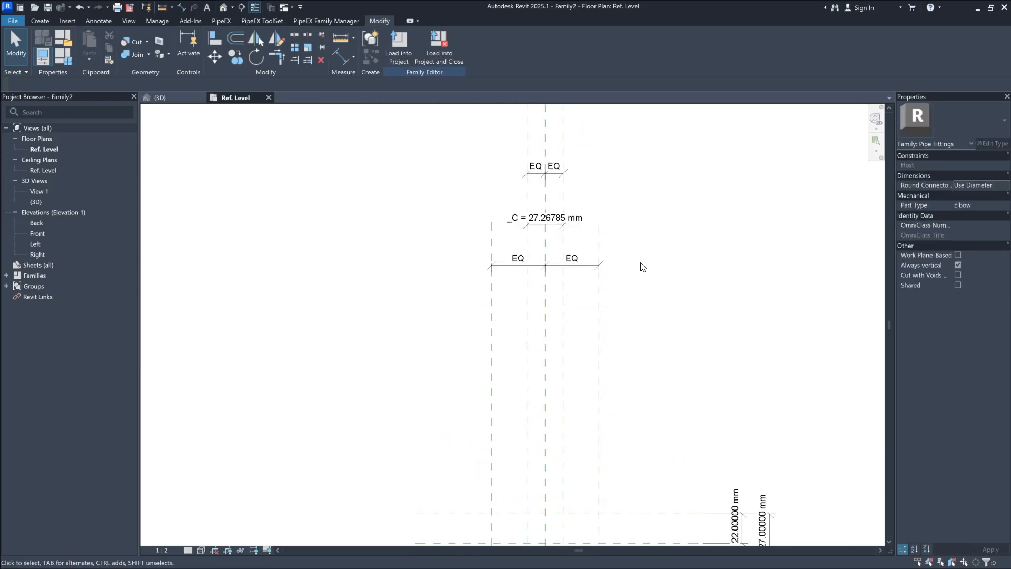
# Step: Nudge the outermost right vertical reference plane inward until it sits about 5 mm from the neighbouring inner plane
pyautogui.click(598, 305)
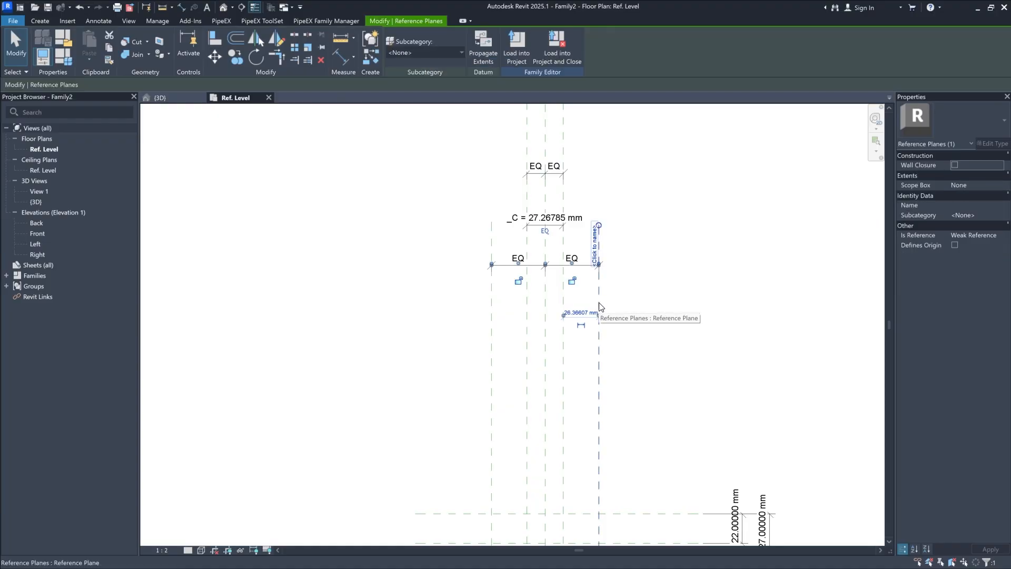
pyautogui.press('Left')
pyautogui.press('Left')
pyautogui.press('Left')
pyautogui.press('Left')
pyautogui.press('Left')
pyautogui.press('Left')
pyautogui.press('Left')
pyautogui.press('Left')
pyautogui.press('Left')
pyautogui.press('Left')
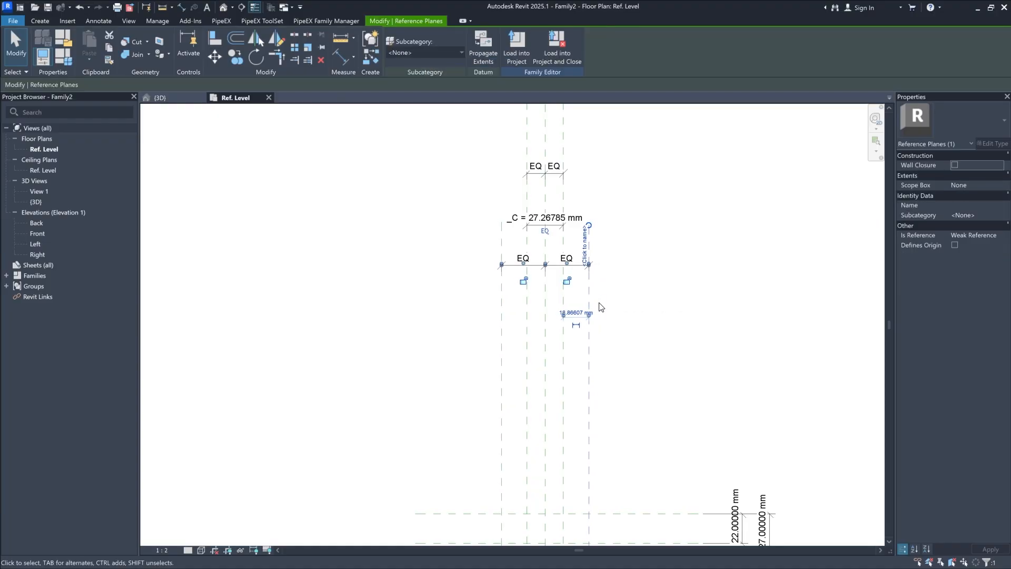
pyautogui.press('Left')
pyautogui.press('Left')
pyautogui.press('Left')
pyautogui.press('Left')
pyautogui.press('Left')
pyautogui.press('Left')
pyautogui.press('Left')
pyautogui.press('Left')
pyautogui.press('Left')
pyautogui.press('Left')
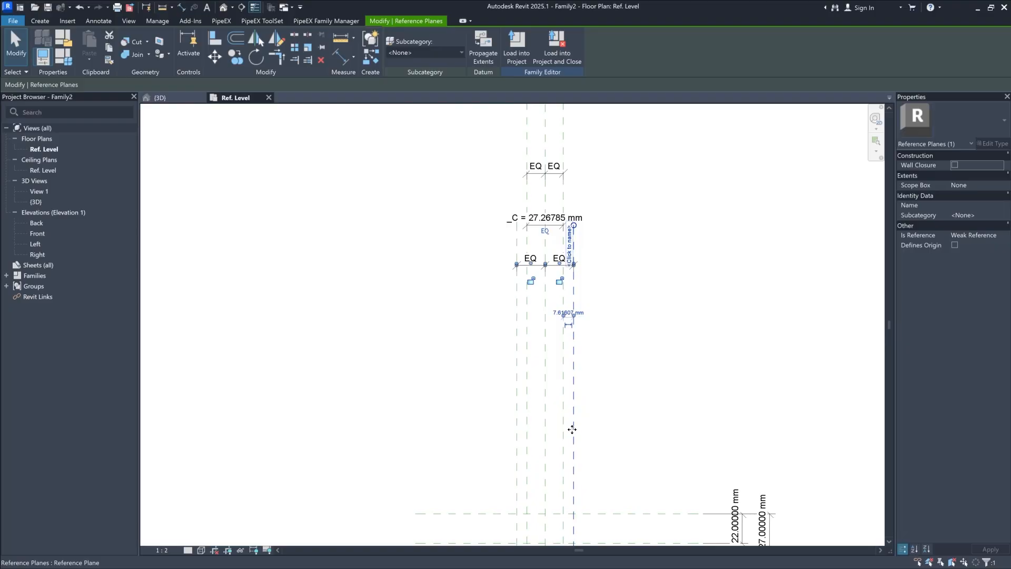
pyautogui.scroll(2, 561, 484)
pyautogui.moveTo(560, 483); pyautogui.dragTo(575, 419, button='middle')
pyautogui.scroll(-2, 575, 418)
pyautogui.click(604, 242)
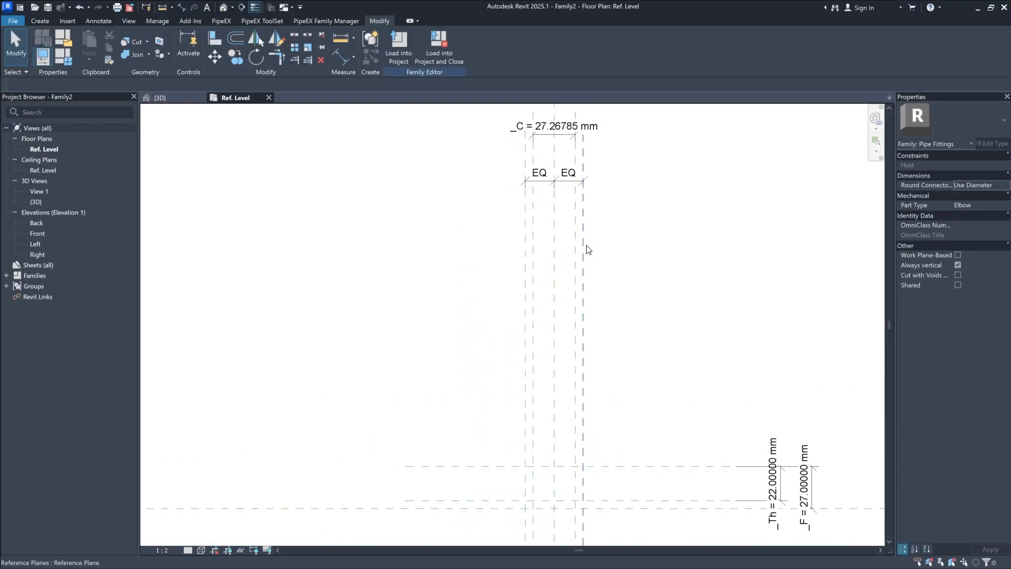
# Step: Place an aligned dimension between the two right-hand vertical reference planes
pyautogui.moveTo(596, 272); pyautogui.dragTo(583, 269, button='middle')
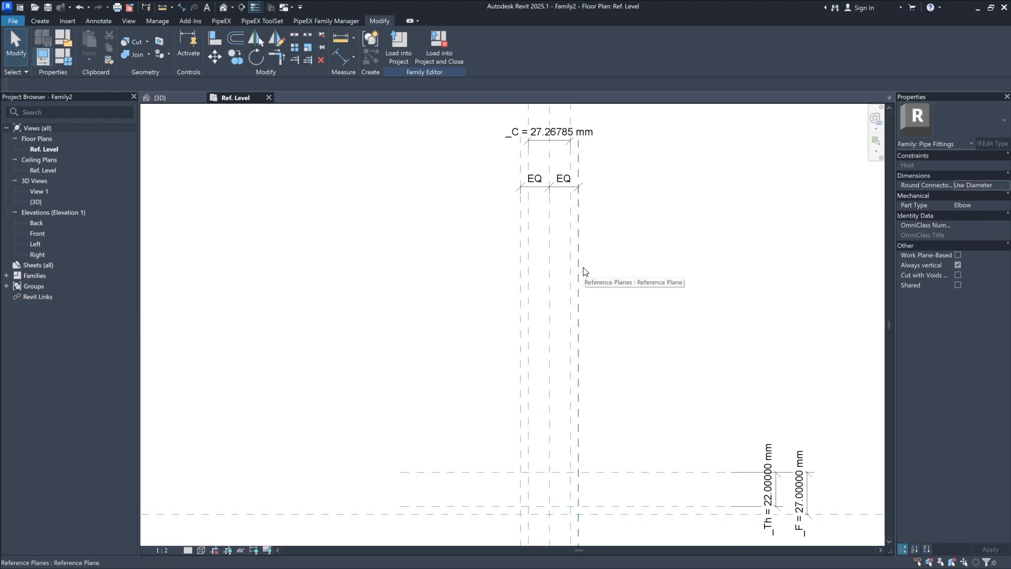
pyautogui.scroll(3, 558, 500)
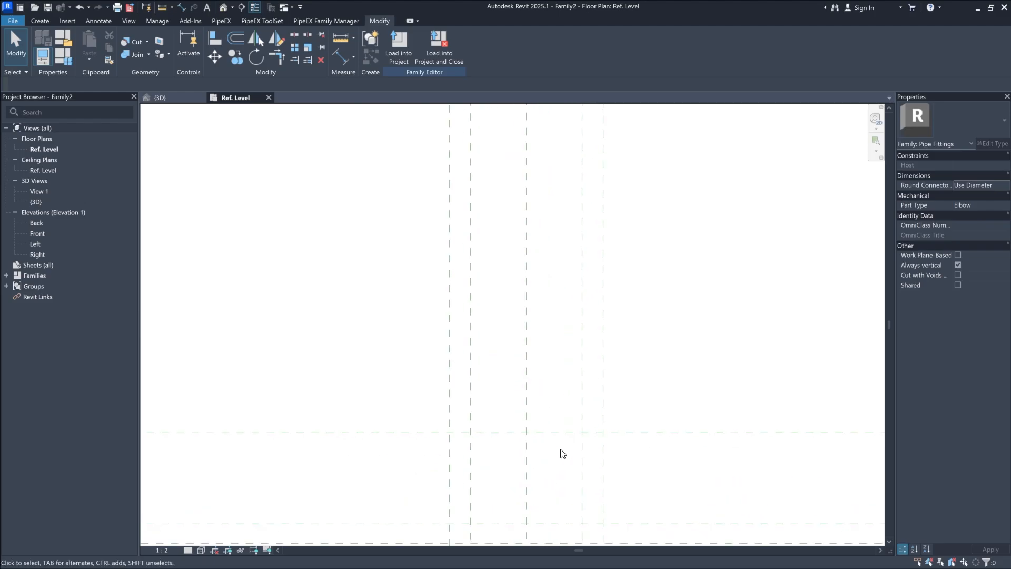
pyautogui.moveTo(559, 451); pyautogui.dragTo(558, 366, button='middle')
pyautogui.click(340, 56)
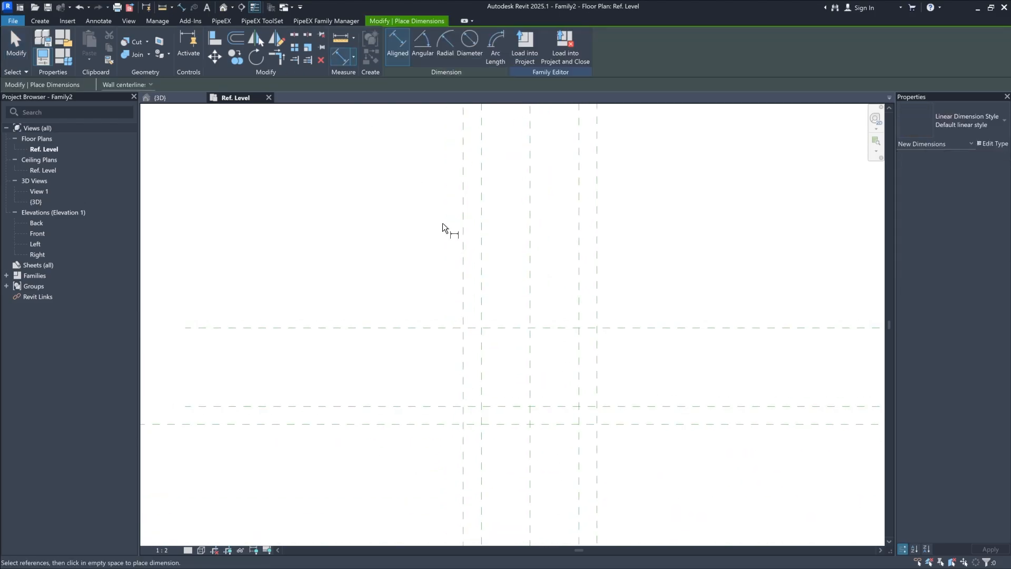
pyautogui.click(578, 176)
pyautogui.click(596, 179)
pyautogui.click(624, 180)
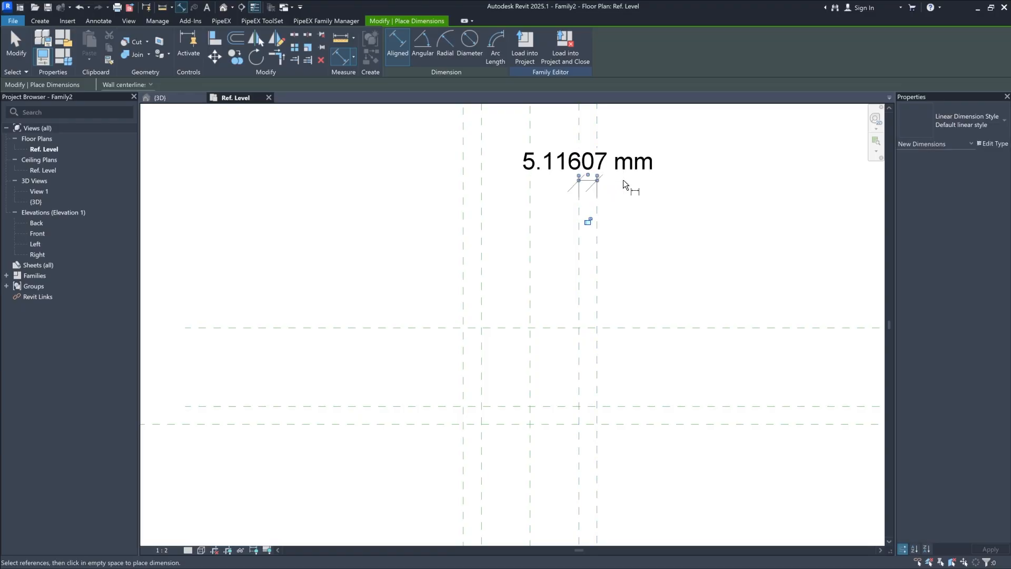
pyautogui.press('Escape')
pyautogui.press('Escape')
# Step: Try labelling the new dimension between the right-hand planes with parameter H and undo it
pyautogui.click(588, 184)
pyautogui.click(481, 46)
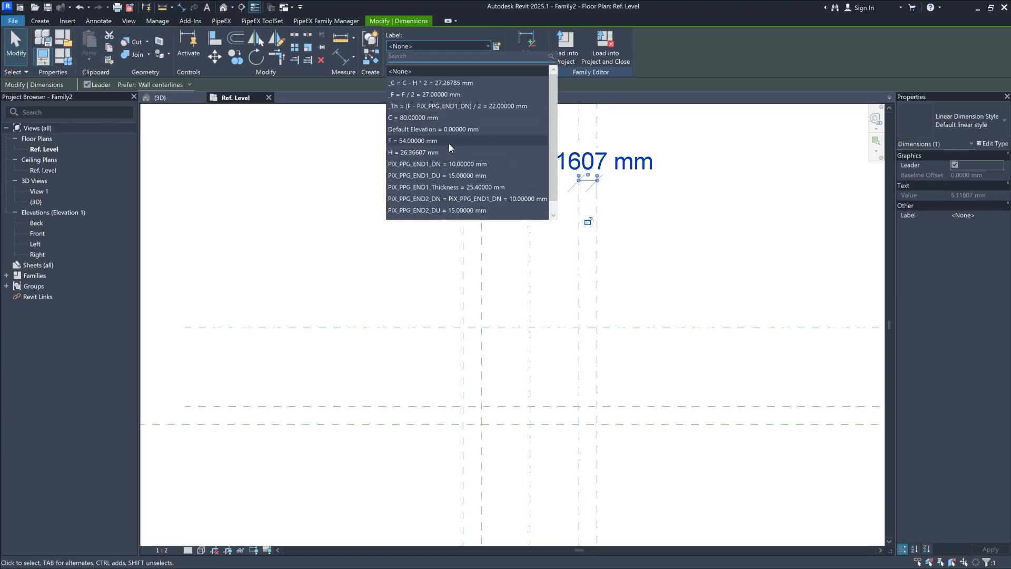
pyautogui.click(433, 152)
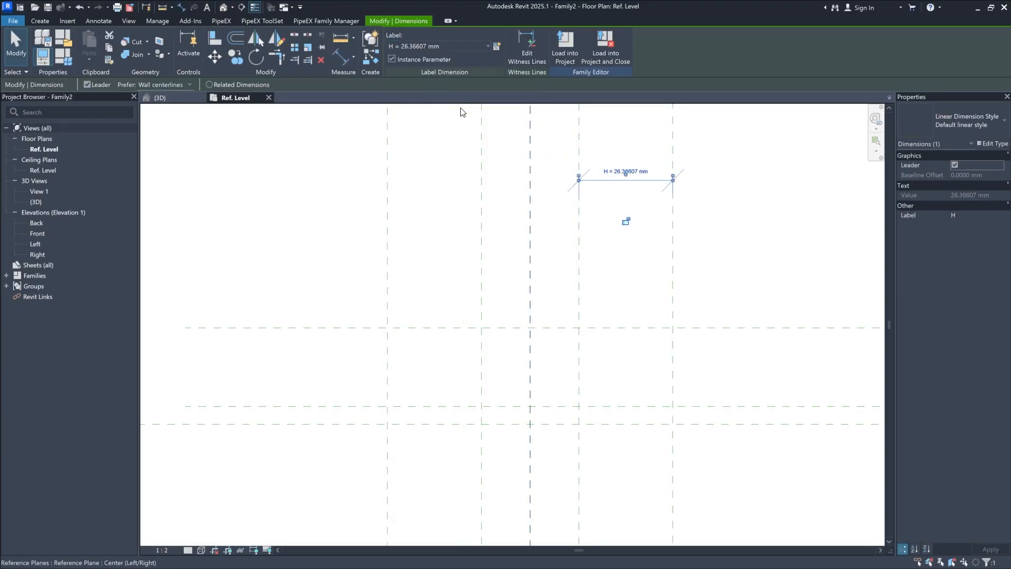
pyautogui.hotkey('ctrl', 'z')
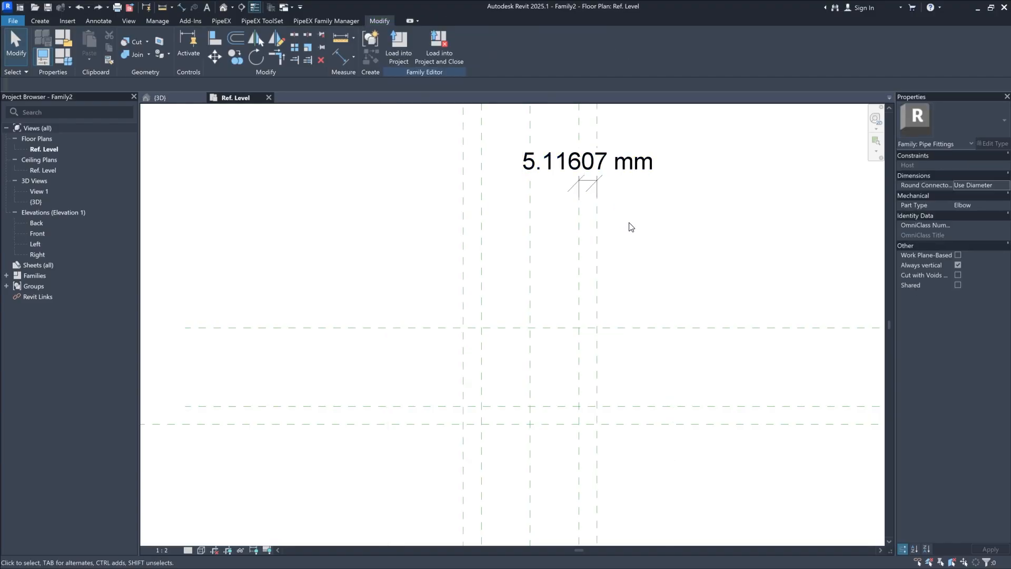
# Step: Set family parameter H to 6 mm and apply it
pyautogui.click(63, 55)
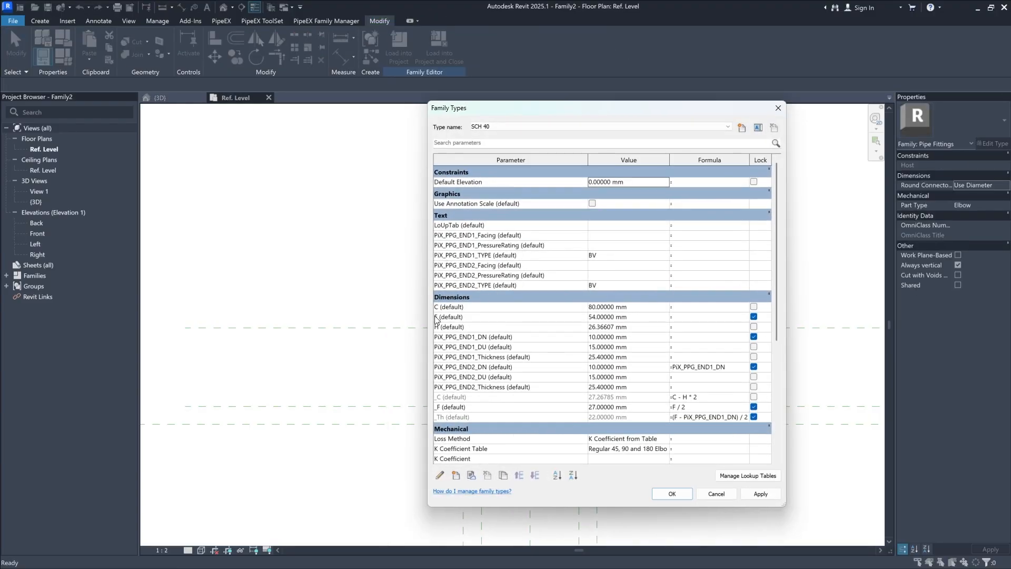
pyautogui.click(614, 329)
pyautogui.moveTo(614, 329); pyautogui.dragTo(534, 332)
pyautogui.write('6')
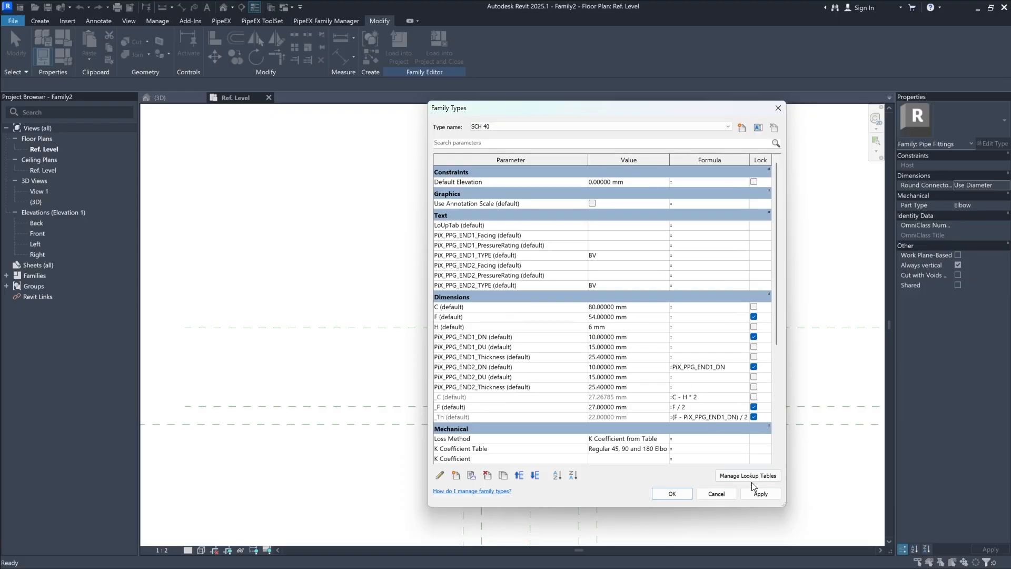
pyautogui.click(761, 493)
pyautogui.click(672, 493)
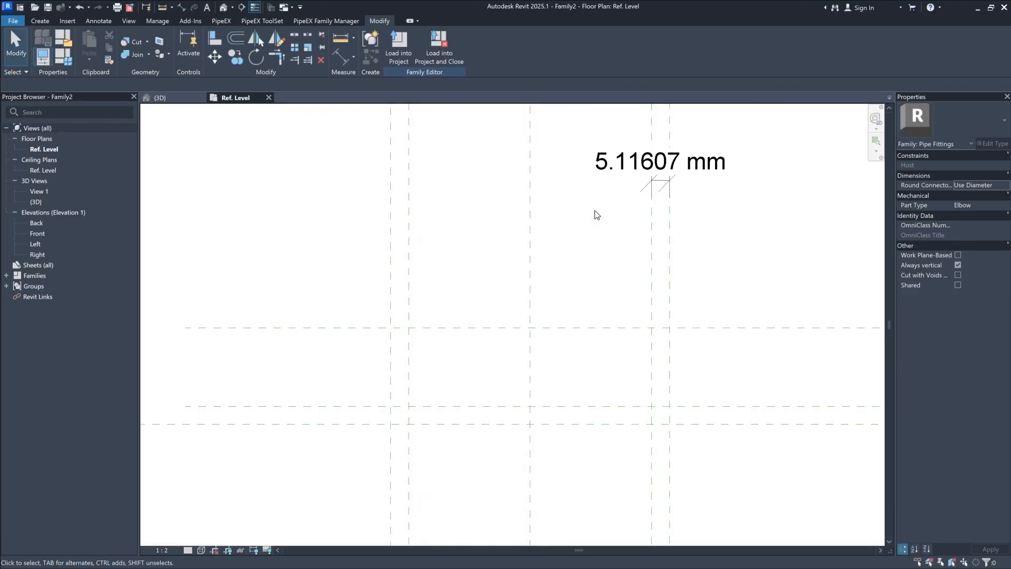
# Step: Label the dimension between the two right-hand vertical planes with the existing parameter H
pyautogui.click(653, 162)
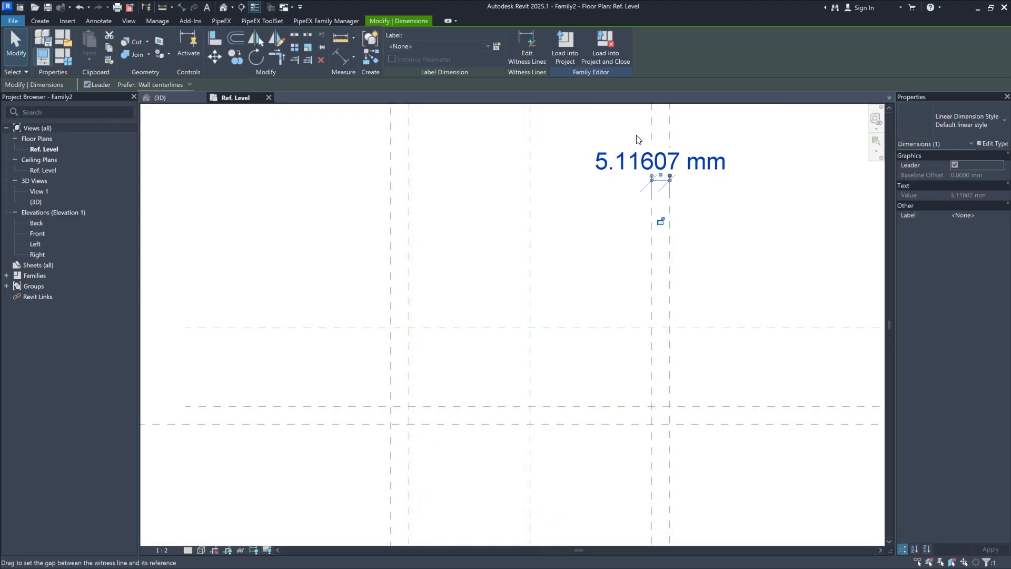
pyautogui.click(474, 48)
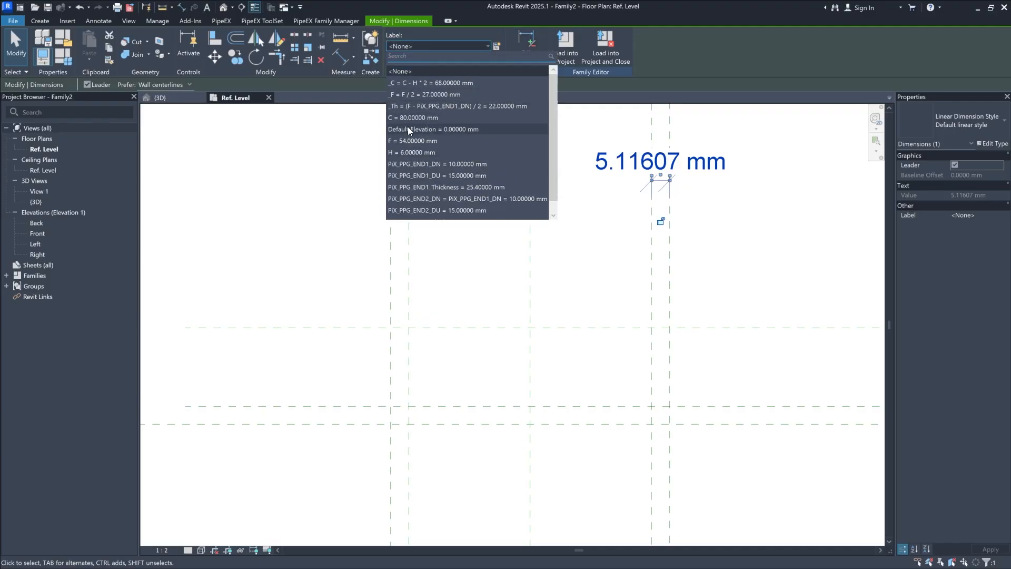
pyautogui.click(406, 153)
pyautogui.click(716, 251)
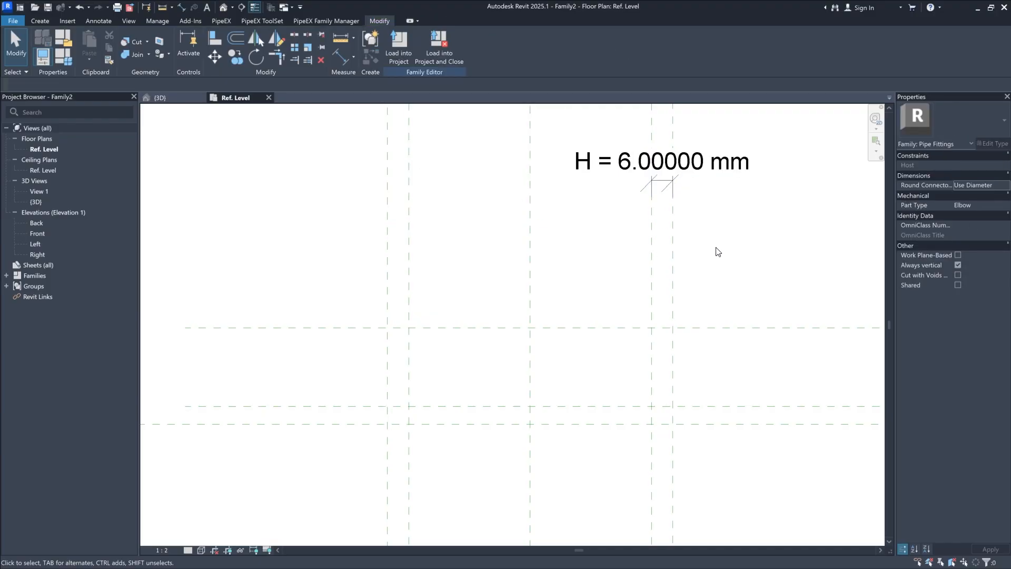
# Step: Set PiX_PPG_END1_Thickness and PiX_PPG_END2_Thickness to 1 mm in the family types
pyautogui.scroll(-3, 718, 252)
pyautogui.moveTo(718, 251); pyautogui.dragTo(569, 299, button='middle')
pyautogui.click(63, 57)
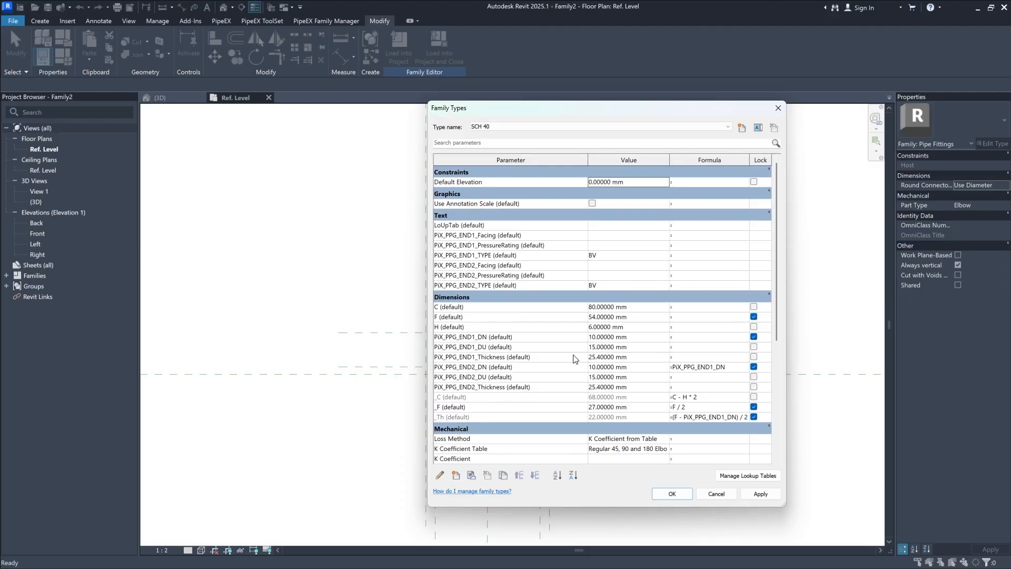
pyautogui.moveTo(662, 109); pyautogui.dragTo(504, 113)
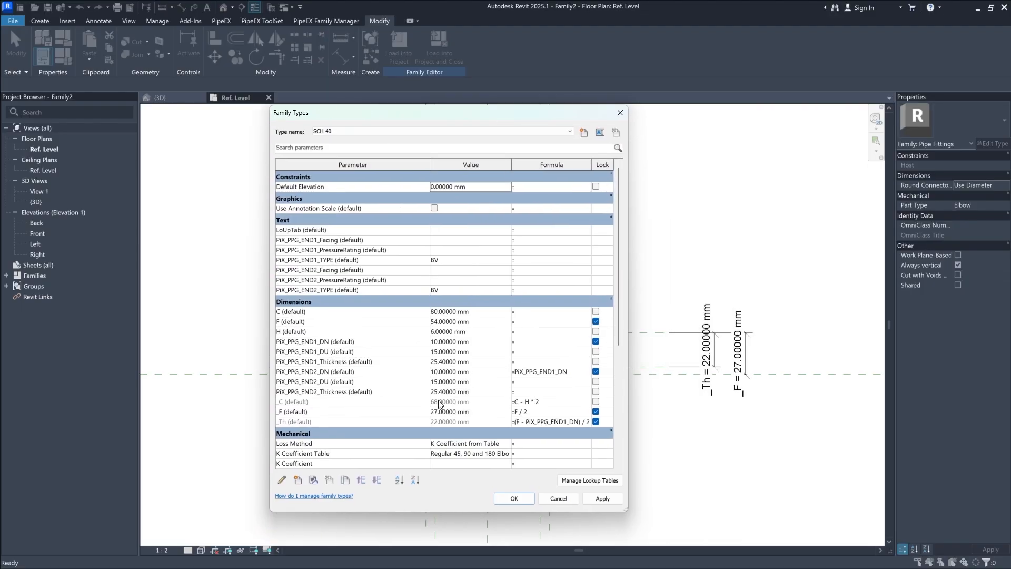
pyautogui.click(442, 361)
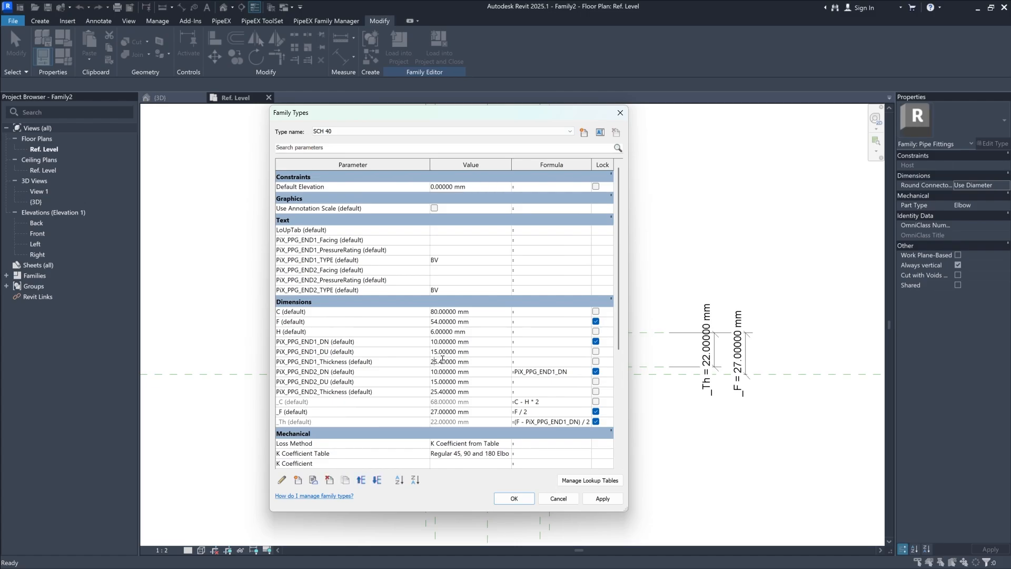
pyautogui.moveTo(440, 361); pyautogui.dragTo(421, 362)
pyautogui.write('1')
pyautogui.click(442, 392)
pyautogui.moveTo(442, 391); pyautogui.dragTo(414, 390)
pyautogui.write('1.0000')
pyautogui.click(522, 362)
# Step: Set family parameter F to 30 mm and apply the values
pyautogui.moveTo(437, 321); pyautogui.dragTo(426, 325)
pyautogui.write('30')
pyautogui.click(600, 498)
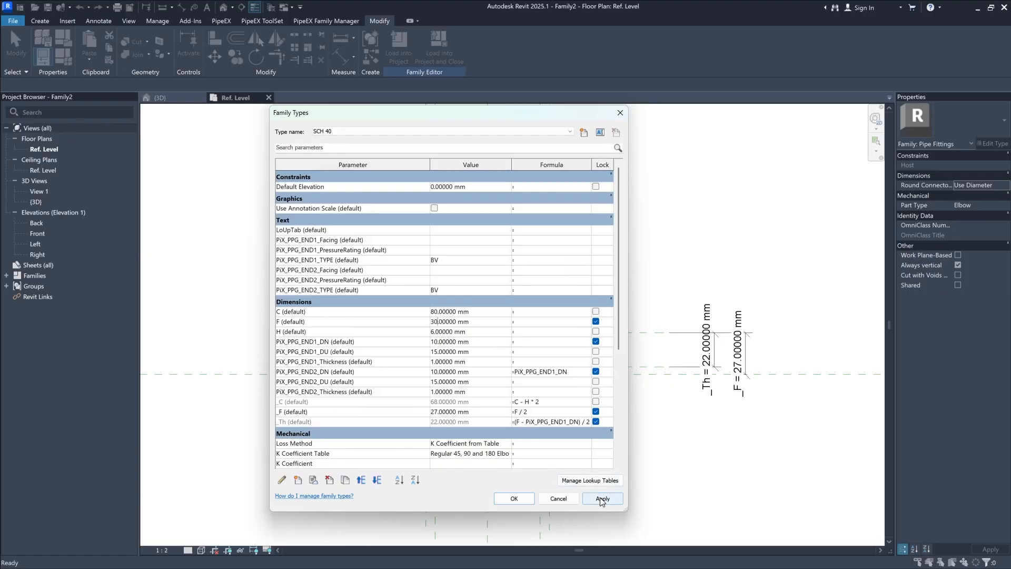
pyautogui.click(527, 499)
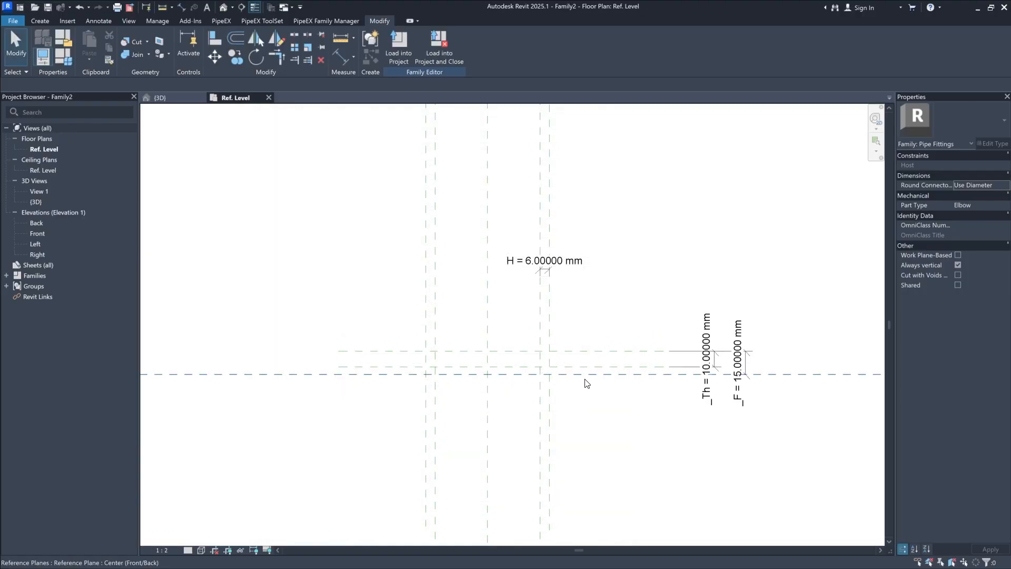
# Step: Start a Revolve and sketch a rectangular boundary between the inner vertical reference planes and the upper two horizontal planes
pyautogui.scroll(5, 485, 347)
pyautogui.scroll(1, 520, 370)
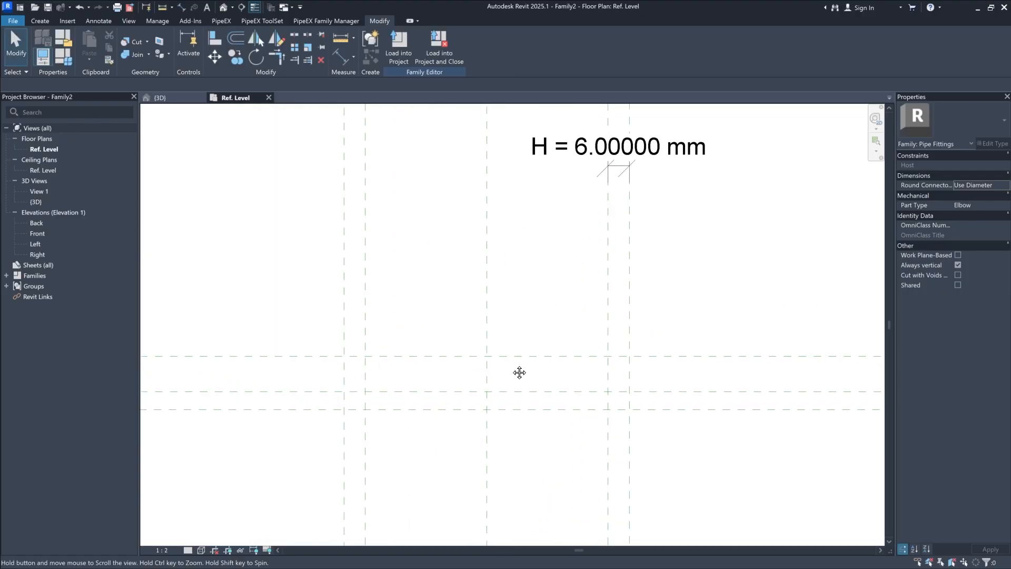
pyautogui.moveTo(519, 372); pyautogui.dragTo(509, 360, button='middle')
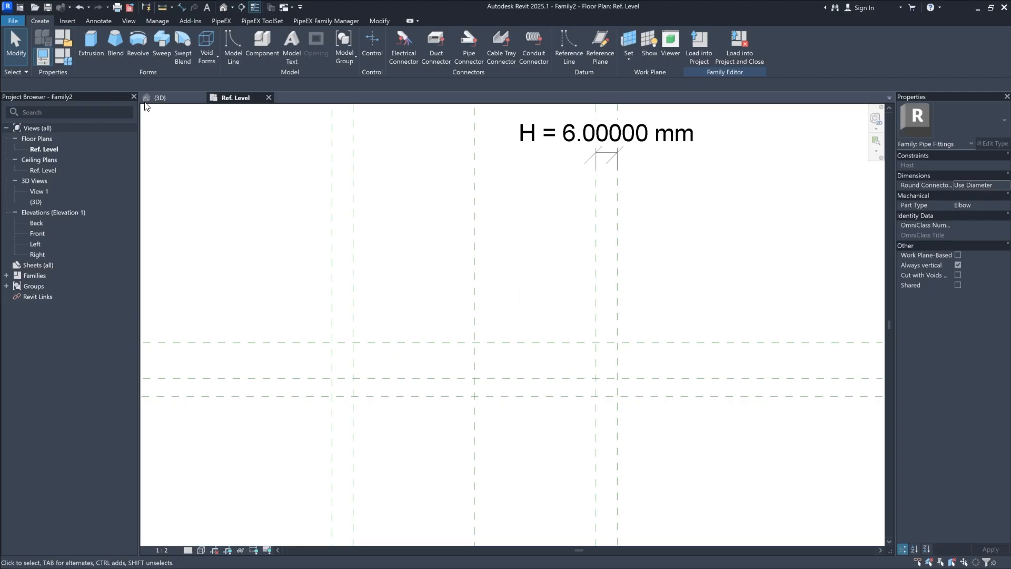
pyautogui.click(134, 47)
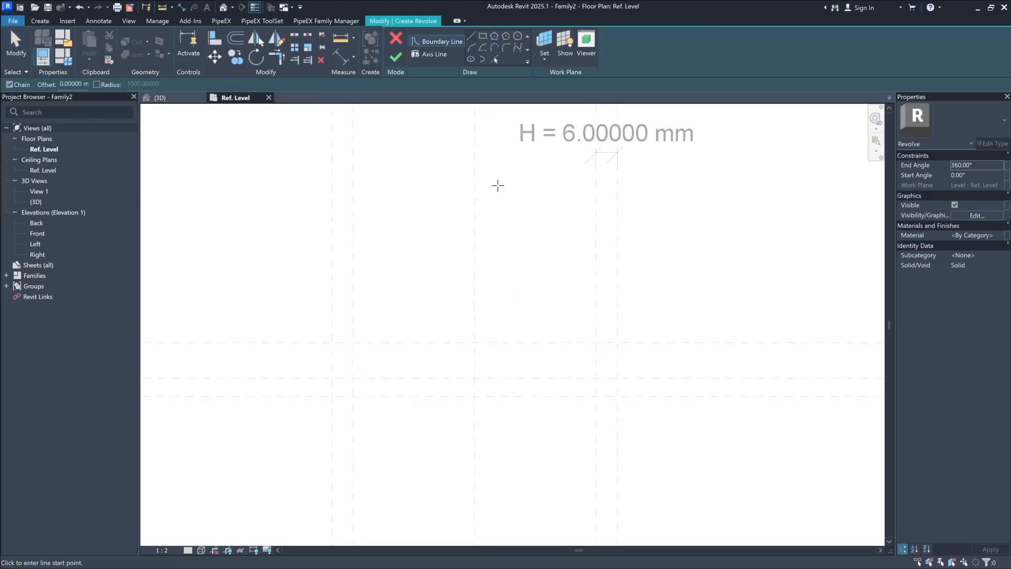
pyautogui.click(483, 37)
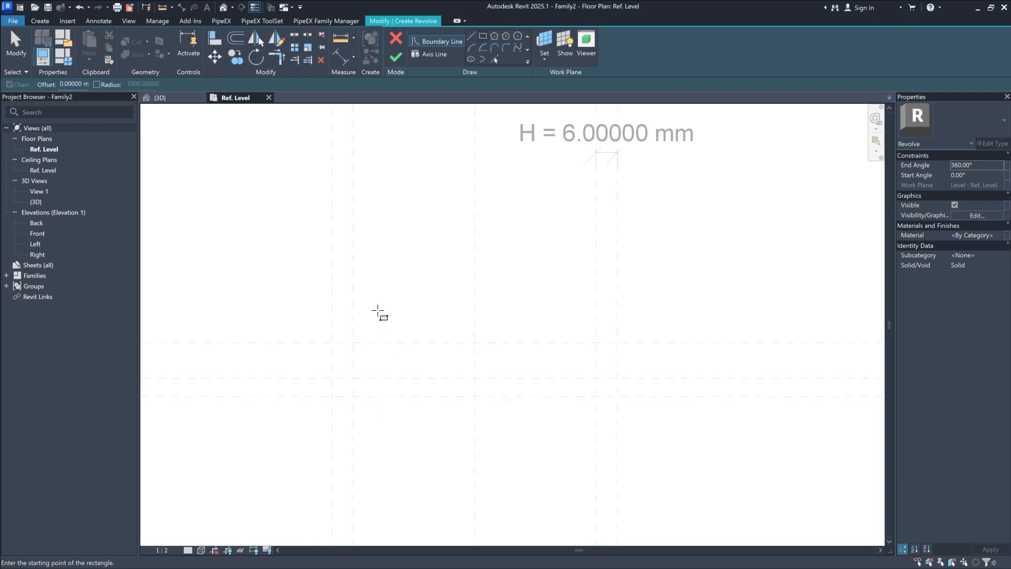
pyautogui.click(353, 343)
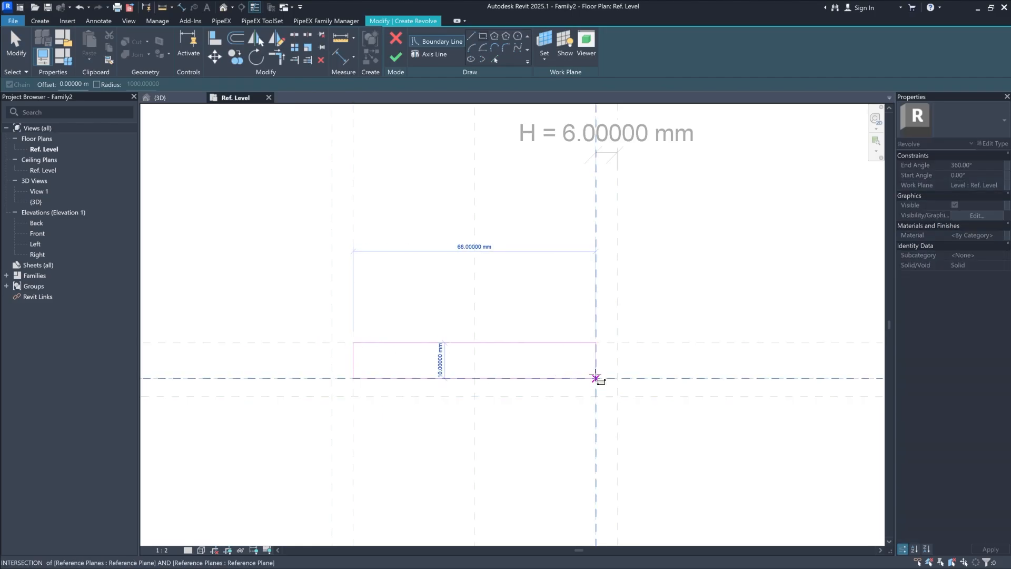
pyautogui.click(595, 377)
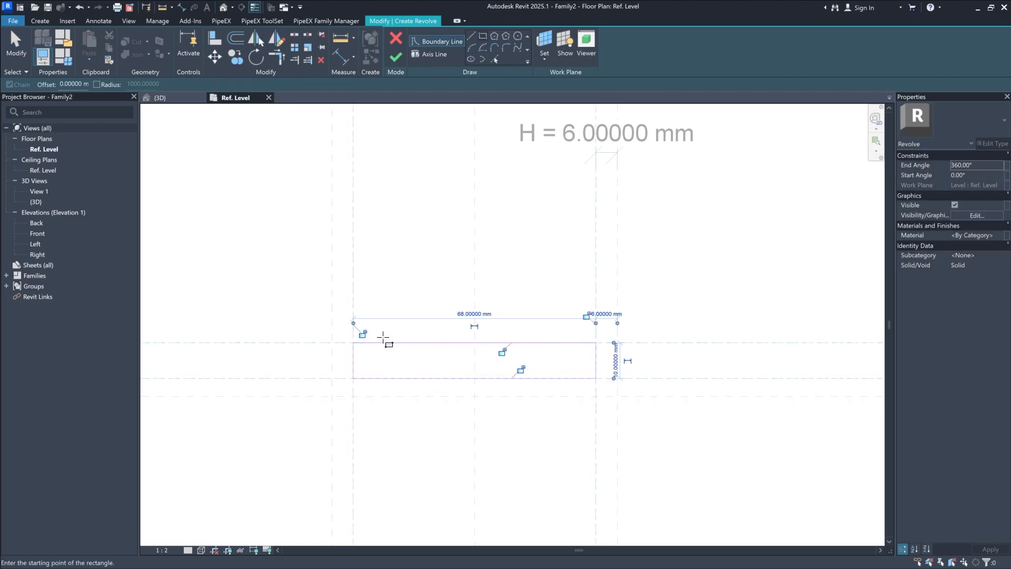
# Step: Lock the revolve rectangle's edges to the reference planes they are aligned with
pyautogui.click(502, 352)
pyautogui.click(521, 369)
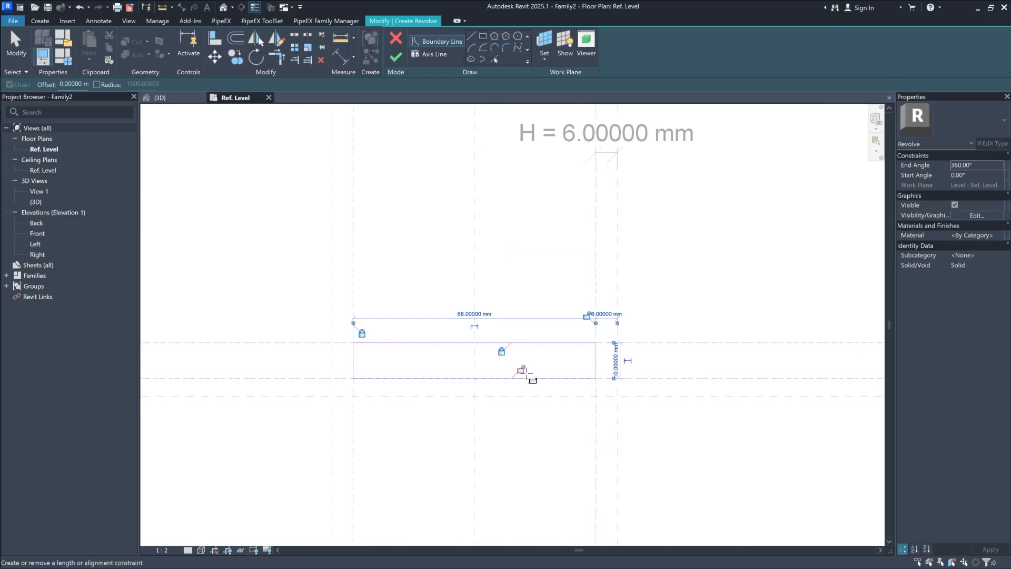
pyautogui.click(586, 316)
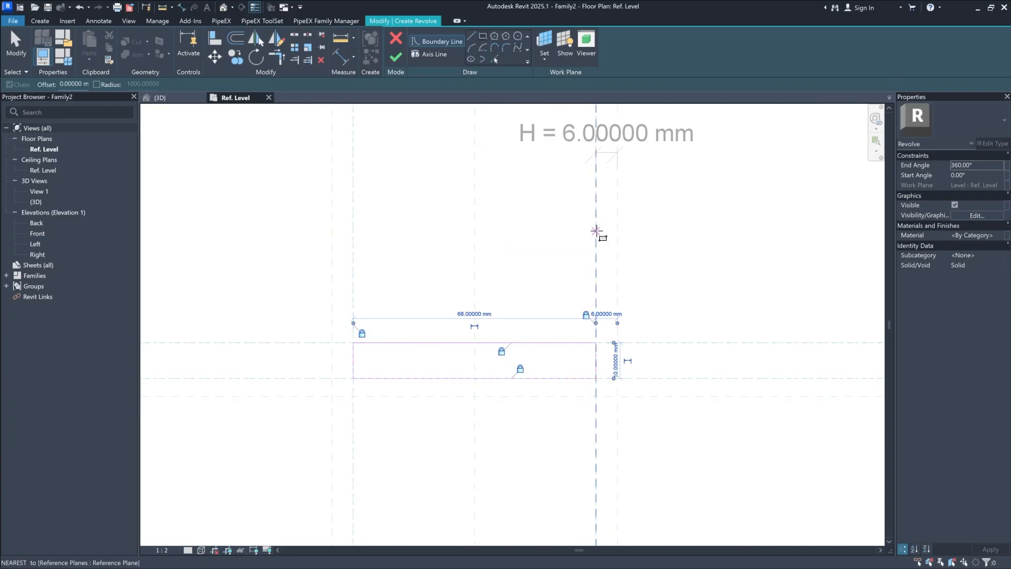
# Step: Define the Center (Front/Back) reference plane as the axis line and finish the revolve
pyautogui.click(432, 54)
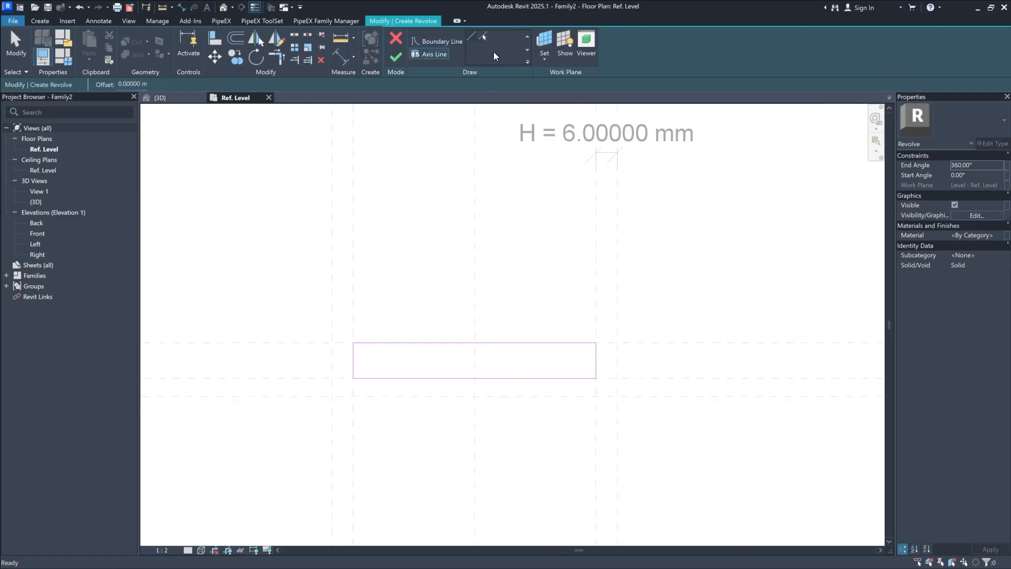
pyautogui.click(516, 397)
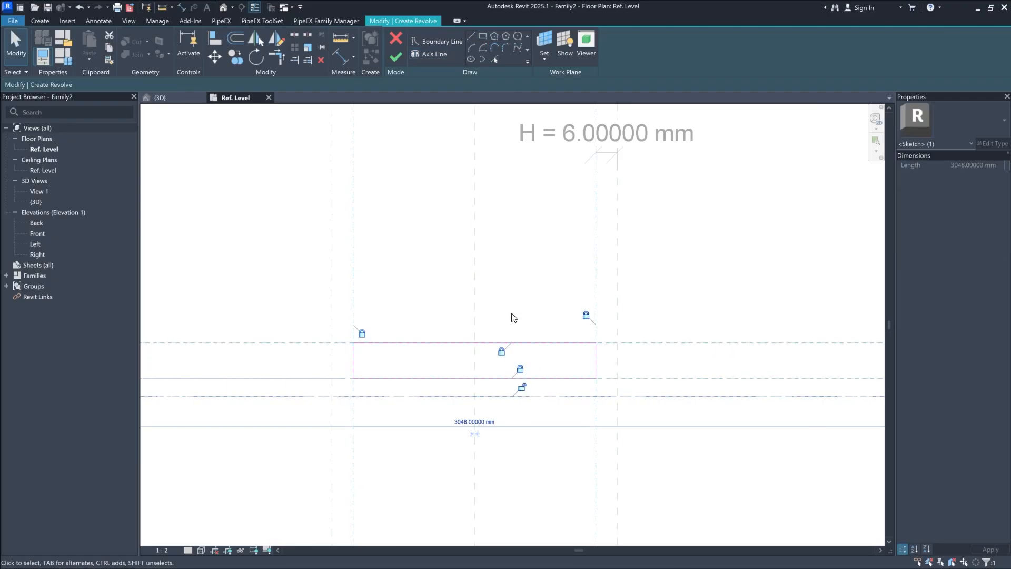
pyautogui.click(396, 57)
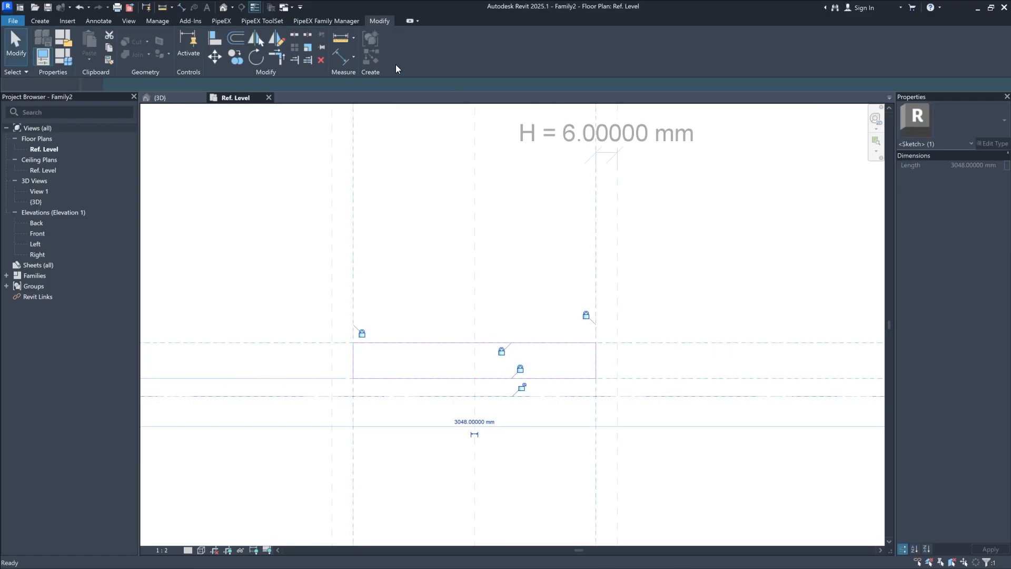
# Step: In the Left elevation, start an extrusion and sketch a circumscribed 8-sided polygon of about 11.15 mm radius centred on the revolved ring
pyautogui.scroll(-1, 488, 300)
pyautogui.moveTo(522, 301); pyautogui.dragTo(481, 281, button='middle')
pyautogui.doubleClick(36, 246)
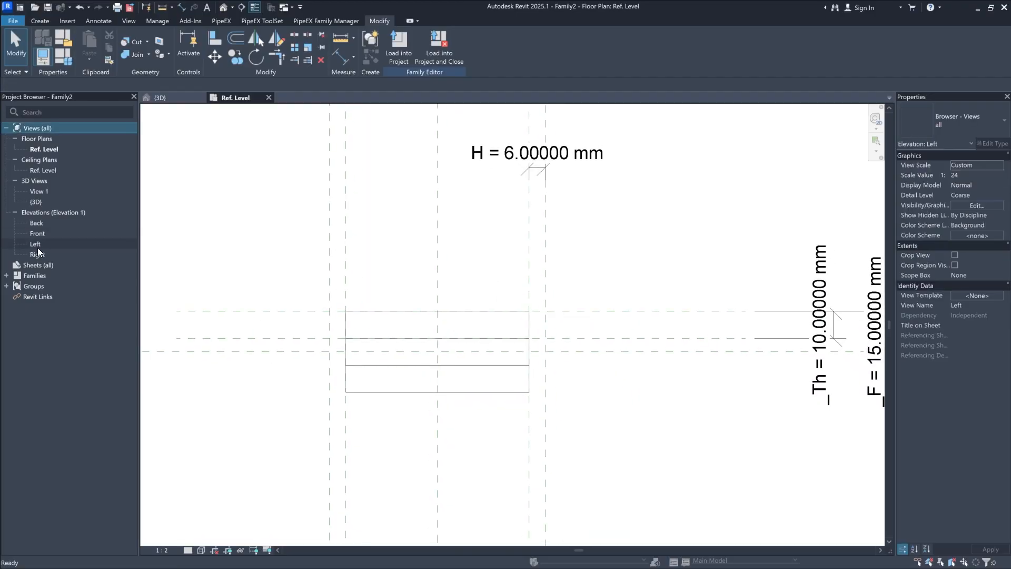
pyautogui.scroll(5, 474, 422)
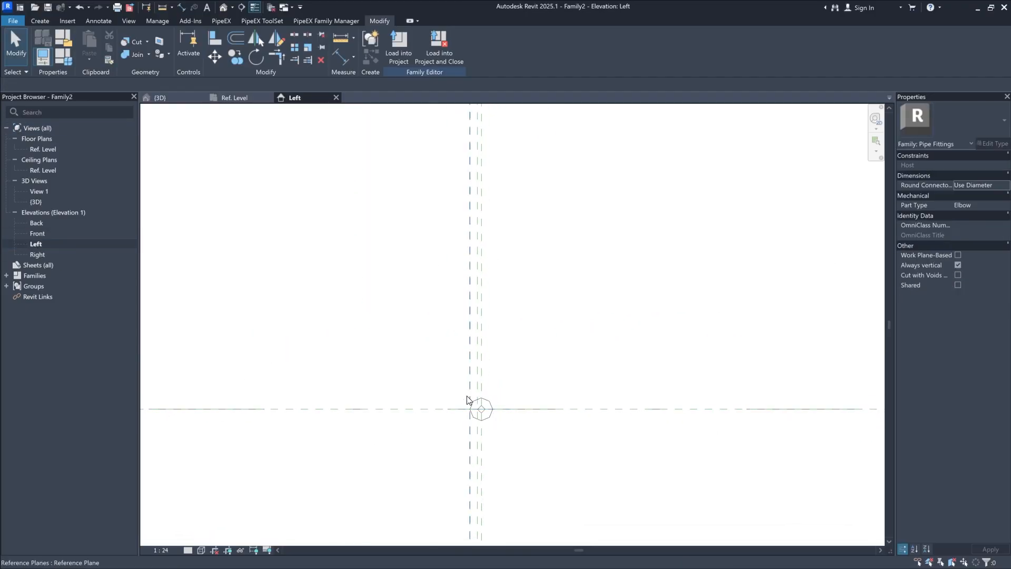
pyautogui.scroll(2, 485, 430)
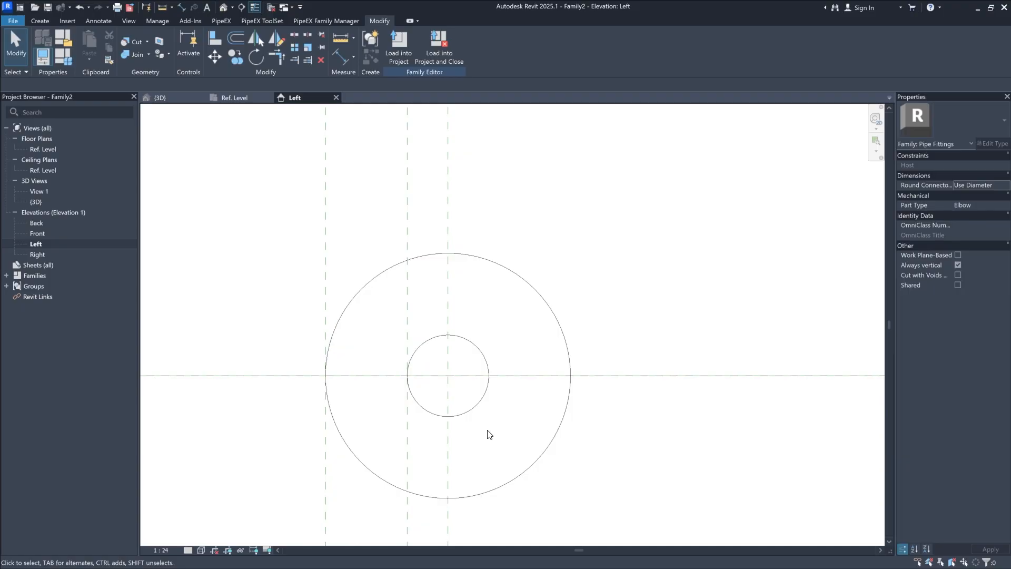
pyautogui.scroll(1, 487, 430)
pyautogui.moveTo(495, 418); pyautogui.dragTo(533, 370, button='middle')
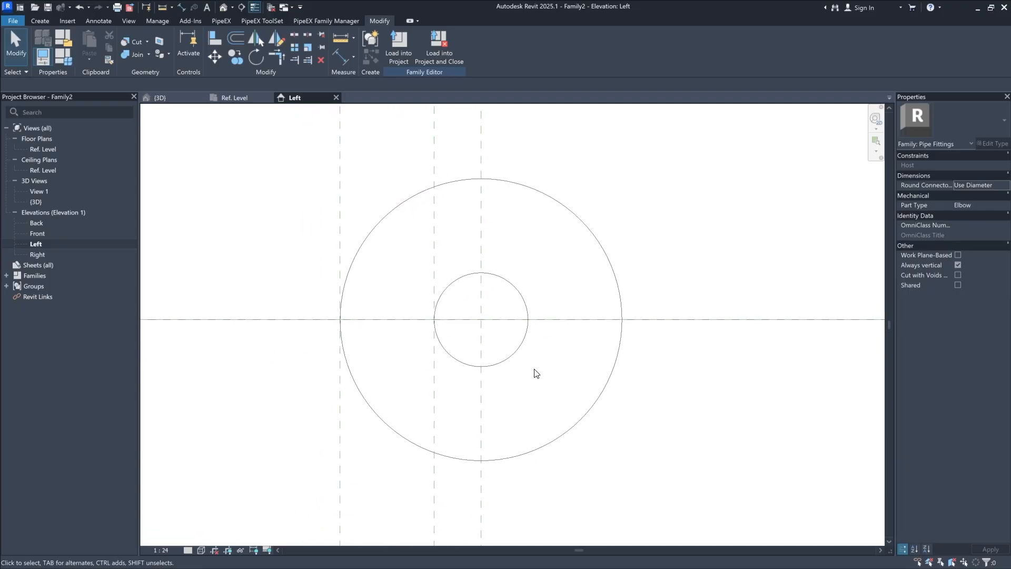
pyautogui.click(51, 24)
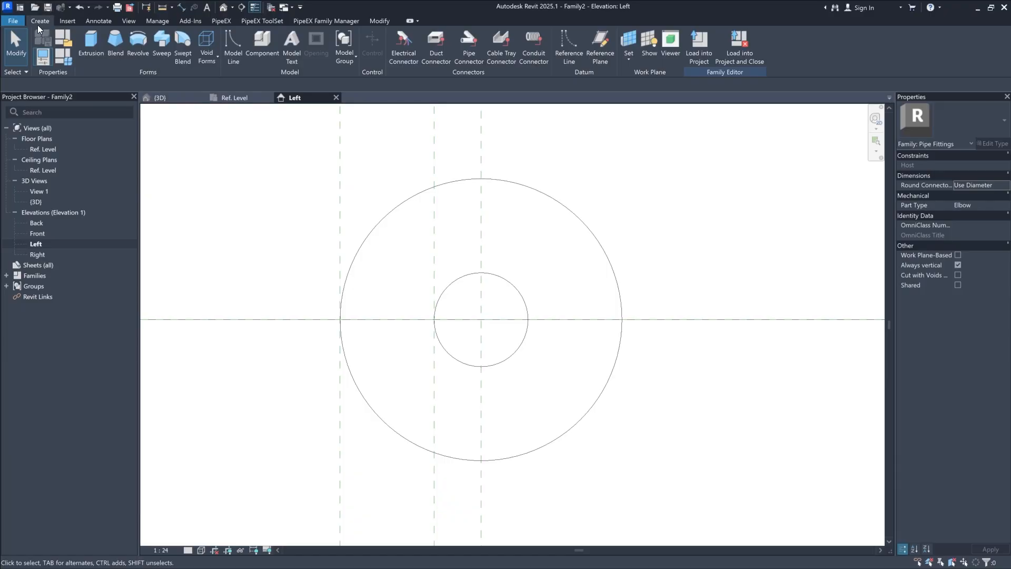
pyautogui.click(94, 53)
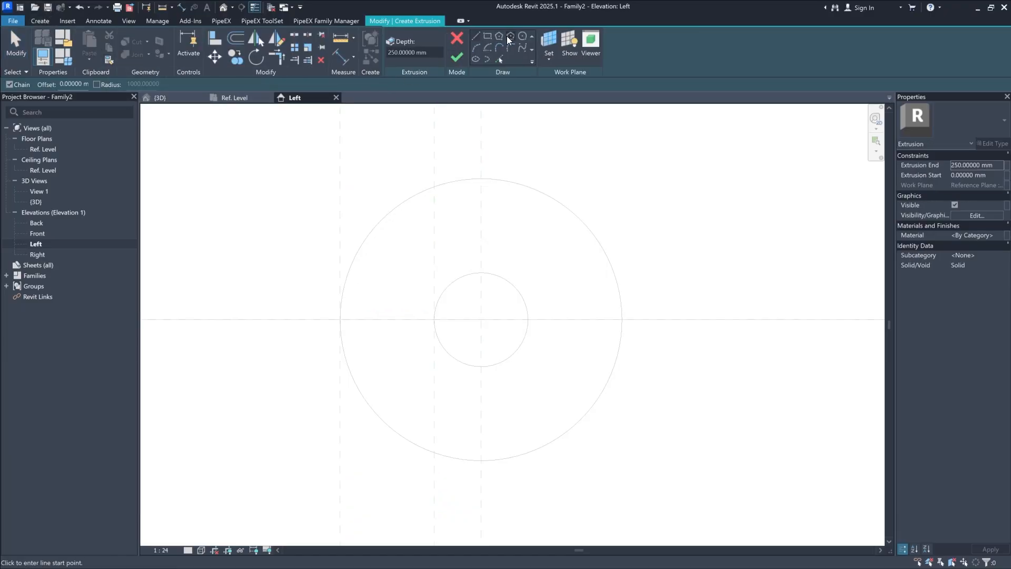
pyautogui.click(513, 36)
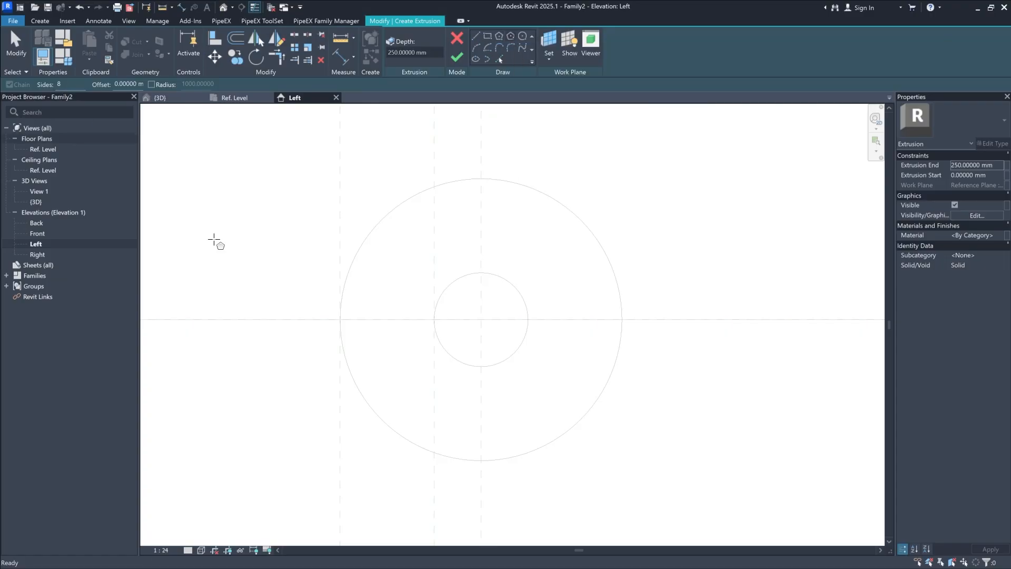
pyautogui.click(480, 320)
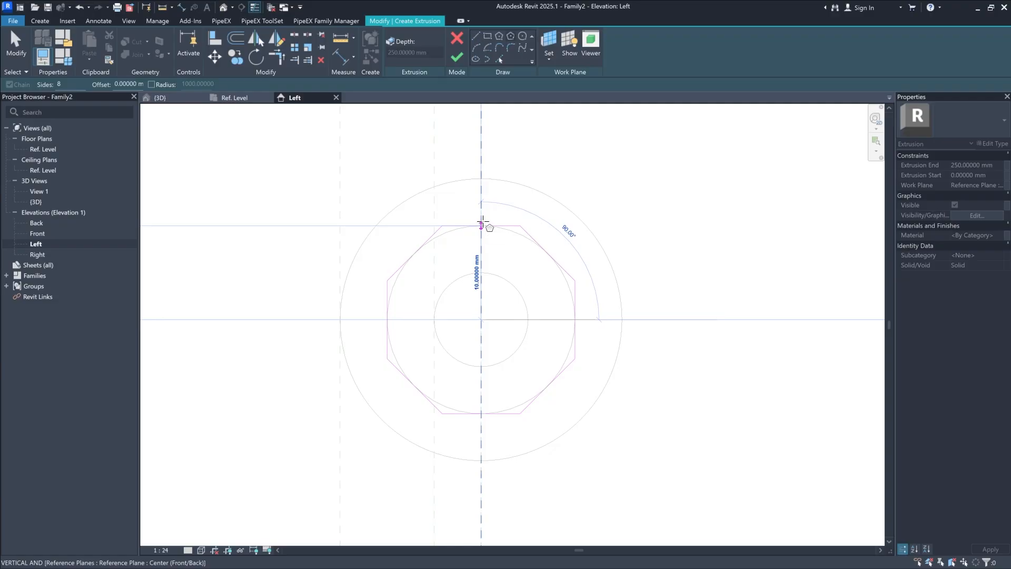
pyautogui.click(481, 215)
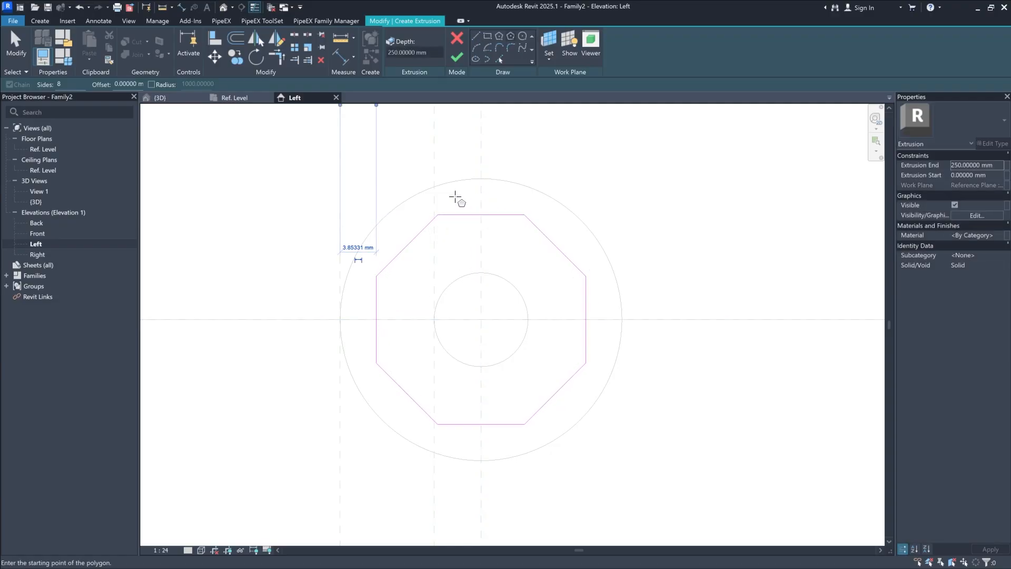
# Step: Place an aligned dimension string from one diagonal octagon edge through the centre intersection to the opposite parallel edge
pyautogui.click(339, 52)
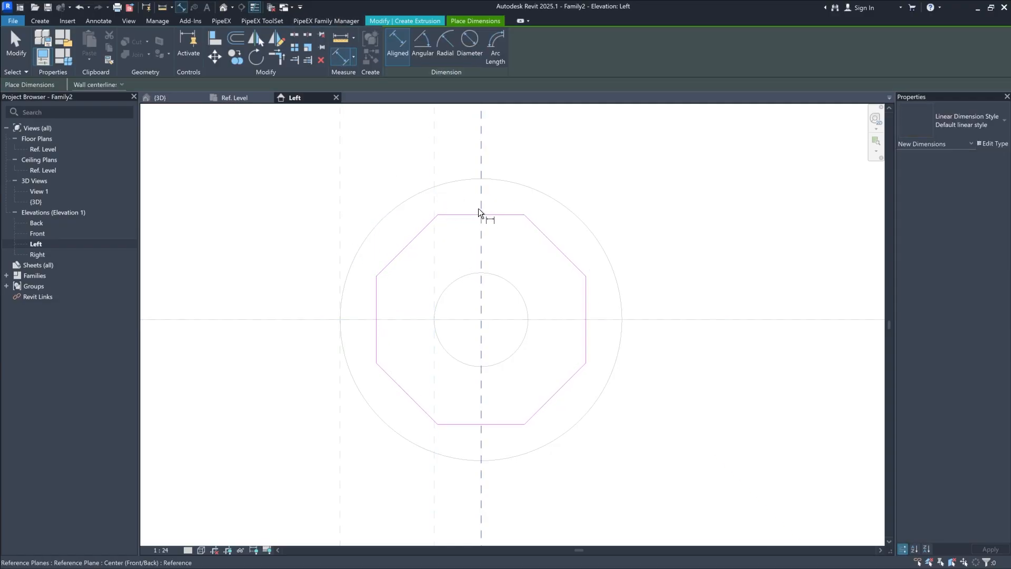
pyautogui.click(417, 238)
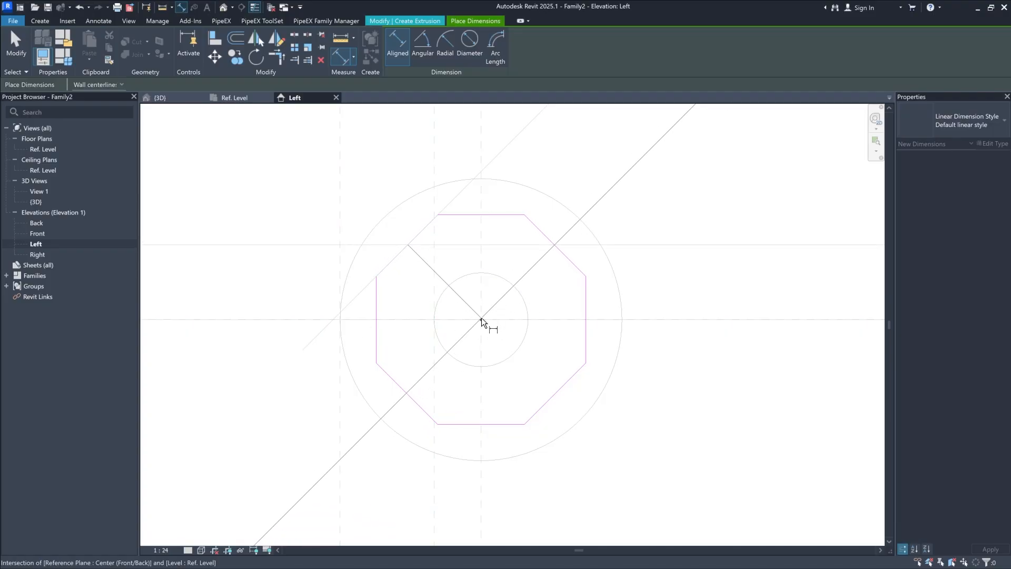
pyautogui.scroll(-3, 553, 394)
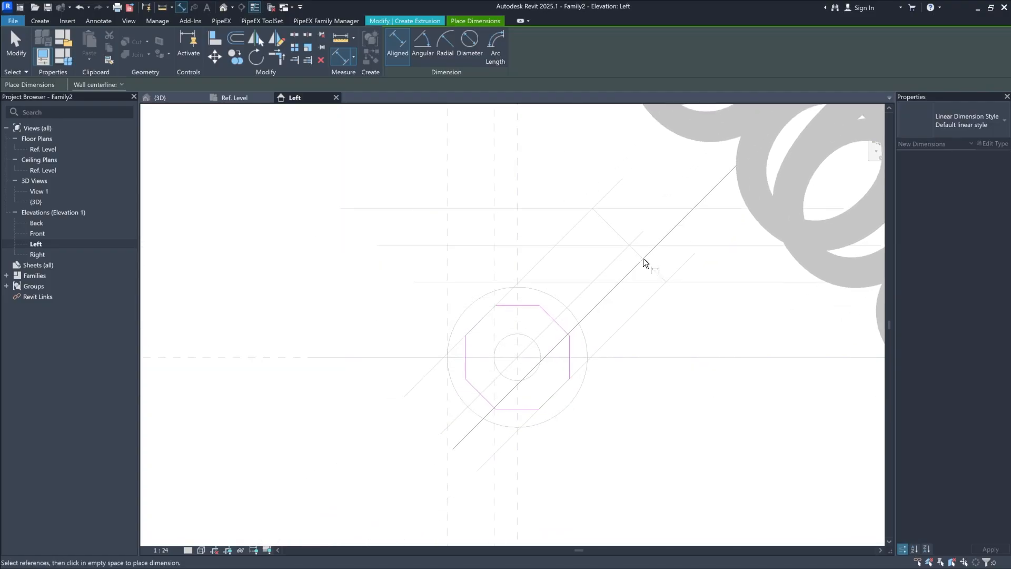
pyautogui.click(642, 271)
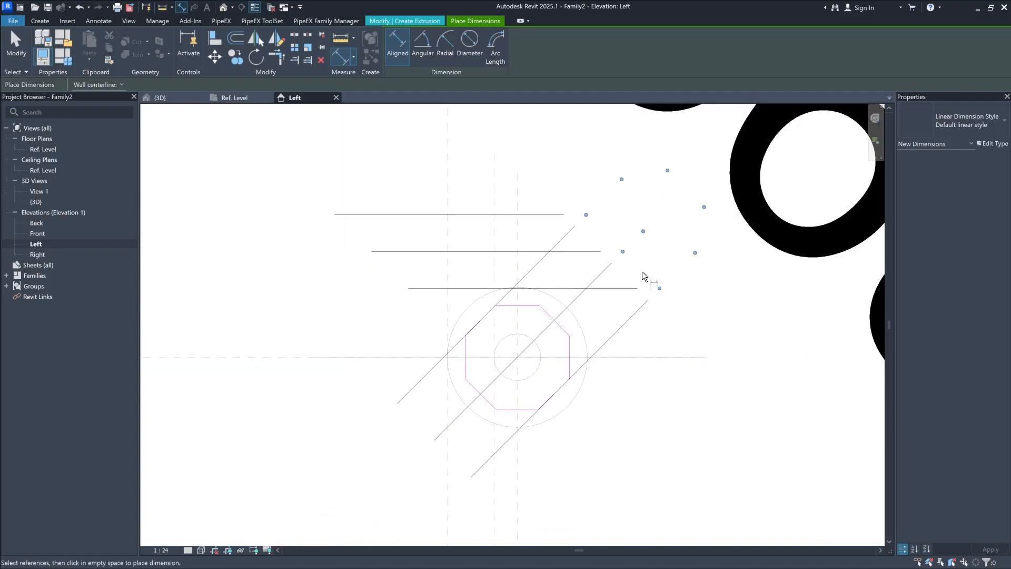
# Step: Set the Left elevation's view scale to 1:1
pyautogui.click(160, 550)
pyautogui.click(186, 413)
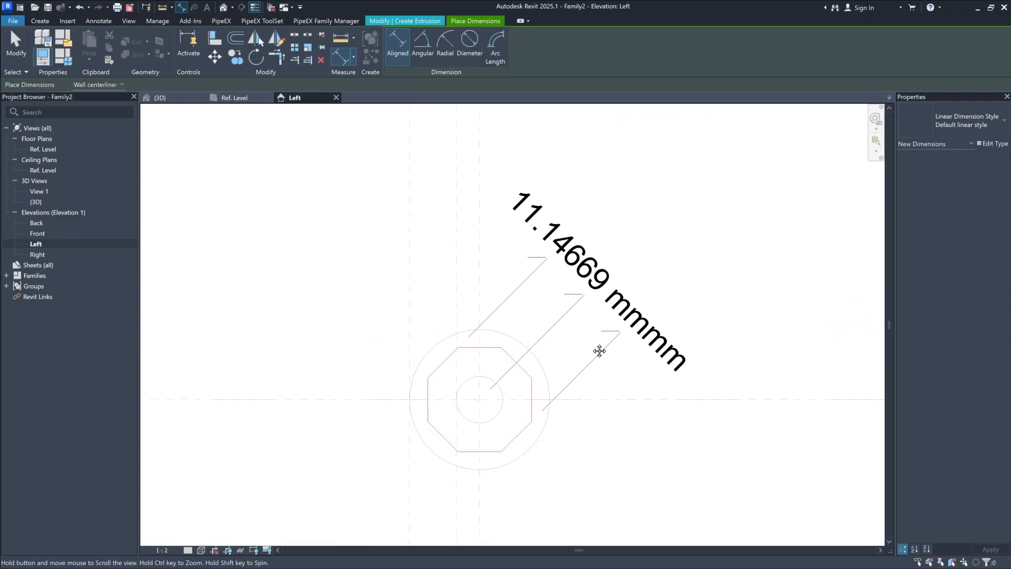
pyautogui.click(161, 550)
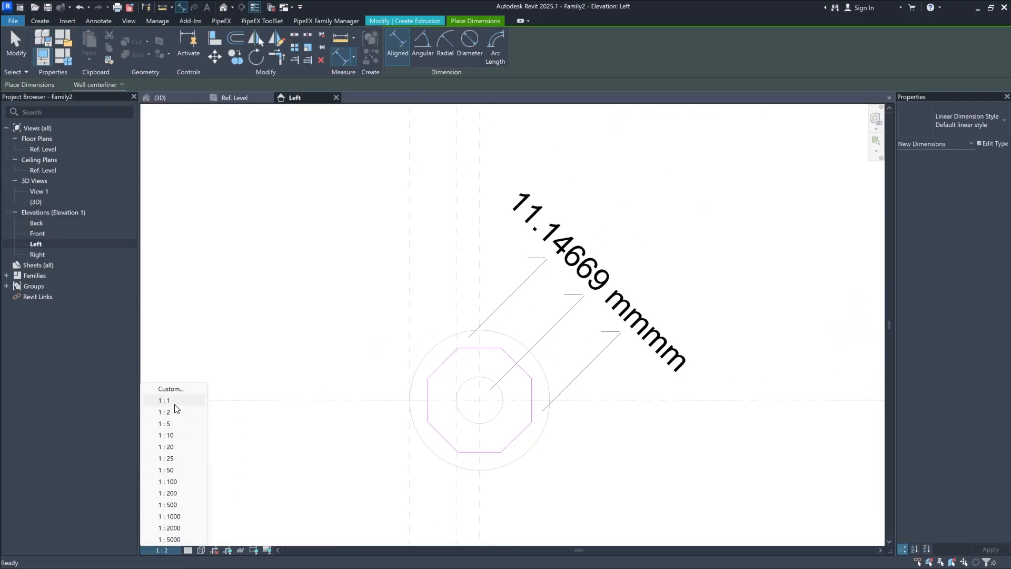
pyautogui.click(172, 402)
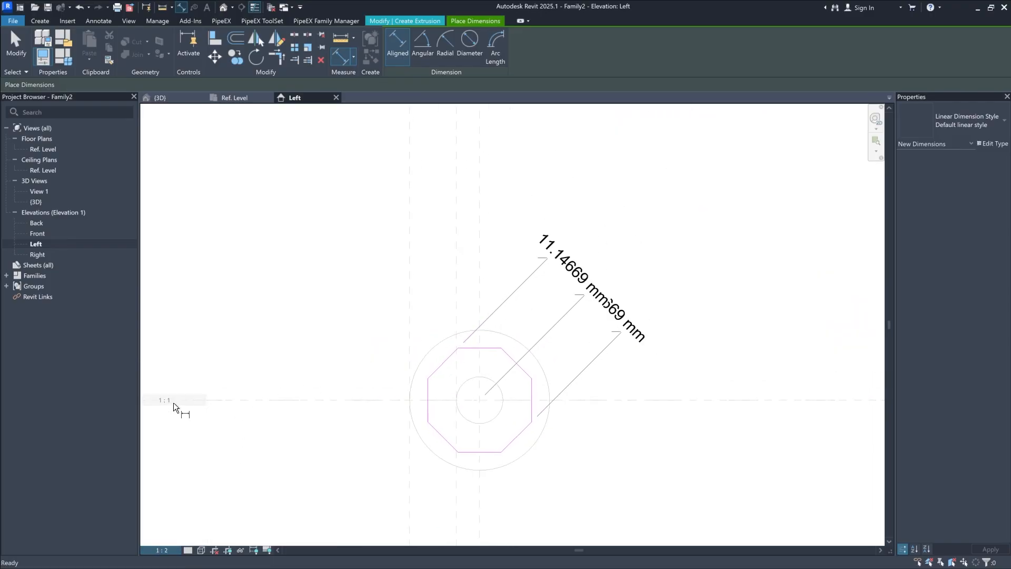
# Step: Apply an equality constraint to the diagonal dimension string so the octagon edges stay equidistant from the centre
pyautogui.press('Escape')
pyautogui.click(615, 310)
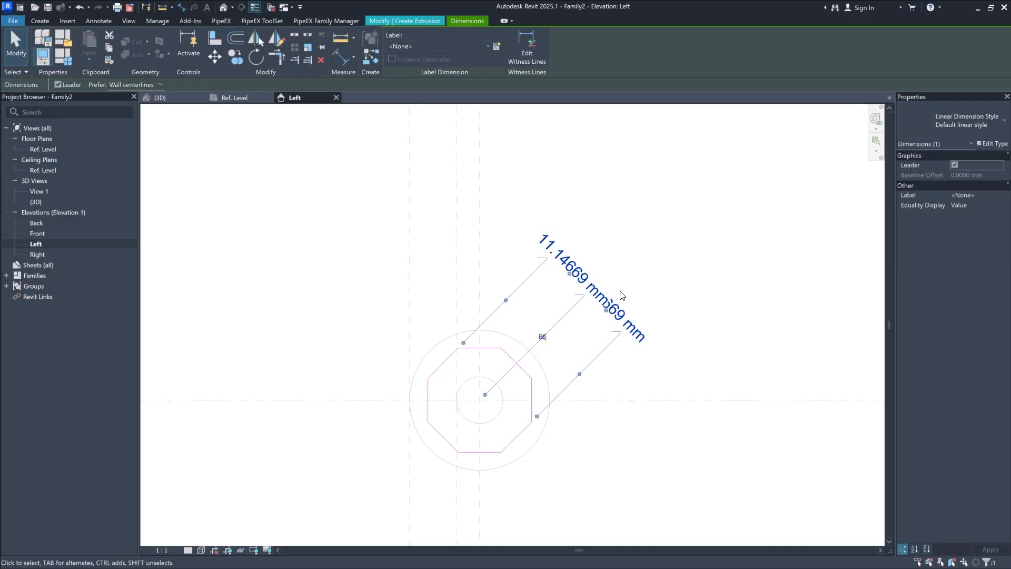
pyautogui.click(544, 337)
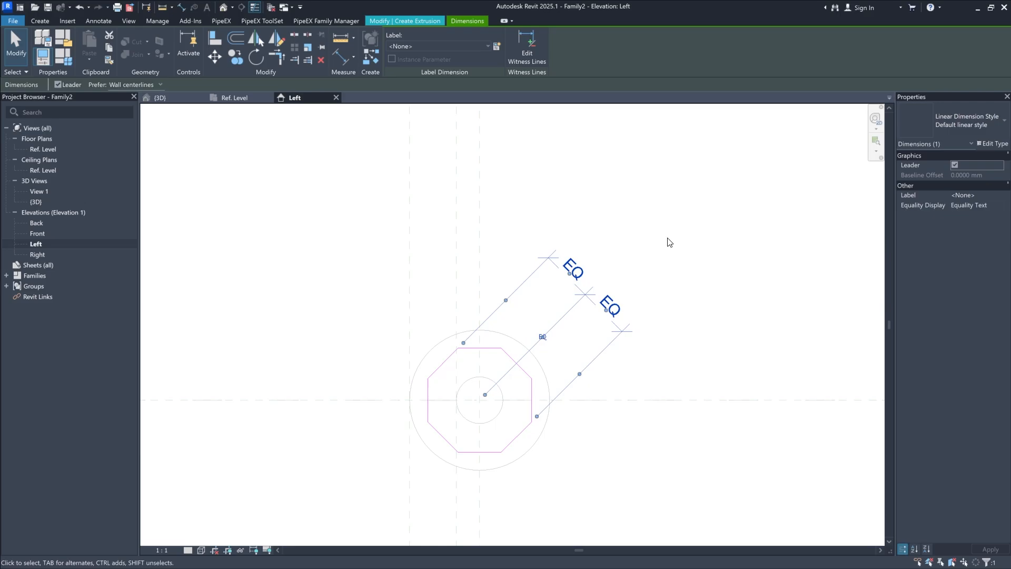
# Step: Add an overall aligned dimension between the same two opposite diagonal octagon edges, outside the equality dimension
pyautogui.moveTo(591, 348); pyautogui.dragTo(626, 334, button='middle')
pyautogui.click(598, 342)
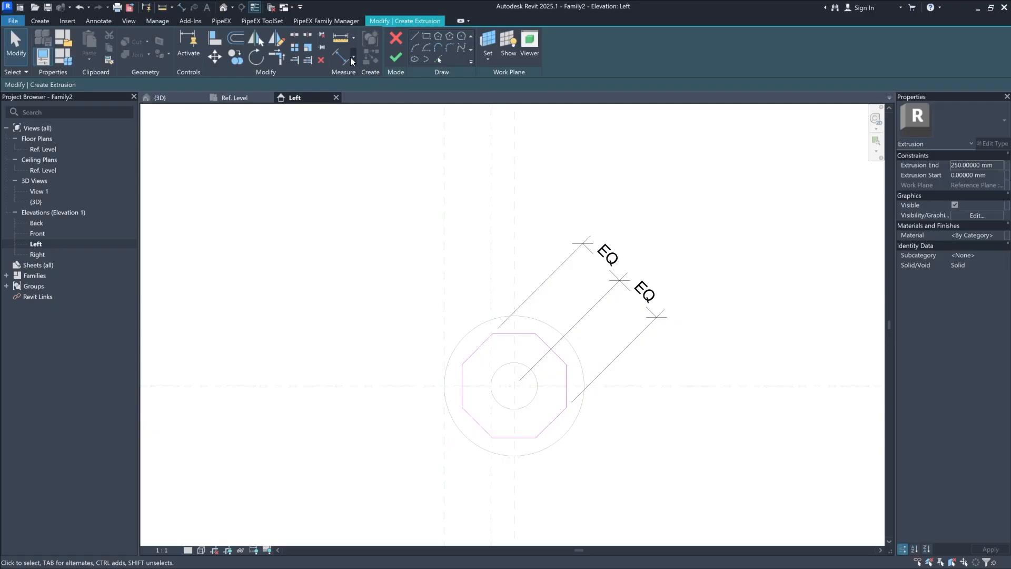
pyautogui.click(350, 57)
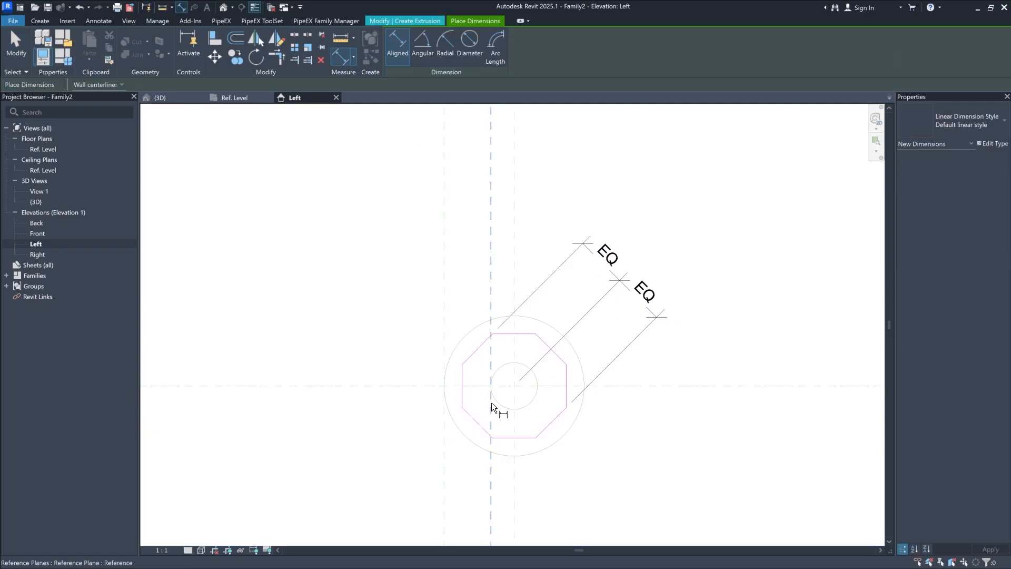
pyautogui.click(551, 422)
pyautogui.click(637, 254)
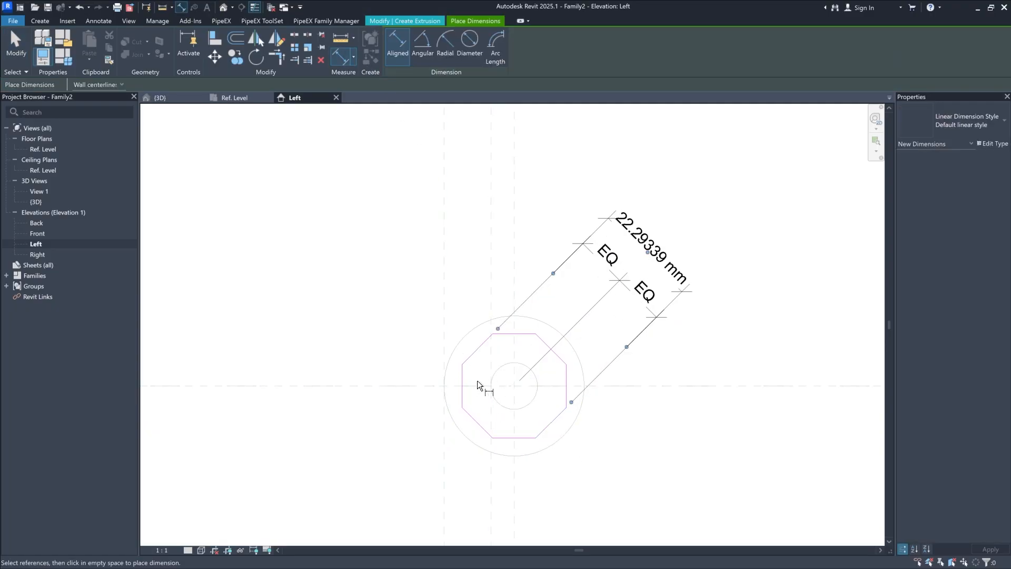
# Step: Place an aligned dimension string above the octagon from one vertical side through the Center (Front/Back) plane to the other
pyautogui.click(463, 396)
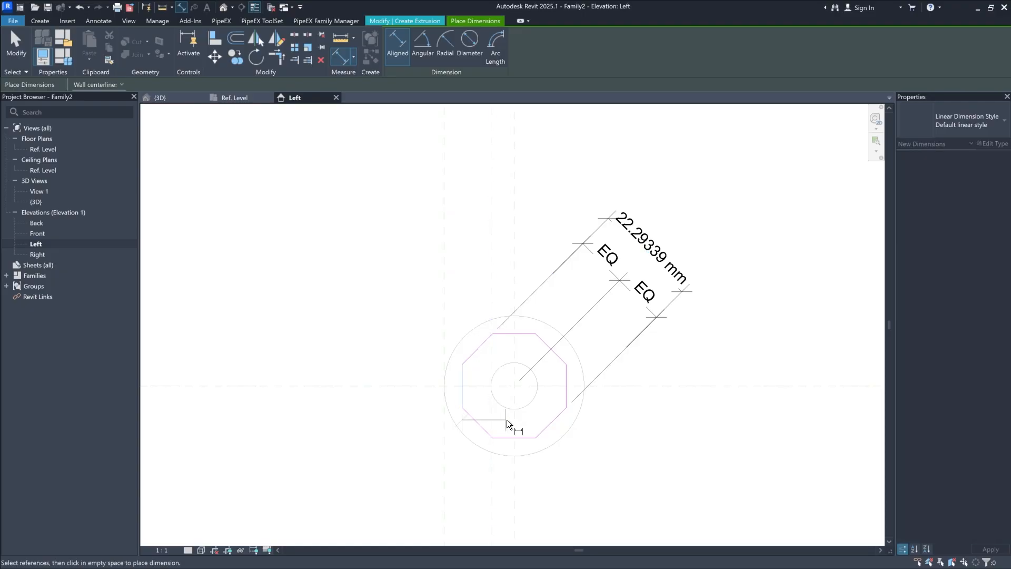
pyautogui.click(568, 381)
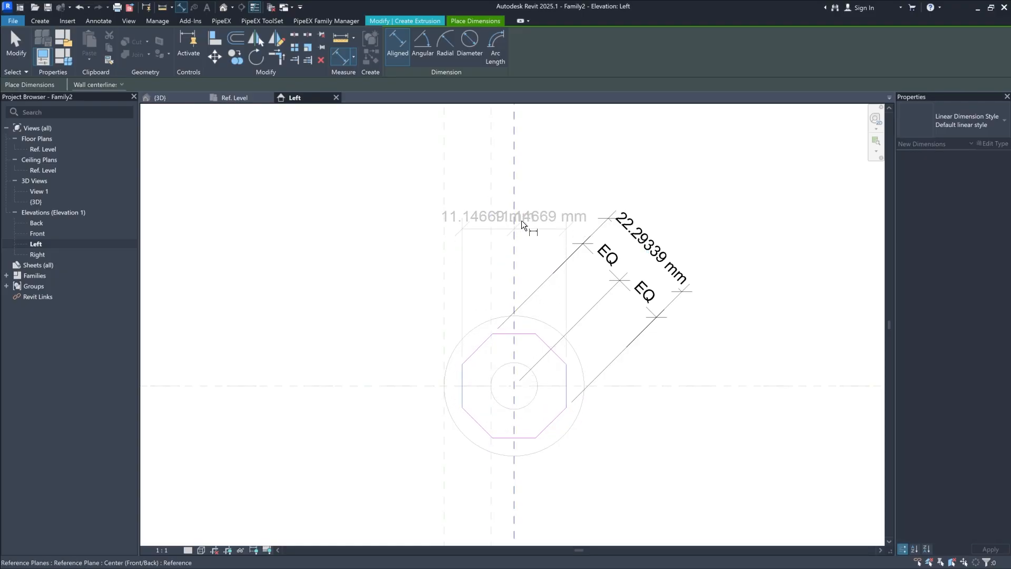
pyautogui.click(532, 208)
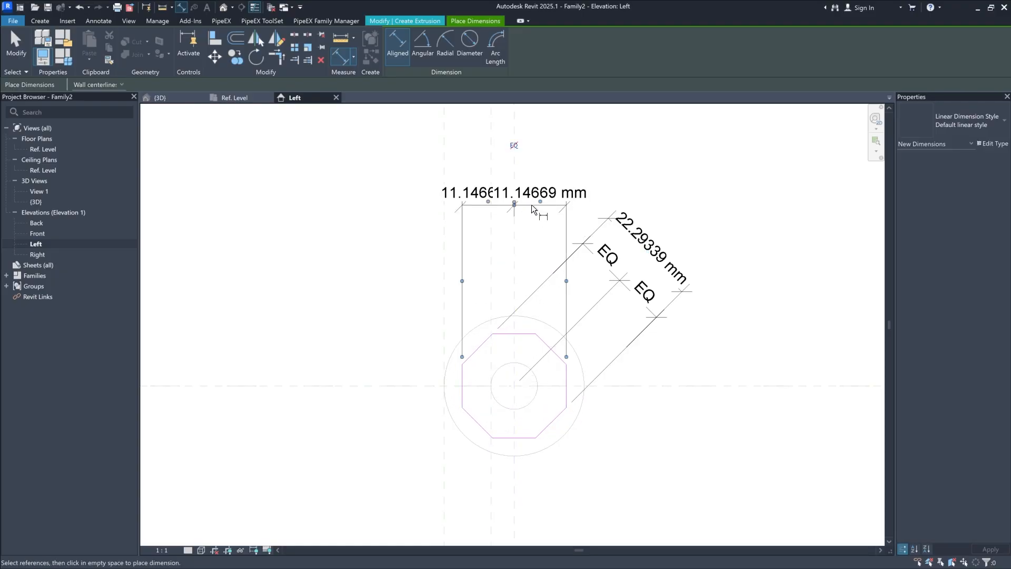
# Step: Equalise the horizontal dimension string above the octagon and add an overall aligned dimension between its two vertical sides
pyautogui.click(514, 146)
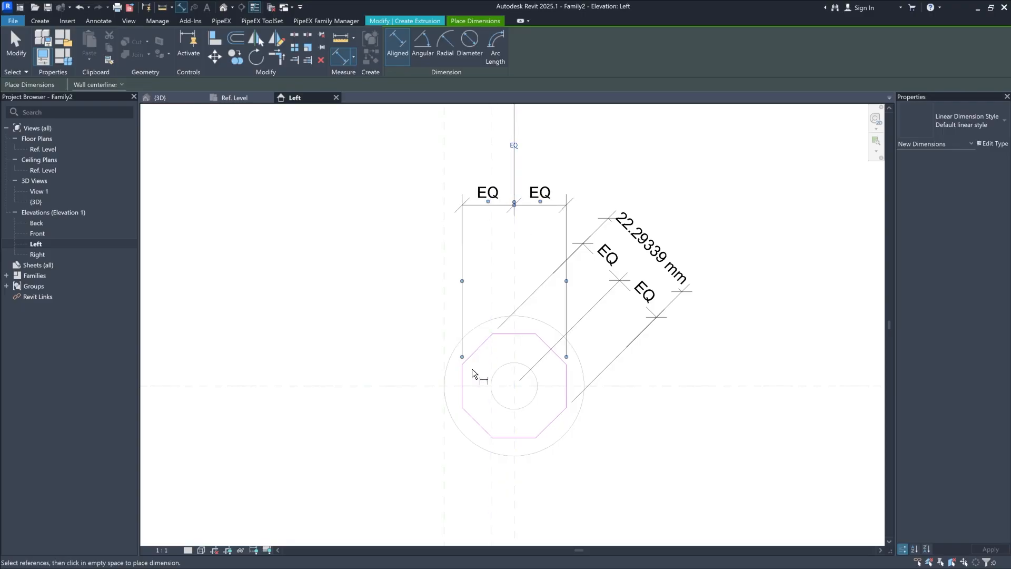
pyautogui.click(467, 396)
pyautogui.click(568, 395)
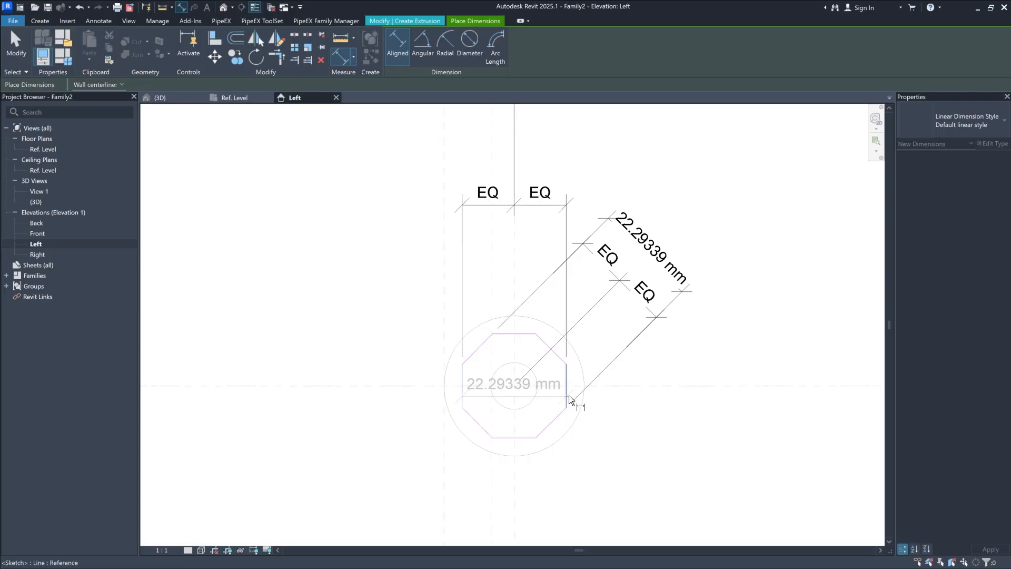
pyautogui.click(550, 169)
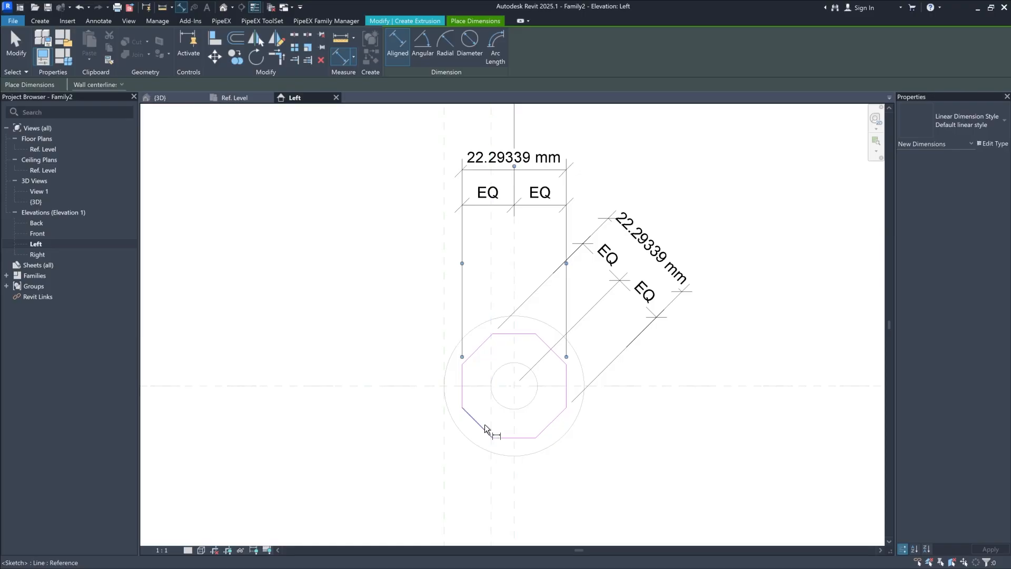
# Step: Place an equalised aligned string through the centre across the other two diagonal octagon edges, plus an overall dimension outside it
pyautogui.click(515, 386)
pyautogui.click(550, 344)
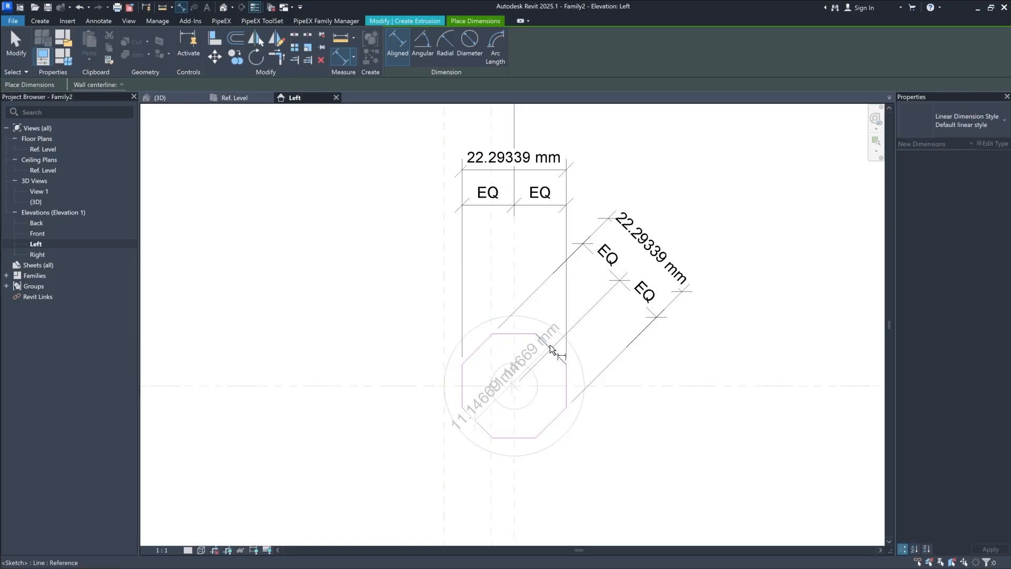
pyautogui.click(419, 245)
pyautogui.click(438, 311)
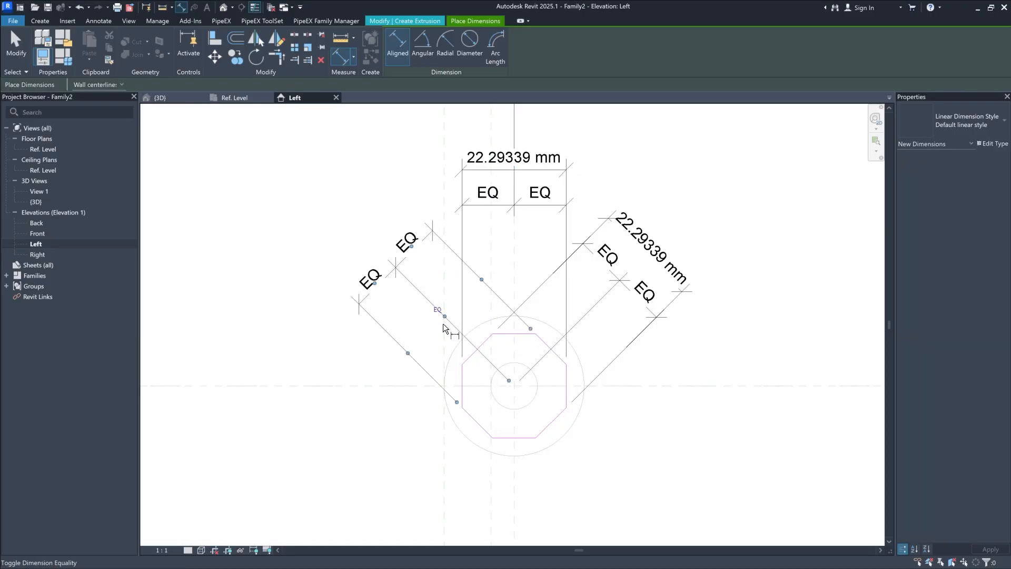
pyautogui.click(478, 423)
pyautogui.click(546, 362)
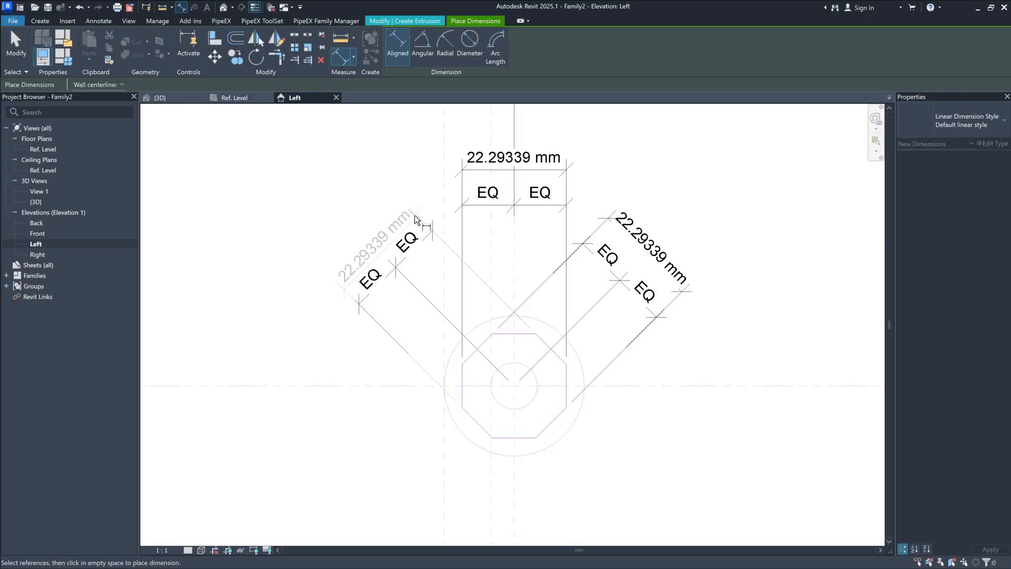
pyautogui.click(404, 207)
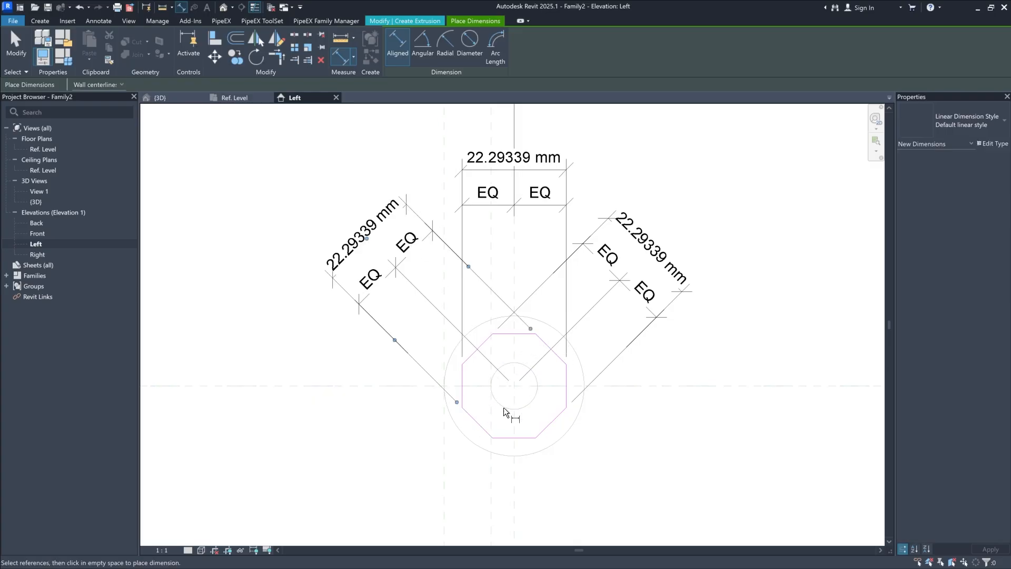
# Step: Place an equalised vertical dimension string through the centre between the octagon's top and bottom edges, plus an overall dimension beside it
pyautogui.click(522, 336)
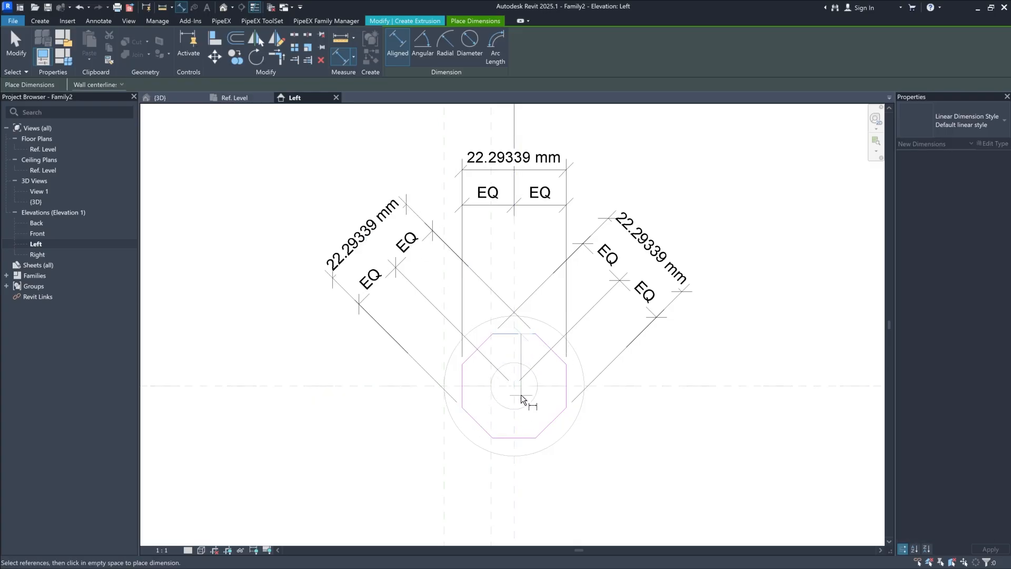
pyautogui.click(527, 438)
pyautogui.click(718, 437)
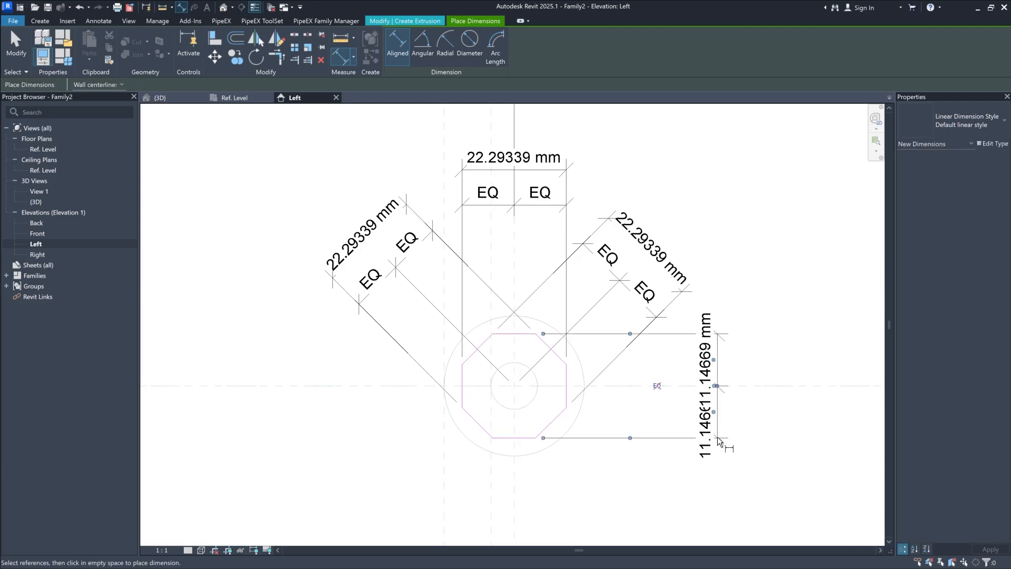
pyautogui.click(658, 384)
pyautogui.click(518, 333)
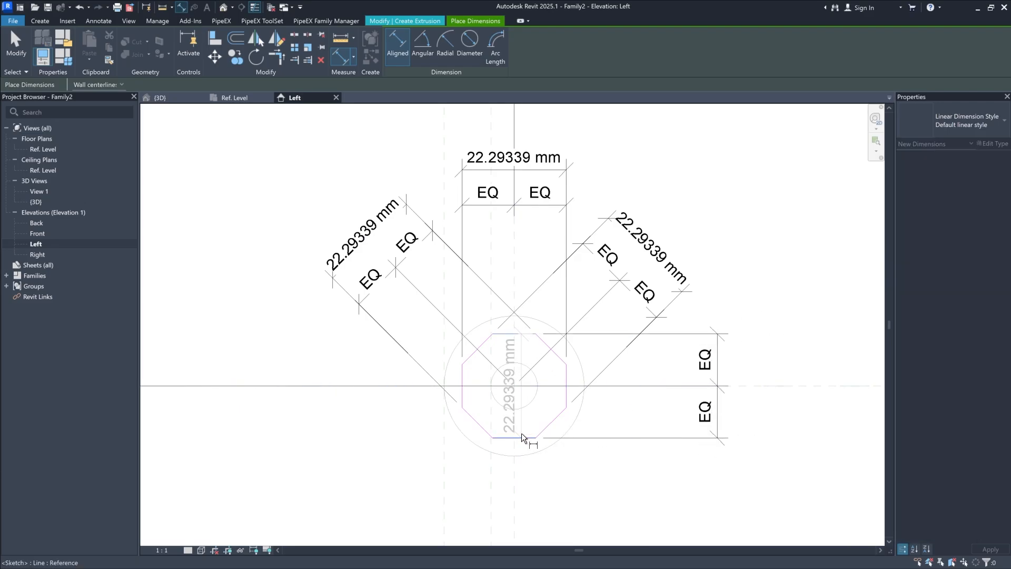
pyautogui.click(522, 437)
pyautogui.click(757, 403)
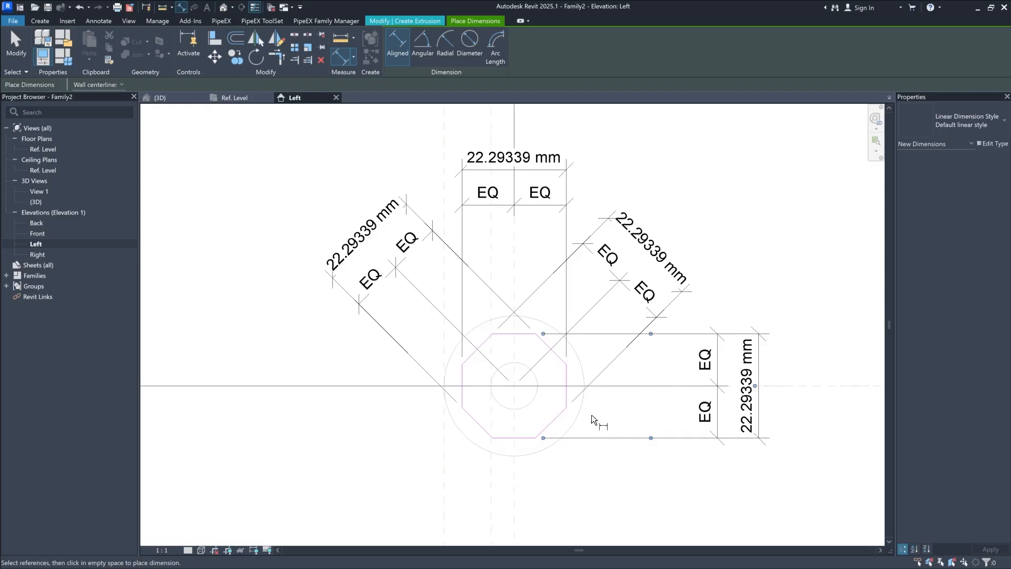
pyautogui.press('Escape')
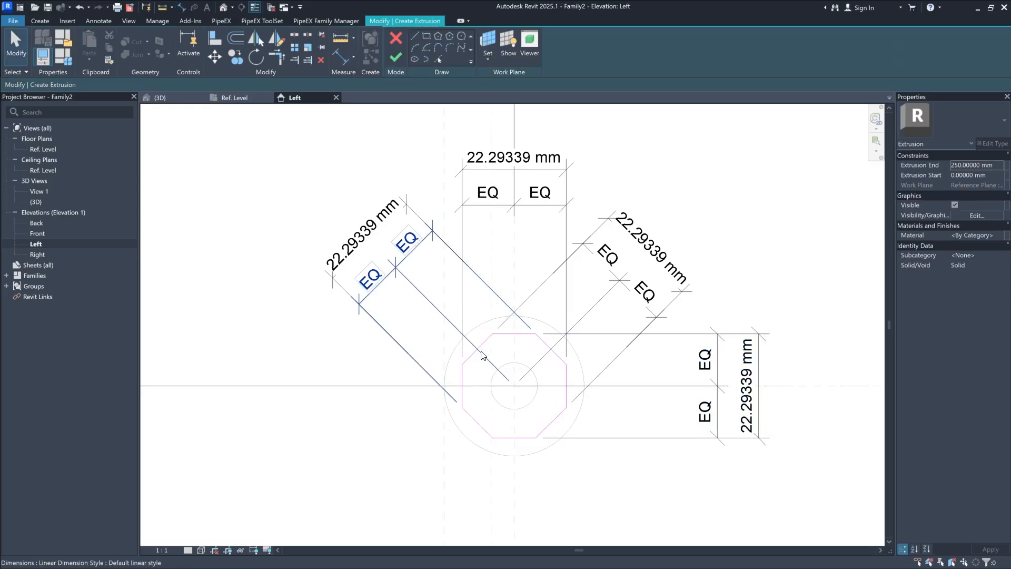
# Step: Add angular dimensions inside the octagon at both ends of its top edge
pyautogui.scroll(2, 529, 361)
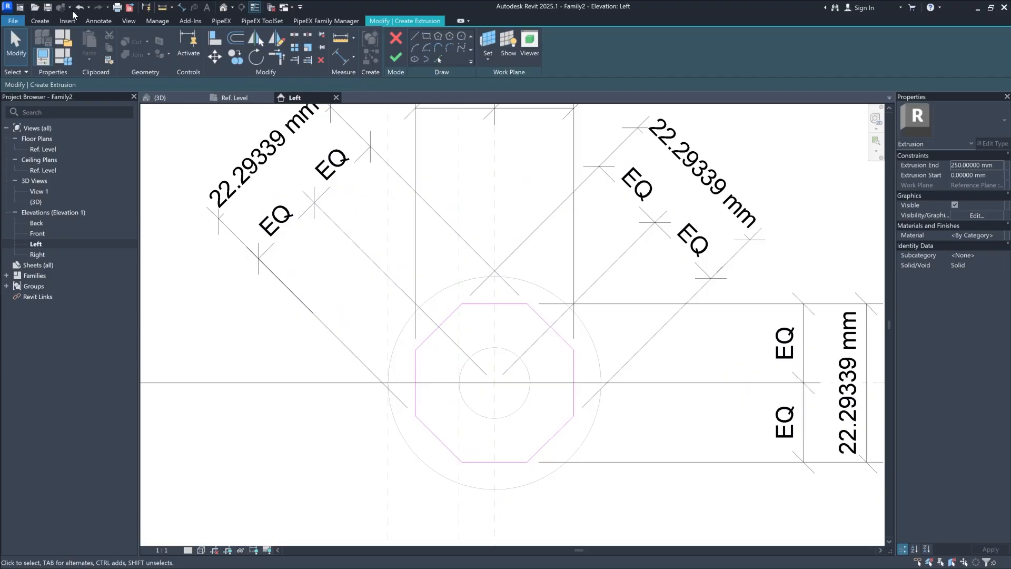
pyautogui.click(102, 22)
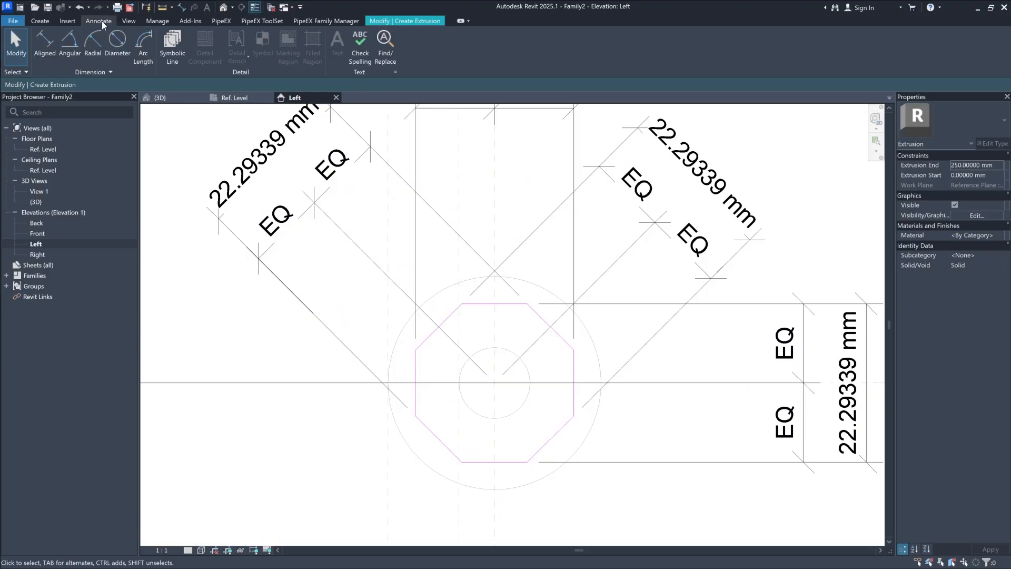
pyautogui.click(77, 55)
pyautogui.click(449, 318)
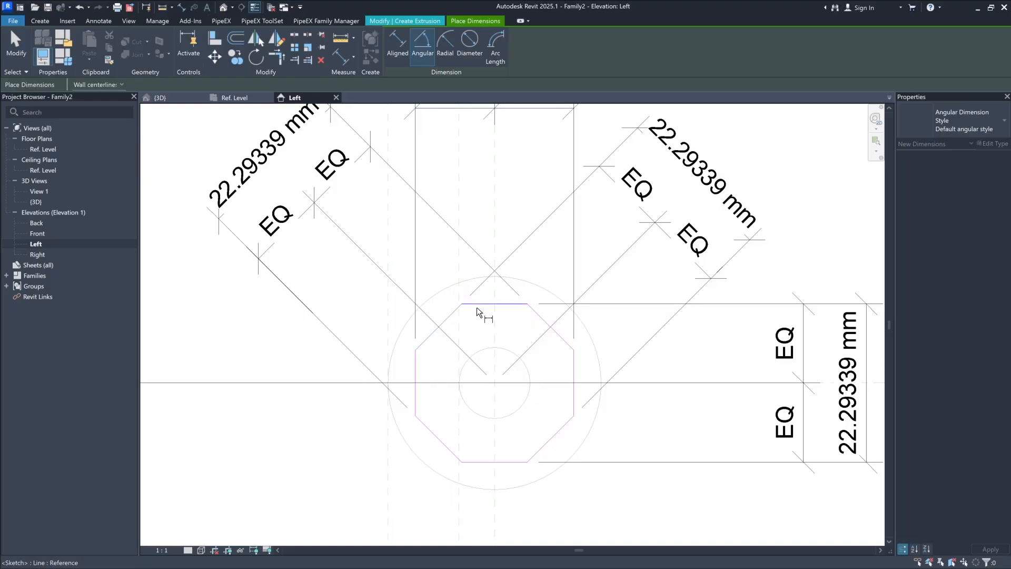
pyautogui.click(476, 306)
pyautogui.click(473, 320)
pyautogui.scroll(3, 520, 312)
pyautogui.click(512, 299)
pyautogui.click(541, 308)
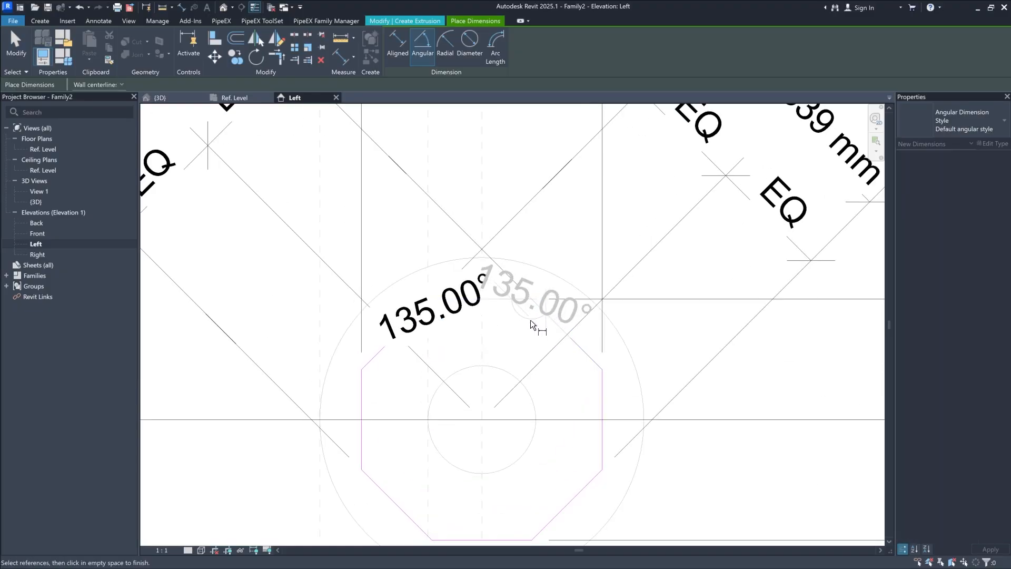
pyautogui.click(530, 320)
# Step: Add angular dimensions at the upper and lower ends of the octagon's right vertical side
pyautogui.click(592, 362)
pyautogui.click(602, 388)
pyautogui.click(580, 378)
pyautogui.moveTo(618, 280); pyautogui.dragTo(630, 223, button='middle')
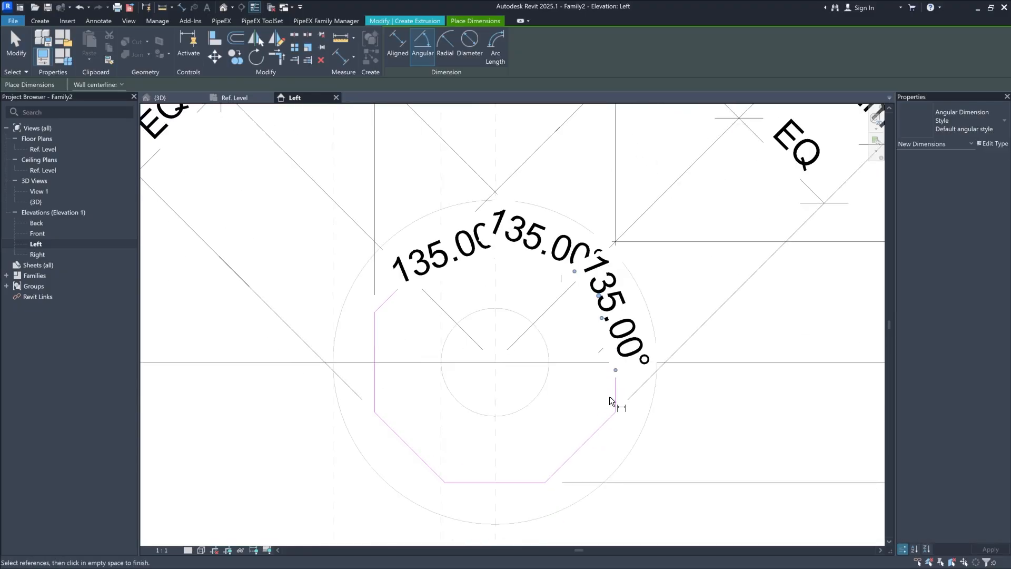
pyautogui.click(615, 397)
pyautogui.click(595, 431)
pyautogui.click(590, 406)
# Step: Add angular dimensions at both ends of the octagon's bottom edge
pyautogui.click(503, 482)
pyautogui.click(560, 468)
pyautogui.click(535, 460)
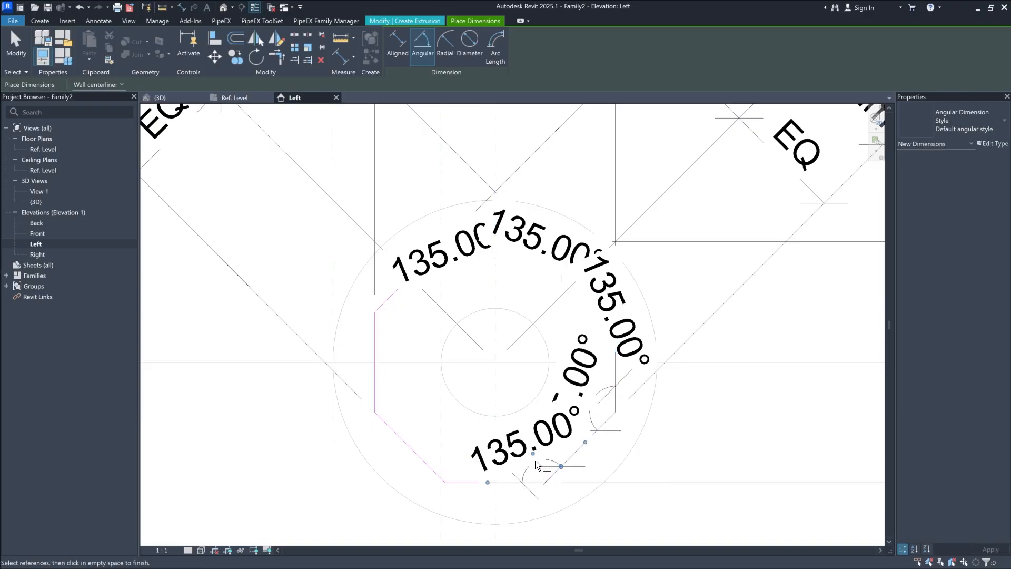
pyautogui.click(479, 482)
pyautogui.click(432, 466)
pyautogui.click(455, 455)
# Step: Add an angular dimension between the octagon's left vertical side and its lower-left diagonal edge
pyautogui.click(375, 389)
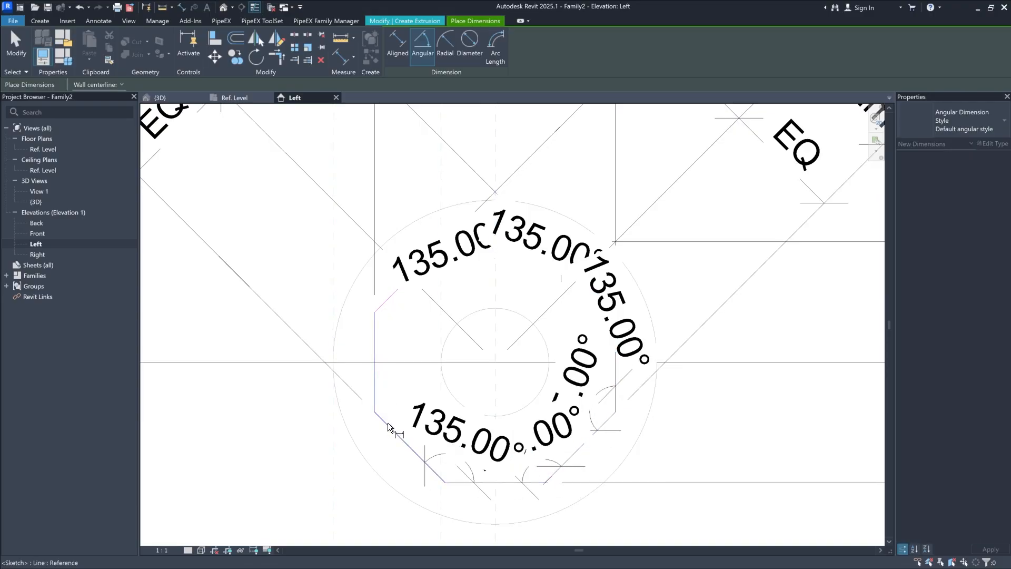
pyautogui.click(388, 424)
pyautogui.click(398, 397)
pyautogui.scroll(-3, 490, 316)
pyautogui.moveTo(491, 318); pyautogui.dragTo(503, 274, button='middle')
pyautogui.press('Escape')
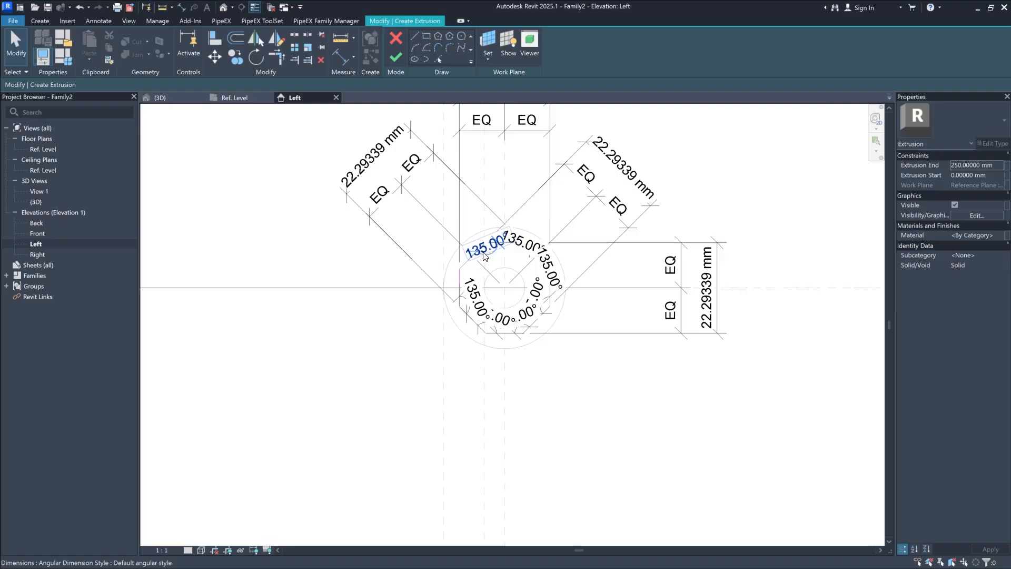
# Step: Lock the angular dimension at the left end of the octagon's top edge
pyautogui.click(489, 255)
pyautogui.scroll(-6, 489, 258)
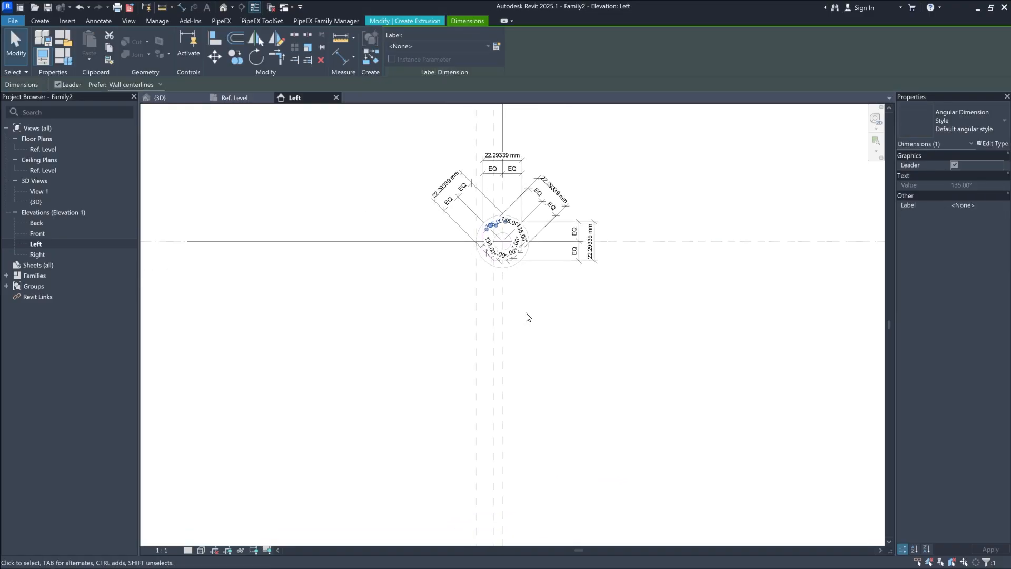
pyautogui.moveTo(525, 313)
pyautogui.mouseDown(button='middle')
pyautogui.moveTo(603, 312)
pyautogui.moveTo(485, 299)
pyautogui.mouseUp(button='middle')
pyautogui.scroll(-3, 463, 300)
pyautogui.moveTo(516, 413); pyautogui.dragTo(549, 353, button='middle')
pyautogui.scroll(6, 490, 206)
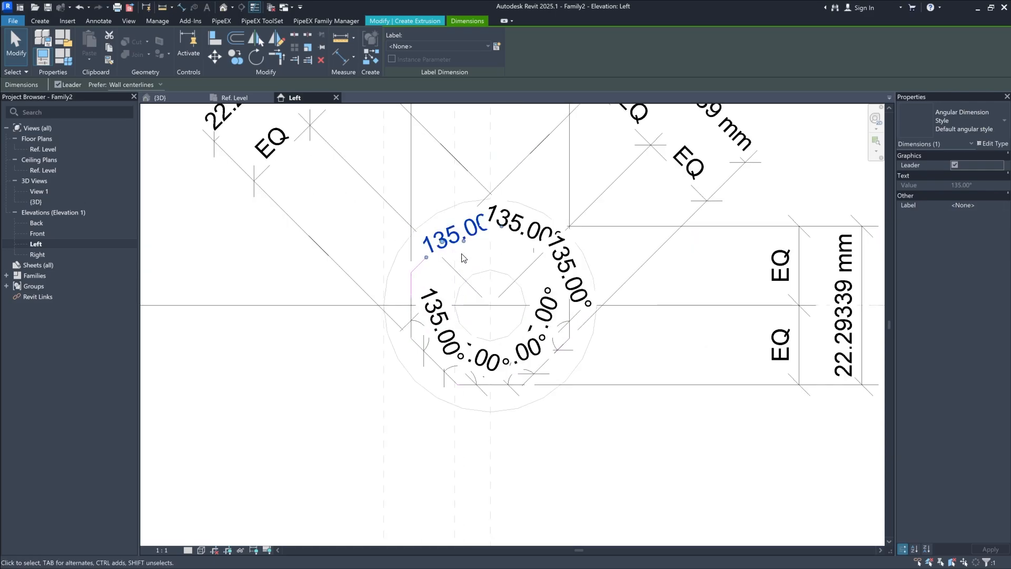
pyautogui.click(478, 261)
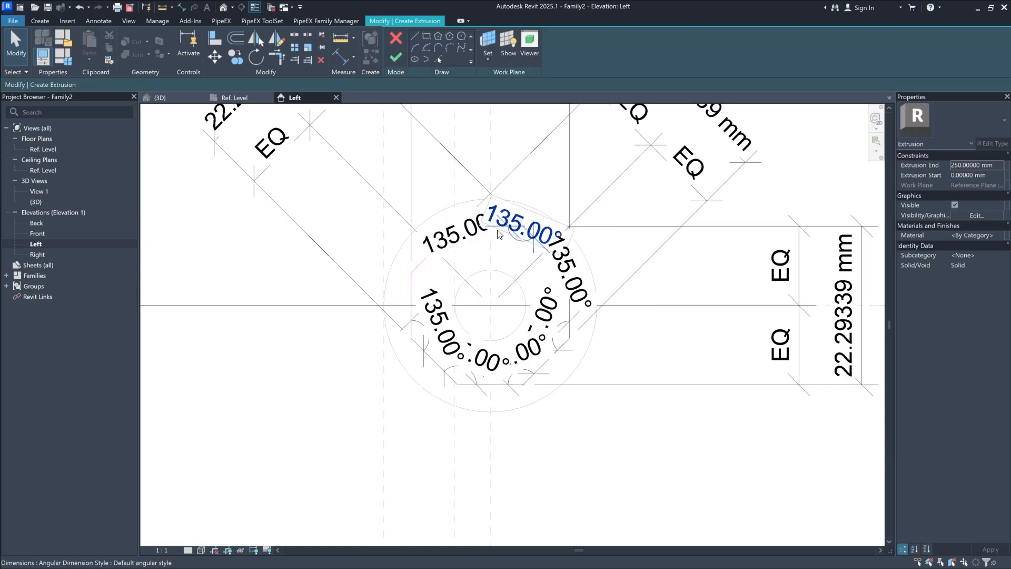
# Step: Lock the angular dimensions at the right end of the top edge and the upper end of the right vertical side
pyautogui.click(511, 237)
pyautogui.scroll(-5, 520, 244)
pyautogui.scroll(-6, 526, 239)
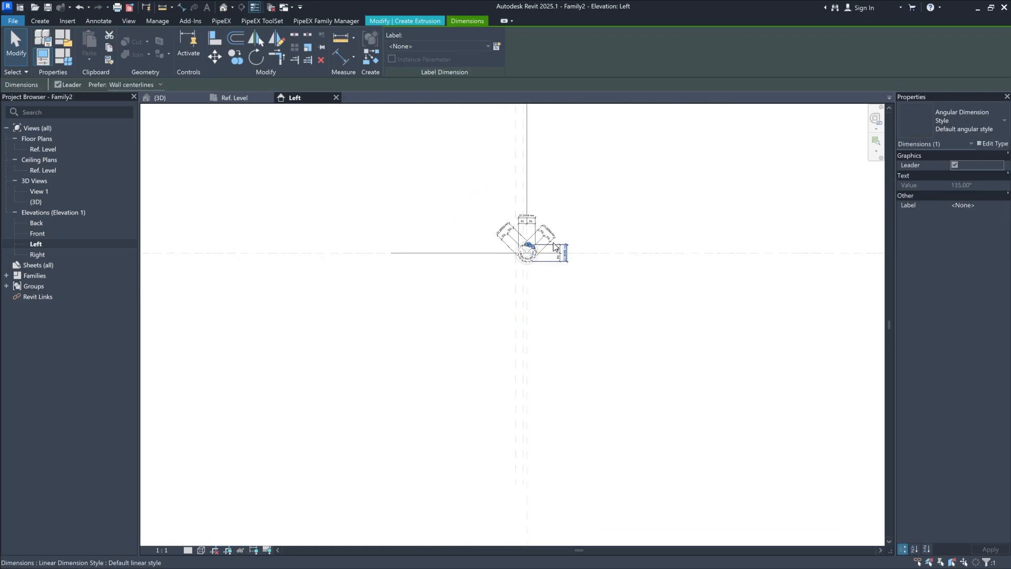
pyautogui.scroll(8, 576, 232)
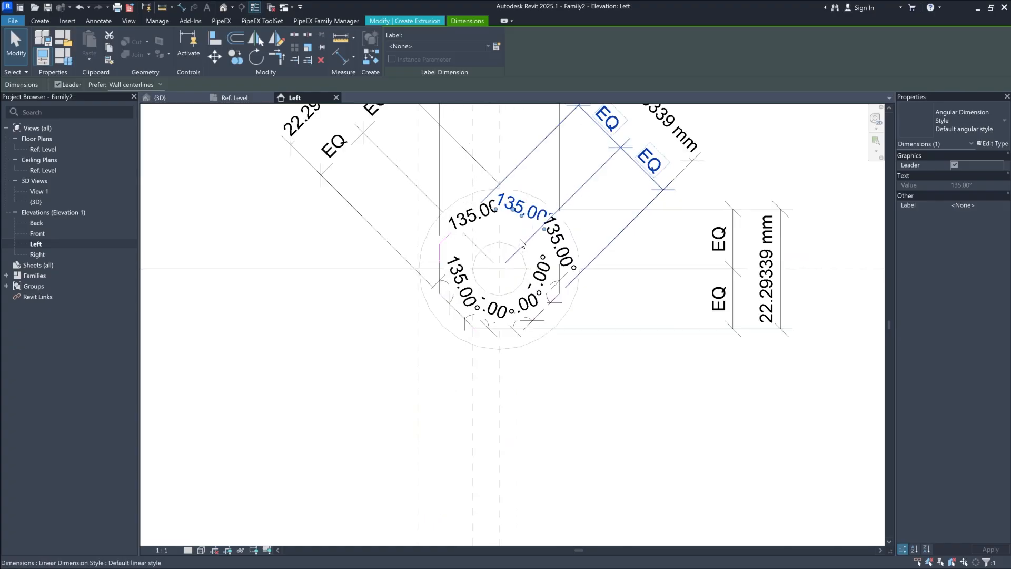
pyautogui.scroll(-8, 573, 232)
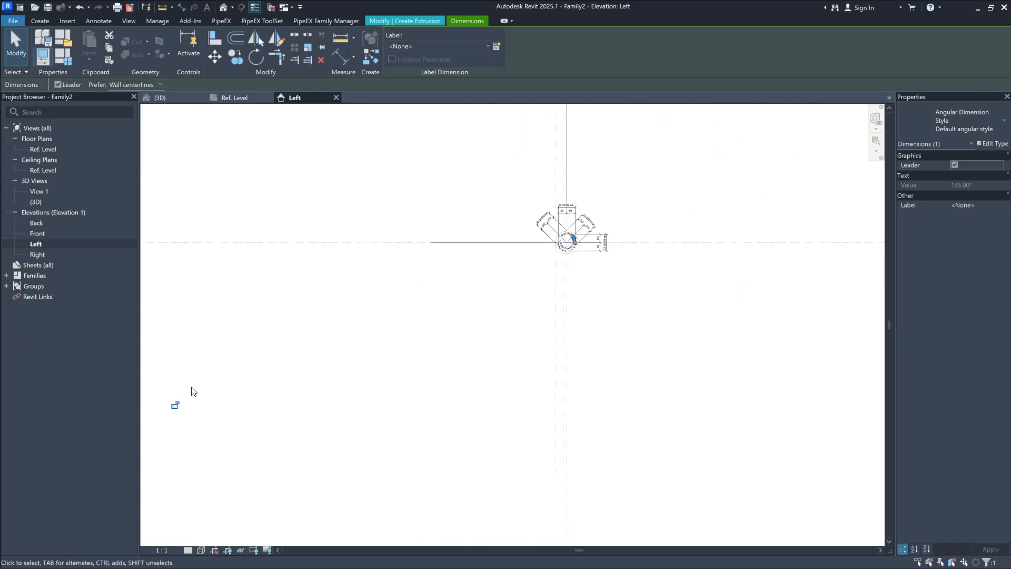
# Step: Lock the angular dimensions at both ends of the octagon's lower-right diagonal edge
pyautogui.scroll(6, 572, 244)
pyautogui.scroll(-6, 595, 301)
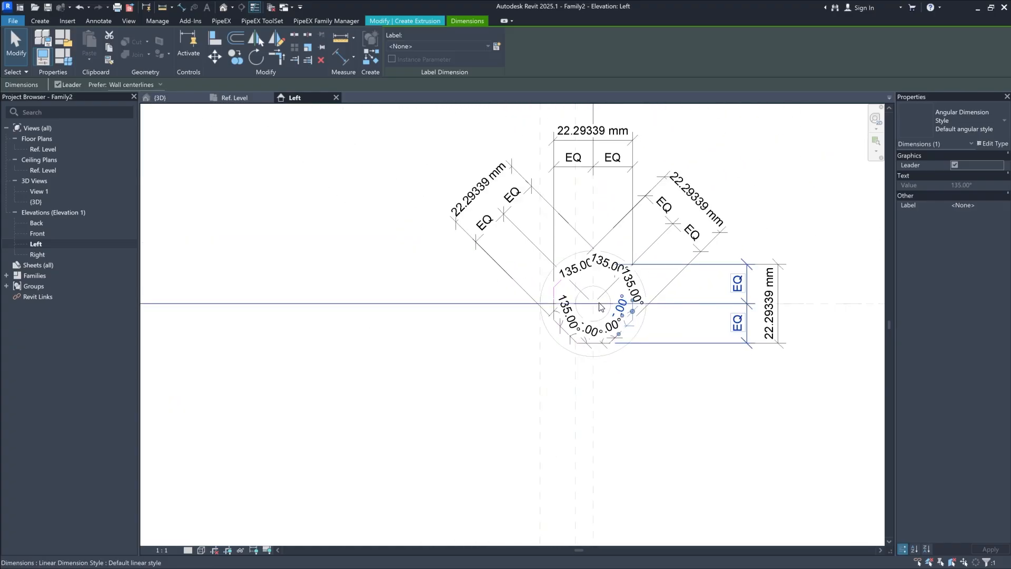
pyautogui.moveTo(597, 313); pyautogui.dragTo(480, 239, button='middle')
pyautogui.scroll(6, 515, 295)
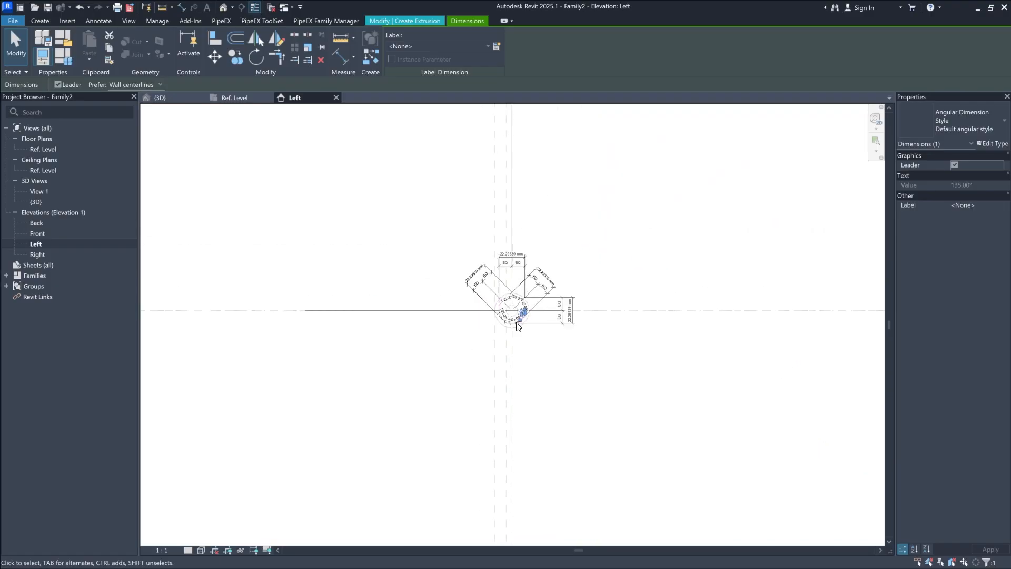
pyautogui.scroll(-6, 537, 352)
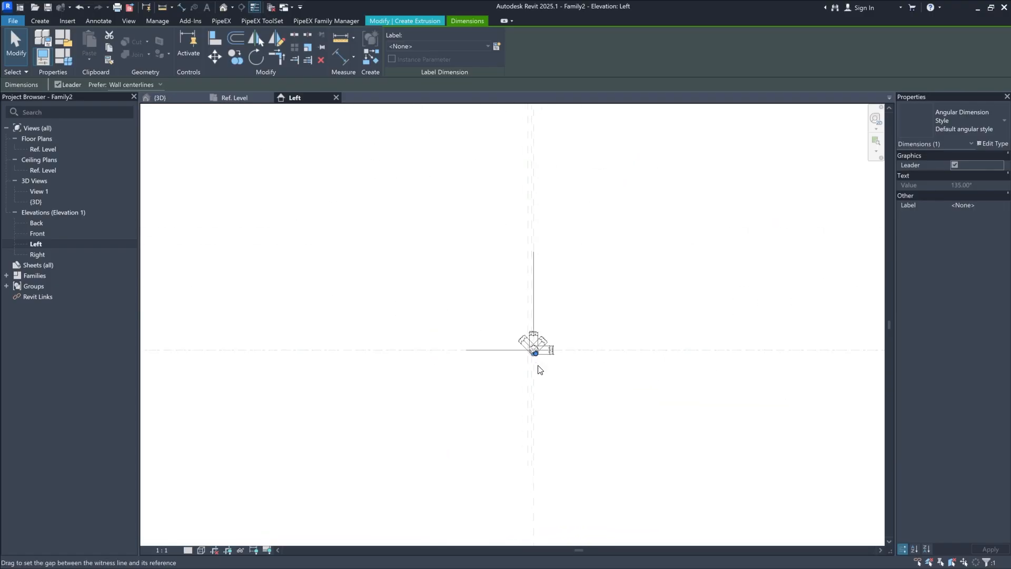
pyautogui.scroll(8, 534, 369)
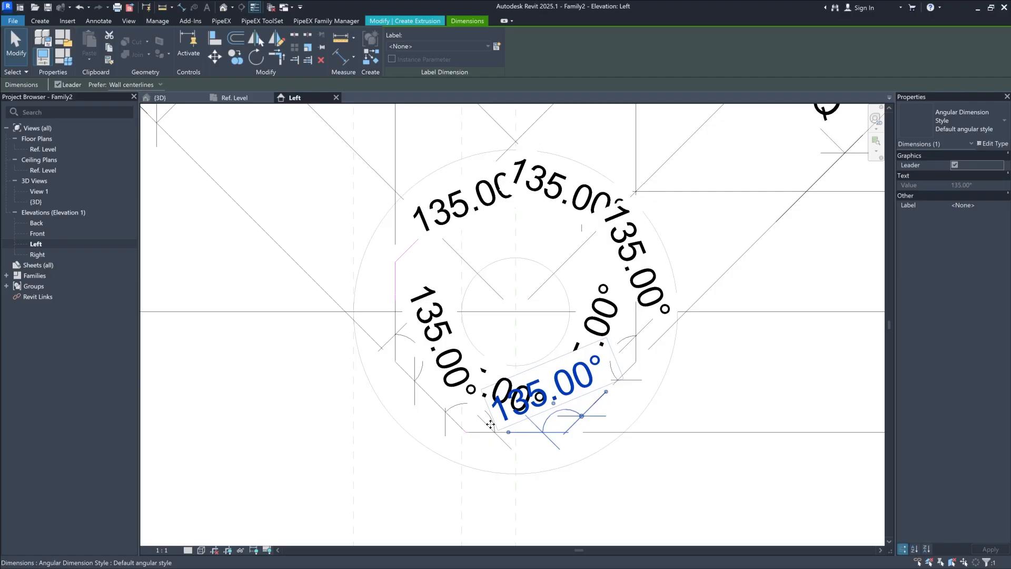
# Step: Lock the angular dimension at the left end of the octagon's bottom edge
pyautogui.click(490, 421)
pyautogui.scroll(-9, 544, 301)
pyautogui.scroll(-1, 413, 396)
pyautogui.moveTo(394, 530); pyautogui.dragTo(414, 422, button='middle')
pyautogui.scroll(5, 519, 272)
pyautogui.scroll(3, 586, 157)
pyautogui.moveTo(589, 160); pyautogui.dragTo(583, 338, button='middle')
pyautogui.scroll(4, 547, 315)
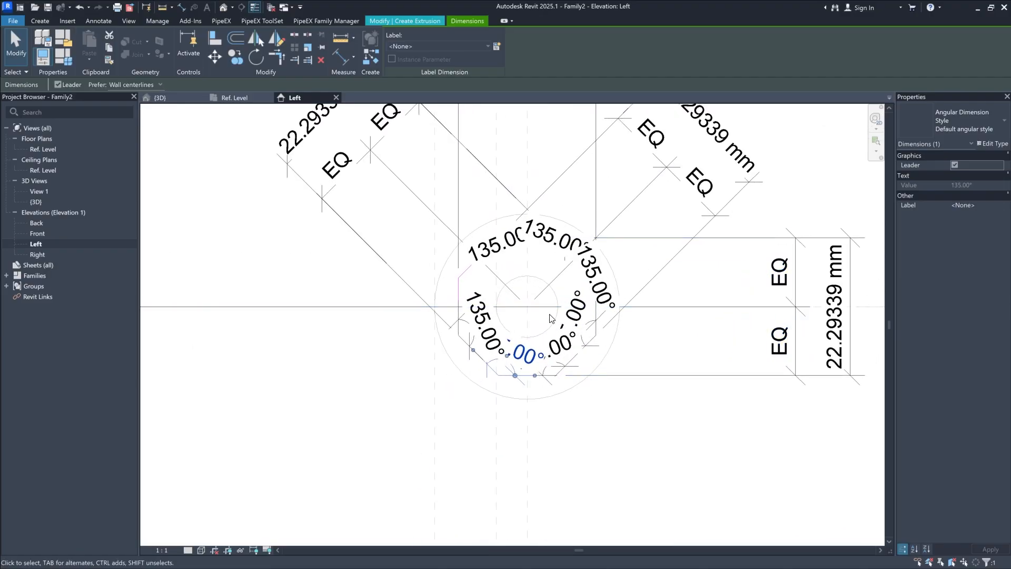
# Step: Lock the angular dimension at the lower end of the octagon's left vertical side
pyautogui.click(464, 353)
pyautogui.scroll(-9, 549, 278)
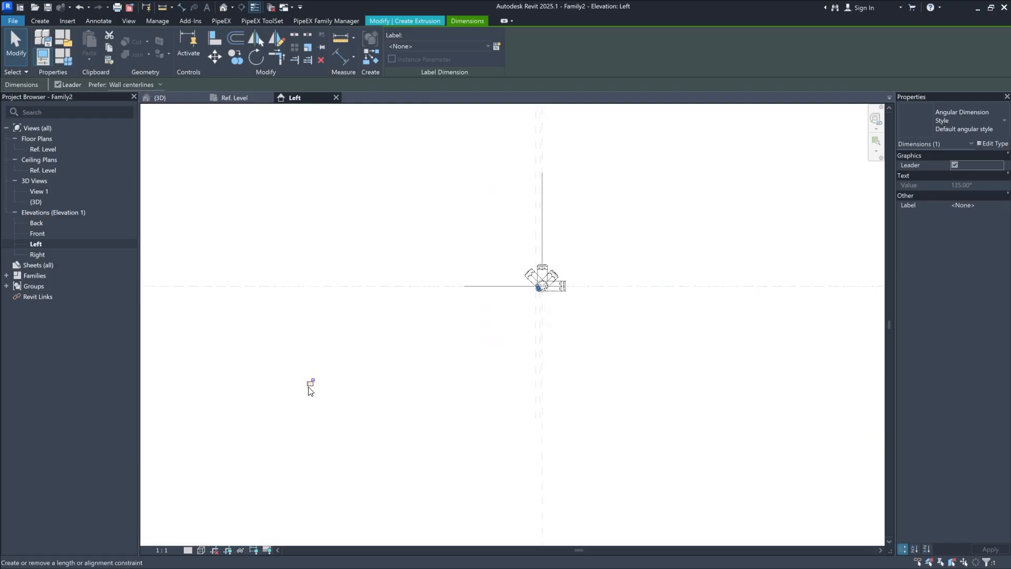
pyautogui.scroll(6, 542, 271)
pyautogui.moveTo(572, 382); pyautogui.dragTo(550, 328, button='middle')
pyautogui.click(691, 379)
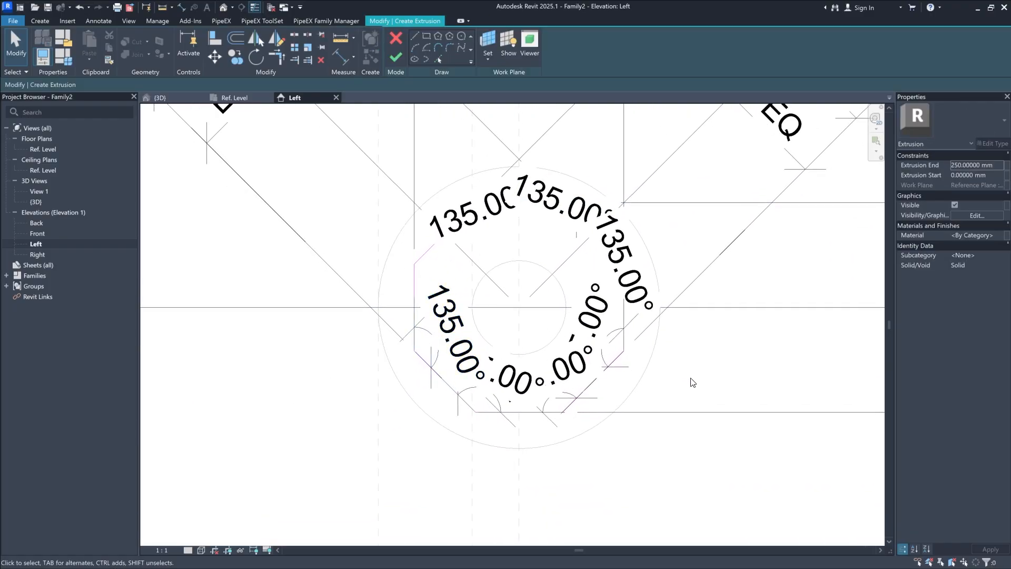
# Step: Sketch a circle of about 7.4 mm radius inside the octagon, centred on the intersection of the reference planes
pyautogui.scroll(1, 564, 319)
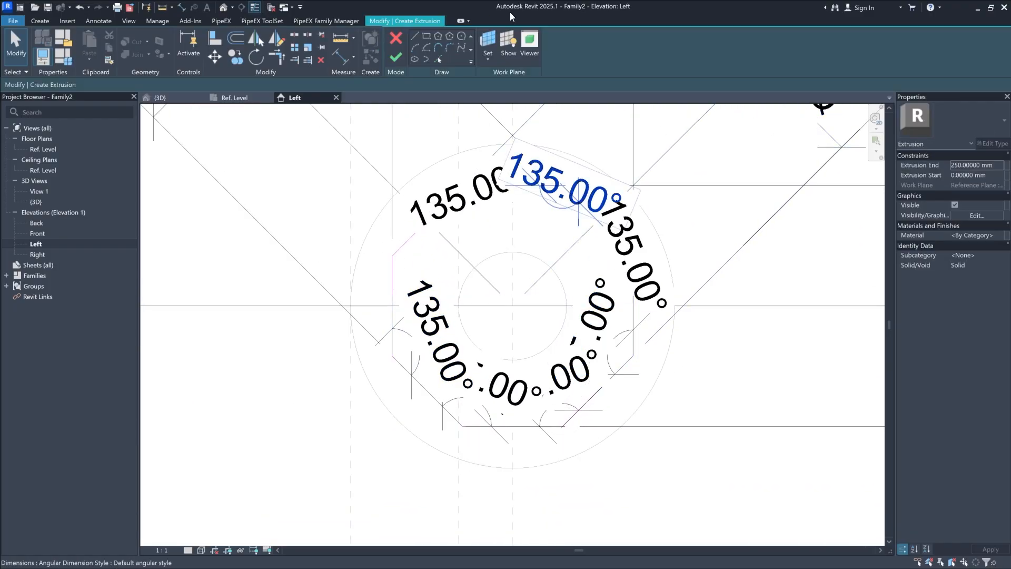
pyautogui.click(462, 36)
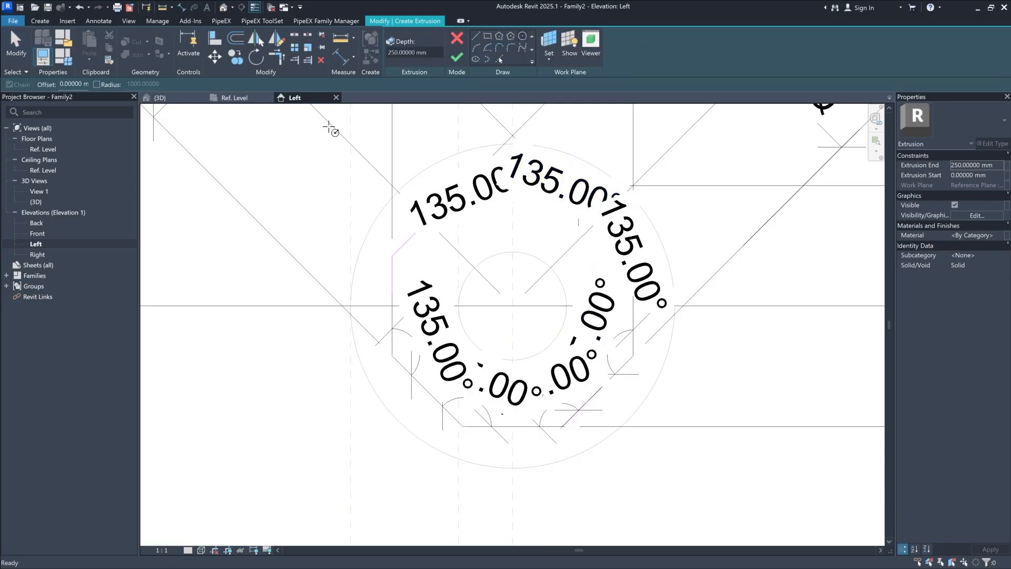
pyautogui.click(514, 305)
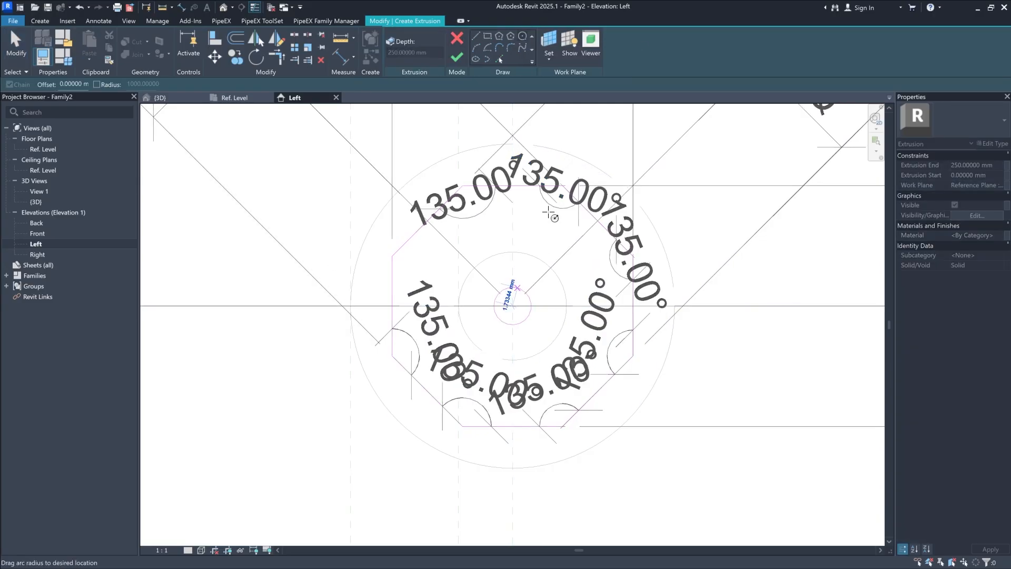
pyautogui.click(546, 233)
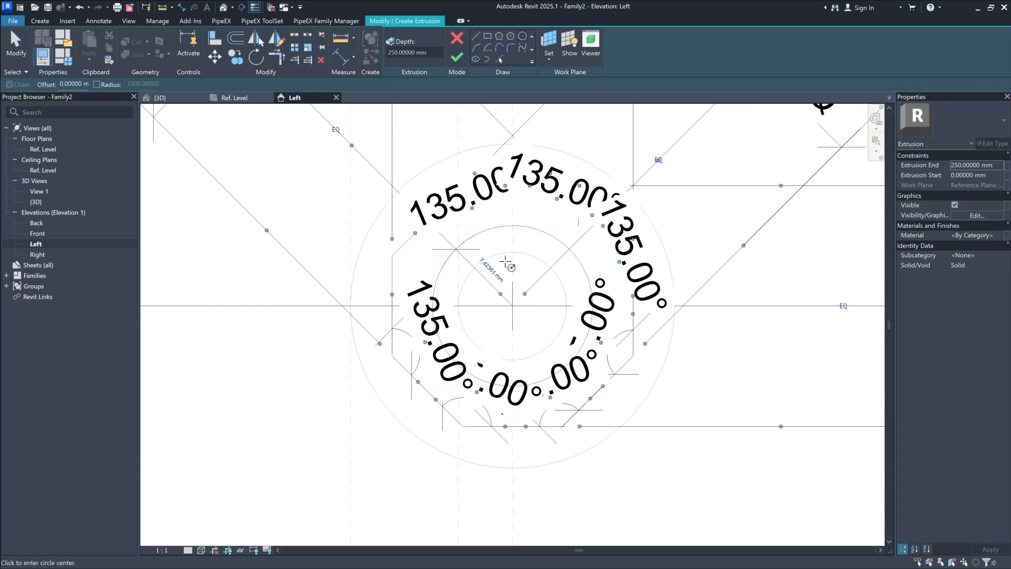
pyautogui.press('Escape')
pyautogui.press('Escape')
# Step: Turn the circle's temporary radius into a permanent Diameter-style dimension and label it with PiX_PPG_END1_DU
pyautogui.click(487, 283)
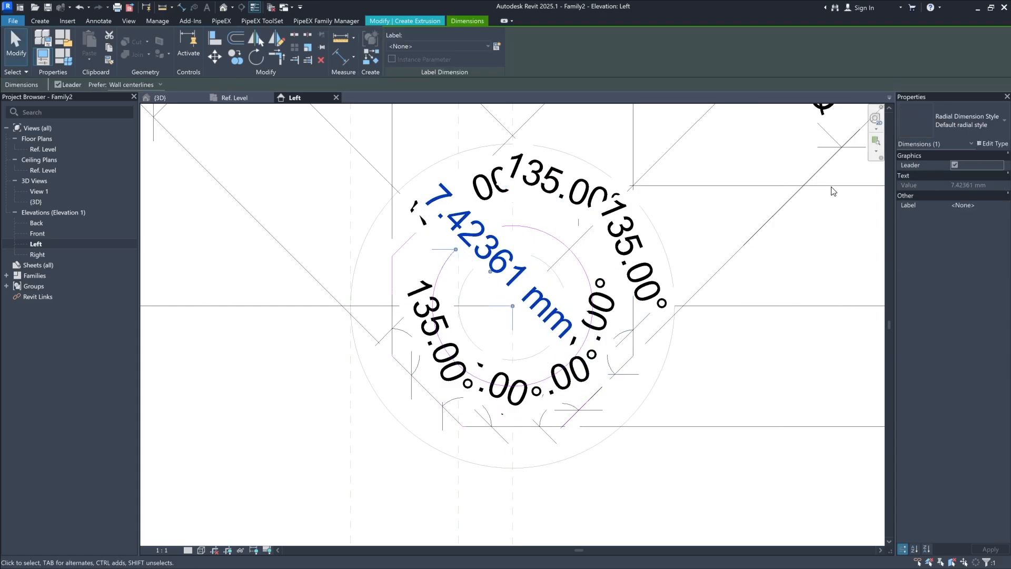
pyautogui.click(946, 122)
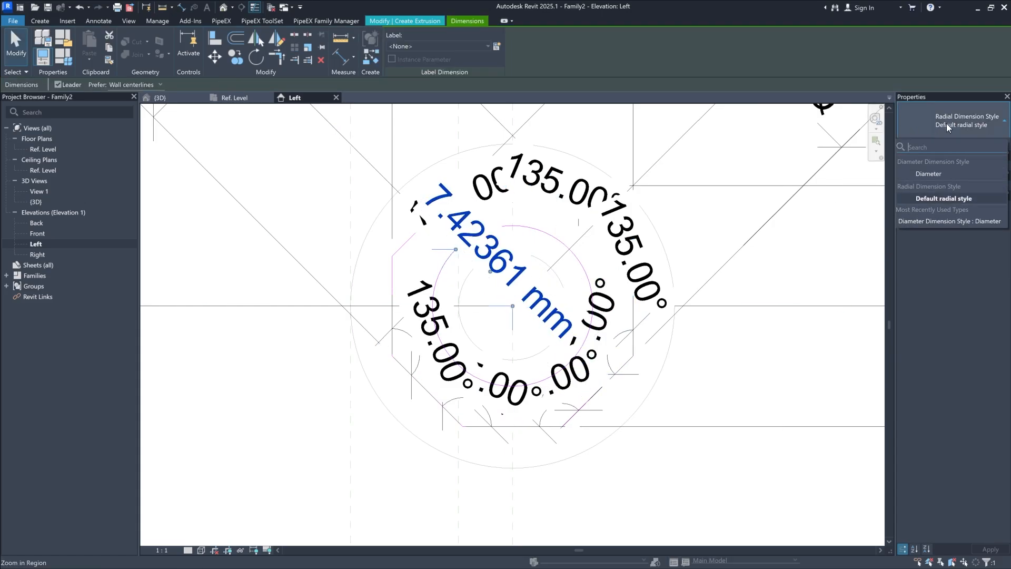
pyautogui.click(938, 175)
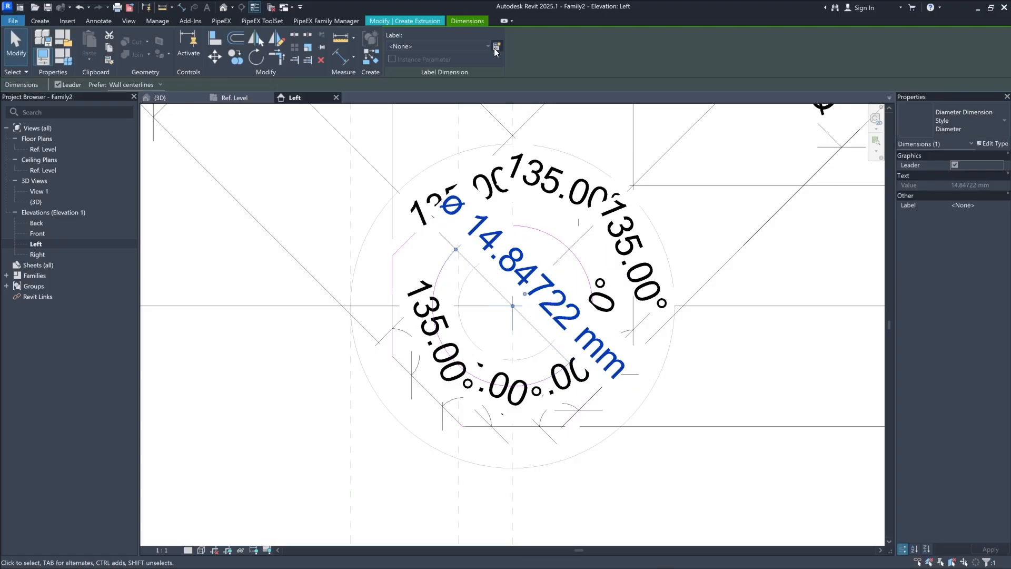
pyautogui.click(488, 47)
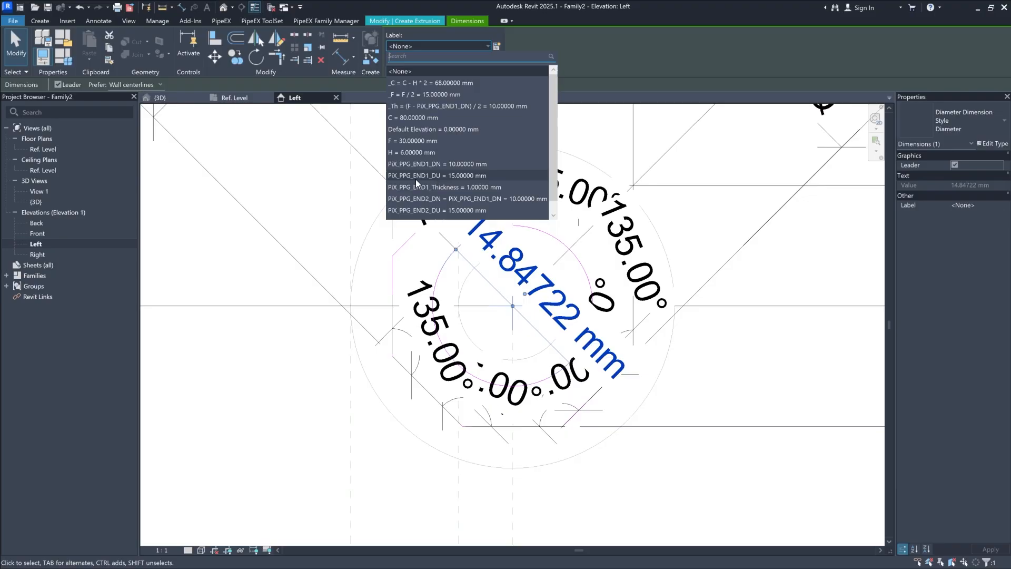
pyautogui.click(440, 177)
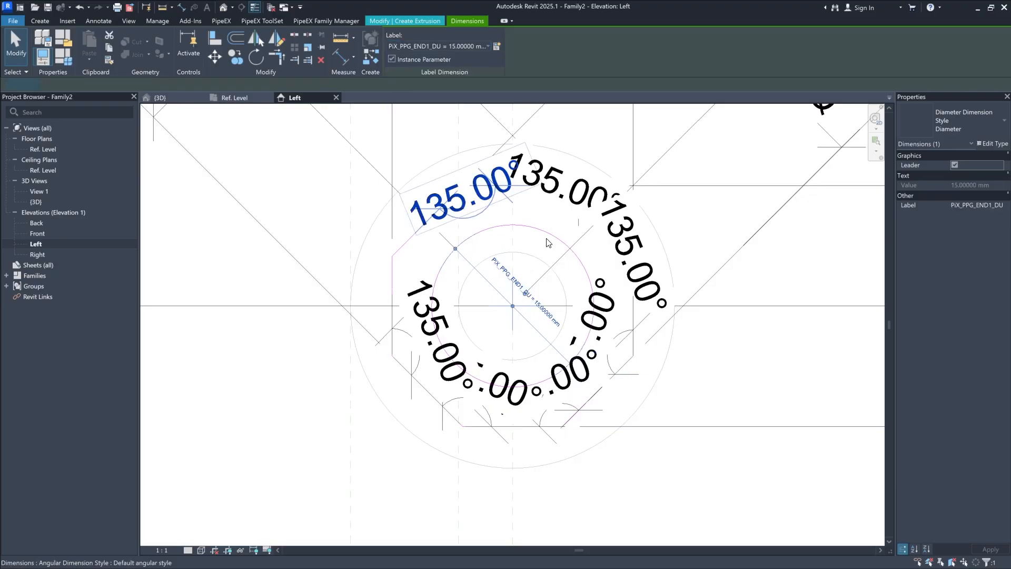
pyautogui.click(607, 130)
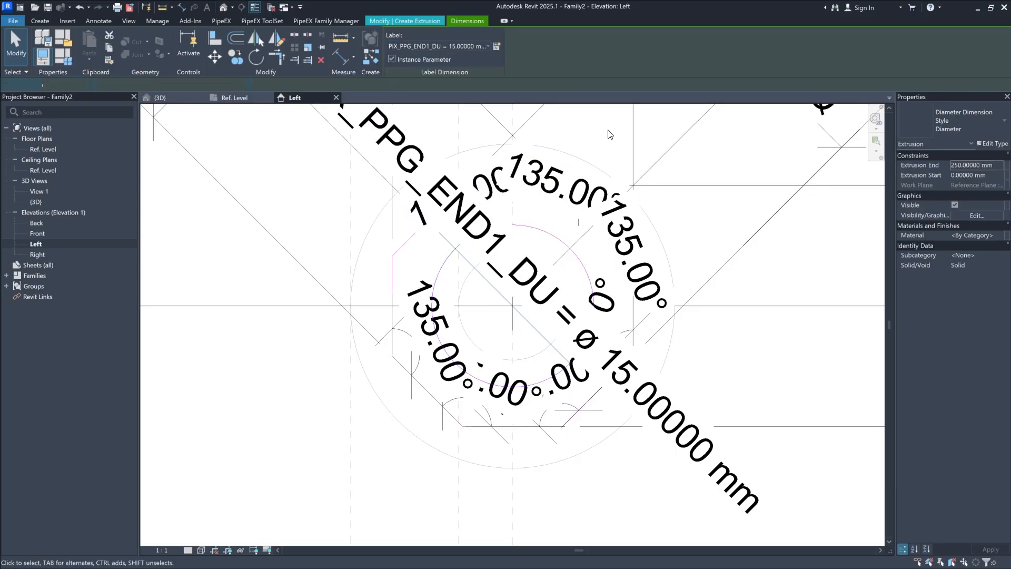
# Step: Finish the extrusion sketch containing the octagon and the inner circle
pyautogui.scroll(-2, 551, 304)
pyautogui.moveTo(575, 229); pyautogui.dragTo(532, 300, button='middle')
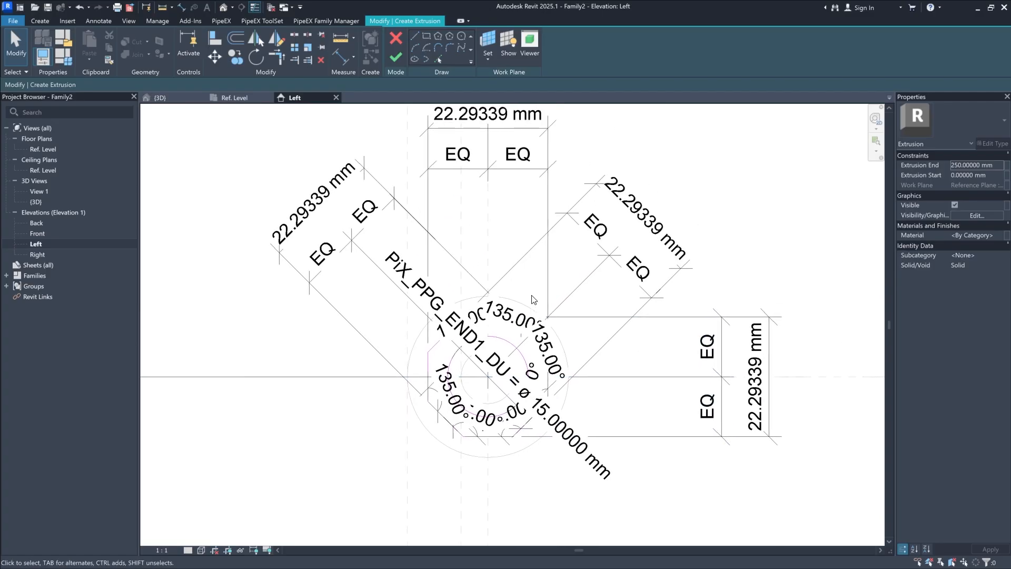
pyautogui.click(400, 58)
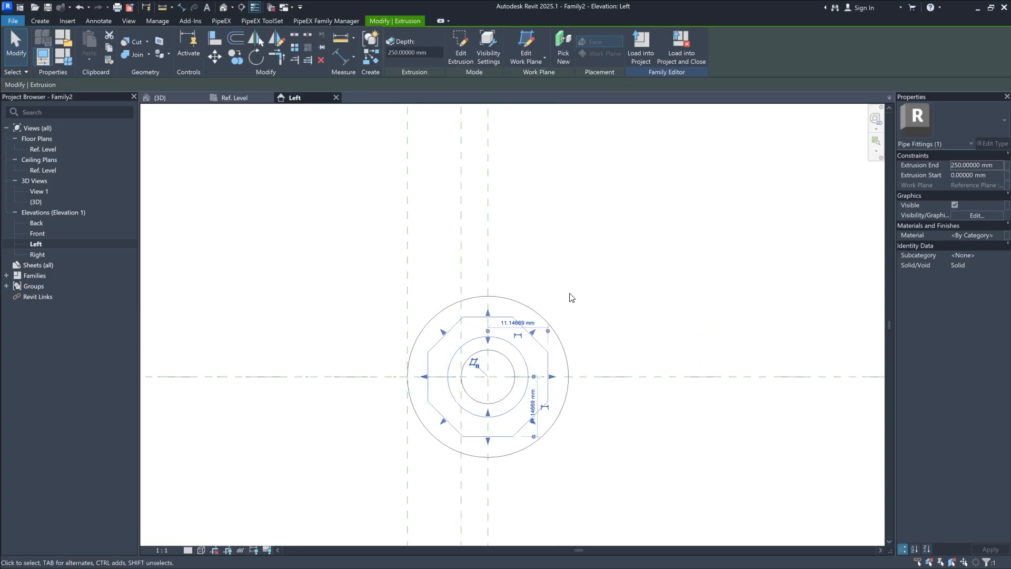
# Step: Reopen the extrusion sketch and label the octagon's four overall width dimensions with a new instance family parameter SW
pyautogui.click(462, 53)
pyautogui.moveTo(587, 236); pyautogui.dragTo(553, 296, button='middle')
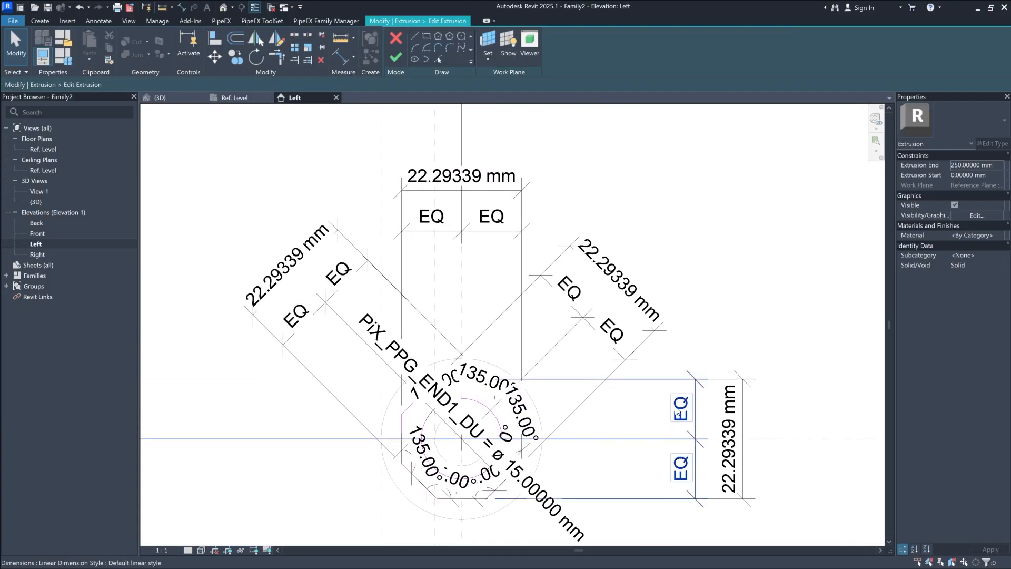
pyautogui.click(734, 421)
pyautogui.click(621, 284)
pyautogui.keyDown('ctrl'); pyautogui.click(489, 177); pyautogui.keyUp('ctrl')
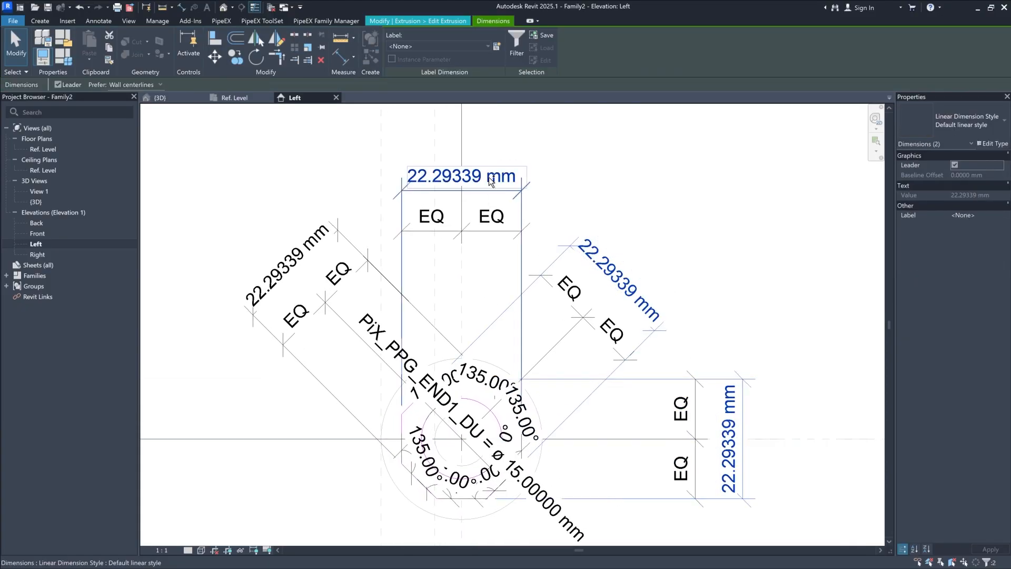
pyautogui.keyDown('ctrl'); pyautogui.click(296, 246); pyautogui.keyUp('ctrl')
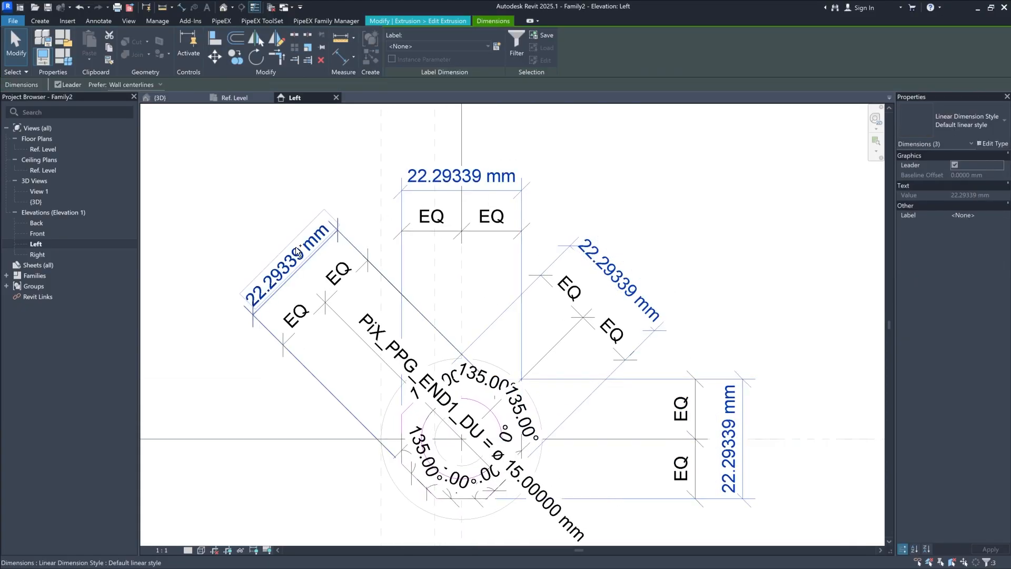
pyautogui.click(496, 46)
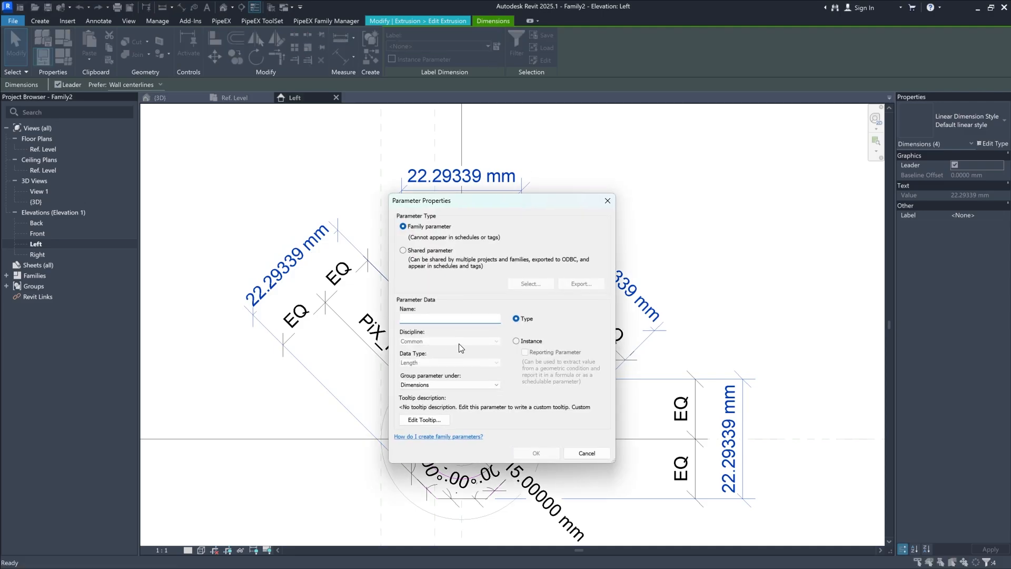
pyautogui.write('SW')
pyautogui.click(517, 342)
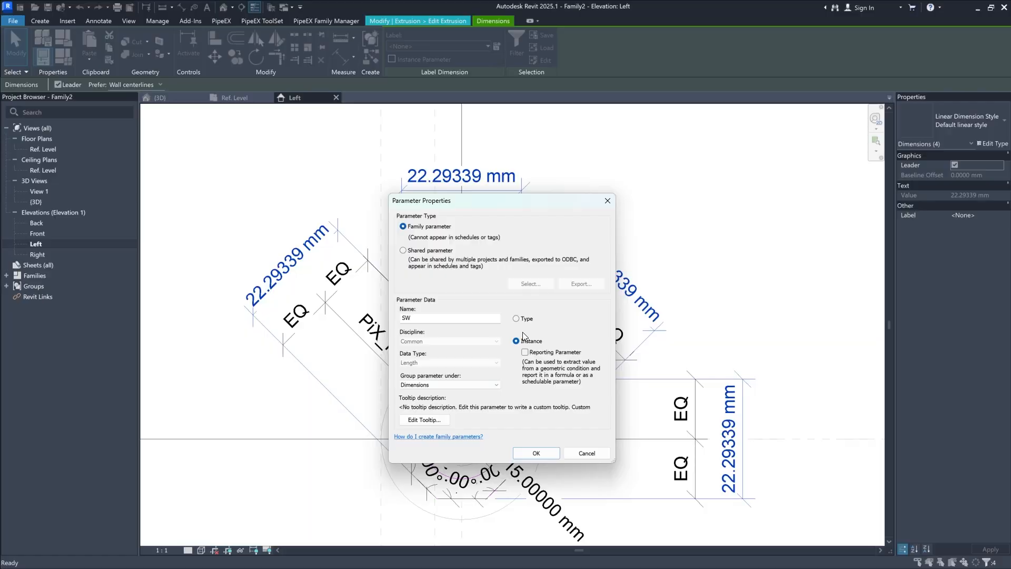
pyautogui.click(536, 454)
pyautogui.click(693, 222)
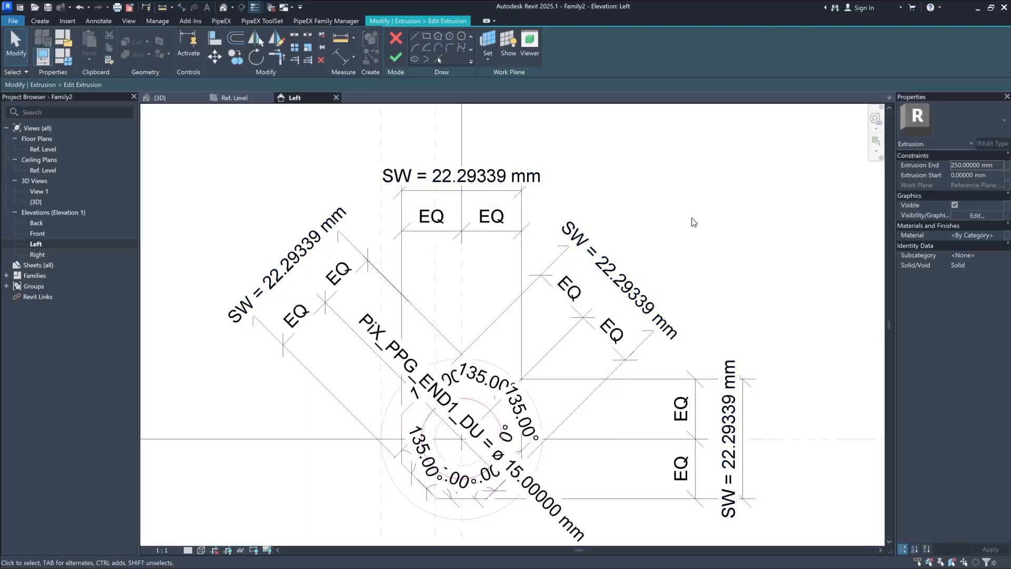
# Step: Finish editing the octagonal extrusion's sketch and deselect the extrusion
pyautogui.click(397, 54)
pyautogui.moveTo(531, 291); pyautogui.dragTo(532, 257, button='middle')
pyautogui.click(544, 300)
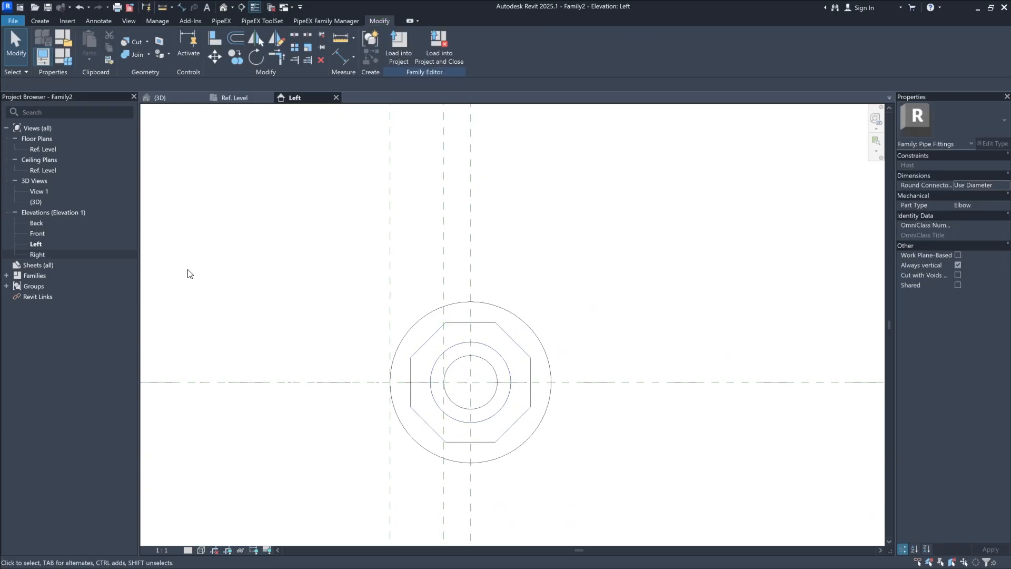
# Step: Open the Right elevation and temporarily hide the octagonal extrusion in it
pyautogui.doubleClick(57, 255)
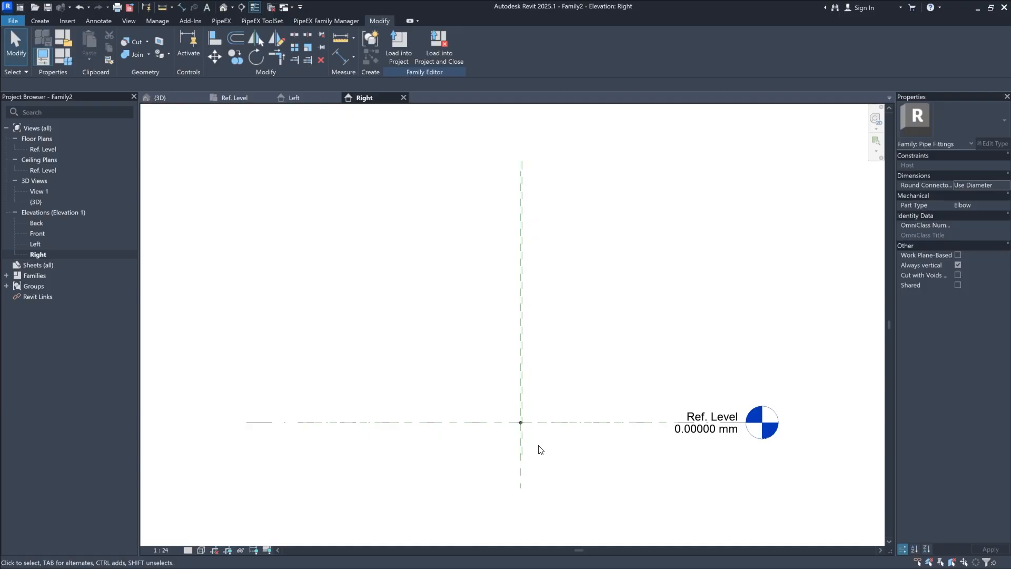
pyautogui.scroll(10, 500, 390)
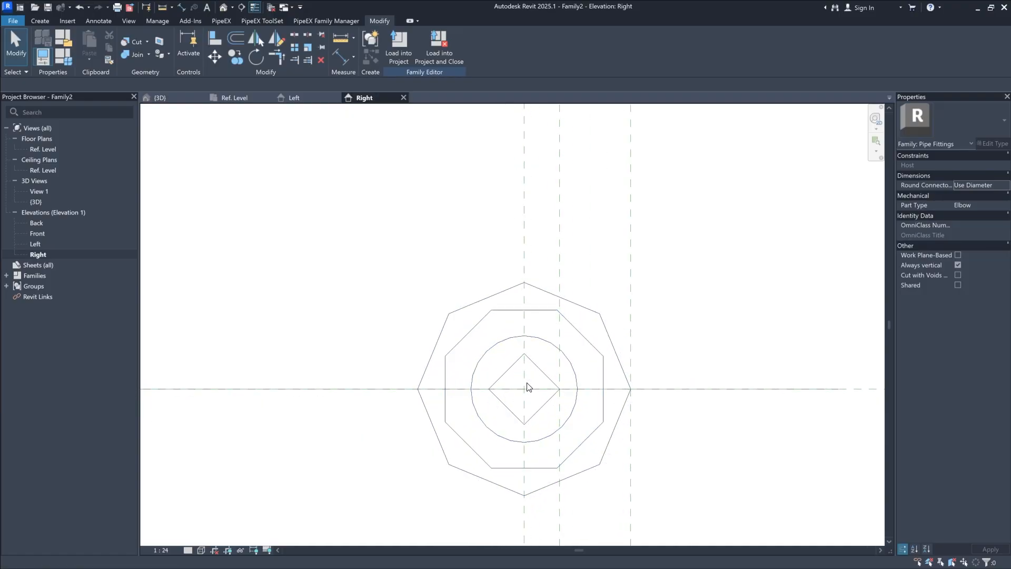
pyautogui.click(509, 315)
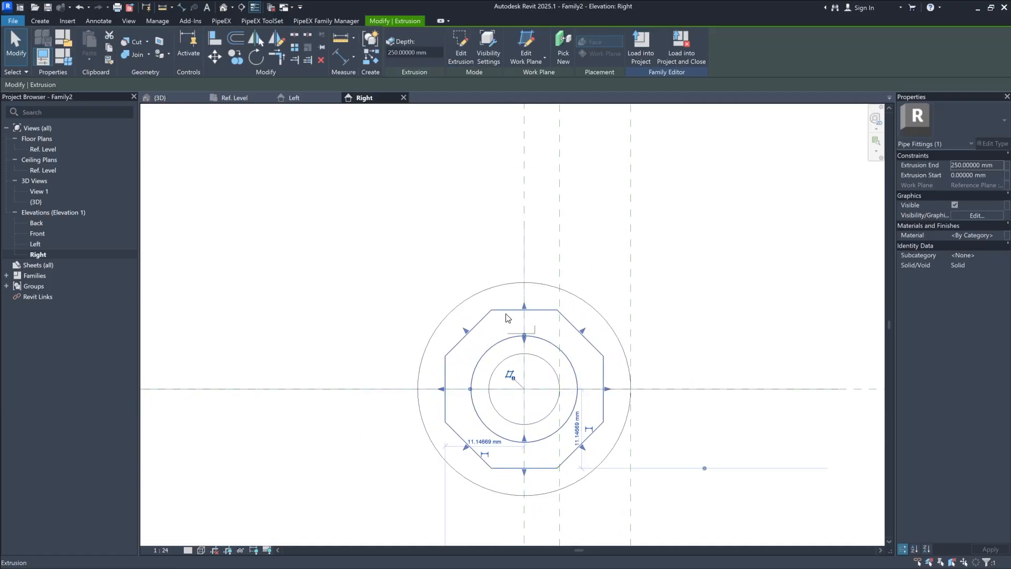
pyautogui.click(241, 550)
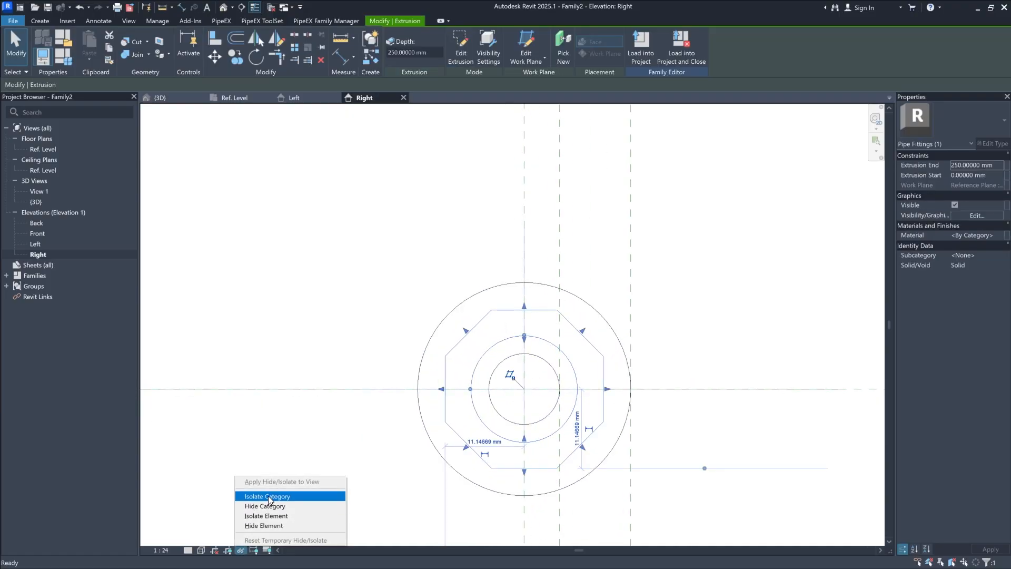
pyautogui.click(267, 526)
pyautogui.moveTo(526, 440); pyautogui.dragTo(514, 395, button='middle')
pyautogui.scroll(1, 497, 414)
pyautogui.scroll(1, 515, 395)
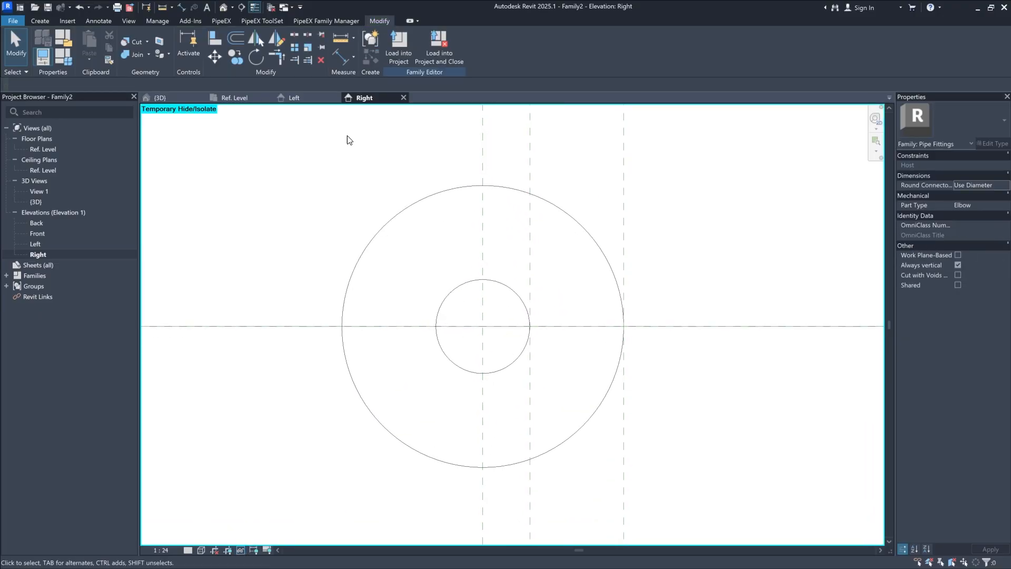
# Step: Start a new extrusion and sketch a circumscribed 8-sided polygon of about 11.4 mm radius, centred on the reference plane intersection
pyautogui.click(72, 62)
pyautogui.click(561, 501)
pyautogui.click(39, 21)
pyautogui.click(91, 48)
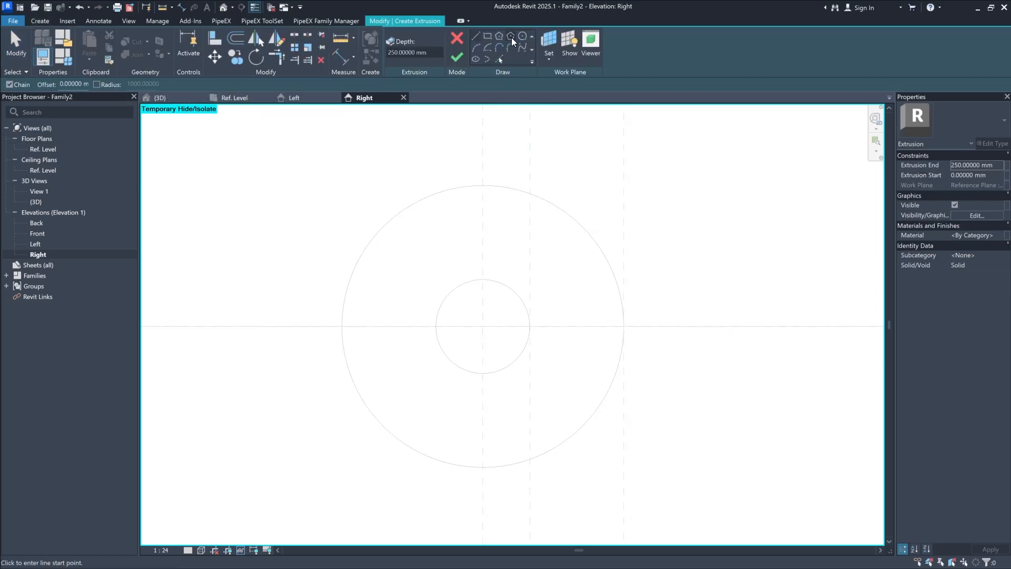
pyautogui.click(511, 37)
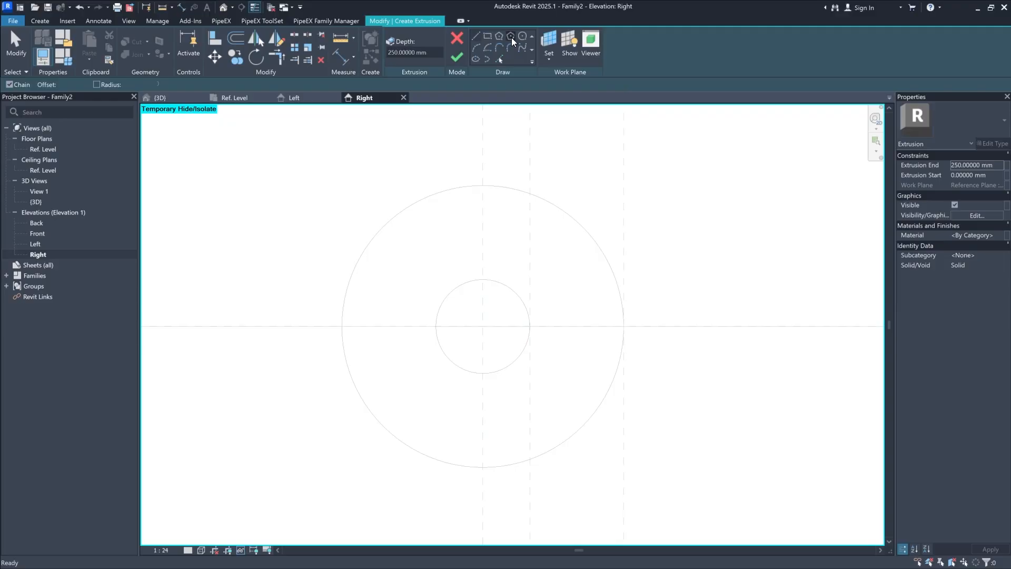
pyautogui.click(484, 327)
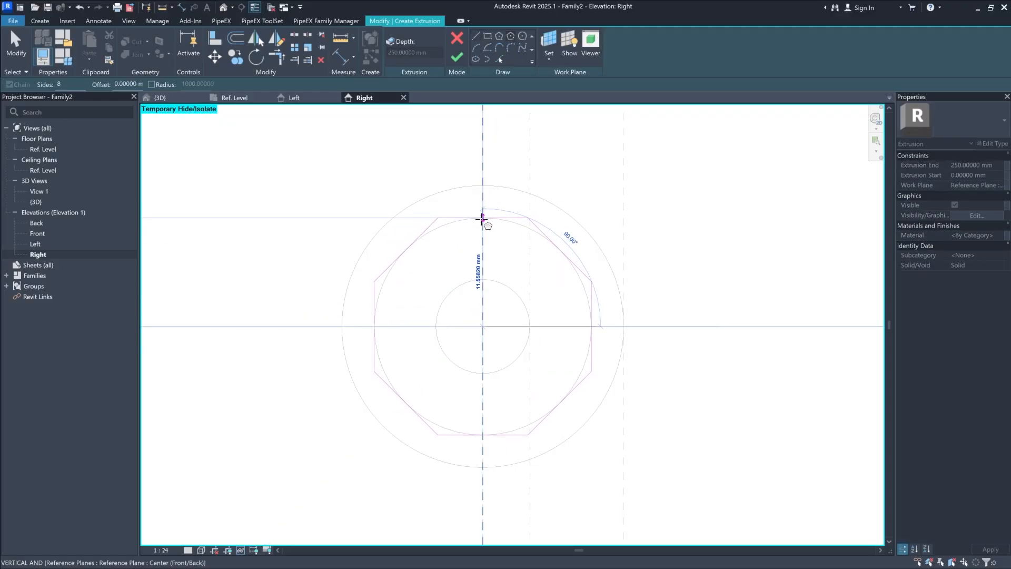
pyautogui.click(484, 219)
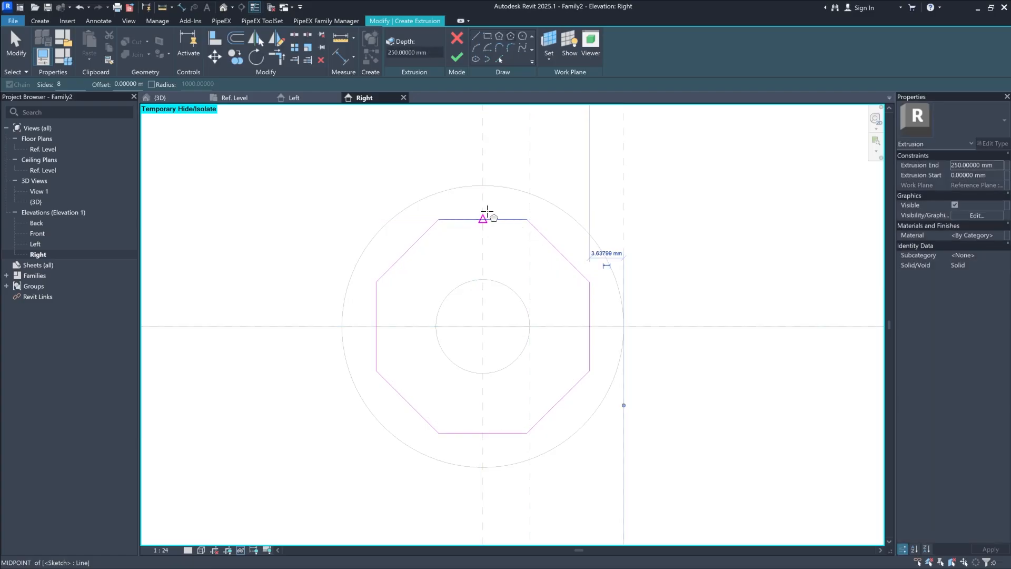
# Step: Place an aligned dimension chain from the octagon's top edge through the horizontal centre plane to its bottom edge
pyautogui.click(341, 57)
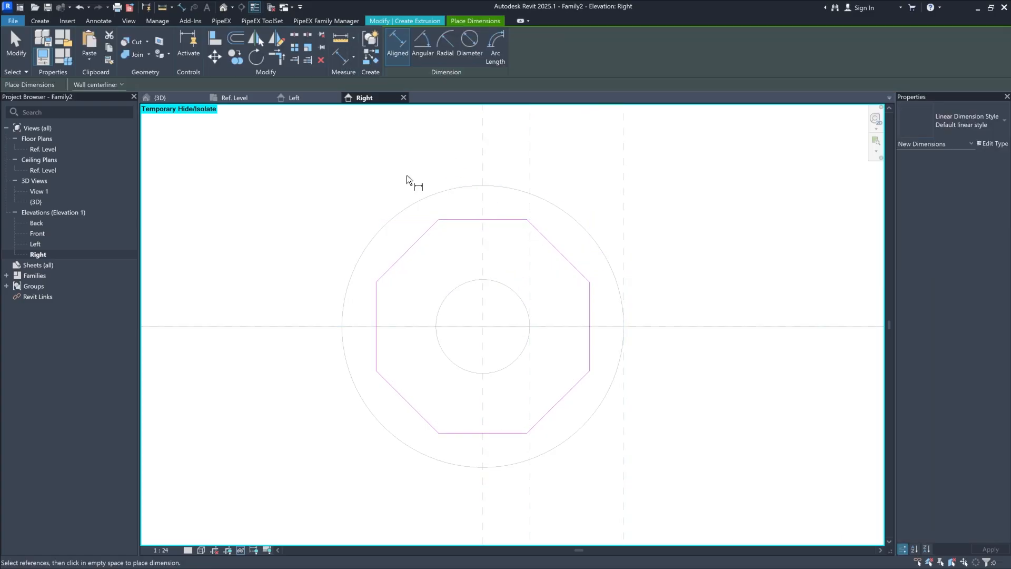
pyautogui.click(501, 220)
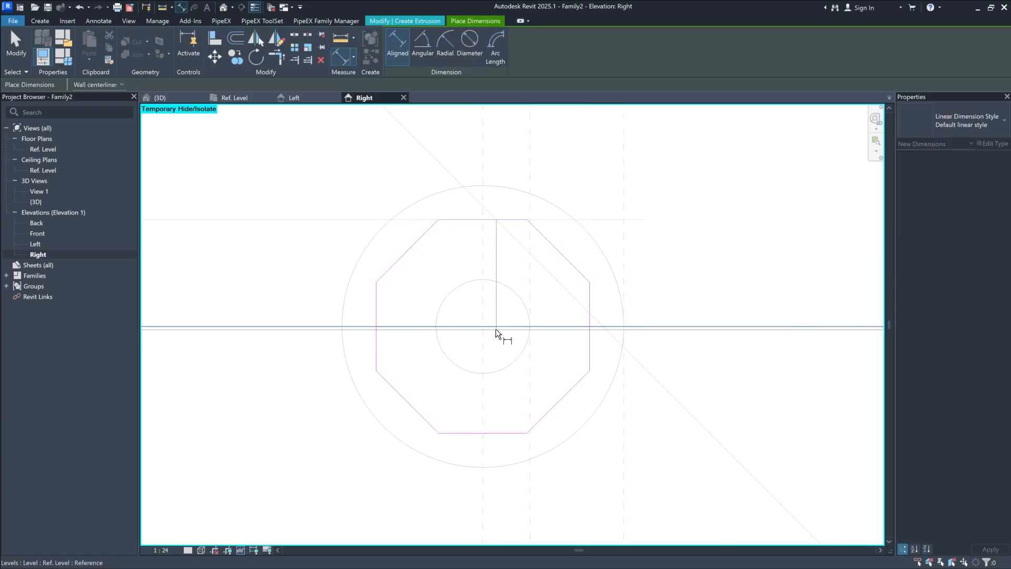
pyautogui.click(496, 325)
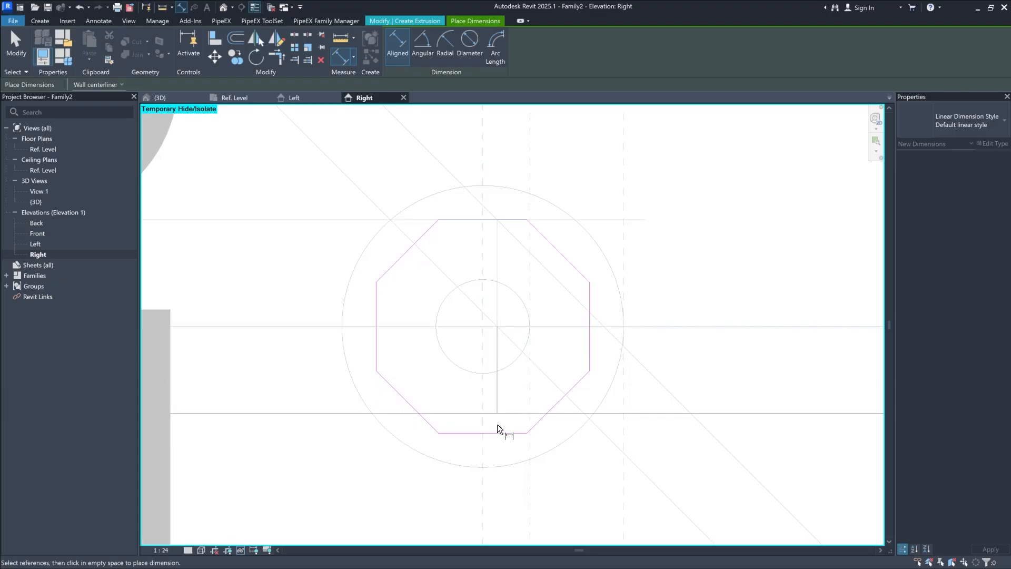
pyautogui.click(498, 429)
pyautogui.scroll(-4, 463, 343)
pyautogui.scroll(-2, 462, 343)
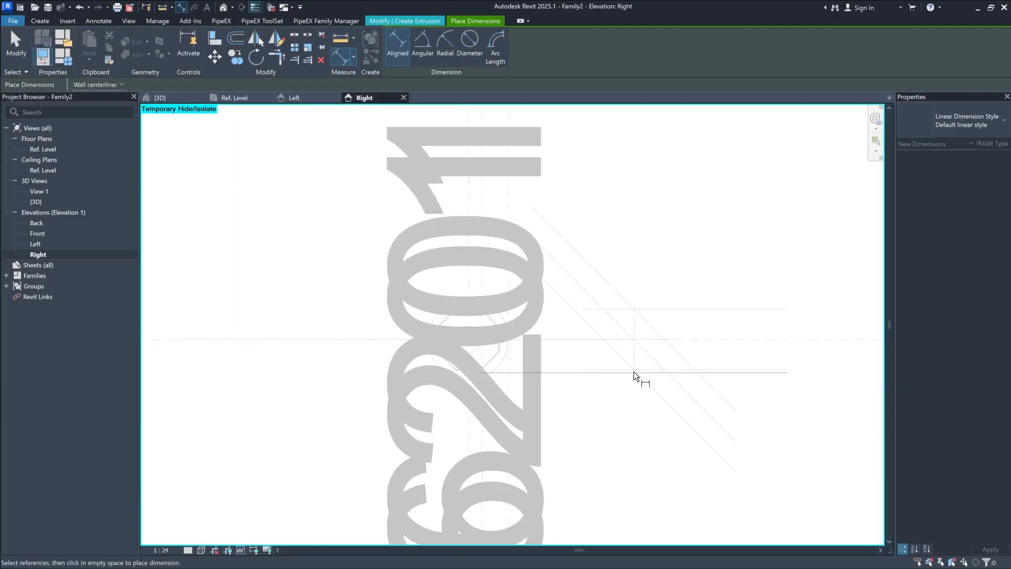
pyautogui.scroll(5, 574, 334)
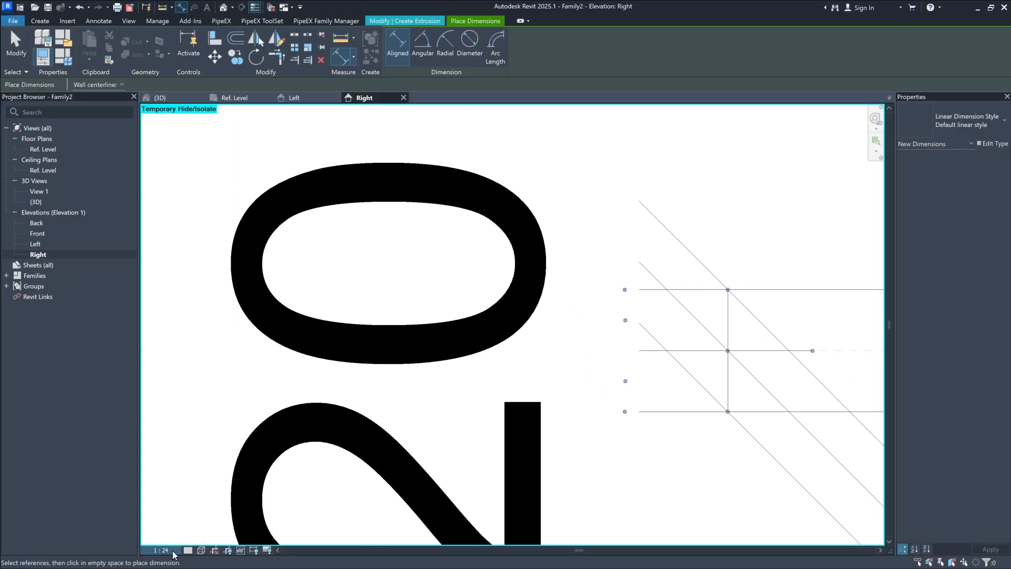
# Step: Set the Right elevation's view scale to 1:1 and end the dimension command
pyautogui.click(161, 549)
pyautogui.click(158, 399)
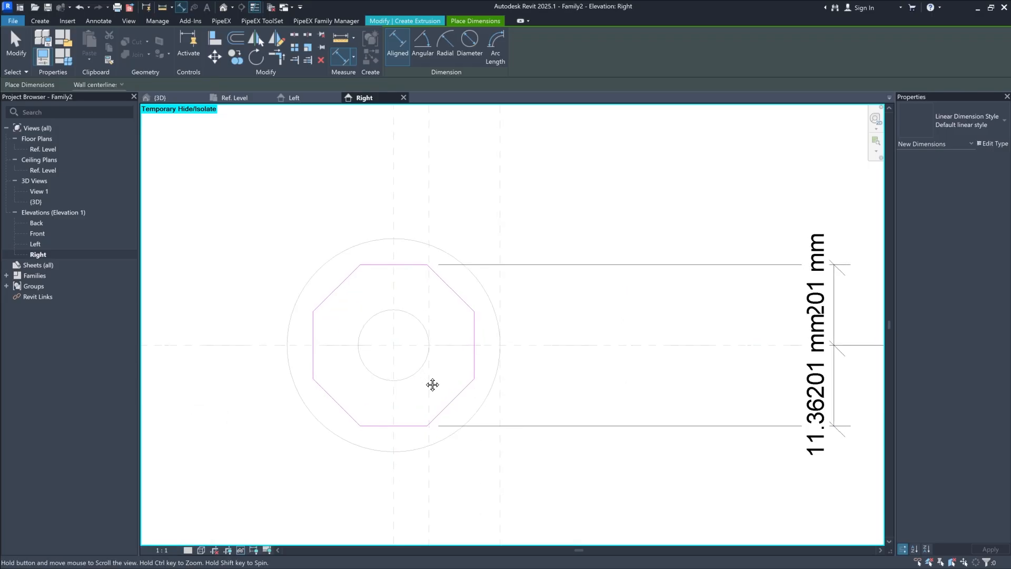
pyautogui.moveTo(432, 384); pyautogui.dragTo(447, 392, button='middle')
pyautogui.moveTo(611, 352); pyautogui.dragTo(540, 343, button='middle')
pyautogui.scroll(-1, 599, 361)
pyautogui.press('Escape')
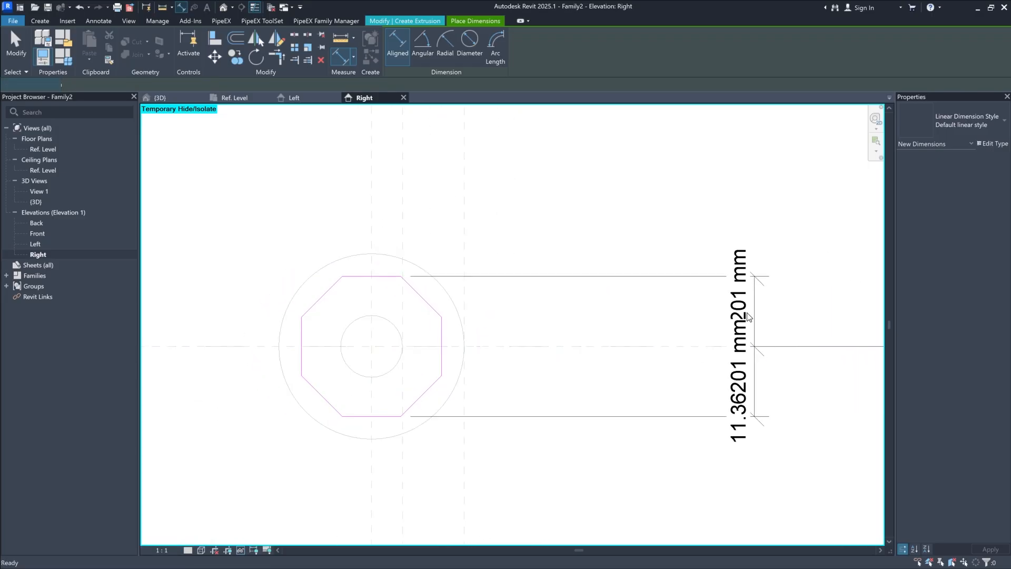
# Step: Apply an equality constraint to the octagon's vertical dimension chain and add an overall aligned dimension between its top and bottom edges
pyautogui.click(751, 319)
pyautogui.click(832, 347)
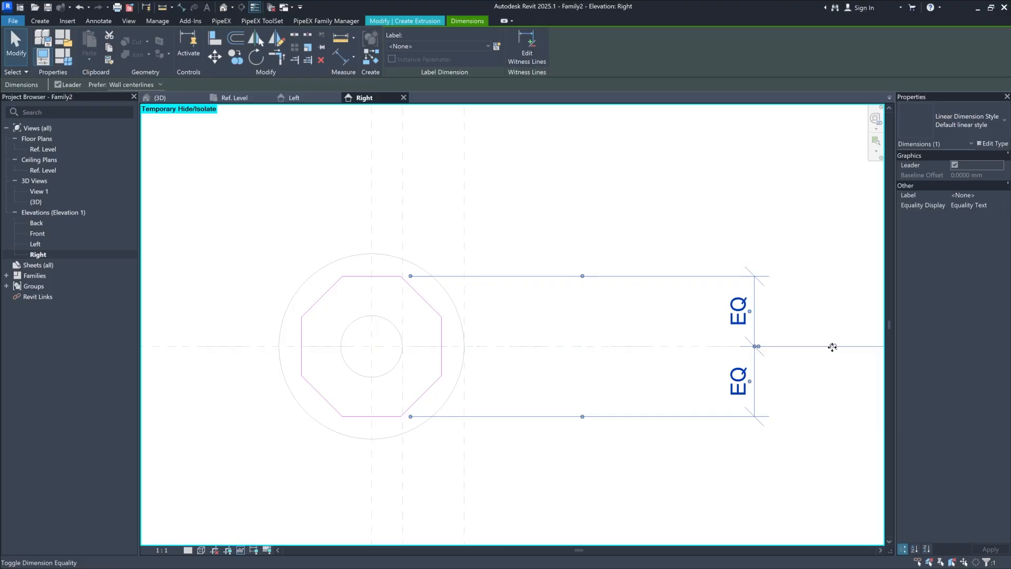
pyautogui.scroll(-2, 637, 378)
pyautogui.moveTo(643, 380); pyautogui.dragTo(668, 391, button='middle')
pyautogui.scroll(1, 672, 375)
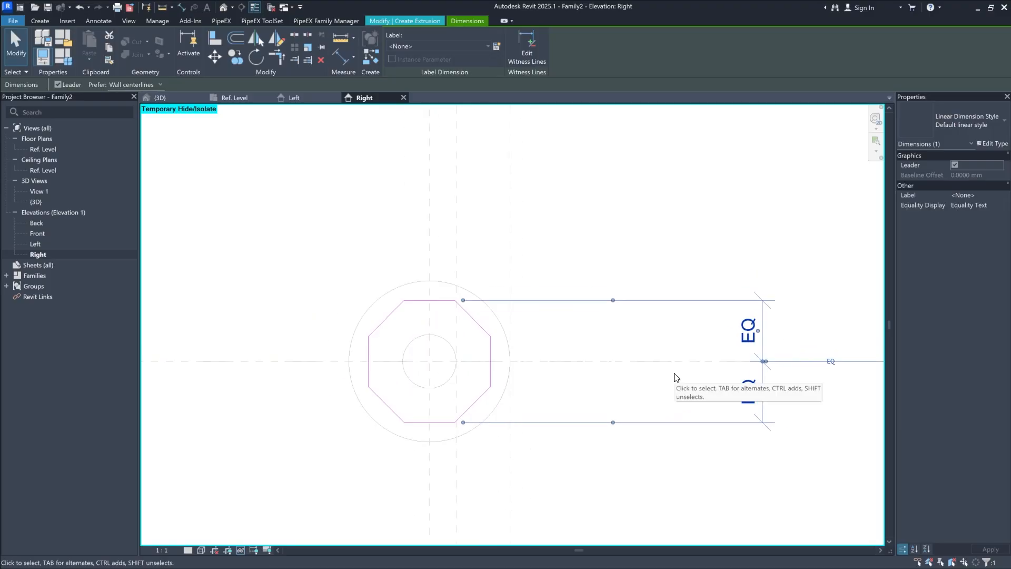
pyautogui.click(798, 331)
pyautogui.click(343, 58)
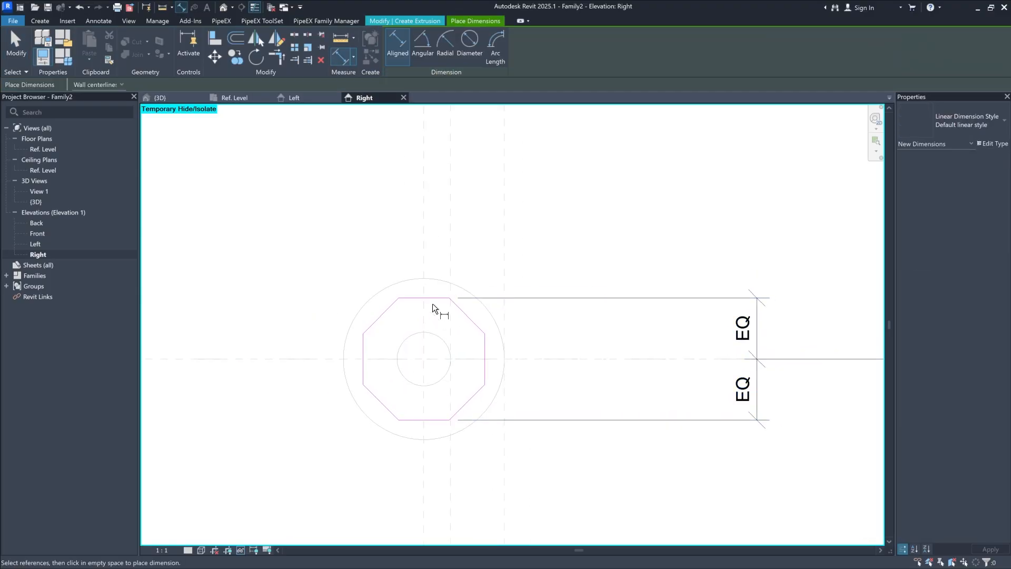
pyautogui.click(435, 421)
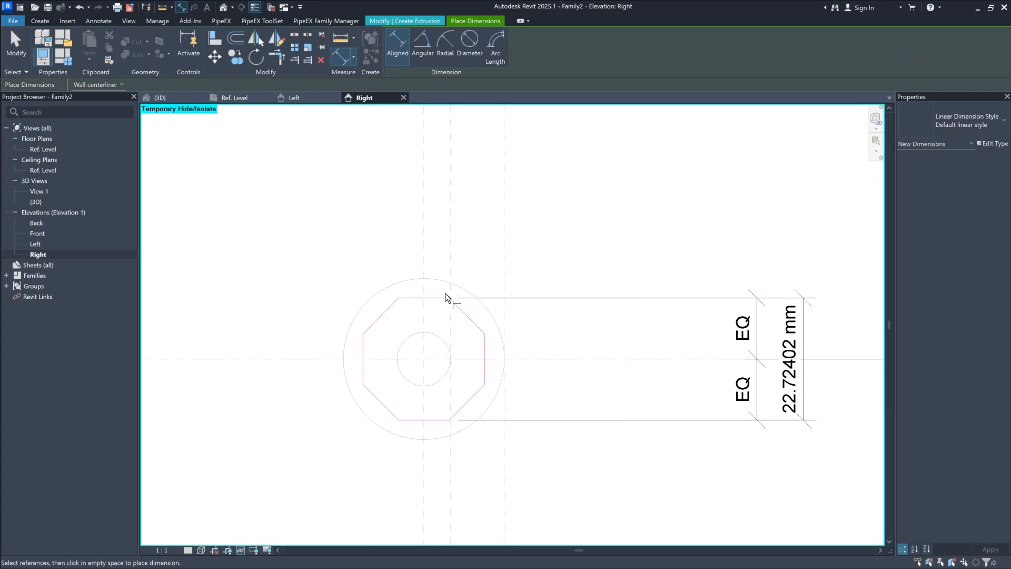
# Step: Dimension the octagon's left and right edges about the vertical centre plane, make the segments equal, and add an overall width dimension
pyautogui.click(424, 349)
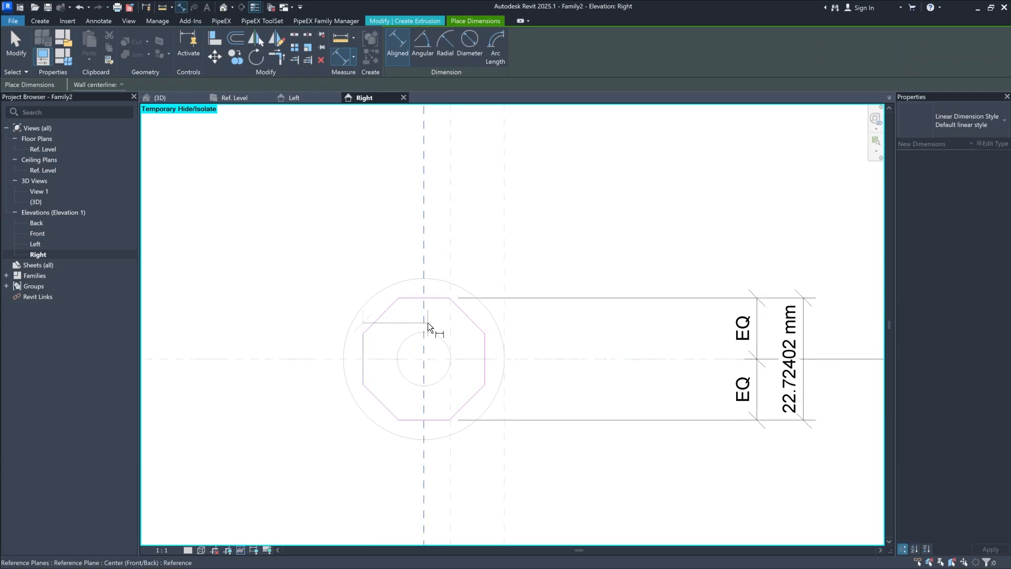
pyautogui.click(487, 350)
pyautogui.click(472, 240)
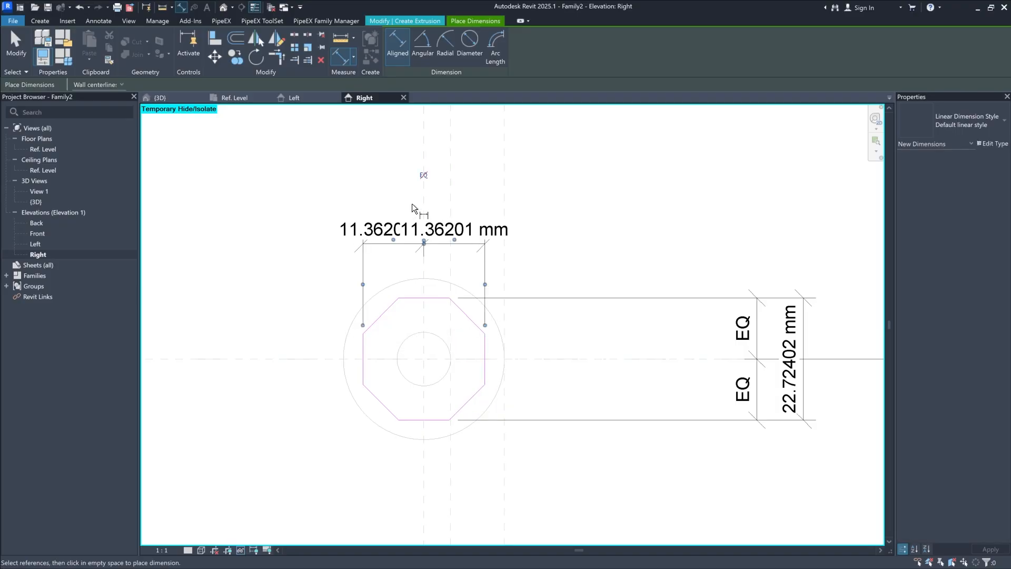
pyautogui.click(423, 175)
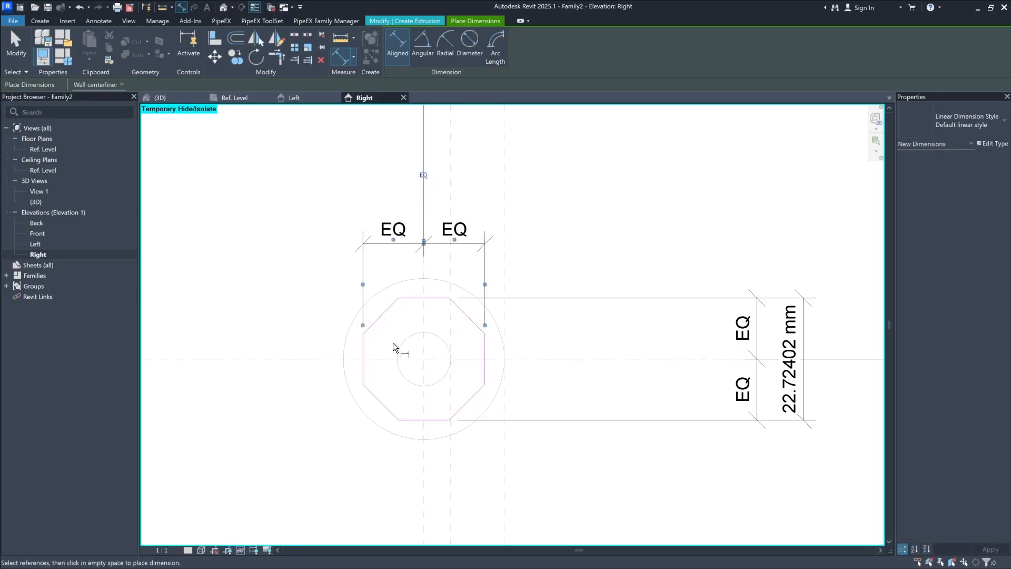
pyautogui.click(364, 369)
pyautogui.click(486, 369)
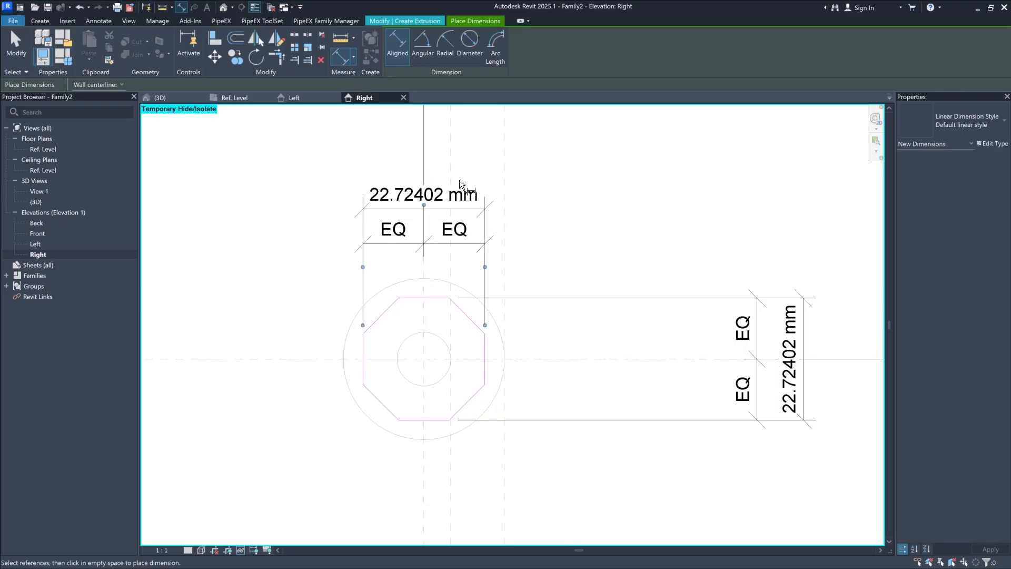
# Step: Dimension the octagon's upper-left and lower-right slanted edges through the centre, make the segments equal, and add an overall dimension between them
pyautogui.click(389, 307)
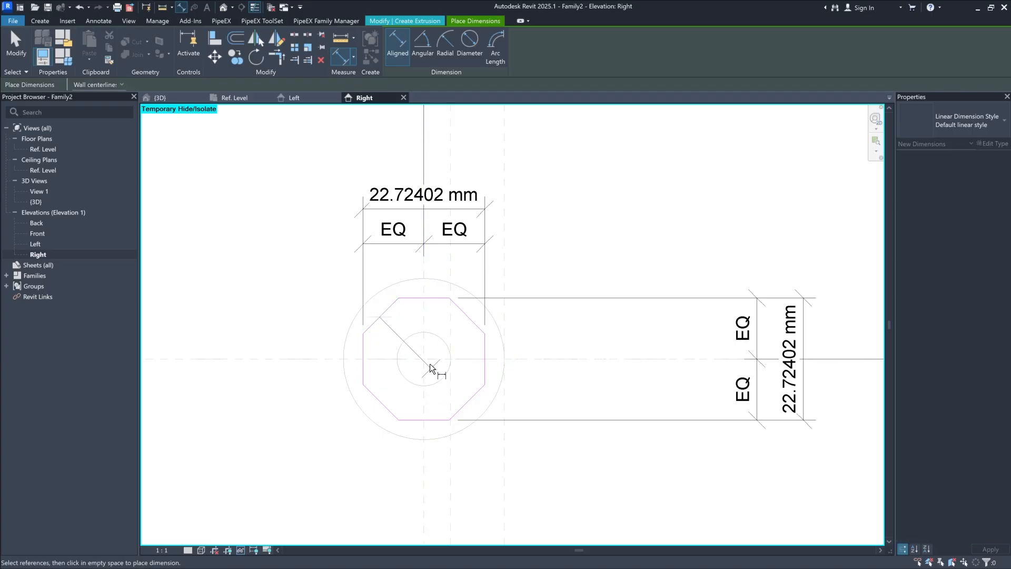
pyautogui.click(425, 358)
pyautogui.click(466, 395)
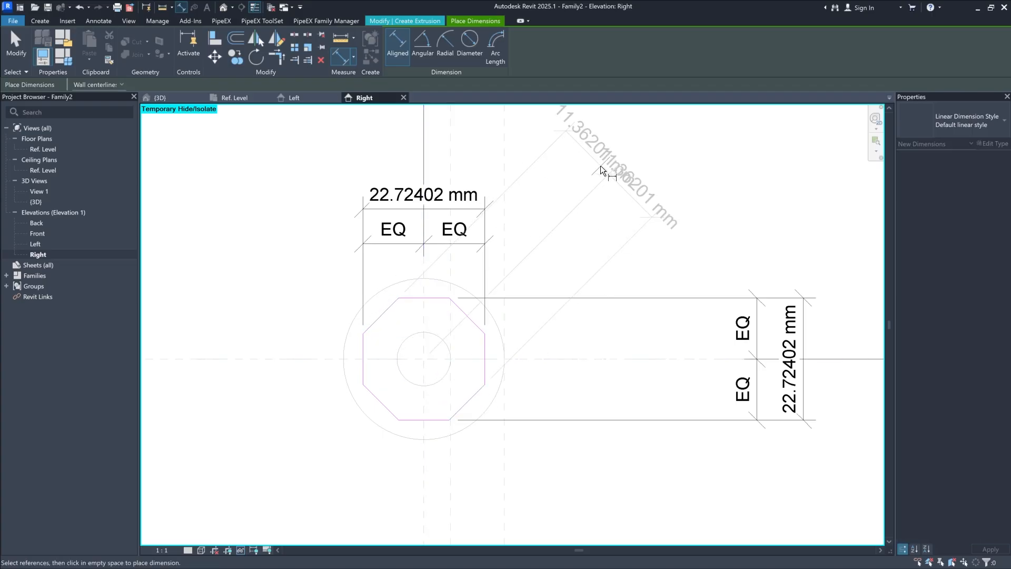
pyautogui.click(585, 184)
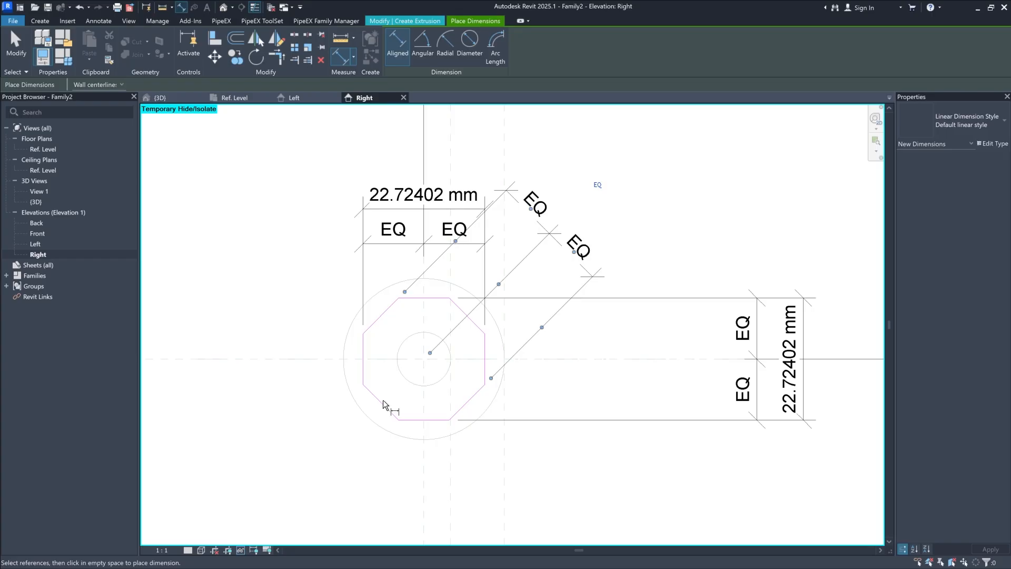
pyautogui.click(389, 309)
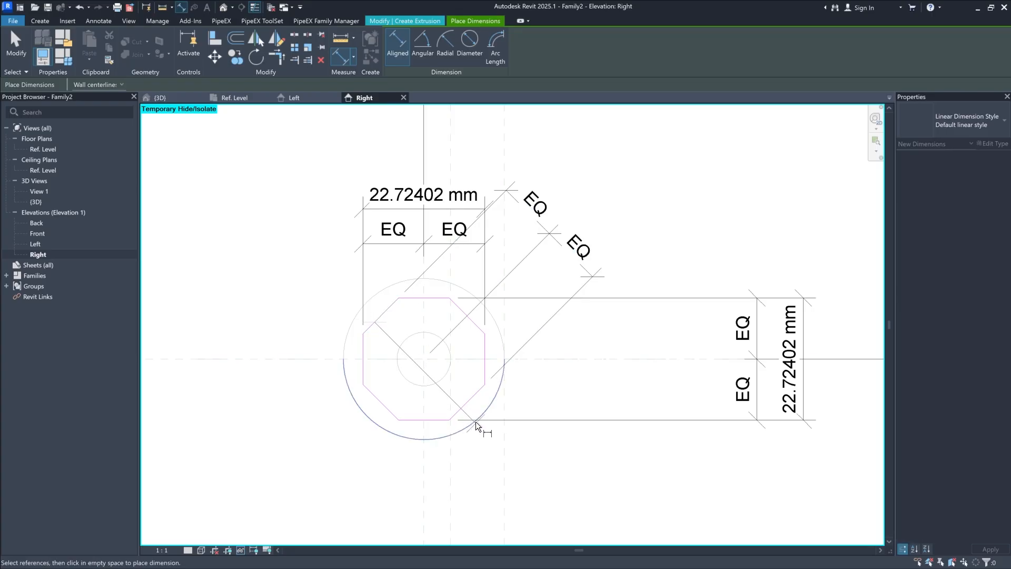
pyautogui.click(468, 403)
pyautogui.click(593, 229)
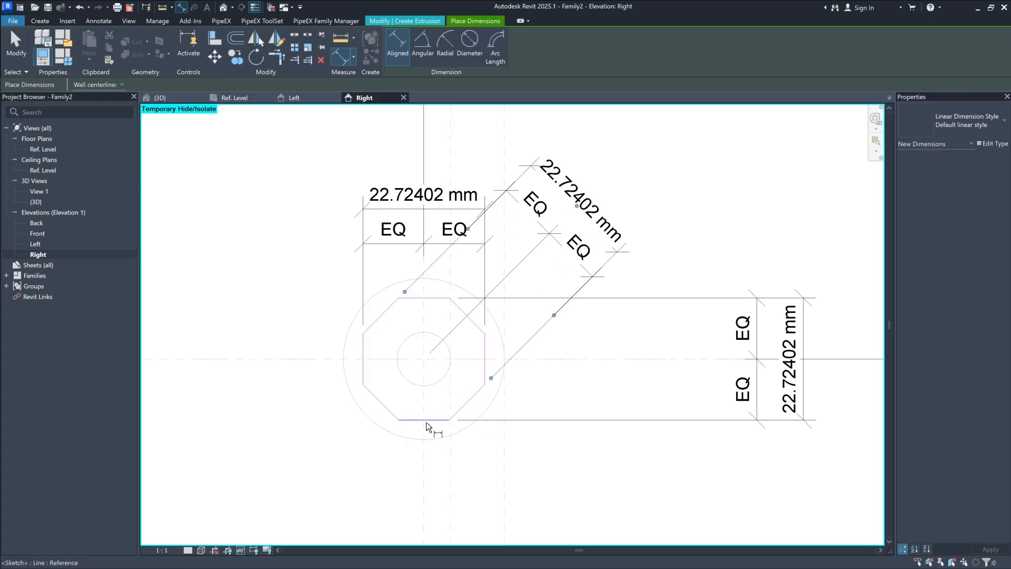
# Step: Dimension the octagon's lower-left and upper-right slanted edges through the centre with equal segments, then add their overall dimension
pyautogui.click(389, 411)
pyautogui.click(424, 360)
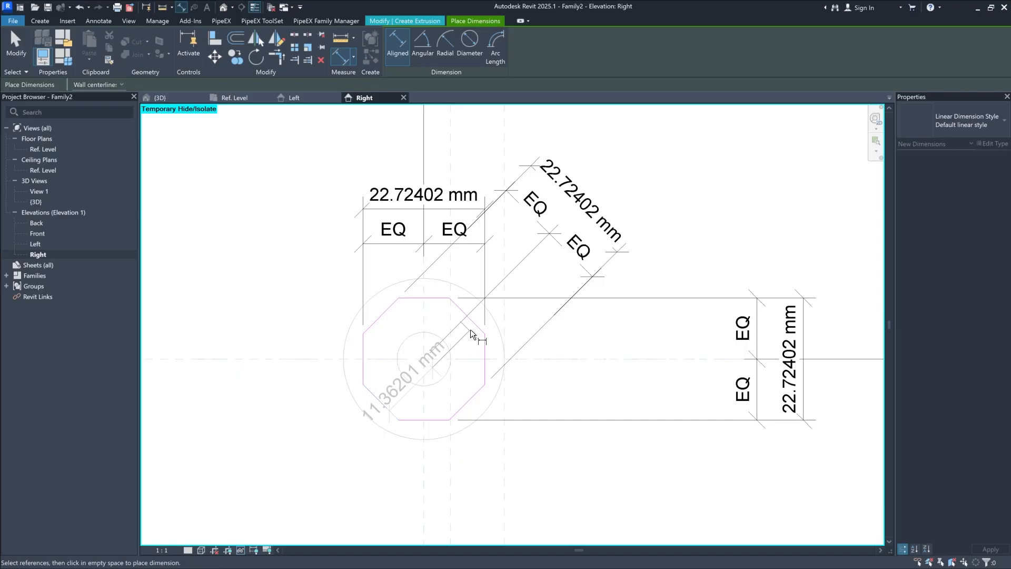
pyautogui.click(476, 323)
pyautogui.click(301, 238)
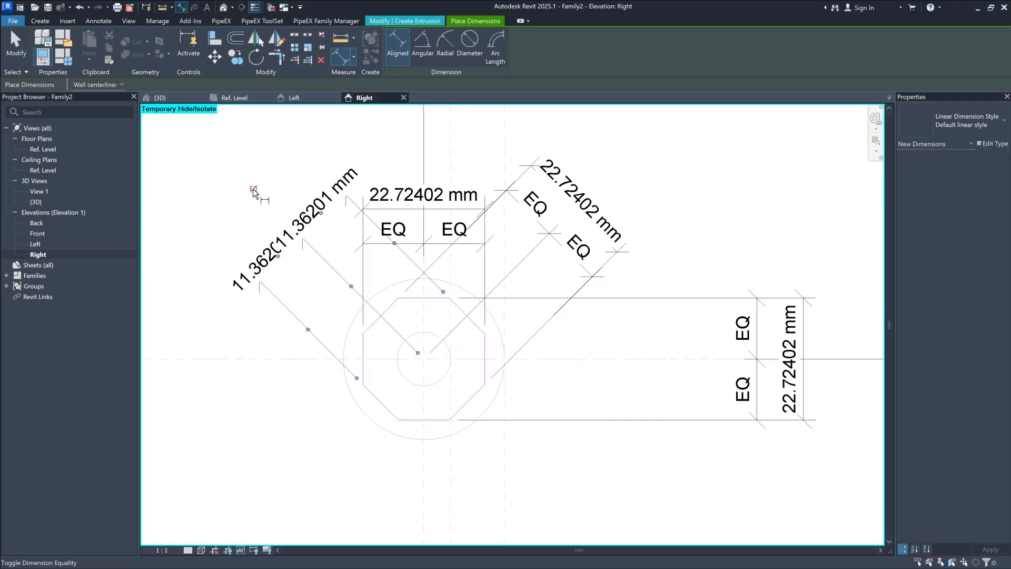
pyautogui.click(253, 190)
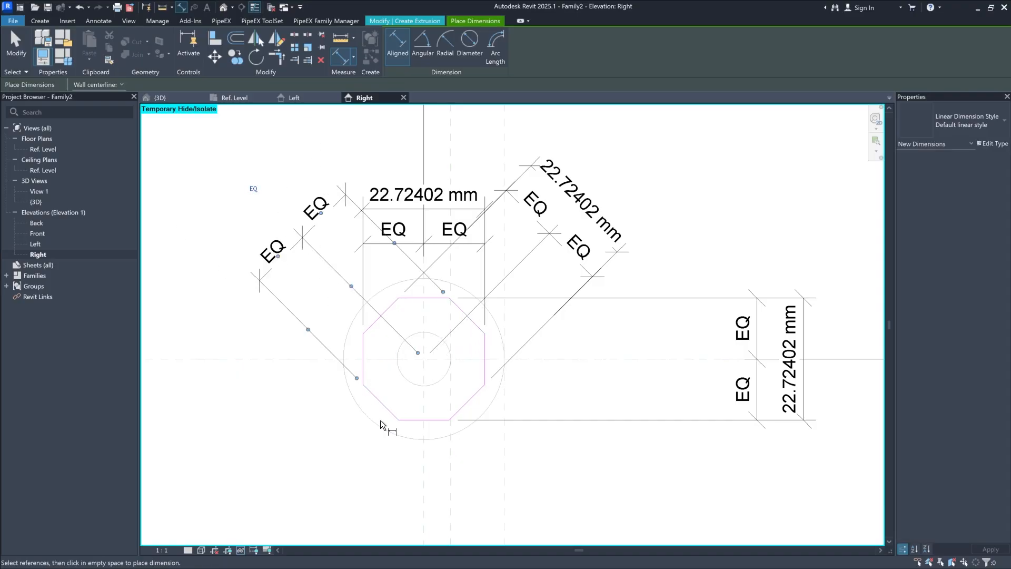
pyautogui.click(461, 305)
pyautogui.click(305, 169)
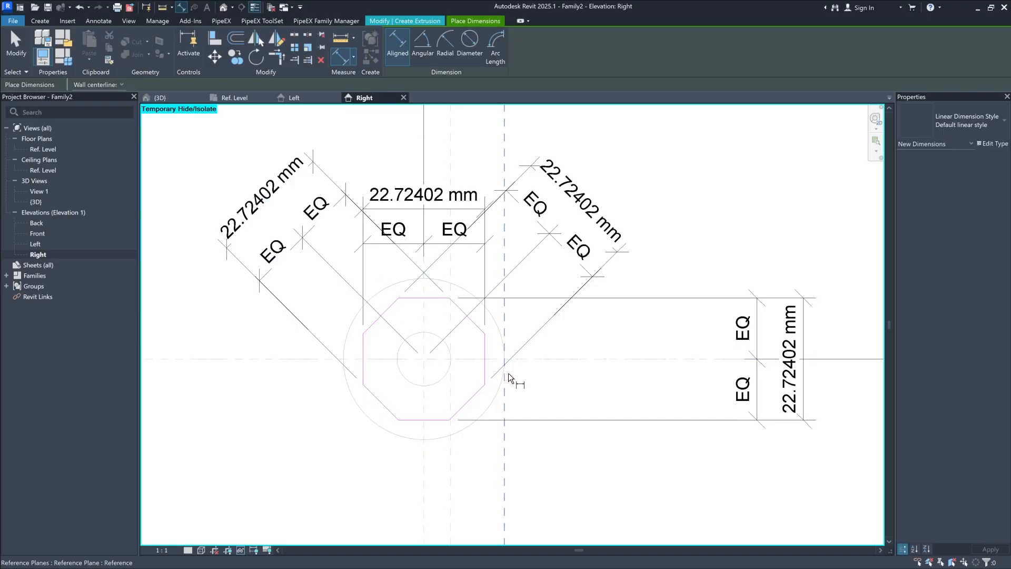
pyautogui.press('Escape')
pyautogui.press('Escape')
# Step: Place angular dimensions at the octagon's two top corners, between the top edge and each adjoining slanted edge
pyautogui.scroll(3, 456, 376)
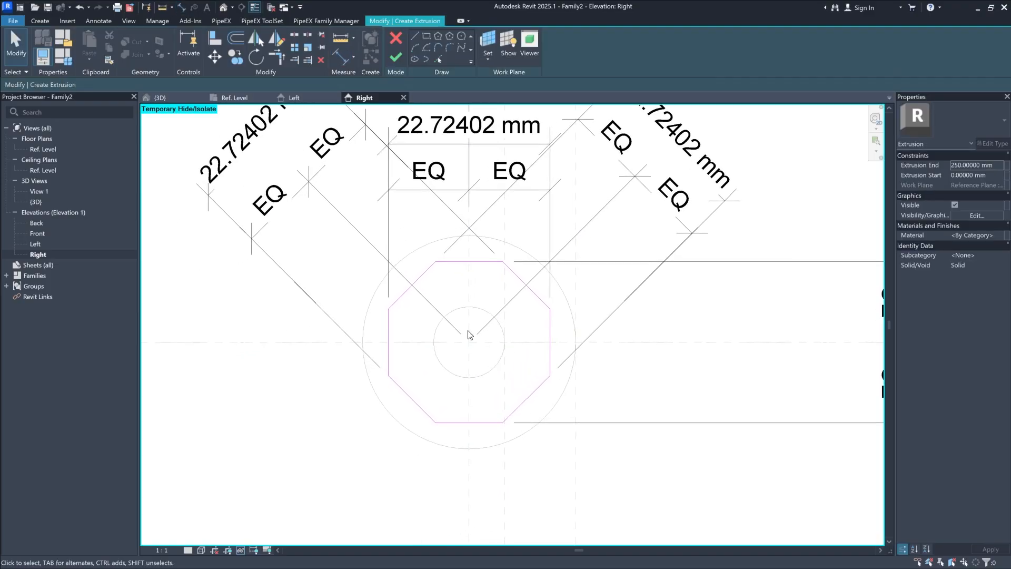
pyautogui.click(113, 24)
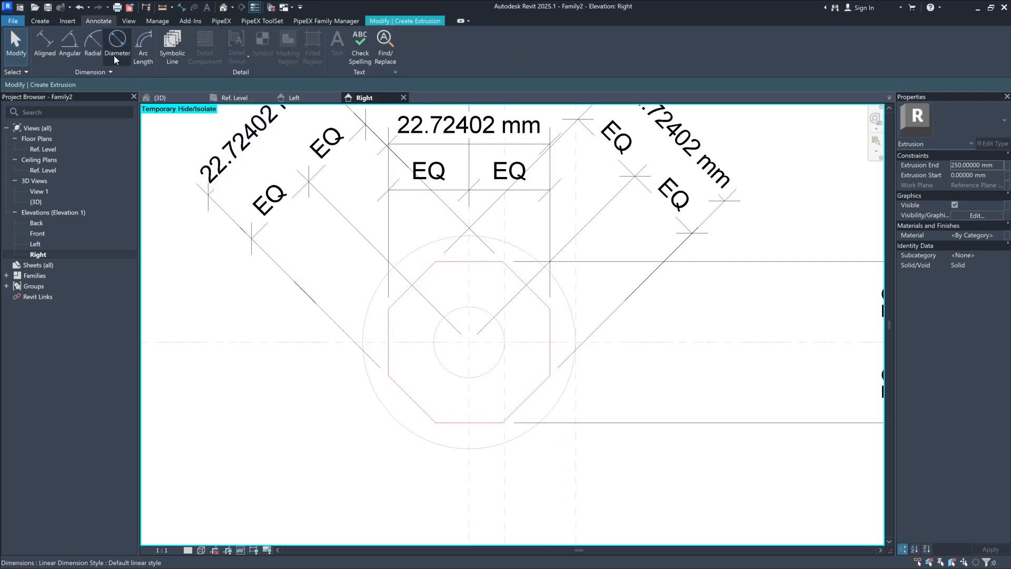
pyautogui.click(76, 45)
pyautogui.click(427, 269)
pyautogui.click(462, 262)
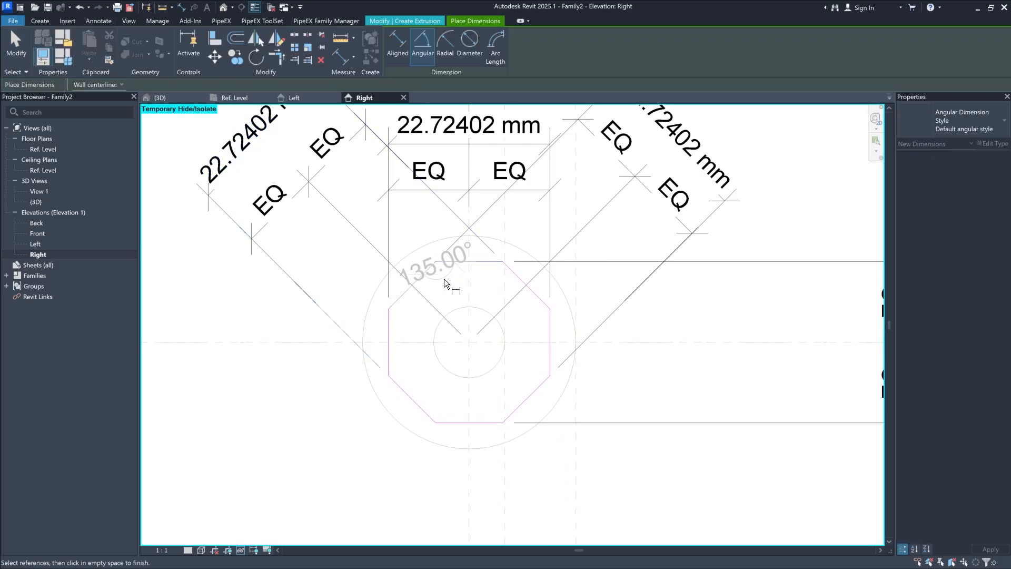
pyautogui.click(453, 283)
pyautogui.scroll(1, 503, 278)
pyautogui.click(485, 255)
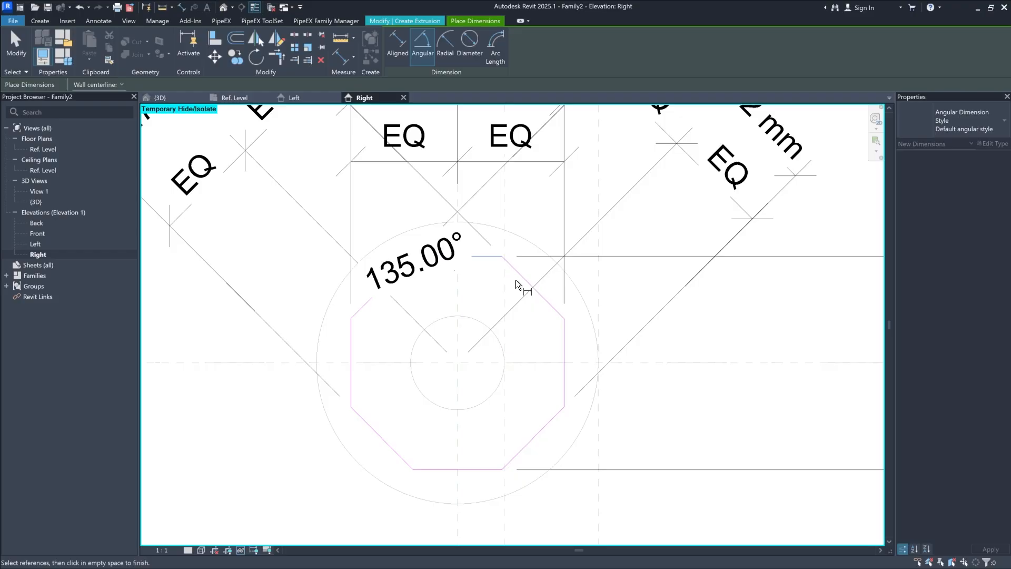
pyautogui.click(510, 266)
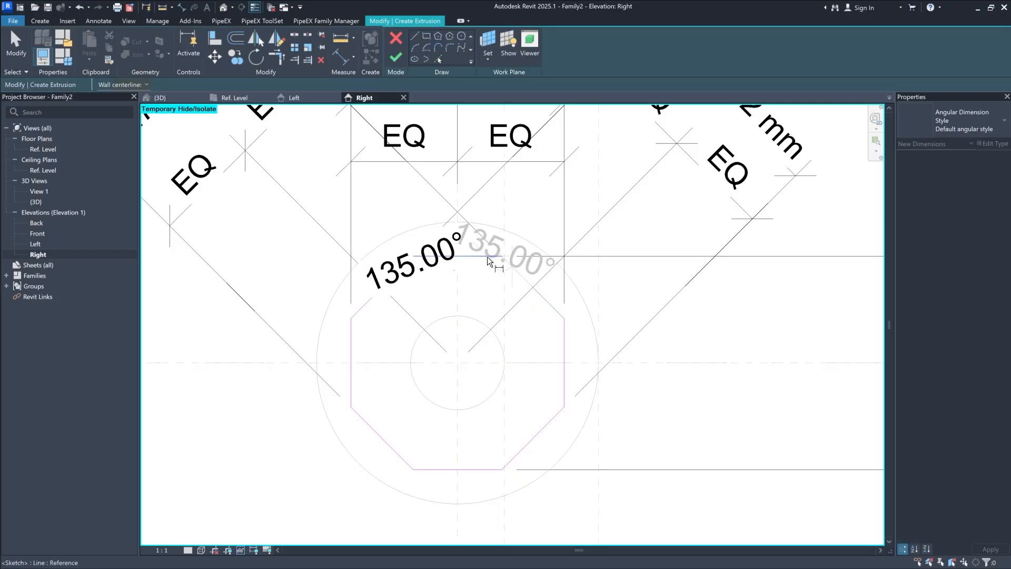
pyautogui.click(496, 287)
# Step: Place angular dimensions at the two corners where the octagon's right edge meets the slanted edges
pyautogui.click(551, 307)
pyautogui.click(563, 336)
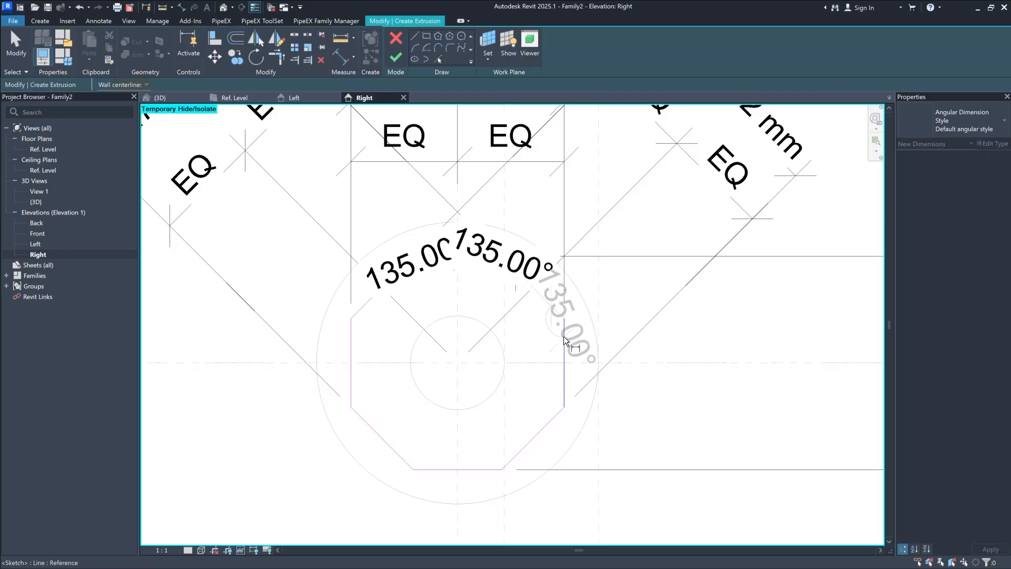
pyautogui.click(551, 331)
pyautogui.click(562, 388)
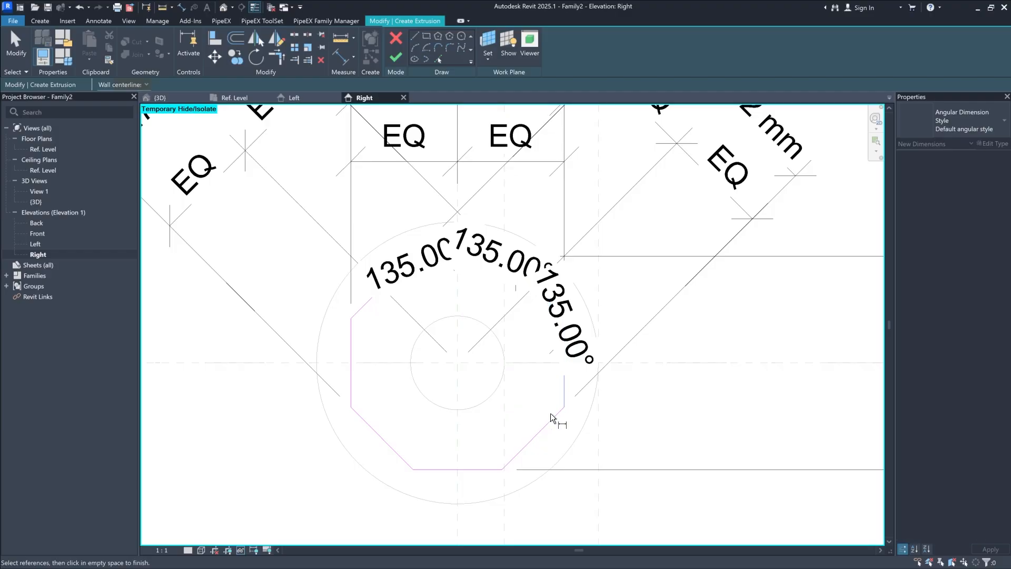
pyautogui.click(544, 403)
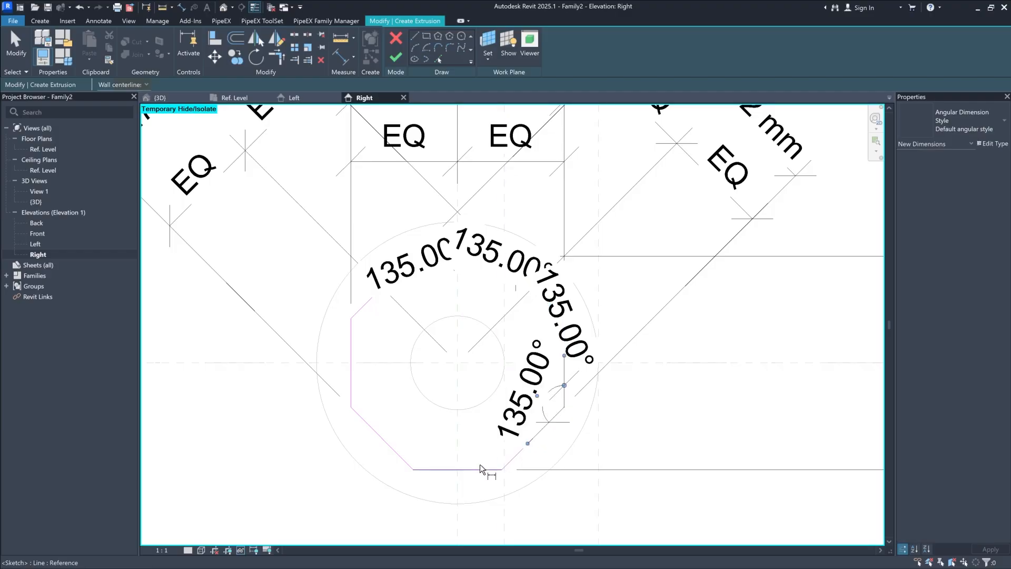
# Step: Place angular dimensions at the octagon's two bottom corners and at the lower corner of its left edge
pyautogui.click(523, 453)
pyautogui.click(494, 448)
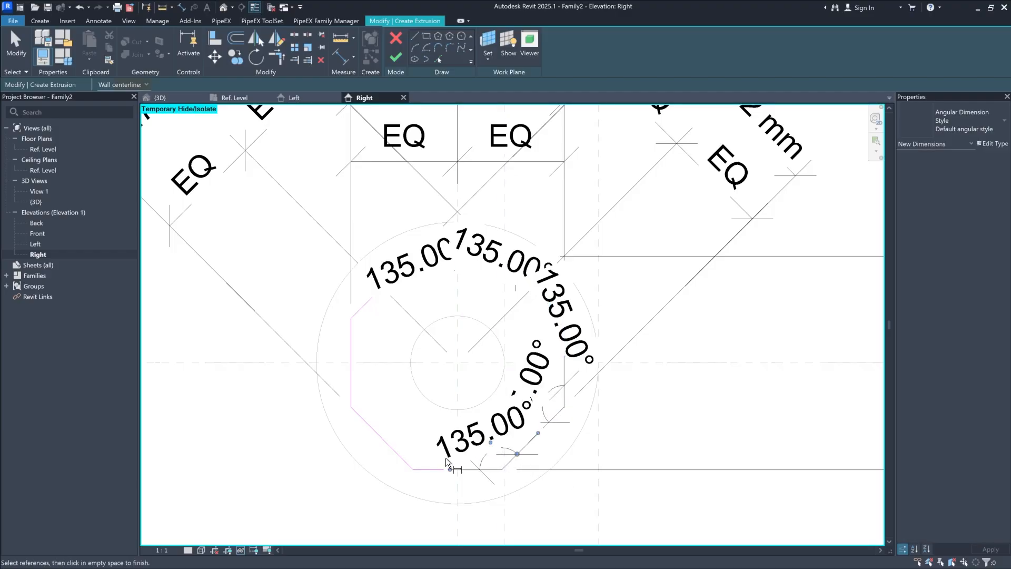
pyautogui.click(428, 466)
pyautogui.click(424, 451)
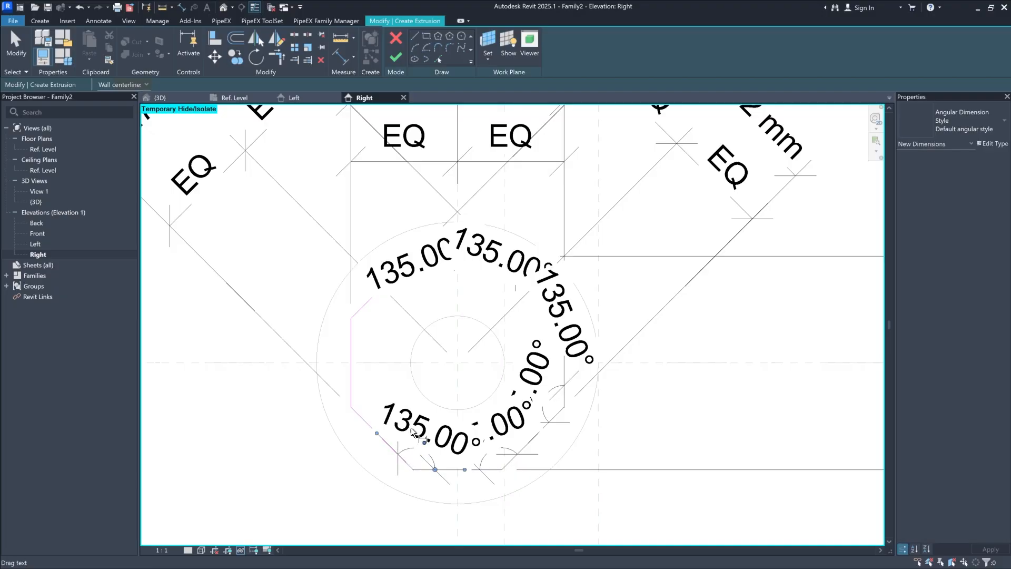
pyautogui.click(352, 386)
pyautogui.click(362, 415)
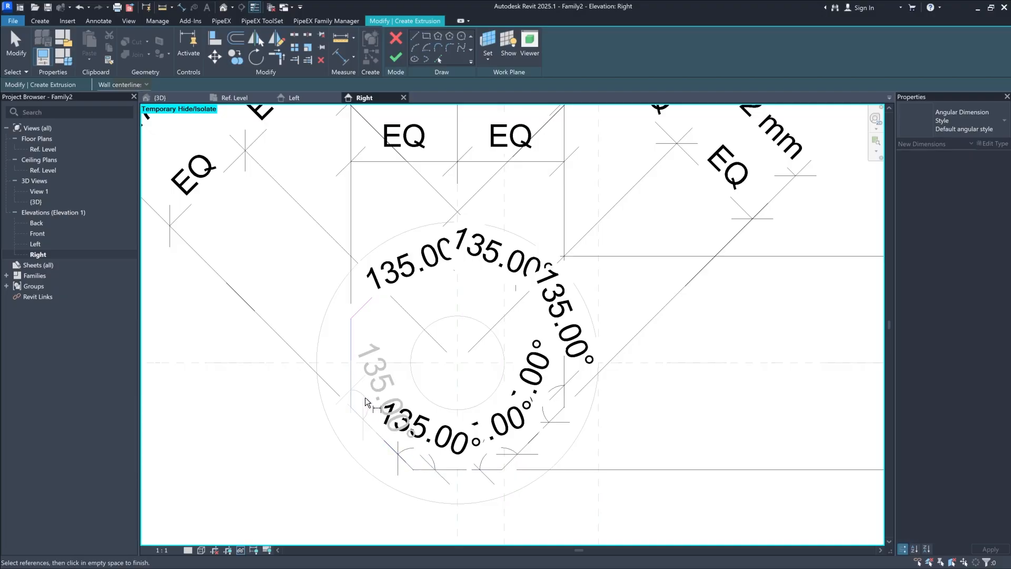
pyautogui.click(368, 390)
pyautogui.press('Escape')
pyautogui.press('Escape')
# Step: Lock the angular dimensions at the octagon's two top corners
pyautogui.click(413, 259)
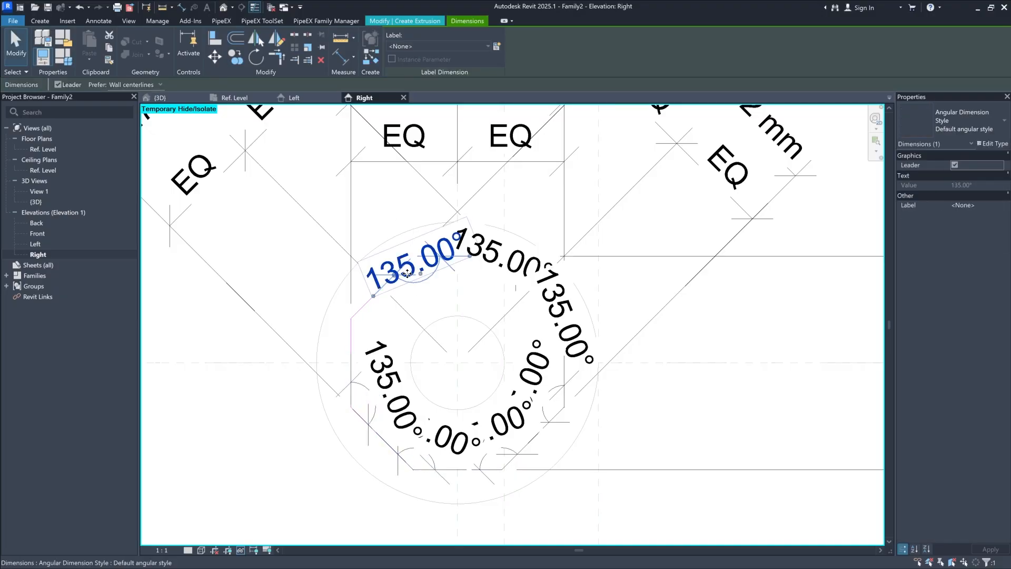
pyautogui.scroll(-9, 441, 275)
pyautogui.scroll(-3, 467, 372)
pyautogui.moveTo(476, 391); pyautogui.dragTo(521, 323, button='middle')
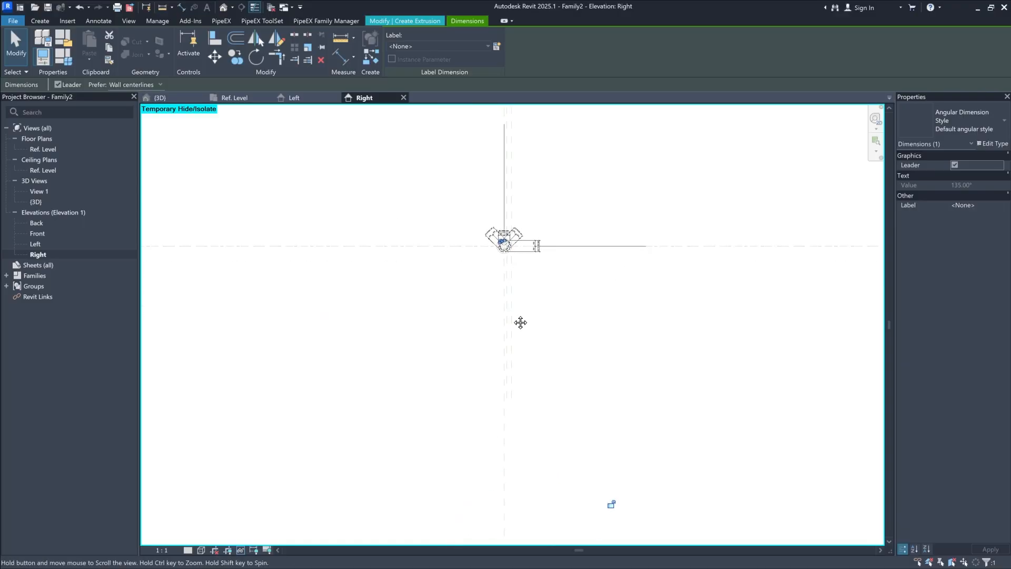
pyautogui.scroll(8, 508, 232)
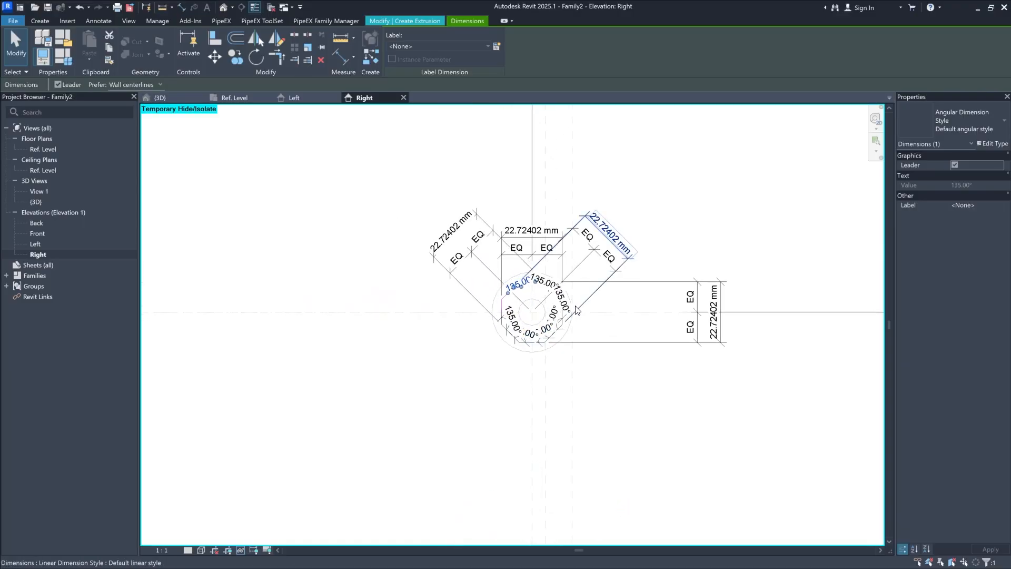
pyautogui.scroll(-8, 480, 243)
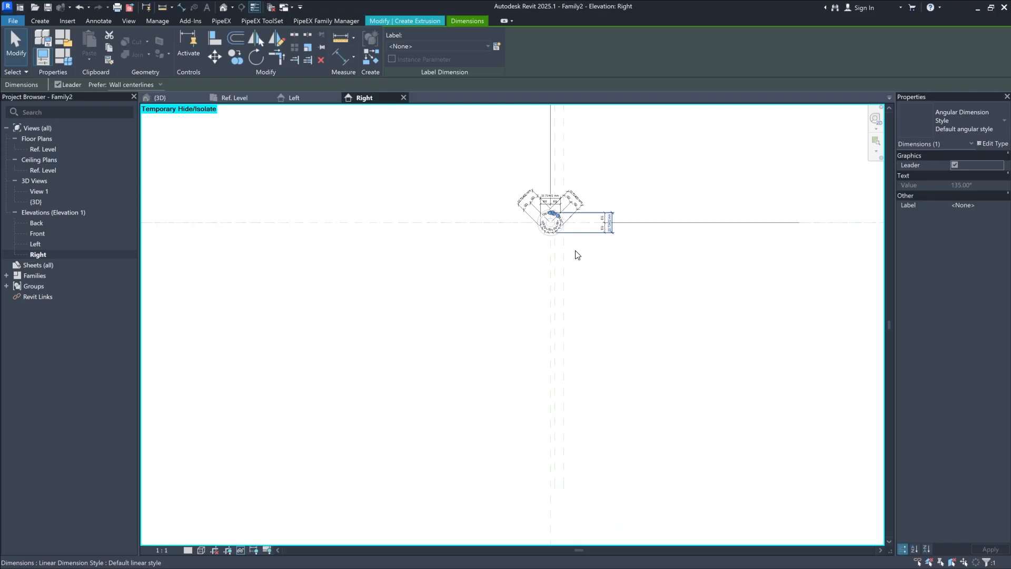
pyautogui.moveTo(596, 325); pyautogui.dragTo(566, 272, button='middle')
pyautogui.scroll(-3, 546, 258)
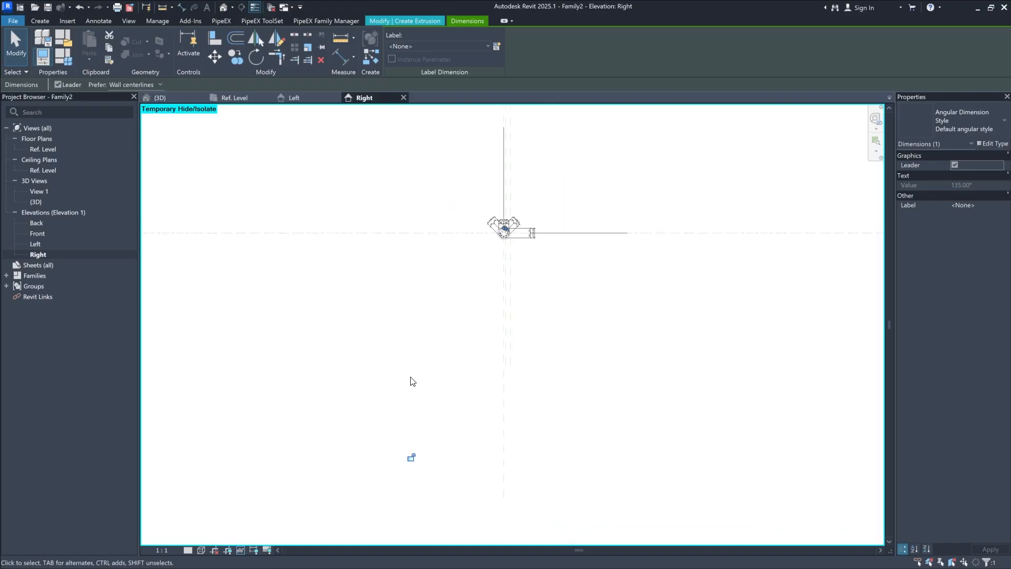
# Step: Lock the angular dimensions at the two corners of the octagon's right edge
pyautogui.scroll(8, 507, 238)
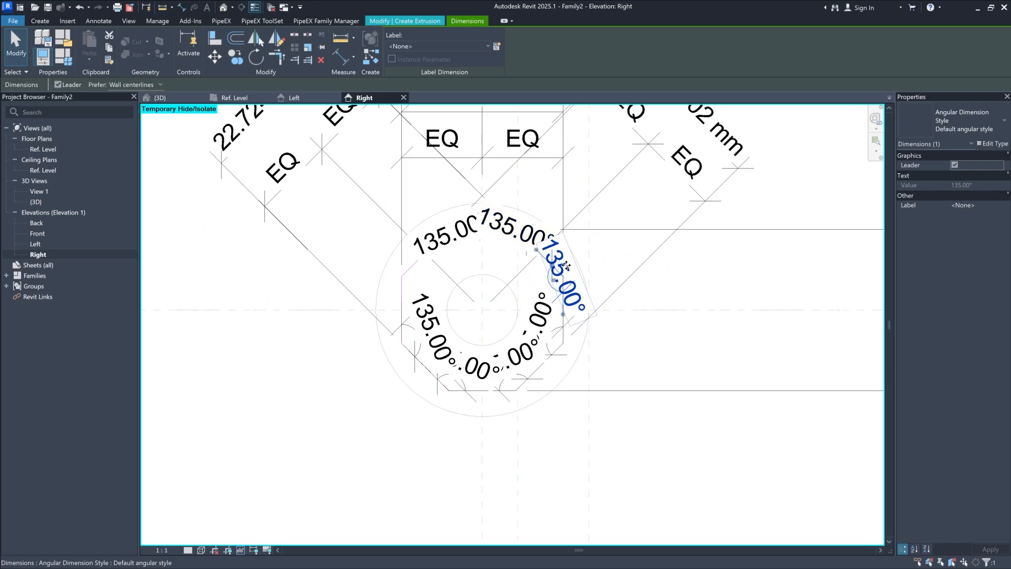
pyautogui.scroll(-8, 556, 273)
pyautogui.scroll(8, 566, 259)
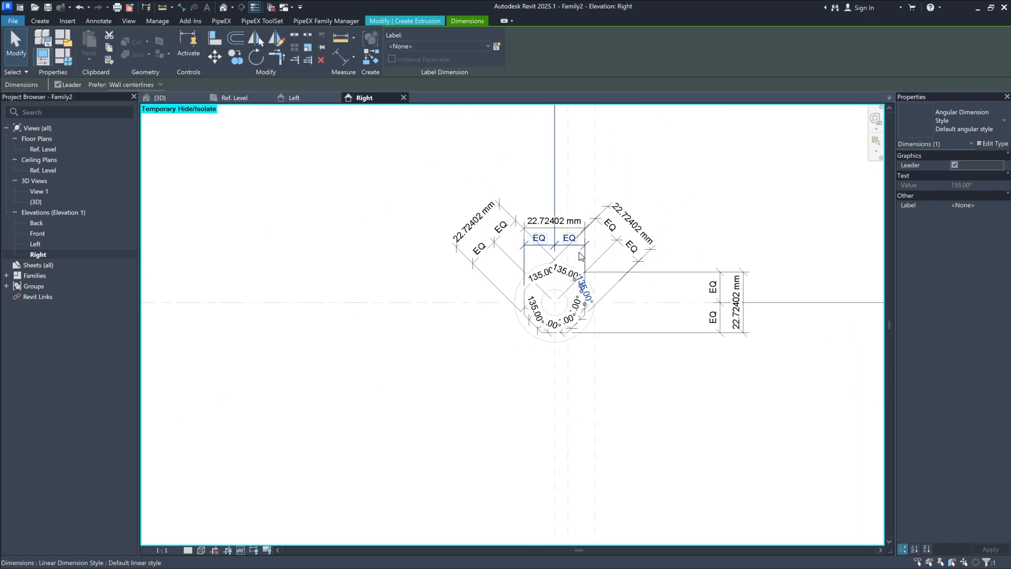
pyautogui.scroll(-8, 582, 332)
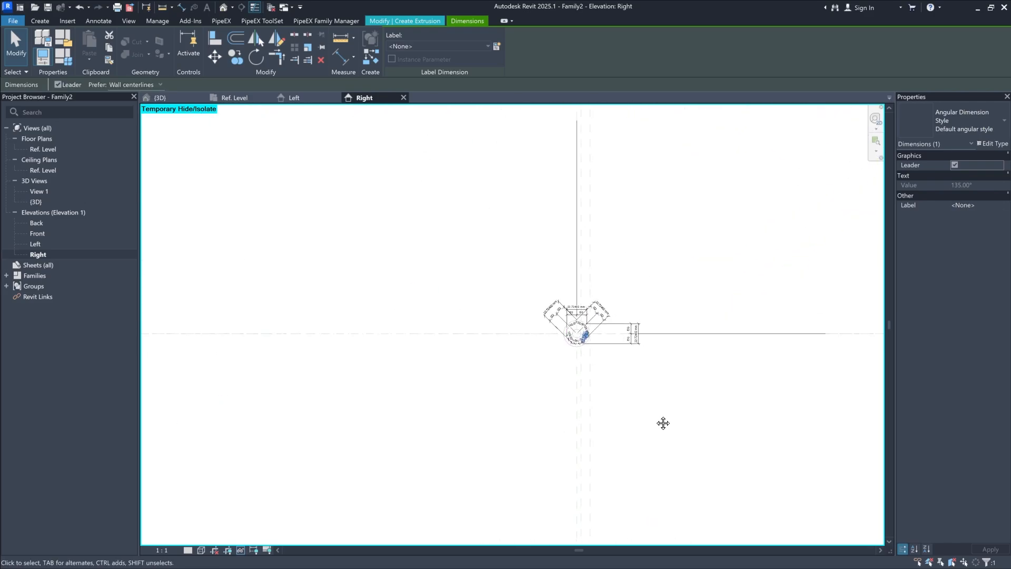
pyautogui.scroll(8, 479, 257)
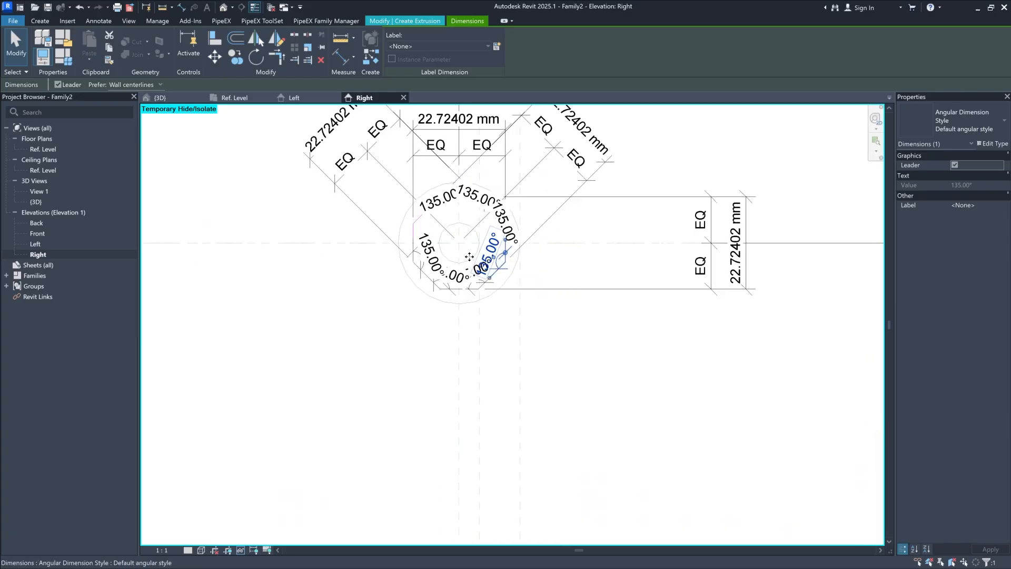
# Step: Lock the angular dimensions at the octagon's two bottom corners and at the lower corner of its left edge
pyautogui.scroll(-8, 495, 289)
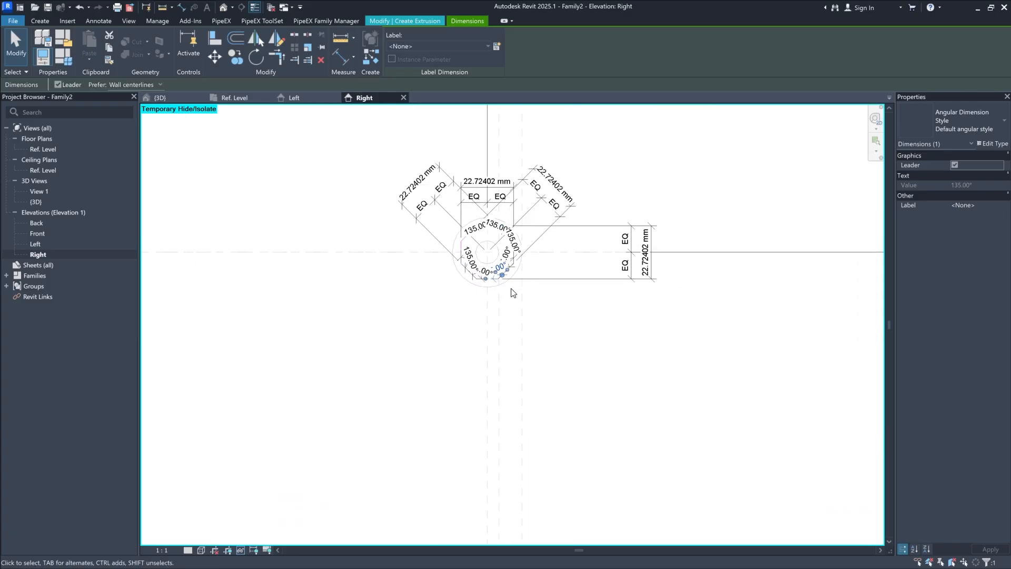
pyautogui.moveTo(514, 289); pyautogui.dragTo(584, 537, button='middle')
pyautogui.scroll(8, 498, 373)
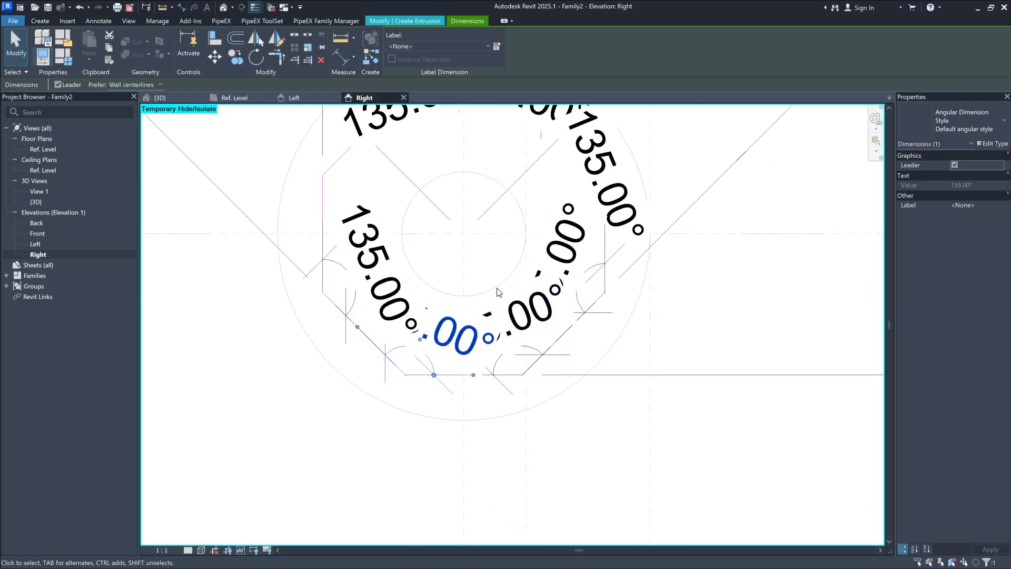
pyautogui.scroll(-8, 421, 393)
pyautogui.scroll(-2, 435, 405)
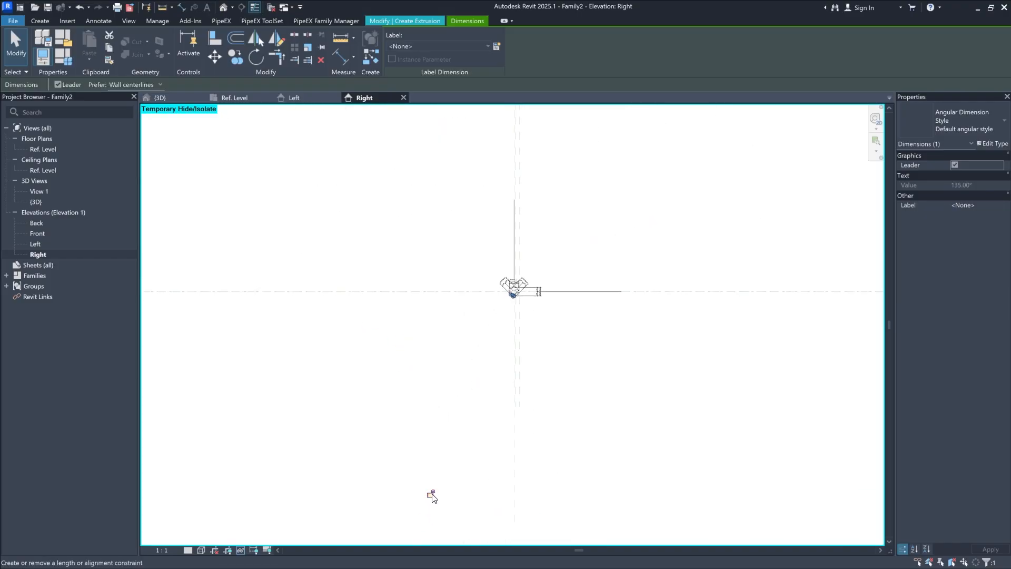
pyautogui.scroll(10, 513, 294)
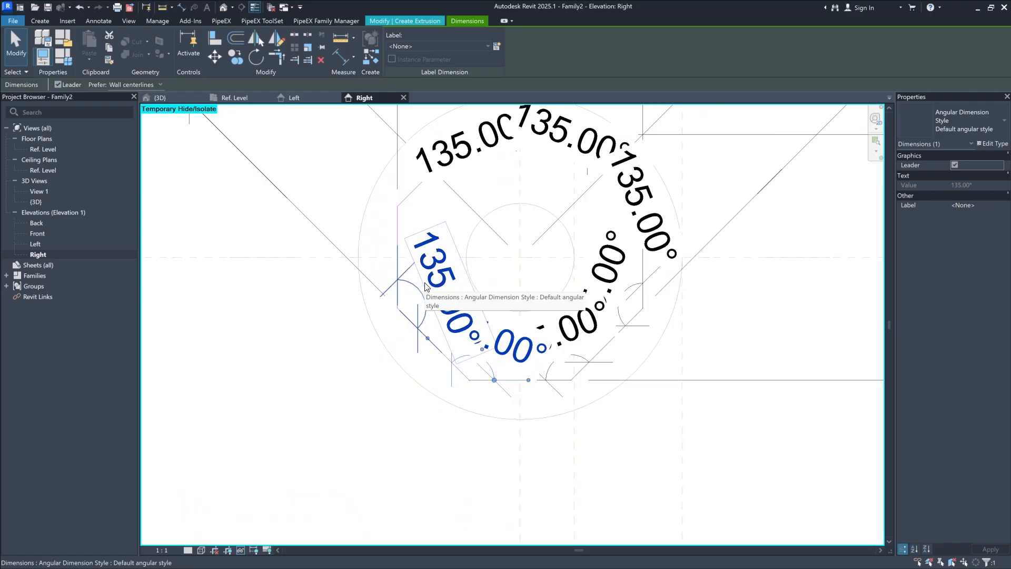
pyautogui.scroll(-8, 425, 286)
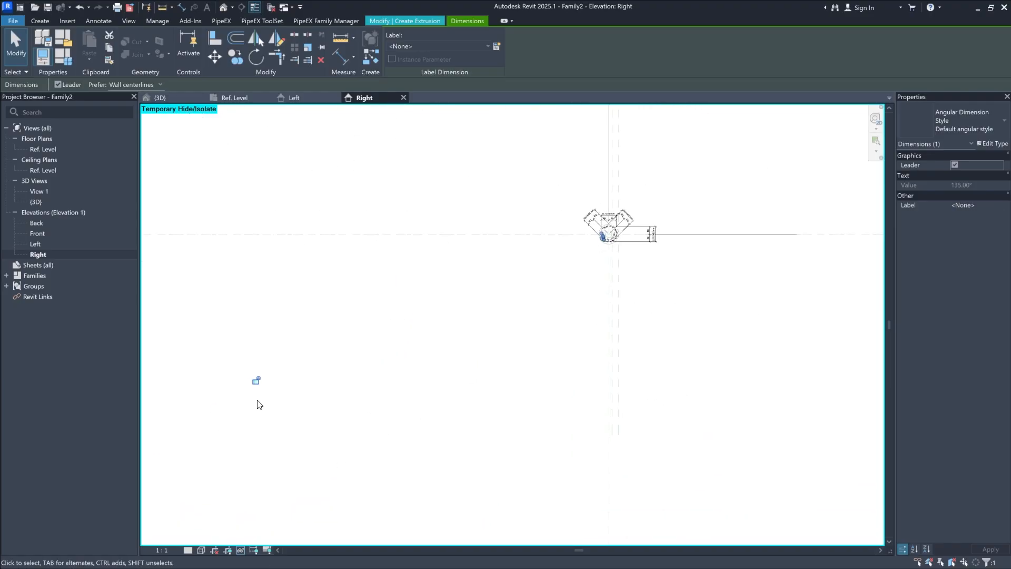
pyautogui.scroll(10, 610, 232)
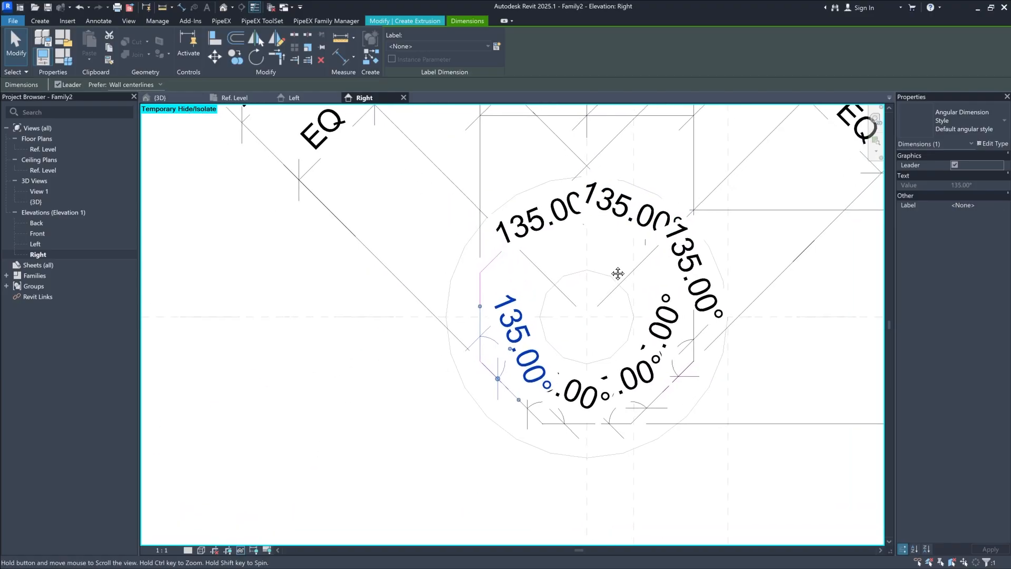
pyautogui.moveTo(617, 273); pyautogui.dragTo(603, 265, button='middle')
# Step: Sketch a circle of about 6.6 mm radius inside the octagon, centred on the reference plane intersection
pyautogui.click(395, 384)
pyautogui.click(522, 36)
pyautogui.moveTo(579, 303); pyautogui.dragTo(475, 258, button='middle')
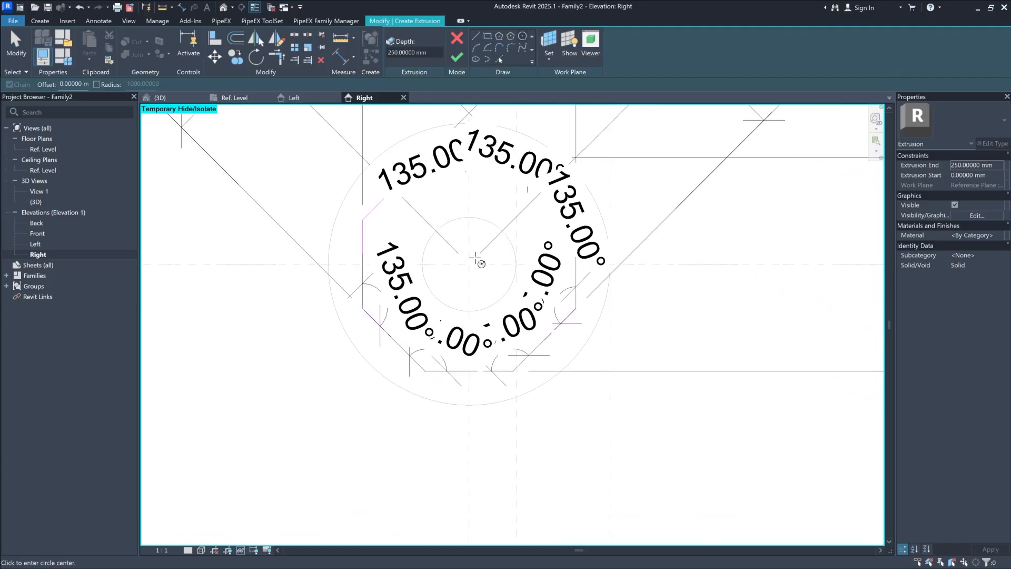
pyautogui.click(470, 263)
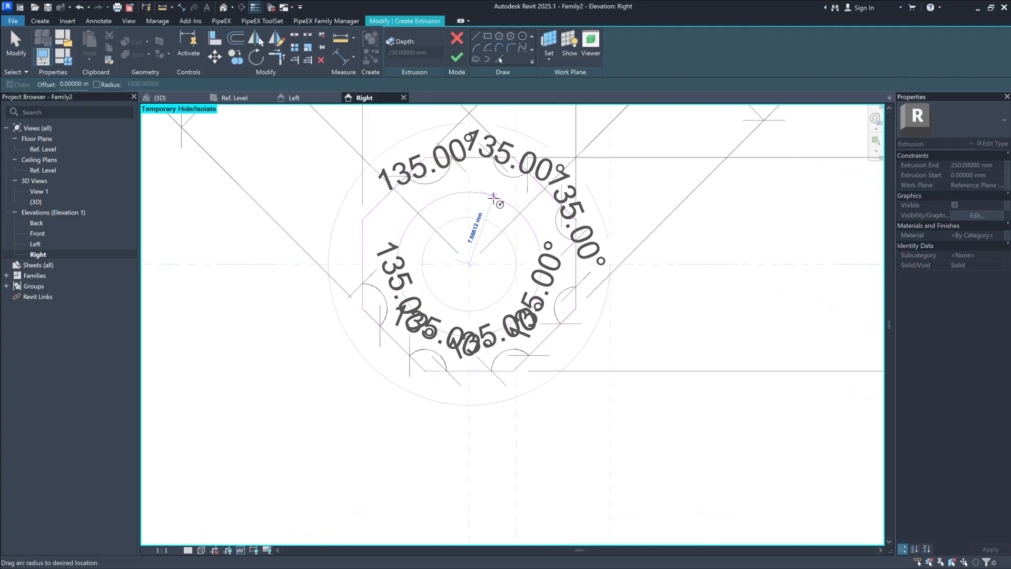
pyautogui.click(492, 205)
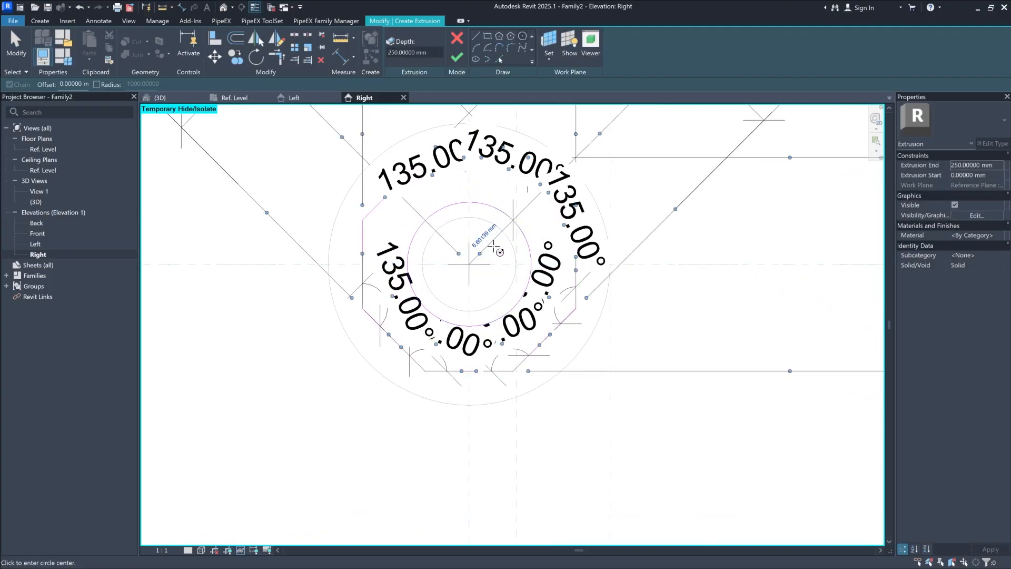
# Step: Make the circle's dimension permanent, change it to the Diameter style and label it with PiX_PPG_END2_DU
pyautogui.click(495, 248)
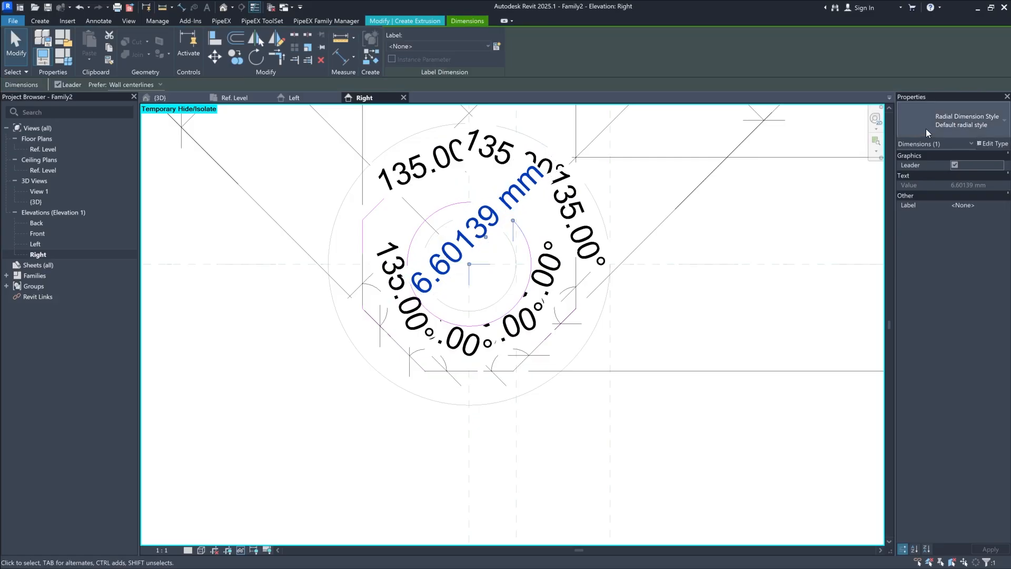
pyautogui.click(926, 128)
pyautogui.click(943, 174)
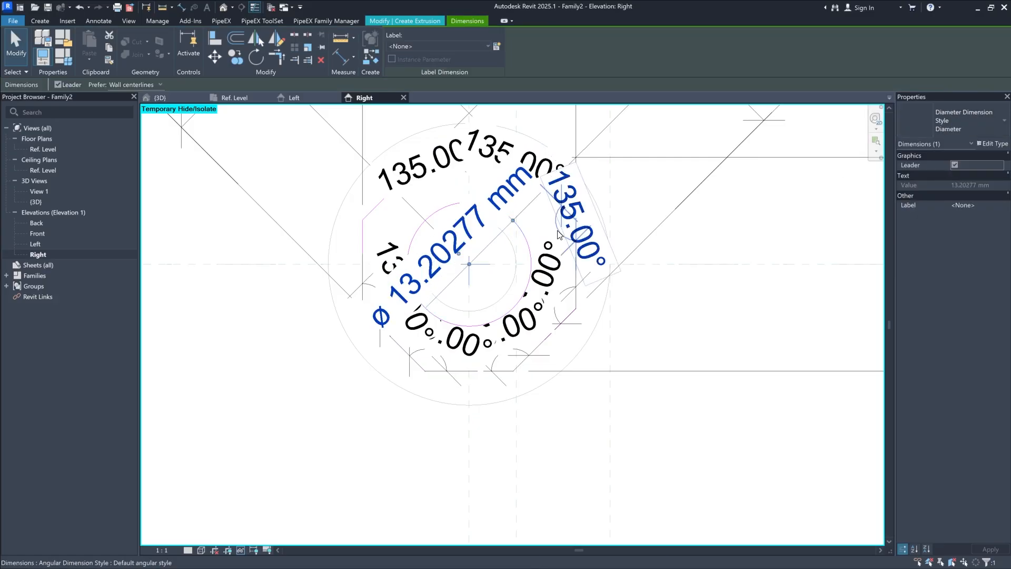
pyautogui.click(440, 46)
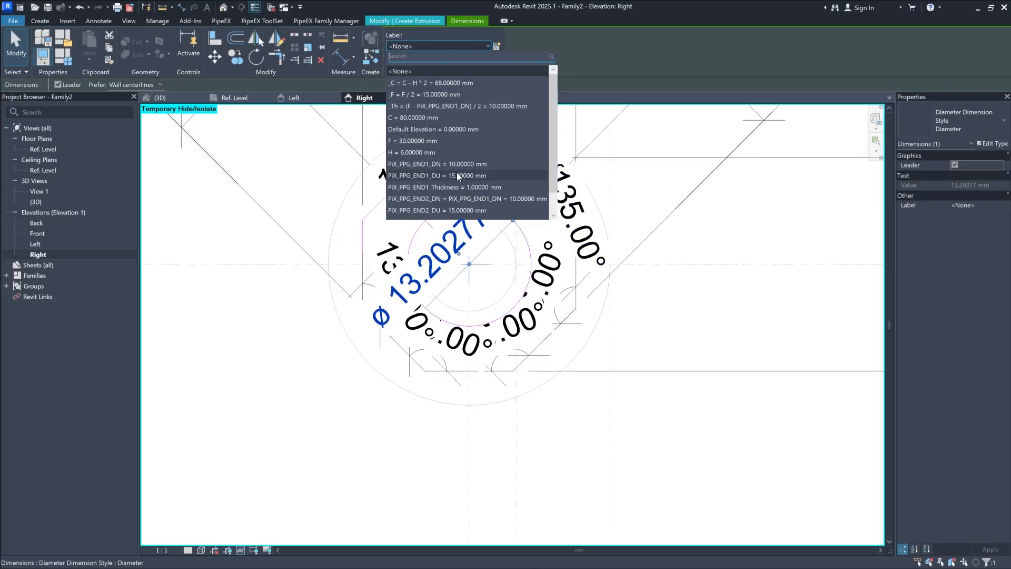
pyautogui.click(452, 211)
pyautogui.click(712, 318)
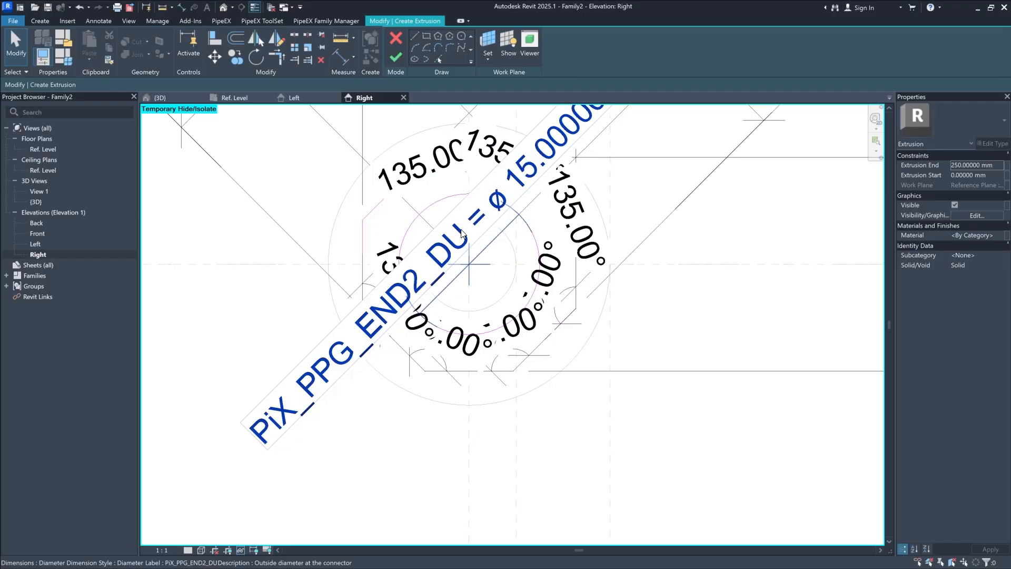
# Step: Label all four overall dimensions across the octagon with the SW parameter
pyautogui.scroll(-5, 448, 334)
pyautogui.scroll(1, 512, 255)
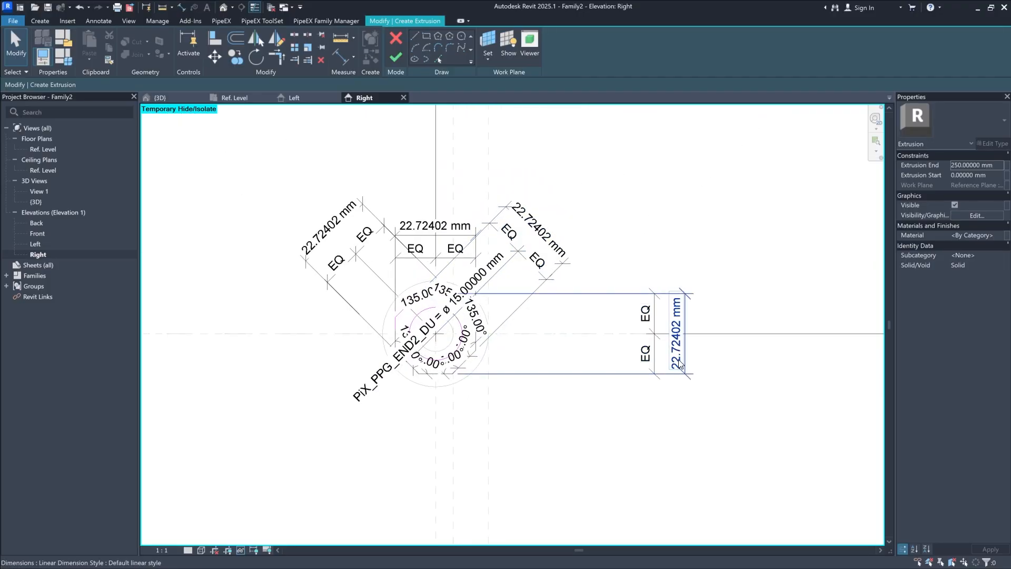
pyautogui.click(676, 337)
pyautogui.keyDown('ctrl'); pyautogui.click(539, 226); pyautogui.keyUp('ctrl')
pyautogui.keyDown('ctrl'); pyautogui.click(451, 226); pyautogui.keyUp('ctrl')
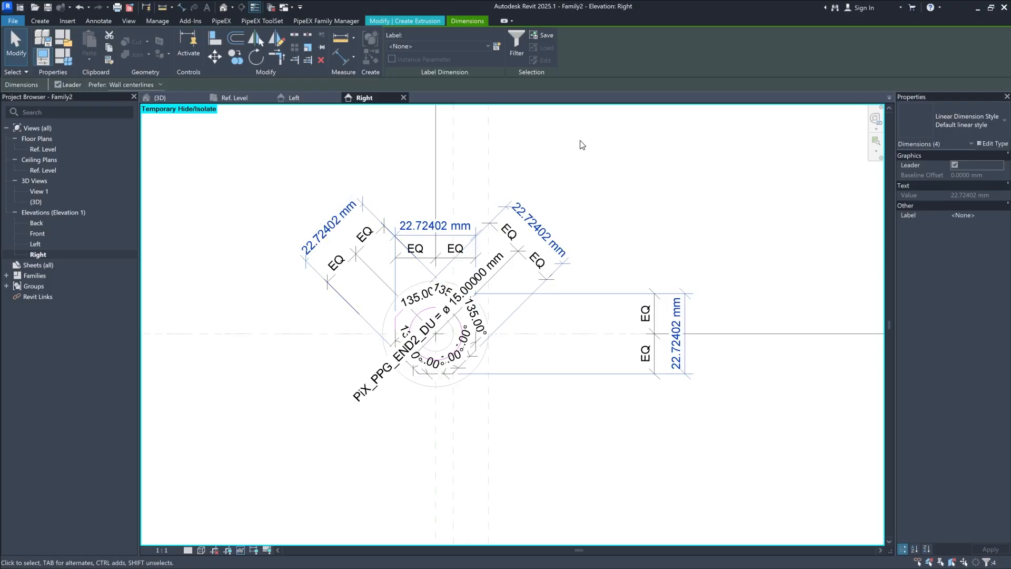
pyautogui.click(472, 51)
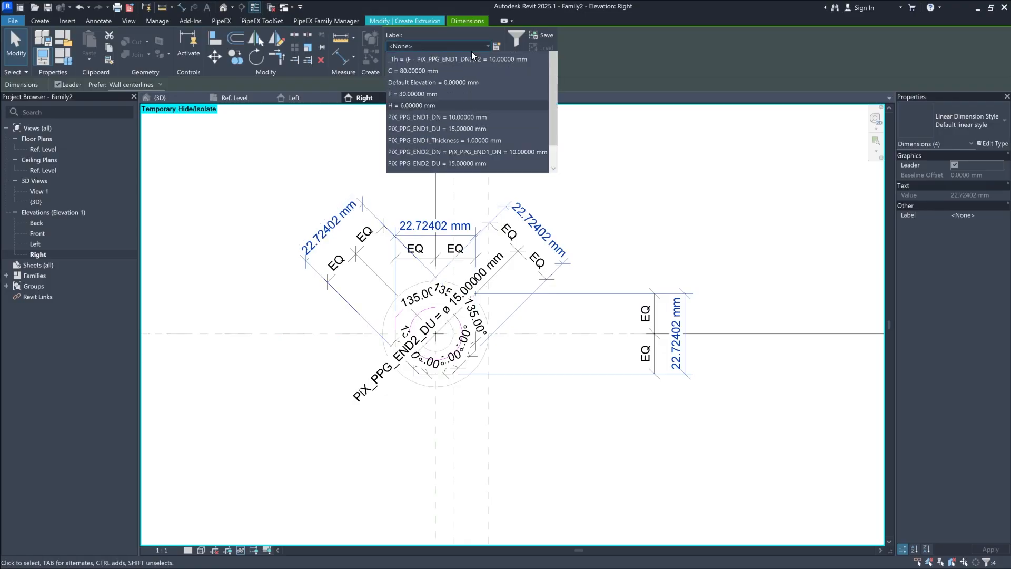
pyautogui.click(399, 210)
pyautogui.click(622, 204)
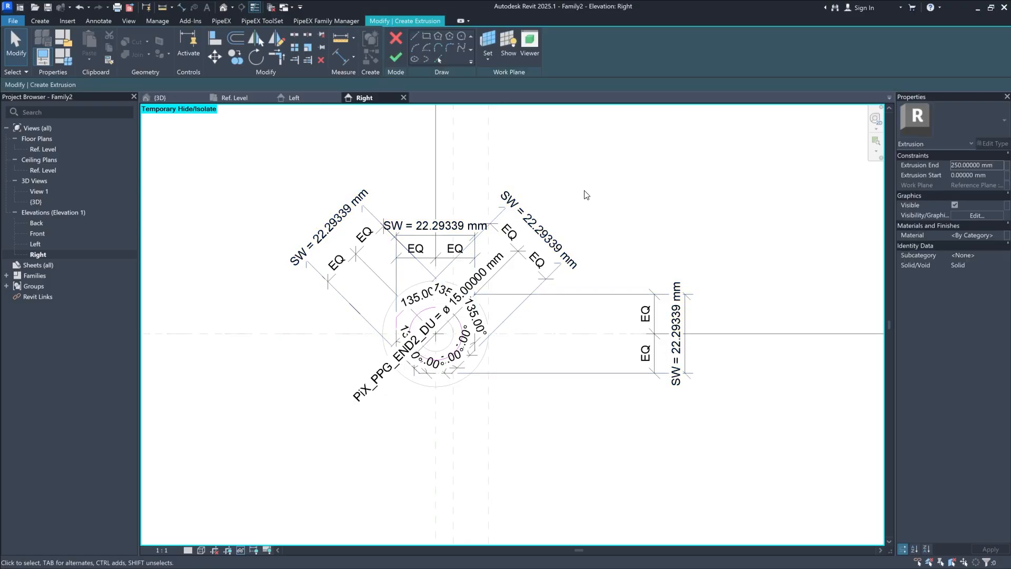
# Step: Finish the octagonal extrusion sketch and show the family in the 3D view
pyautogui.moveTo(566, 163); pyautogui.dragTo(595, 177, button='middle')
pyautogui.scroll(1, 589, 174)
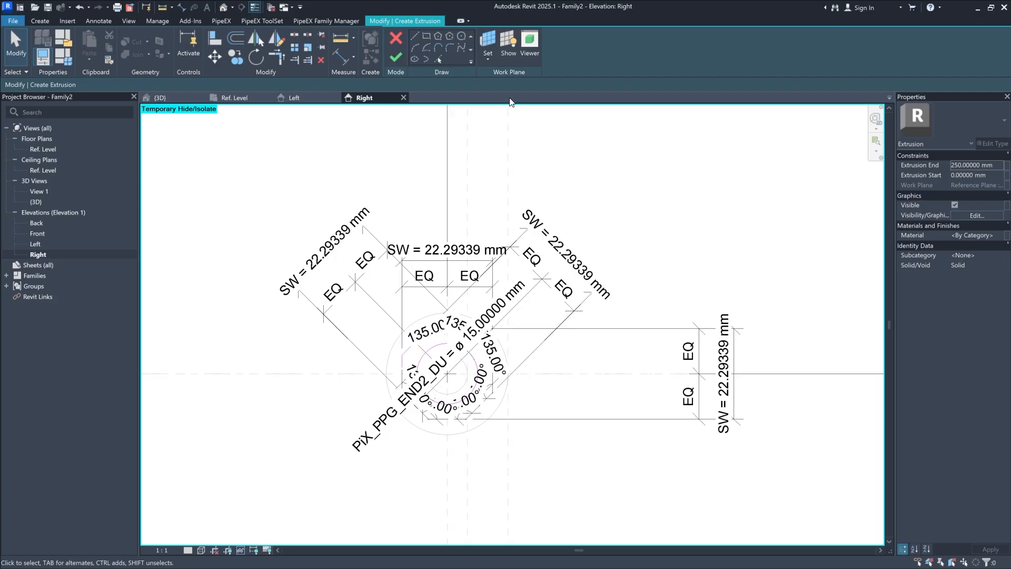
pyautogui.click(397, 56)
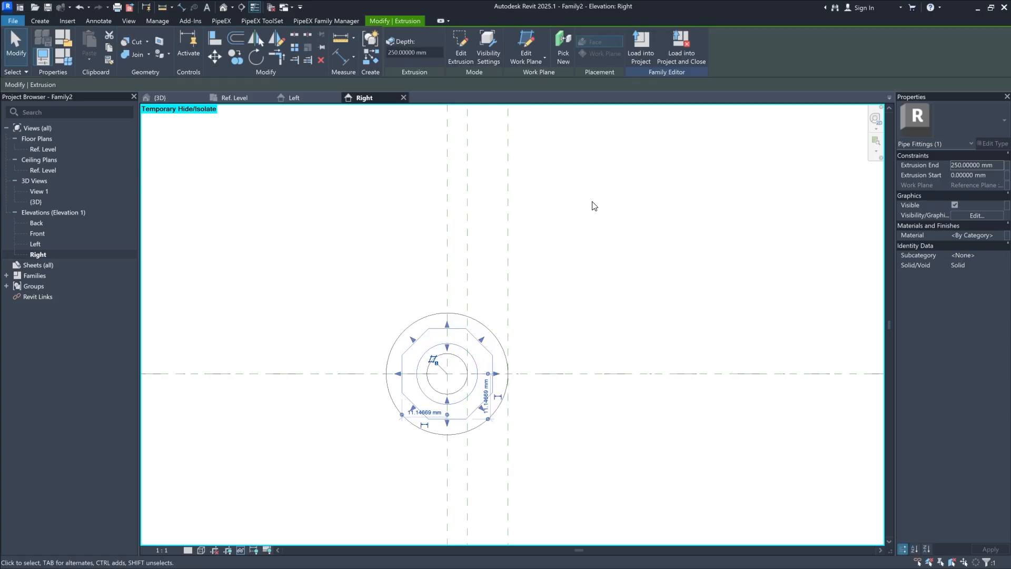
pyautogui.click(572, 284)
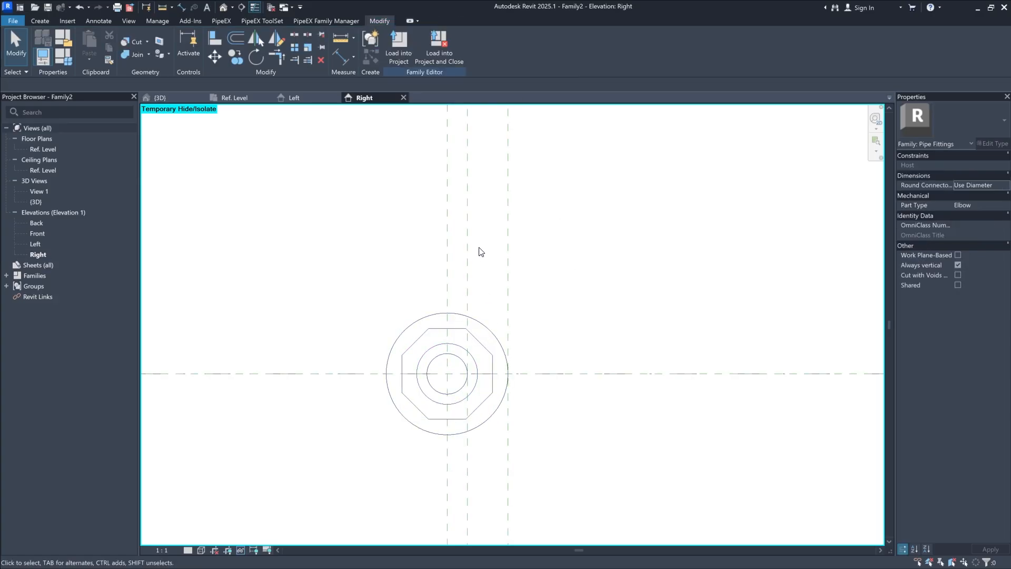
pyautogui.click(224, 8)
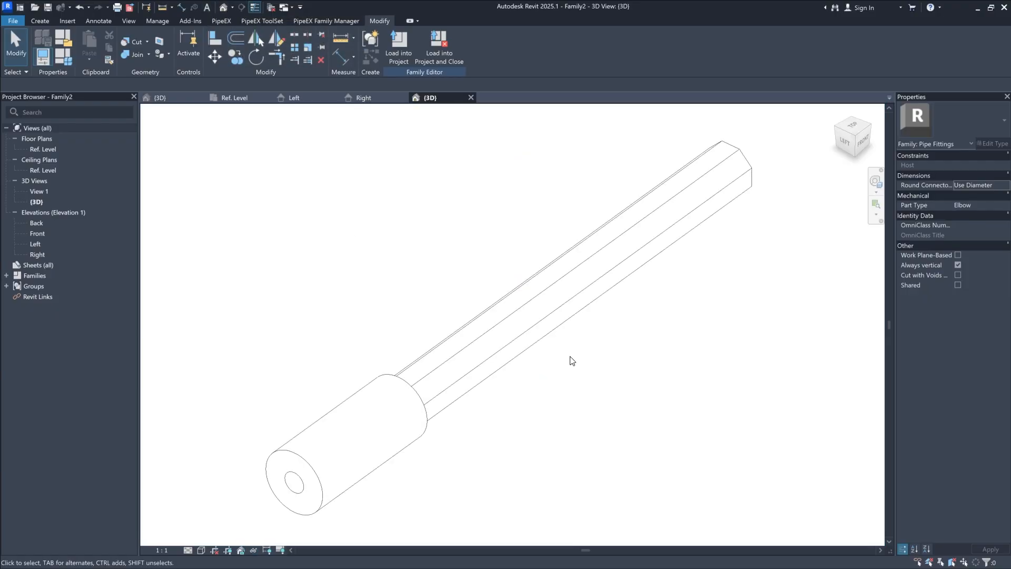
# Step: In the Ref. Level plan, stretch the new octagonal extrusion's ends to about -85.9 mm start and -54.8 mm end, beside the body
pyautogui.click(237, 102)
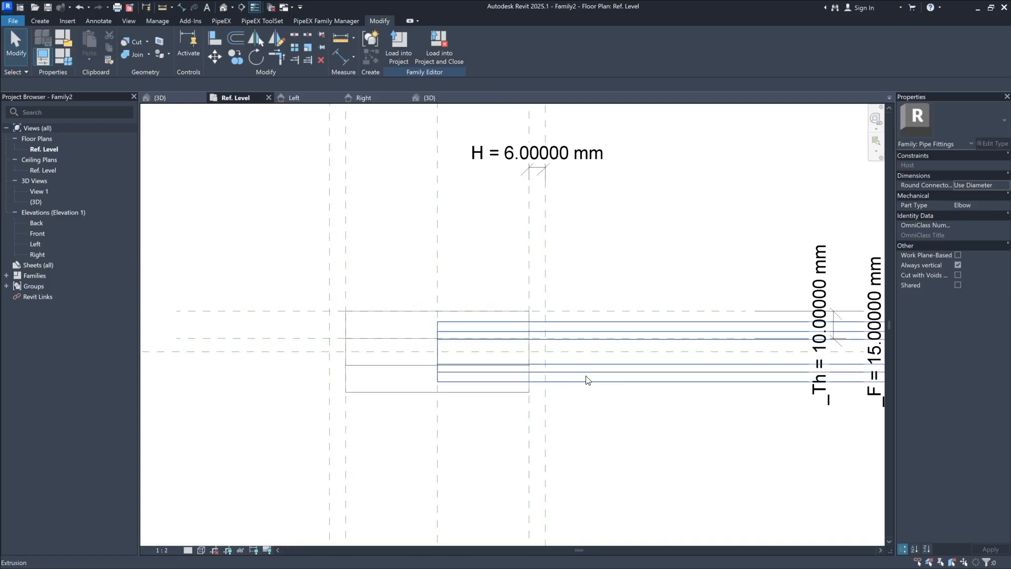
pyautogui.click(648, 337)
pyautogui.scroll(-1, 604, 337)
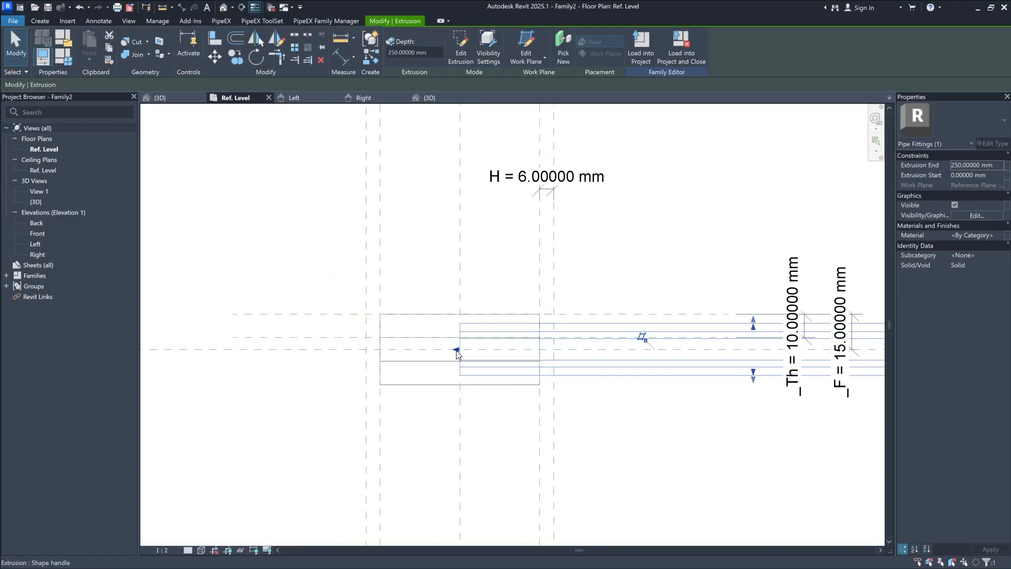
pyautogui.moveTo(456, 353); pyautogui.dragTo(255, 352)
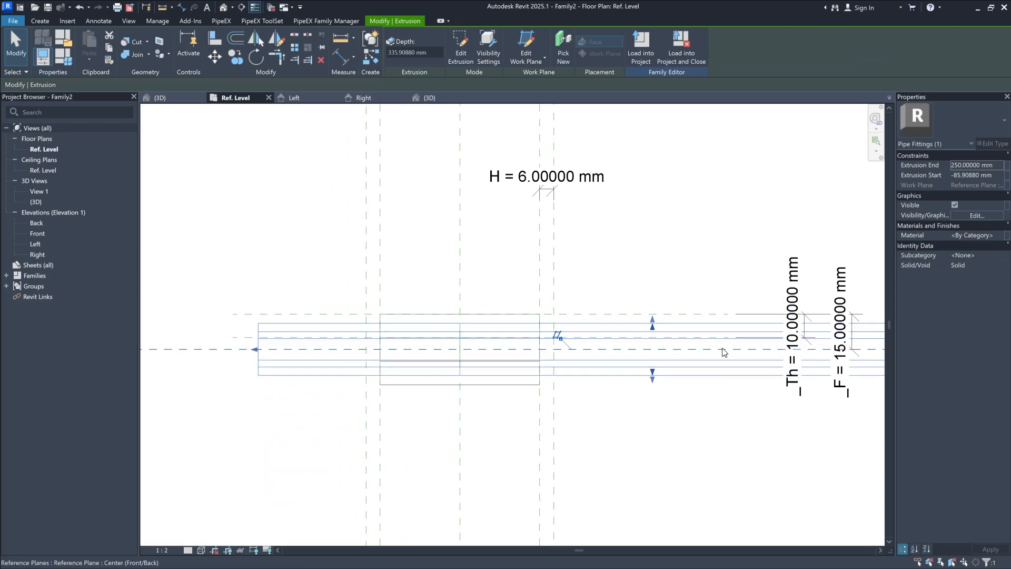
pyautogui.scroll(-3, 723, 352)
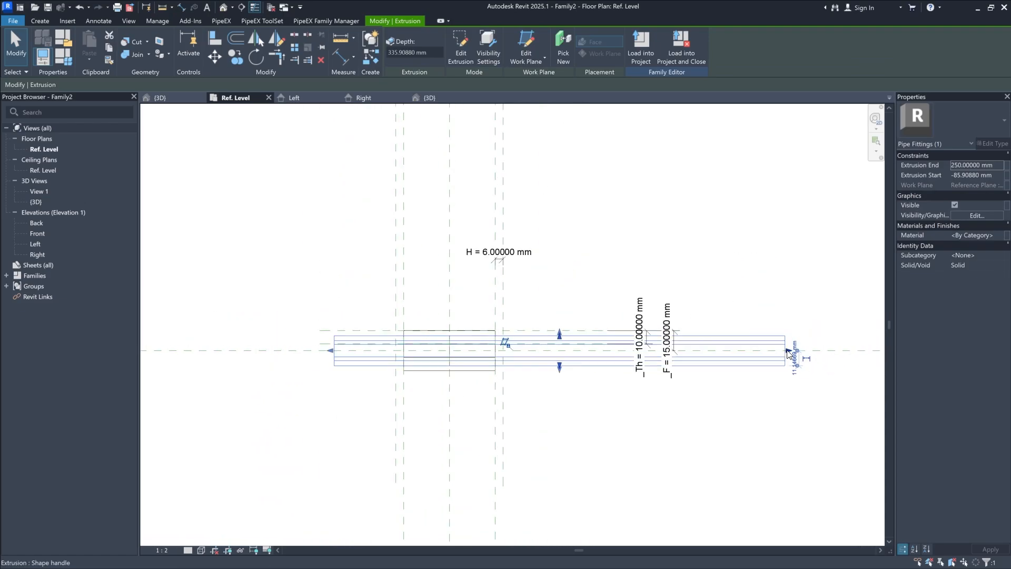
pyautogui.moveTo(788, 352); pyautogui.dragTo(376, 355)
pyautogui.scroll(5, 386, 343)
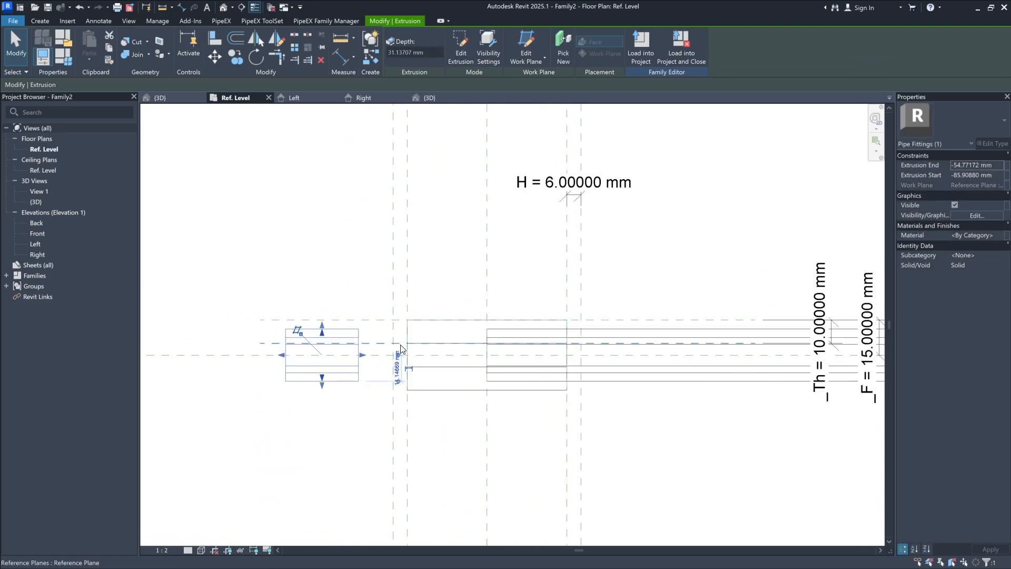
# Step: Align both ends of the new octagonal extrusion to the inner and outer reference planes at the body's adjacent end, and lock them
pyautogui.moveTo(406, 306); pyautogui.dragTo(433, 288, button='middle')
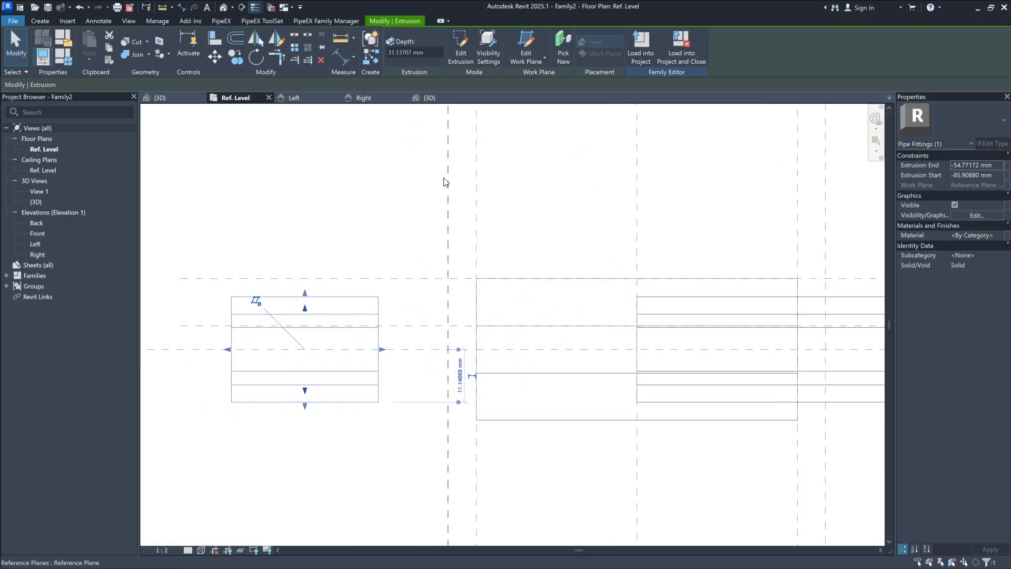
pyautogui.click(433, 188)
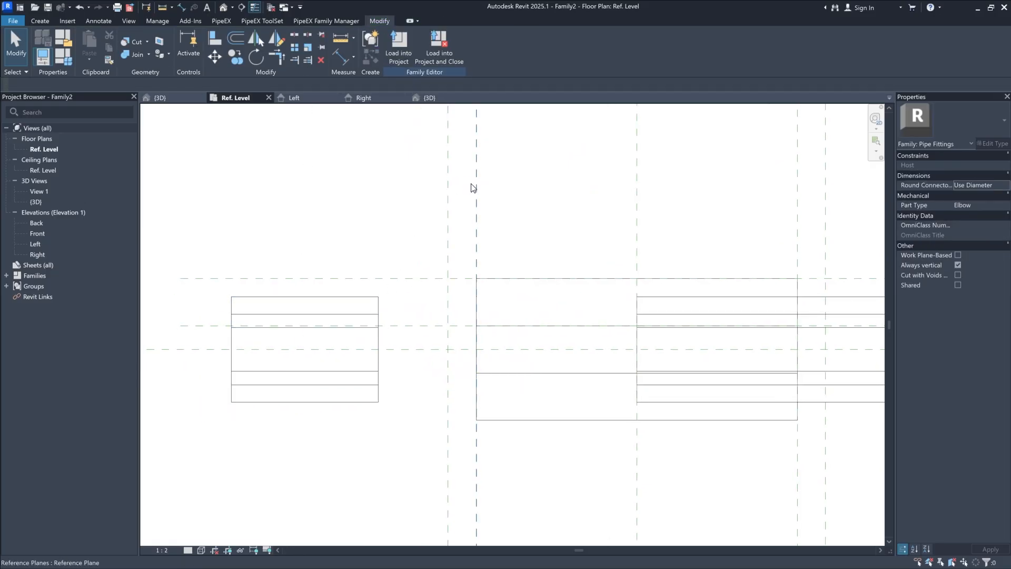
pyautogui.click(214, 38)
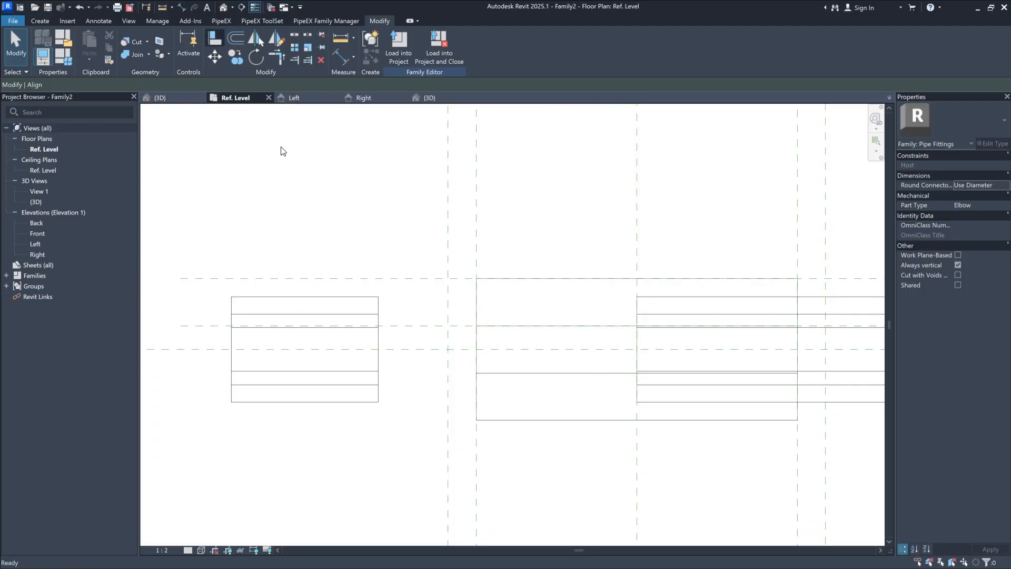
pyautogui.click(477, 229)
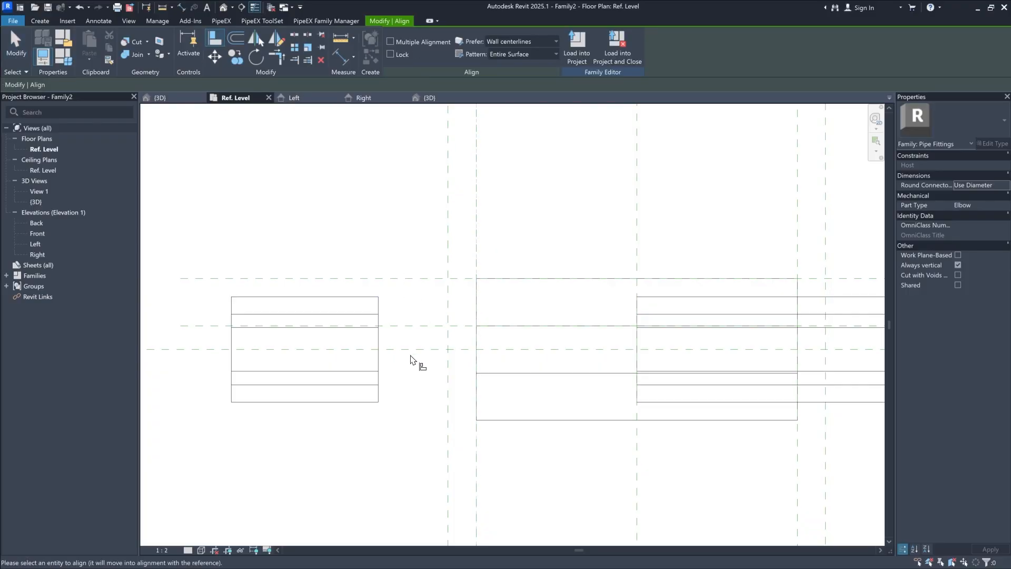
pyautogui.click(379, 365)
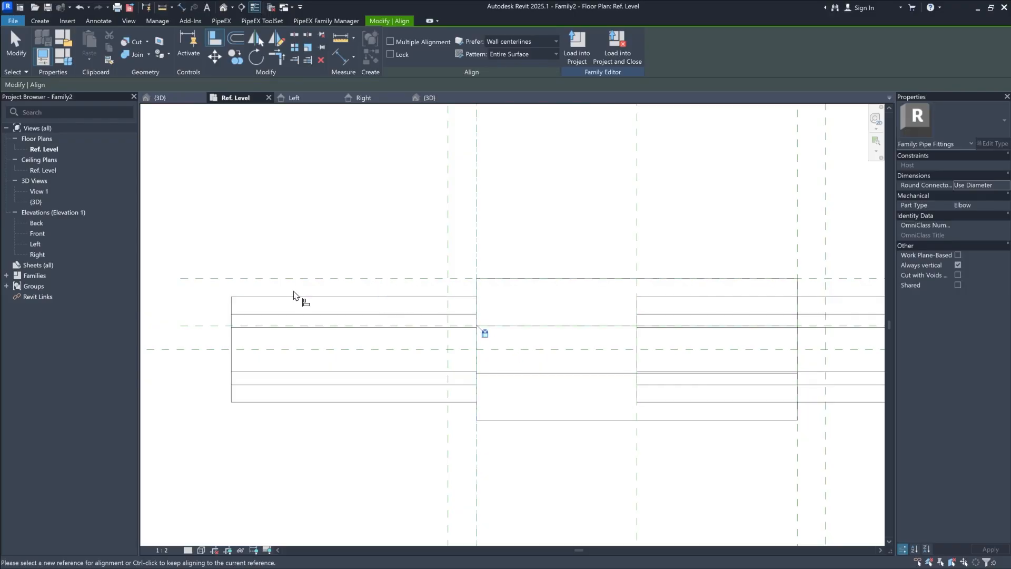
pyautogui.click(448, 218)
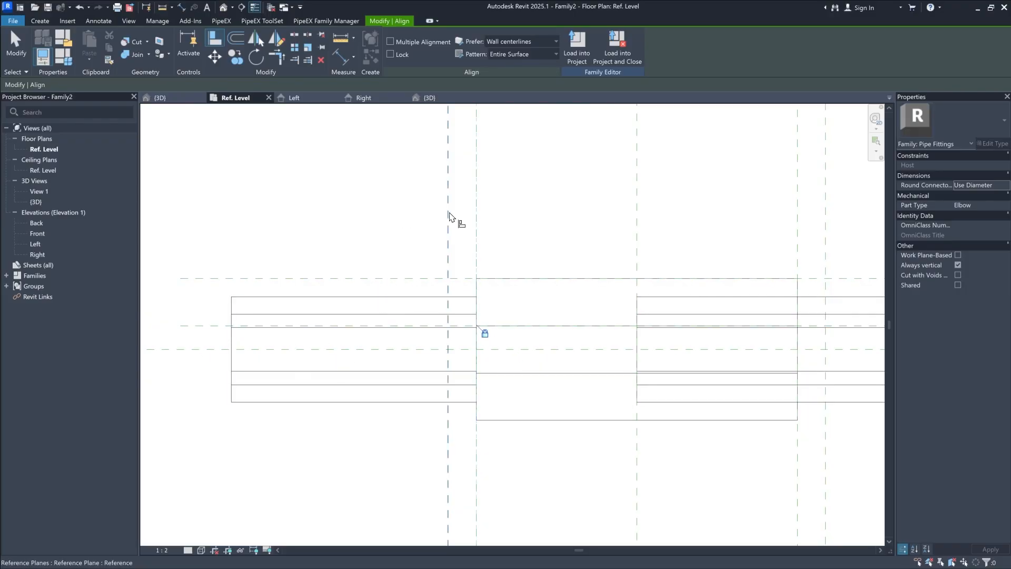
pyautogui.click(235, 359)
pyautogui.click(441, 317)
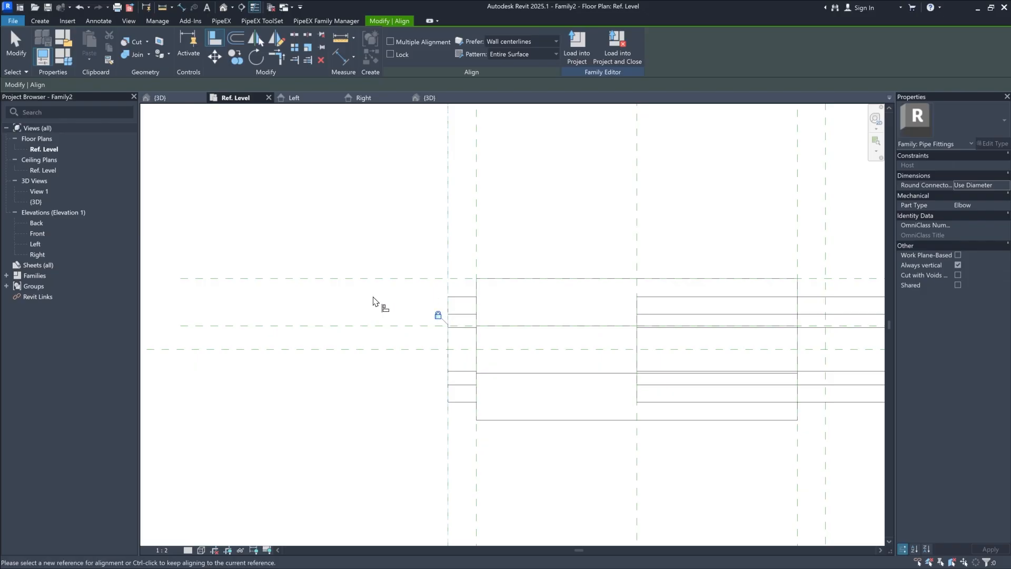
# Step: Stretch the start of the 250 mm octagonal extrusion at the body's other end to about 15.4 mm
pyautogui.scroll(-2, 565, 353)
pyautogui.moveTo(565, 352); pyautogui.dragTo(342, 358, button='middle')
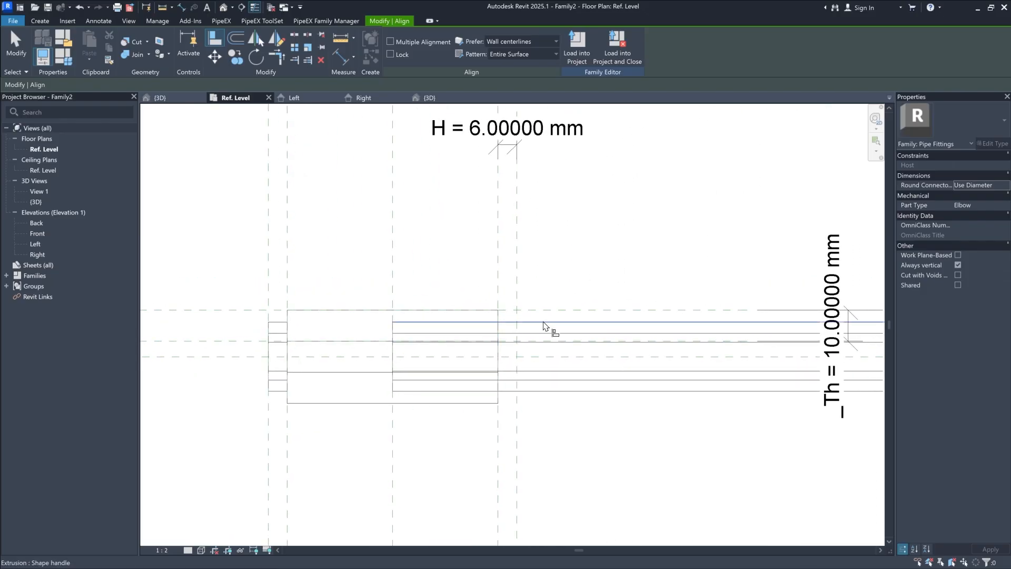
pyautogui.moveTo(528, 320); pyautogui.dragTo(501, 305, button='middle')
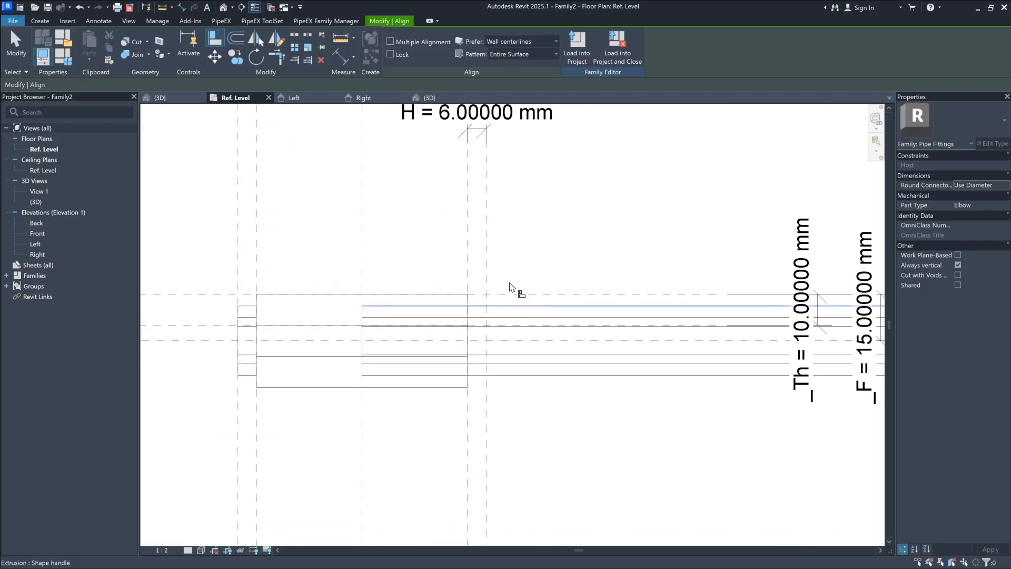
pyautogui.press('Escape')
pyautogui.press('Escape')
pyautogui.click(403, 308)
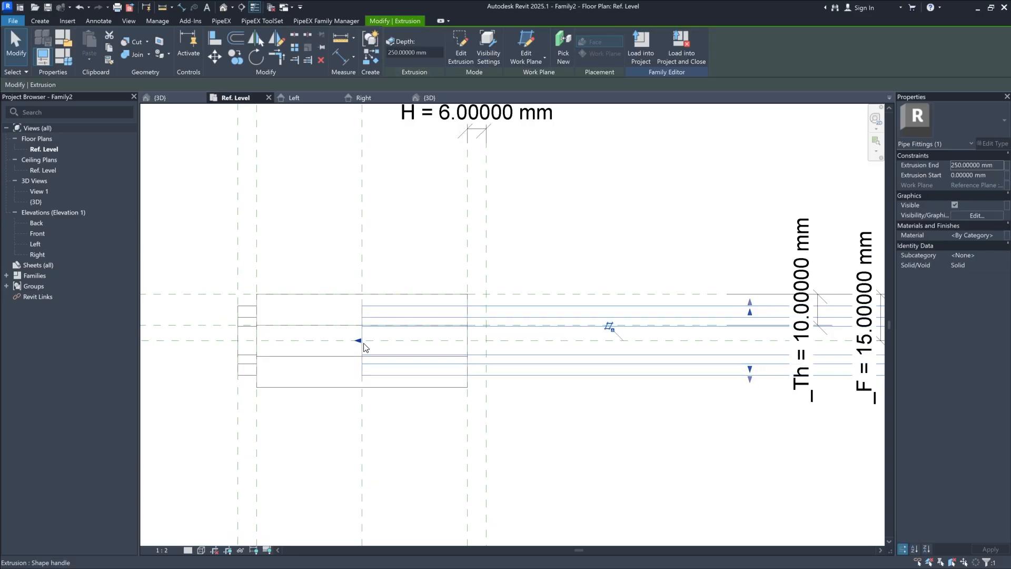
pyautogui.moveTo(360, 341); pyautogui.dragTo(408, 345)
pyautogui.scroll(-3, 408, 345)
pyautogui.scroll(4, 462, 370)
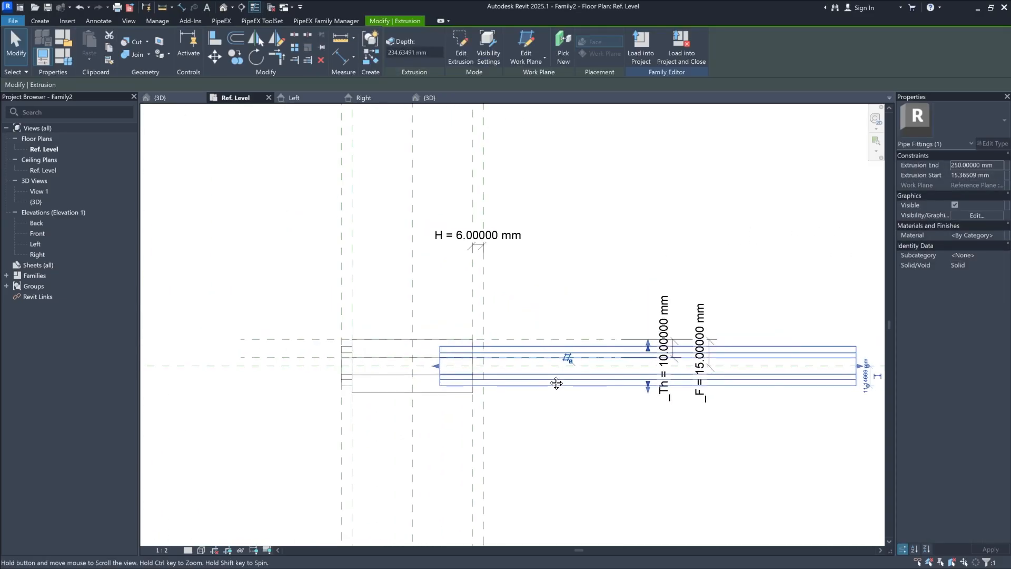
pyautogui.scroll(2, 462, 370)
# Step: Align the long octagonal extrusion's start face to the reference plane at the body's end and lock it
pyautogui.click(465, 188)
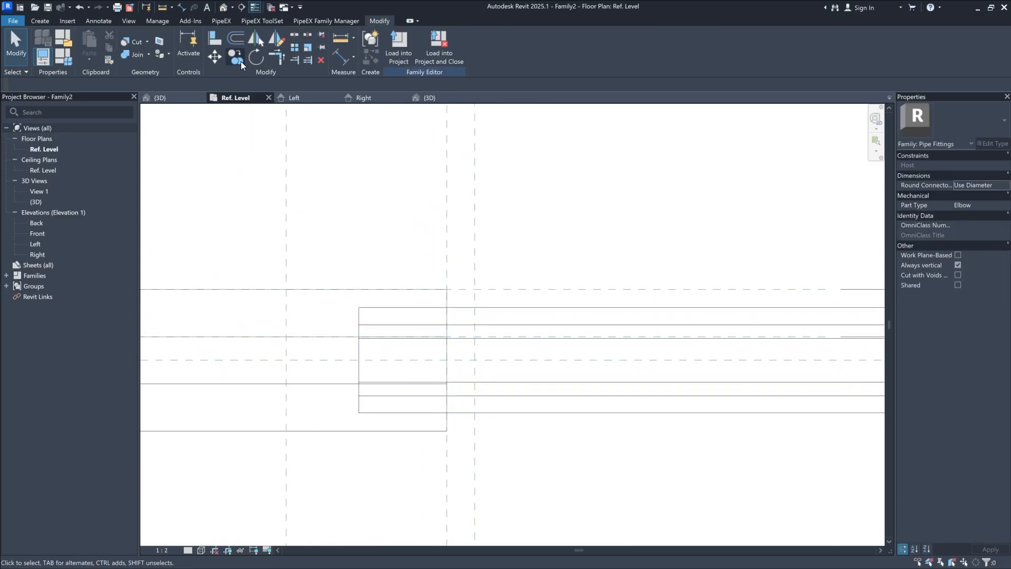
pyautogui.click(215, 38)
pyautogui.click(446, 244)
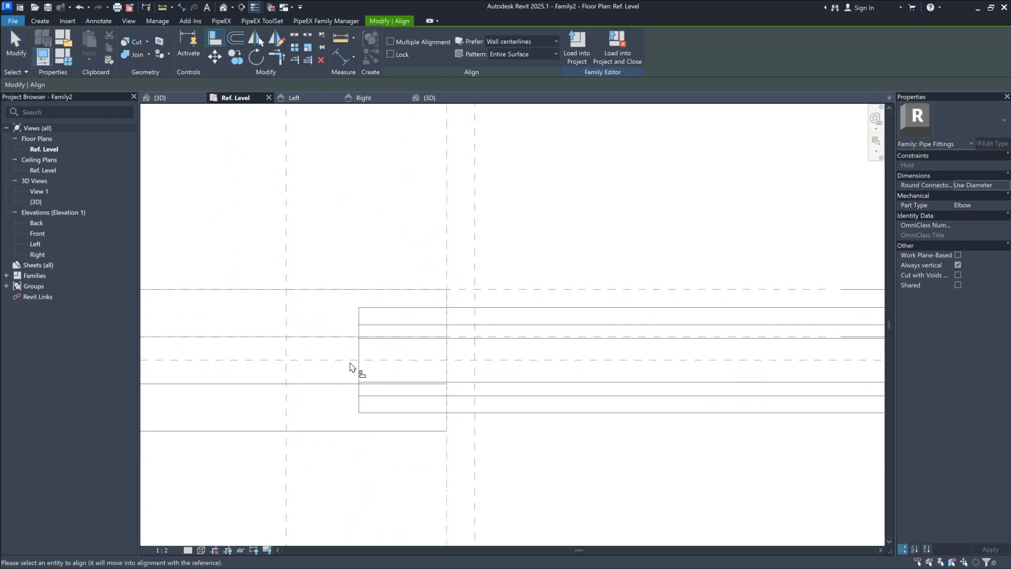
pyautogui.click(359, 370)
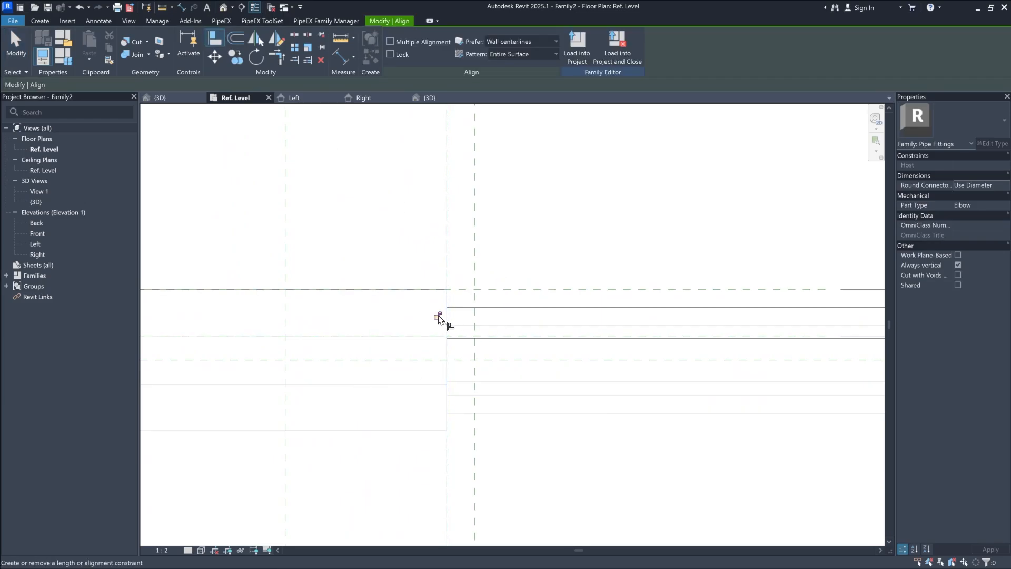
pyautogui.click(437, 317)
# Step: Align the long octagonal extrusion's far face to the outer reference plane of the H offset and lock it
pyautogui.scroll(-4, 369, 347)
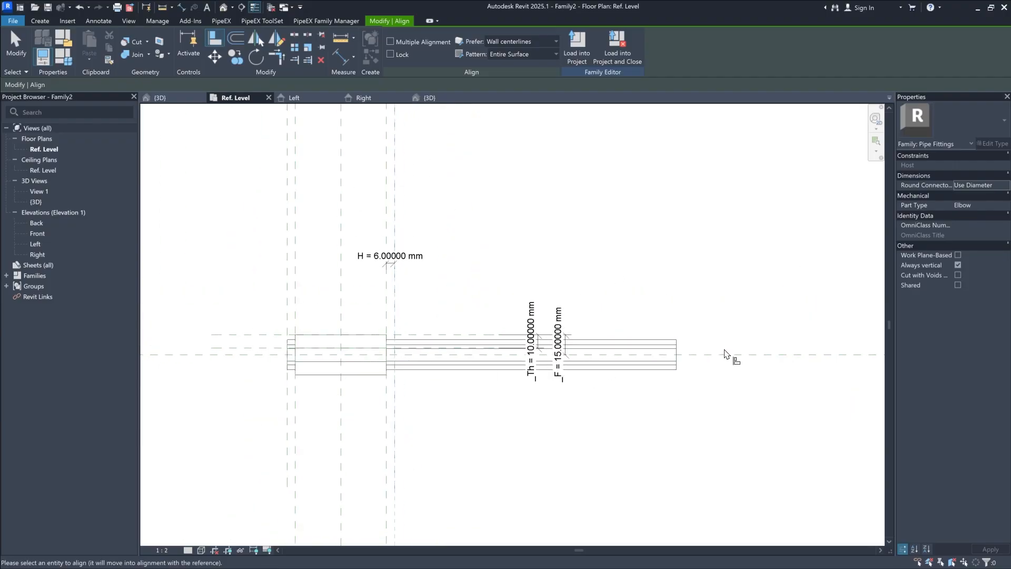
pyautogui.scroll(3, 679, 360)
pyautogui.click(681, 361)
pyautogui.scroll(-4, 515, 350)
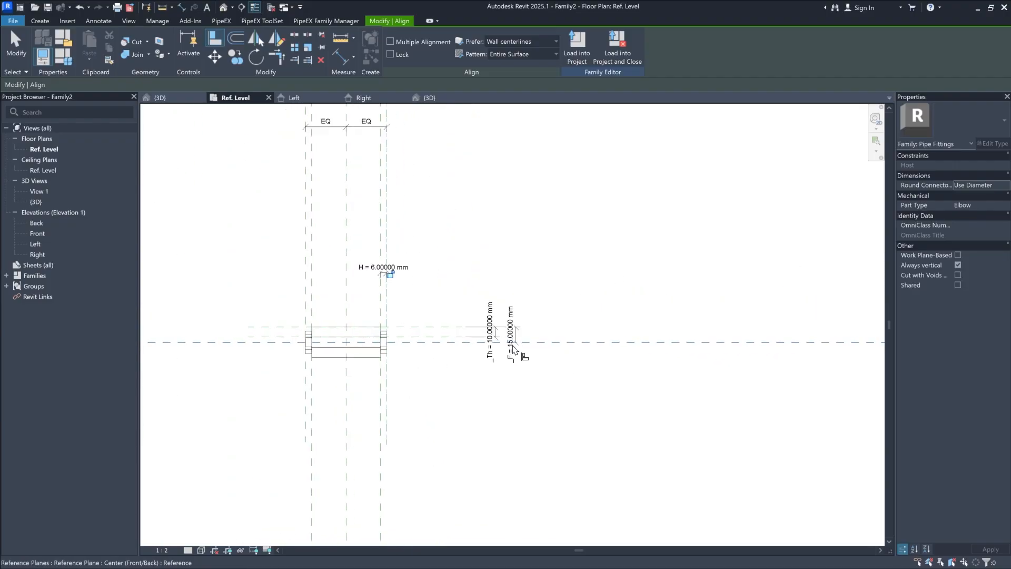
pyautogui.scroll(4, 421, 304)
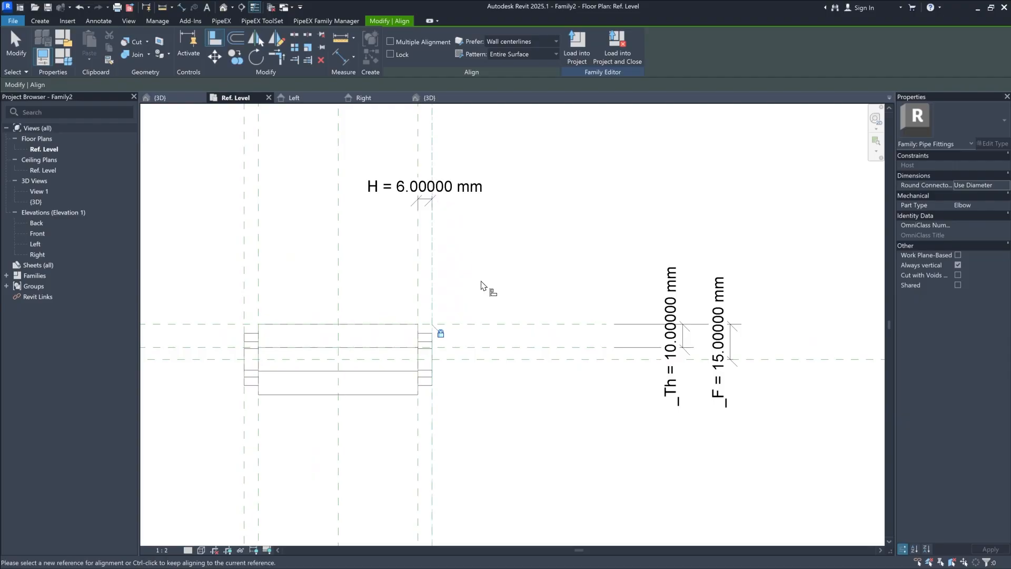
pyautogui.press('Escape')
pyautogui.moveTo(481, 283); pyautogui.dragTo(561, 310, button='middle')
# Step: Show the fitting in the 3D view with the Shaded visual style and inspect both octagonal ends
pyautogui.click(435, 99)
pyautogui.moveTo(425, 390); pyautogui.dragTo(537, 309, button='middle')
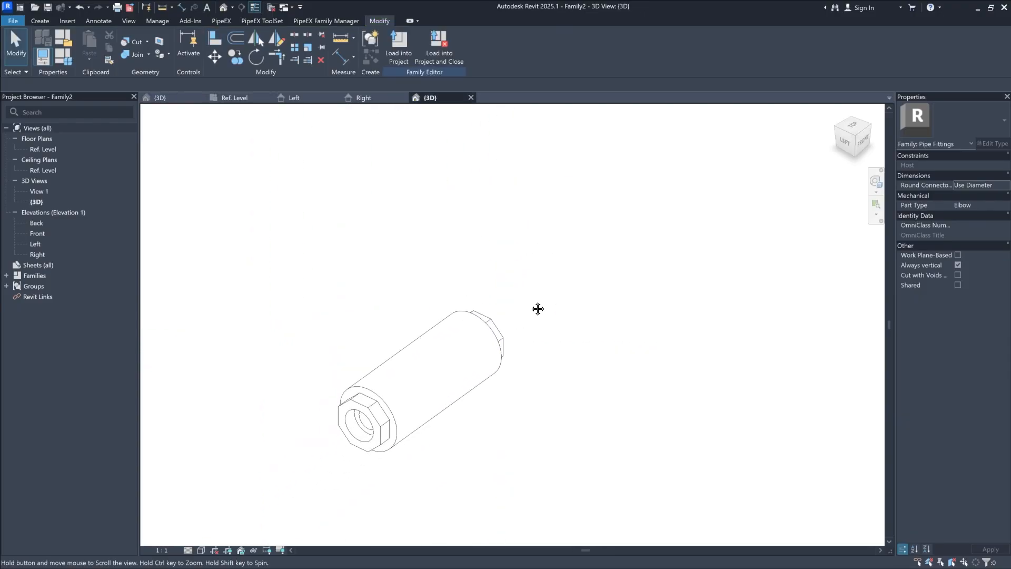
pyautogui.click(201, 550)
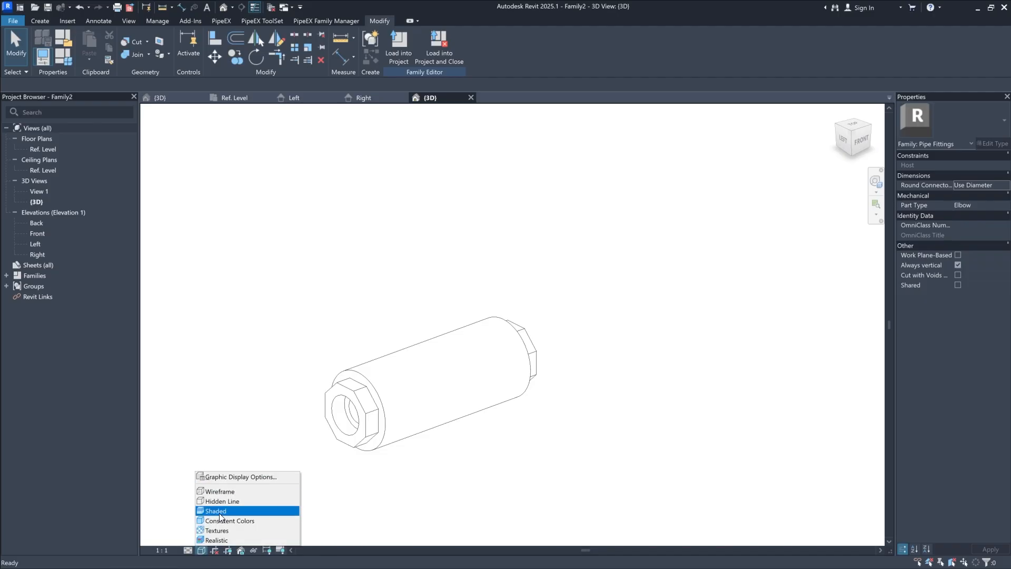
pyautogui.click(220, 510)
pyautogui.scroll(2, 465, 306)
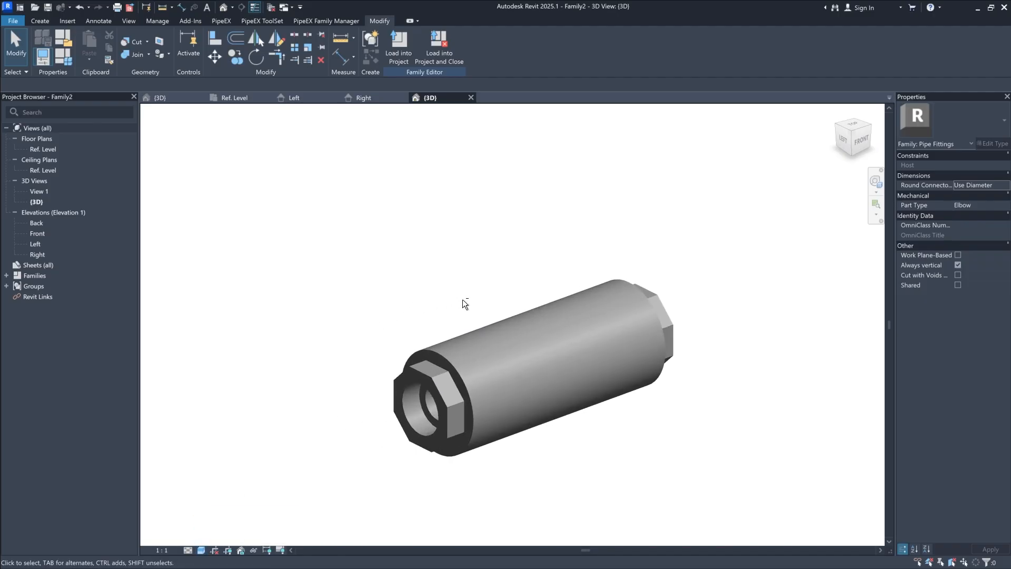
pyautogui.keyDown('shift'); pyautogui.moveTo(464, 302); pyautogui.dragTo(479, 272, button='middle'); pyautogui.keyUp('shift')
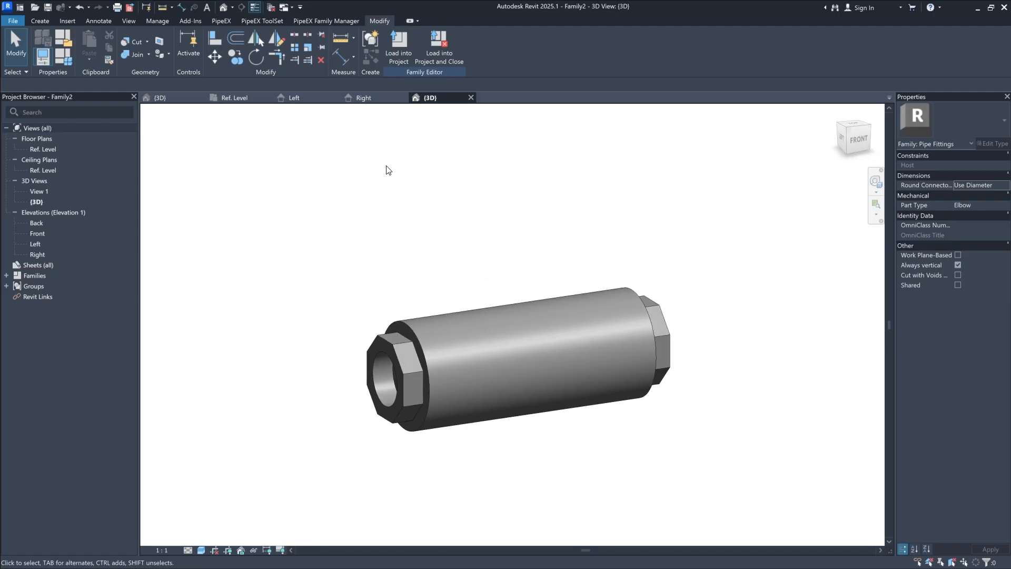
# Step: In the Ref. Level plan, start an extrusion and sketch a circle of about 7.9 mm radius at the center planes' intersection
pyautogui.click(232, 98)
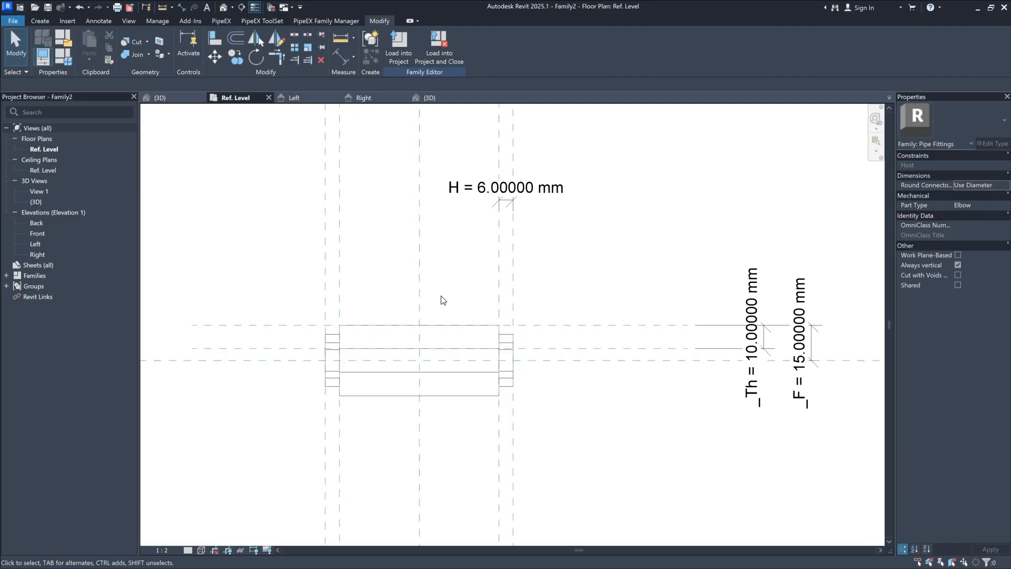
pyautogui.scroll(1, 443, 300)
pyautogui.moveTo(475, 303); pyautogui.dragTo(487, 333, button='middle')
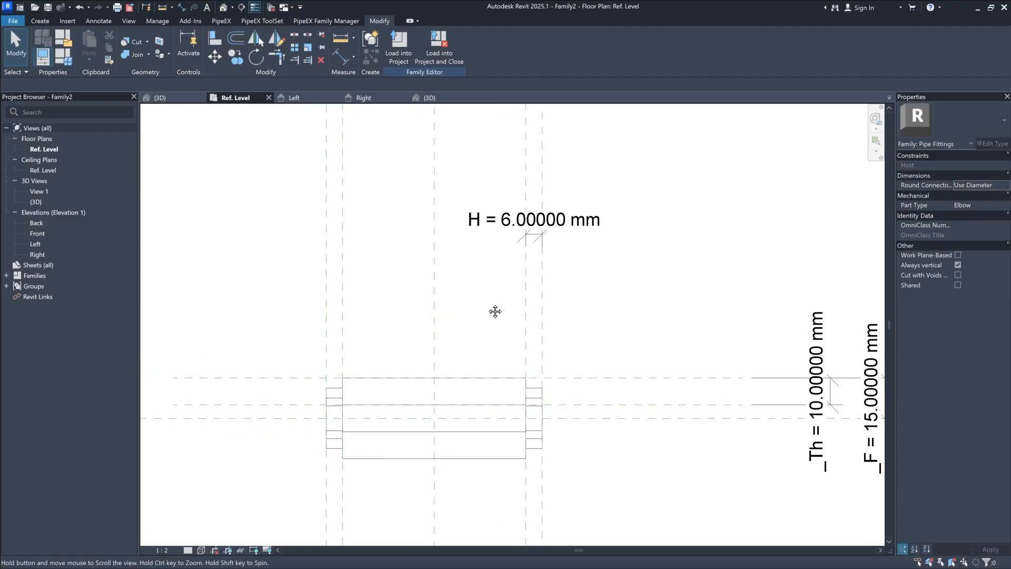
pyautogui.scroll(3, 435, 346)
pyautogui.moveTo(470, 433); pyautogui.dragTo(492, 359, button='middle')
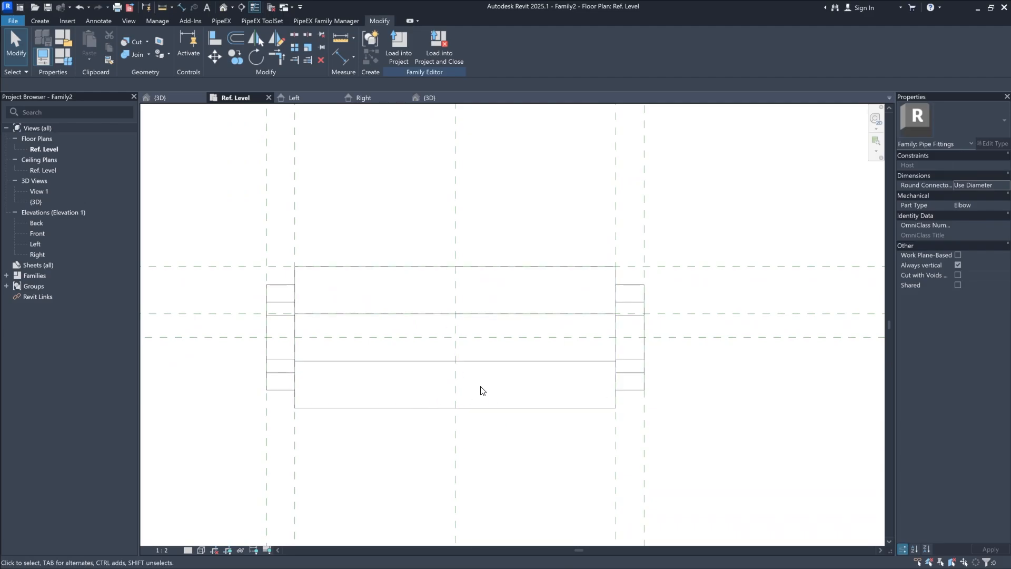
pyautogui.moveTo(480, 391); pyautogui.dragTo(467, 383, button='middle')
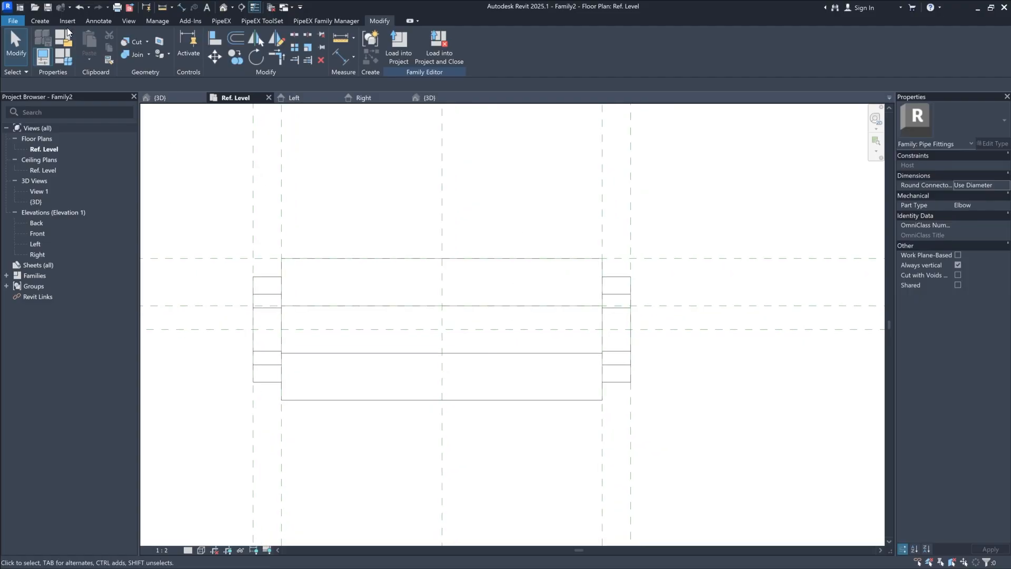
pyautogui.click(40, 21)
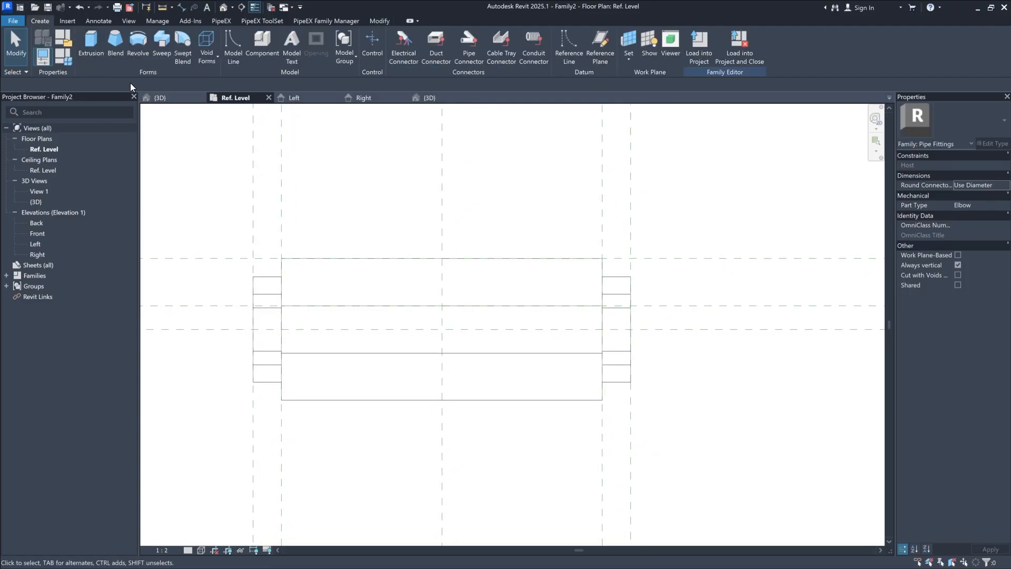
pyautogui.click(93, 50)
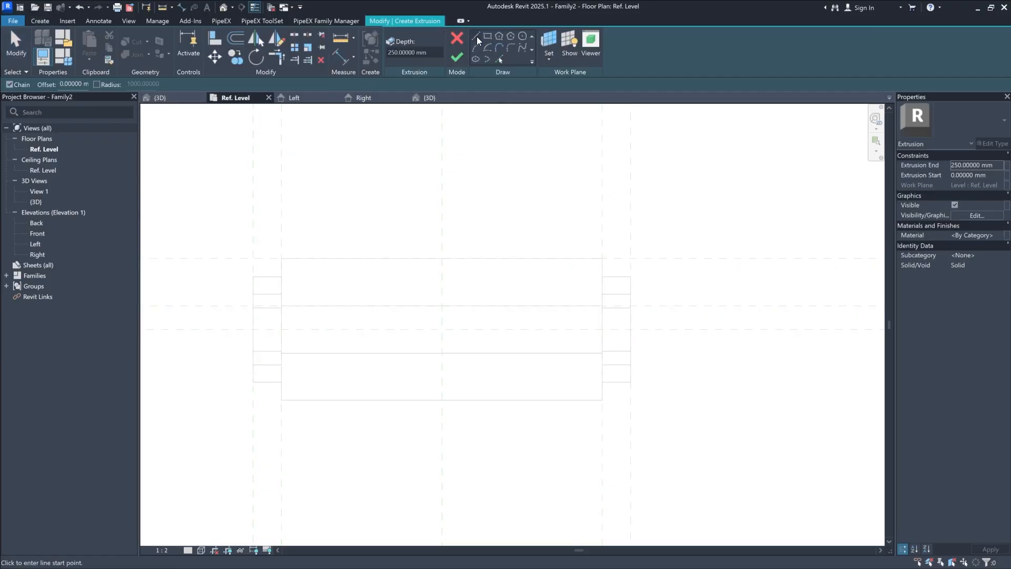
pyautogui.click(522, 36)
pyautogui.scroll(3, 458, 324)
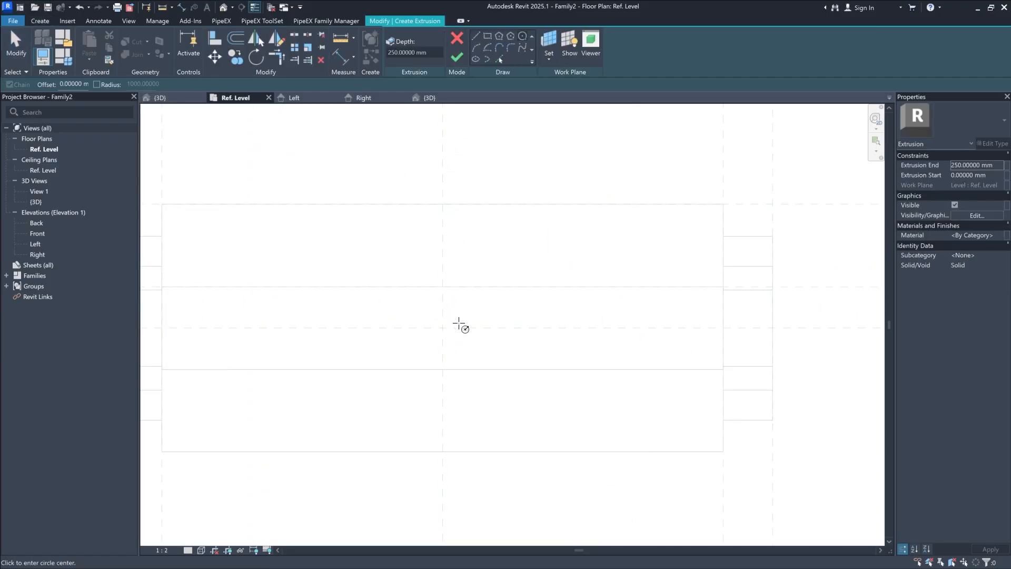
pyautogui.click(443, 327)
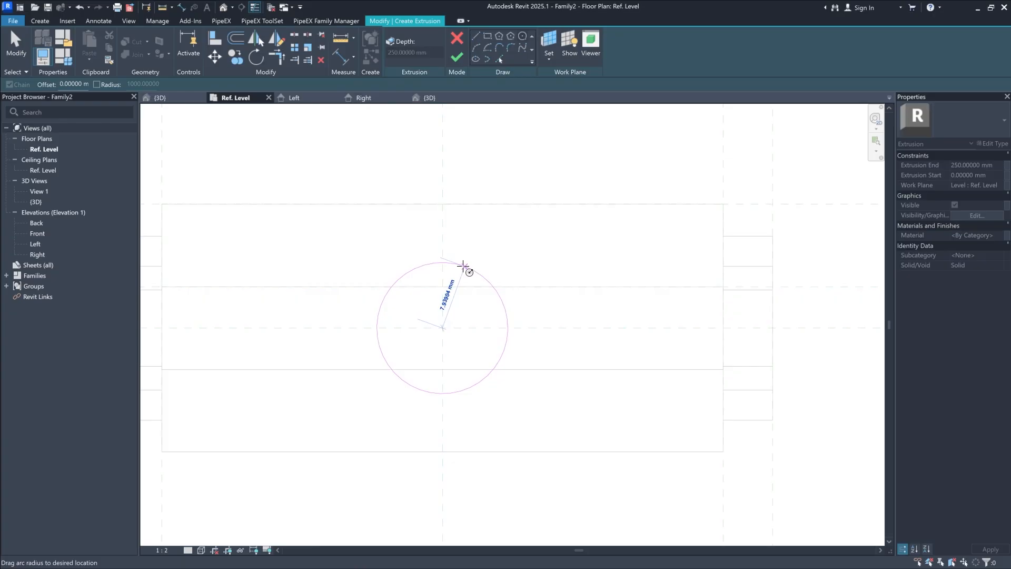
pyautogui.click(464, 267)
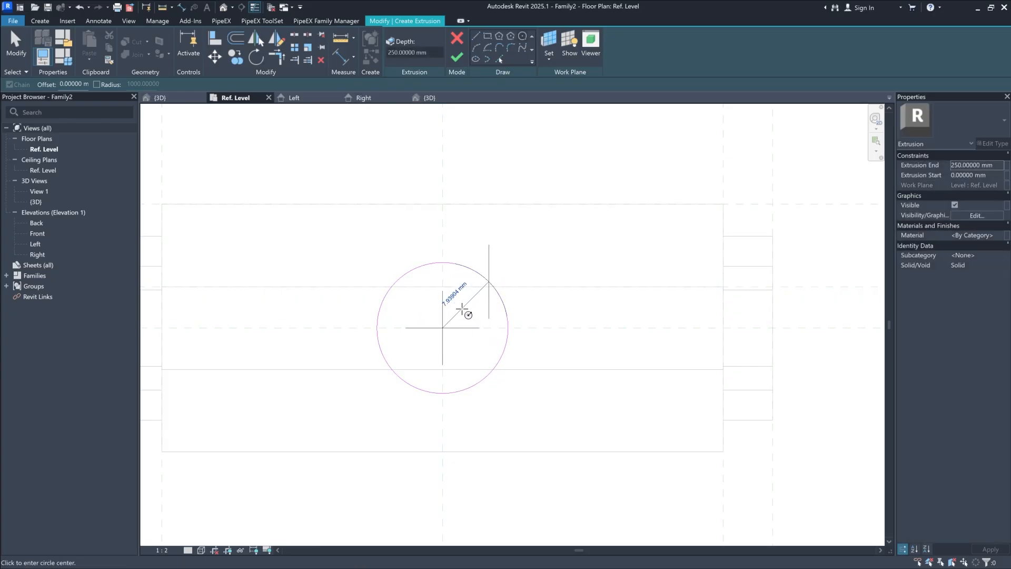
# Step: Make the circle's temporary radius dimension permanent and change its type to the Diameter dimension style
pyautogui.click(469, 314)
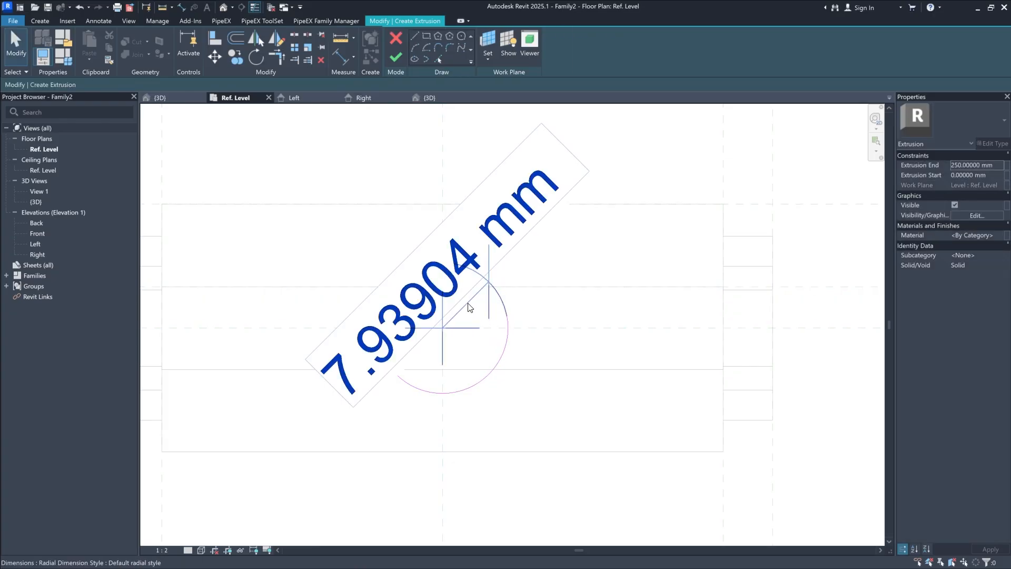
pyautogui.click(956, 122)
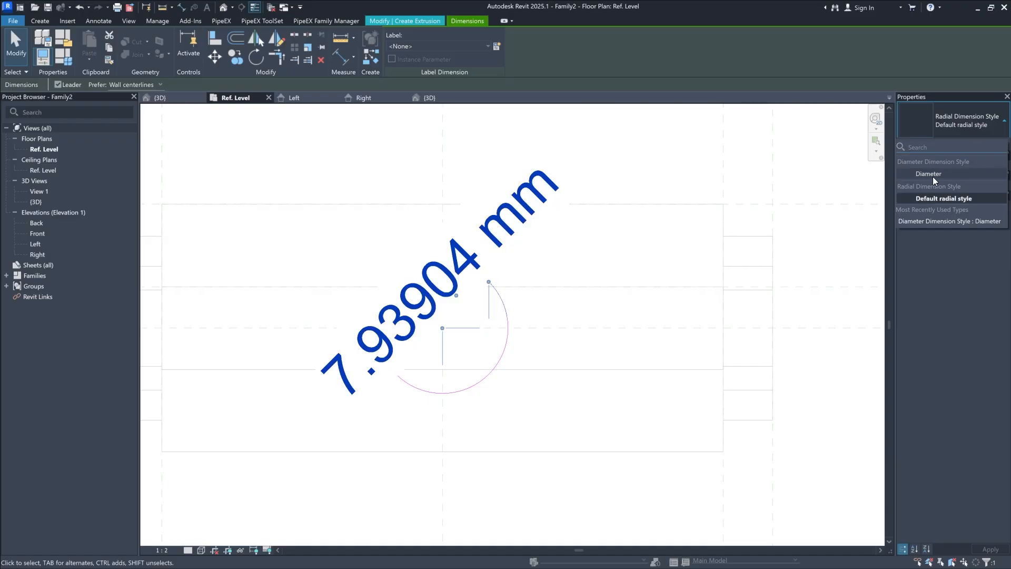
pyautogui.click(932, 175)
pyautogui.moveTo(540, 313); pyautogui.dragTo(564, 322, button='middle')
pyautogui.press('Escape')
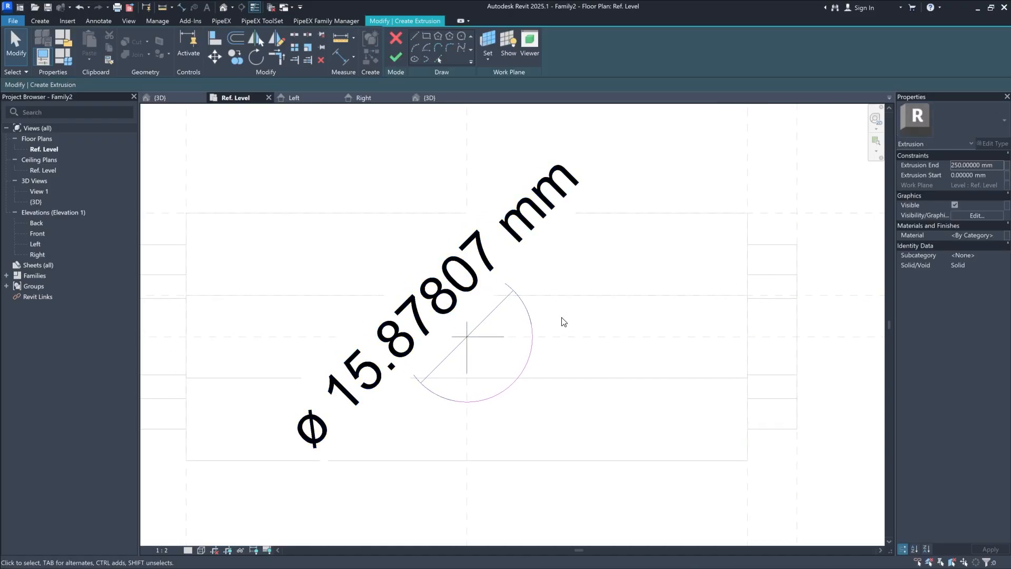
# Step: Label the circle's diameter dimension with the _F = F / 2 parameter and finish the circular extrusion
pyautogui.click(493, 318)
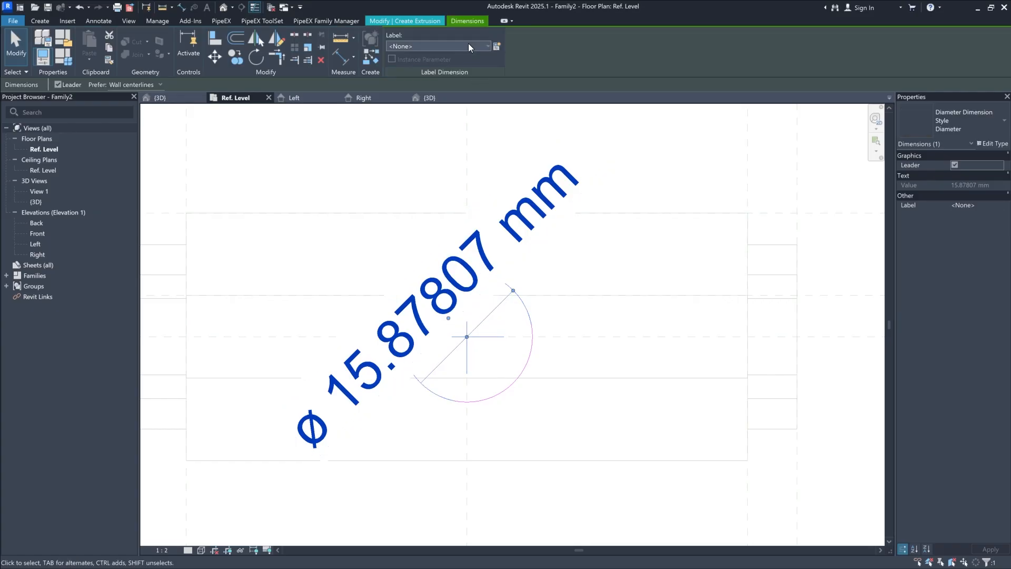
pyautogui.click(469, 46)
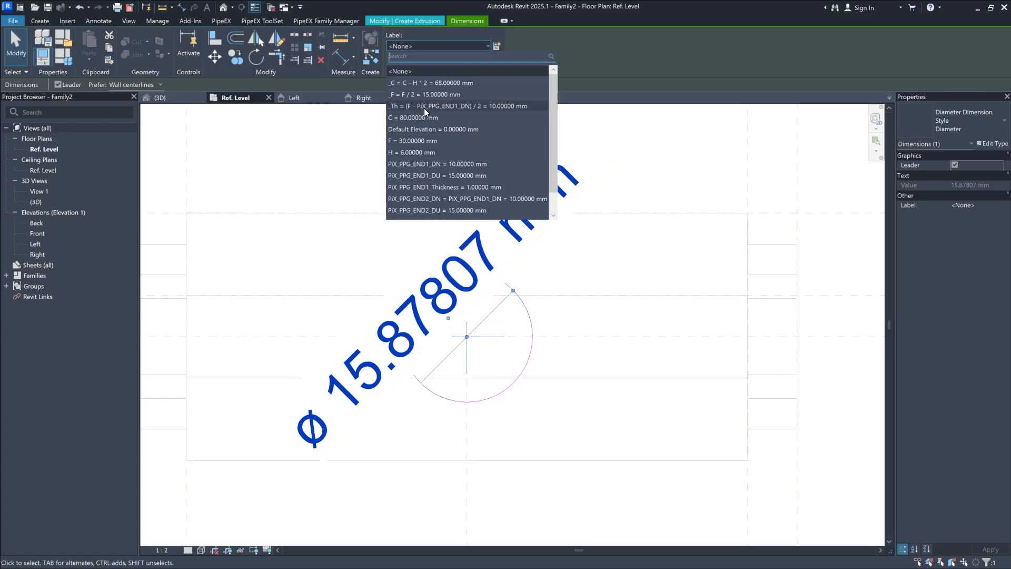
pyautogui.click(423, 94)
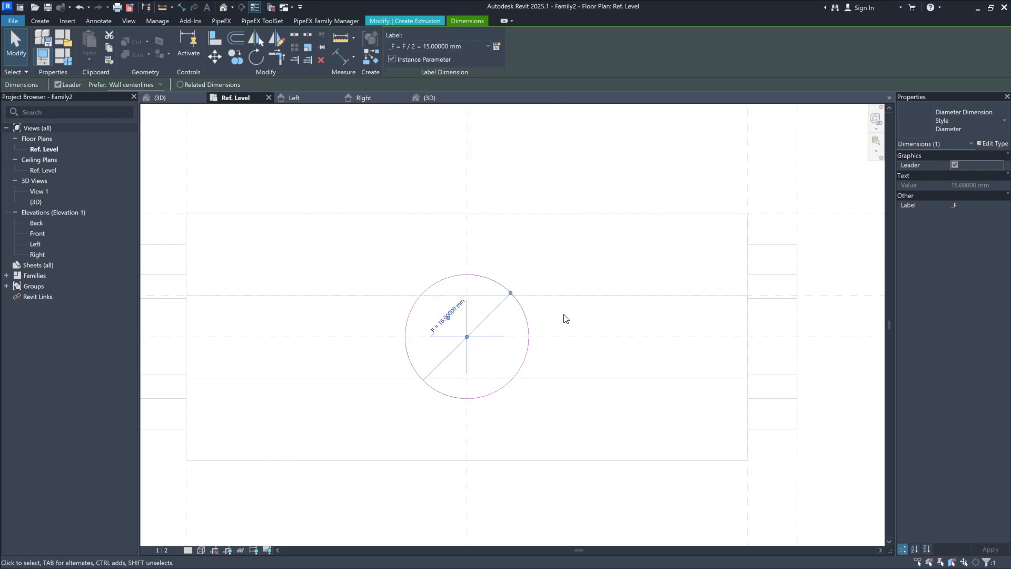
pyautogui.click(565, 318)
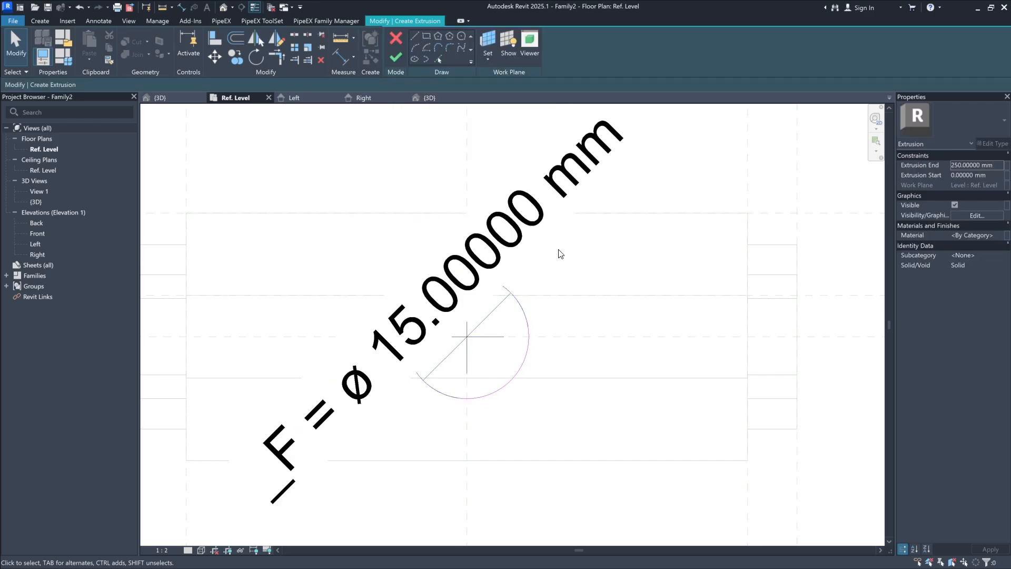
pyautogui.click(398, 61)
pyautogui.scroll(-2, 559, 284)
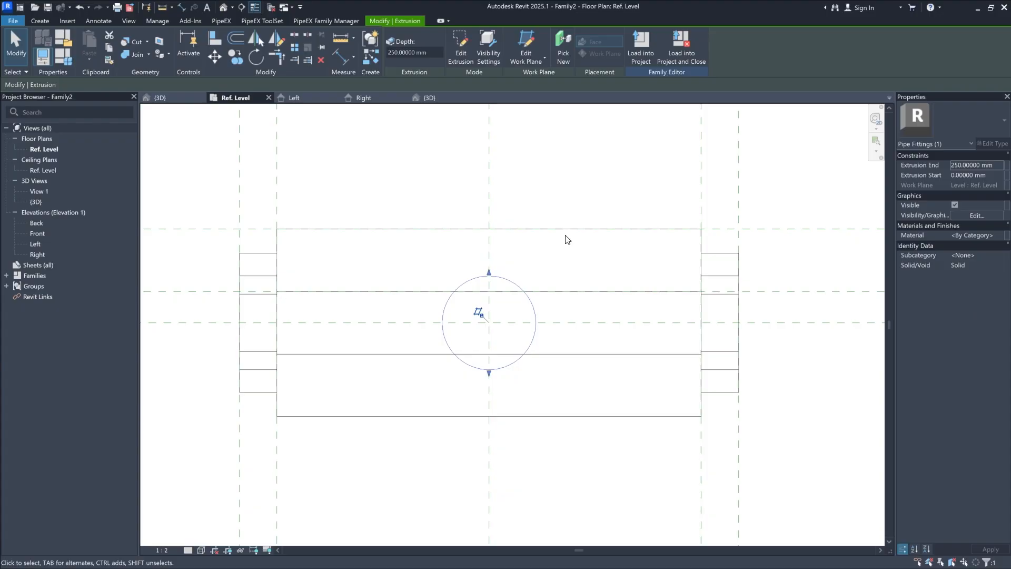
pyautogui.press('Escape')
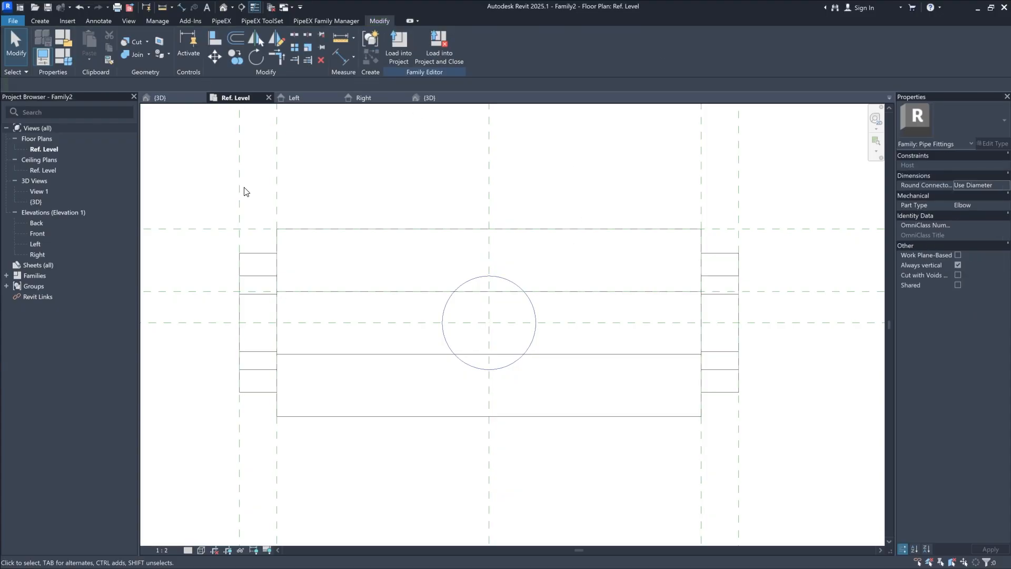
# Step: In the Front elevation, draw a horizontal reference plane along the upper edge of the fitting body
pyautogui.doubleClick(38, 233)
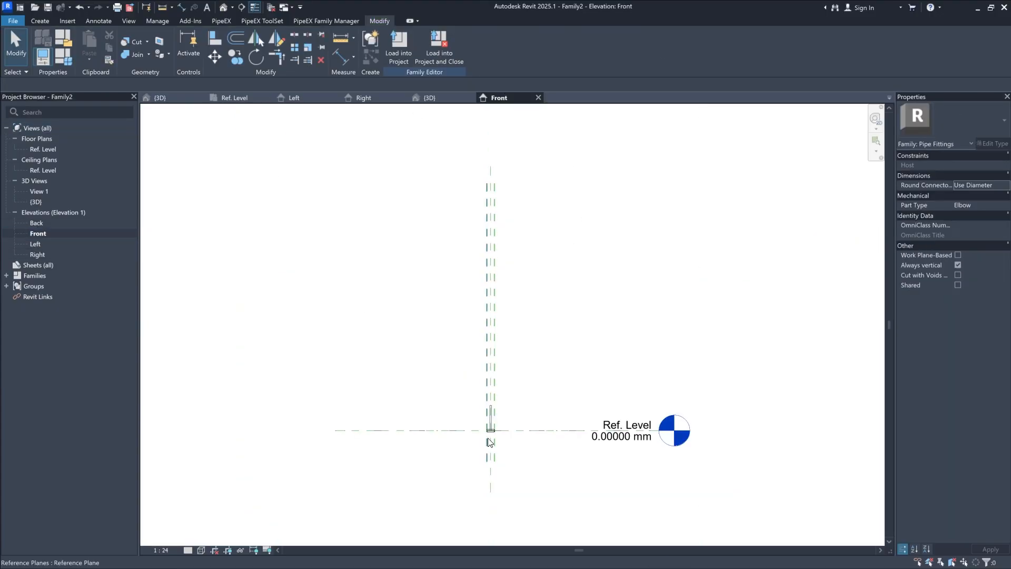
pyautogui.scroll(6, 489, 442)
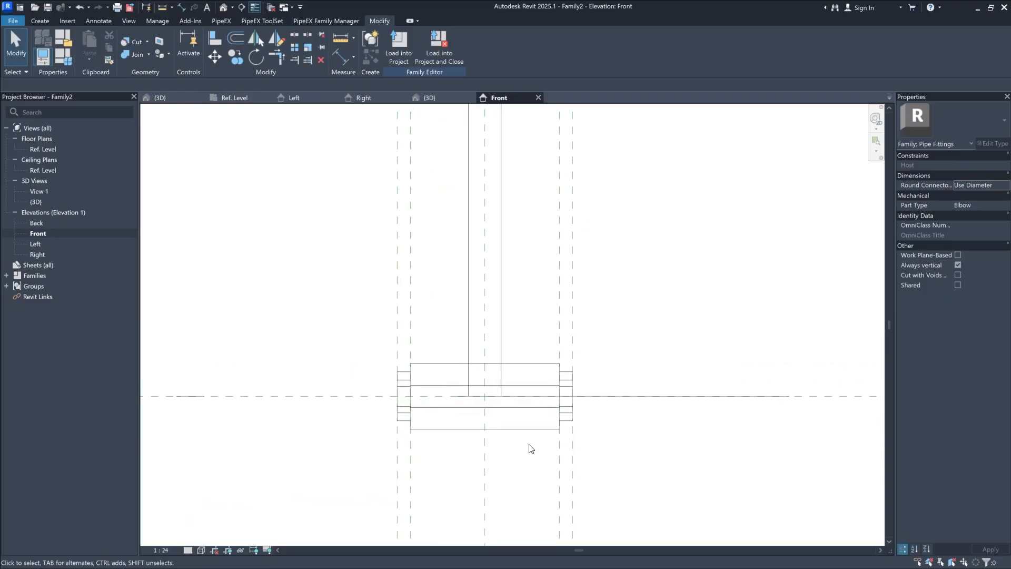
pyautogui.scroll(2, 531, 448)
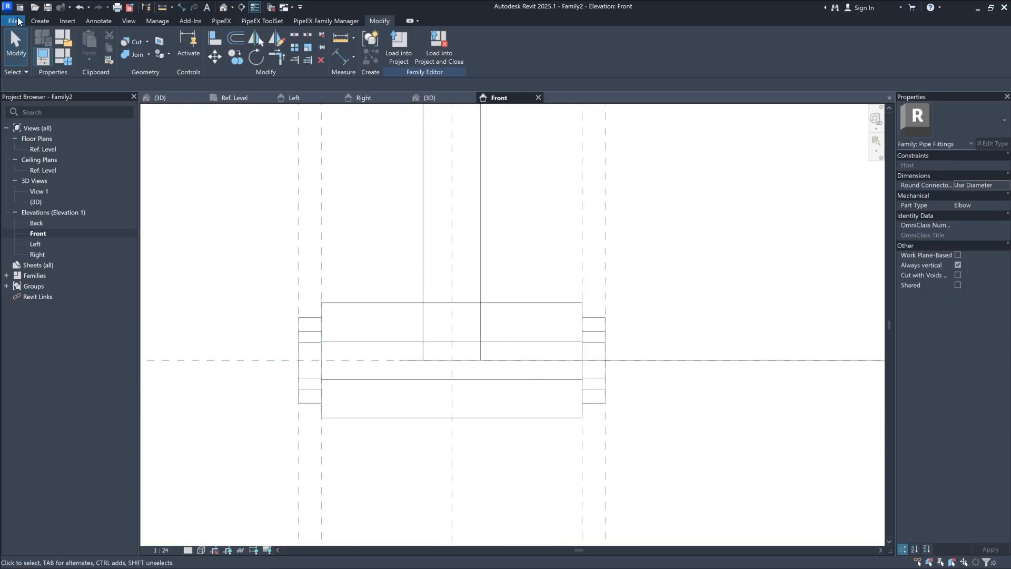
pyautogui.click(38, 20)
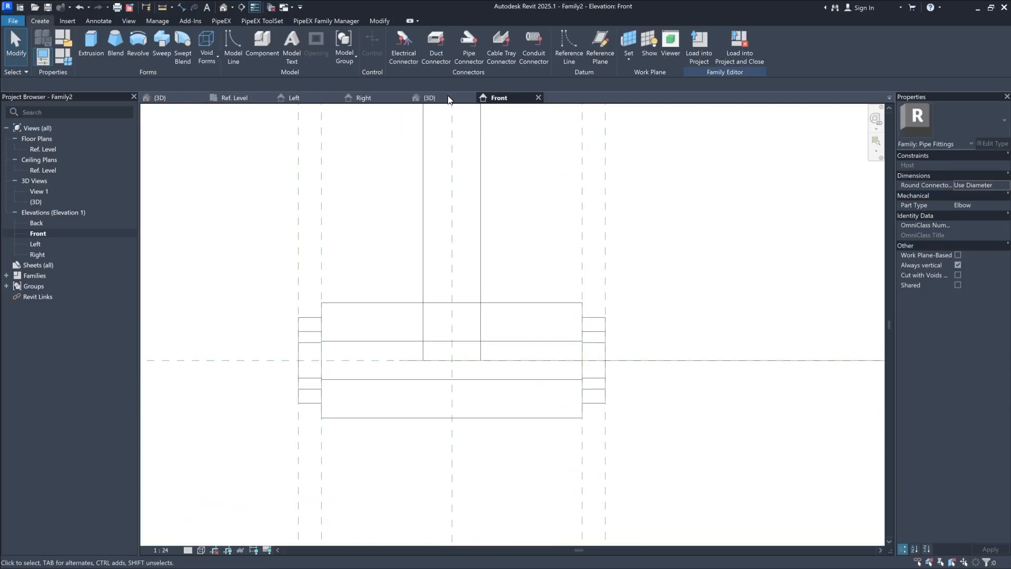
pyautogui.click(598, 47)
pyautogui.click(581, 302)
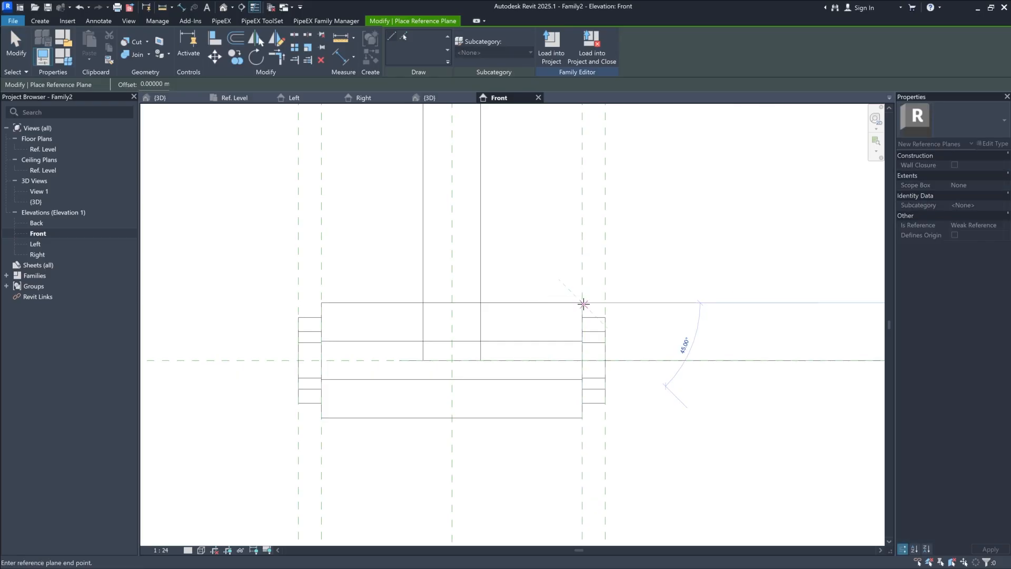
pyautogui.click(289, 303)
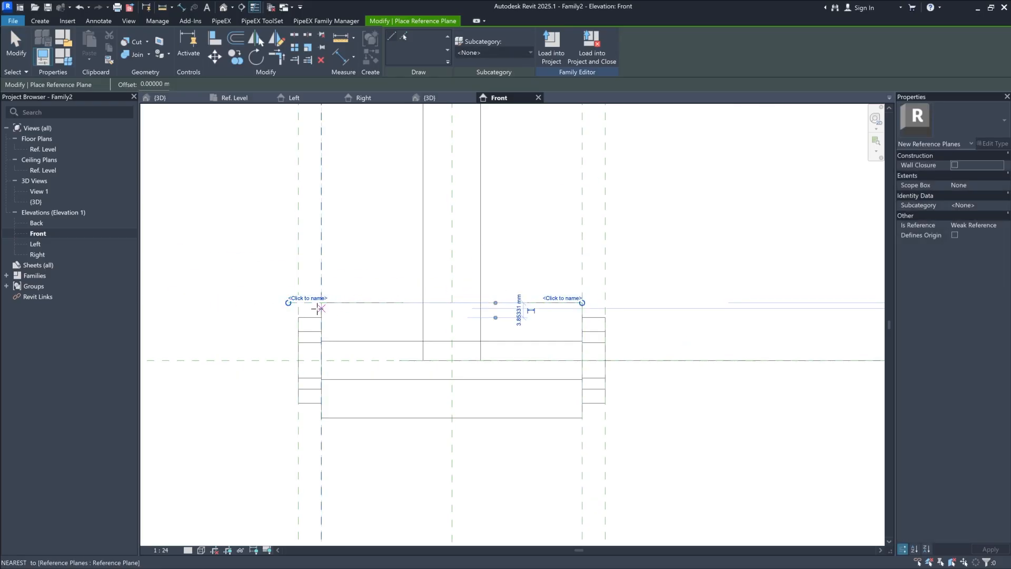
pyautogui.press('Escape')
pyautogui.press('Escape')
# Step: Extend both ends of the new horizontal reference plane well beyond the fitting's outer vertical planes
pyautogui.click(289, 303)
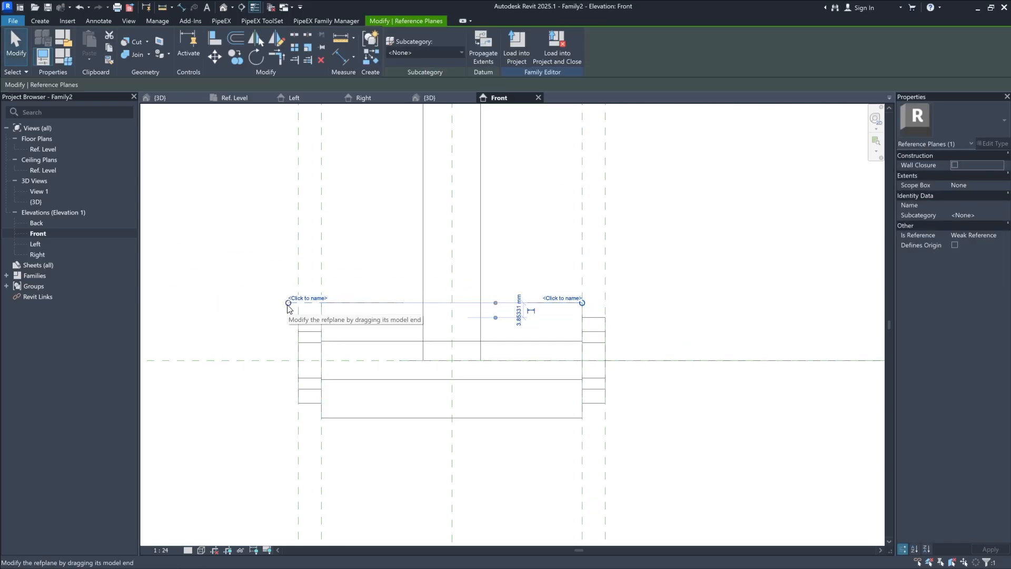
pyautogui.moveTo(289, 303); pyautogui.dragTo(152, 302)
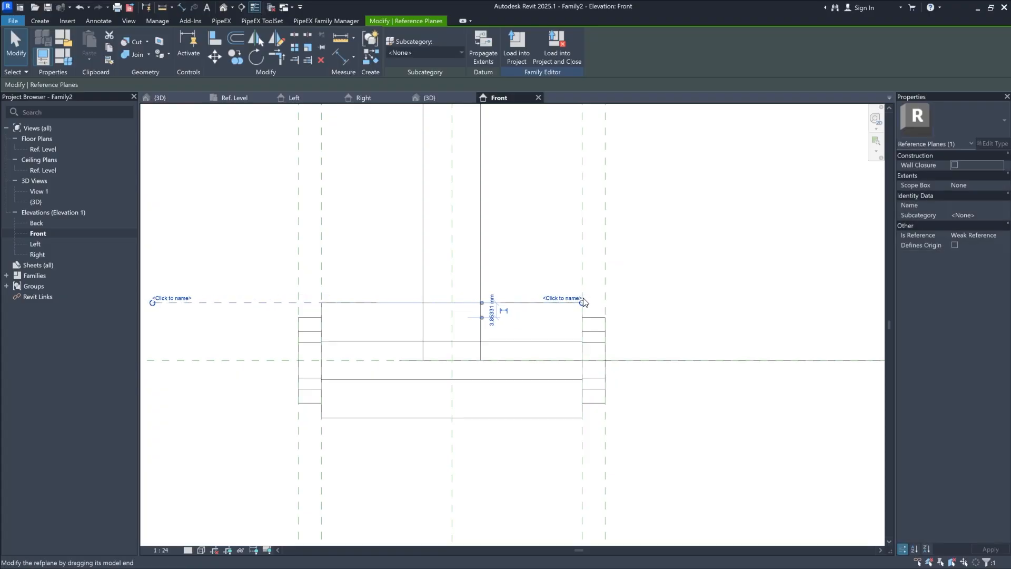
pyautogui.moveTo(582, 303); pyautogui.dragTo(812, 303)
pyautogui.click(710, 324)
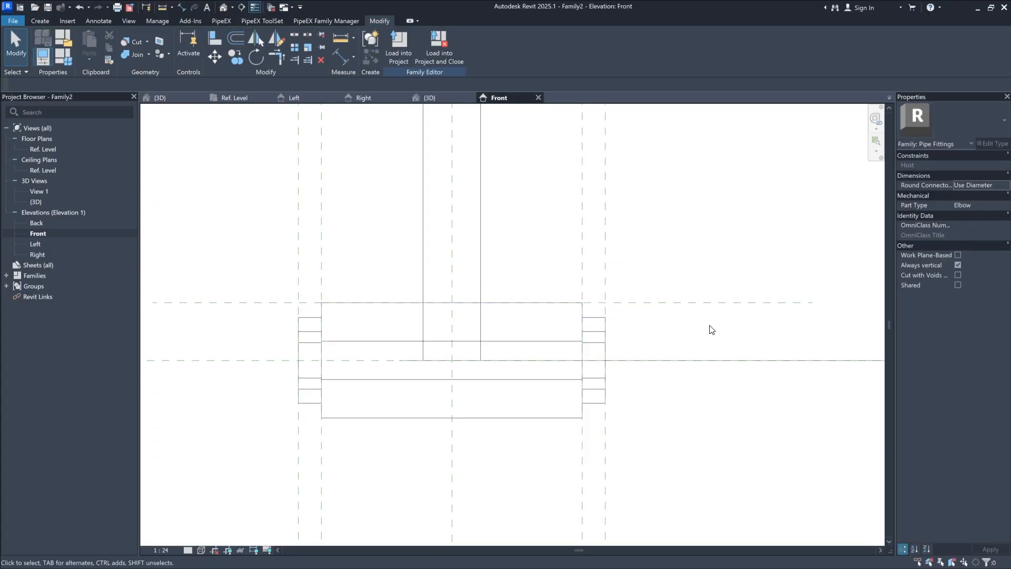
pyautogui.moveTo(561, 272); pyautogui.dragTo(588, 283, button='middle')
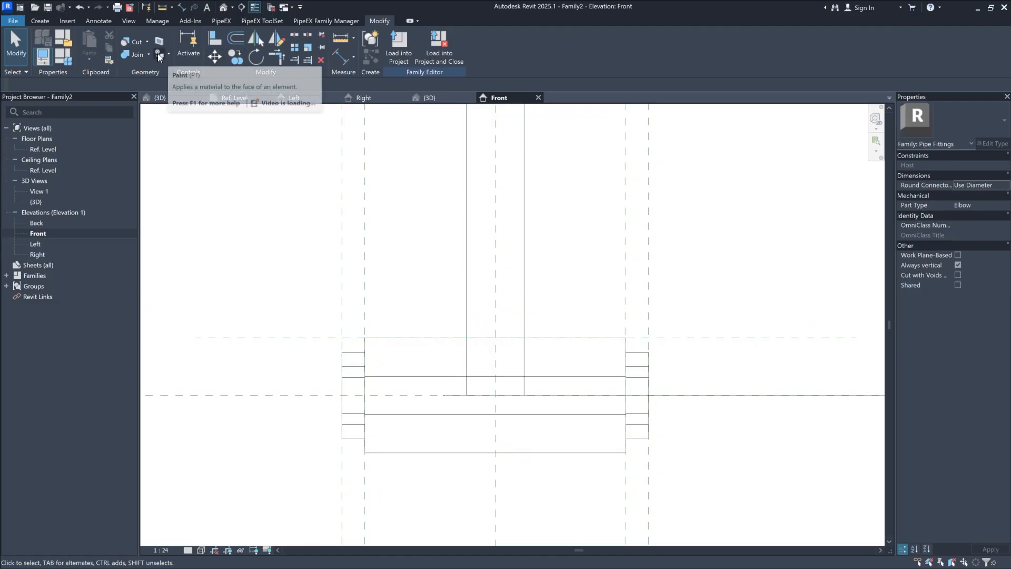
# Step: Draw a second horizontal reference plane 5 mm above the one on the body's upper edge
pyautogui.click(40, 20)
pyautogui.click(589, 47)
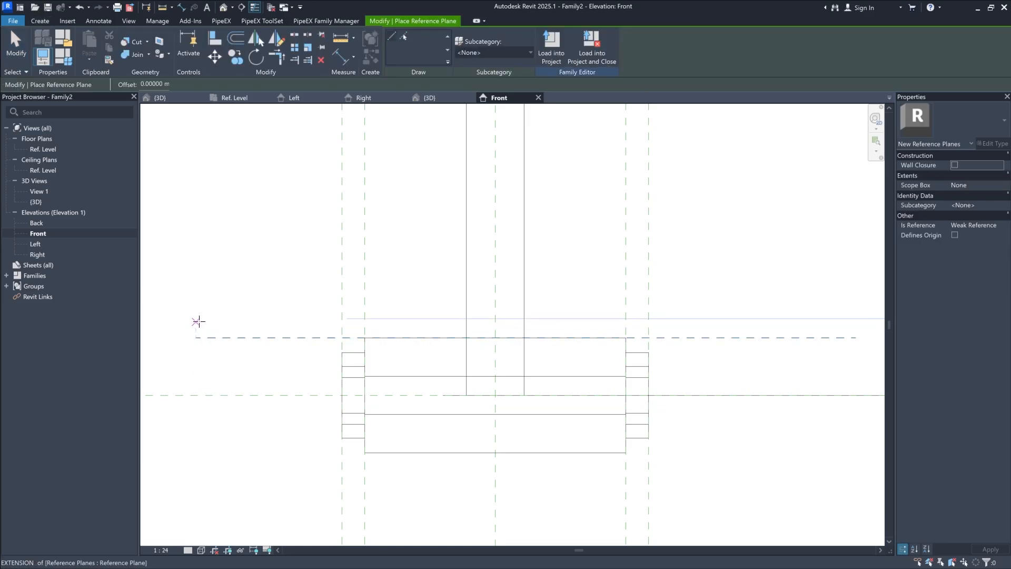
pyautogui.click(197, 321)
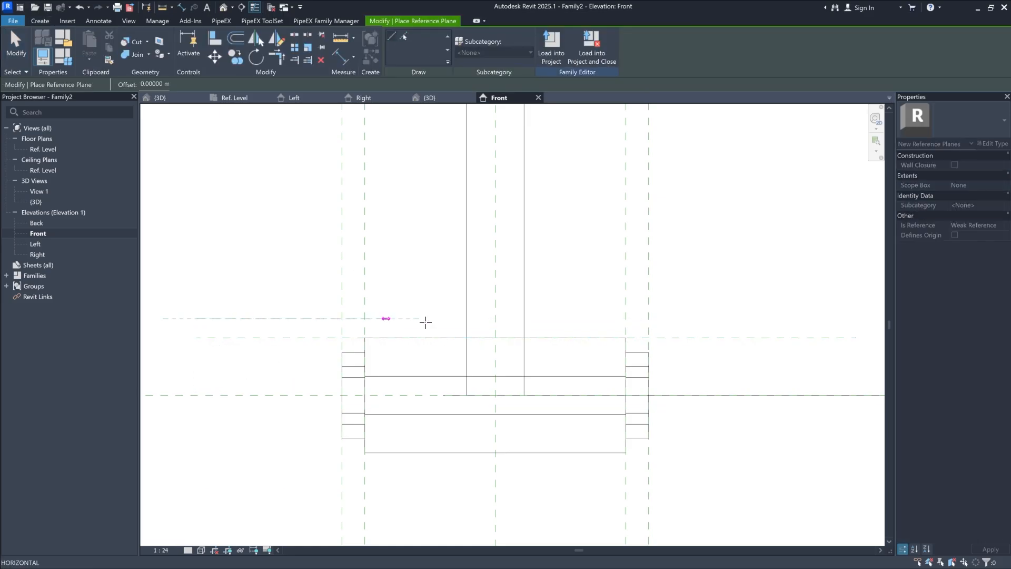
pyautogui.click(852, 322)
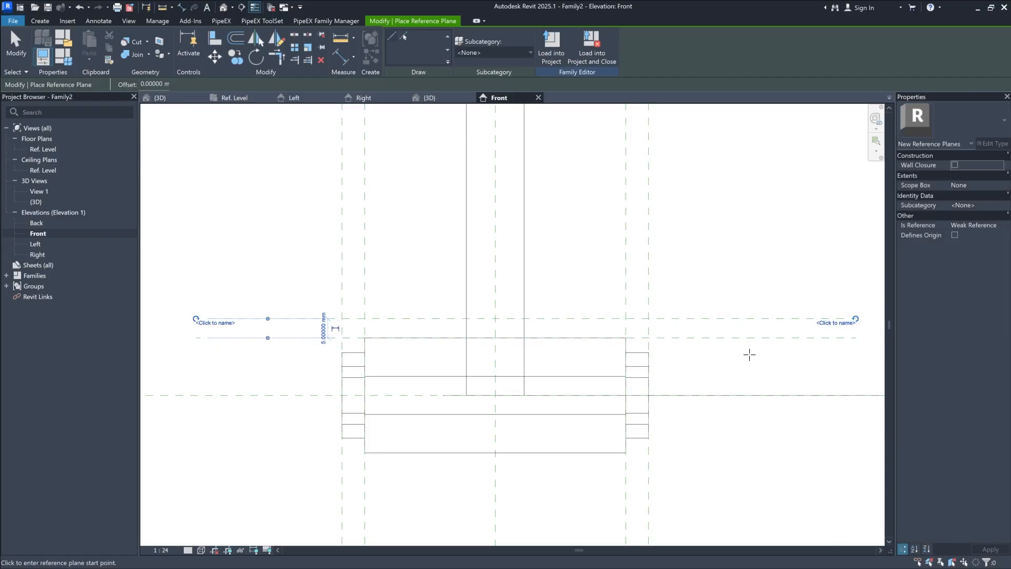
pyautogui.press('Escape')
pyautogui.click(337, 320)
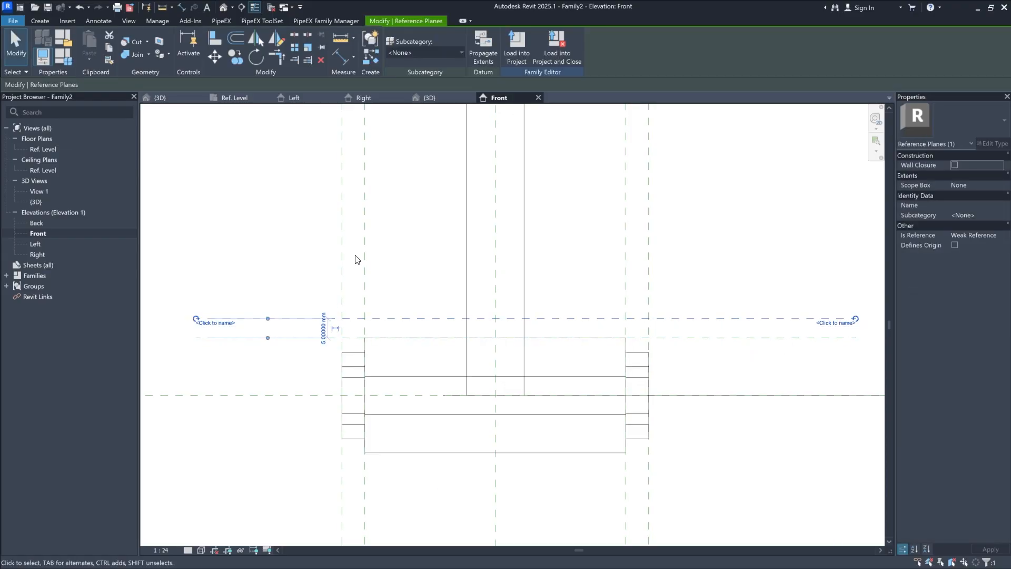
pyautogui.click(392, 268)
# Step: Copy the upper horizontal reference plane upward five times at 5 mm spacing with the Multiple option
pyautogui.click(235, 57)
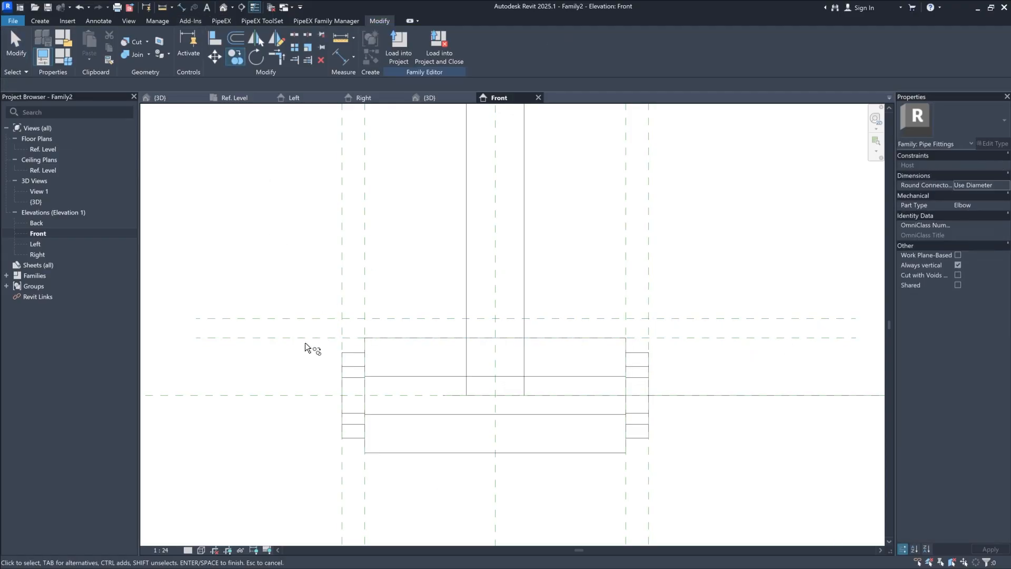
pyautogui.press('Escape')
pyautogui.click(299, 319)
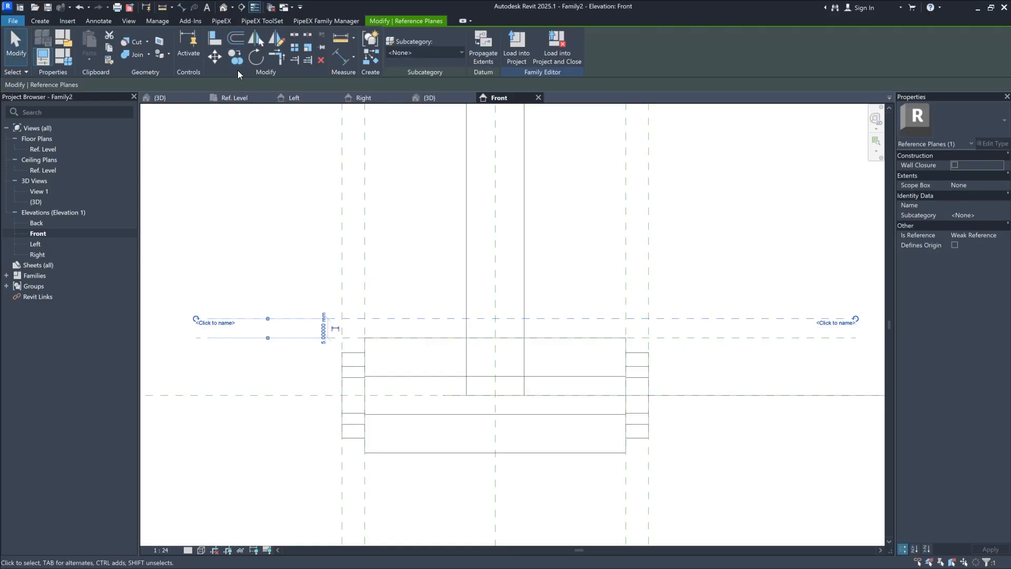
pyautogui.click(236, 57)
pyautogui.click(287, 318)
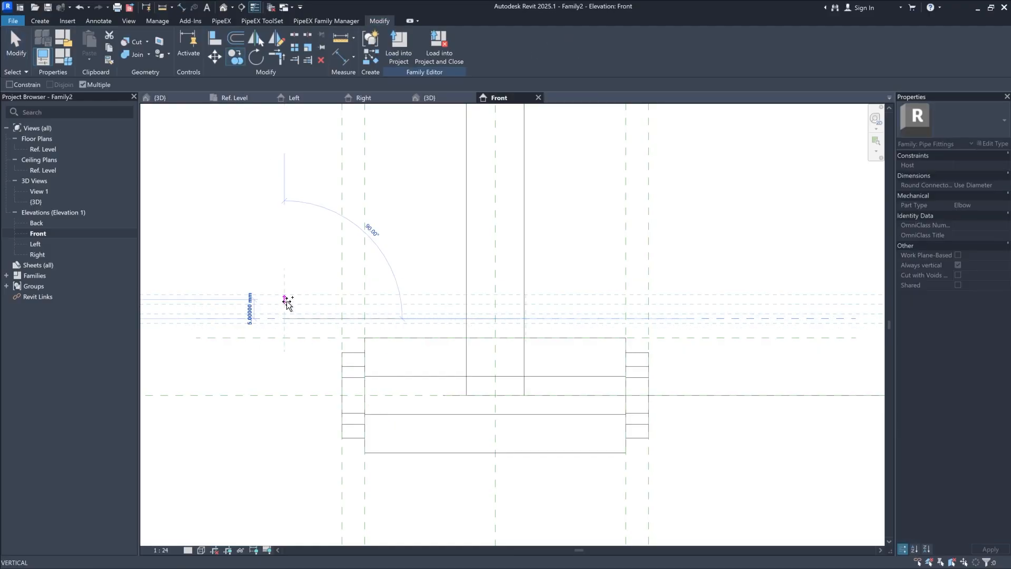
pyautogui.click(285, 298)
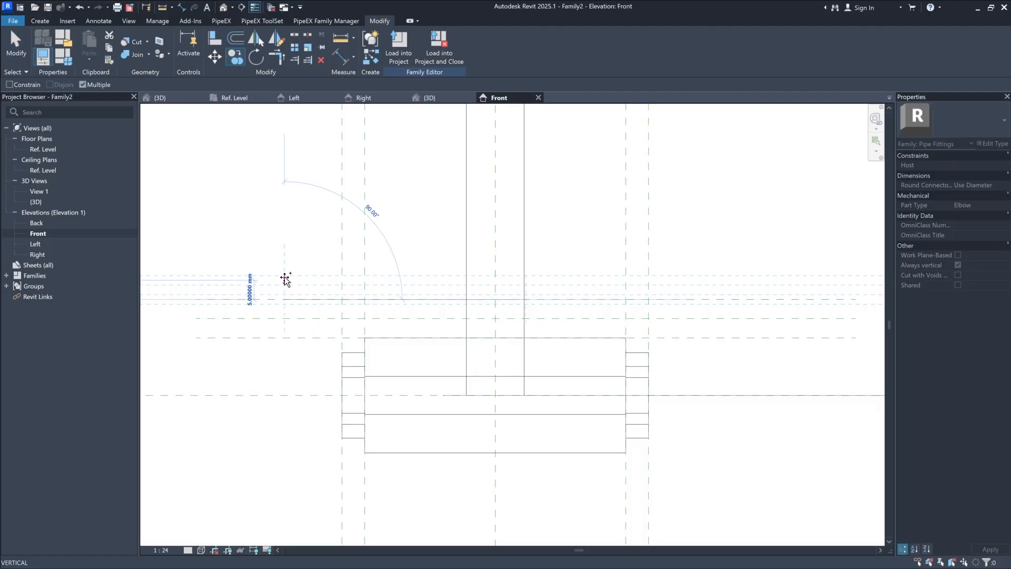
pyautogui.click(285, 280)
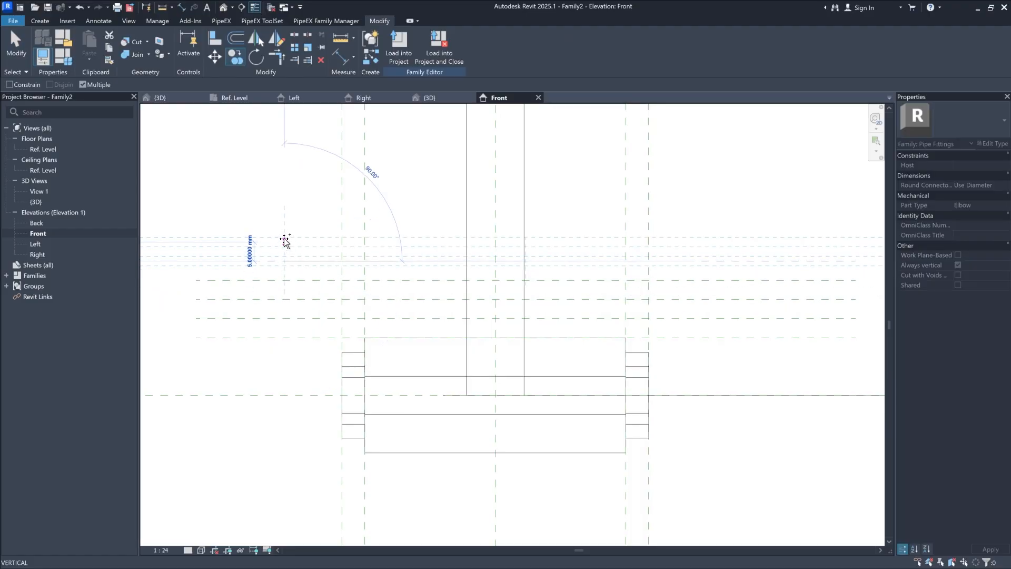
pyautogui.click(284, 239)
pyautogui.click(284, 221)
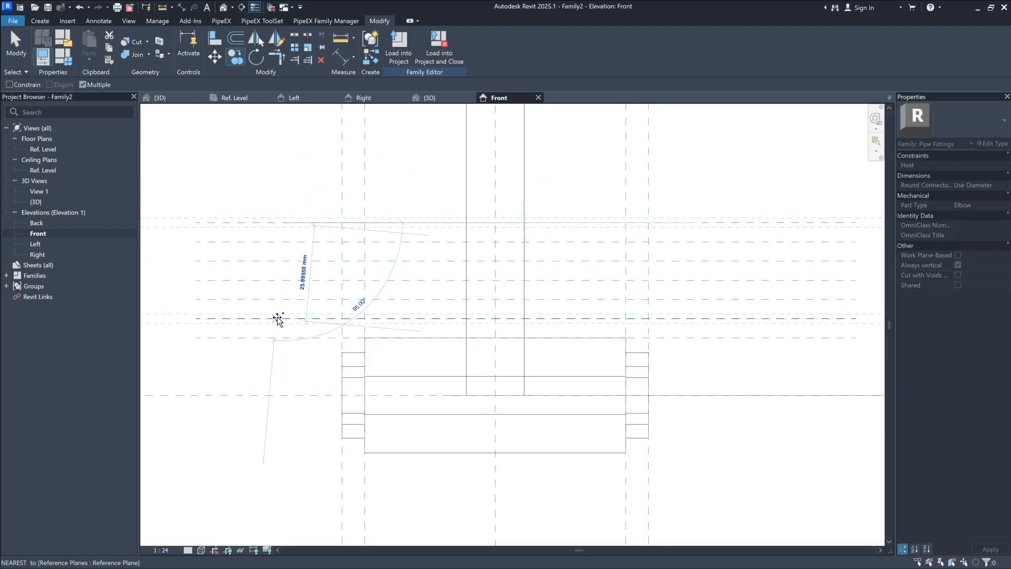
pyautogui.press('Escape')
pyautogui.press('Escape')
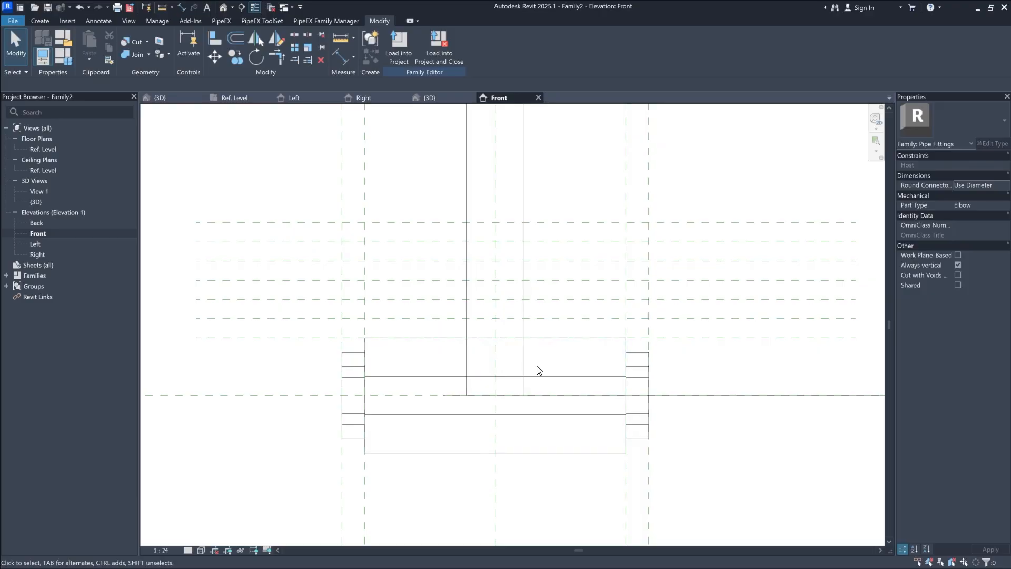
# Step: Raise the lower face of the central circular extrusion to just below the body's upper edge, leaving a depth of about 242 mm
pyautogui.scroll(-1, 526, 362)
pyautogui.moveTo(543, 354); pyautogui.dragTo(527, 398, button='middle')
pyautogui.scroll(-3, 527, 396)
pyautogui.scroll(5, 519, 403)
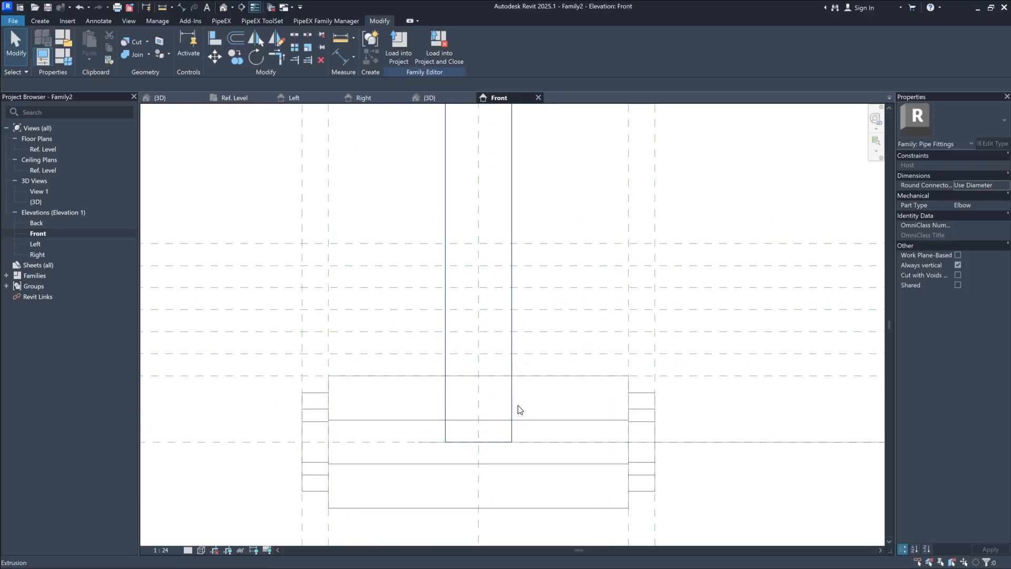
pyautogui.click(512, 403)
pyautogui.moveTo(478, 446); pyautogui.dragTo(479, 407)
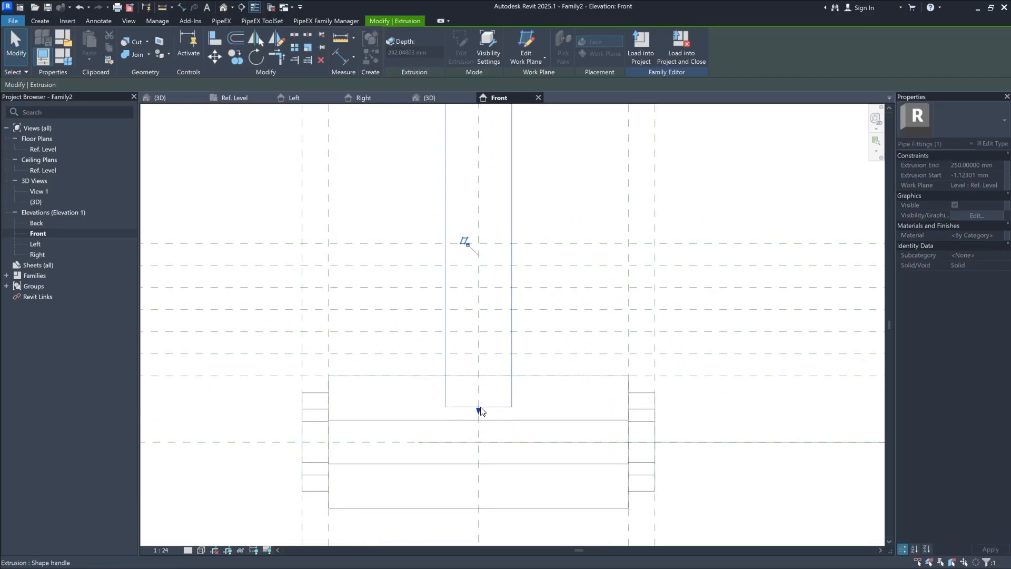
pyautogui.click(544, 223)
pyautogui.moveTo(544, 223); pyautogui.dragTo(553, 255, button='middle')
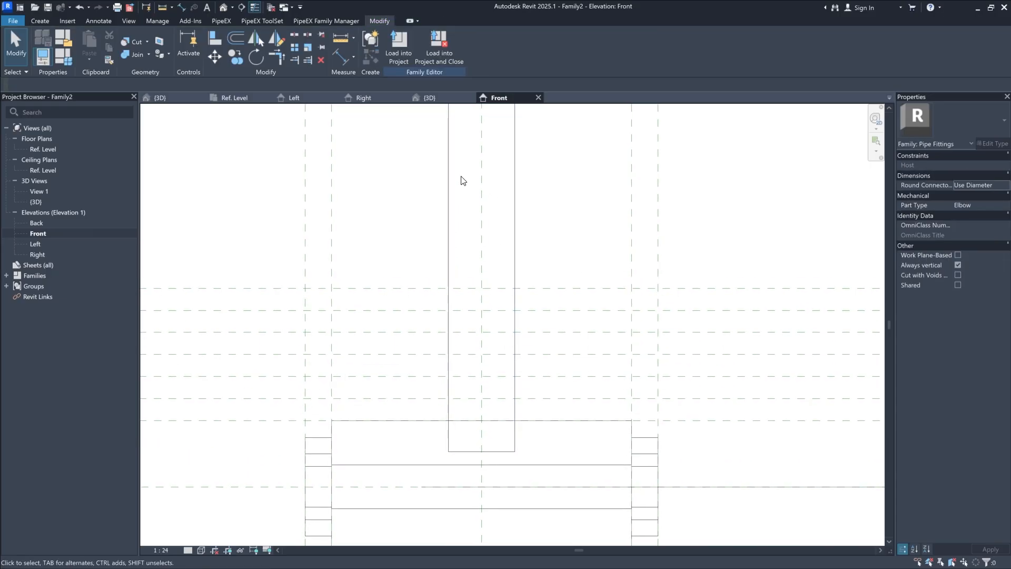
# Step: Align and lock the central stem extrusion's lower face to the horizontal reference plane on the body's upper edge
pyautogui.click(214, 38)
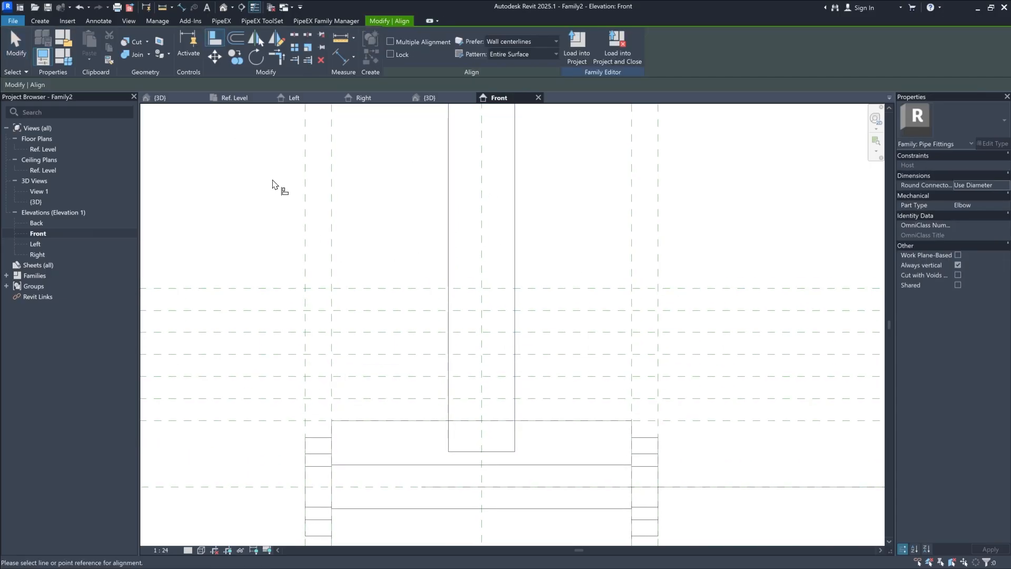
pyautogui.click(275, 421)
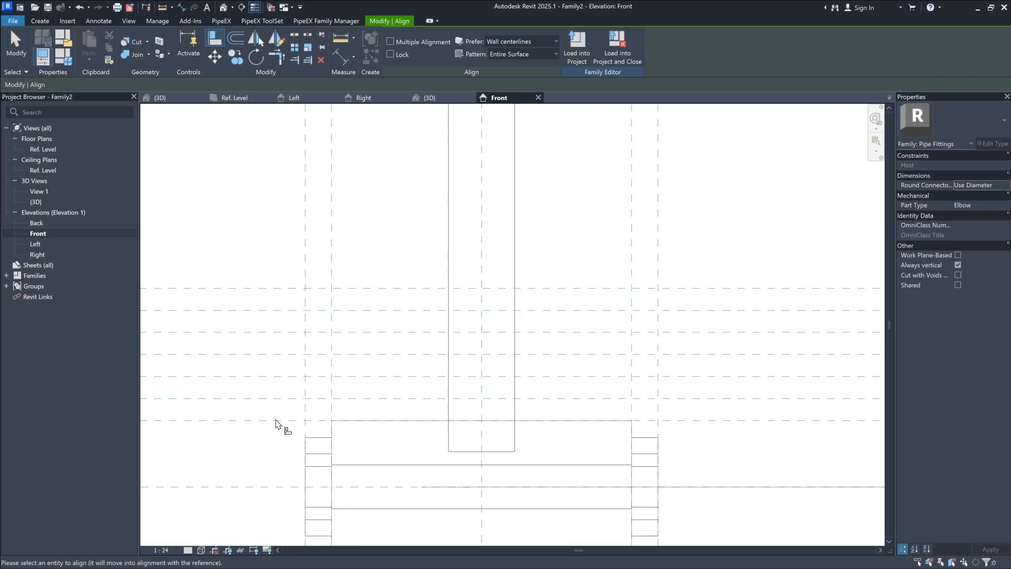
pyautogui.click(496, 451)
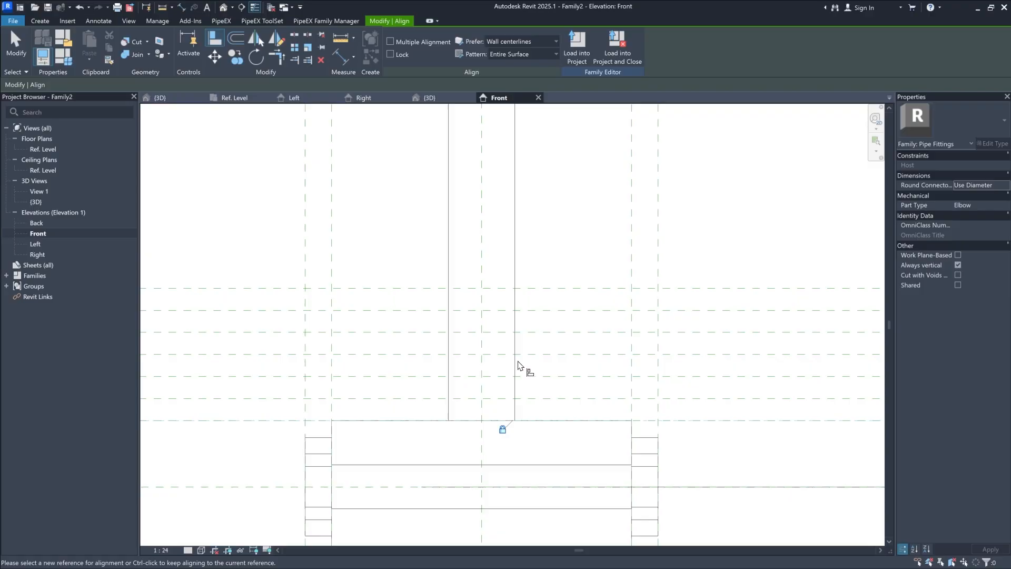
# Step: Align the stem extrusion's upper face to the second horizontal reference plane above the body's axis and lock the alignment
pyautogui.scroll(-1, 525, 367)
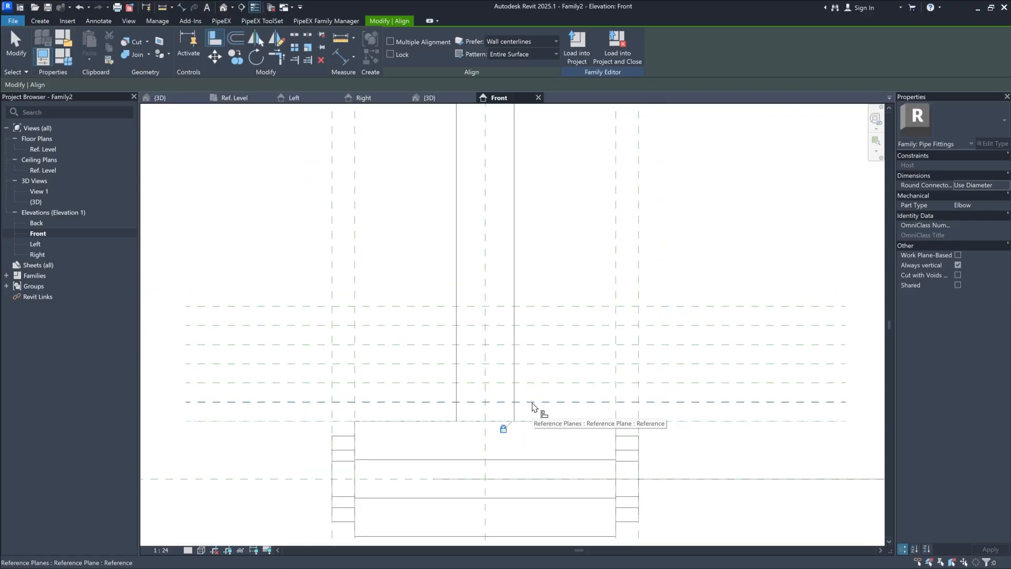
pyautogui.scroll(-4, 533, 408)
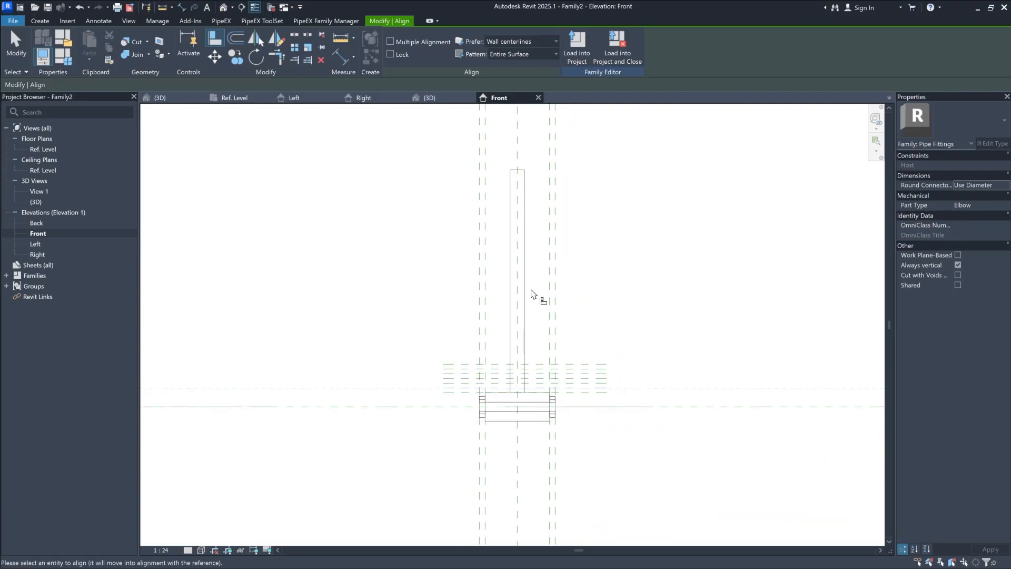
pyautogui.scroll(5, 519, 163)
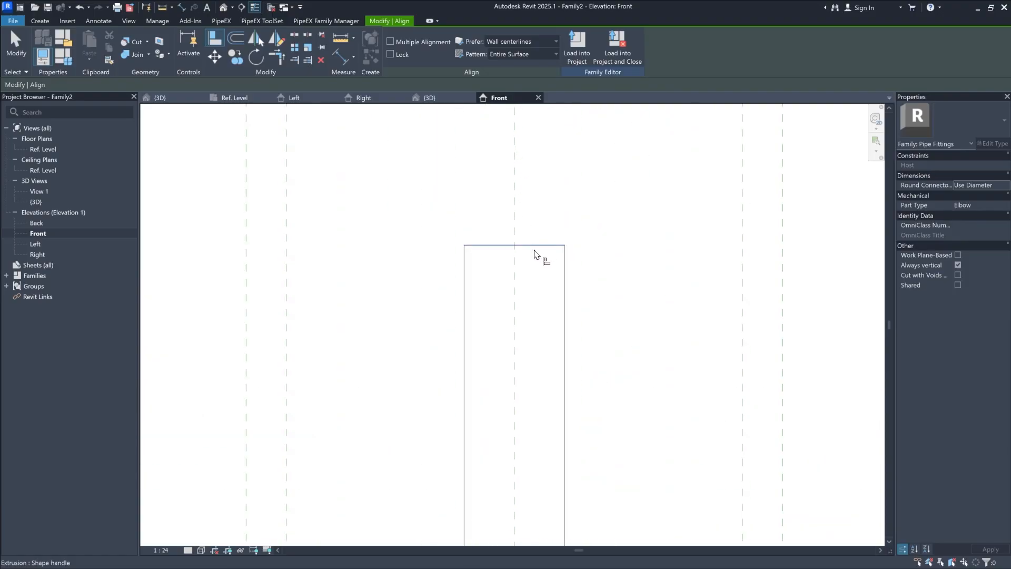
pyautogui.click(534, 248)
pyautogui.scroll(-5, 550, 219)
pyautogui.scroll(3, 555, 348)
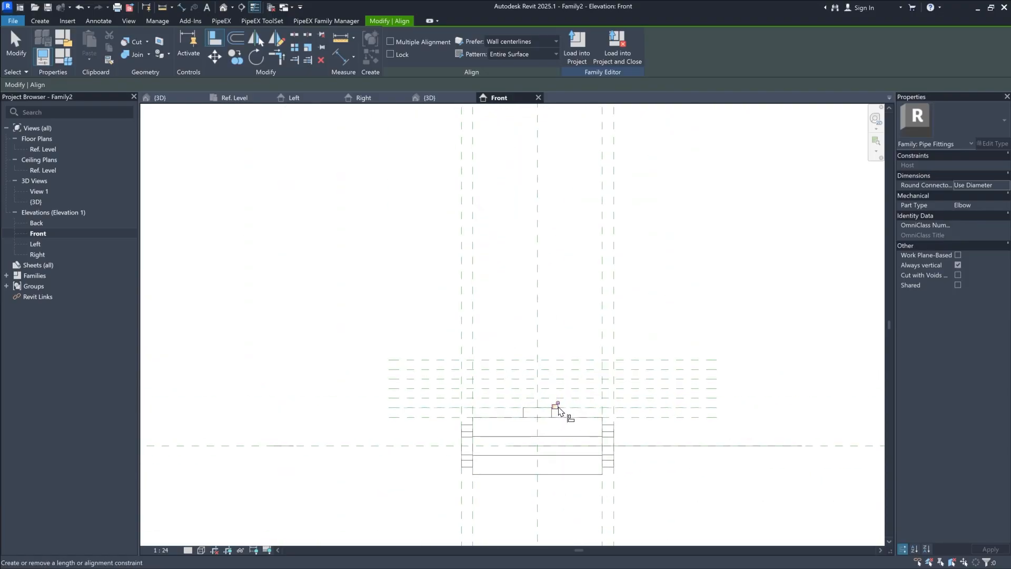
pyautogui.scroll(3, 552, 421)
pyautogui.click(577, 364)
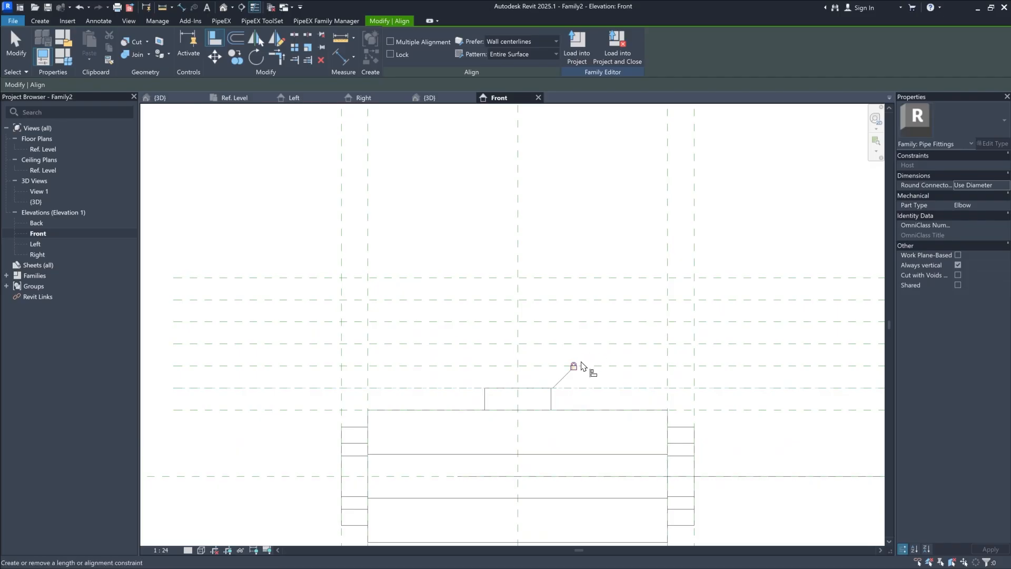
pyautogui.press('Escape')
# Step: Try to stretch the locked stem's lower face down into the body
pyautogui.click(535, 415)
pyautogui.moveTo(518, 414); pyautogui.dragTo(518, 430)
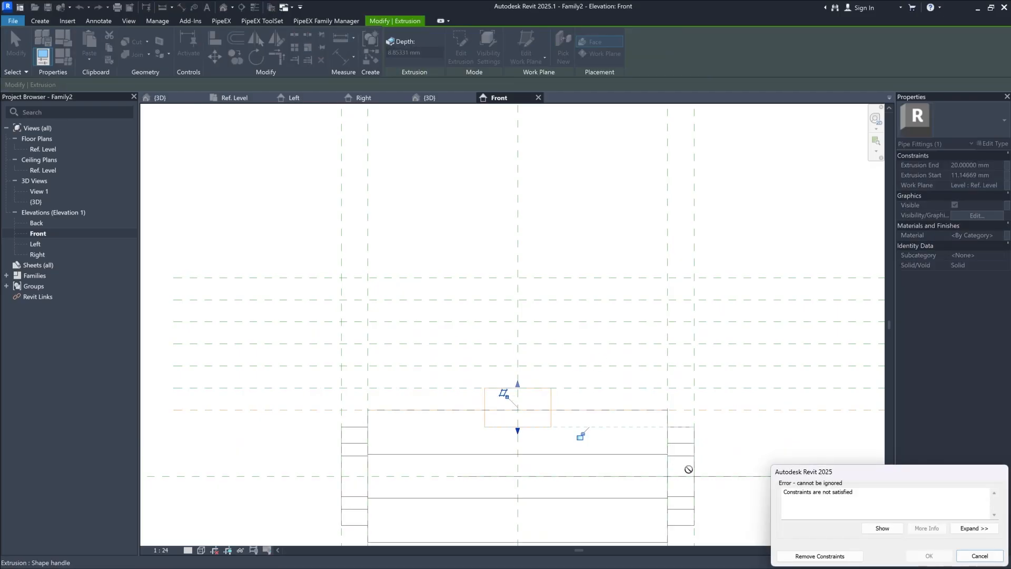
pyautogui.click(980, 555)
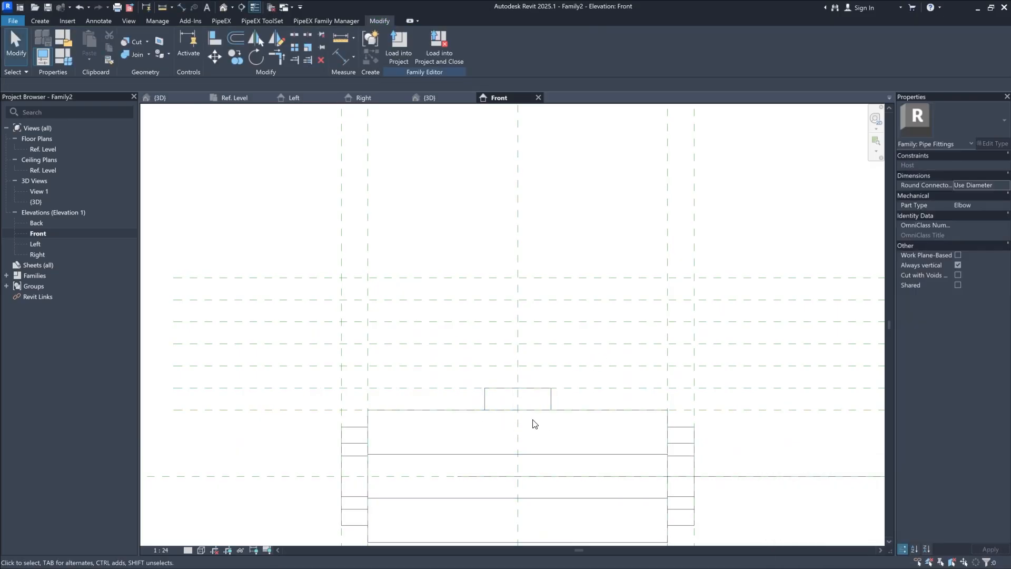
# Step: Start an extrusion in the Ref. Level plan and sketch a circle of about 11.5 mm radius concentric with the stem
pyautogui.moveTo(534, 414); pyautogui.dragTo(501, 404, button='middle')
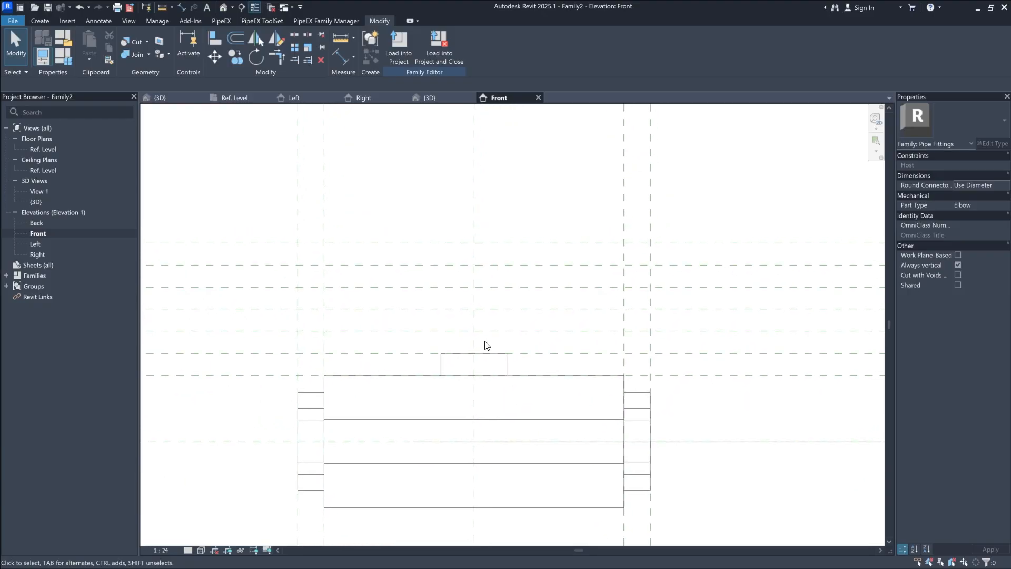
pyautogui.click(243, 99)
pyautogui.moveTo(550, 309); pyautogui.dragTo(546, 318, button='middle')
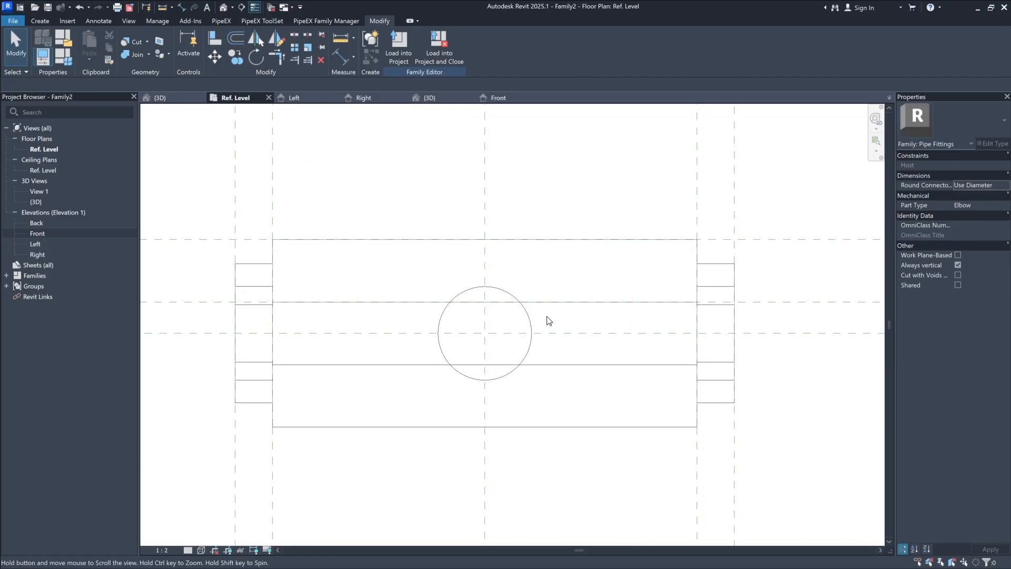
pyautogui.click(43, 24)
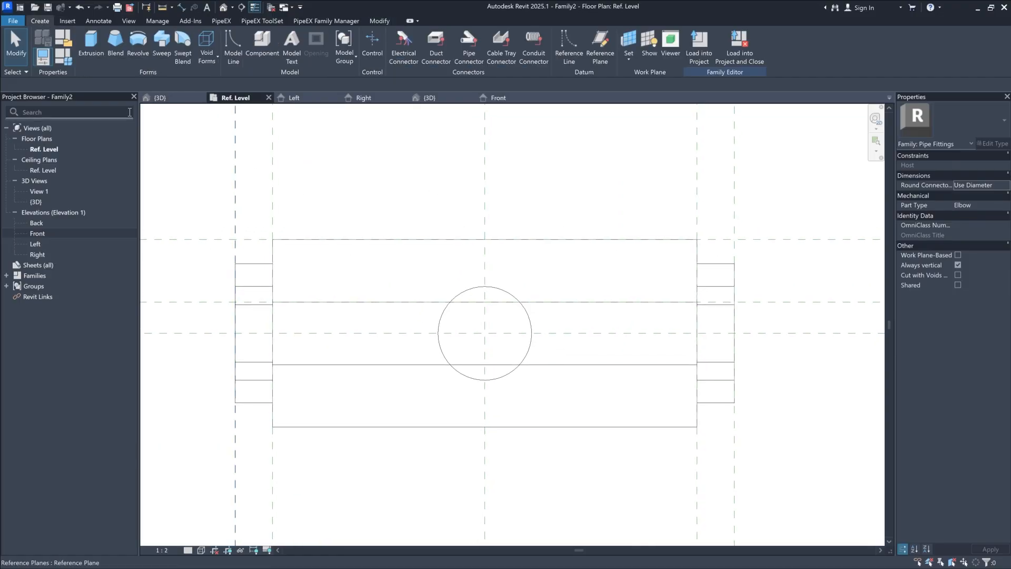
pyautogui.click(91, 42)
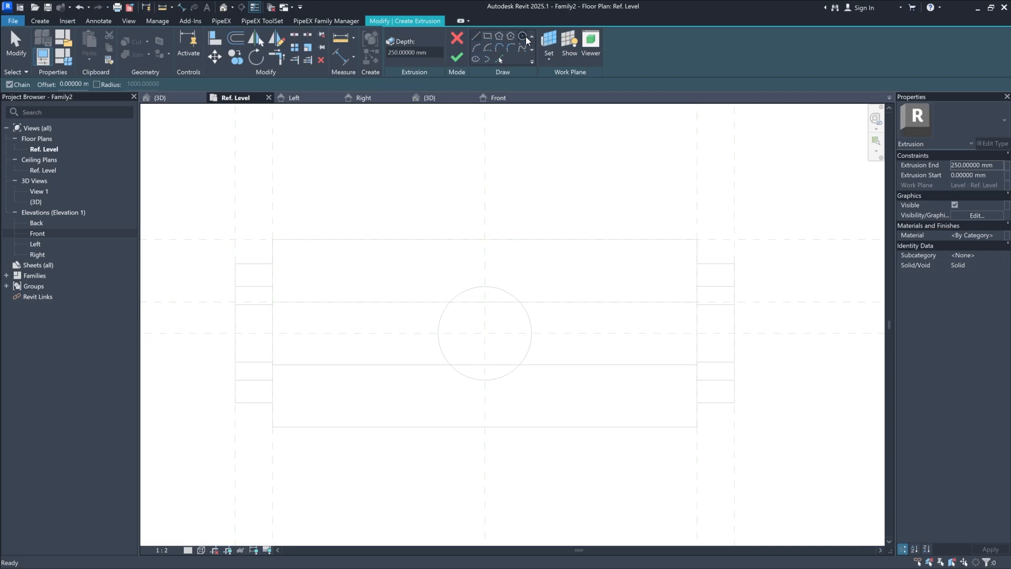
pyautogui.click(522, 35)
pyautogui.click(484, 333)
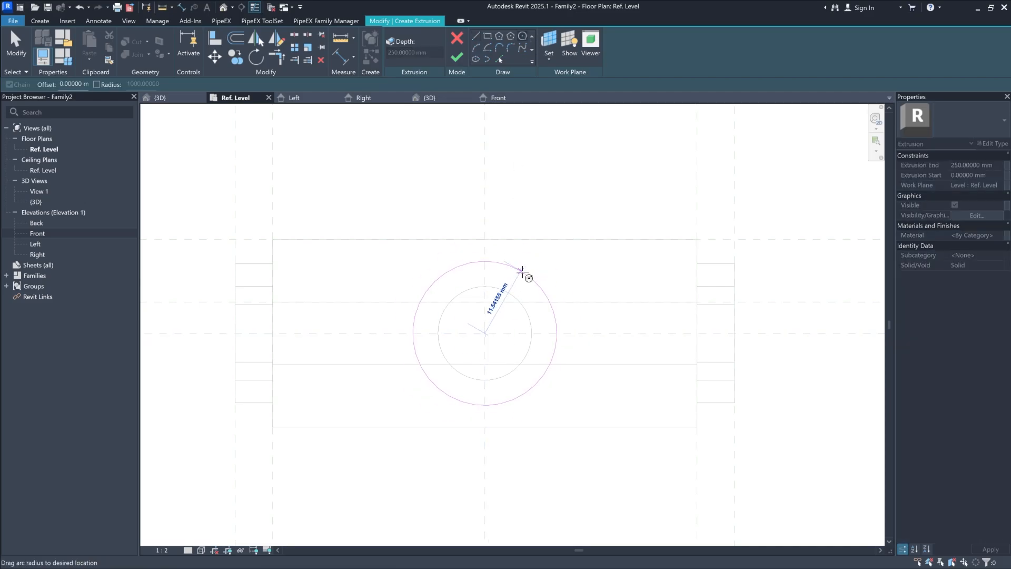
pyautogui.click(524, 274)
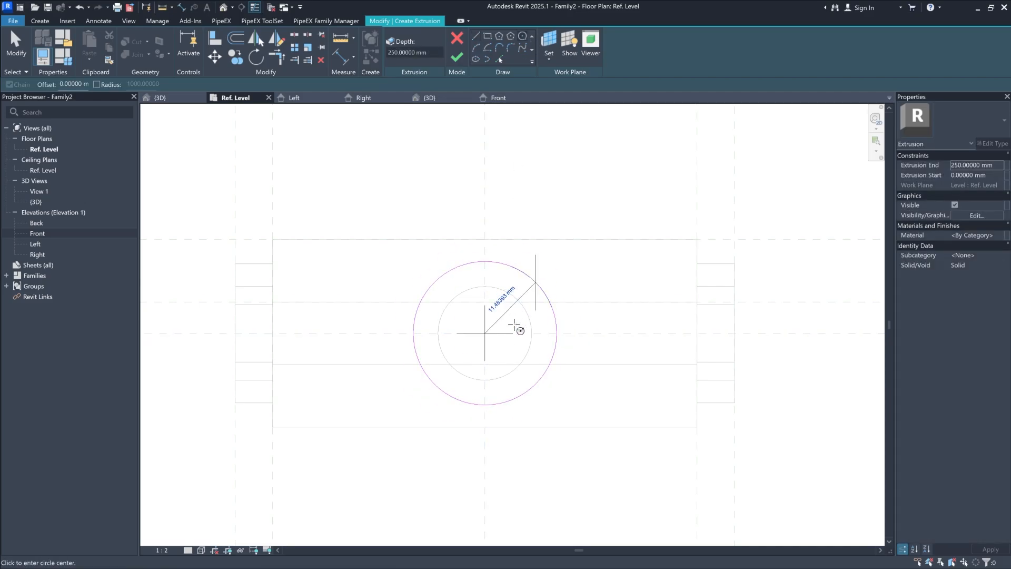
# Step: Make the new circle's radius dimension permanent and change its style to Diameter
pyautogui.press('Escape')
pyautogui.click(508, 316)
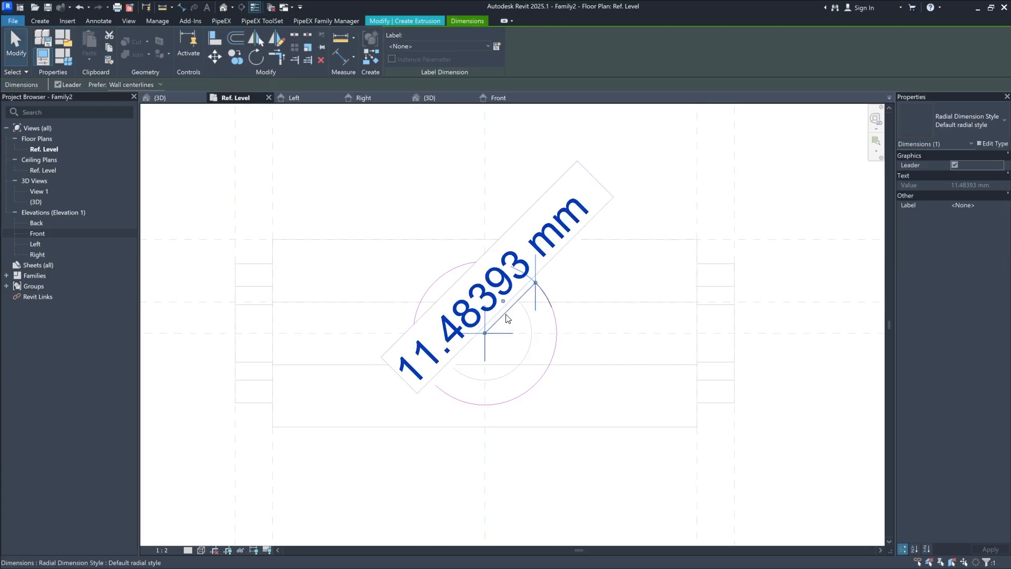
pyautogui.click(951, 123)
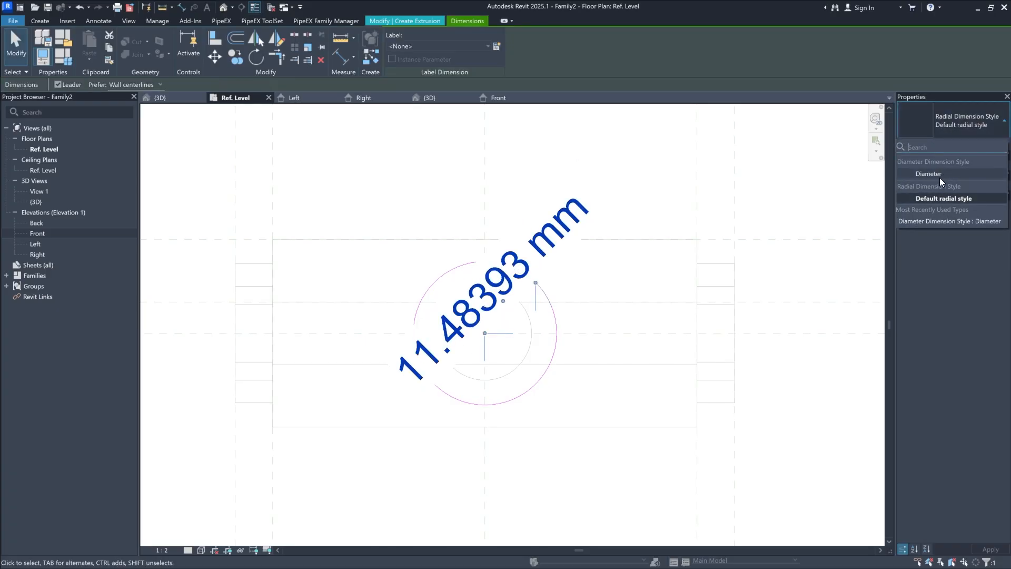
pyautogui.click(939, 176)
pyautogui.click(621, 269)
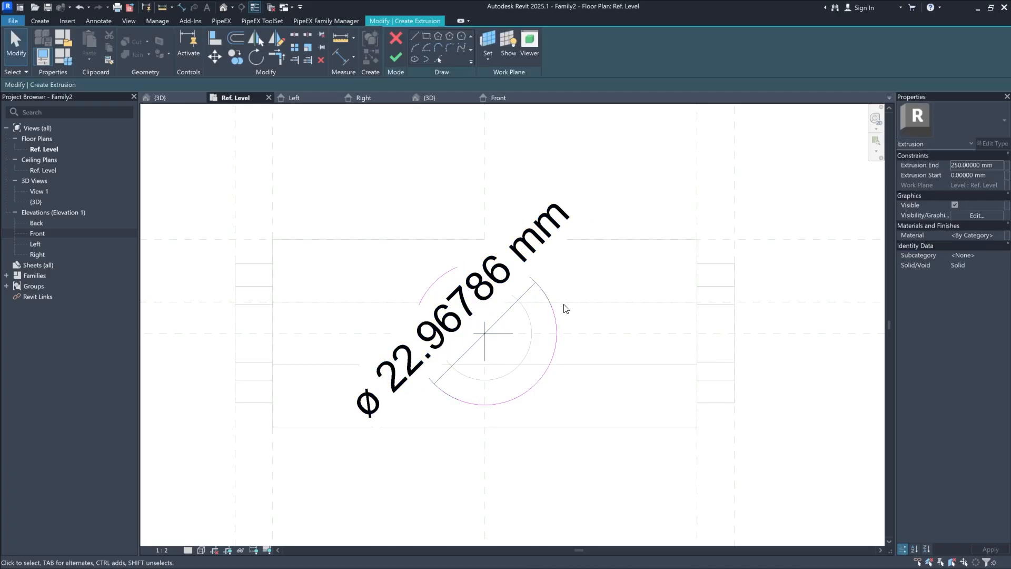
# Step: Label the circle's diameter dimension with a new instance parameter _D and finish the extrusion at 250 mm depth
pyautogui.click(507, 313)
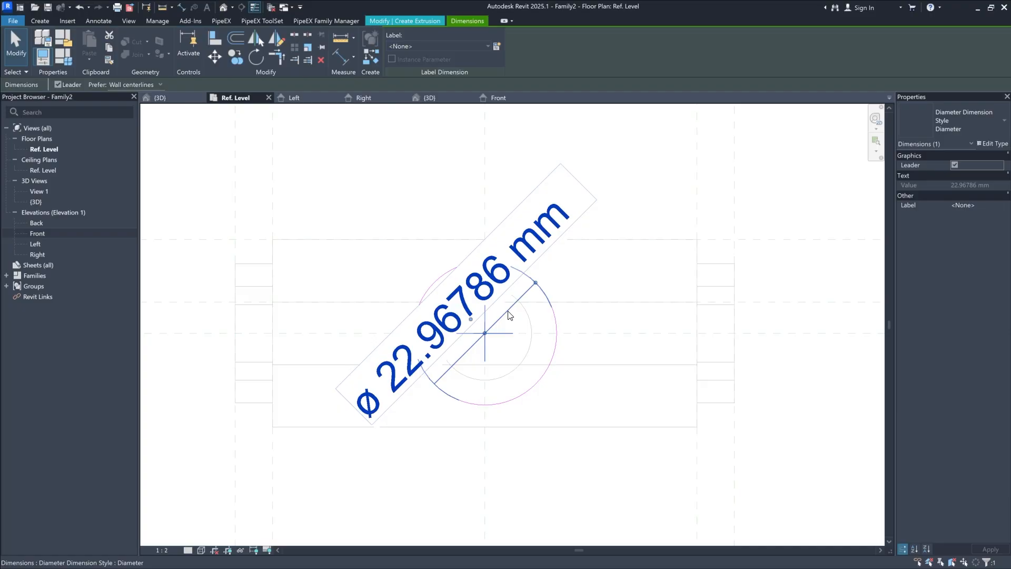
pyautogui.click(496, 46)
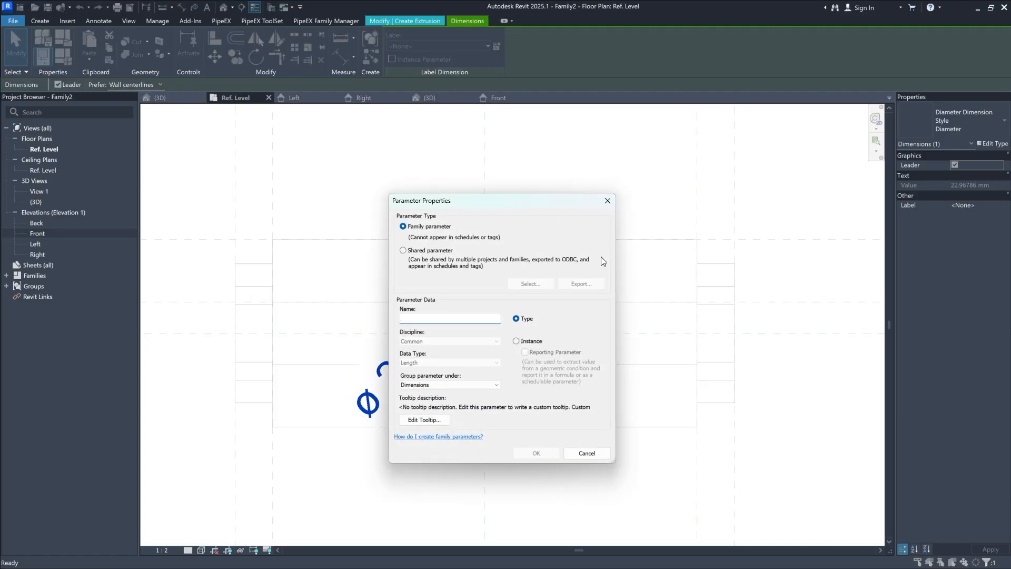
pyautogui.write('_R')
pyautogui.click(516, 340)
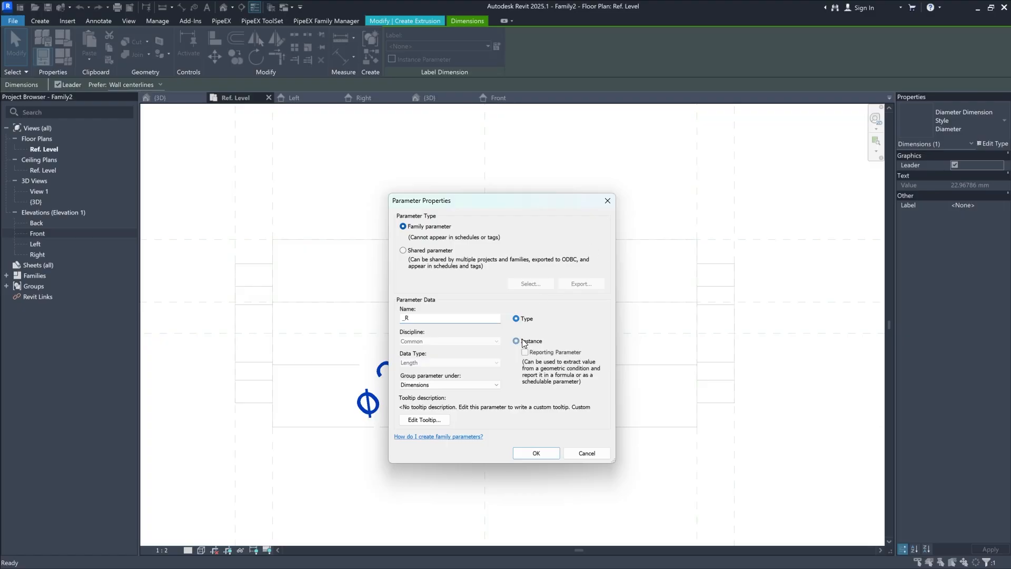
pyautogui.click(425, 319)
pyautogui.click(535, 453)
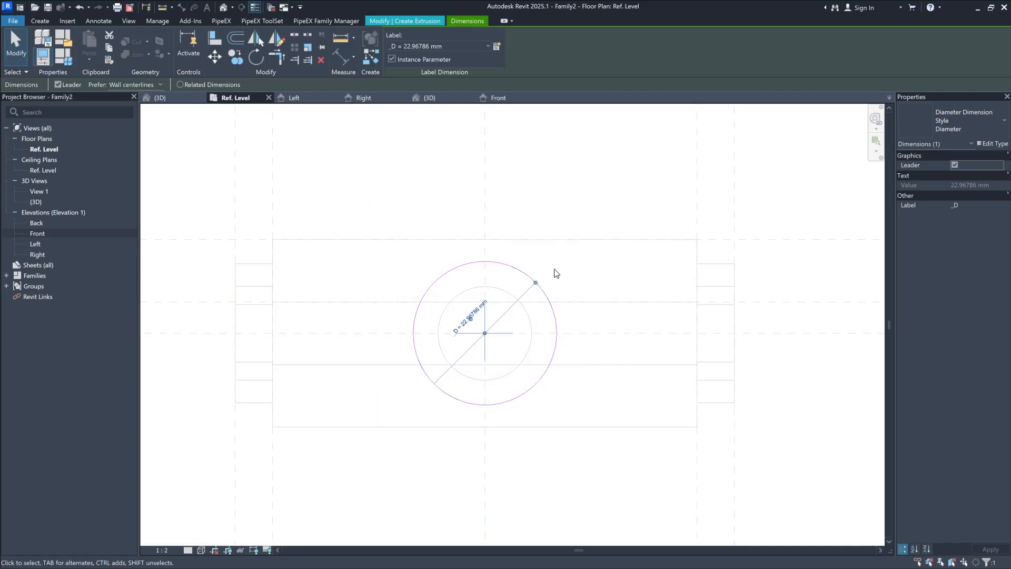
pyautogui.click(553, 201)
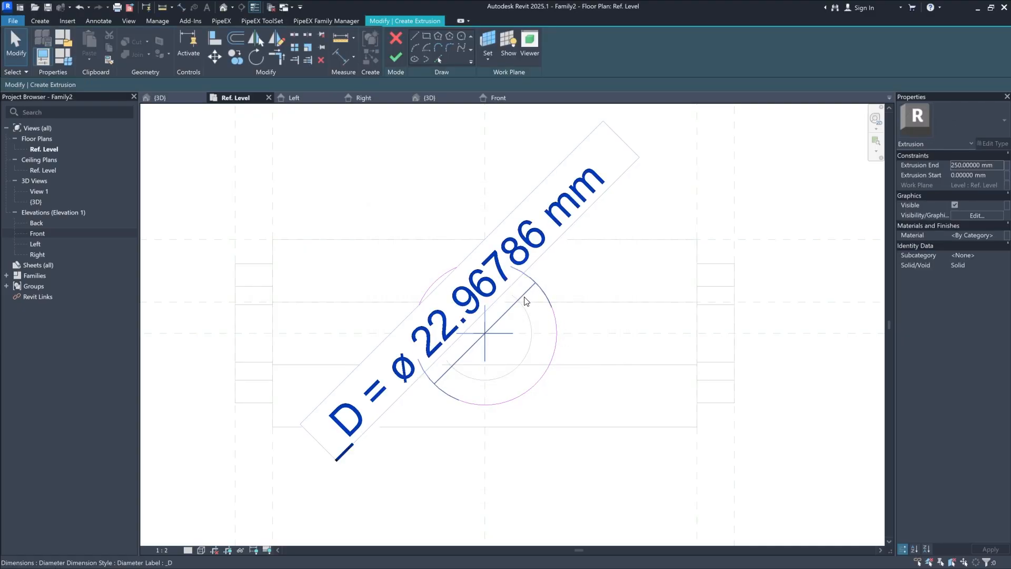
pyautogui.click(397, 57)
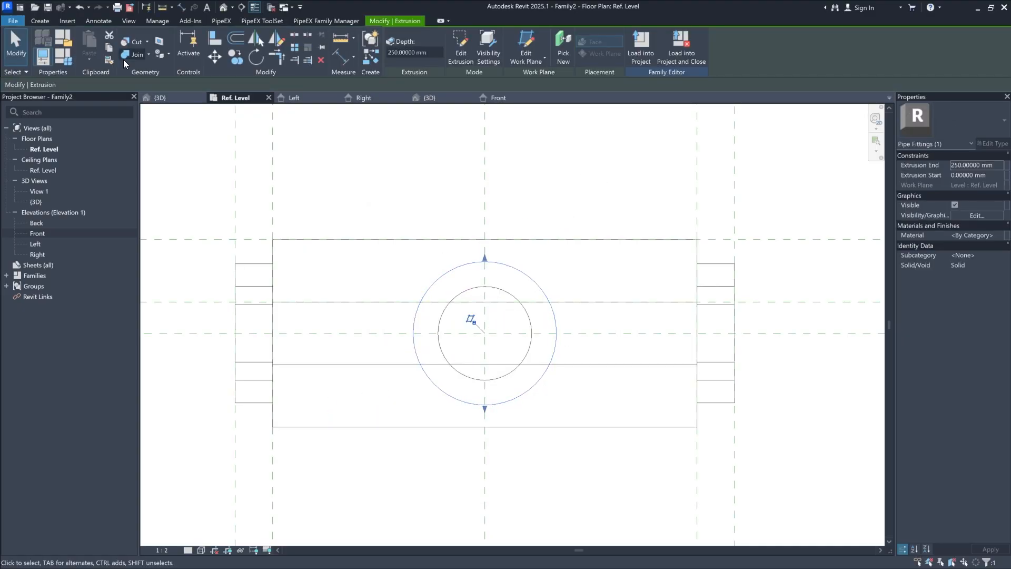
# Step: Enter a formula for the _D parameter in the family types and apply it to the new circular extrusion
pyautogui.click(62, 65)
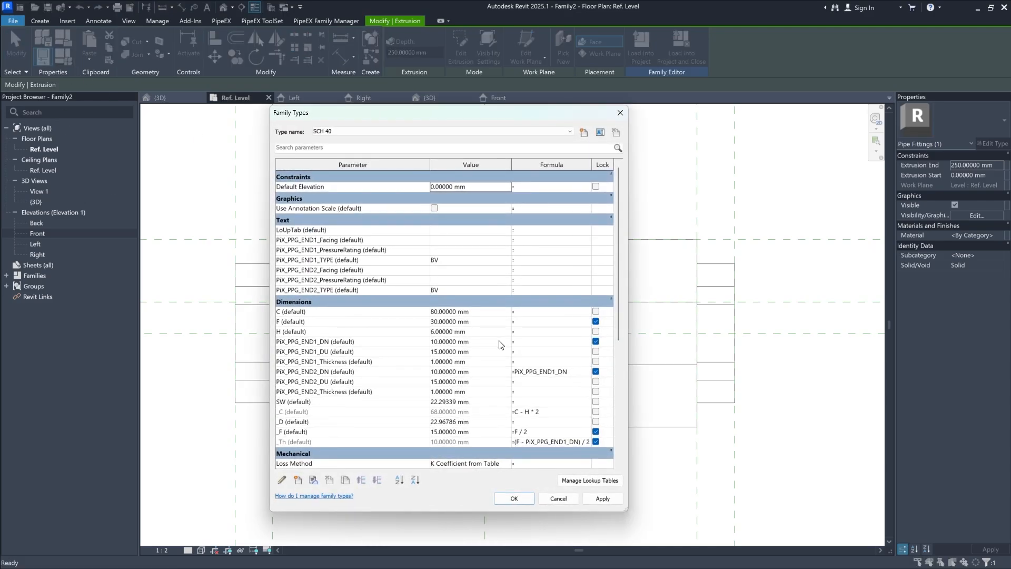
pyautogui.scroll(-3, 500, 333)
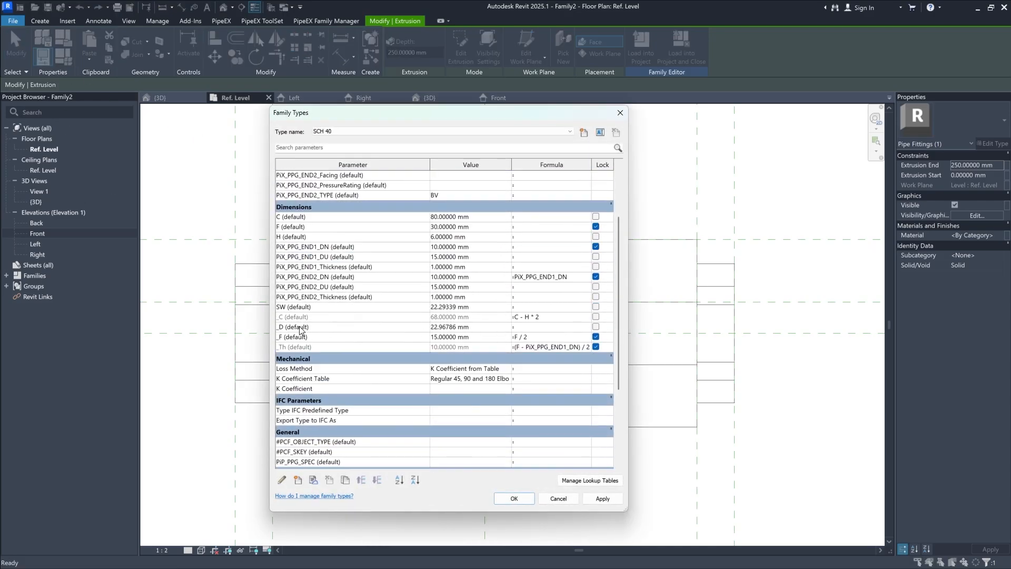
pyautogui.click(522, 327)
pyautogui.click(513, 498)
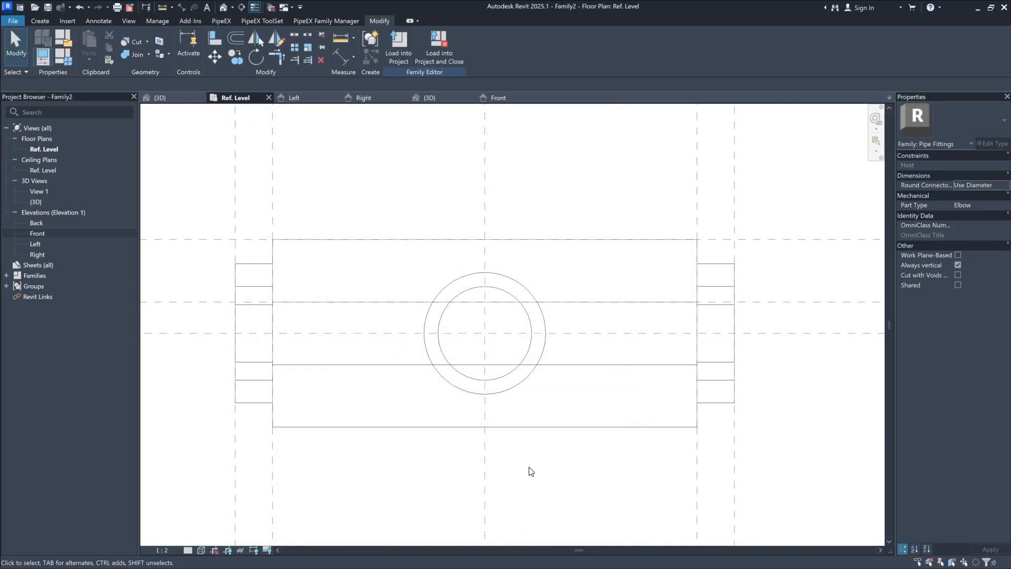
# Step: In the Front elevation, raise the wider extrusion's lower face to just above the stem, giving an extrusion start of about 22.6 mm
pyautogui.click(512, 100)
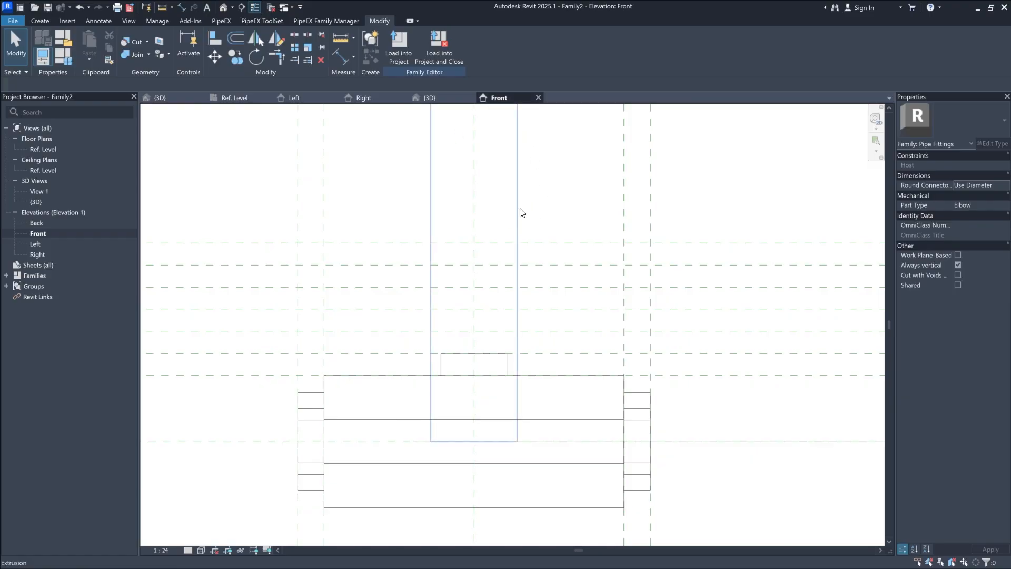
pyautogui.click(474, 445)
pyautogui.moveTo(474, 444); pyautogui.dragTo(473, 343)
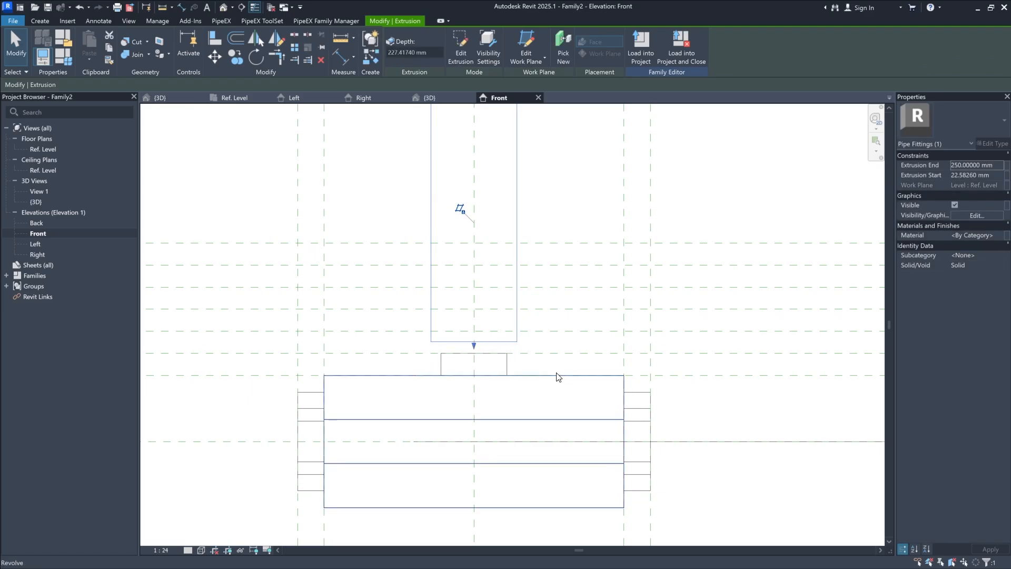
pyautogui.click(546, 370)
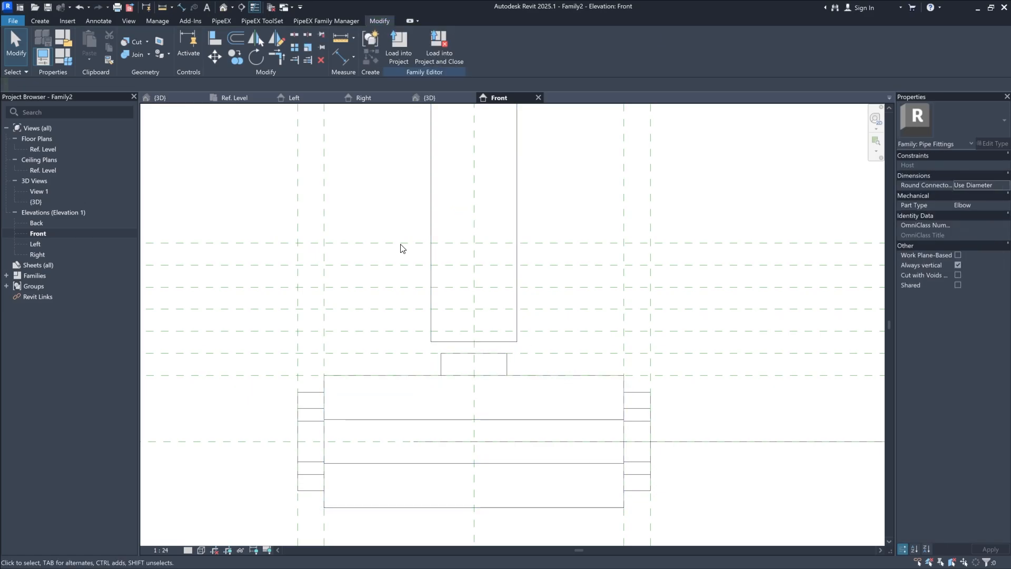
# Step: Align and lock the wider extrusion's lower face to the second horizontal plane, at the stem's upper face
pyautogui.click(218, 42)
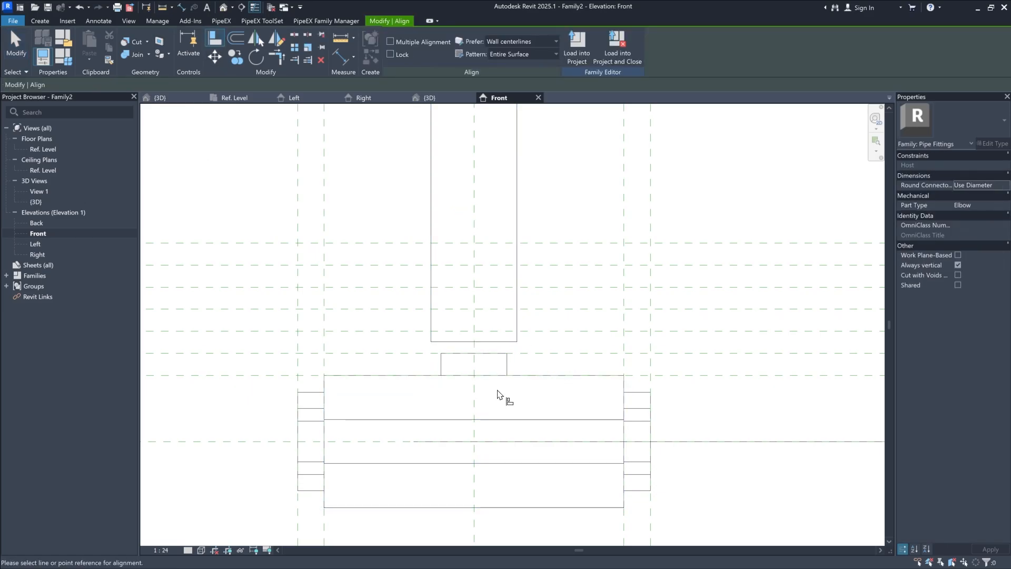
pyautogui.click(539, 354)
pyautogui.click(506, 345)
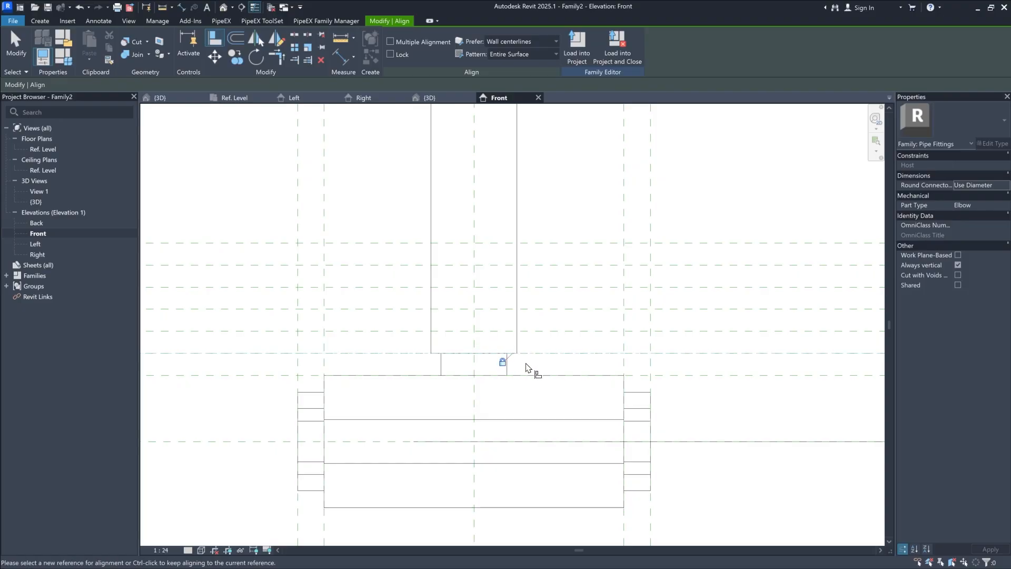
# Step: Align the wider extrusion's upper face to the fourth plane of the horizontal stack and lock the alignment
pyautogui.scroll(-1, 526, 367)
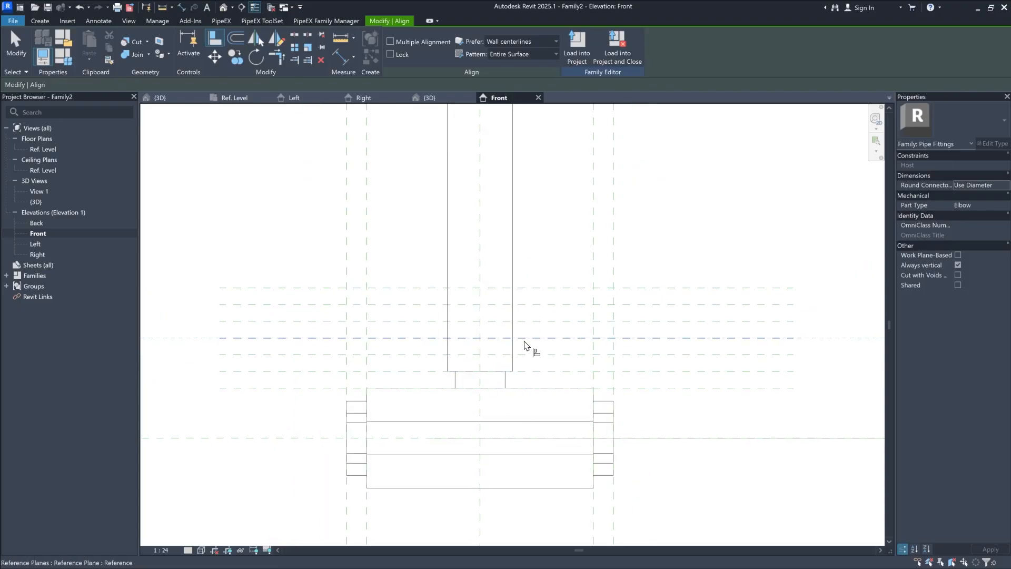
pyautogui.scroll(-5, 530, 390)
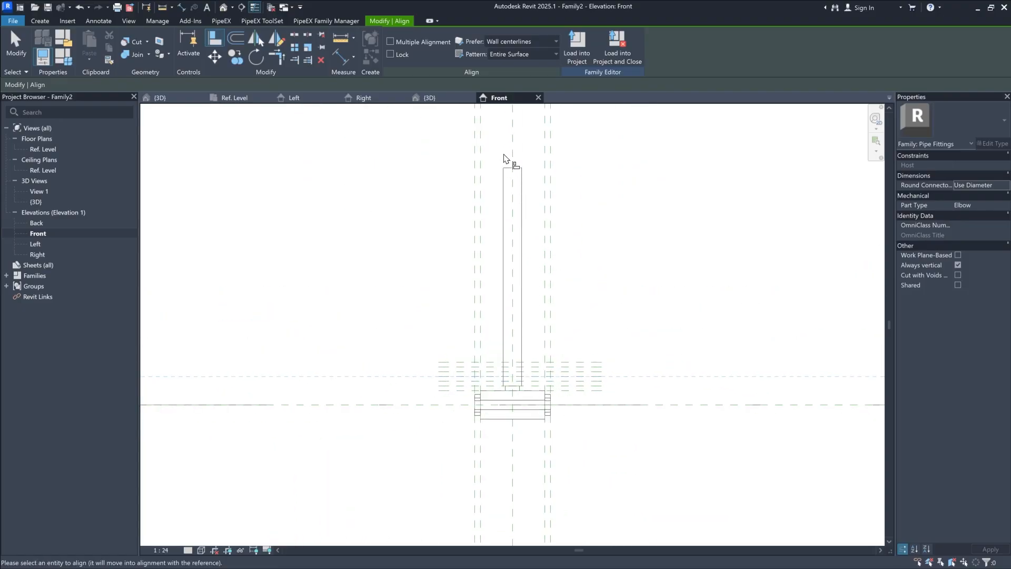
pyautogui.scroll(3, 505, 161)
pyautogui.click(516, 176)
pyautogui.scroll(-4, 548, 279)
pyautogui.scroll(3, 524, 387)
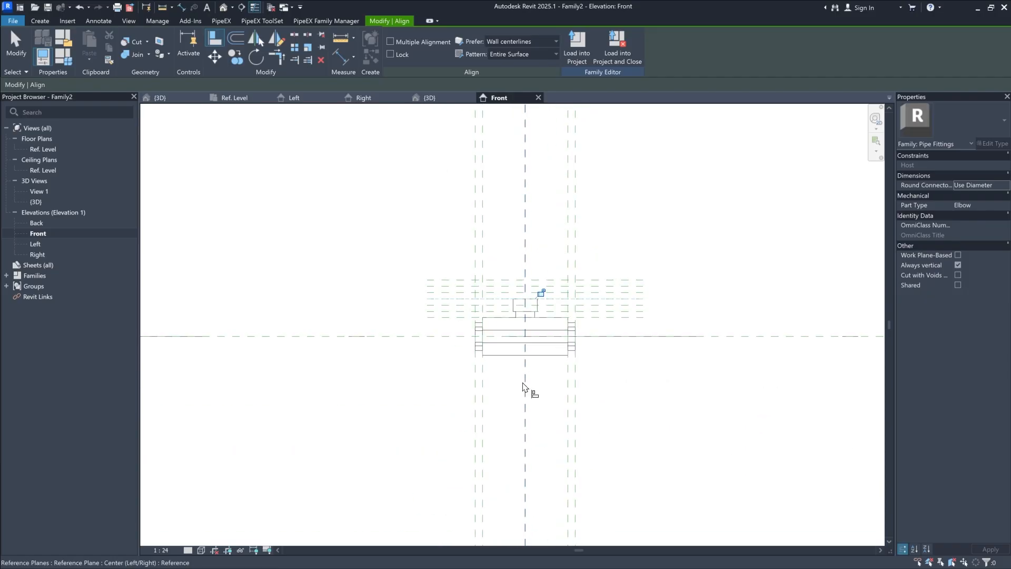
pyautogui.scroll(3, 533, 333)
pyautogui.click(547, 255)
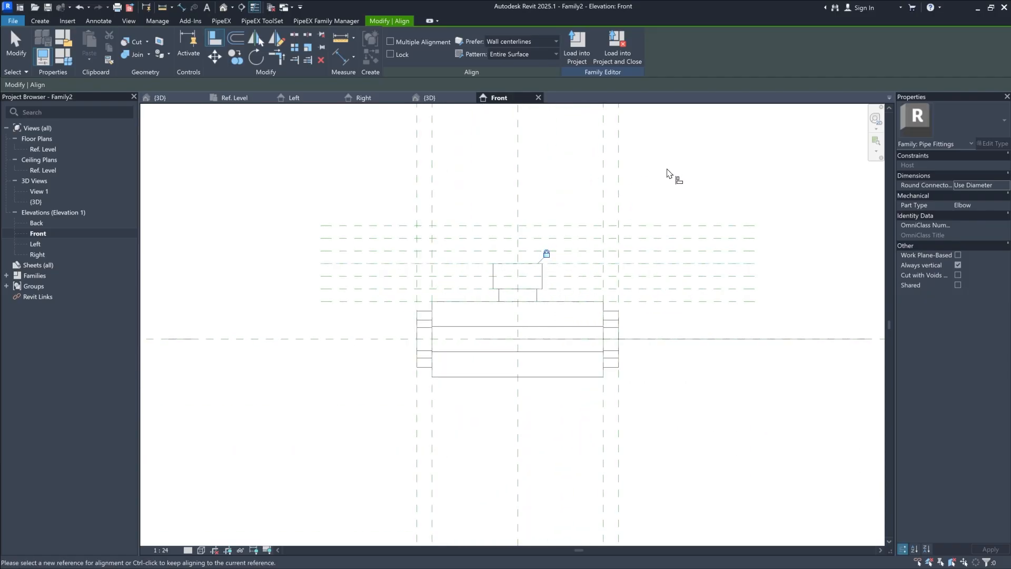
pyautogui.press('Escape')
pyautogui.press('Escape')
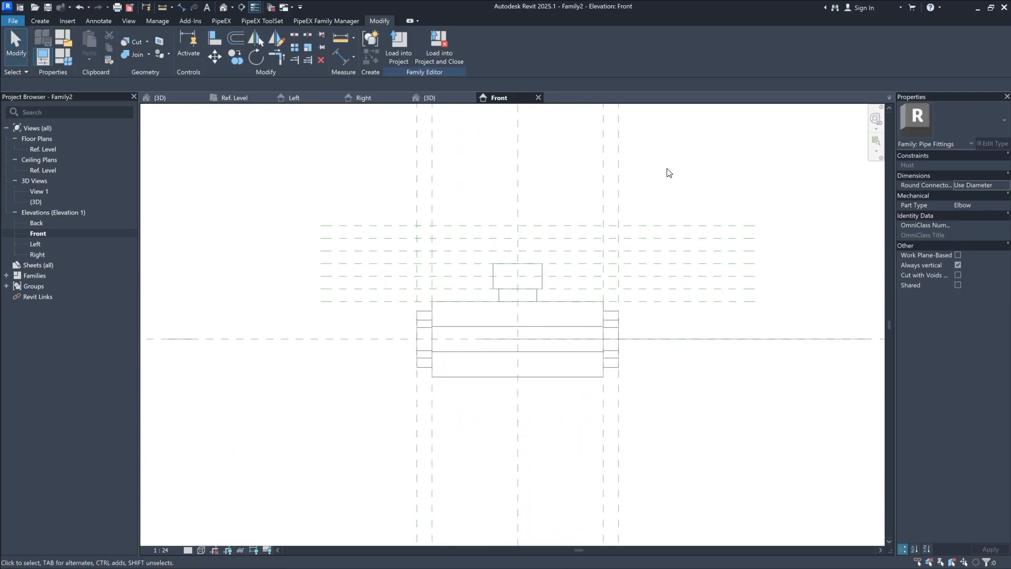
# Step: Place an aligned dimension string across the stacked horizontal reference planes, working from the topmost plane down
pyautogui.click(338, 59)
pyautogui.scroll(4, 331, 192)
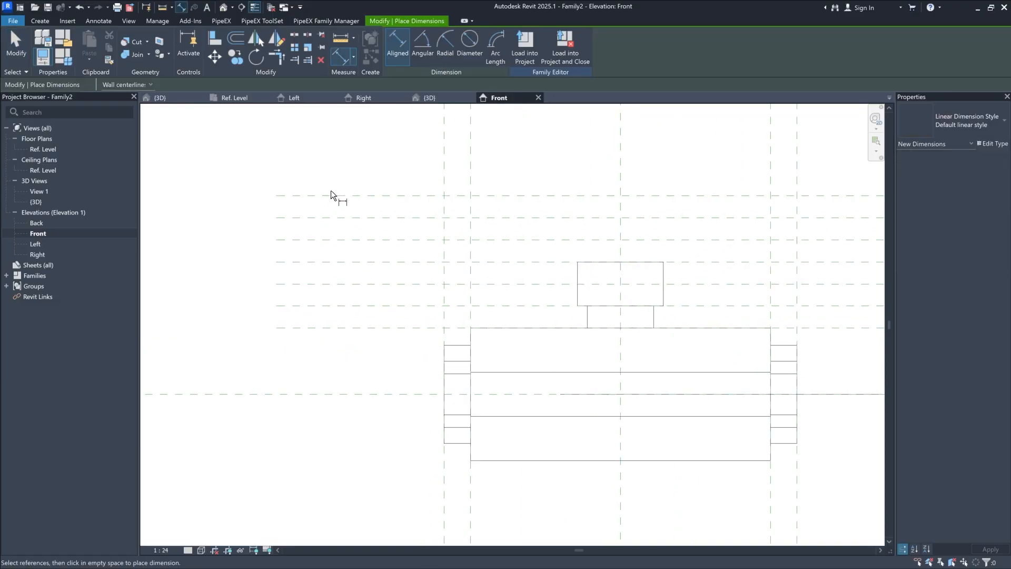
pyautogui.click(336, 239)
pyautogui.click(338, 261)
pyautogui.click(340, 285)
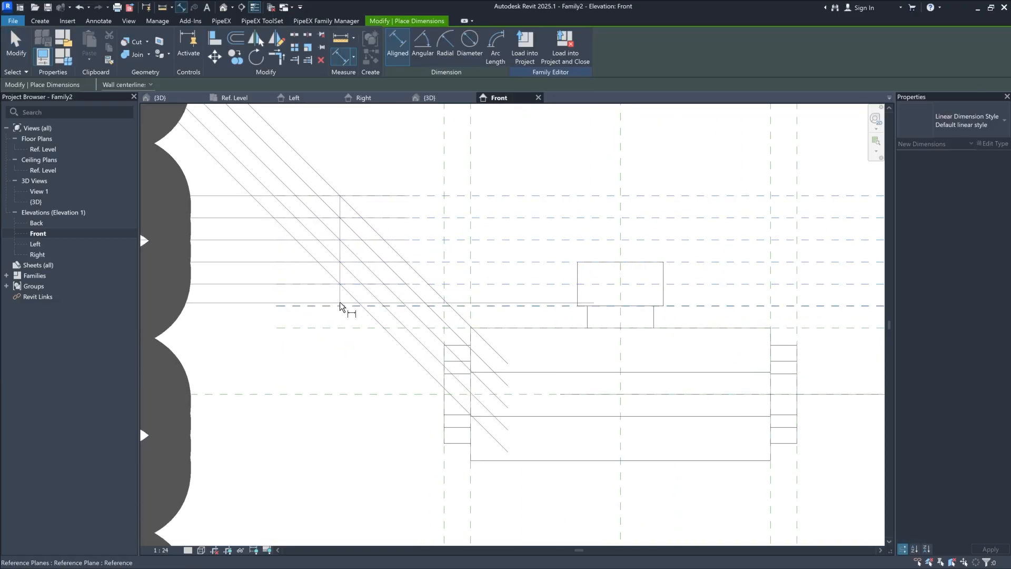
# Step: Finish the aligned dimension string across the seven horizontal reference planes above the body centreline and make its segments equal
pyautogui.click(340, 304)
pyautogui.click(339, 329)
pyautogui.click(293, 348)
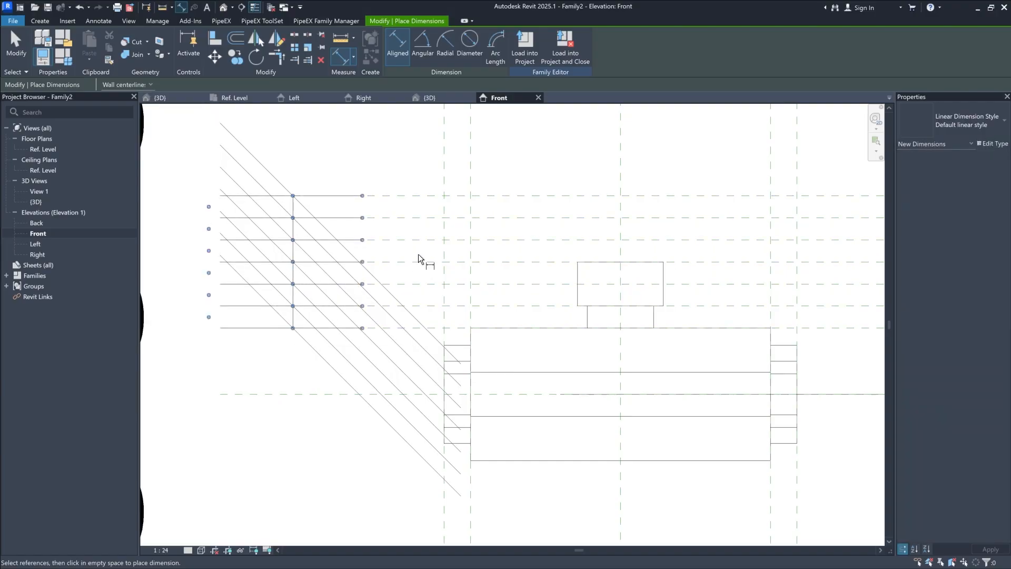
pyautogui.scroll(-6, 432, 263)
pyautogui.click(660, 272)
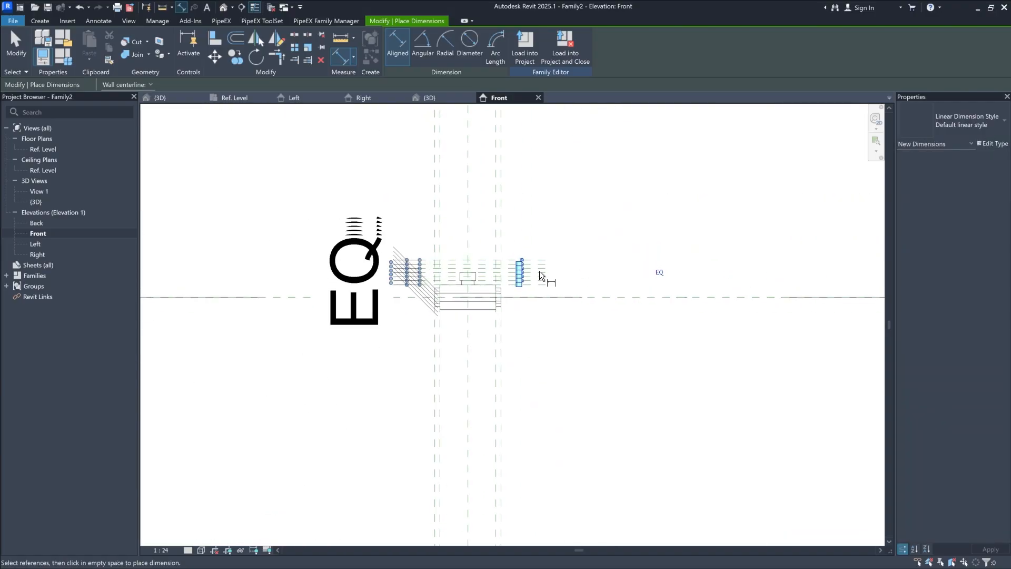
# Step: Set the front elevation's view scale to 1:2
pyautogui.scroll(4, 539, 270)
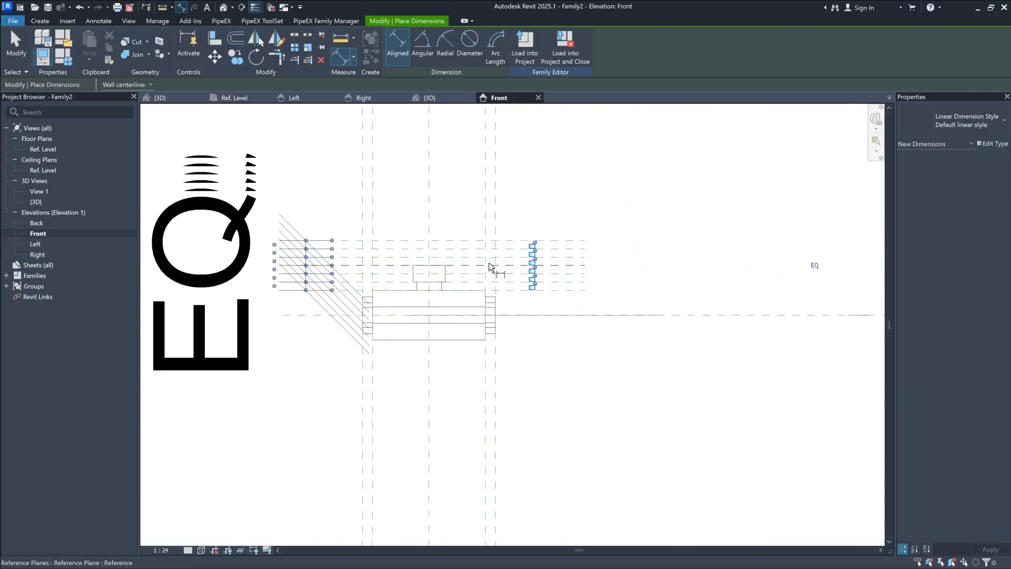
pyautogui.click(161, 549)
pyautogui.click(171, 412)
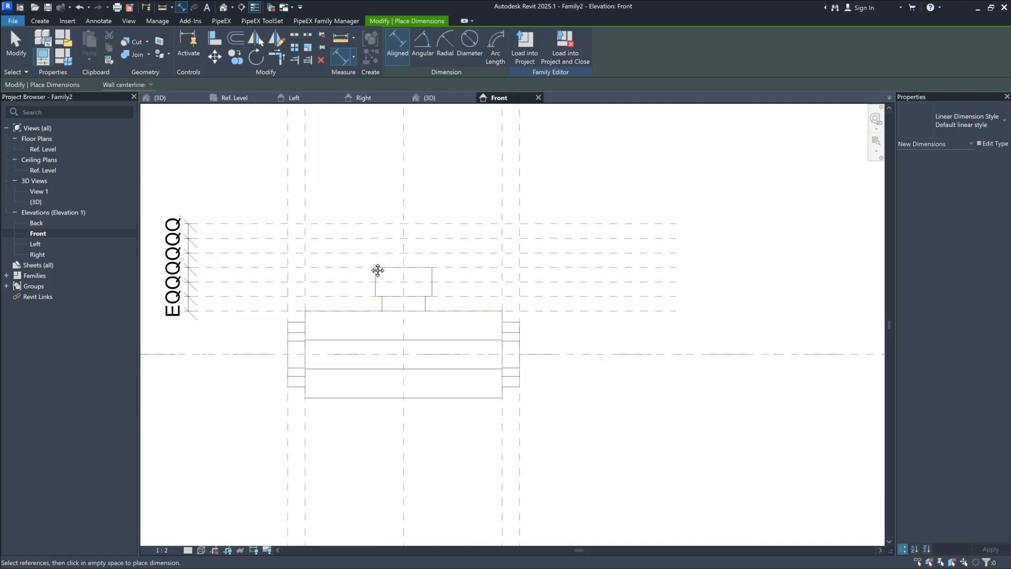
# Step: Add aligned dimensions from the Ref. Level line to the lowest and to the highest of the equally spaced horizontal reference planes
pyautogui.moveTo(378, 270); pyautogui.dragTo(440, 279, button='middle')
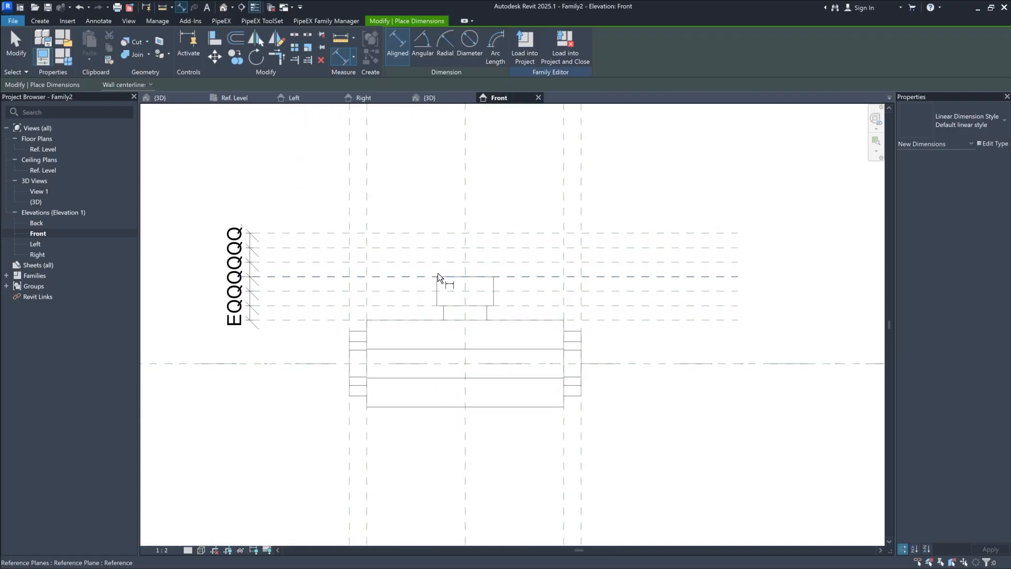
pyautogui.click(653, 320)
pyautogui.click(652, 365)
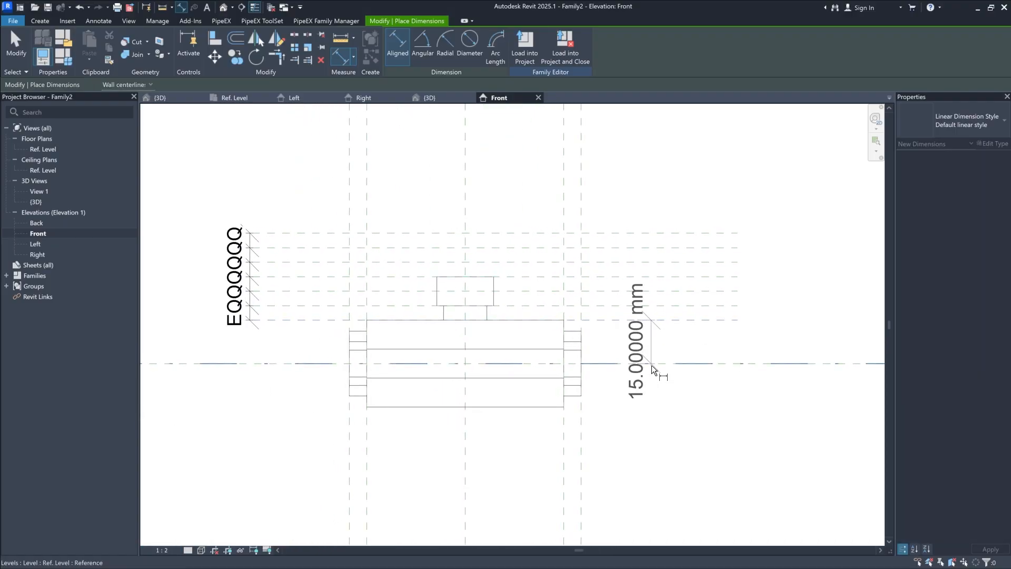
pyautogui.click(633, 383)
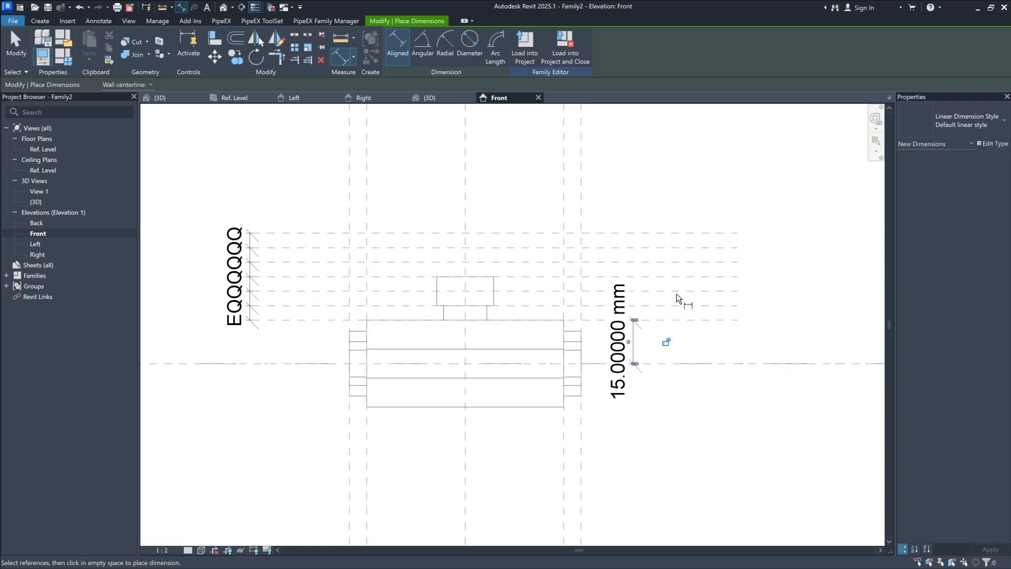
pyautogui.click(725, 232)
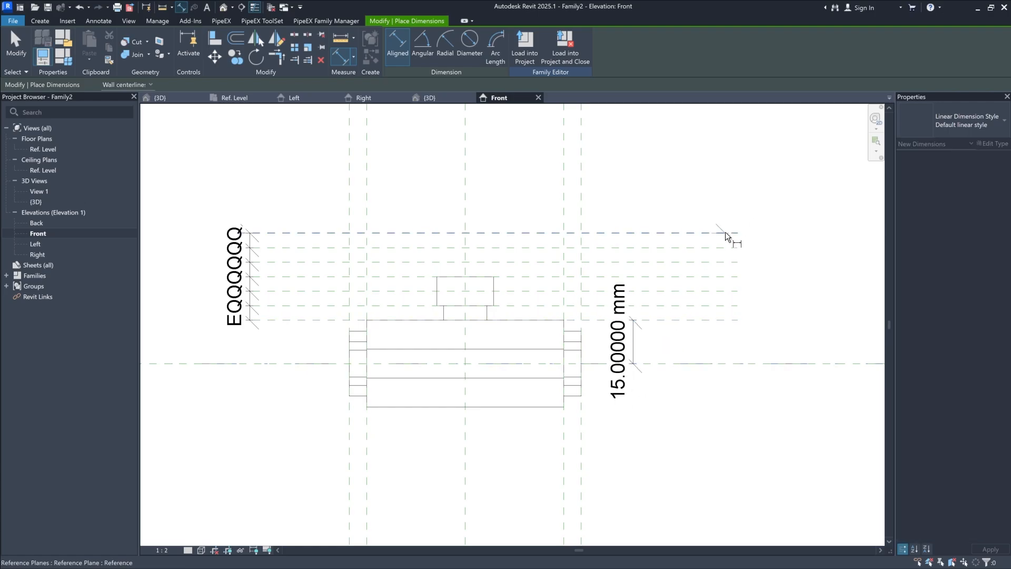
pyautogui.click(726, 364)
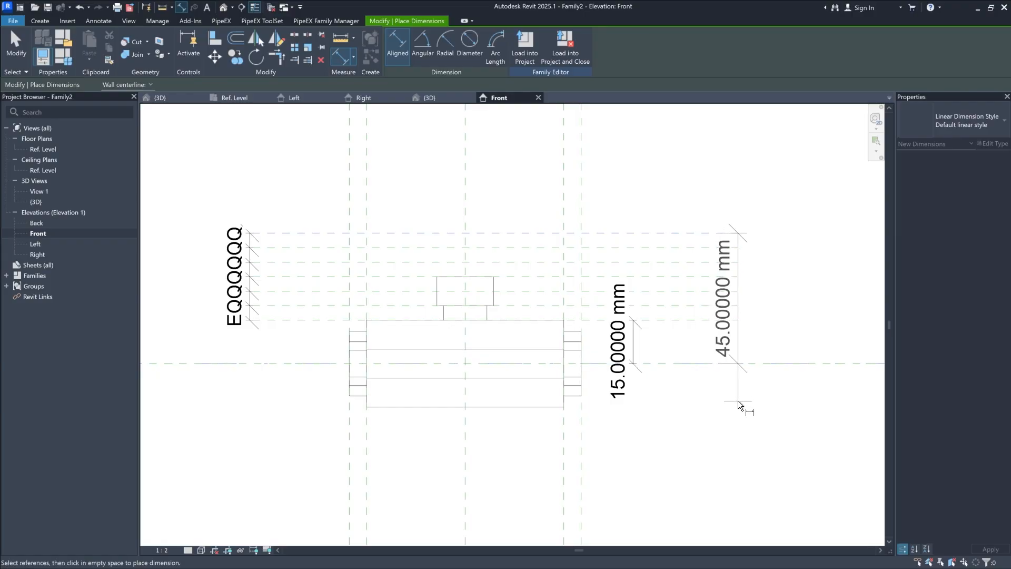
pyautogui.click(738, 401)
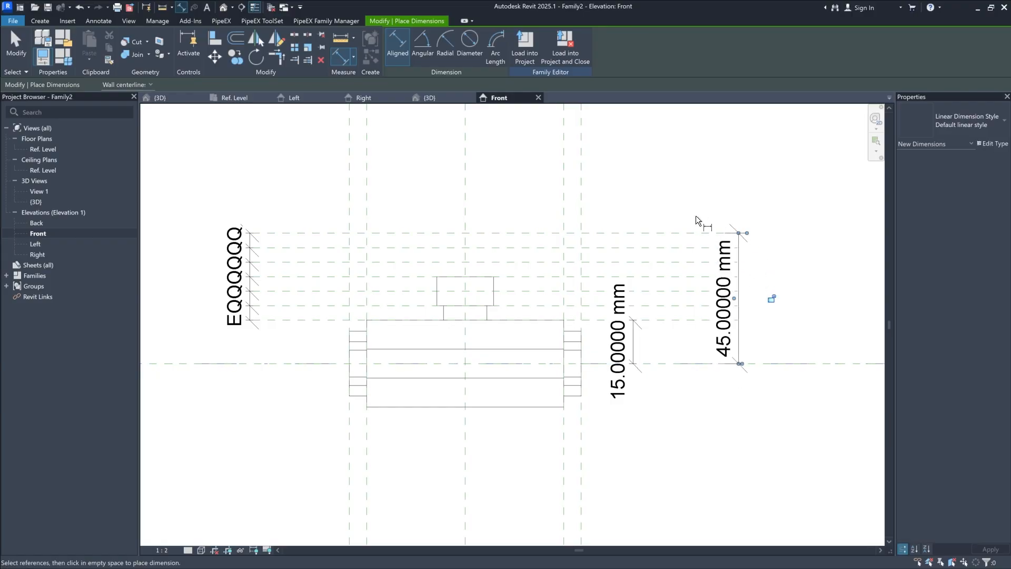
pyautogui.press('Escape')
# Step: Label the dimension between the Ref. Level line and the lowest horizontal reference plane with the _F parameter
pyautogui.click(634, 340)
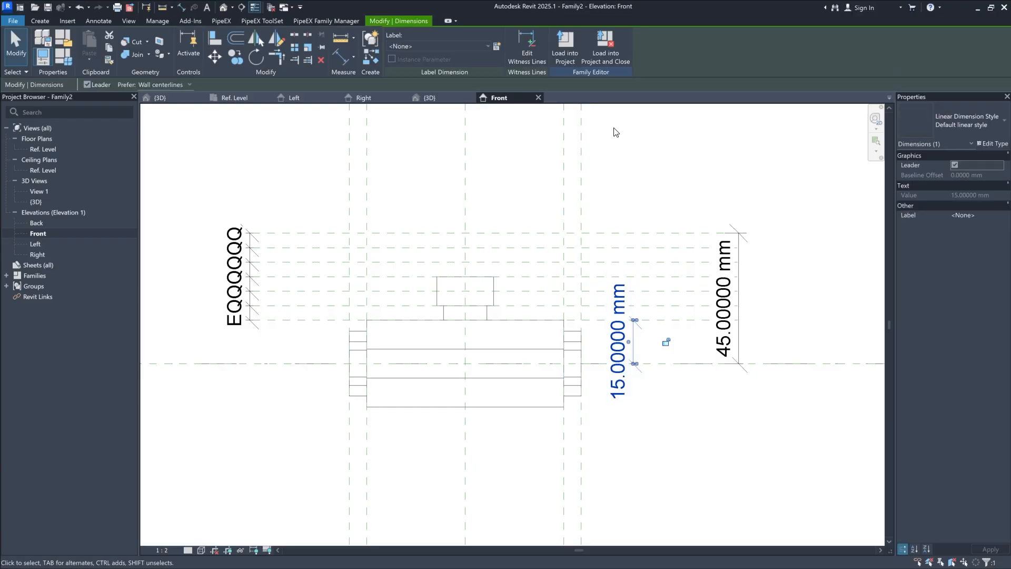
pyautogui.click(476, 45)
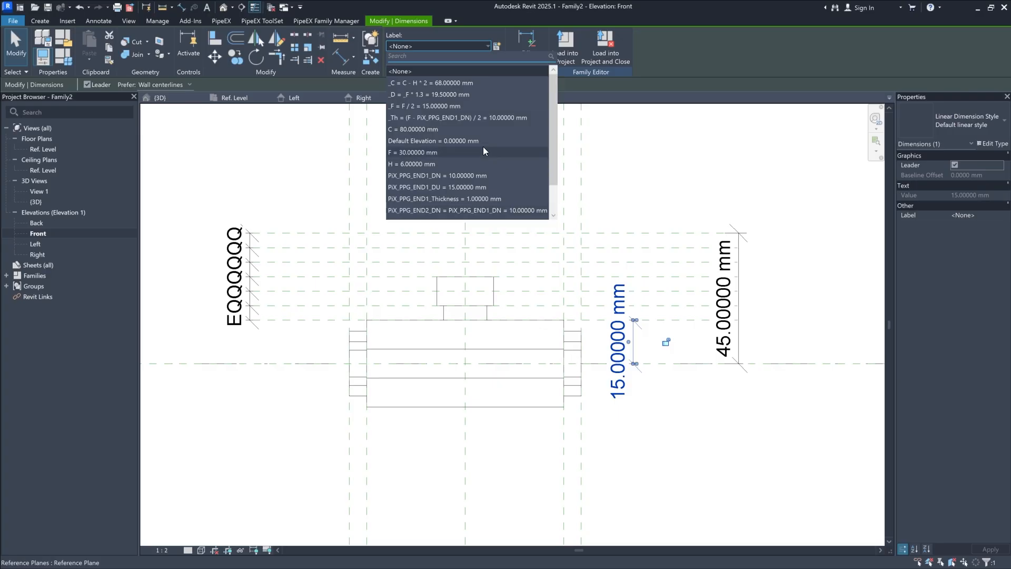
pyautogui.click(405, 107)
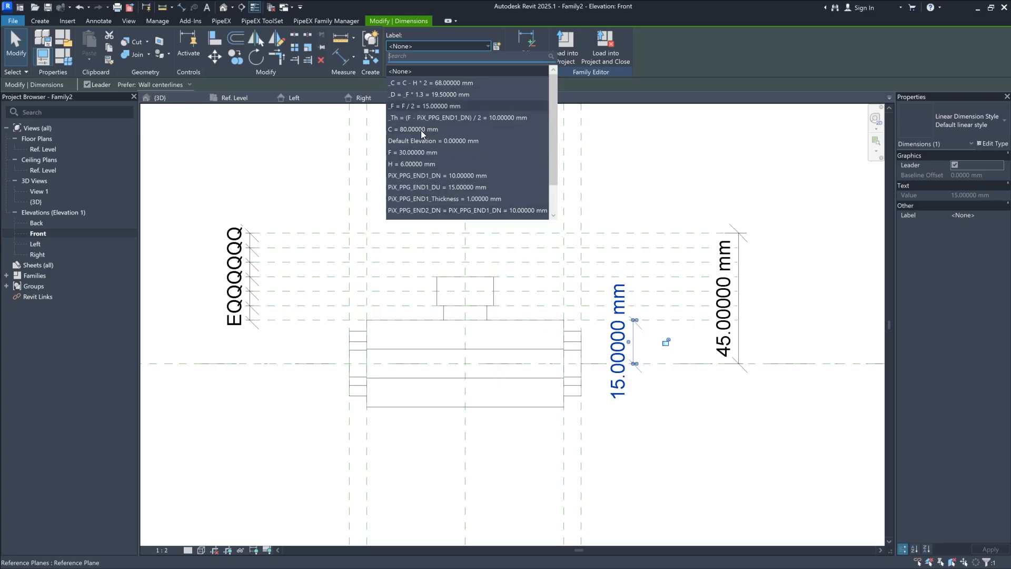
pyautogui.click(690, 393)
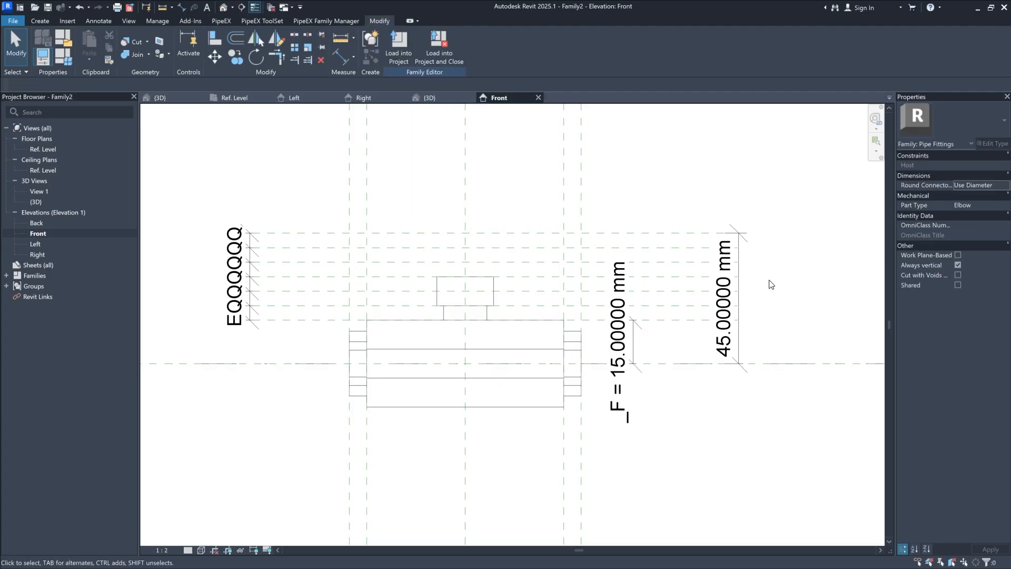
# Step: Label the dimension from the Ref. Level line to the highest plane with a new instance family parameter named D
pyautogui.click(742, 277)
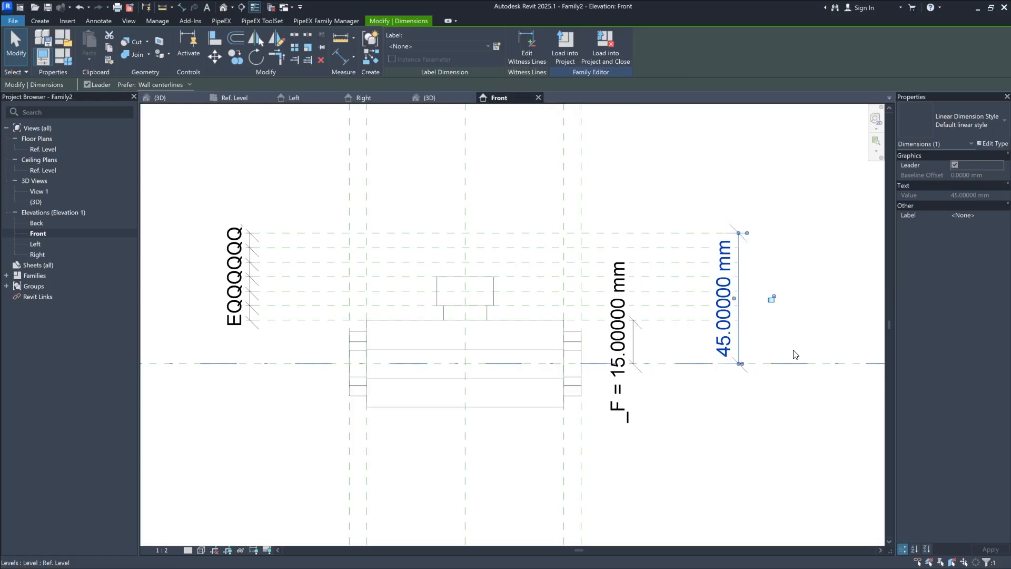
pyautogui.click(496, 47)
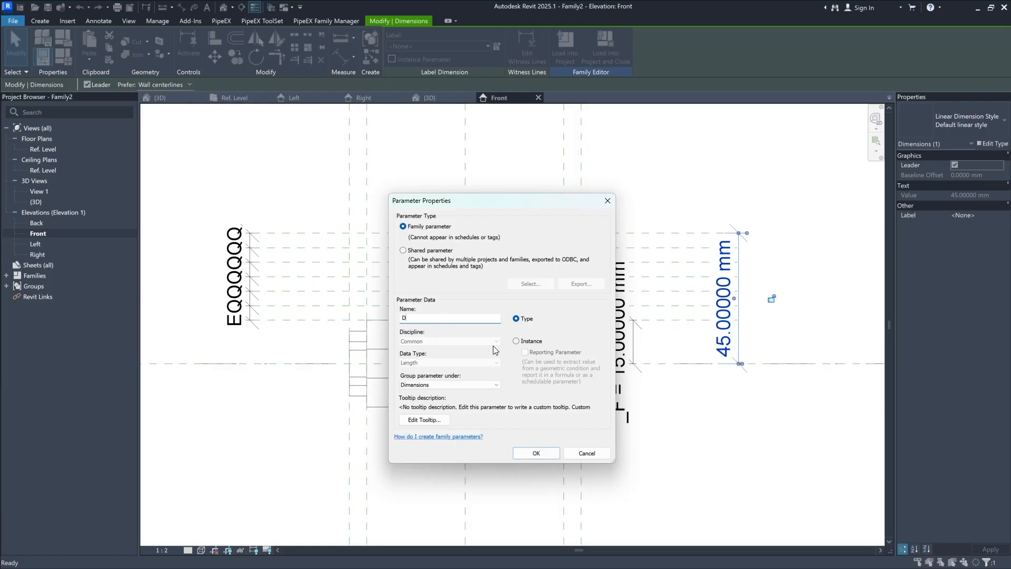
pyautogui.click(517, 341)
pyautogui.click(536, 453)
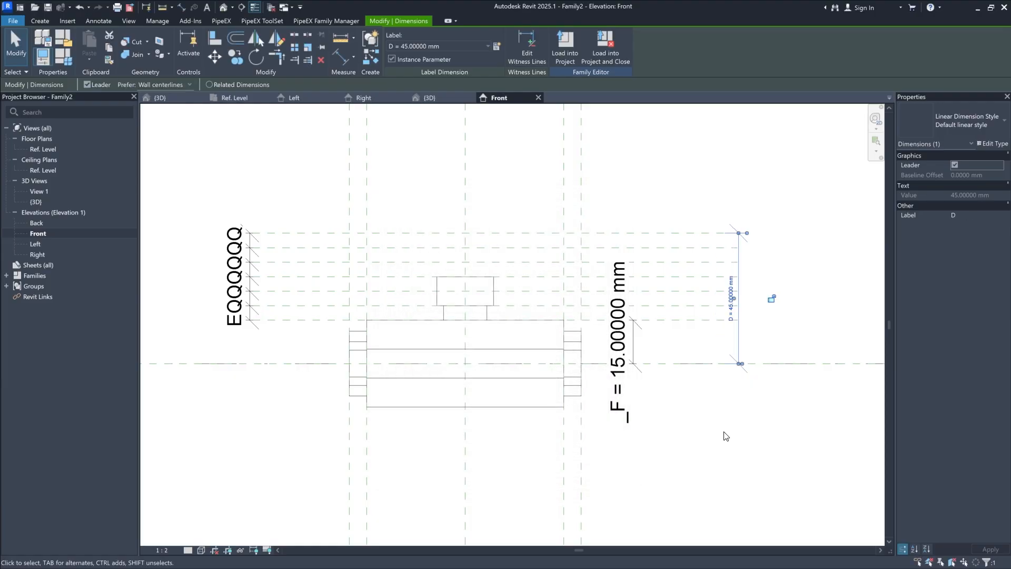
# Step: Draw three vertical reference planes right of the fitting: one about 41 mm from its end plane, one just inside that, one near the end
pyautogui.moveTo(637, 179); pyautogui.dragTo(631, 222, button='middle')
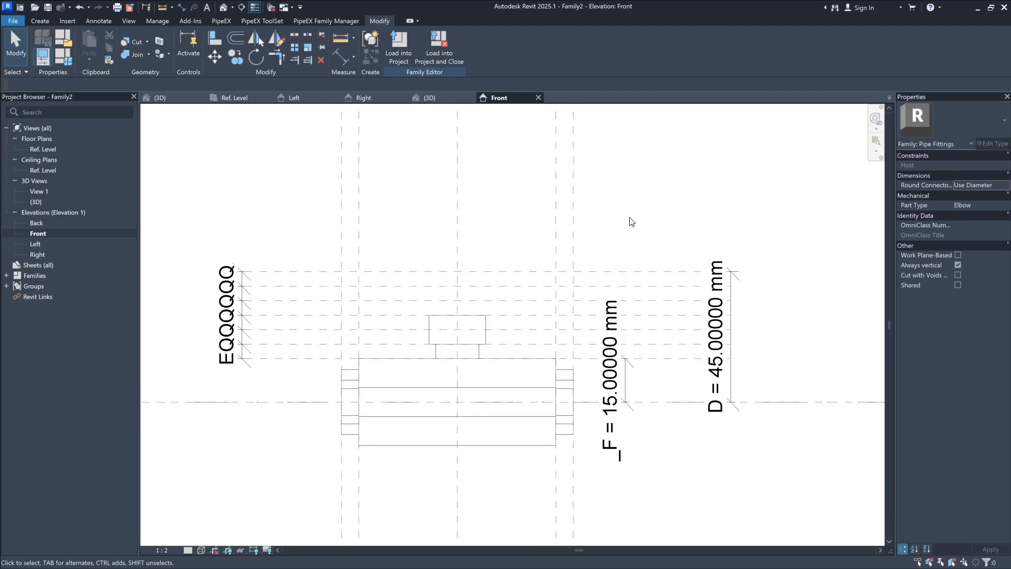
pyautogui.click(41, 20)
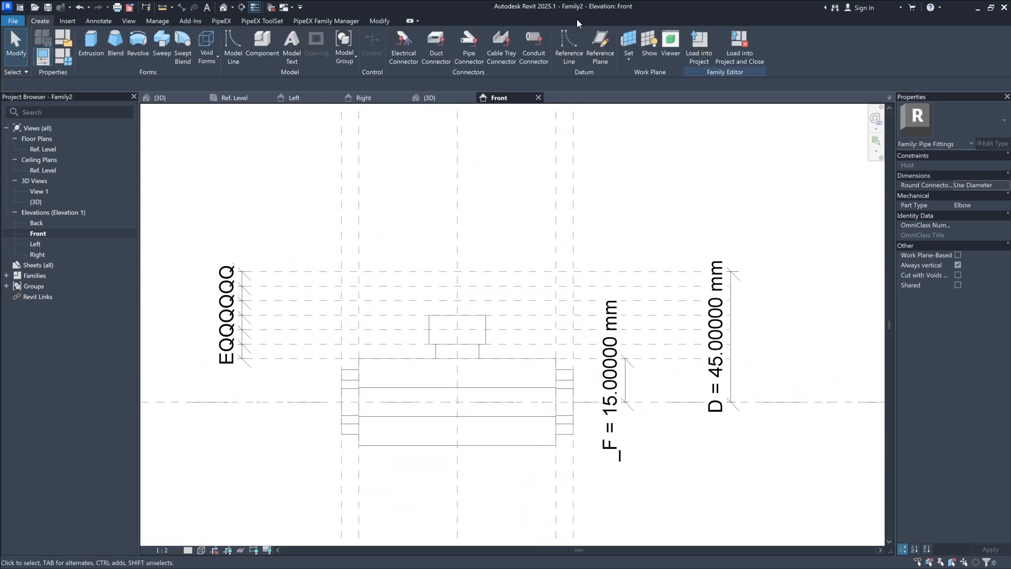
pyautogui.click(600, 46)
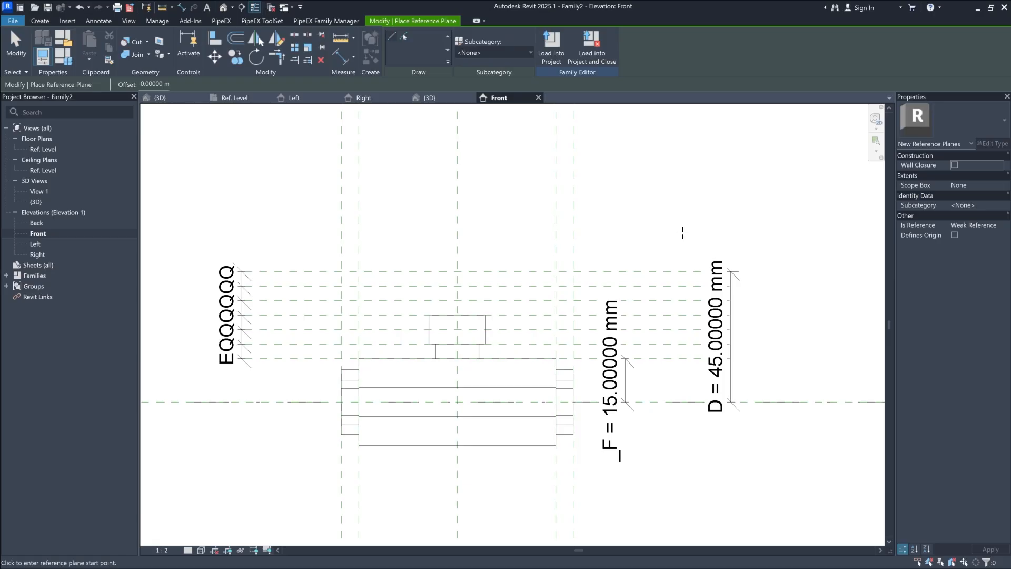
pyautogui.click(694, 201)
pyautogui.click(694, 461)
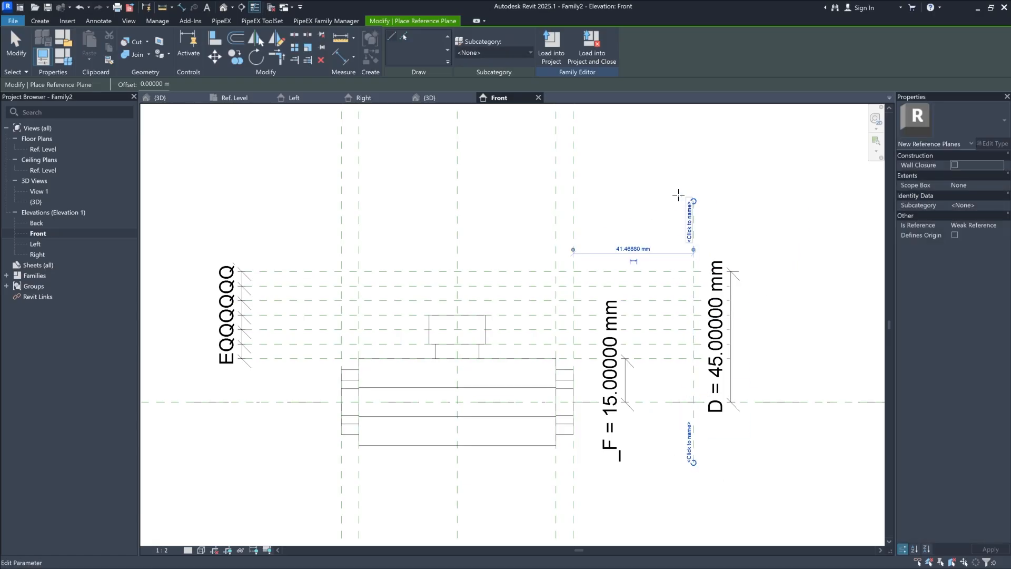
pyautogui.click(678, 200)
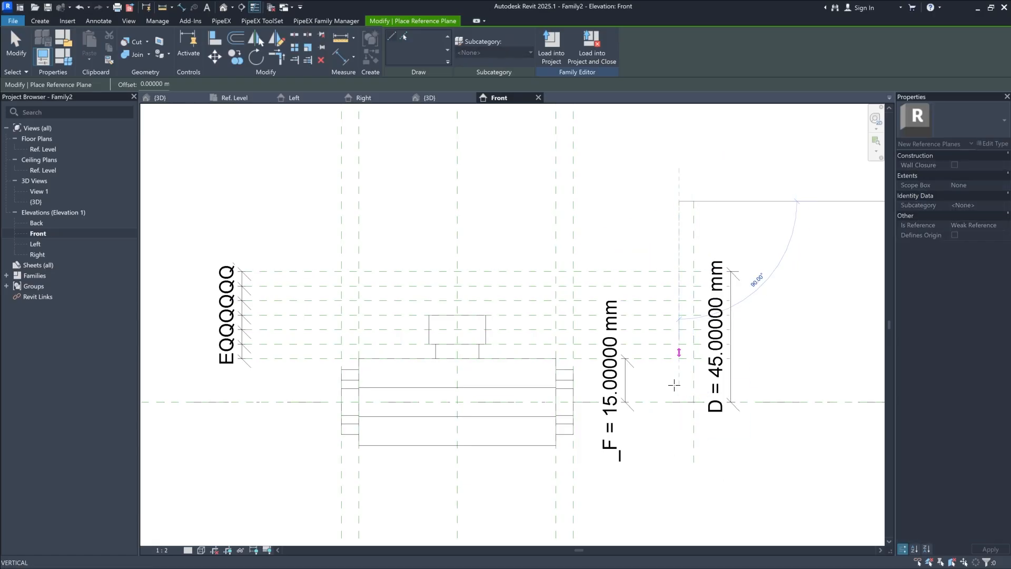
pyautogui.click(679, 462)
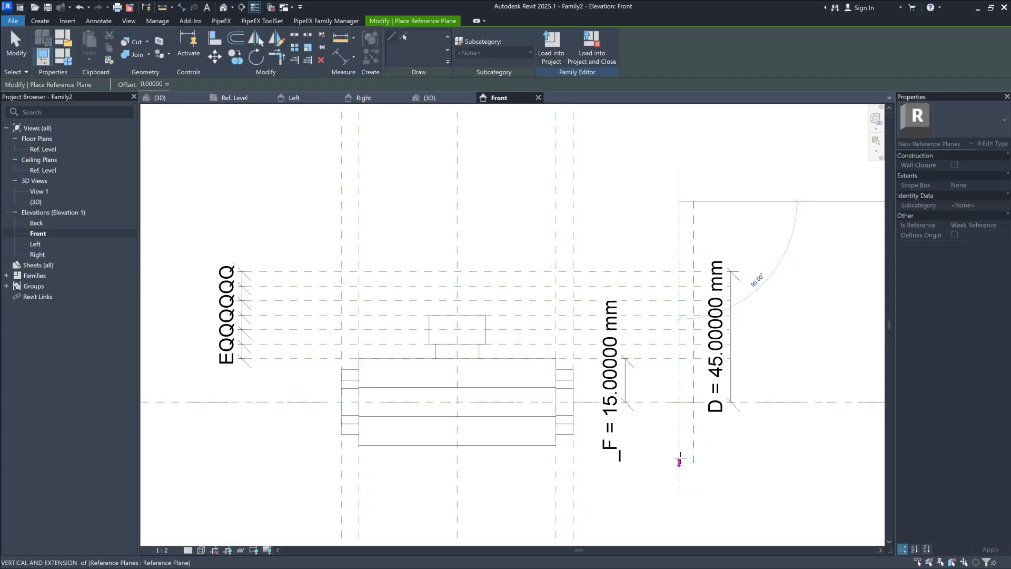
pyautogui.click(588, 219)
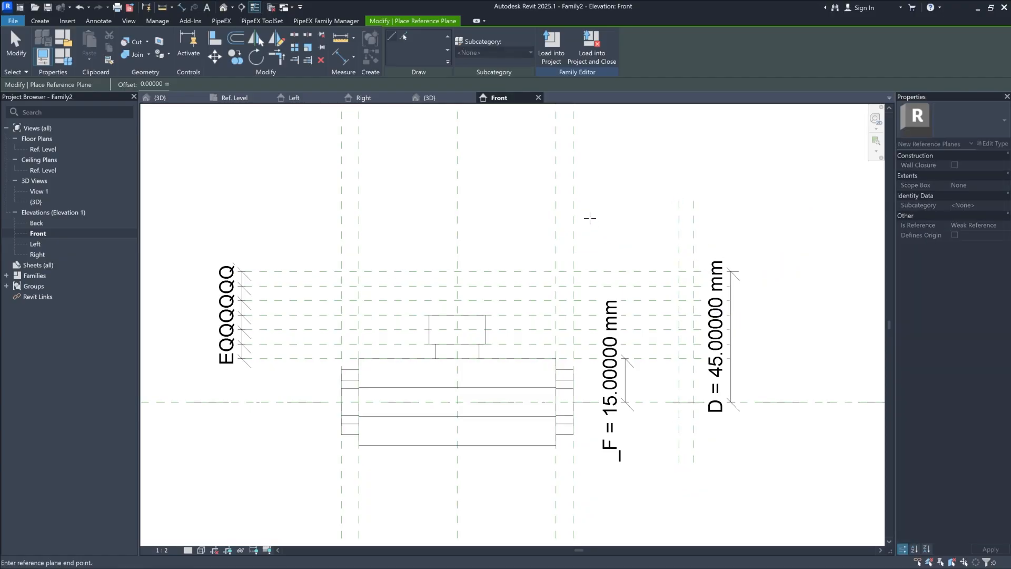
pyautogui.click(588, 458)
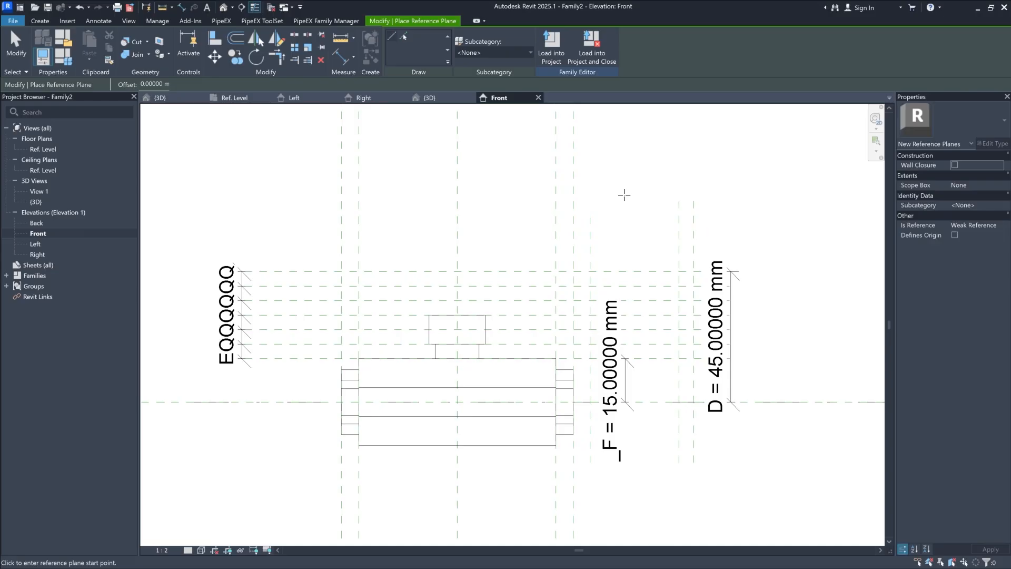
pyautogui.press('Escape')
pyautogui.press('Escape')
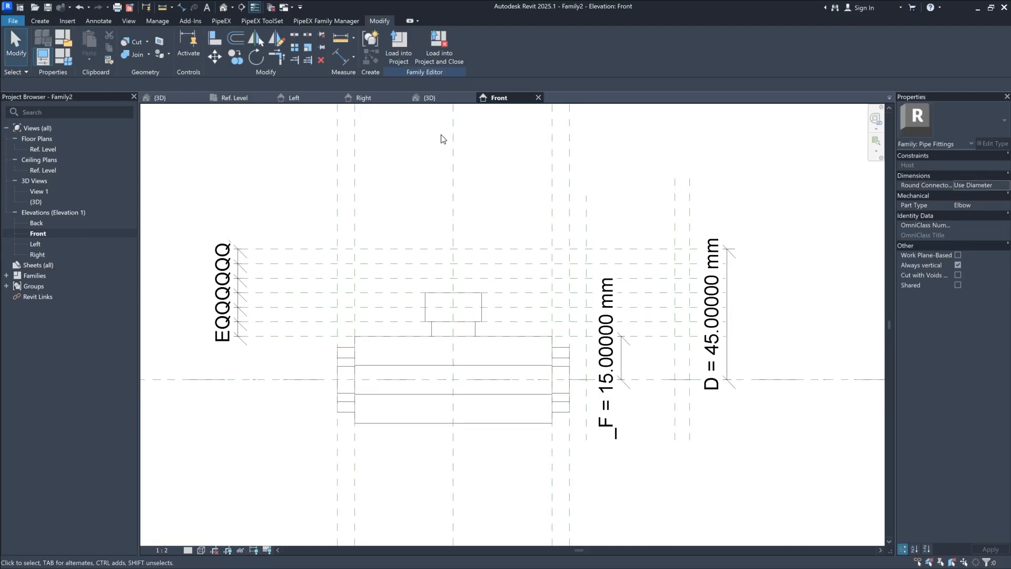
# Step: Start an extrusion in the Ref. Level plan and sketch a horizontal line from the inner circle's top point to the body's right edge
pyautogui.click(229, 101)
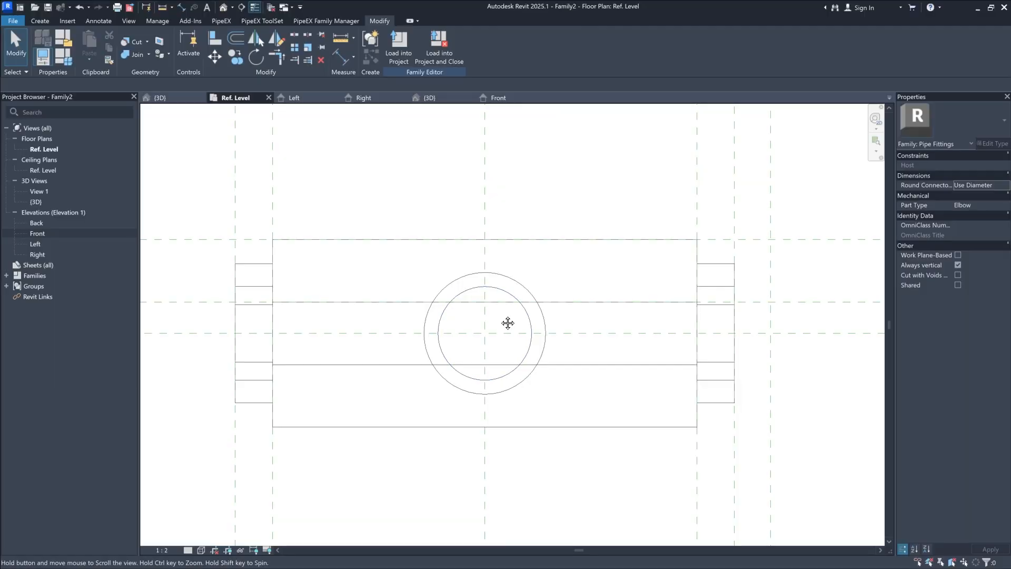
pyautogui.scroll(1, 496, 314)
pyautogui.moveTo(496, 314); pyautogui.dragTo(503, 303, button='middle')
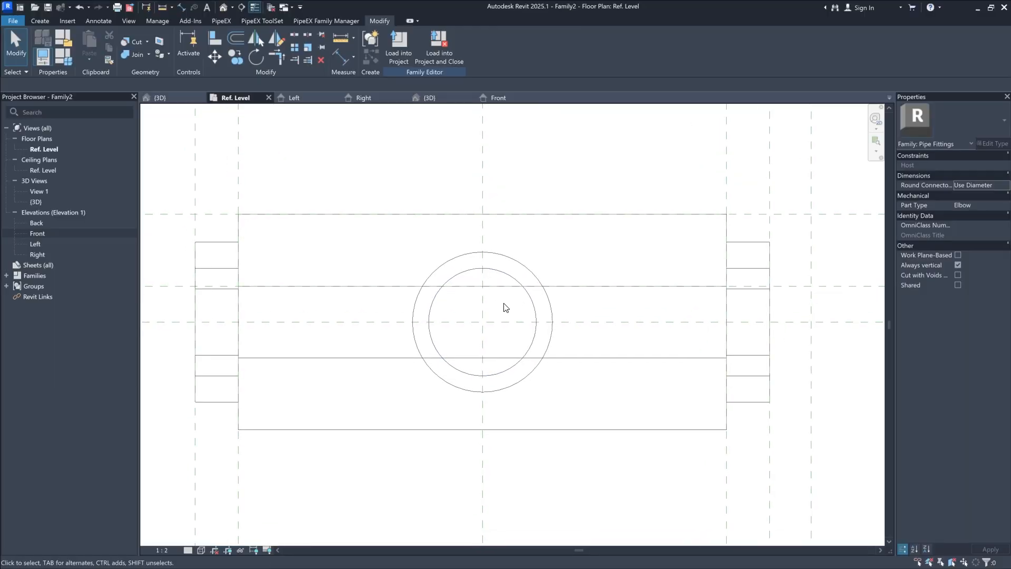
pyautogui.click(42, 21)
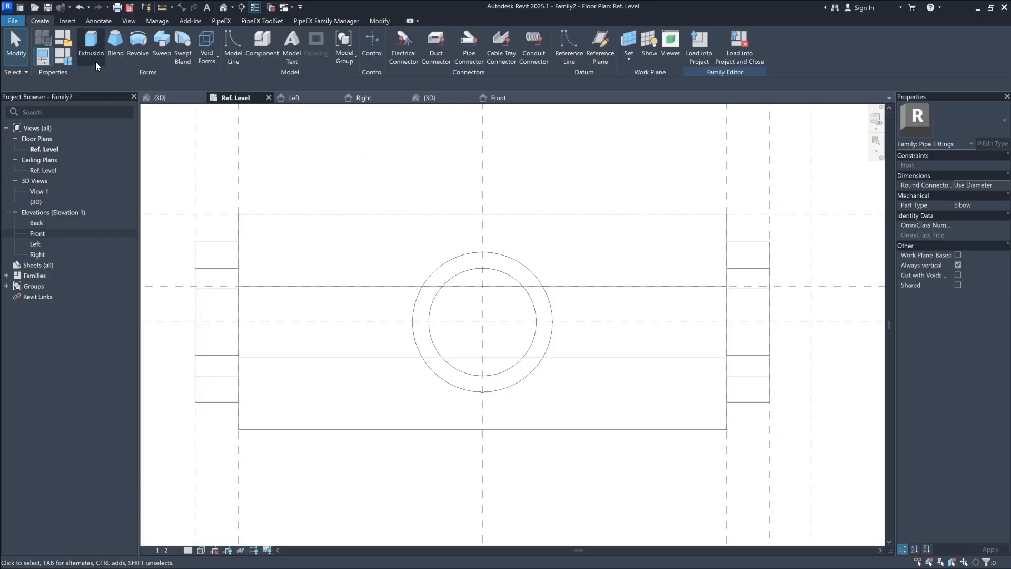
pyautogui.click(91, 48)
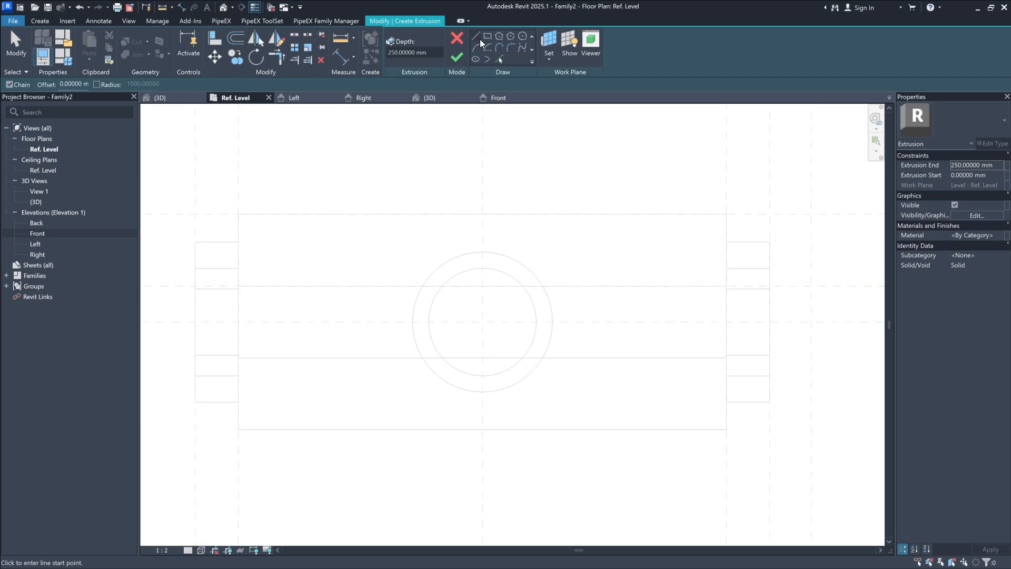
pyautogui.click(479, 38)
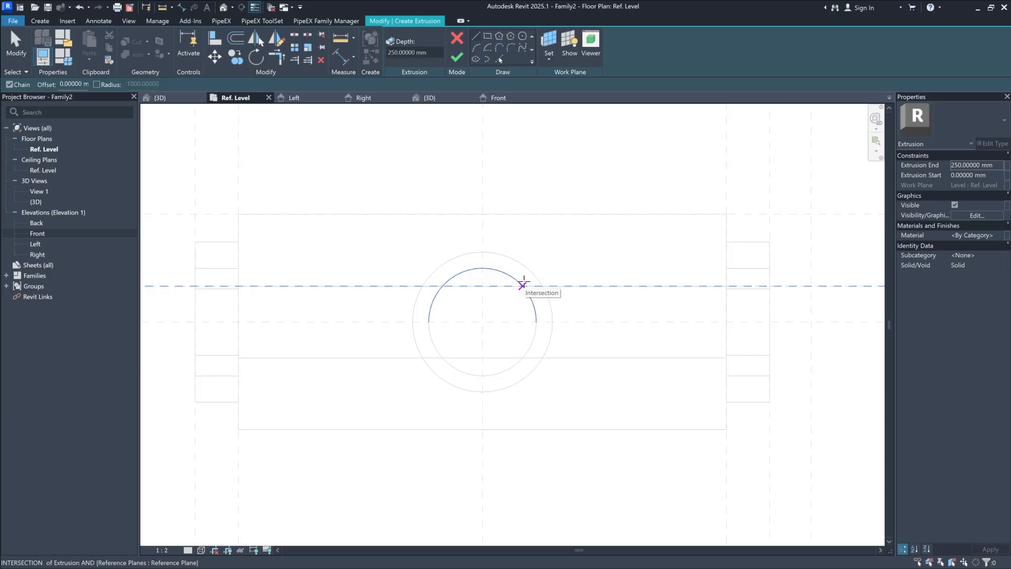
pyautogui.click(482, 268)
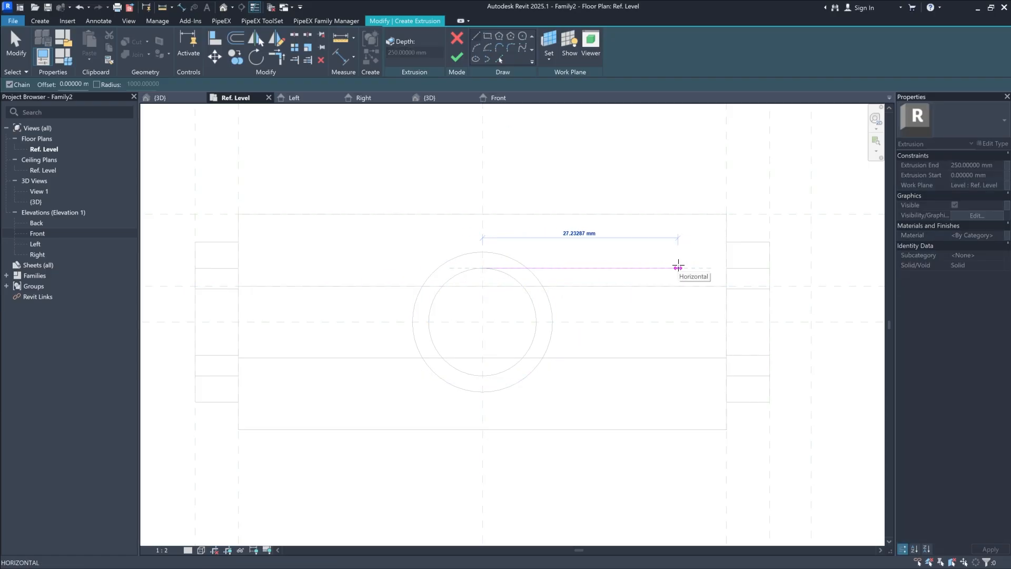
pyautogui.click(726, 268)
pyautogui.press('Escape')
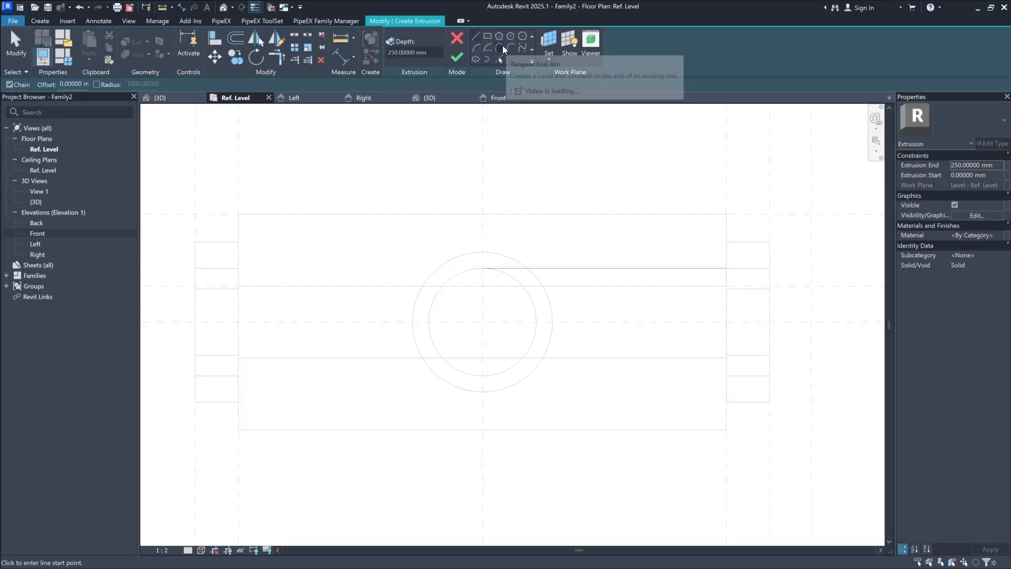
# Step: Close the handle profile with a tangent arc around the stem's inner circle, a lower horizontal line and a vertical line at the body's edge
pyautogui.click(502, 47)
pyautogui.click(483, 268)
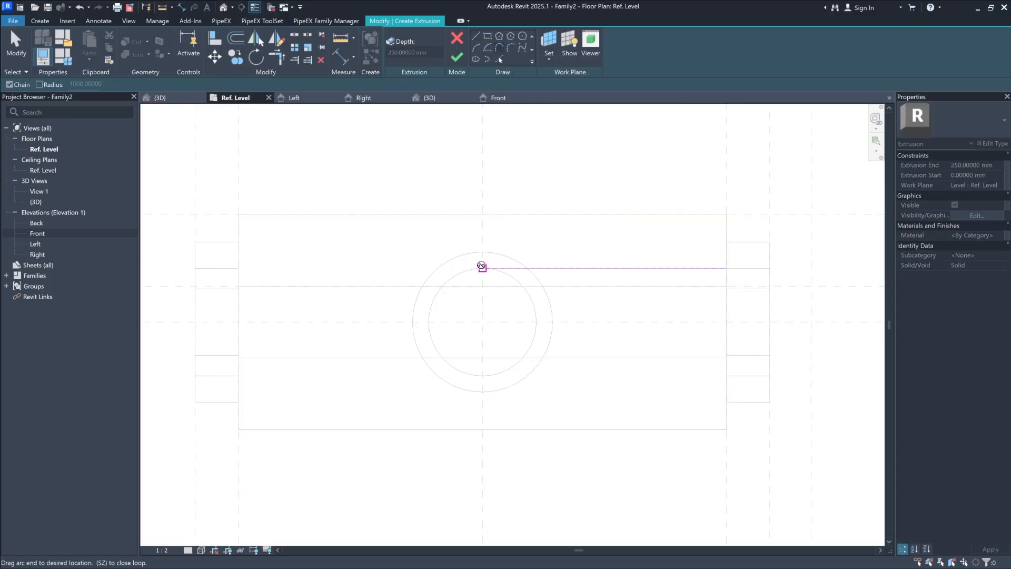
pyautogui.click(483, 375)
pyautogui.click(475, 36)
pyautogui.click(482, 375)
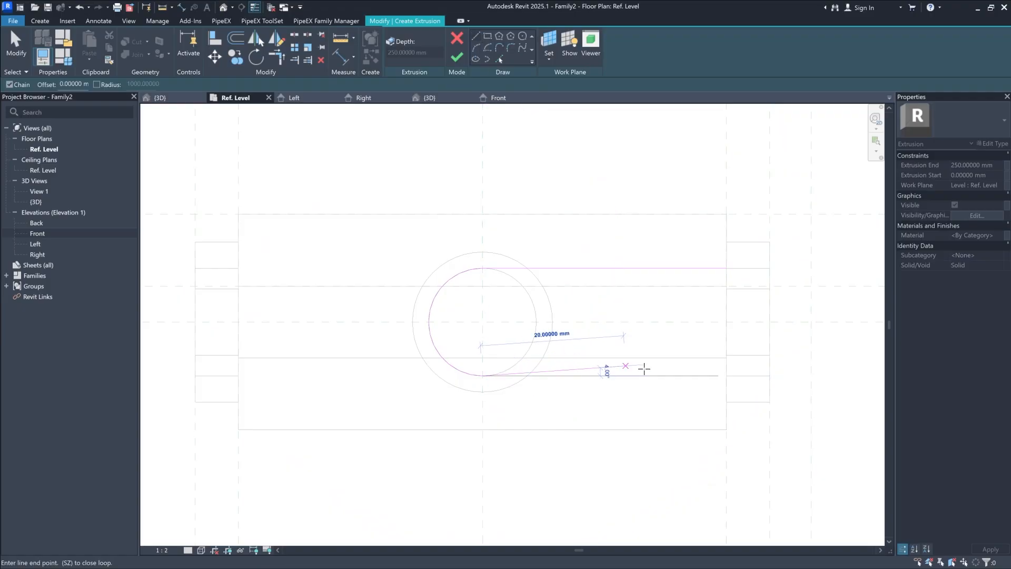
pyautogui.click(726, 375)
pyautogui.click(726, 268)
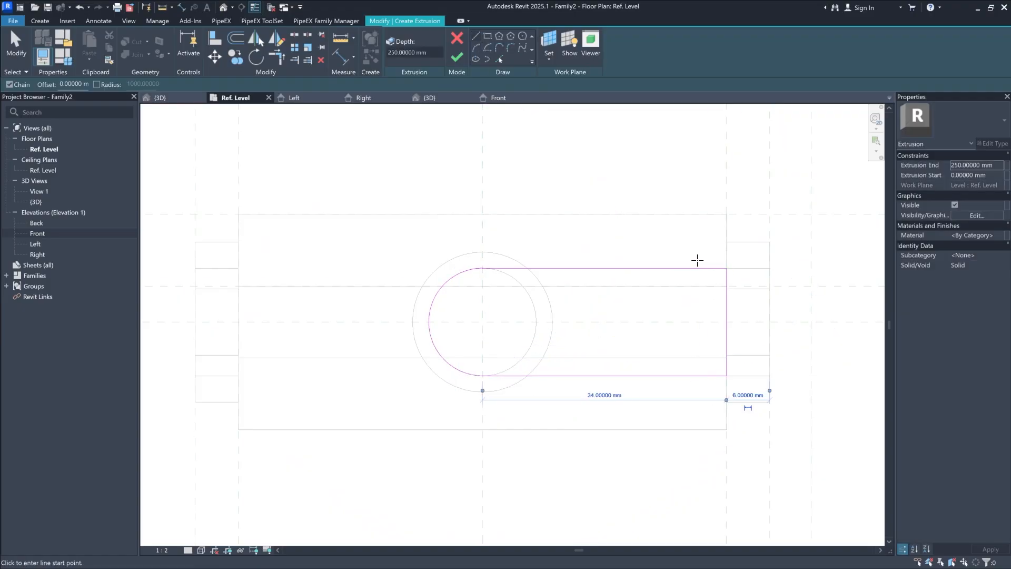
pyautogui.press('Escape')
# Step: Align the profile's vertical end line to the reference plane at the body's right edge and lock it
pyautogui.moveTo(693, 264); pyautogui.dragTo(593, 263, button='middle')
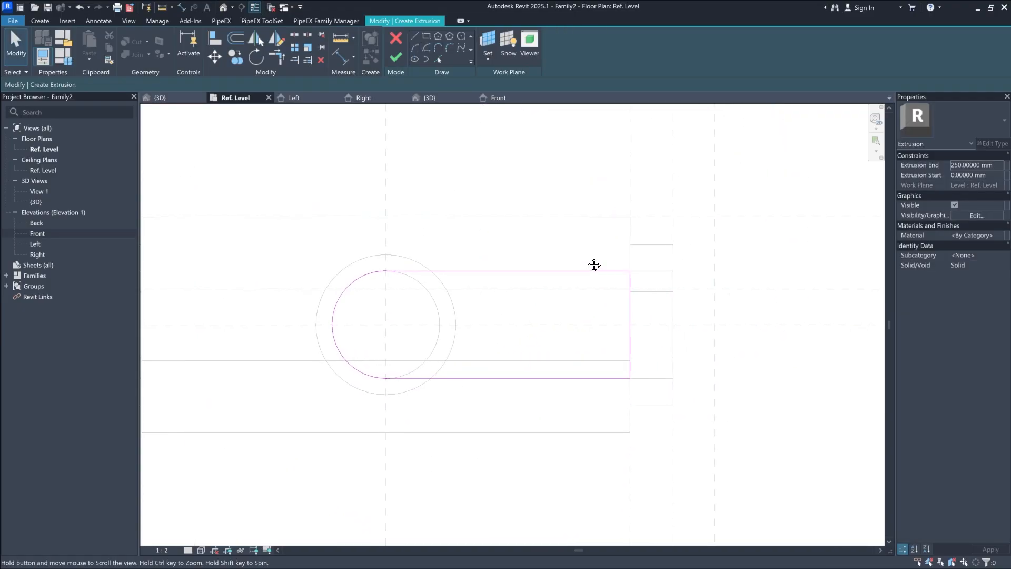
pyautogui.scroll(-2, 591, 253)
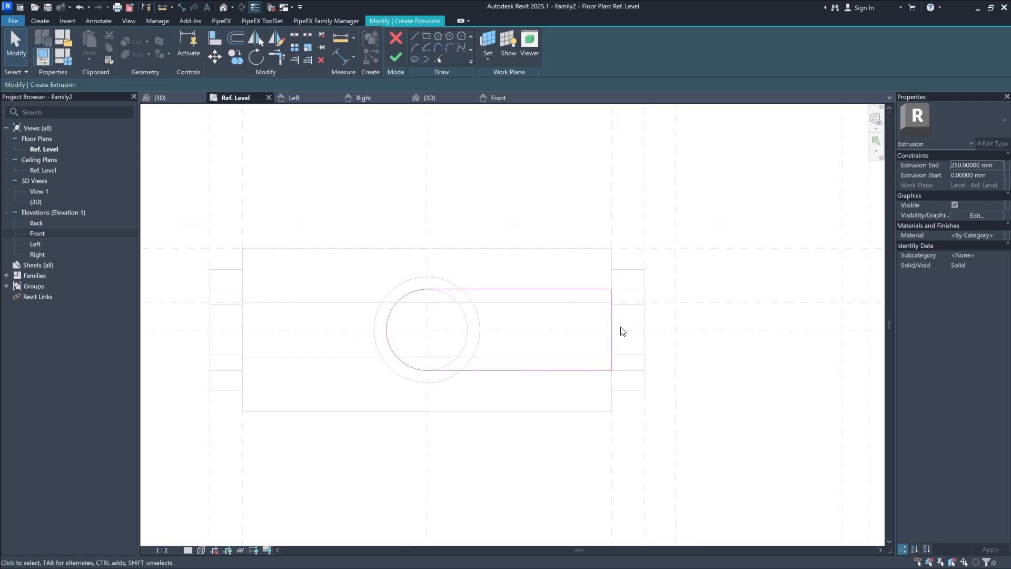
pyautogui.moveTo(585, 221); pyautogui.dragTo(562, 211, button='middle')
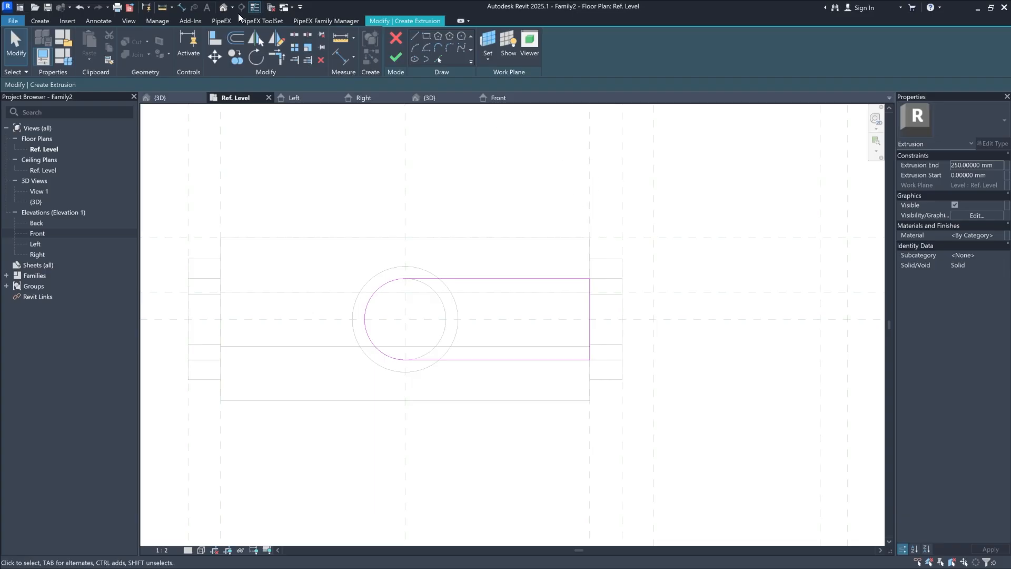
pyautogui.click(219, 39)
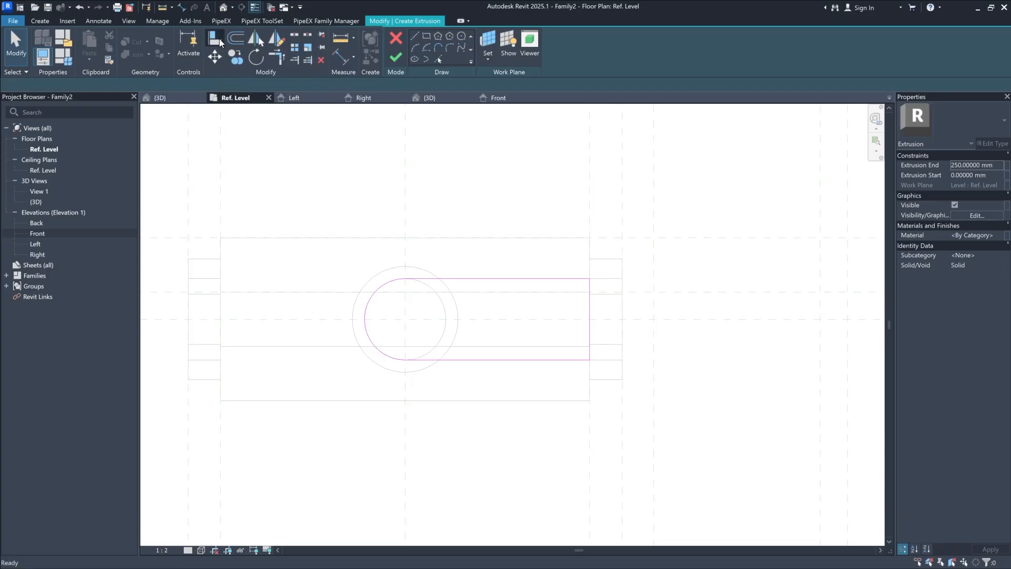
pyautogui.click(589, 200)
pyautogui.click(591, 345)
pyautogui.scroll(2, 599, 336)
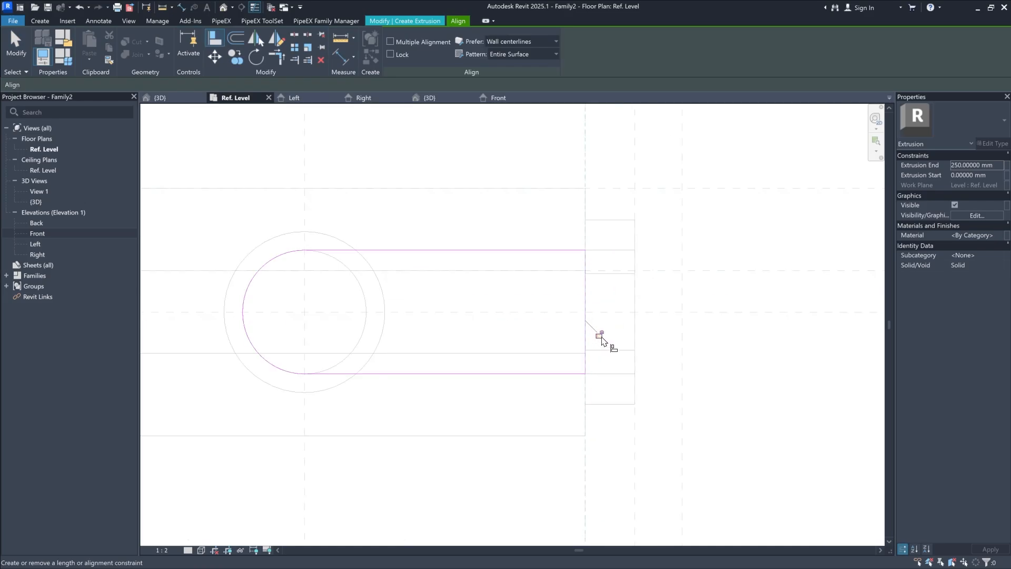
pyautogui.moveTo(511, 328); pyautogui.dragTo(531, 337, button='middle')
pyautogui.moveTo(532, 288); pyautogui.dragTo(548, 306, button='middle')
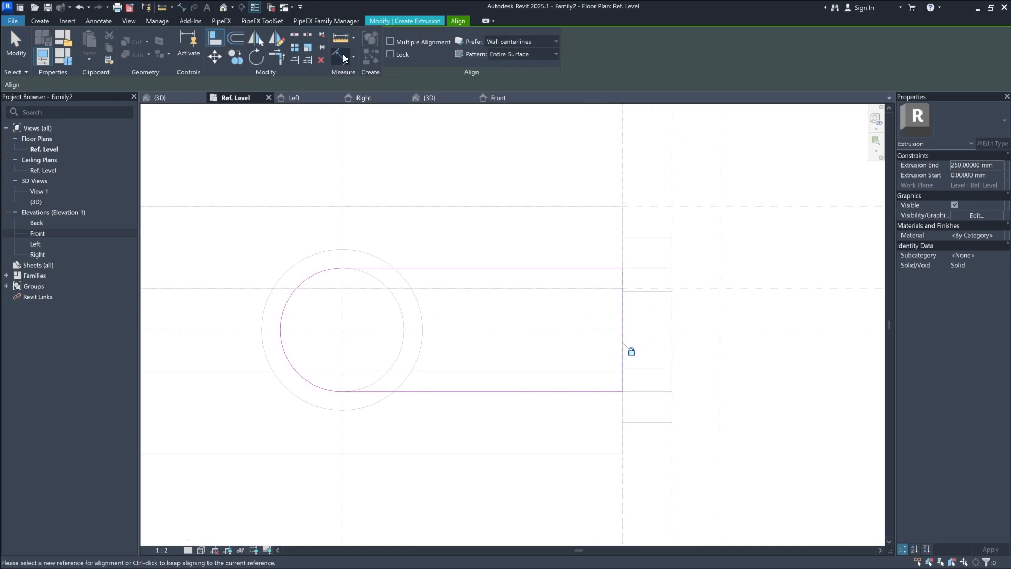
# Step: Dimension the two horizontal profile lines about the horizontal centre plane and make the spacing equal
pyautogui.click(341, 56)
pyautogui.click(536, 268)
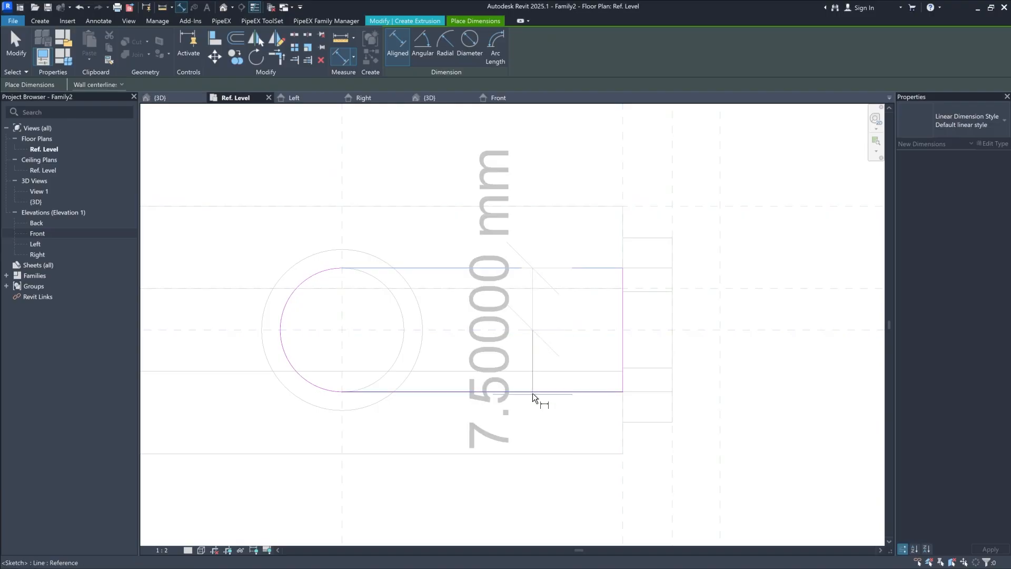
pyautogui.click(532, 391)
pyautogui.scroll(-3, 510, 406)
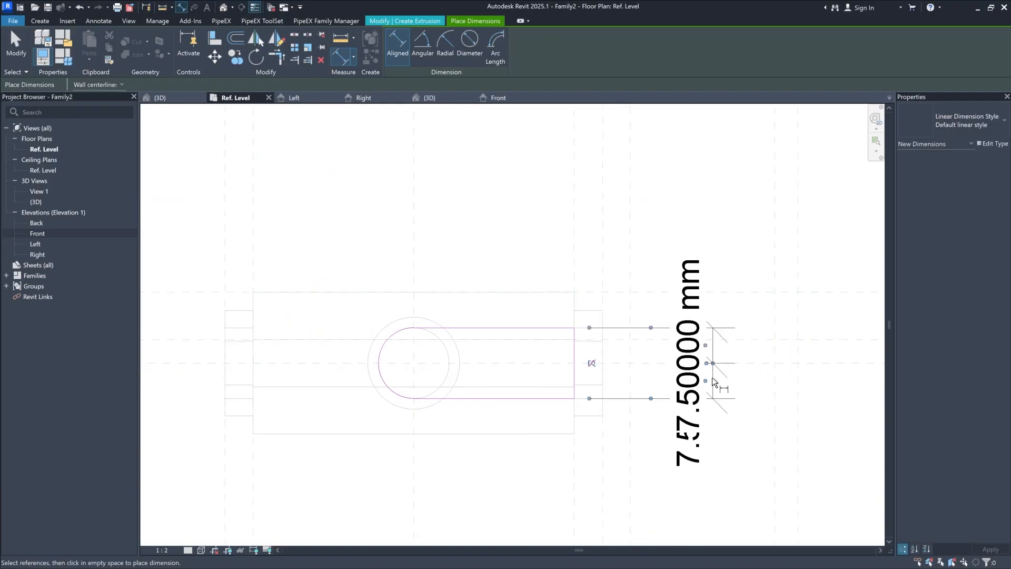
pyautogui.click(593, 361)
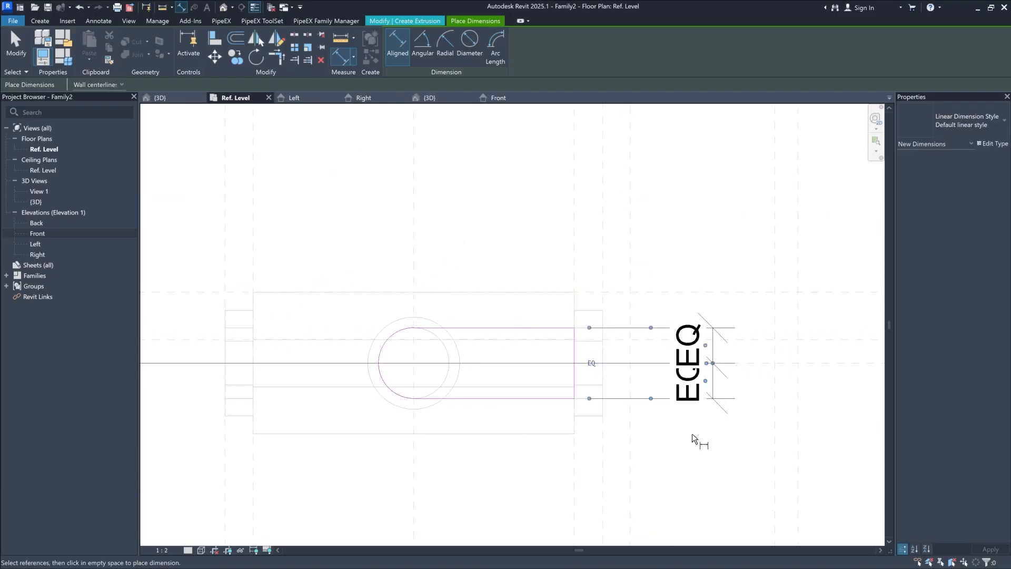
# Step: Dimension the overall width between the two horizontal profile lines and label it with the _F parameter
pyautogui.click(531, 334)
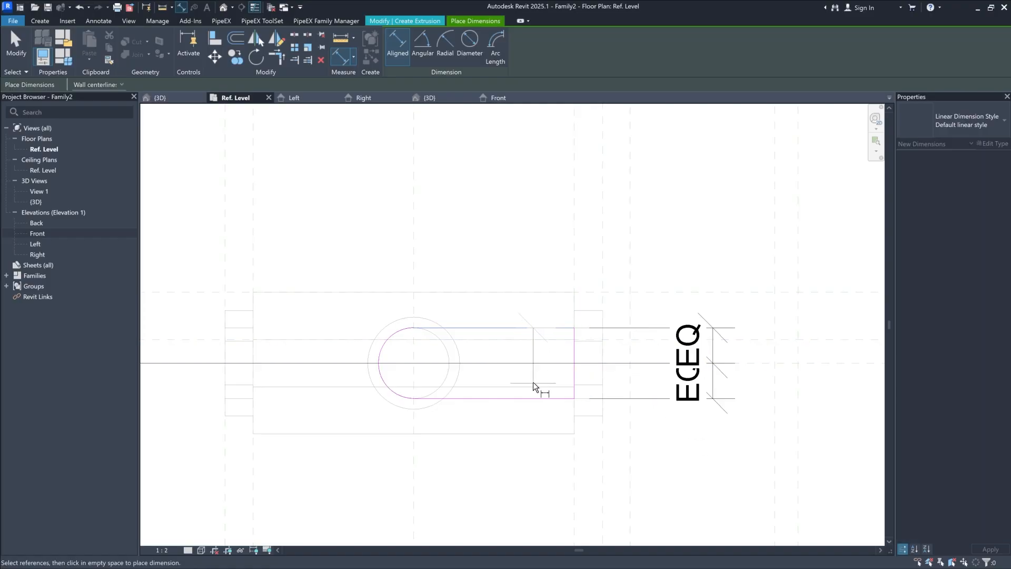
pyautogui.click(533, 396)
pyautogui.scroll(-2, 537, 396)
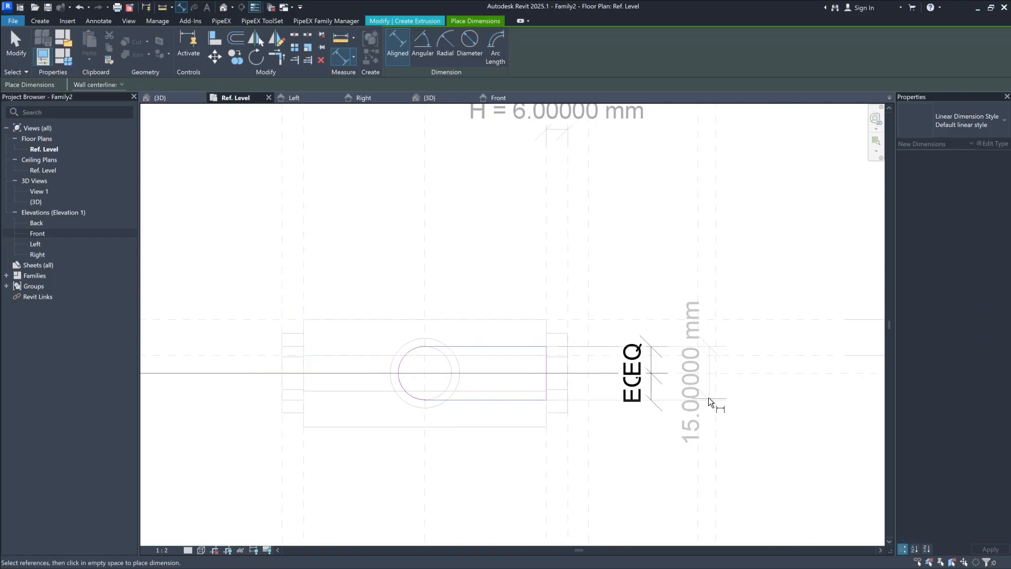
pyautogui.scroll(1, 669, 426)
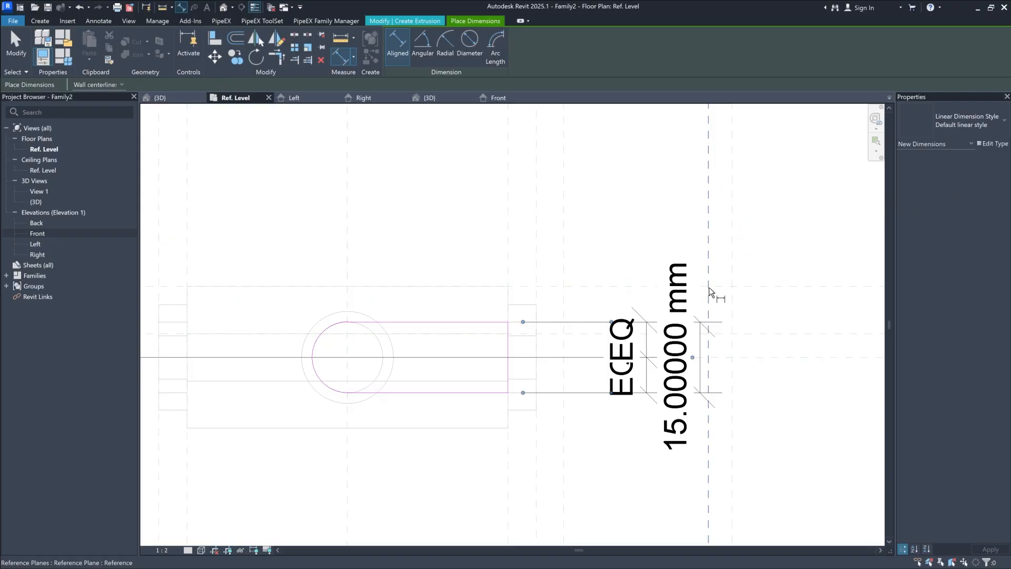
pyautogui.click(700, 340)
pyautogui.press('Escape')
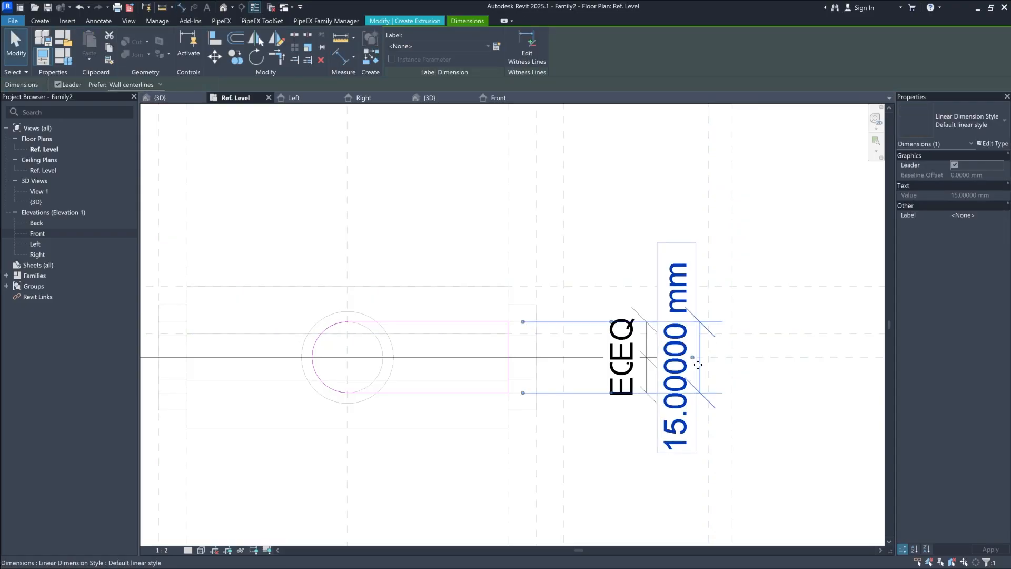
pyautogui.click(461, 46)
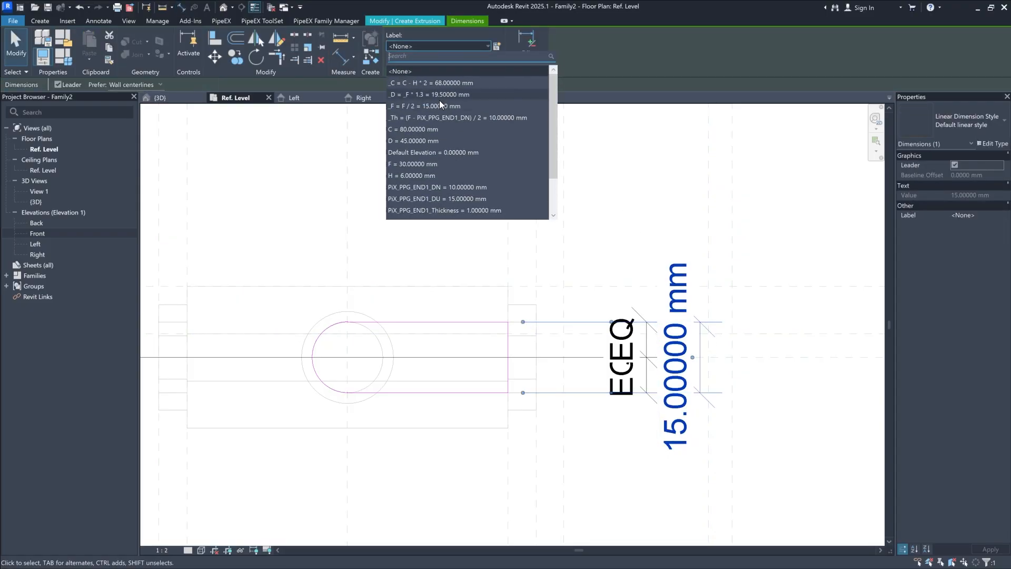
pyautogui.click(415, 106)
pyautogui.press('Escape')
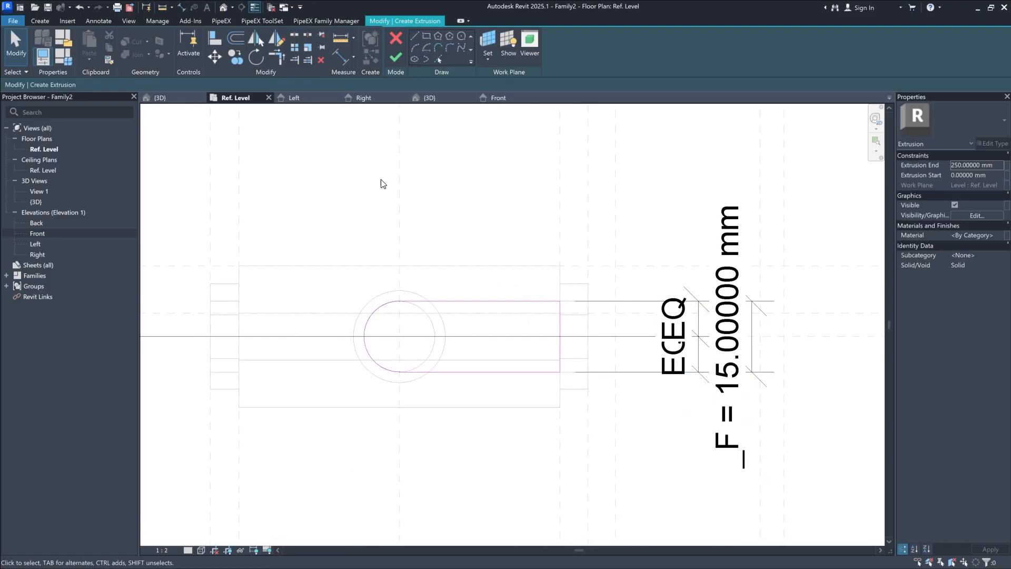
# Step: Align and lock the profile's arc to the Center (Left/Right) plane, then finish the extrusion sketch
pyautogui.click(217, 46)
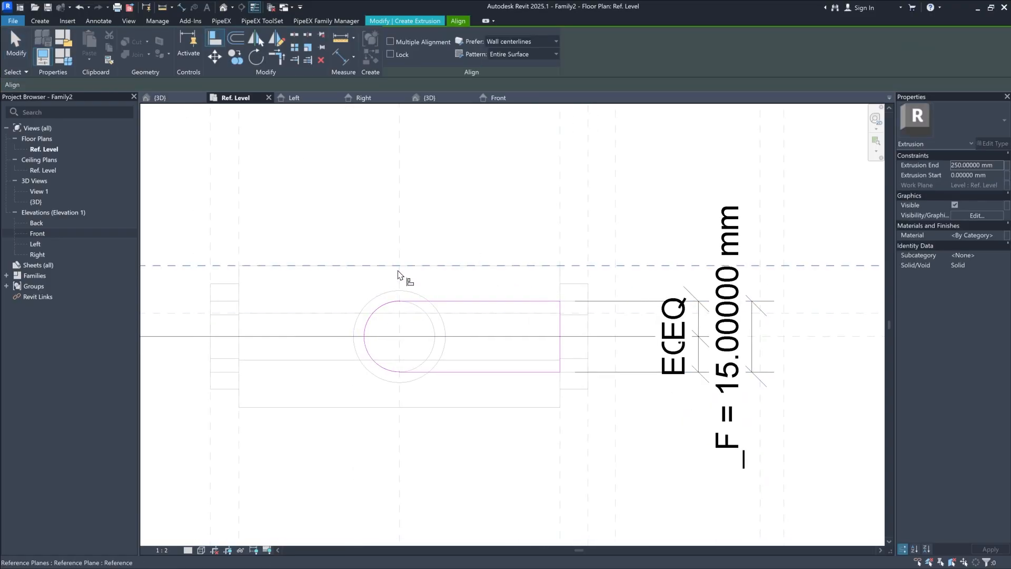
pyautogui.click(404, 326)
pyautogui.scroll(1, 402, 308)
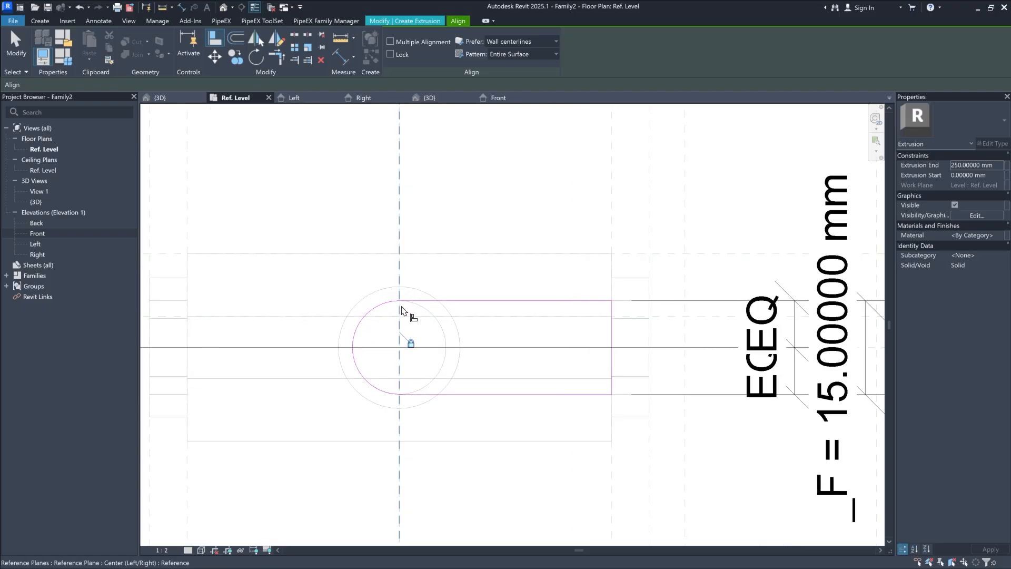
pyautogui.click(397, 422)
pyautogui.click(403, 330)
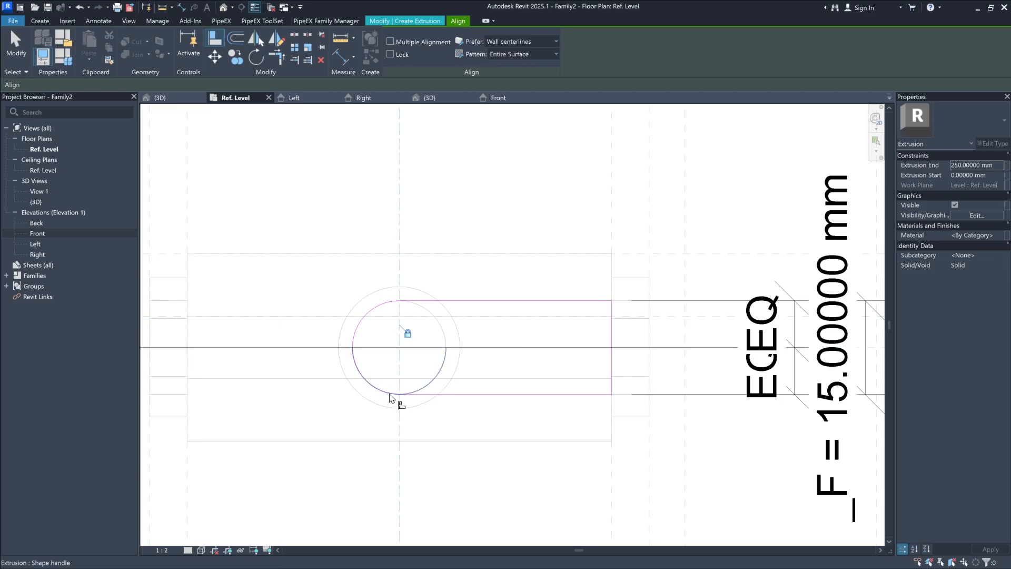
pyautogui.press('Escape')
pyautogui.press('Escape')
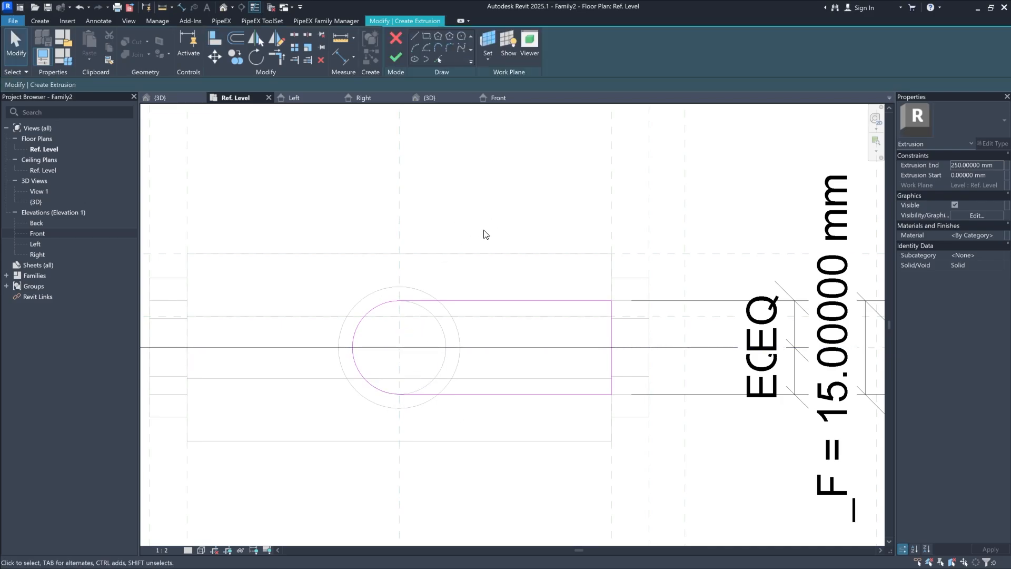
pyautogui.click(398, 58)
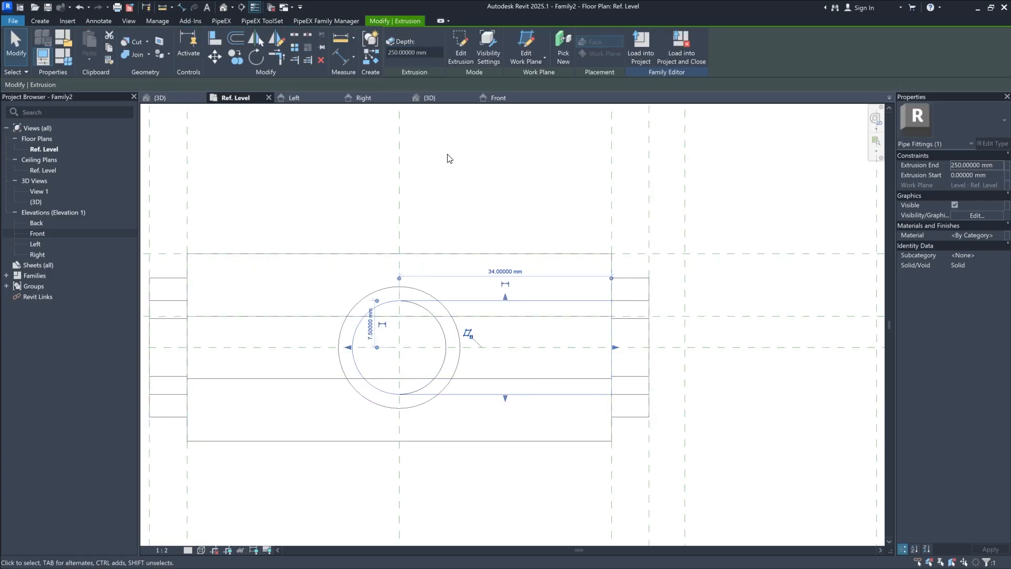
# Step: In the Front elevation, align the extrusion's bottom face to the reference plane at the wide stem section's top and lock it
pyautogui.click(502, 98)
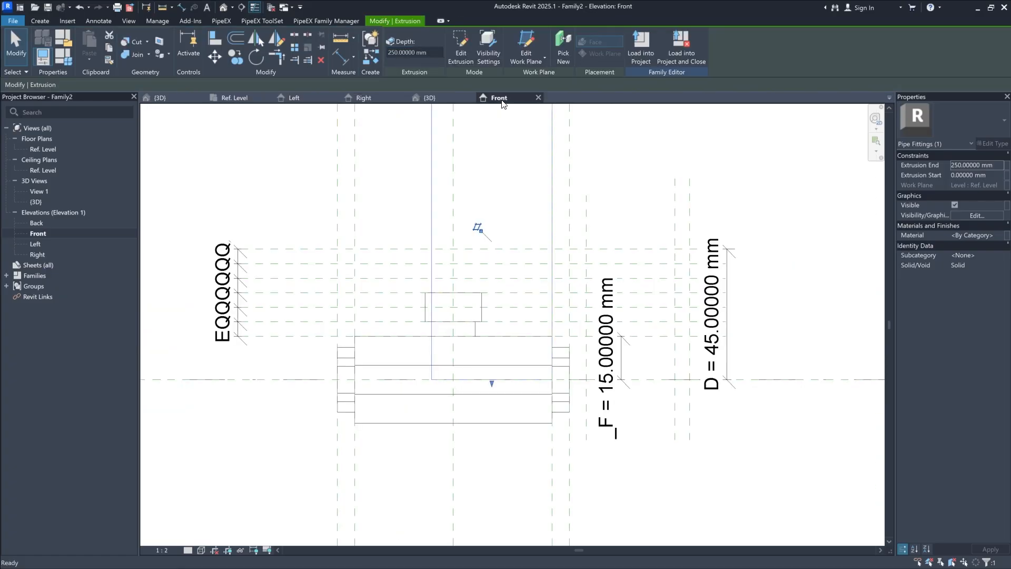
pyautogui.scroll(-1, 493, 315)
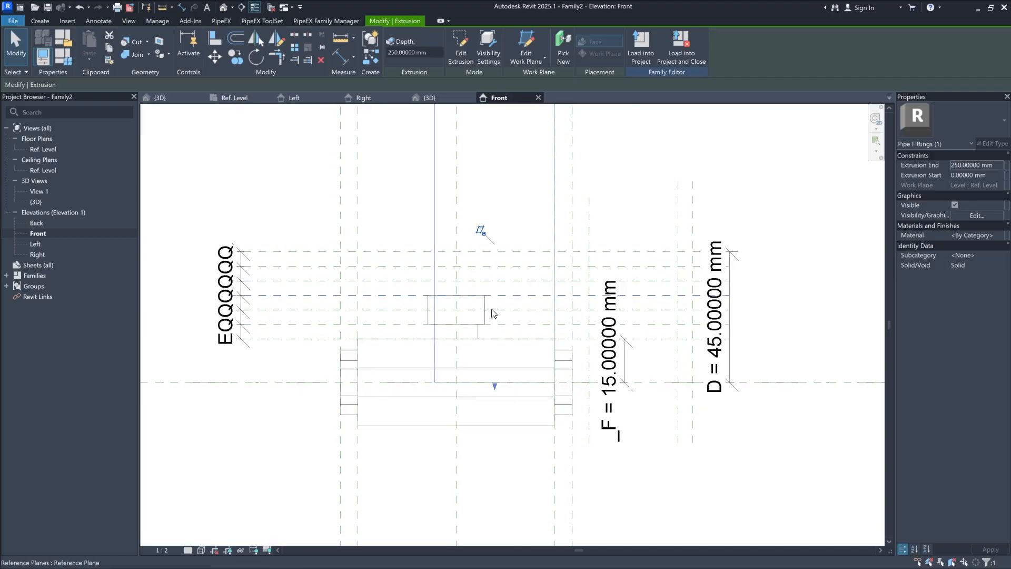
pyautogui.scroll(-1, 482, 351)
pyautogui.scroll(1, 523, 292)
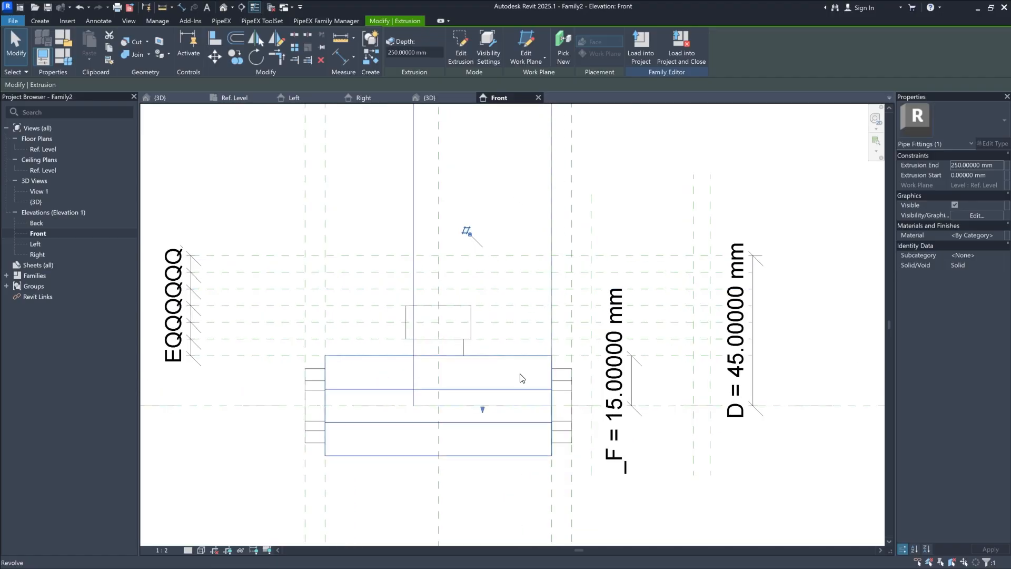
pyautogui.moveTo(483, 410); pyautogui.dragTo(483, 370)
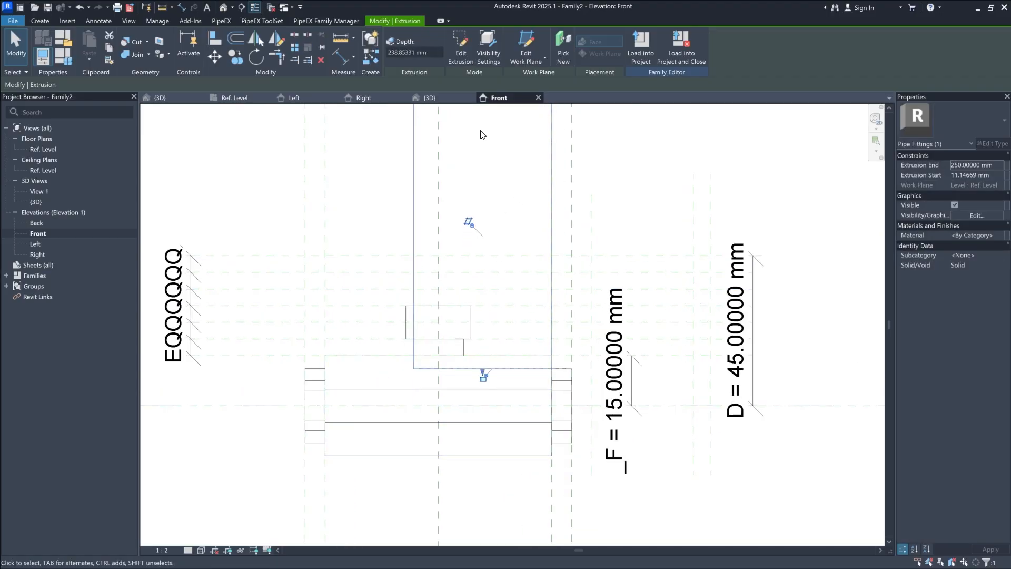
pyautogui.press('Escape')
pyautogui.press('a')
pyautogui.press('l')
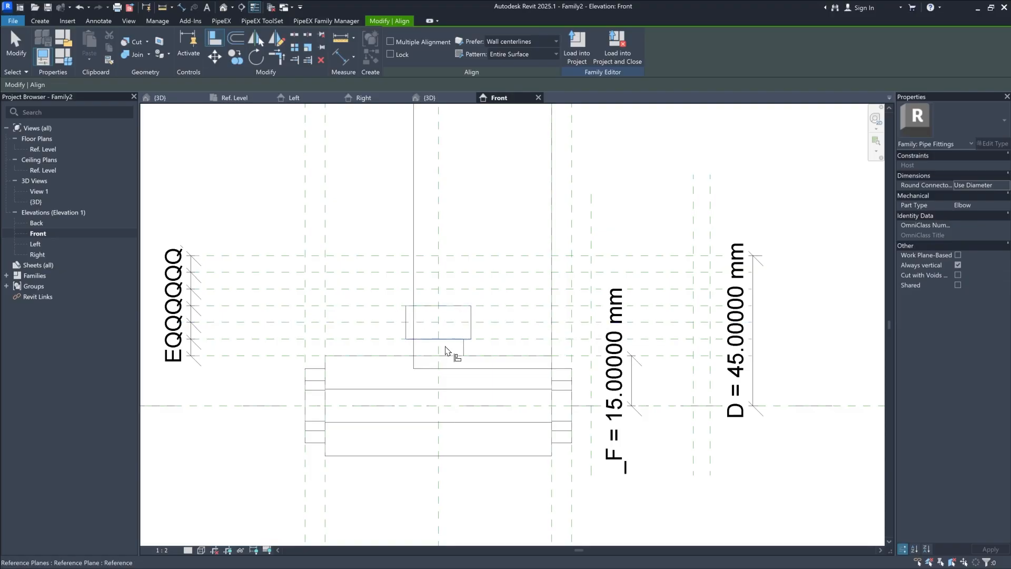
pyautogui.click(369, 306)
pyautogui.click(495, 375)
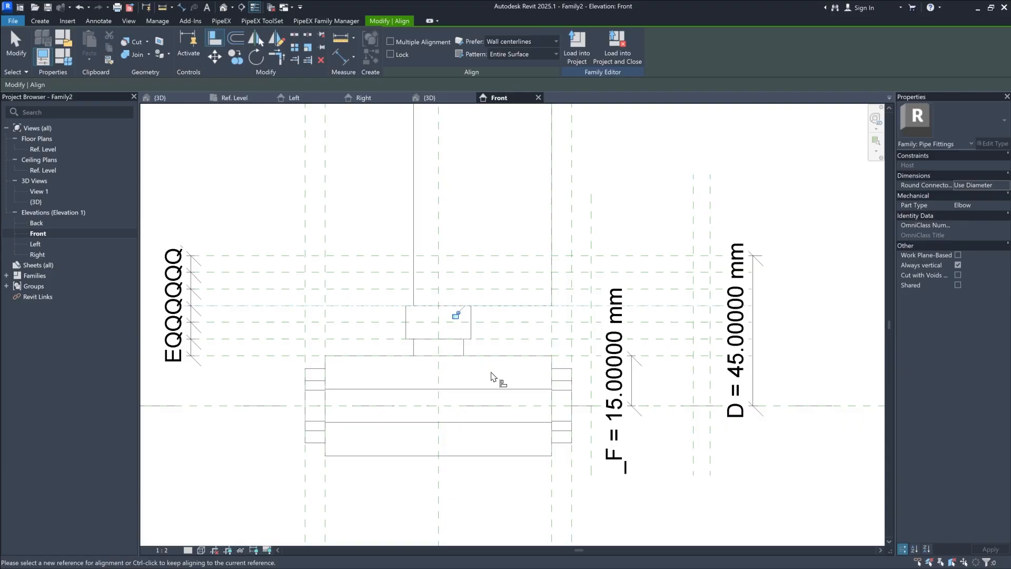
pyautogui.scroll(-2, 474, 362)
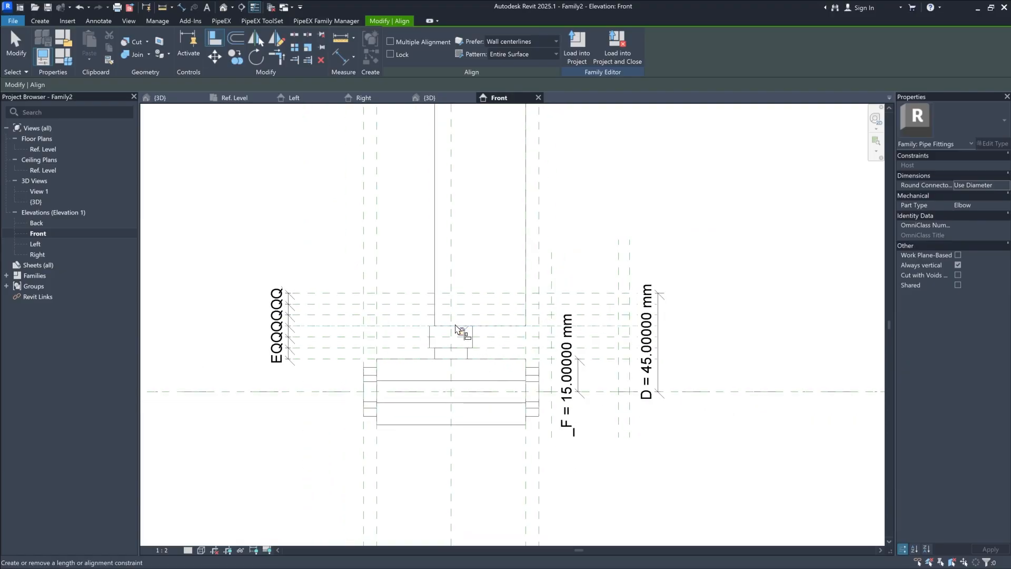
pyautogui.click(461, 330)
# Step: Align the extrusion's top face to the next horizontal reference plane up, lock it, and show the model in 3D
pyautogui.click(407, 315)
pyautogui.scroll(-4, 453, 401)
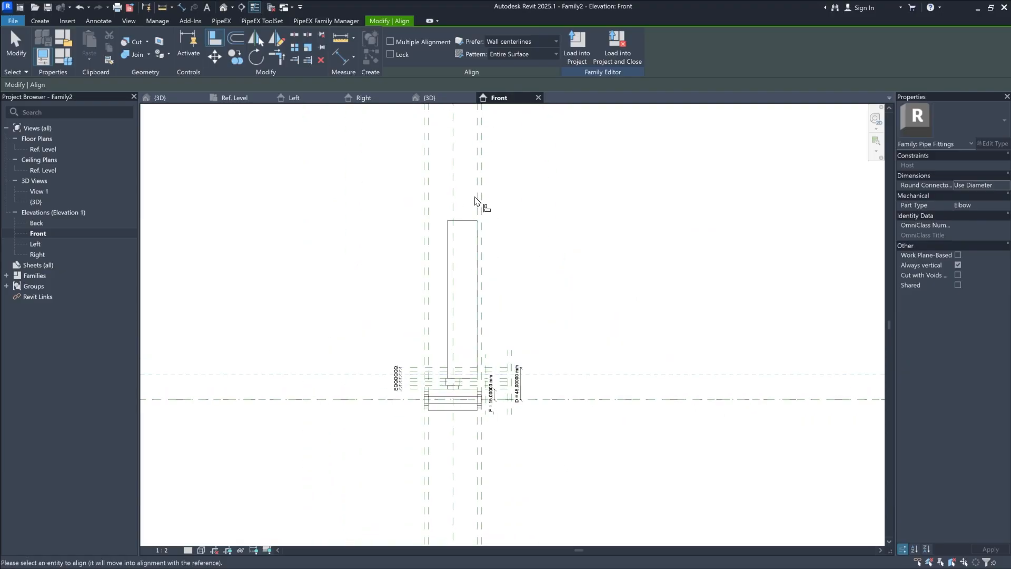
pyautogui.click(475, 221)
pyautogui.scroll(5, 463, 371)
pyautogui.click(491, 319)
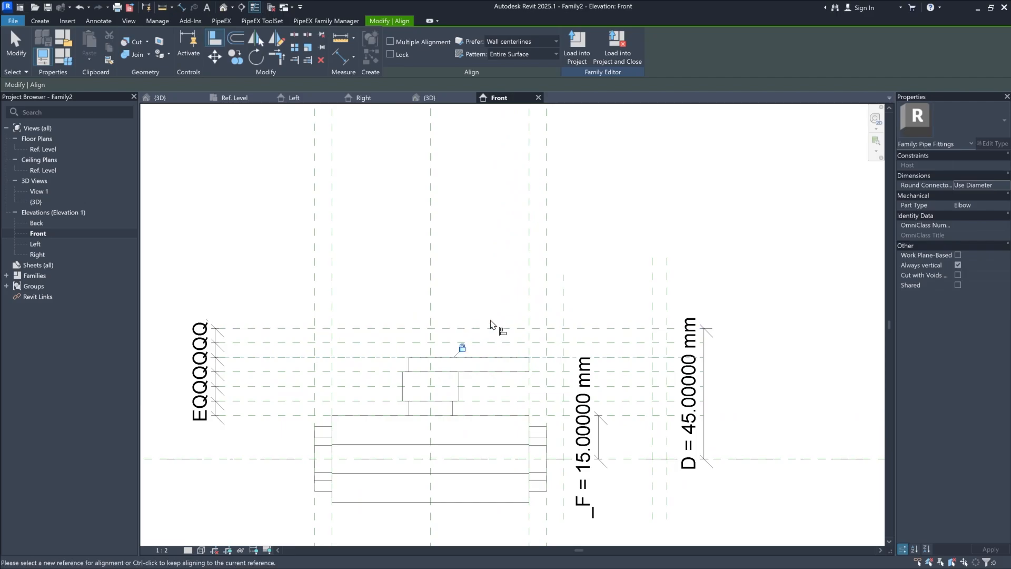
pyautogui.scroll(3, 478, 267)
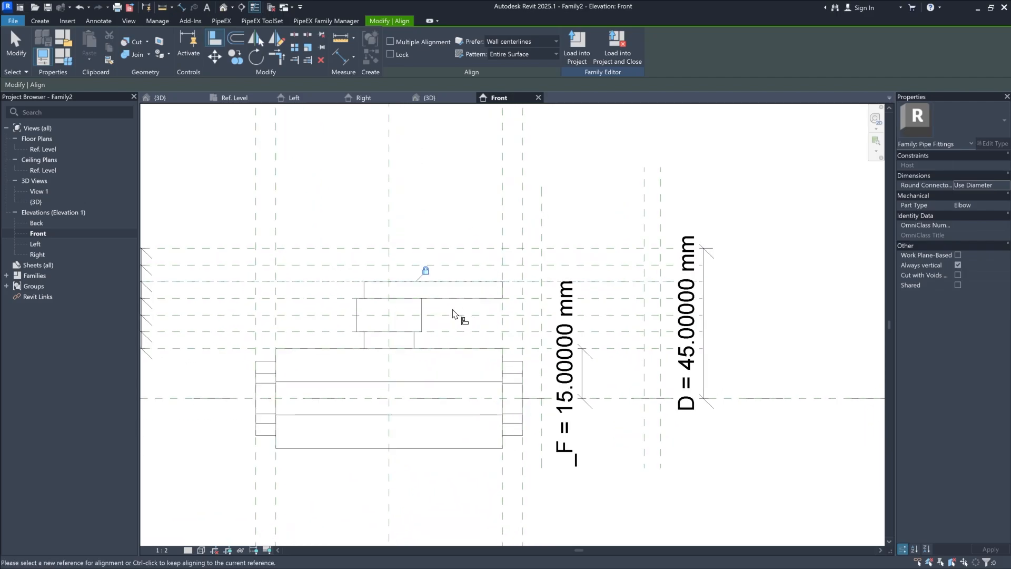
pyautogui.press('Escape')
pyautogui.press('Escape')
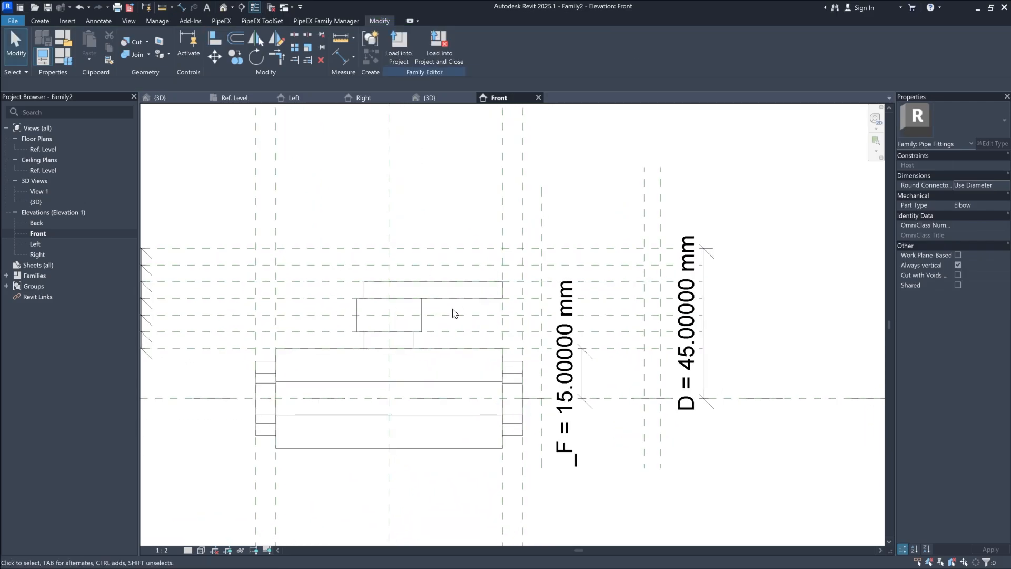
pyautogui.click(433, 100)
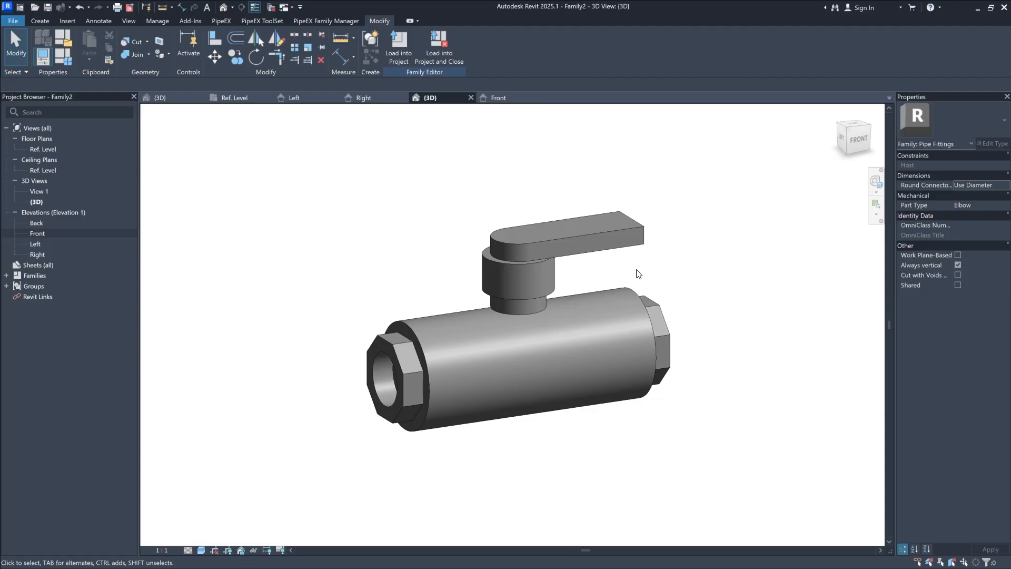
# Step: In the Front elevation, dimension the gap between the vertical reference plane at the valve's right end and the adjacent plane outside it
pyautogui.moveTo(644, 278)
pyautogui.keyDown('shift'); pyautogui.mouseDown(button='middle')
pyautogui.moveTo(725, 269)
pyautogui.moveTo(265, 260)
pyautogui.moveTo(650, 285)
pyautogui.moveTo(684, 323)
pyautogui.moveTo(680, 289)
pyautogui.moveTo(653, 283)
pyautogui.mouseUp(button='middle'); pyautogui.keyUp('shift')
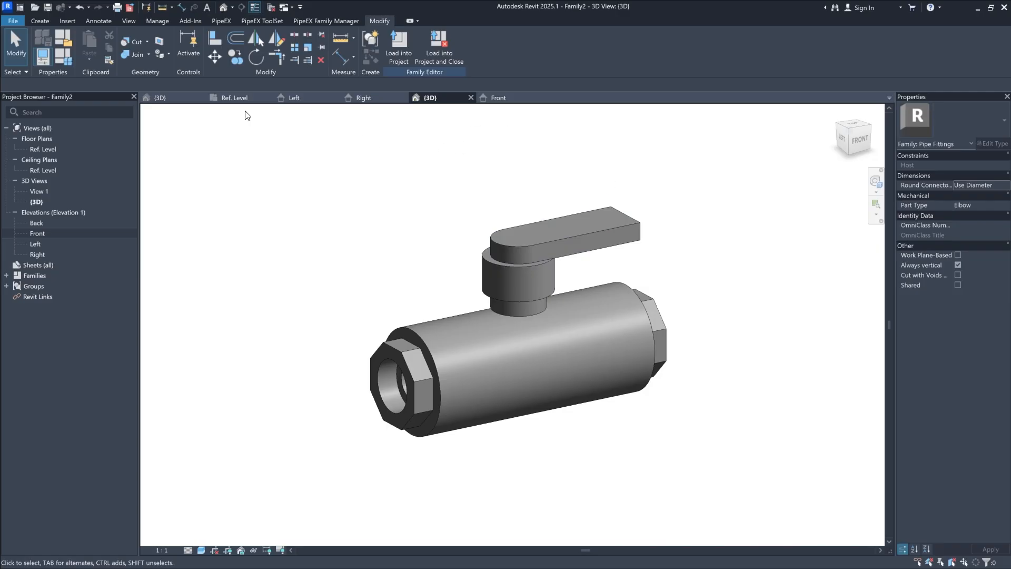
pyautogui.click(498, 98)
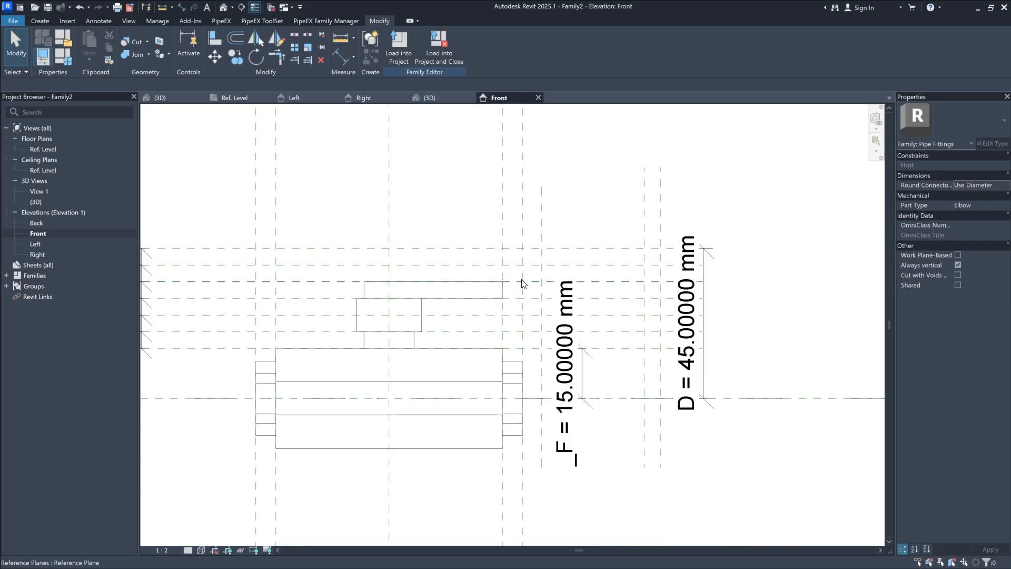
pyautogui.scroll(-1, 547, 200)
pyautogui.moveTo(557, 224); pyautogui.dragTo(551, 267, button='middle')
pyautogui.scroll(1, 542, 199)
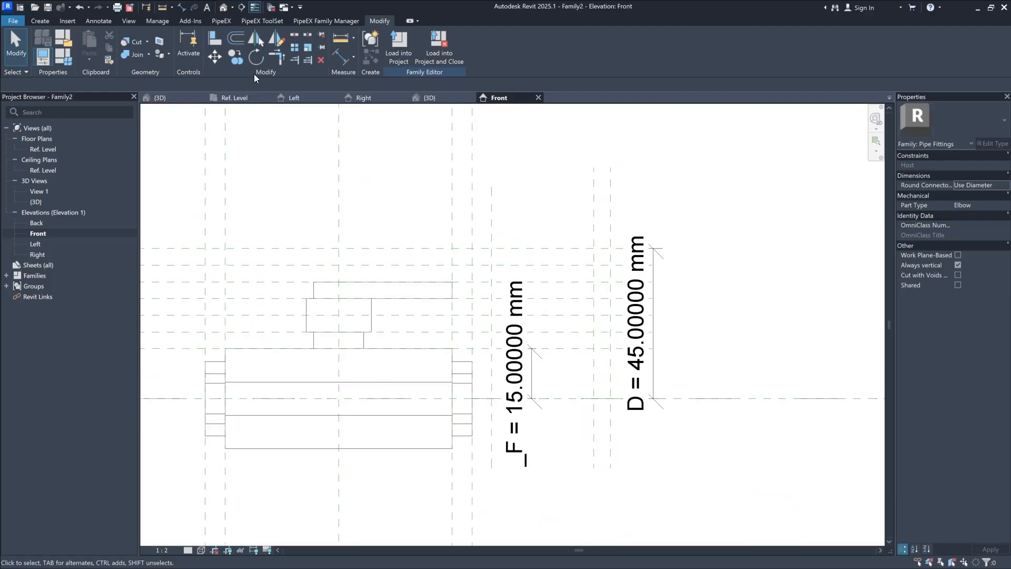
pyautogui.click(340, 56)
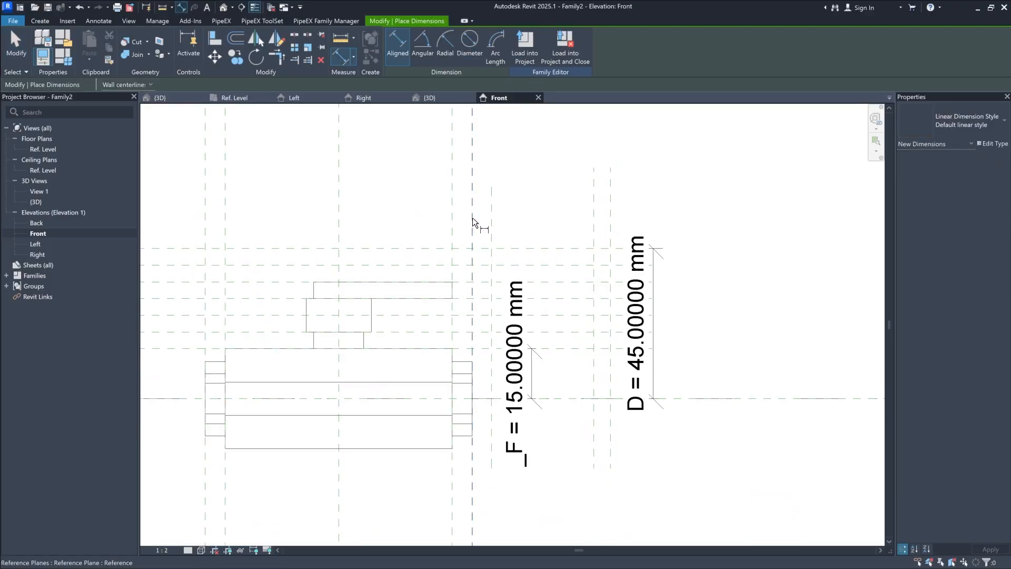
pyautogui.click(492, 225)
pyautogui.click(517, 201)
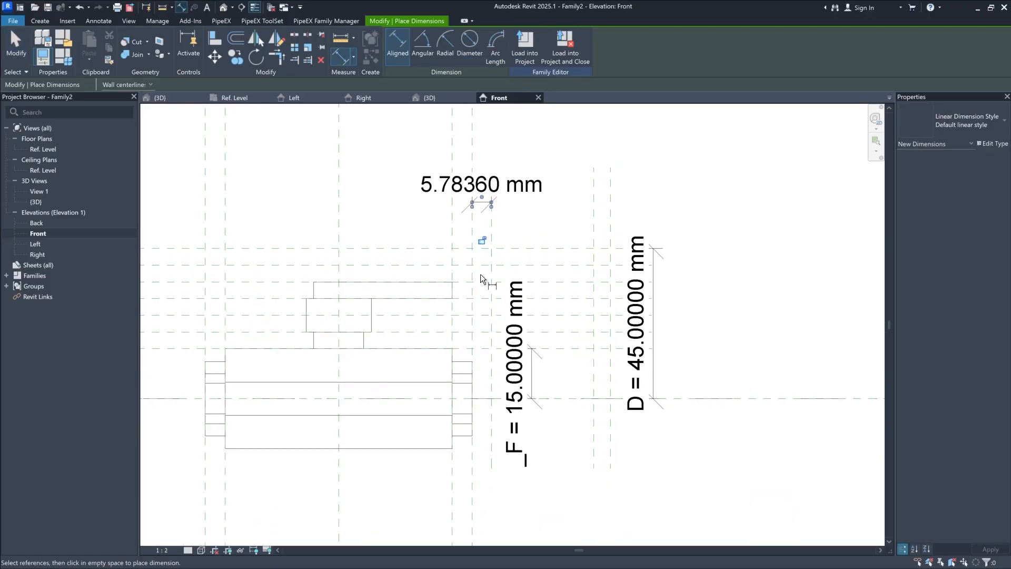
# Step: Dimension the gap between the two rightmost vertical reference planes and finish dimensioning
pyautogui.click(595, 182)
pyautogui.click(610, 189)
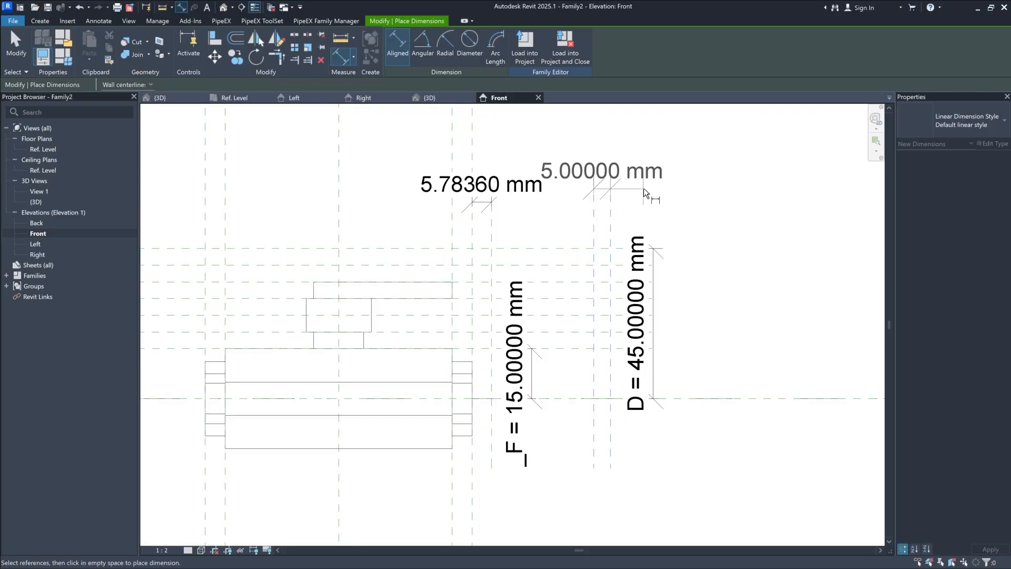
pyautogui.click(652, 201)
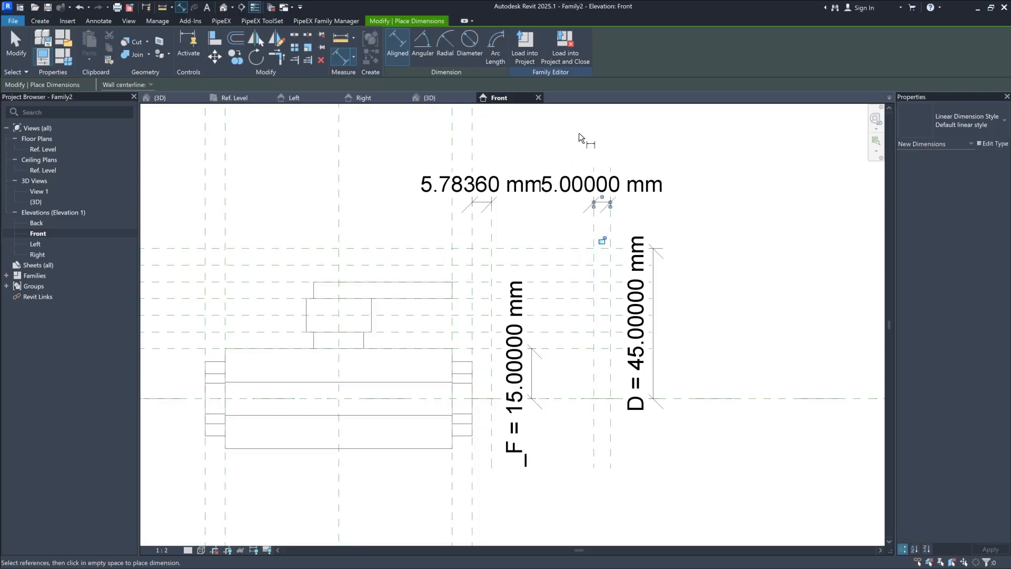
pyautogui.press('Escape')
pyautogui.press('Escape')
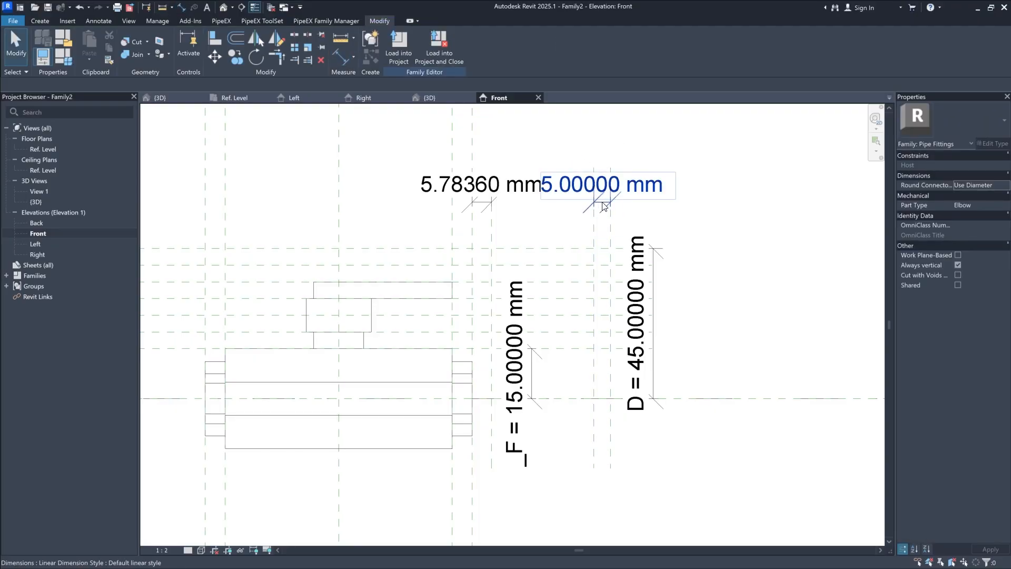
# Step: Label the dimension between the two rightmost planes with a new instance family parameter named _t
pyautogui.click(604, 206)
pyautogui.click(498, 47)
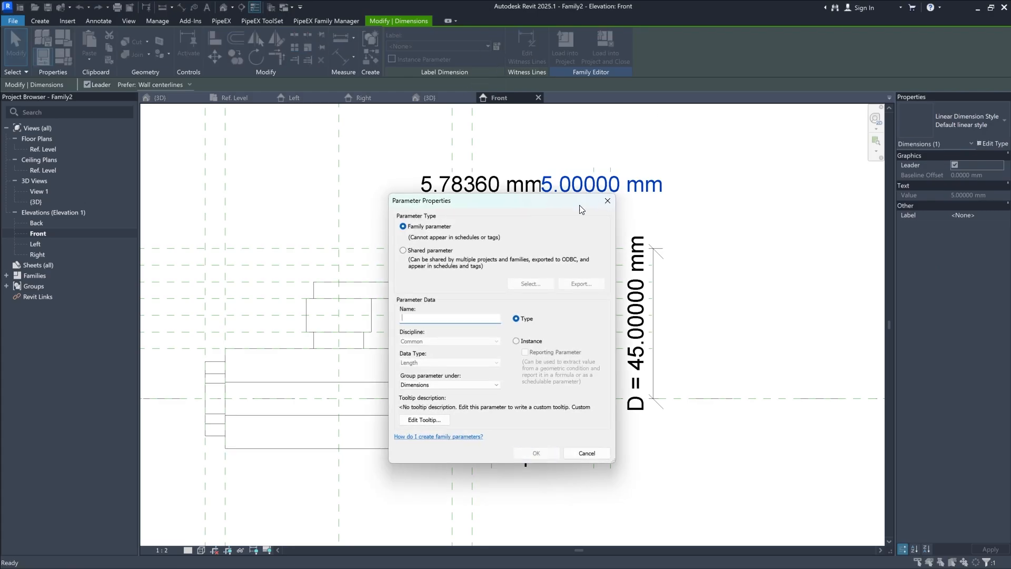
pyautogui.moveTo(507, 199); pyautogui.dragTo(370, 191)
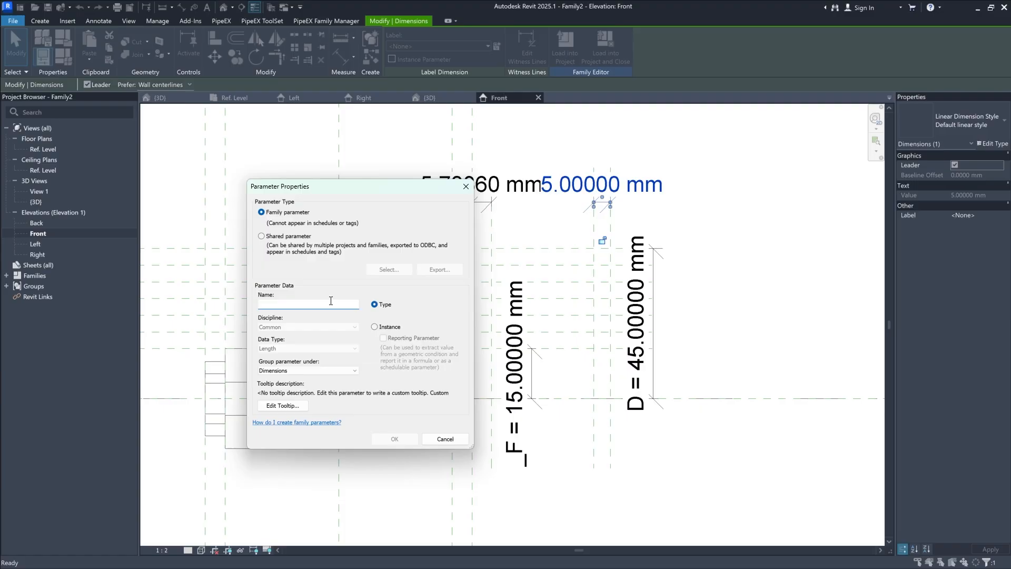
pyautogui.write('_t')
pyautogui.click(375, 327)
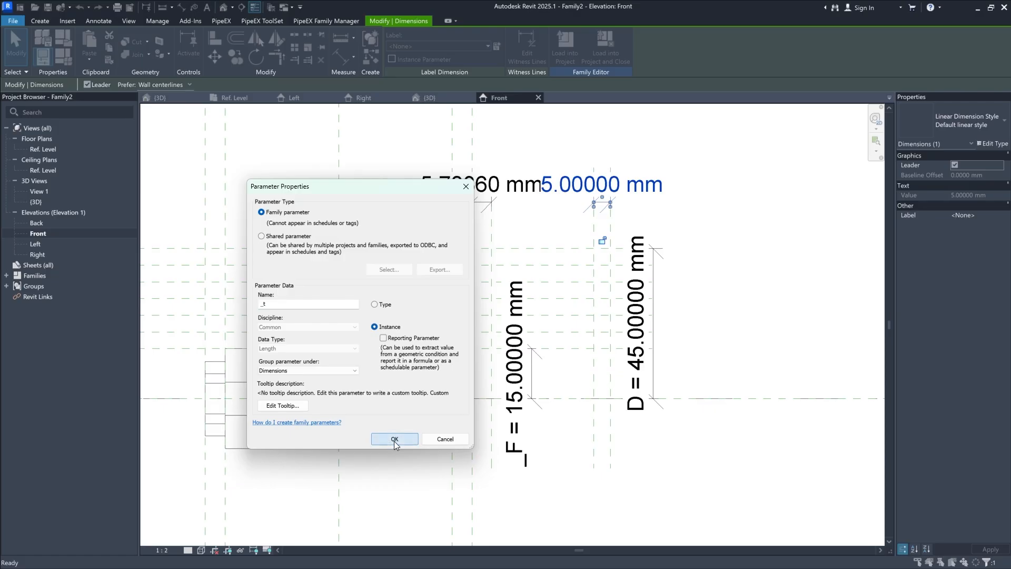
pyautogui.click(395, 439)
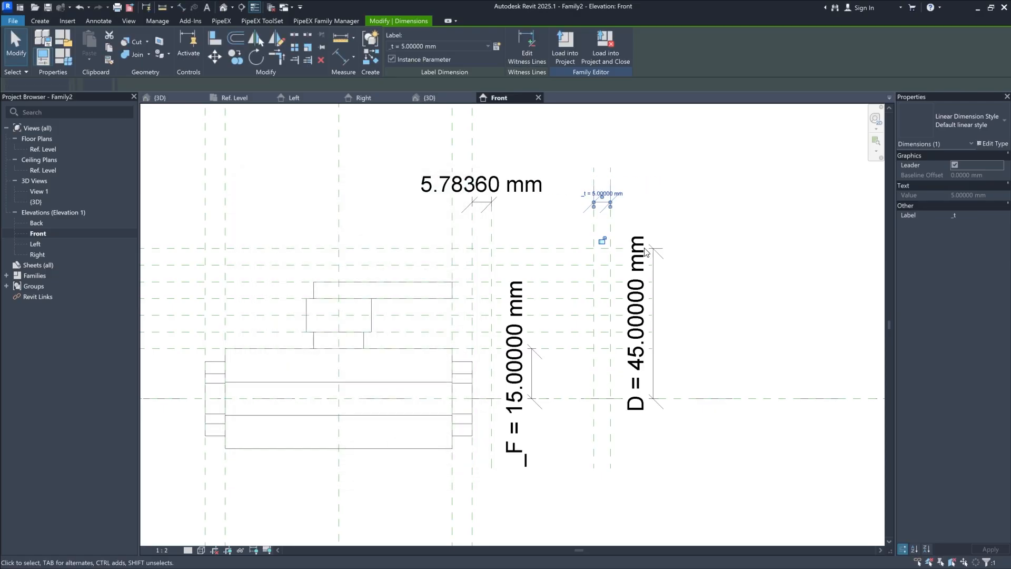
pyautogui.click(657, 202)
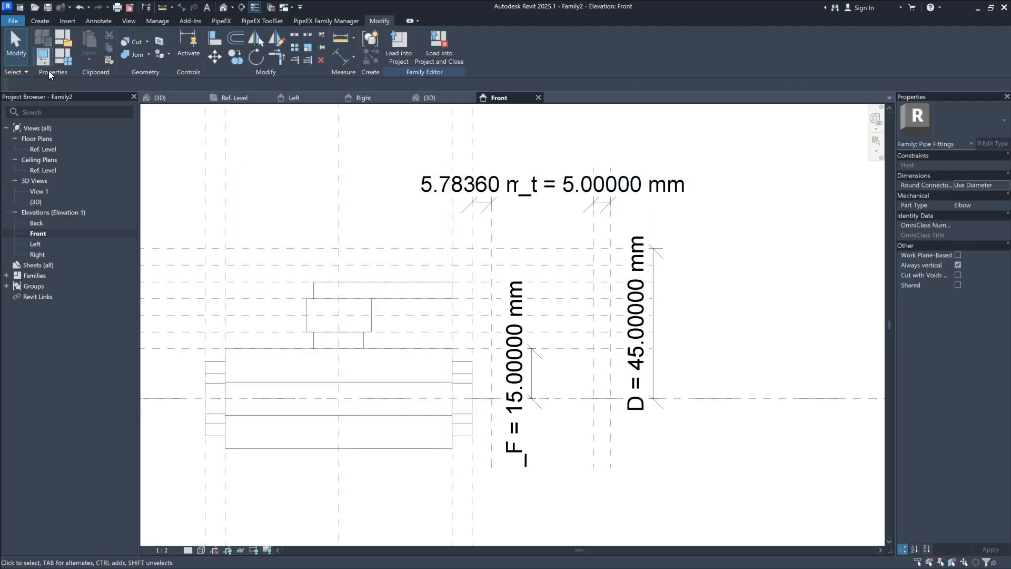
# Step: Give the _t parameter the formula (D - _F) / 6 * 0.5 in the family types and apply it
pyautogui.click(72, 61)
pyautogui.scroll(-3, 537, 309)
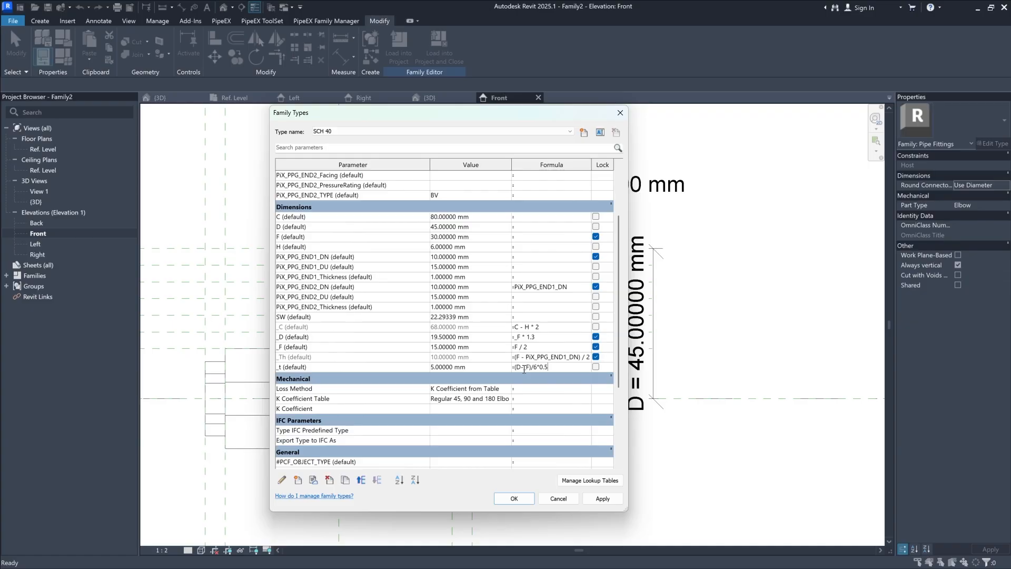
pyautogui.click(609, 496)
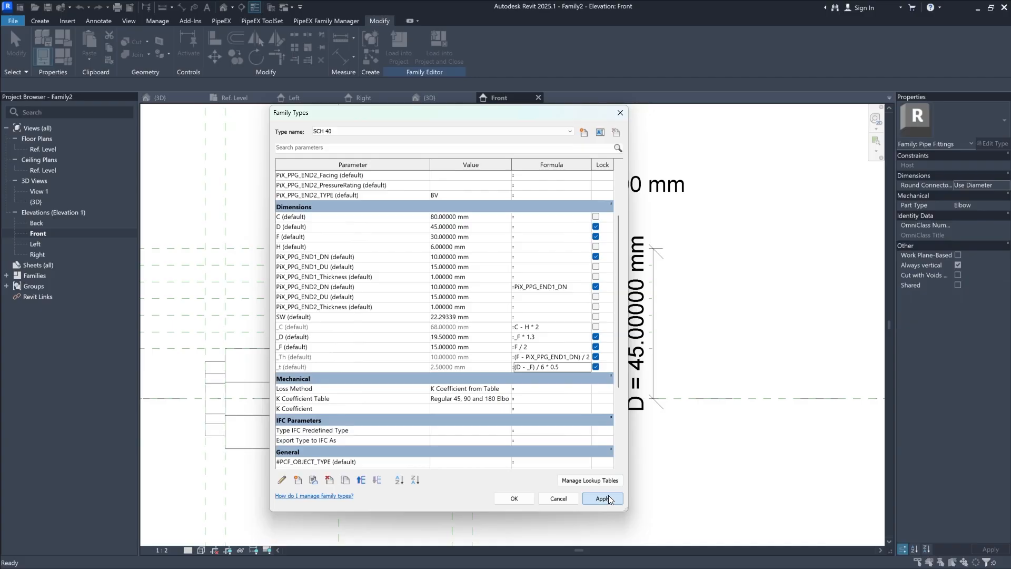
pyautogui.click(525, 498)
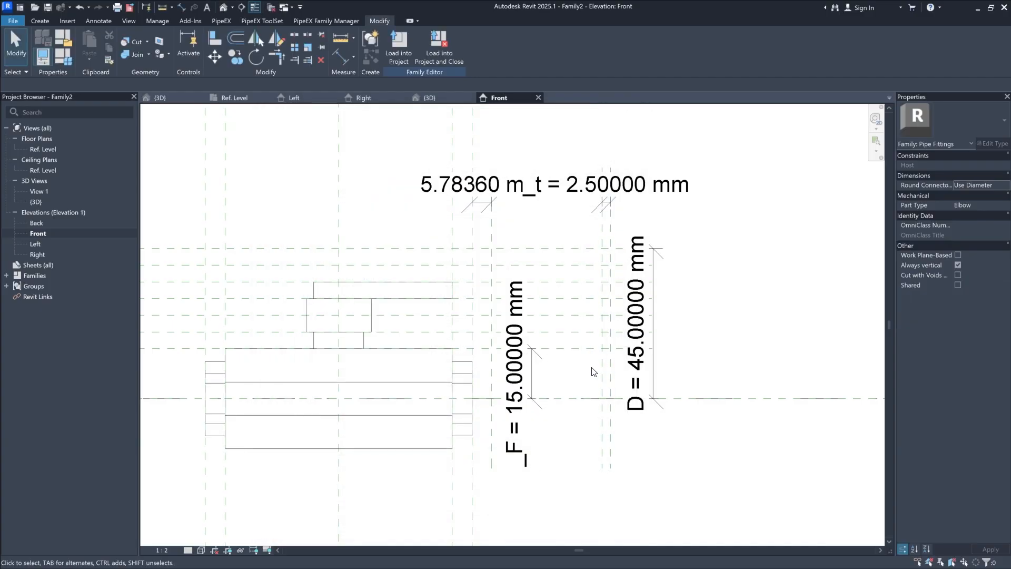
# Step: Label the unlabelled dimension beside the valve's right end with the existing _t parameter
pyautogui.click(482, 202)
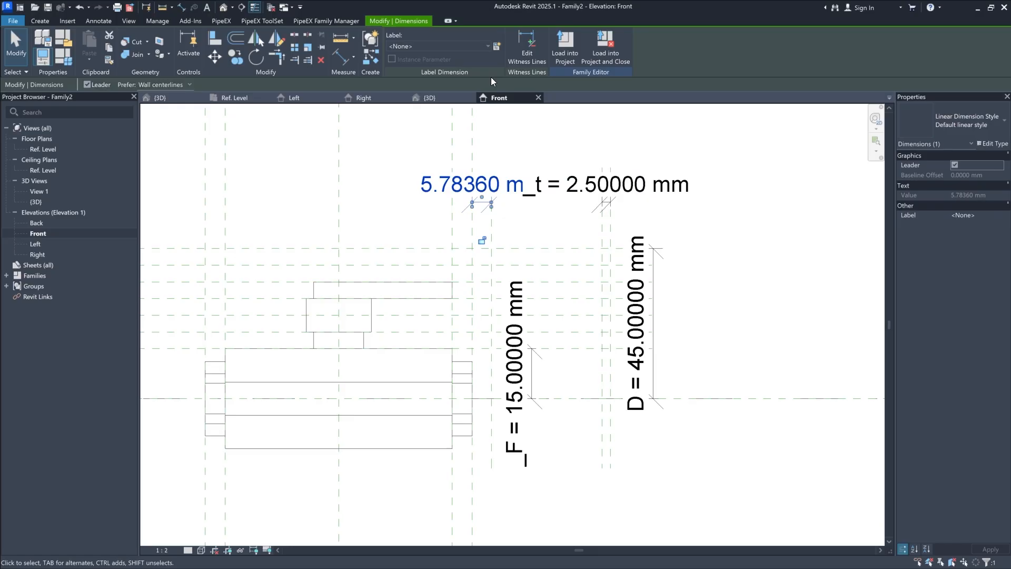
pyautogui.click(480, 50)
pyautogui.scroll(-3, 467, 188)
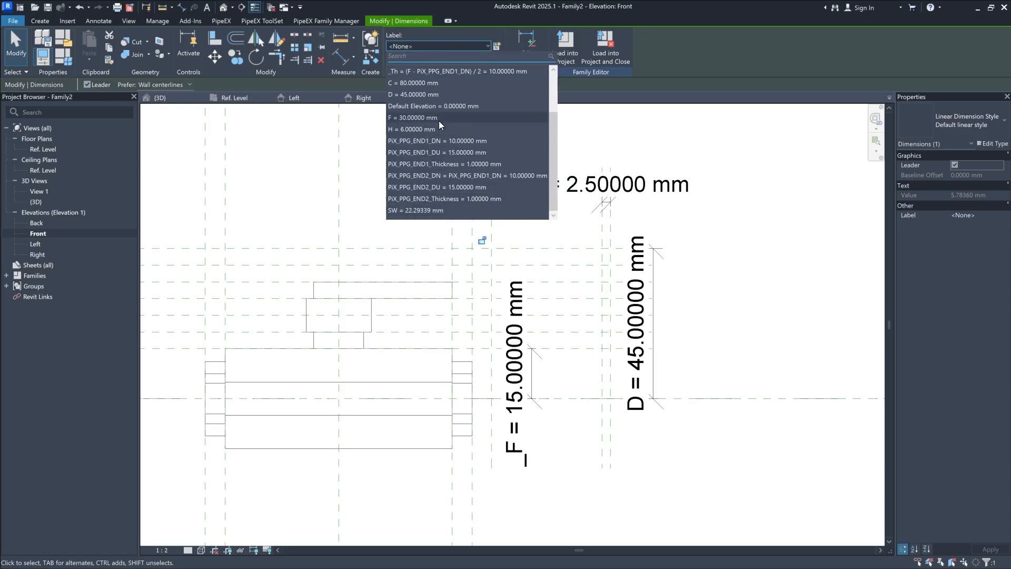
pyautogui.scroll(2, 456, 147)
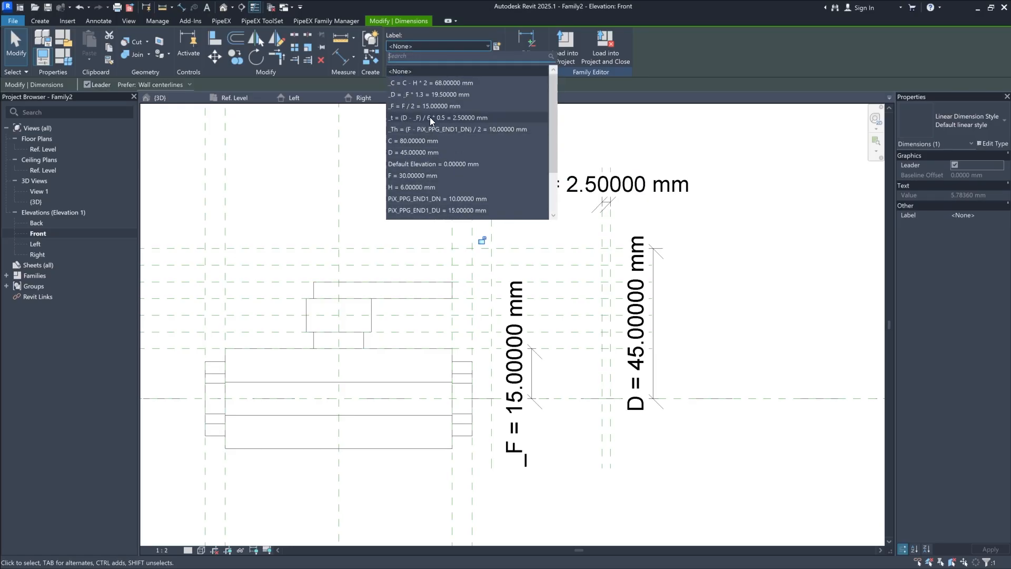
pyautogui.click(394, 119)
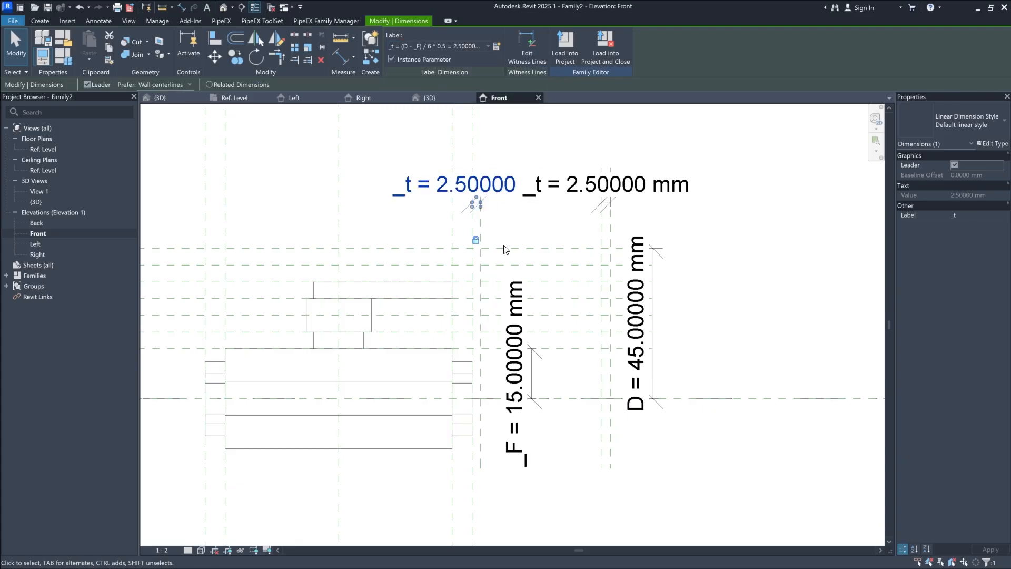
pyautogui.click(505, 249)
# Step: Start an extrusion and sketch its lower edge from the handle's lower right corner: an inclined line, then a horizontal one about 36.5 mm long
pyautogui.moveTo(519, 237)
pyautogui.mouseDown(button='middle')
pyautogui.moveTo(534, 241)
pyautogui.moveTo(526, 233)
pyautogui.mouseUp(button='middle')
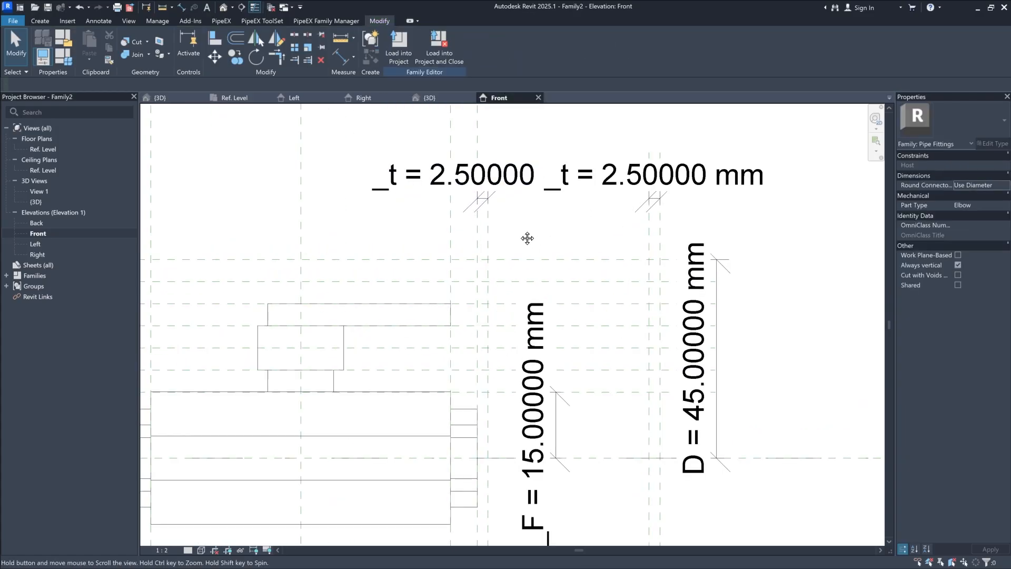
pyautogui.scroll(2, 499, 223)
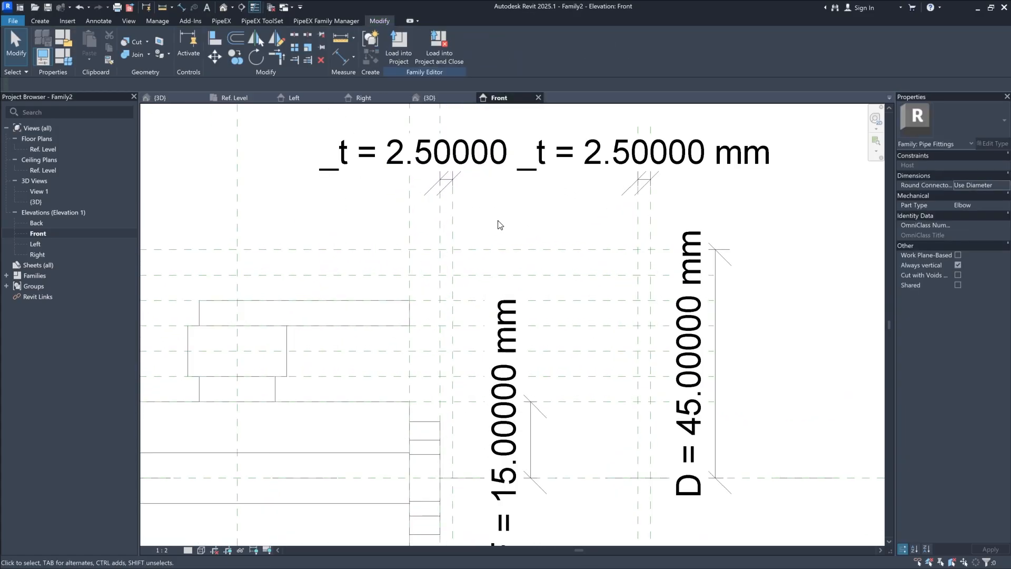
pyautogui.moveTo(500, 224); pyautogui.dragTo(487, 217, button='middle')
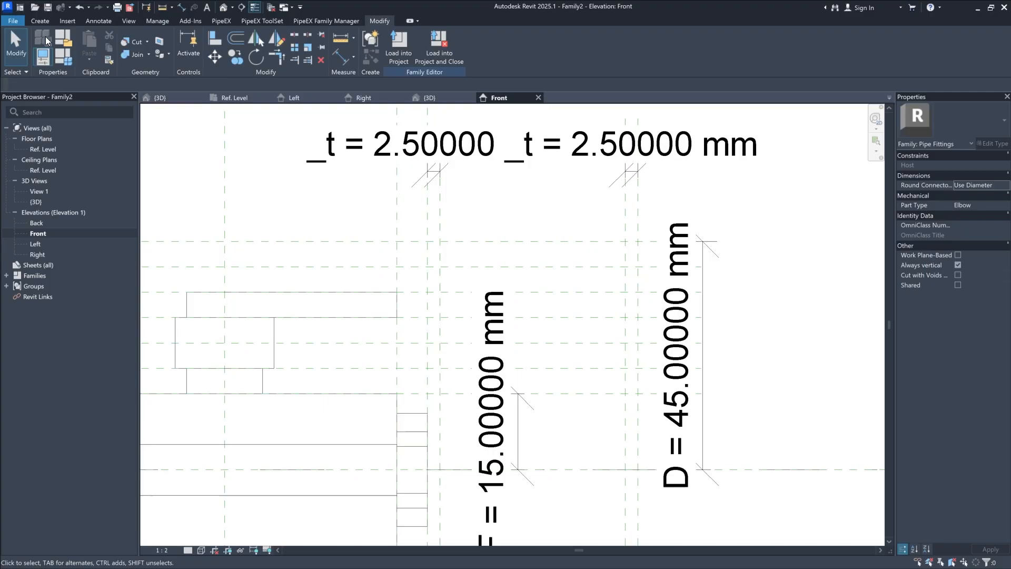
pyautogui.click(51, 21)
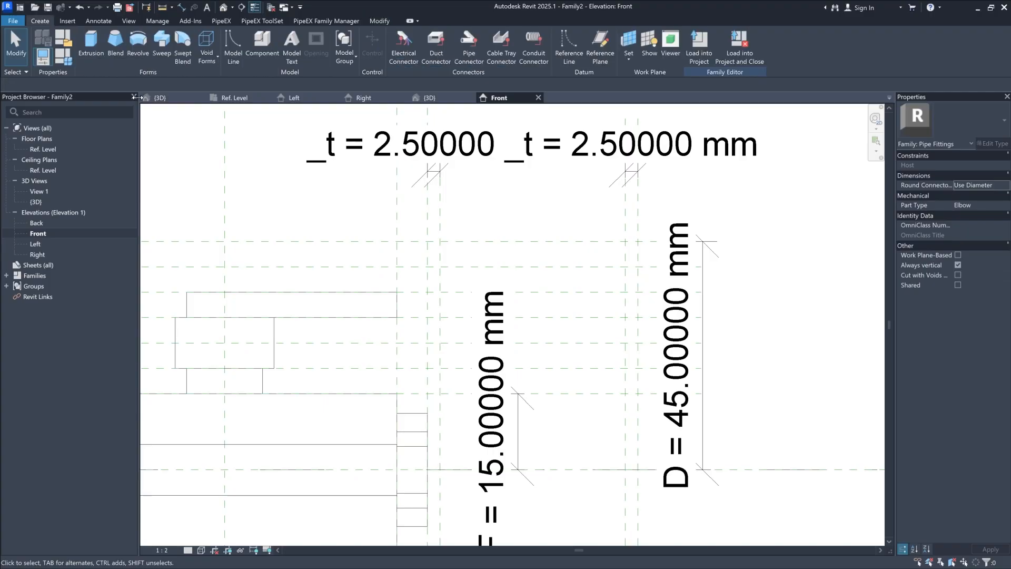
pyautogui.click(95, 51)
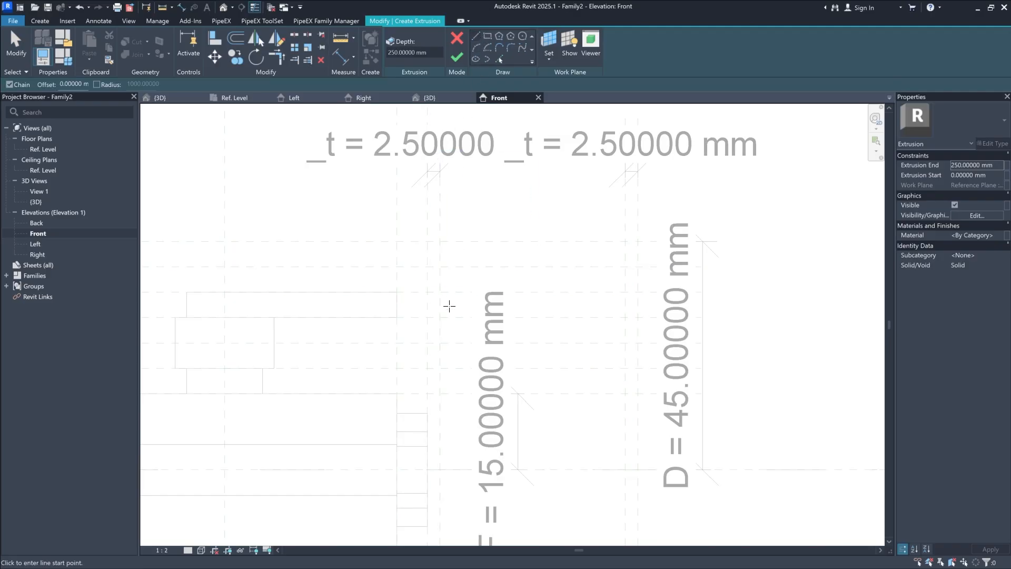
pyautogui.scroll(1, 449, 306)
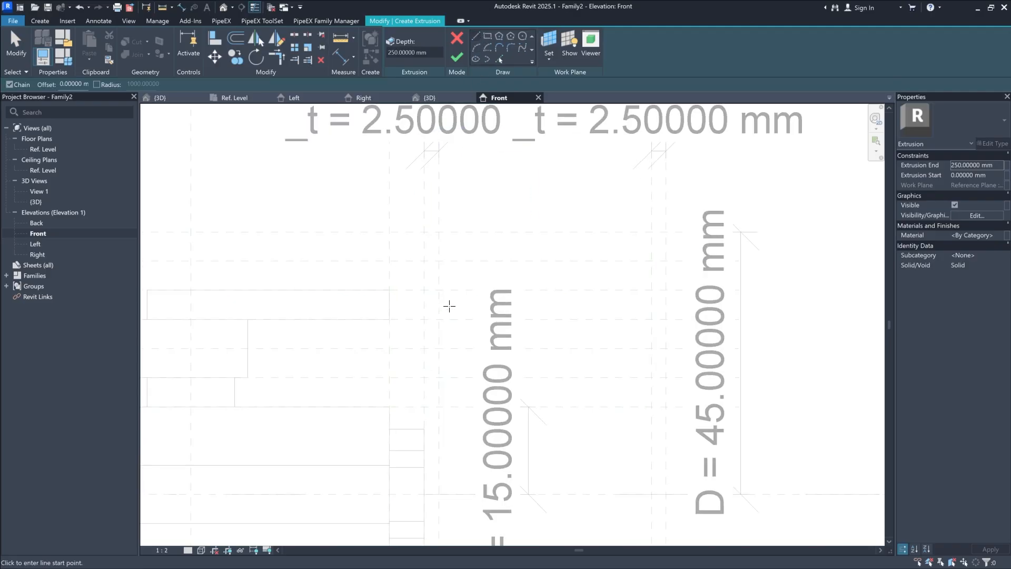
pyautogui.click(389, 319)
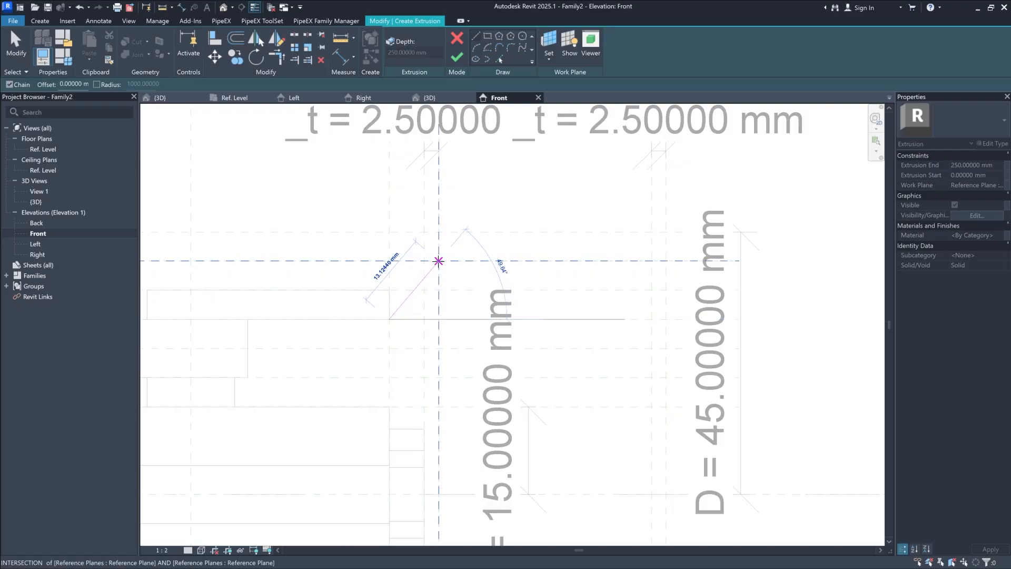
pyautogui.click(438, 261)
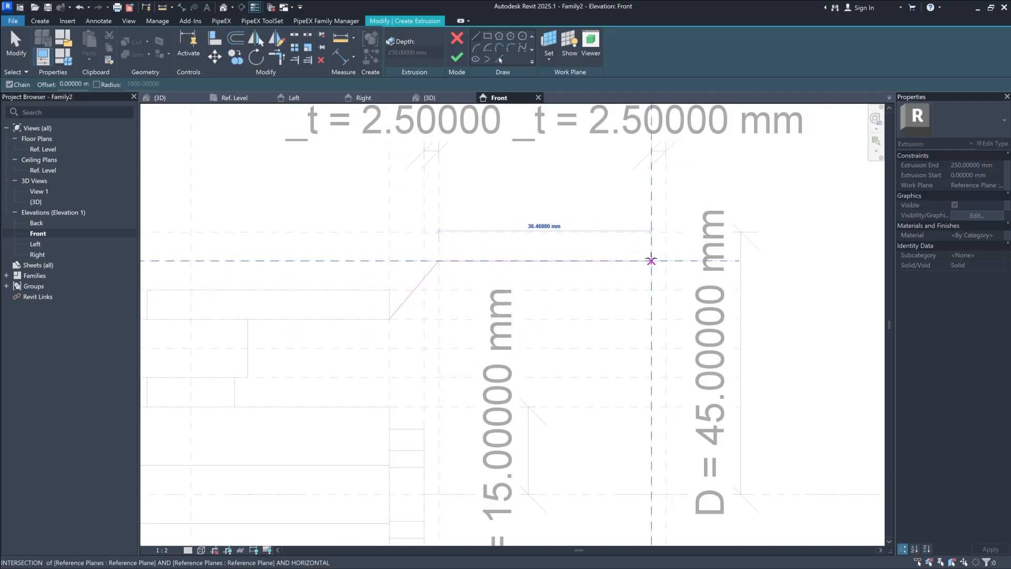
pyautogui.click(651, 260)
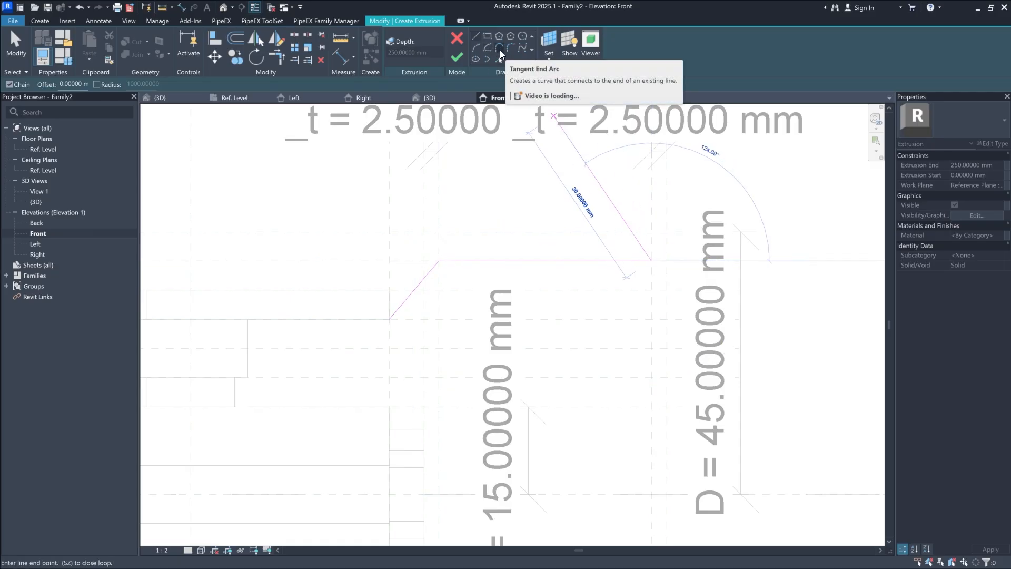
# Step: Round the profile's outer end with a tangent arc up to the top reference plane, and close the profile with straight lines
pyautogui.click(499, 49)
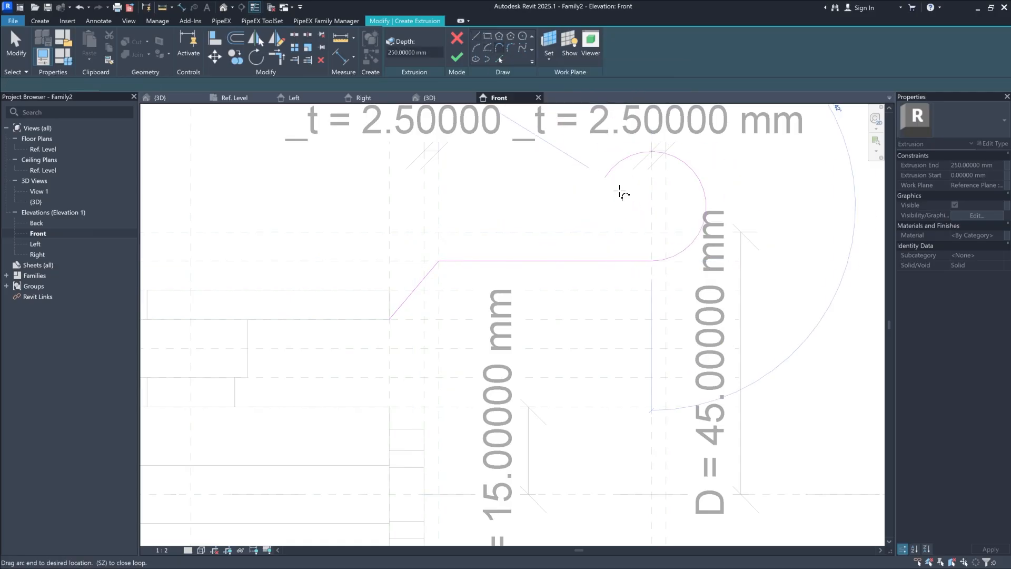
pyautogui.click(651, 231)
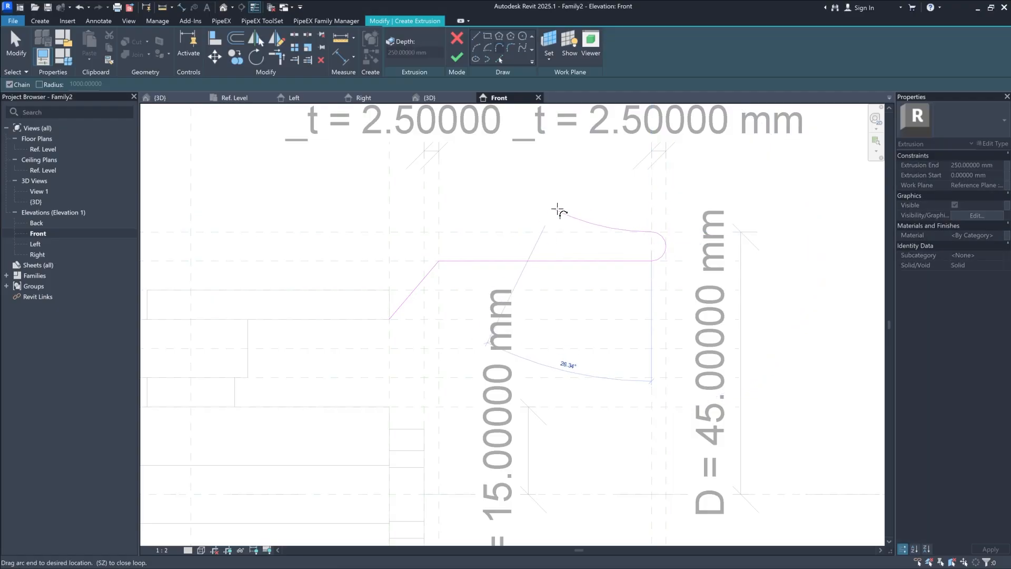
pyautogui.click(477, 36)
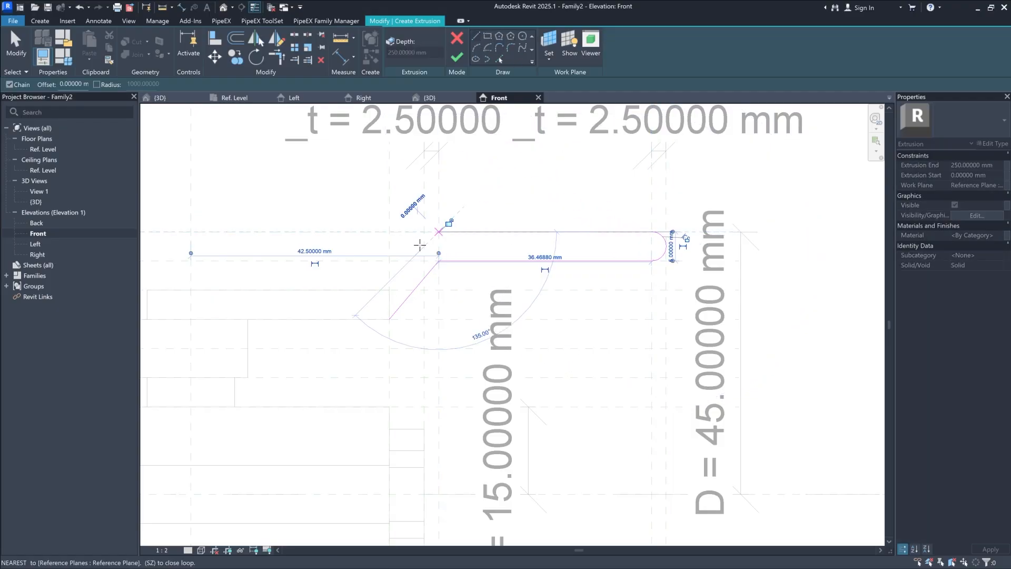
pyautogui.click(439, 232)
pyautogui.click(389, 290)
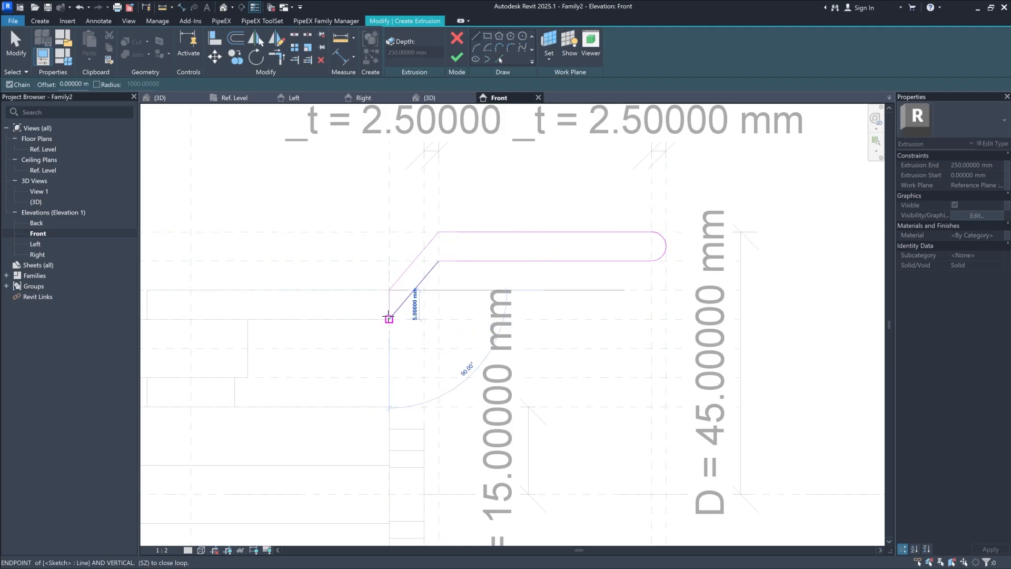
# Step: Align the lever profile's upper and lower horizontal edges with their reference planes and lock both alignments
pyautogui.scroll(3, 454, 251)
pyautogui.scroll(1, 454, 251)
pyautogui.moveTo(506, 245); pyautogui.dragTo(482, 252, button='middle')
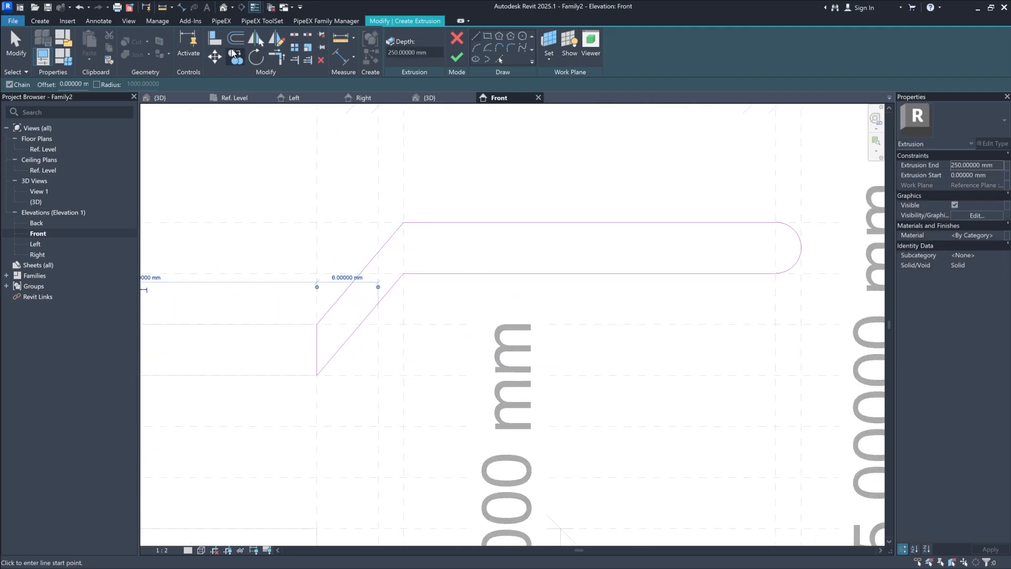
pyautogui.click(220, 39)
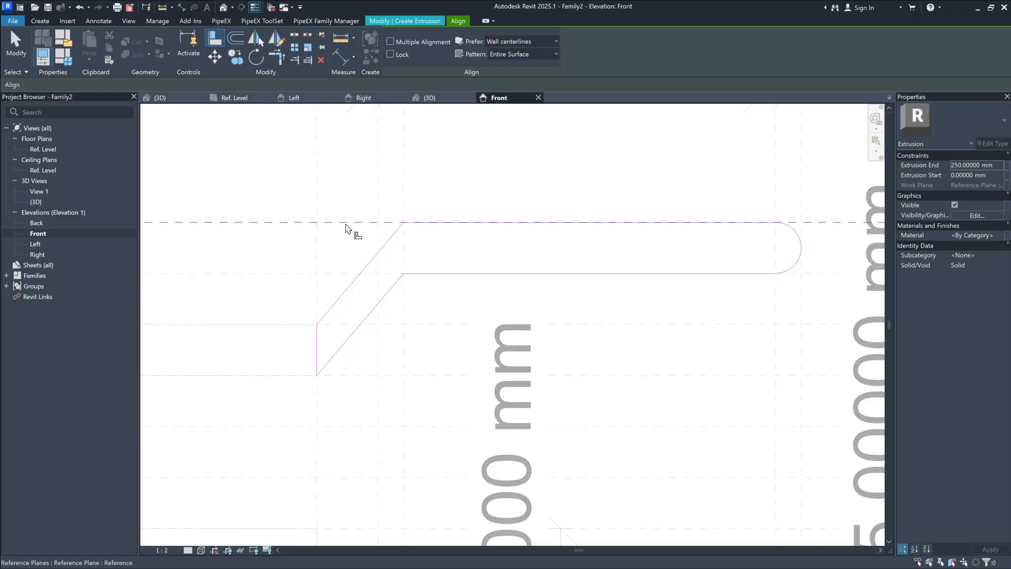
pyautogui.scroll(-2, 346, 228)
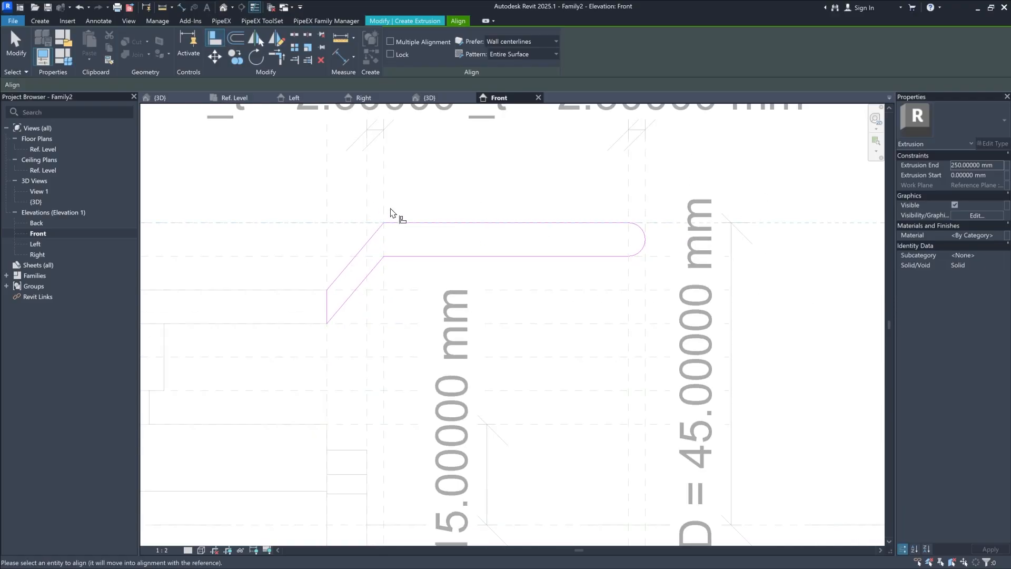
pyautogui.scroll(-1, 458, 214)
pyautogui.click(486, 222)
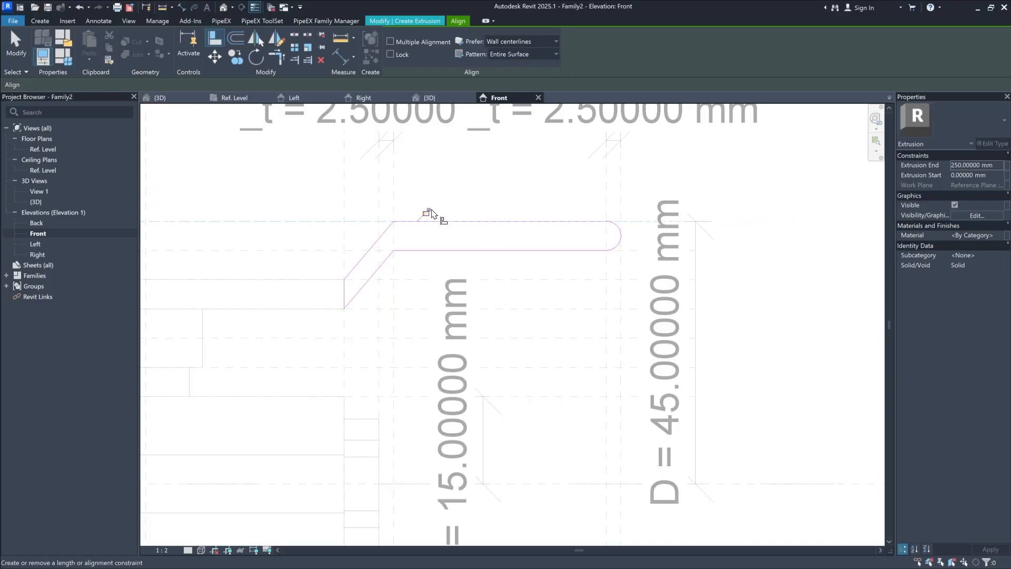
pyautogui.scroll(1, 443, 241)
pyautogui.click(301, 255)
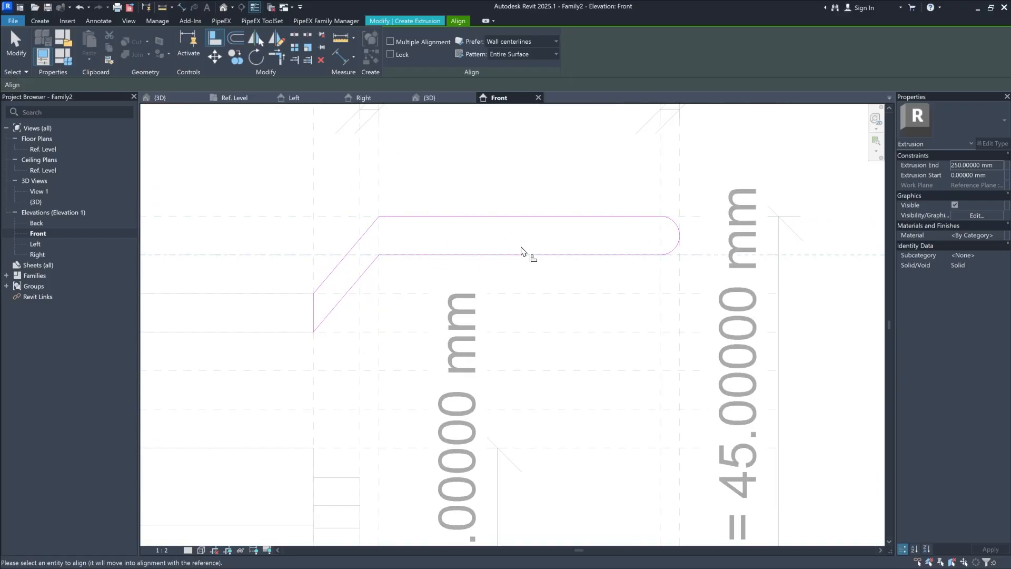
pyautogui.click(519, 258)
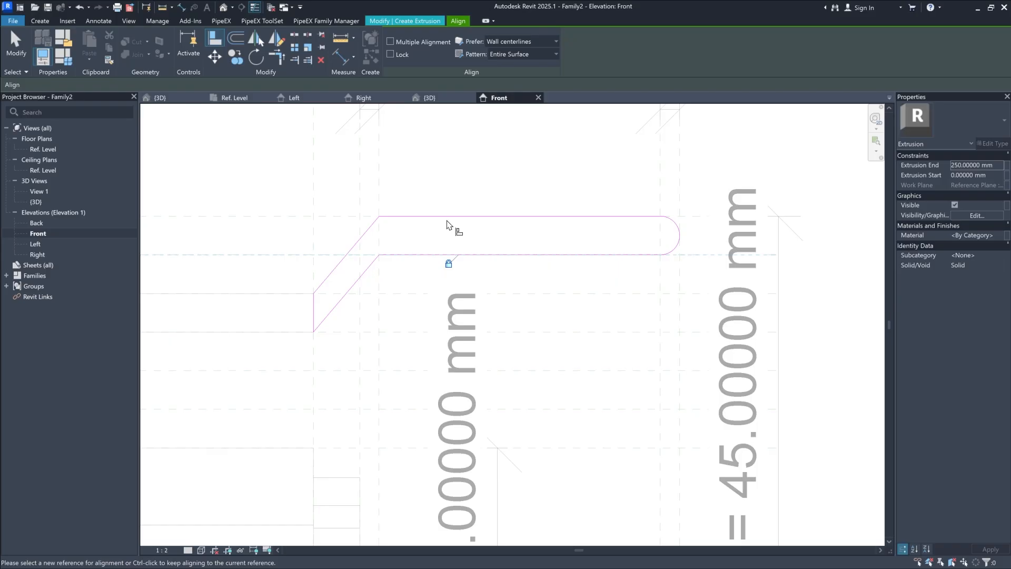
# Step: Align the profile's short vertical end edge with the vertical reference plane and lock it
pyautogui.scroll(2, 327, 285)
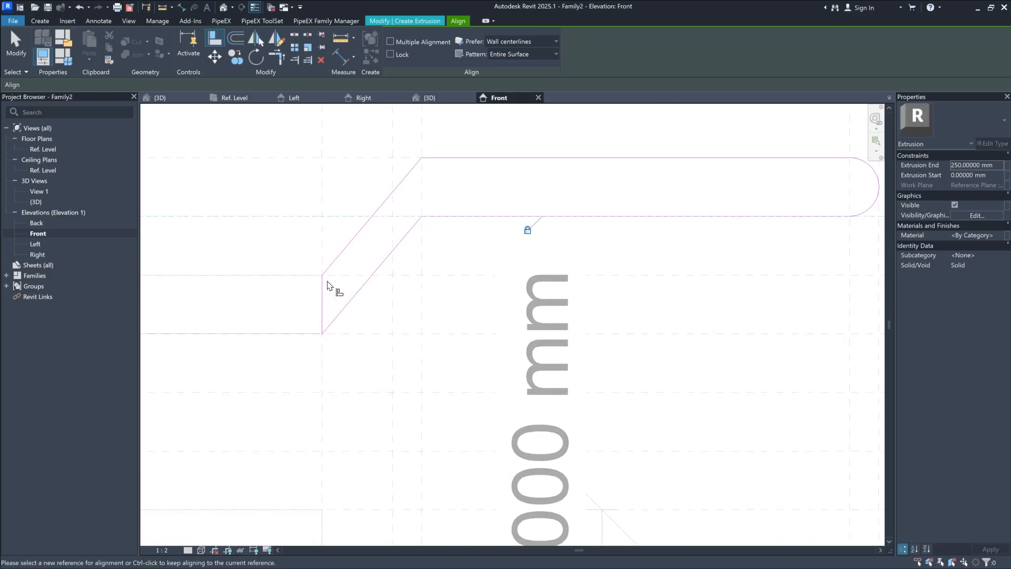
pyautogui.click(328, 285)
pyautogui.click(331, 317)
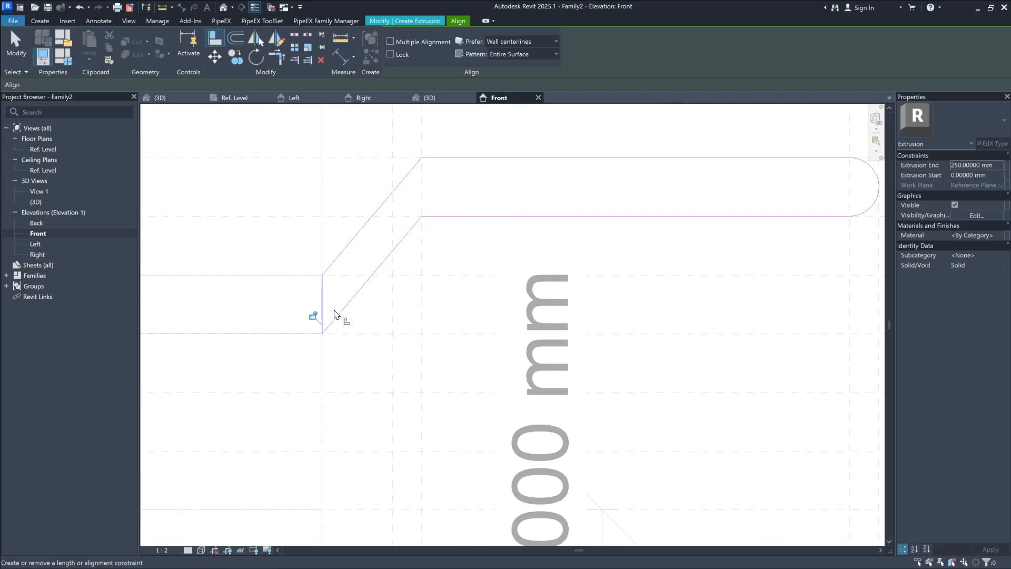
pyautogui.click(314, 317)
# Step: Align the upper corner of the short vertical edge with the reference planes and lock it to the horizontal one
pyautogui.scroll(-1, 345, 368)
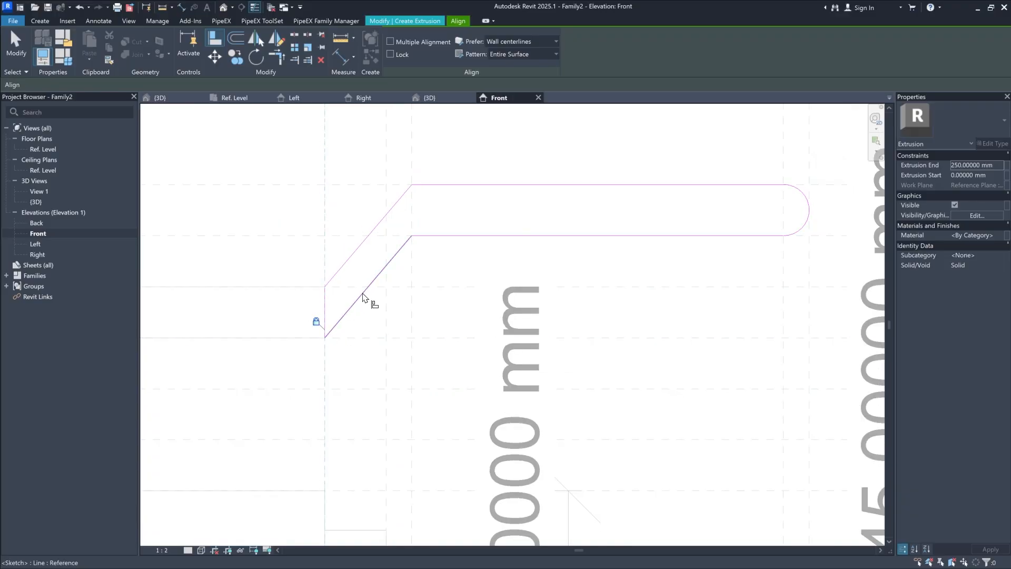
pyautogui.scroll(-2, 337, 309)
pyautogui.scroll(3, 367, 269)
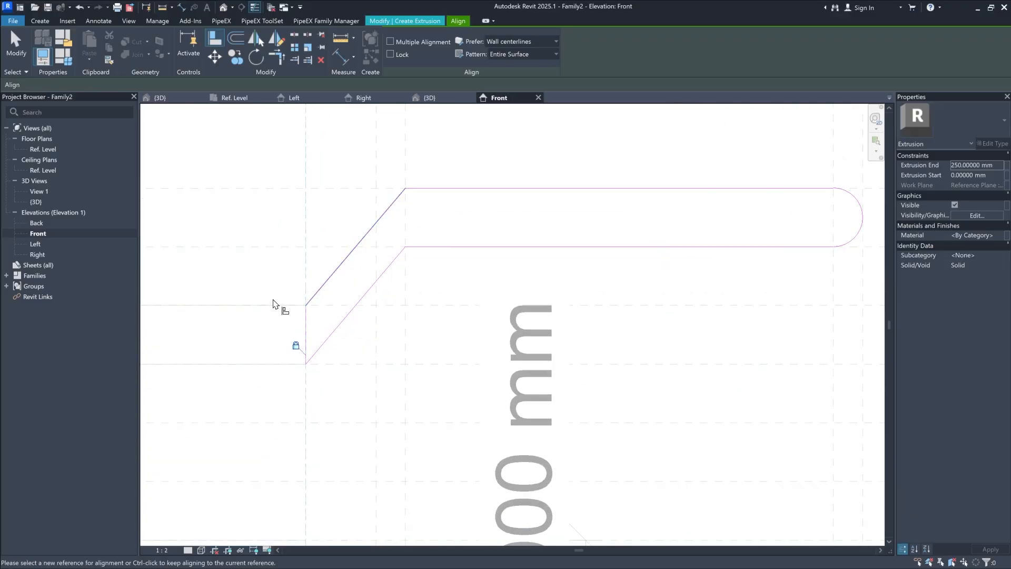
pyautogui.scroll(2, 275, 303)
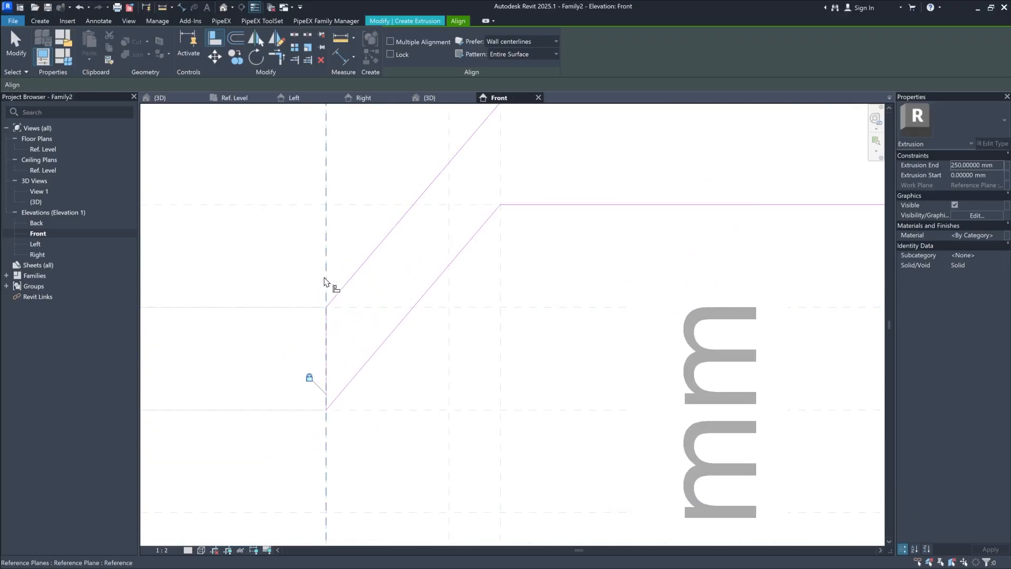
pyautogui.click(329, 309)
pyautogui.click(334, 332)
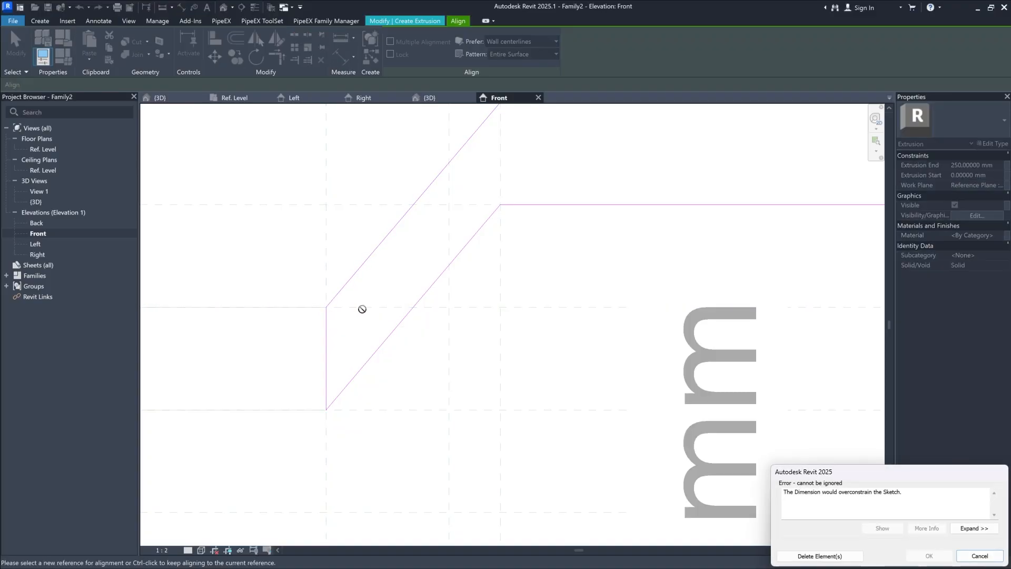
pyautogui.click(979, 555)
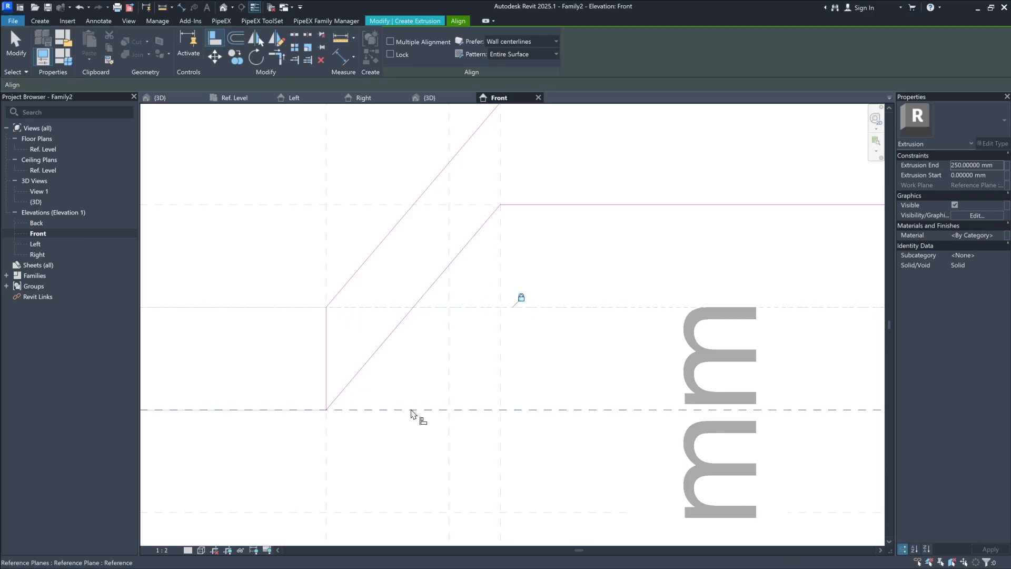
# Step: Align the lower corner of the short vertical edge with its horizontal and vertical reference planes and lock it
pyautogui.click(306, 409)
pyautogui.click(315, 409)
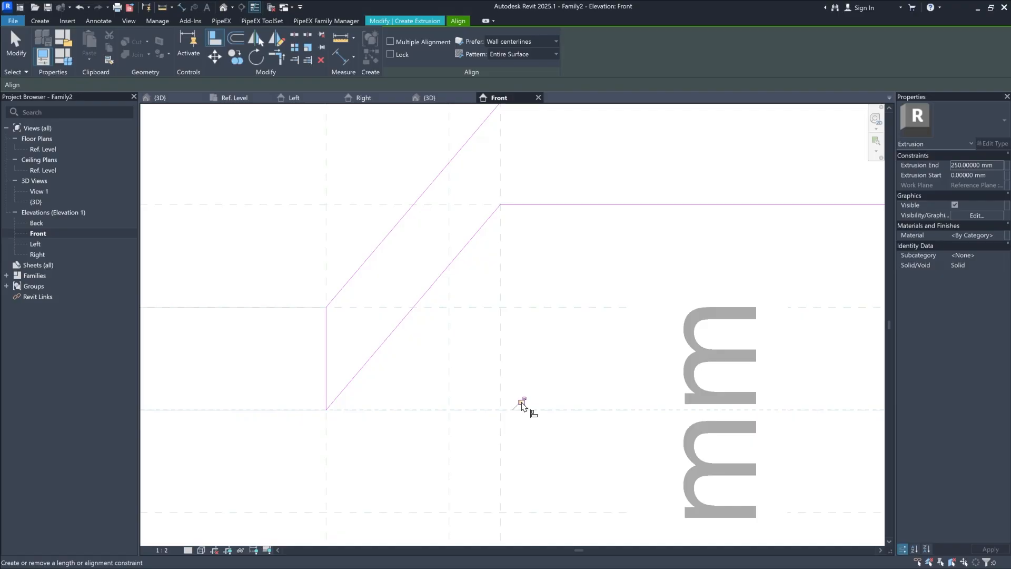
pyautogui.click(329, 433)
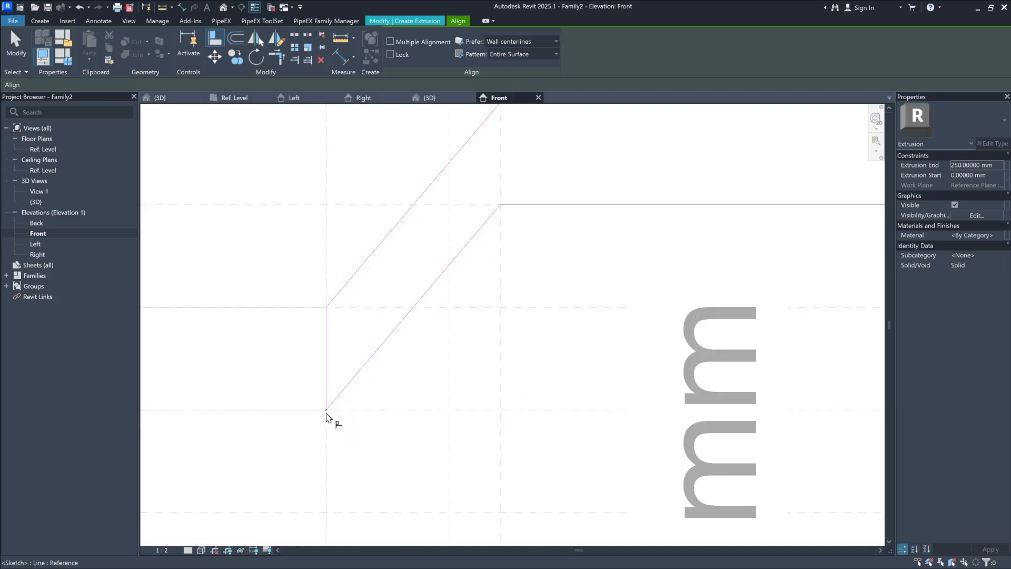
pyautogui.click(325, 404)
pyautogui.click(336, 335)
# Step: Align the bend corner on the profile's lower edge with the vertical reference plane and lock the alignment
pyautogui.scroll(-1, 416, 396)
pyautogui.moveTo(509, 327); pyautogui.dragTo(437, 410, button='middle')
pyautogui.scroll(1, 410, 337)
pyautogui.click(417, 331)
pyautogui.click(418, 317)
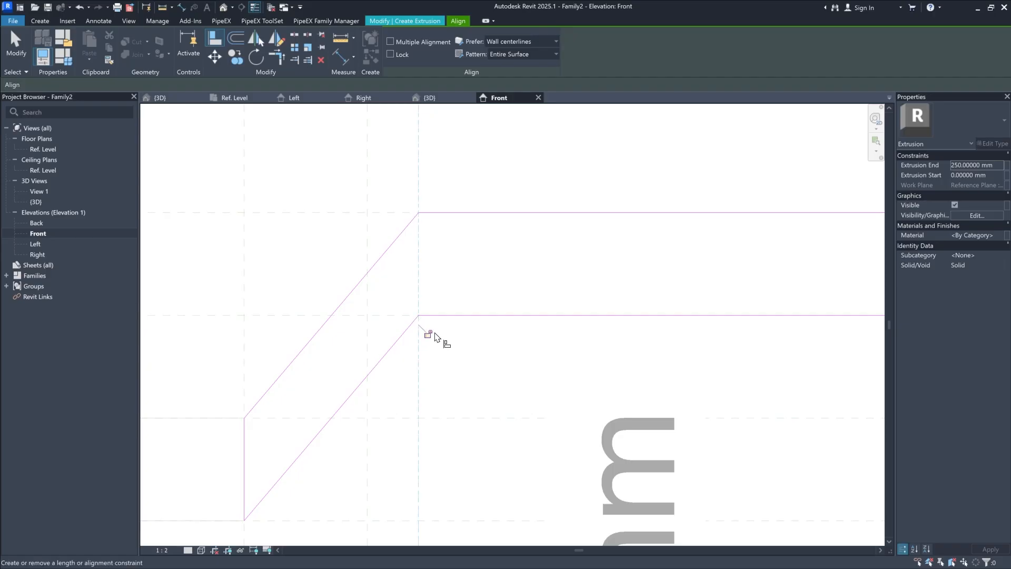
pyautogui.click(427, 334)
# Step: Try to lock the lower bend corner to its horizontal reference plane as well
pyautogui.click(402, 321)
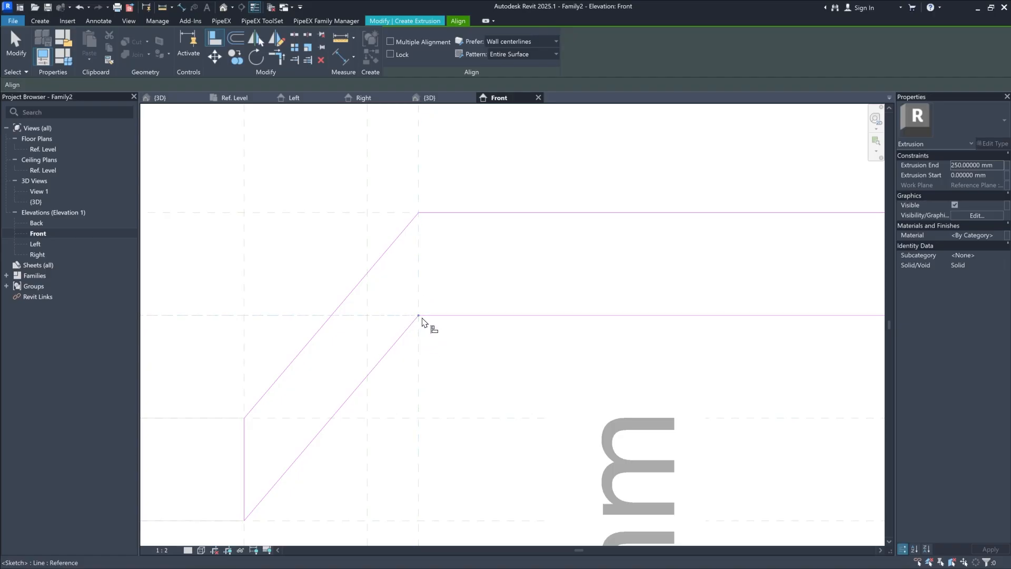
pyautogui.click(428, 325)
pyautogui.click(521, 306)
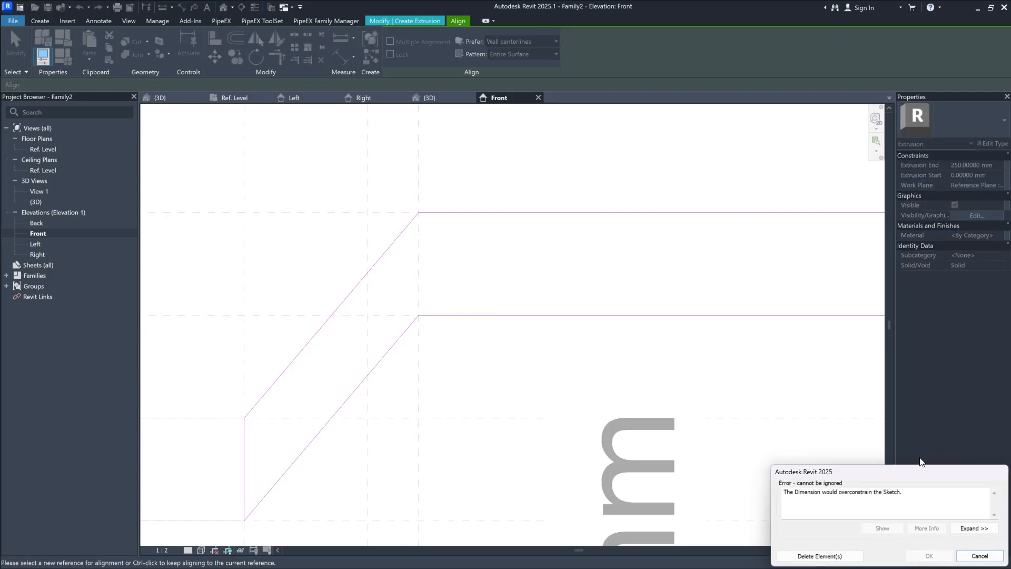
pyautogui.click(979, 556)
pyautogui.scroll(1, 475, 317)
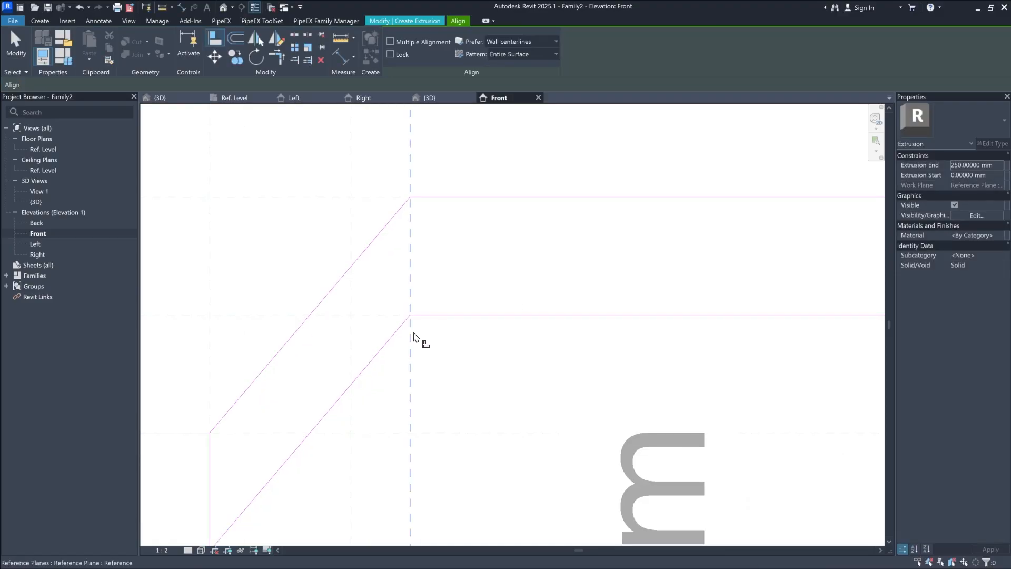
pyautogui.click(411, 319)
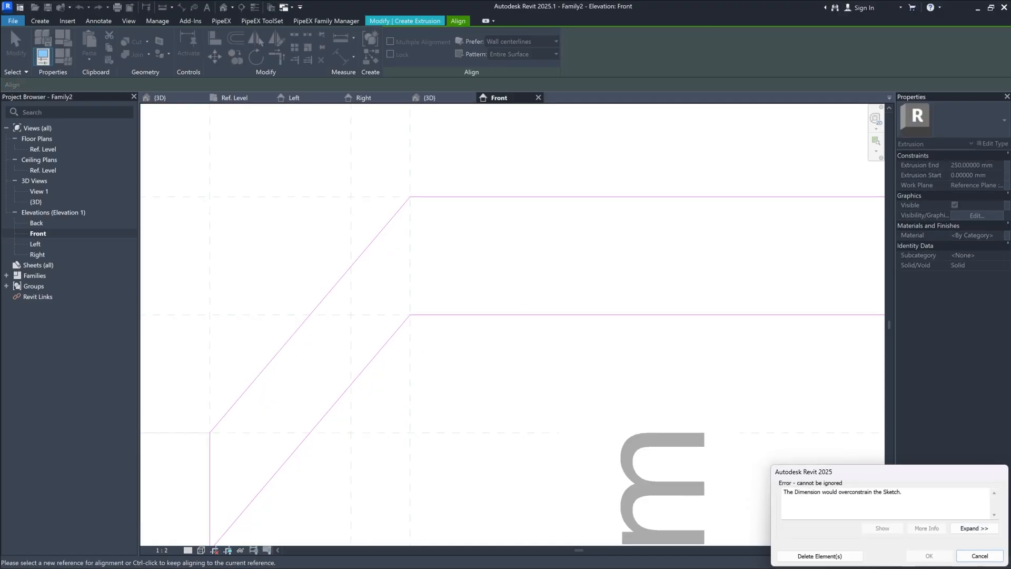
pyautogui.click(977, 556)
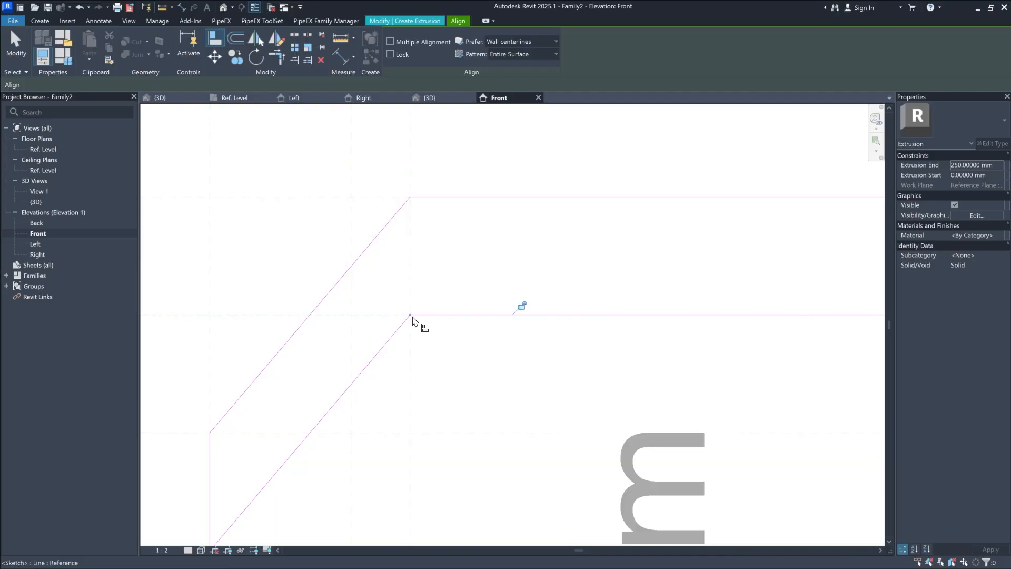
pyautogui.click(517, 311)
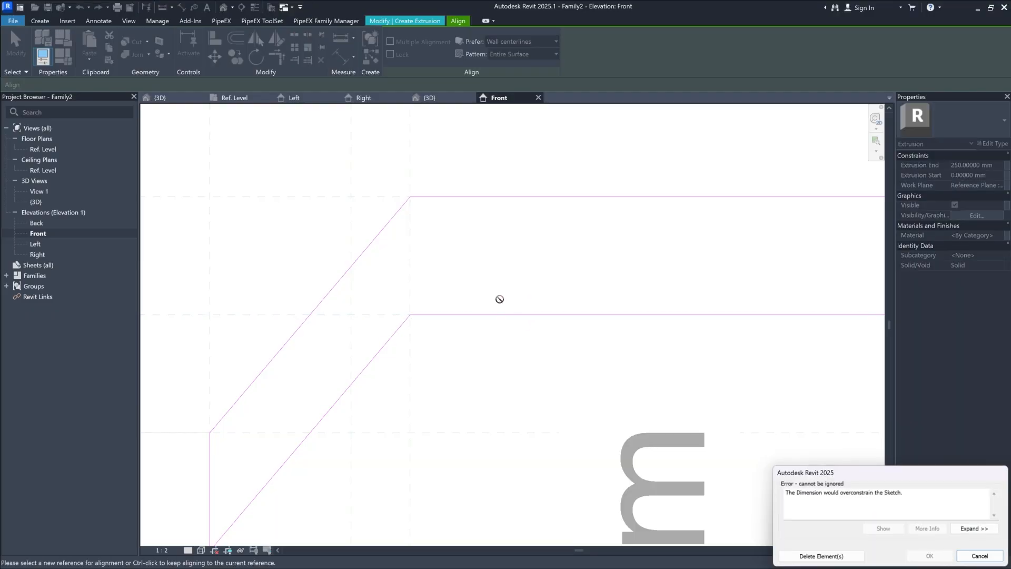
pyautogui.click(971, 556)
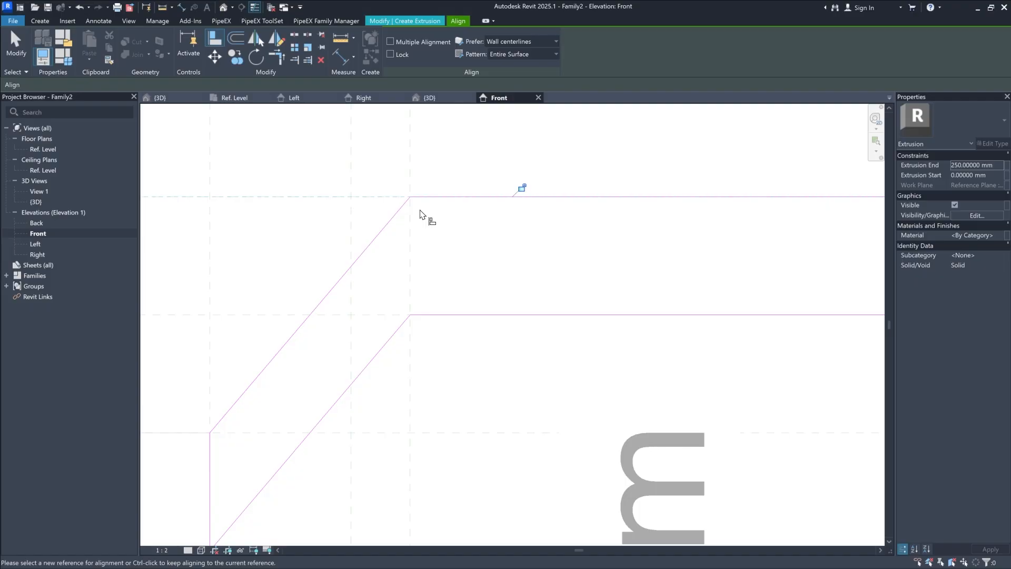
# Step: Align the bend corner on the profile's upper edge with its vertical and horizontal reference planes and try to lock it to both
pyautogui.click(522, 188)
pyautogui.click(412, 168)
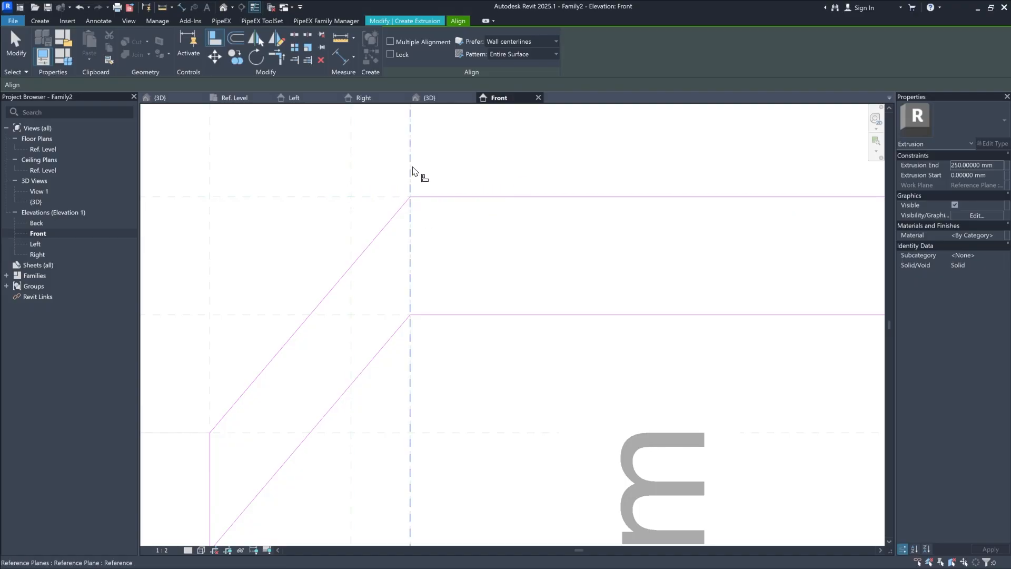
pyautogui.click(420, 334)
pyautogui.click(401, 198)
pyautogui.click(410, 196)
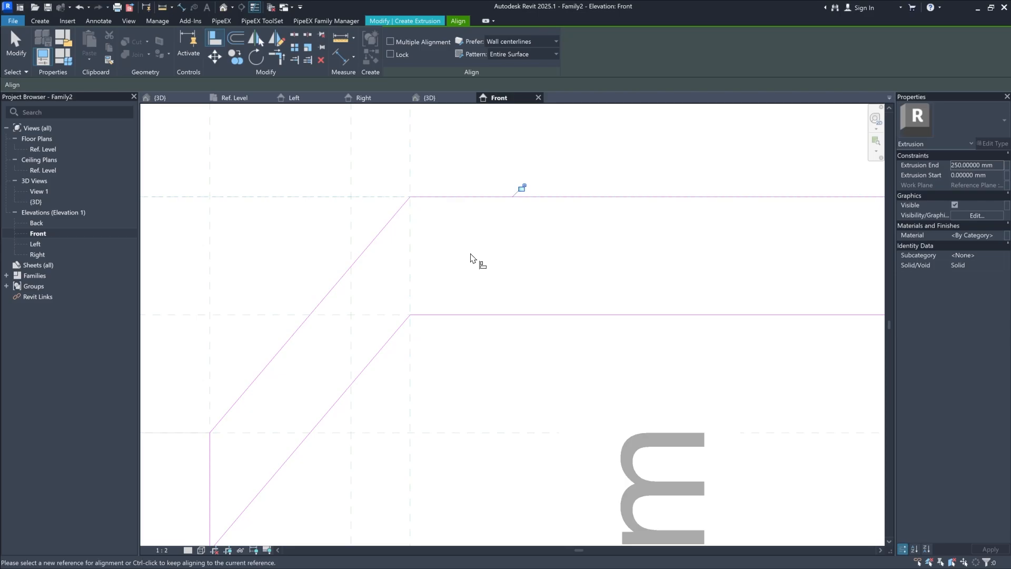
pyautogui.click(521, 188)
pyautogui.click(414, 213)
pyautogui.click(412, 196)
pyautogui.click(419, 333)
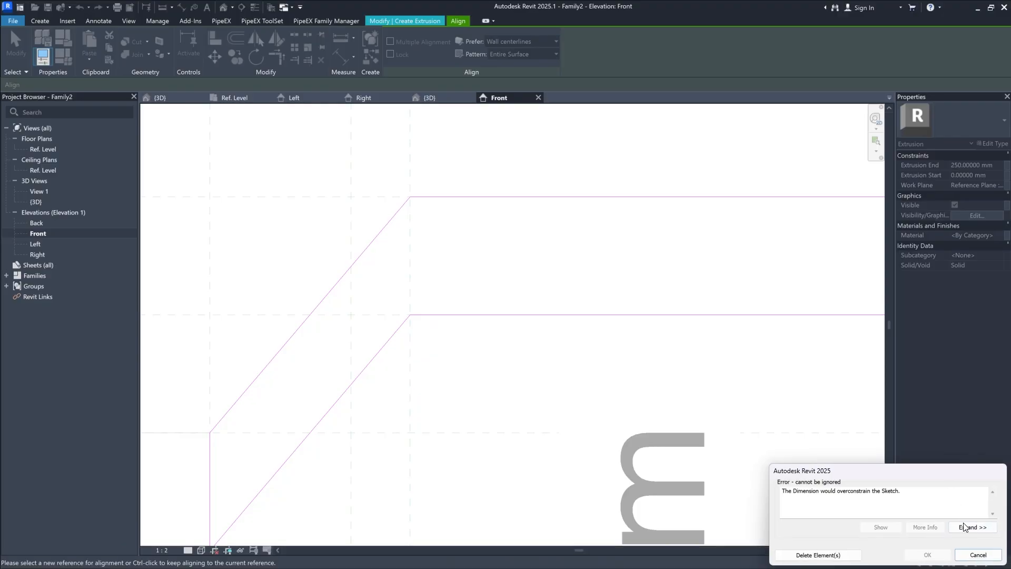
pyautogui.click(974, 556)
# Step: Leave the Align command and finish the lever extrusion's sketch
pyautogui.scroll(-2, 563, 361)
pyautogui.scroll(-3, 563, 361)
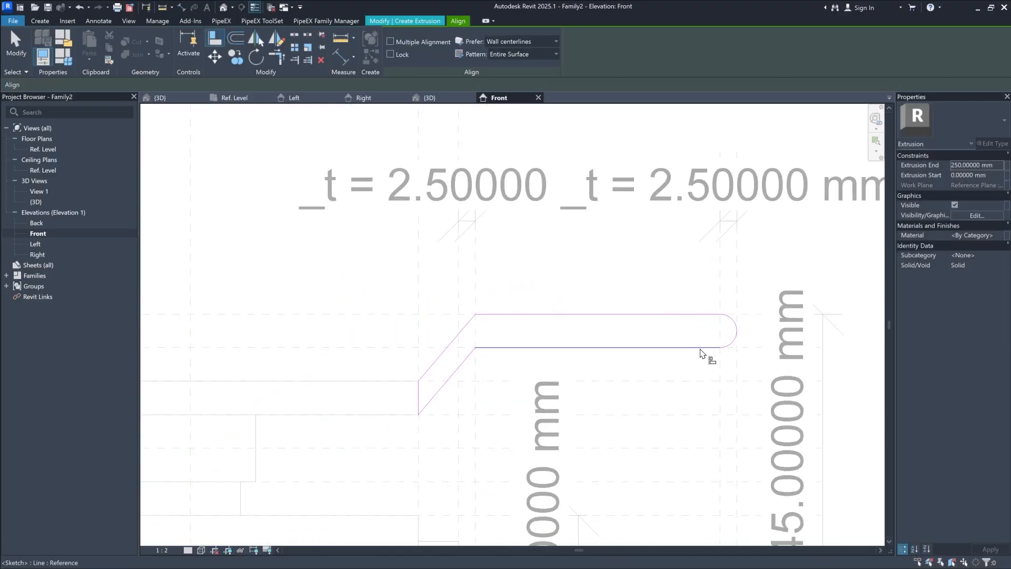
pyautogui.scroll(3, 751, 346)
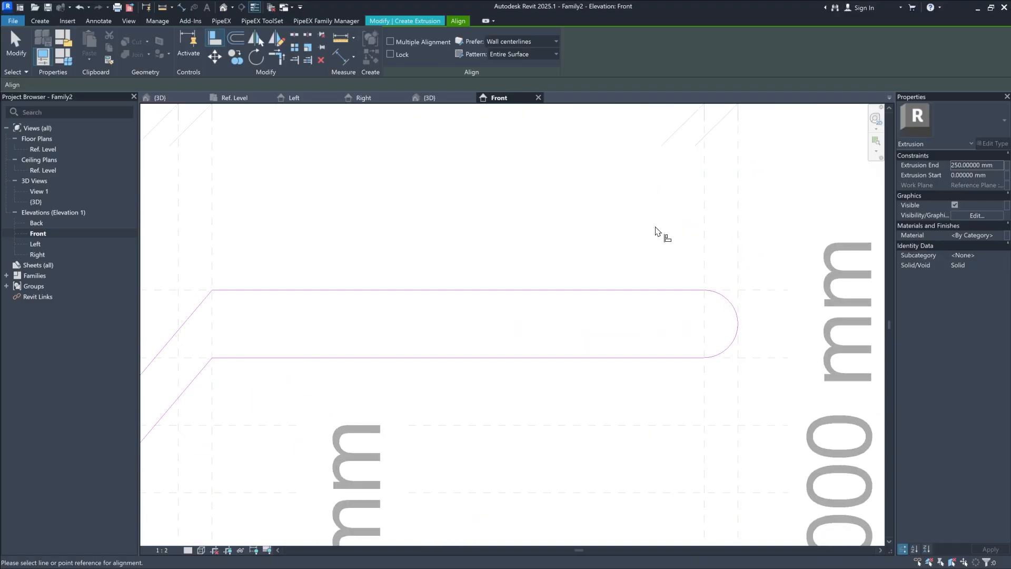
pyautogui.scroll(-3, 658, 226)
pyautogui.press('Escape')
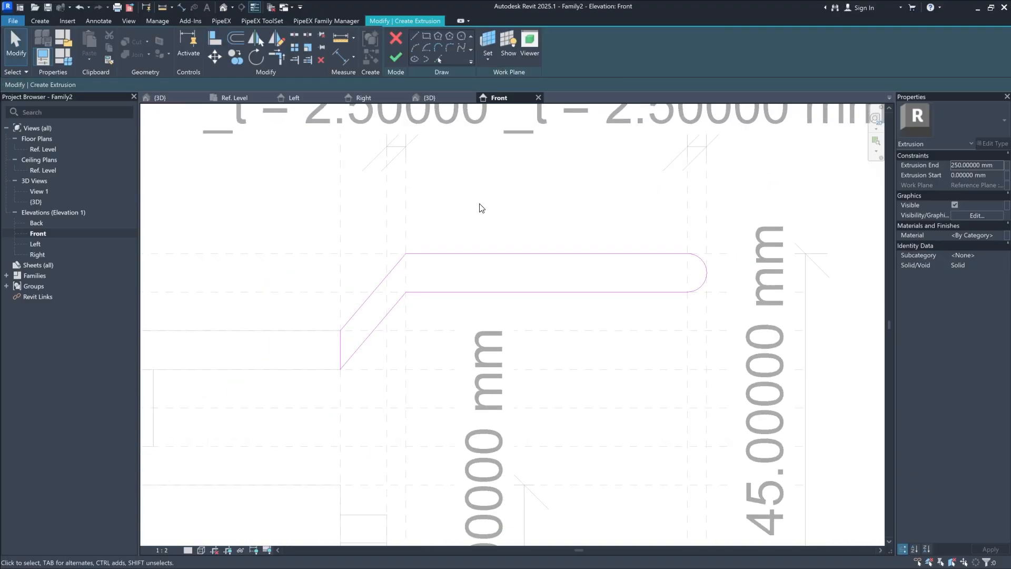
pyautogui.click(396, 58)
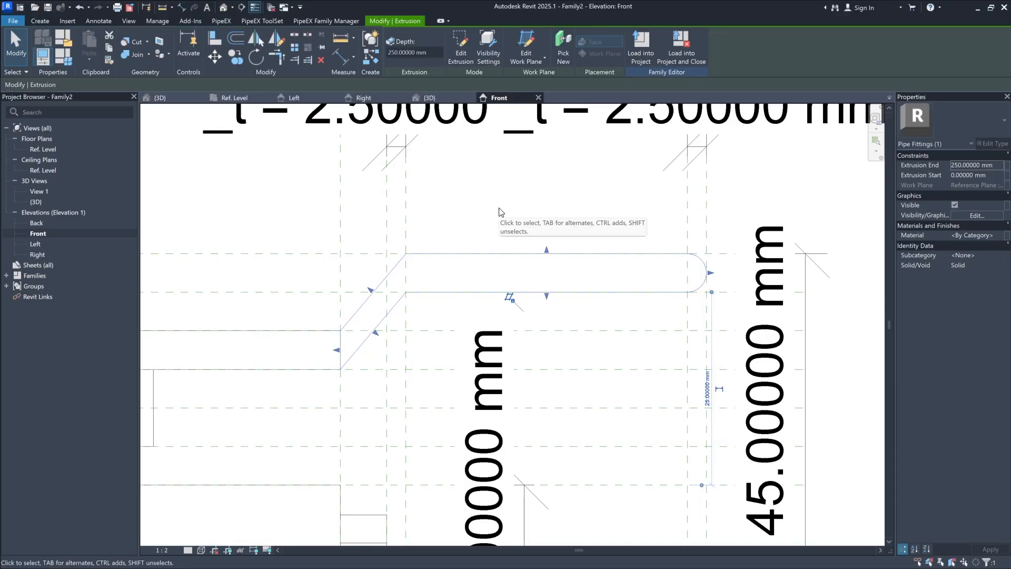
# Step: In the Ref. Level plan, shorten the bent lever extrusion to a depth of about 11 mm
pyautogui.scroll(-1, 499, 208)
pyautogui.moveTo(500, 209); pyautogui.dragTo(532, 236, button='middle')
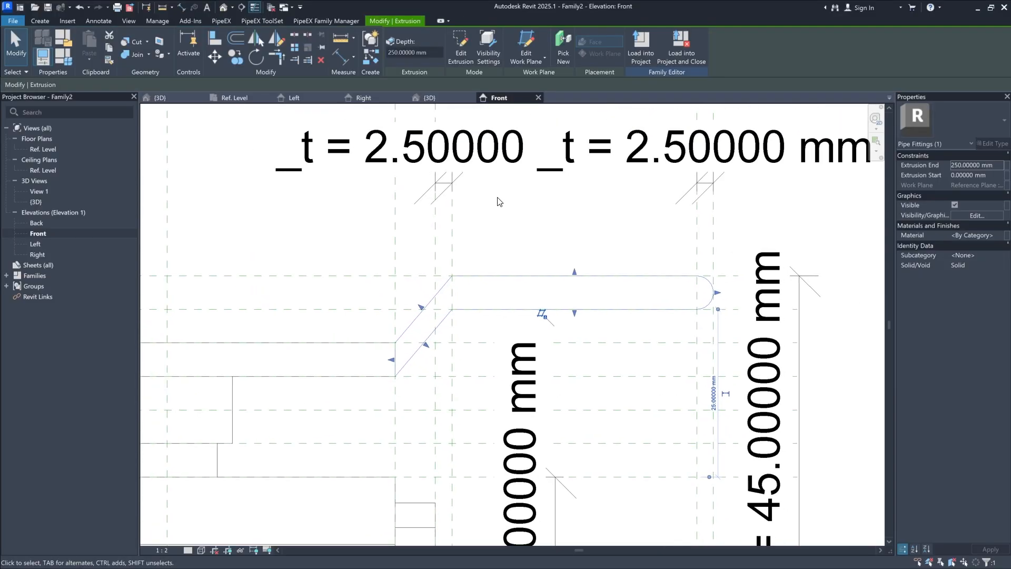
pyautogui.click(234, 98)
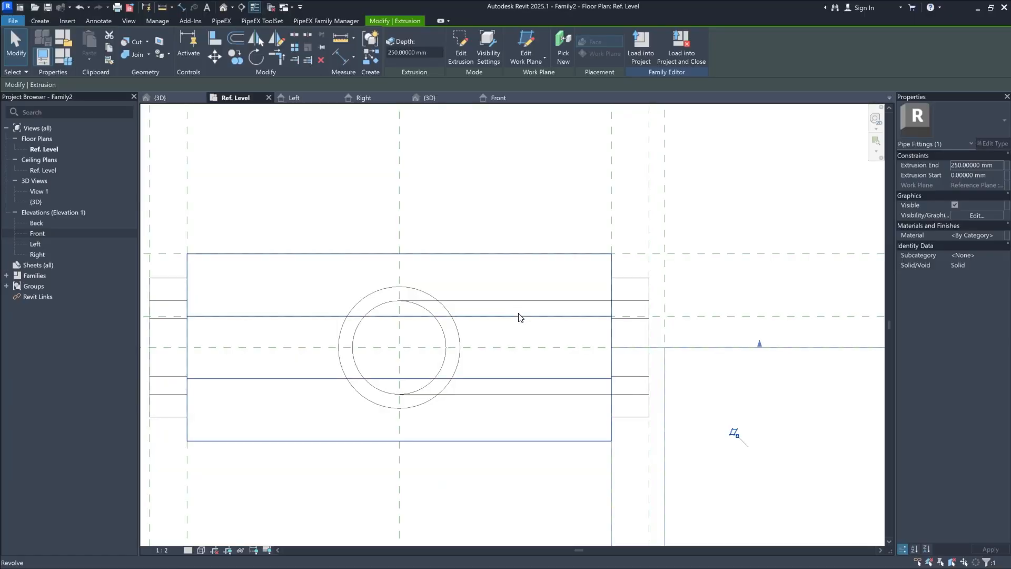
pyautogui.scroll(-3, 463, 323)
pyautogui.moveTo(588, 324); pyautogui.dragTo(479, 290, button='middle')
pyautogui.scroll(1, 501, 273)
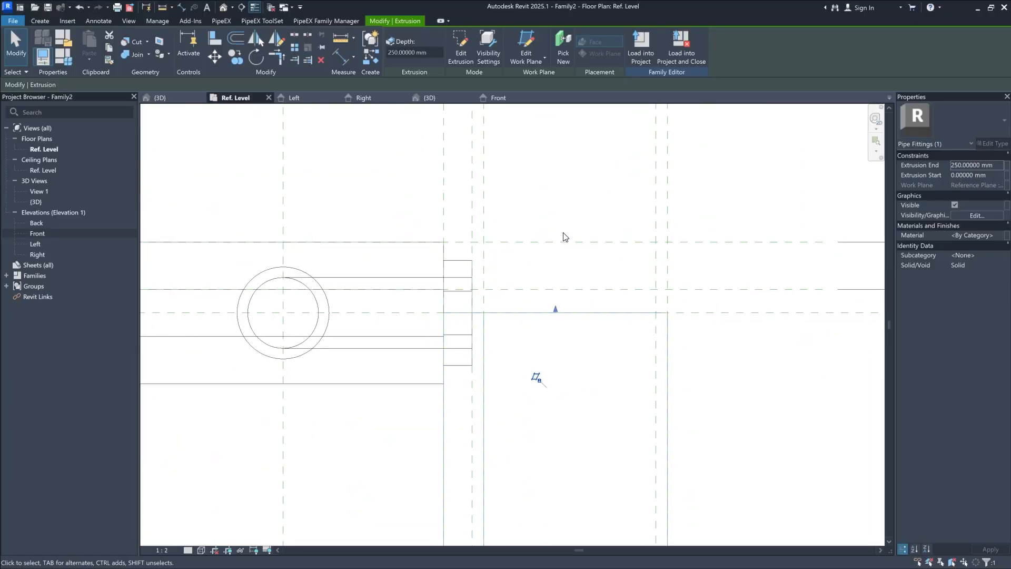
pyautogui.scroll(-5, 564, 236)
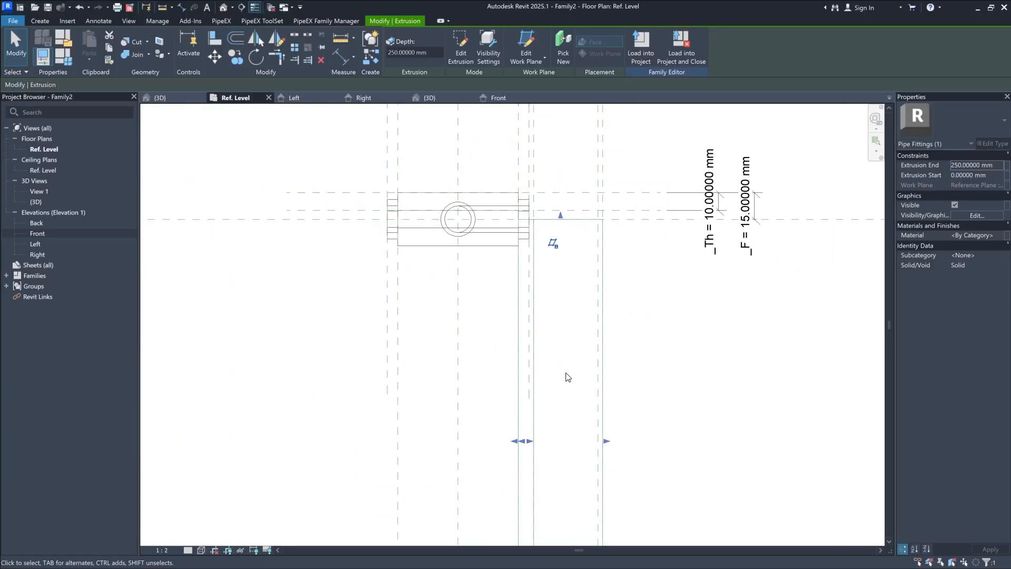
pyautogui.moveTo(570, 437); pyautogui.dragTo(563, 321, button='middle')
pyautogui.scroll(-2, 563, 322)
pyautogui.moveTo(560, 483); pyautogui.dragTo(560, 452, button='middle')
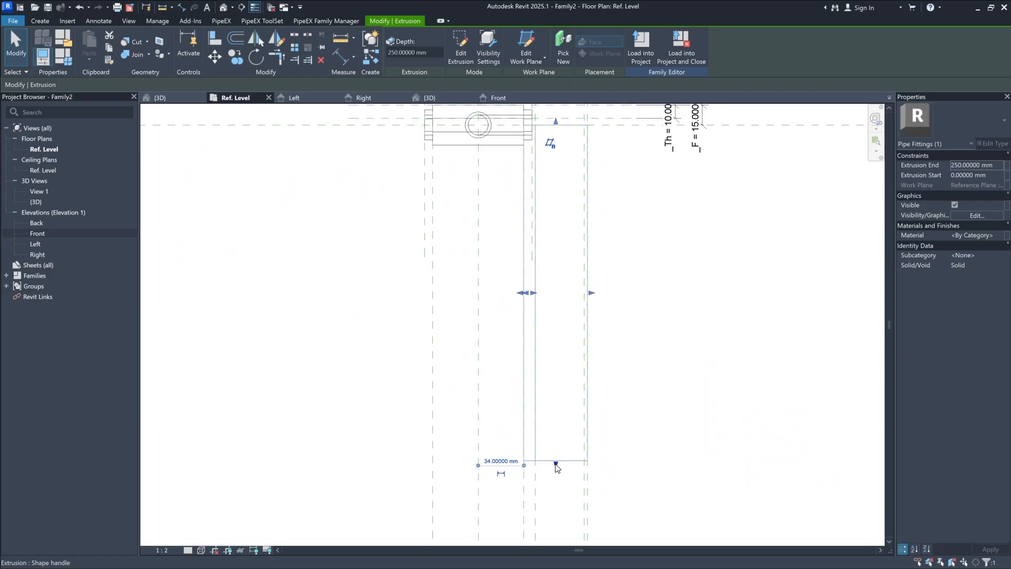
pyautogui.moveTo(556, 467); pyautogui.dragTo(557, 140)
pyautogui.moveTo(557, 140); pyautogui.dragTo(571, 363, button='middle')
pyautogui.scroll(2, 589, 319)
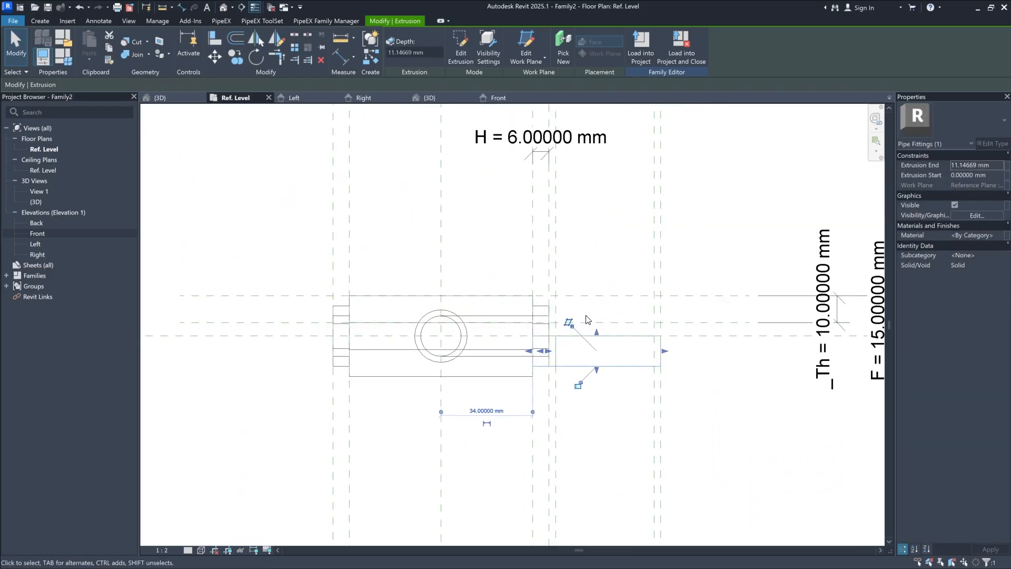
pyautogui.scroll(2, 589, 320)
pyautogui.click(437, 162)
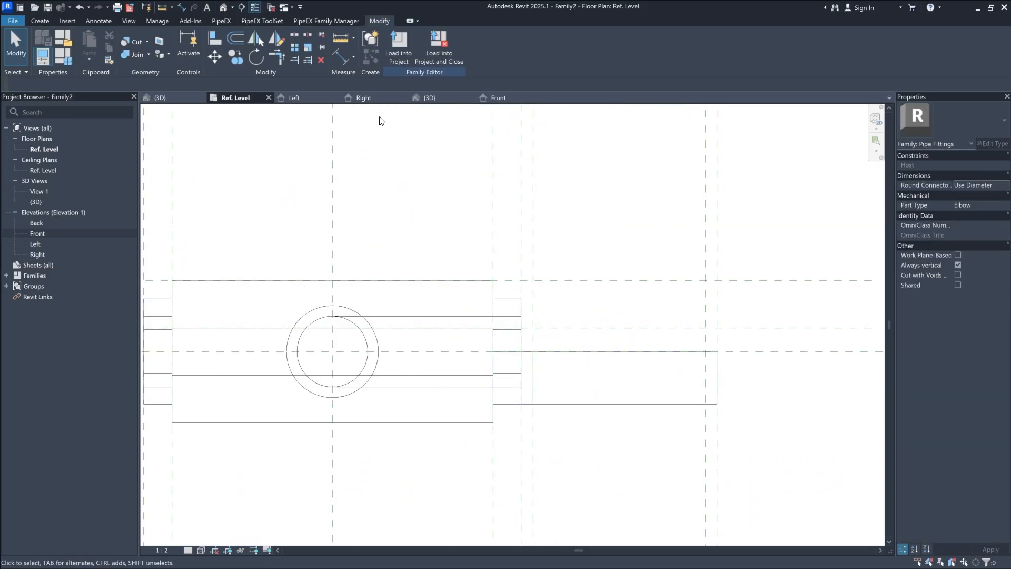
# Step: Align the bent lever's upper edge in plan with the upper edge of the straight handle extrusion over the valve body
pyautogui.moveTo(422, 219); pyautogui.dragTo(399, 194, button='middle')
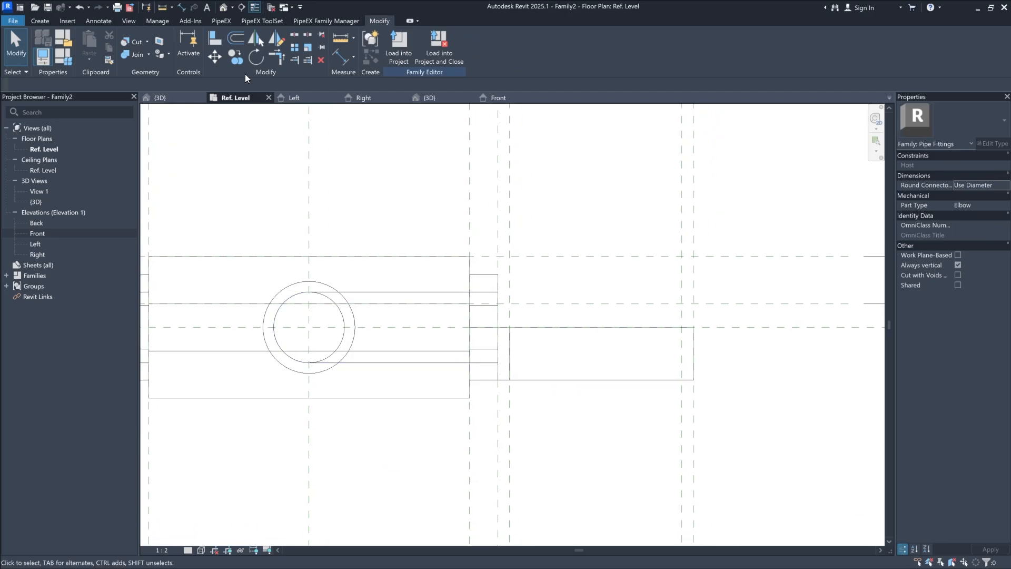
pyautogui.click(218, 40)
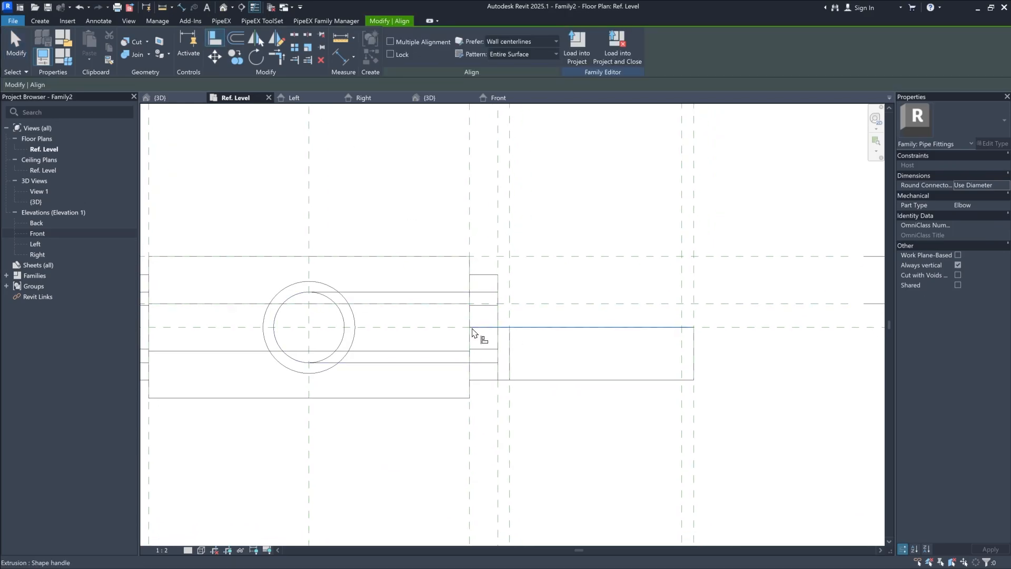
pyautogui.scroll(1, 419, 282)
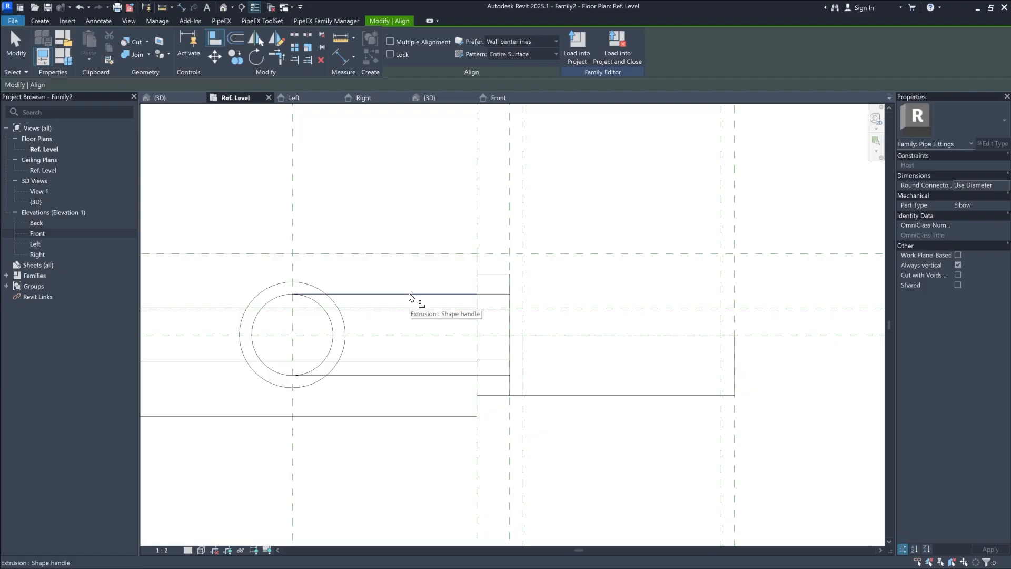
pyautogui.click(410, 294)
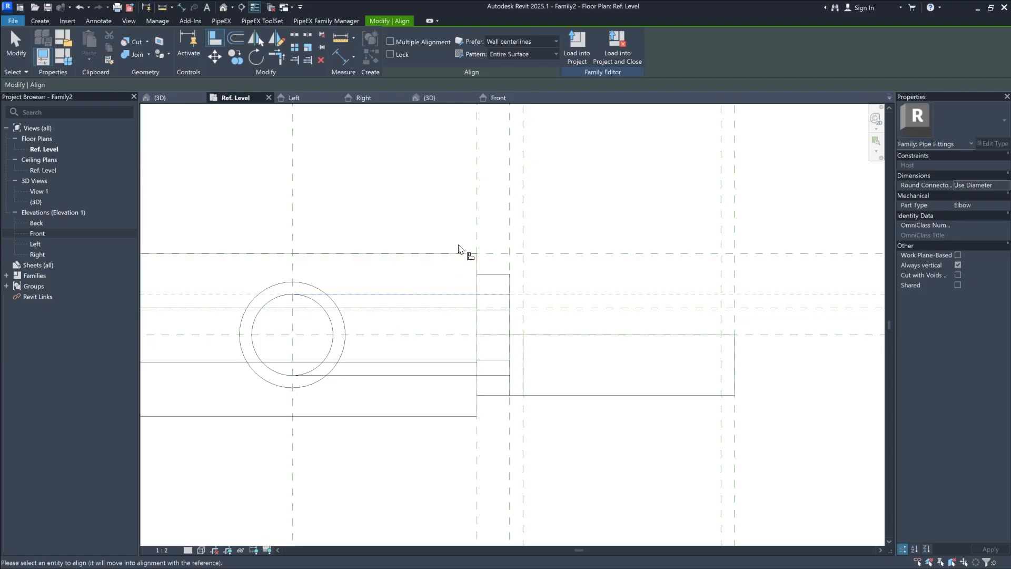
pyautogui.click(610, 336)
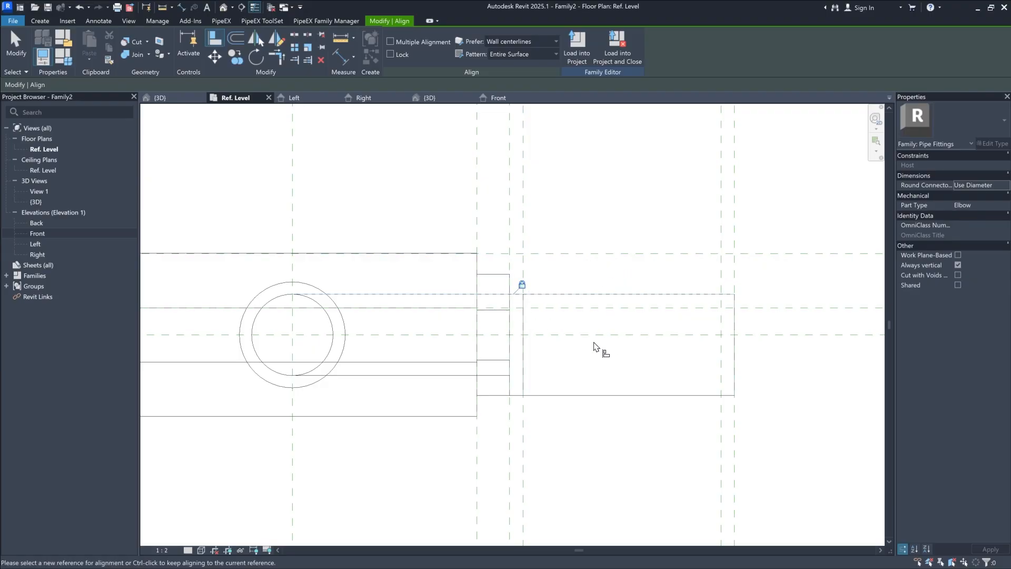
# Step: Align the bent lever's lower edge in plan with the straight handle extrusion's lower edge and end the Align command
pyautogui.click(411, 378)
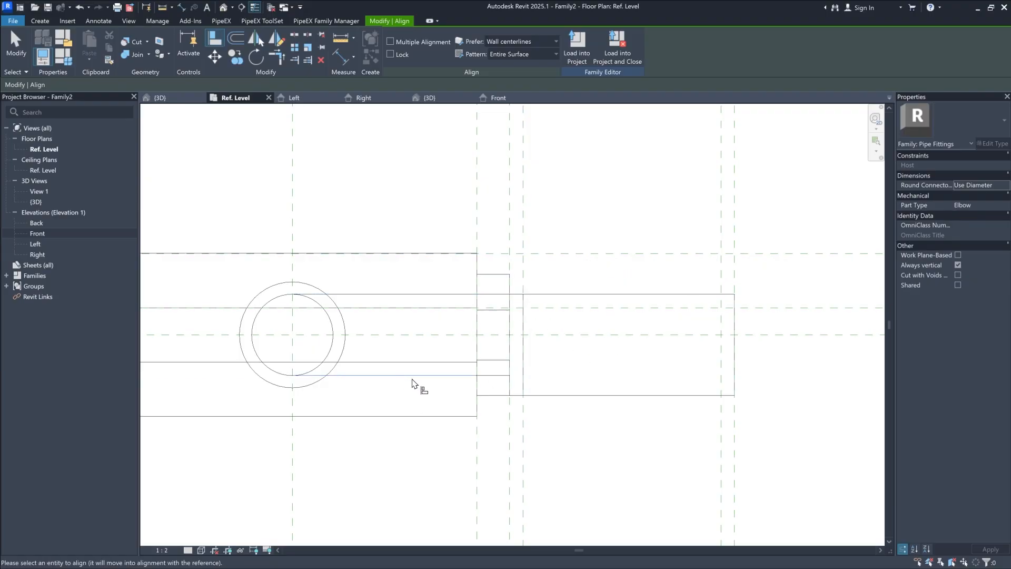
pyautogui.click(632, 400)
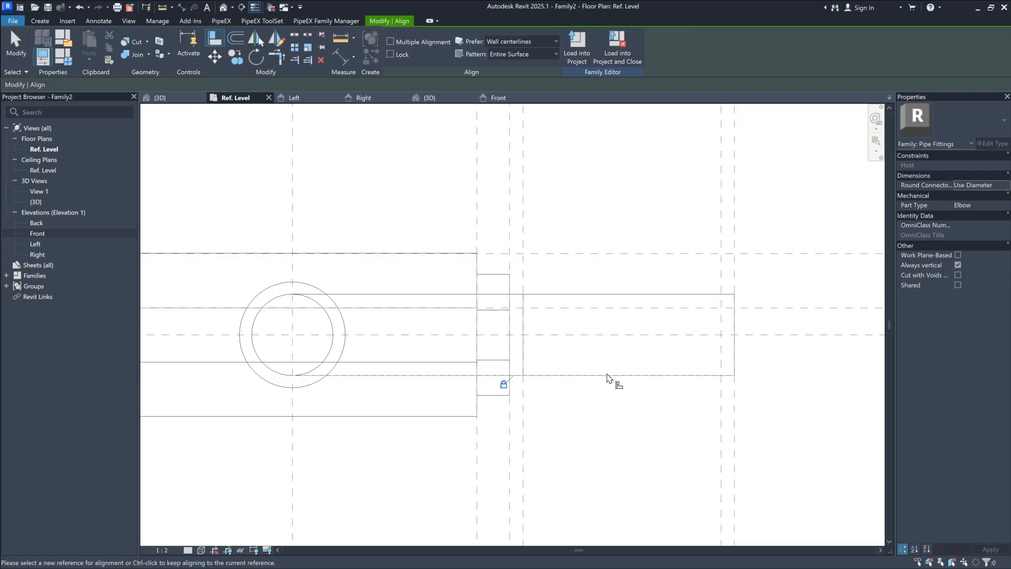
pyautogui.moveTo(570, 273); pyautogui.dragTo(564, 266, button='middle')
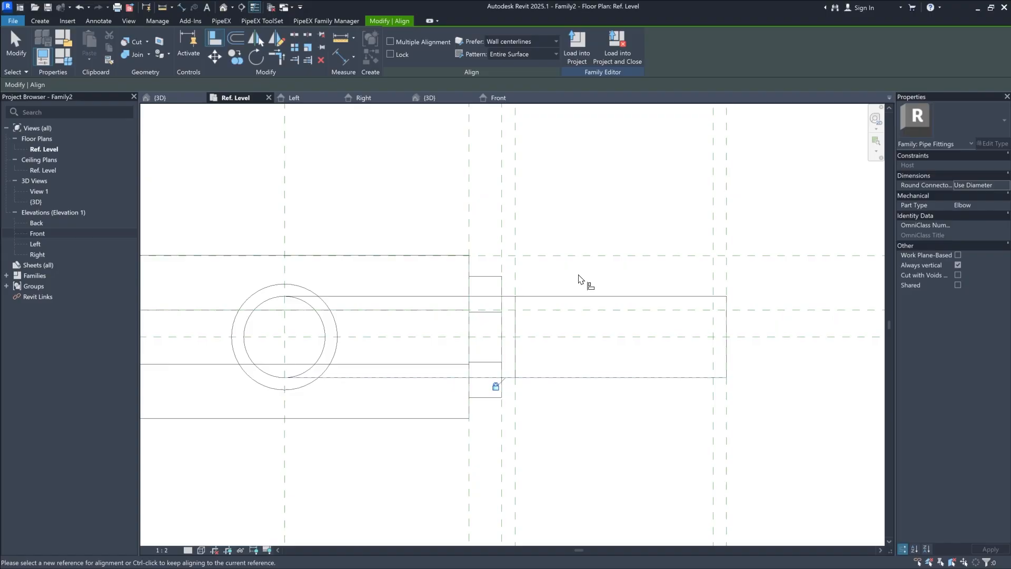
pyautogui.press('Escape')
pyautogui.press('Escape')
pyautogui.moveTo(580, 289); pyautogui.dragTo(438, 243, button='middle')
pyautogui.scroll(-3, 474, 206)
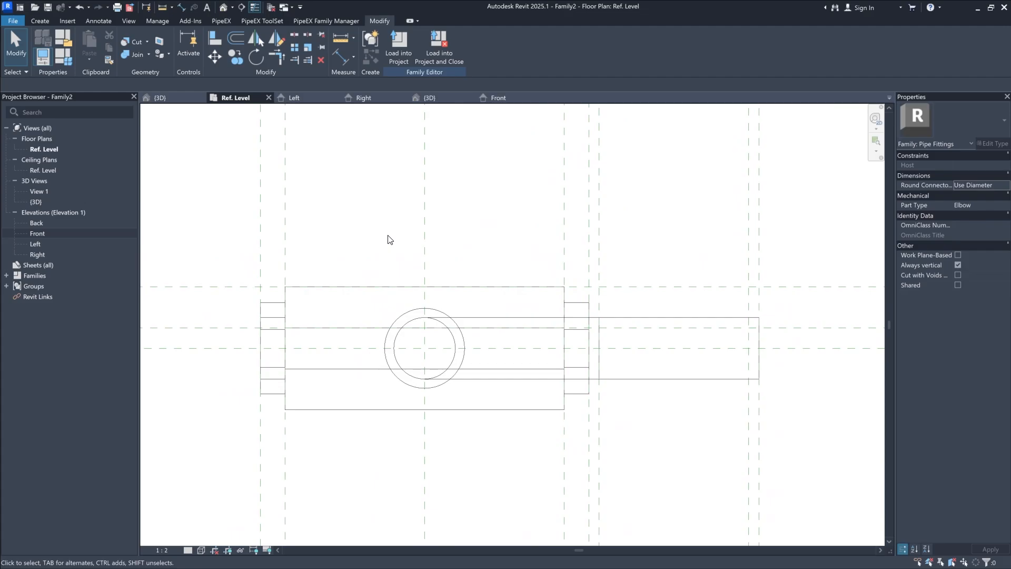
pyautogui.moveTo(388, 240); pyautogui.dragTo(402, 243, button='middle')
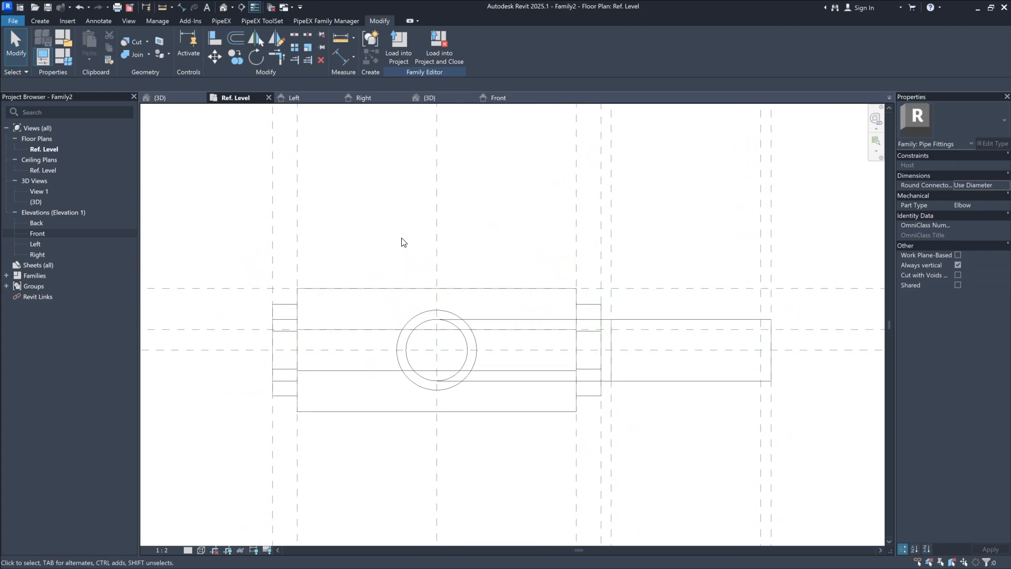
# Step: Dismiss the save reminder and place a pipe connector on a picked work plane, the vertical reference plane at the valve body's left end
pyautogui.click(48, 21)
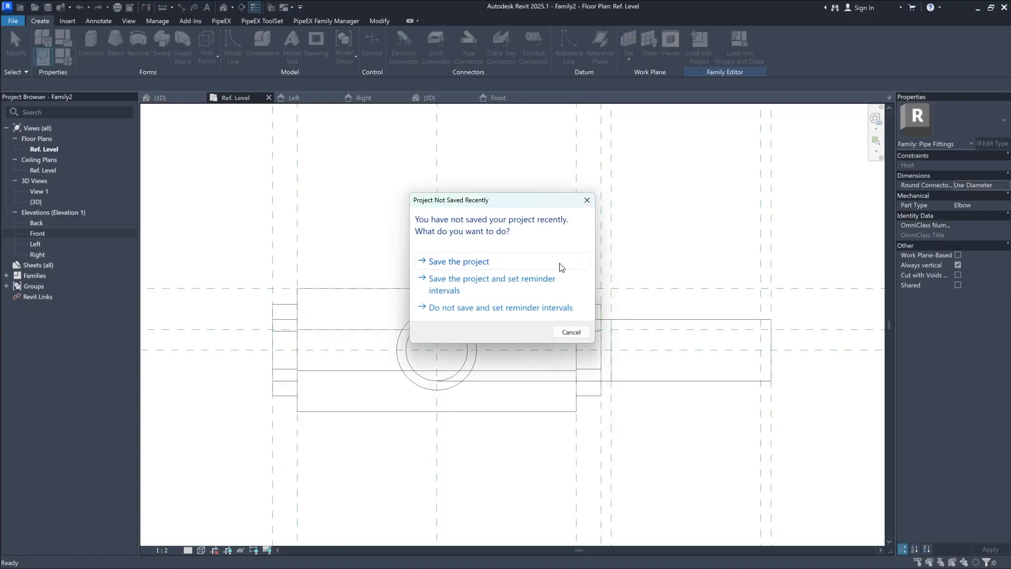
pyautogui.click(571, 331)
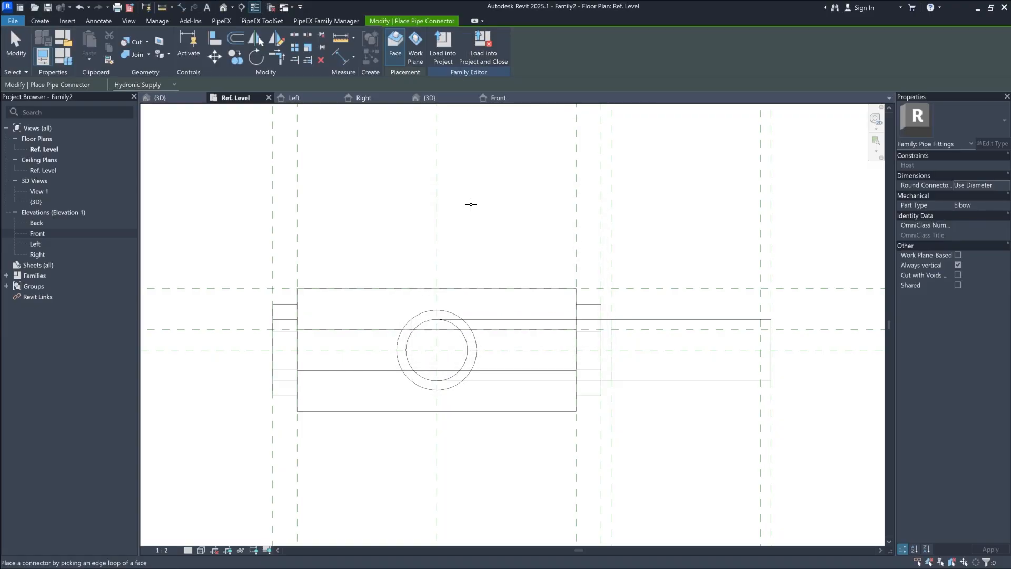
pyautogui.click(418, 38)
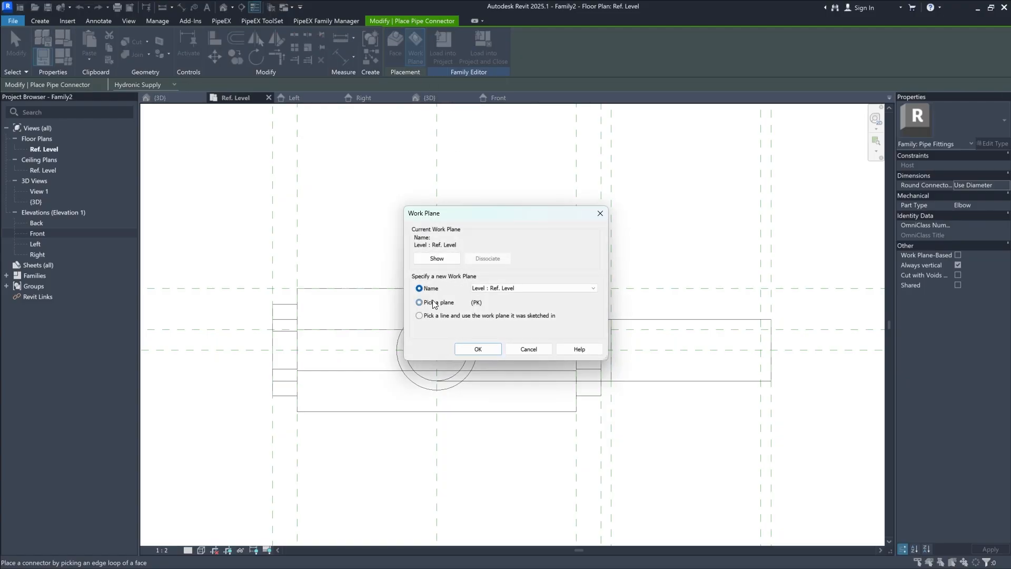
pyautogui.click(480, 348)
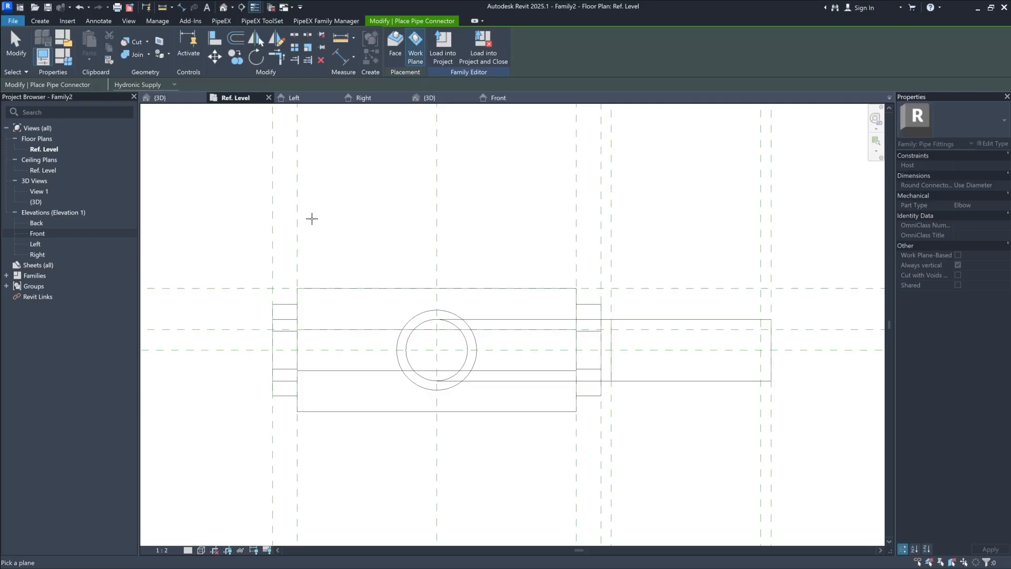
pyautogui.press('Escape')
# Step: Select the new pipe connector far above the valve and flip its direction to point away from the body
pyautogui.scroll(-5, 353, 244)
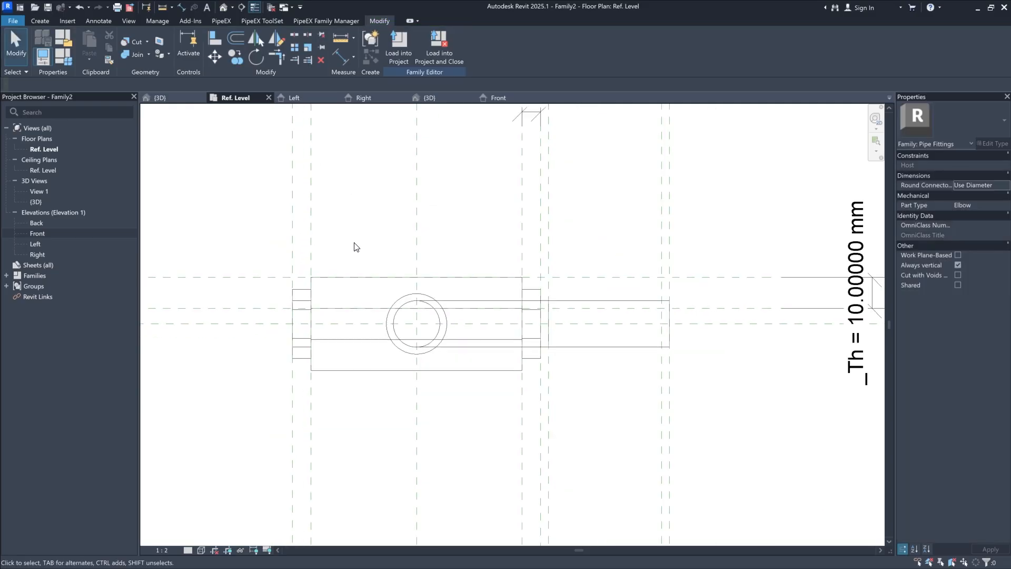
pyautogui.moveTo(349, 185); pyautogui.dragTo(387, 382, button='middle')
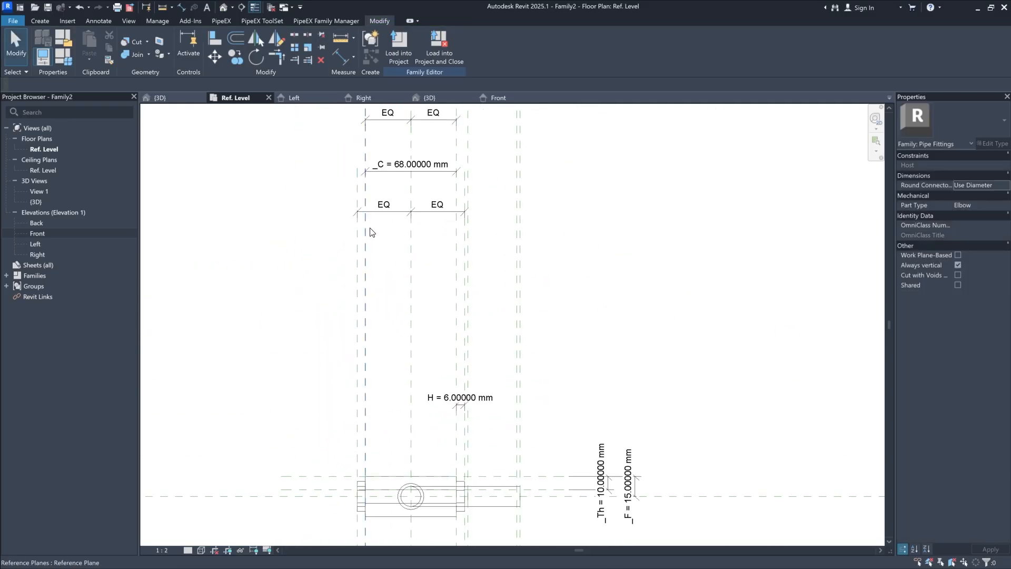
pyautogui.scroll(-4, 390, 304)
pyautogui.scroll(-2, 382, 167)
pyautogui.moveTo(382, 168); pyautogui.dragTo(426, 329, button='middle')
pyautogui.scroll(-2, 426, 329)
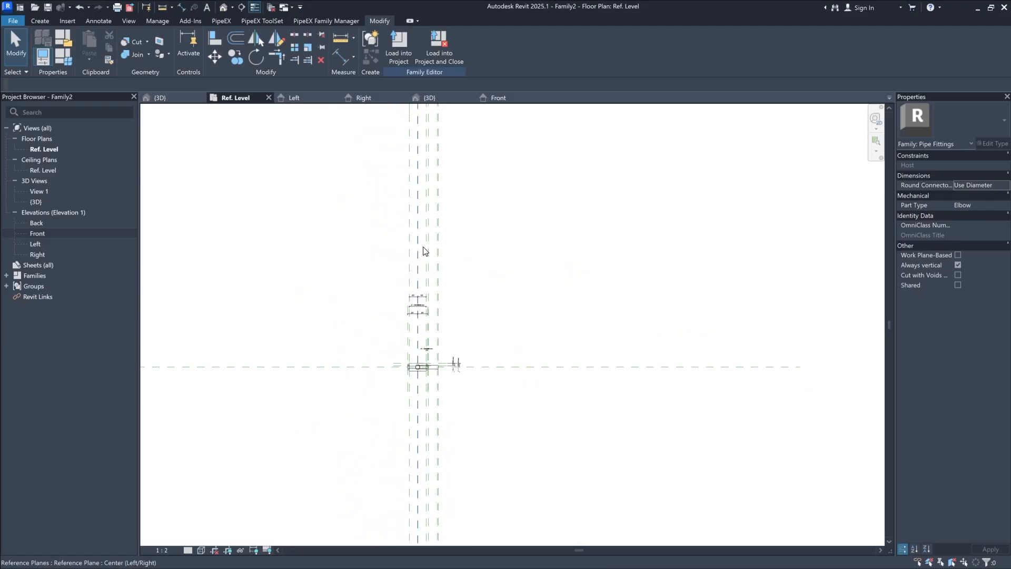
pyautogui.moveTo(476, 189); pyautogui.dragTo(505, 316, button='middle')
pyautogui.scroll(-1, 506, 317)
pyautogui.click(451, 189)
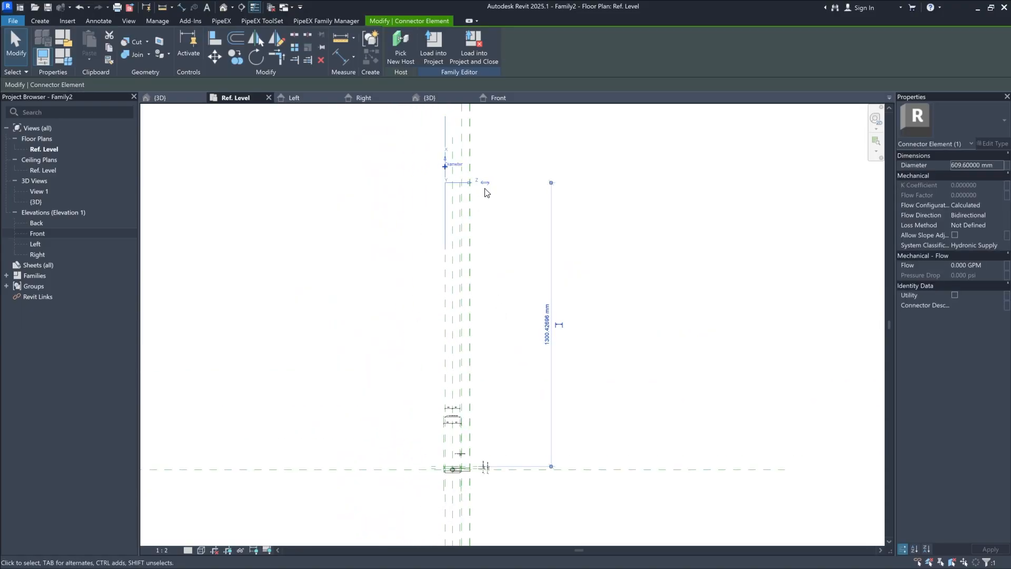
pyautogui.click(485, 183)
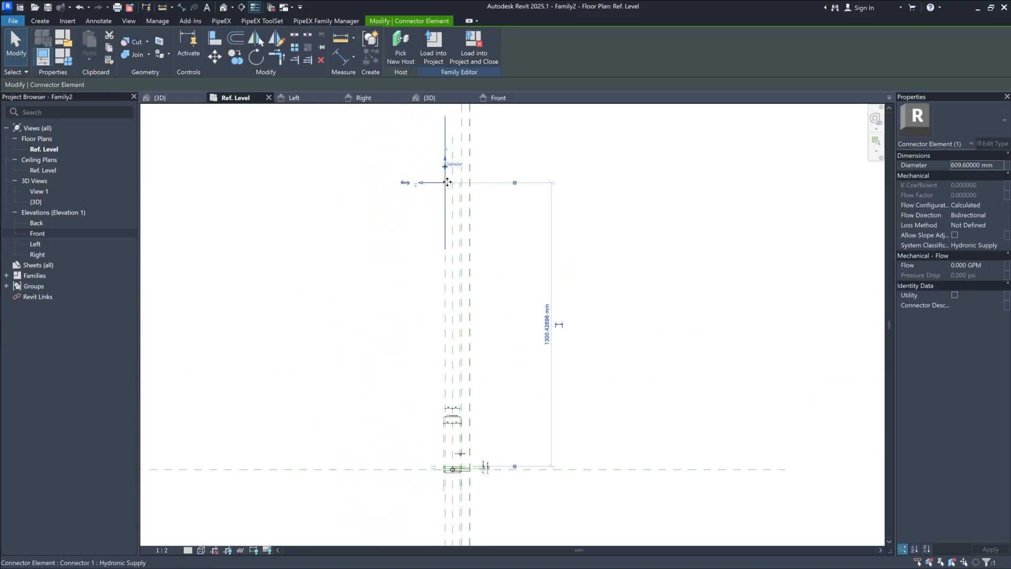
# Step: Reference the connector's temporary dimension to the valve's horizontal center plane and set the distance to 0
pyautogui.scroll(4, 554, 472)
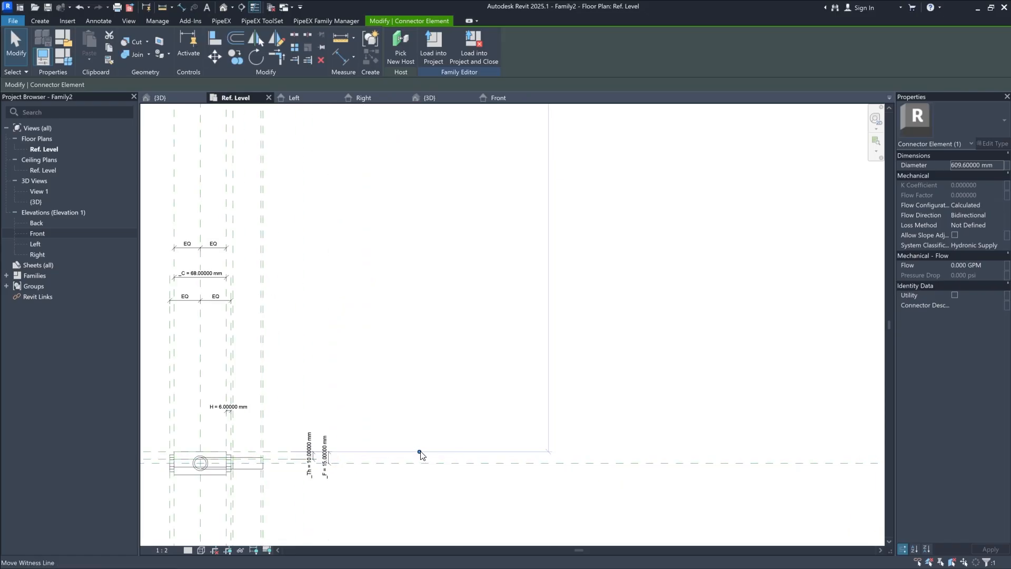
pyautogui.moveTo(423, 457); pyautogui.dragTo(425, 462)
pyautogui.scroll(-2, 490, 429)
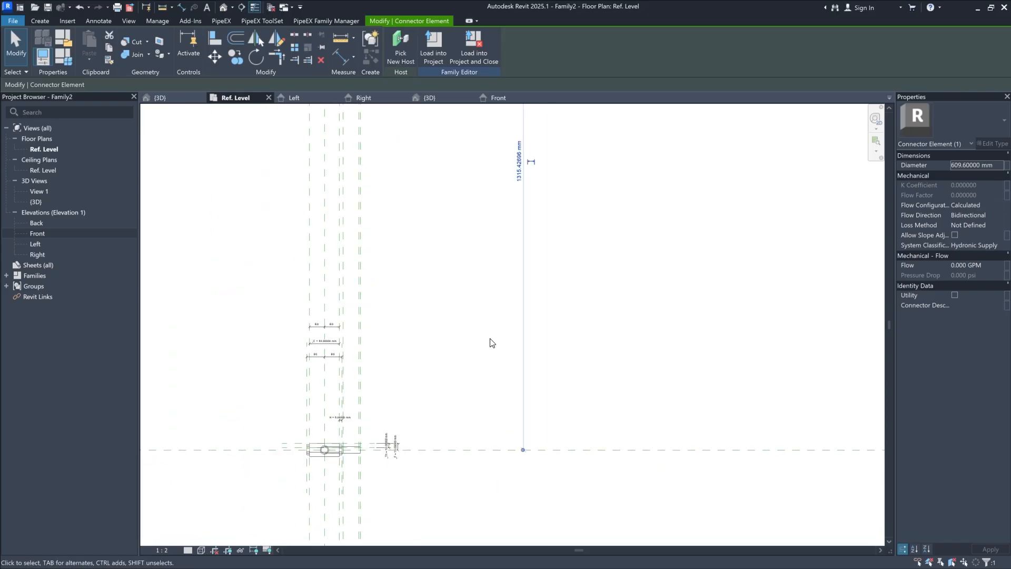
pyautogui.moveTo(503, 203); pyautogui.dragTo(533, 268, button='middle')
pyautogui.click(549, 237)
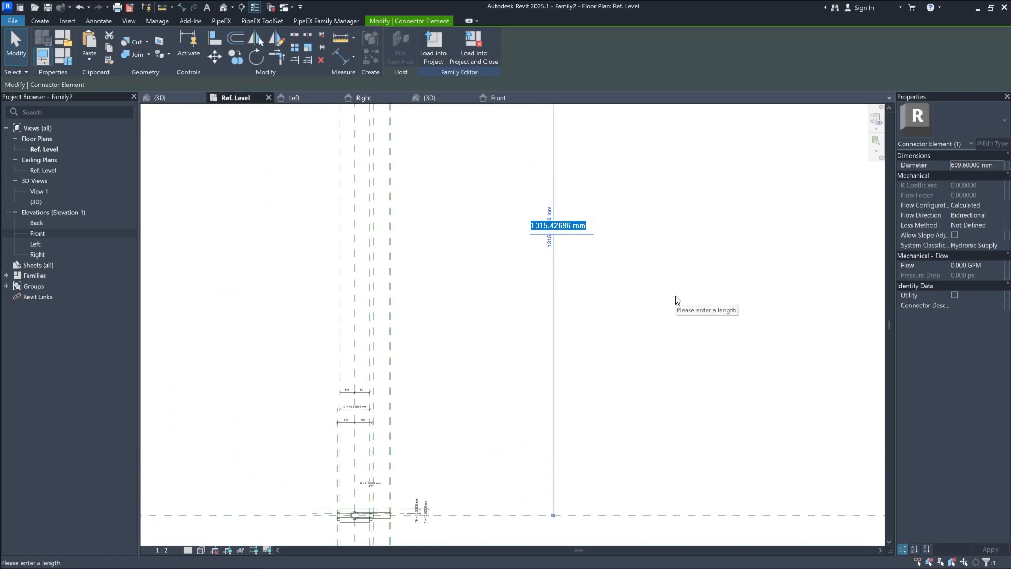
pyautogui.write('0')
pyautogui.press('Return')
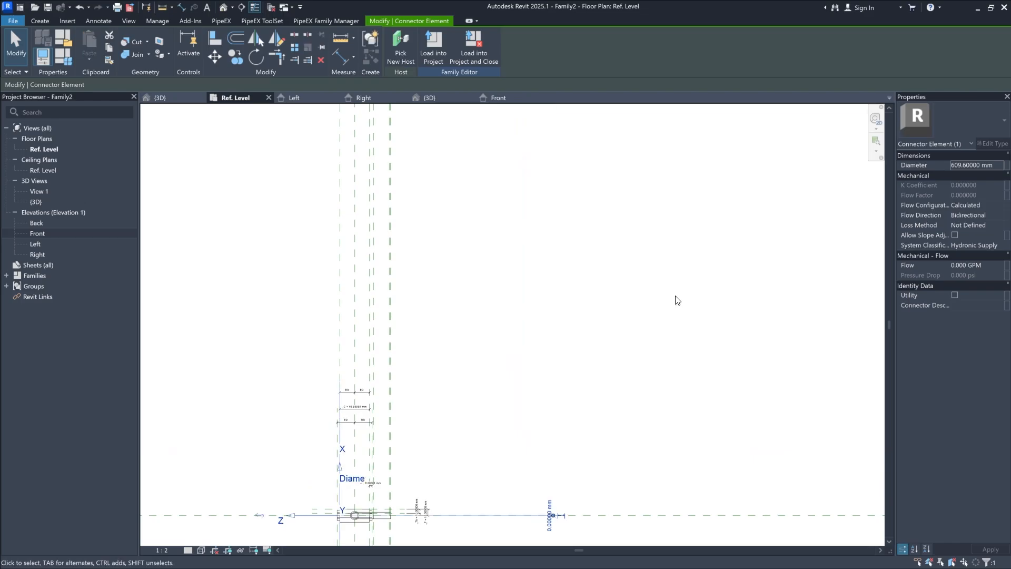
pyautogui.scroll(4, 342, 500)
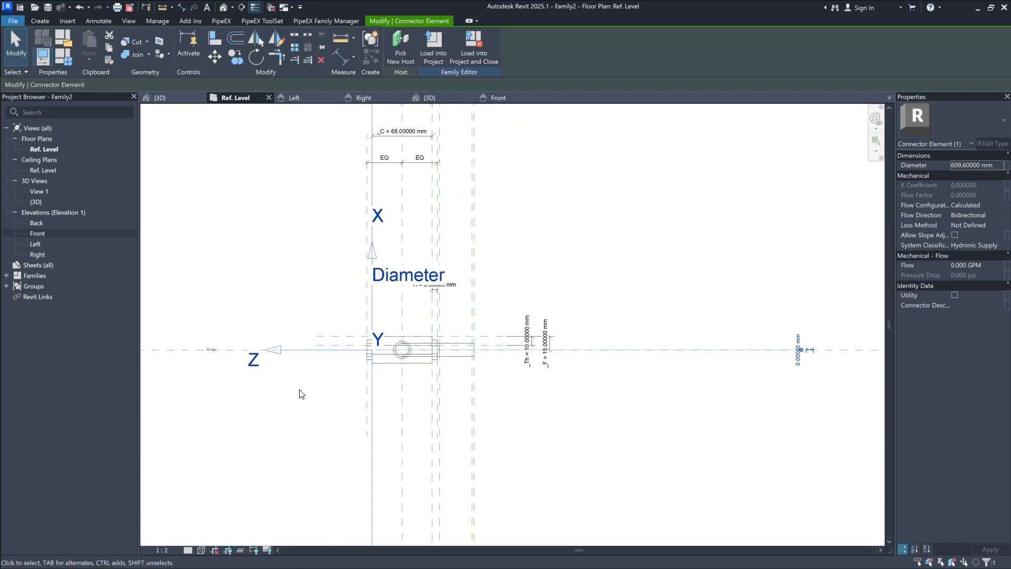
pyautogui.press('Escape')
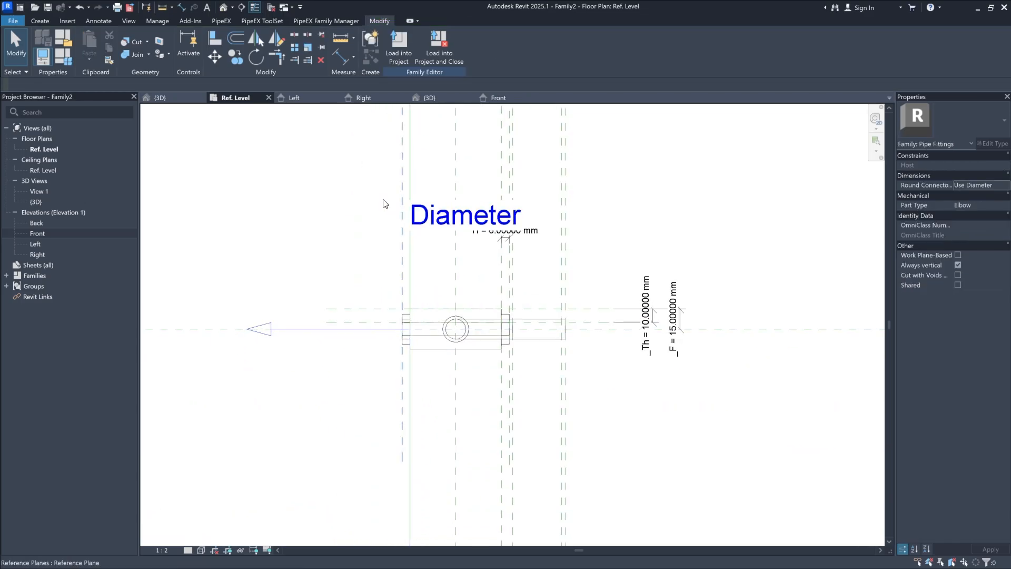
# Step: Place a second pipe connector on a picked work plane, the vertical reference plane at the valve body's right end
pyautogui.click(42, 20)
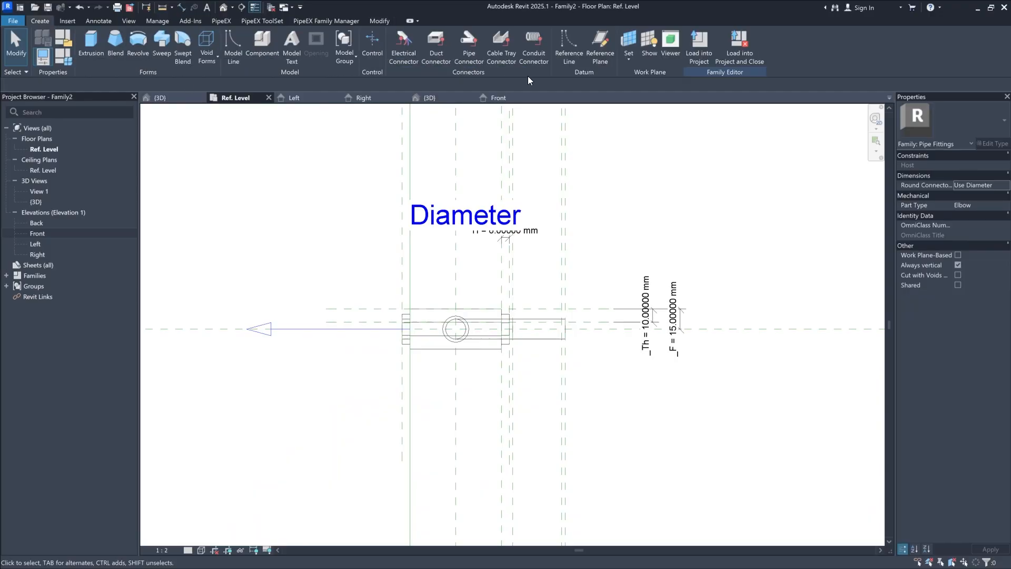
pyautogui.click(468, 52)
pyautogui.click(416, 53)
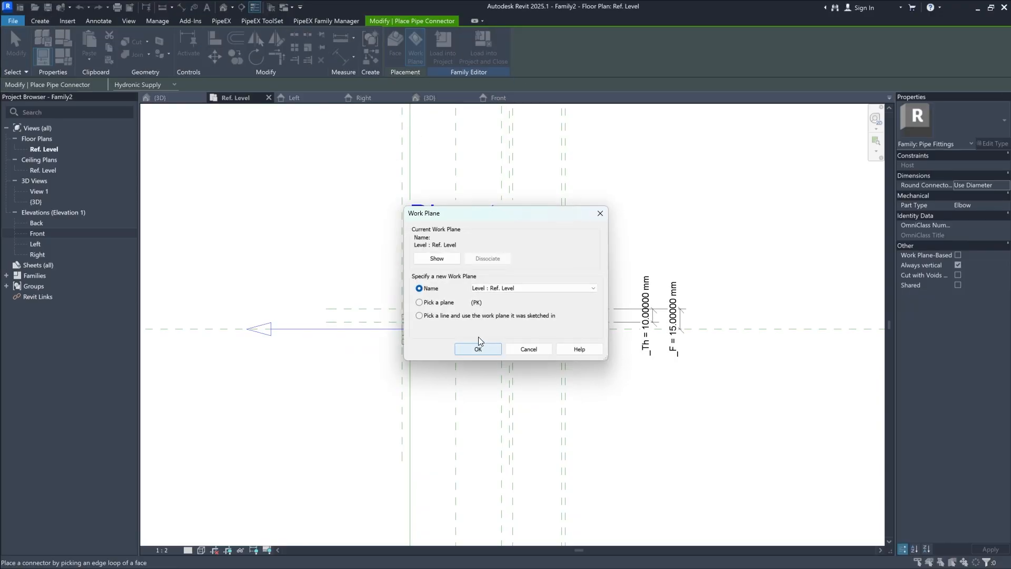
pyautogui.click(431, 302)
pyautogui.click(478, 349)
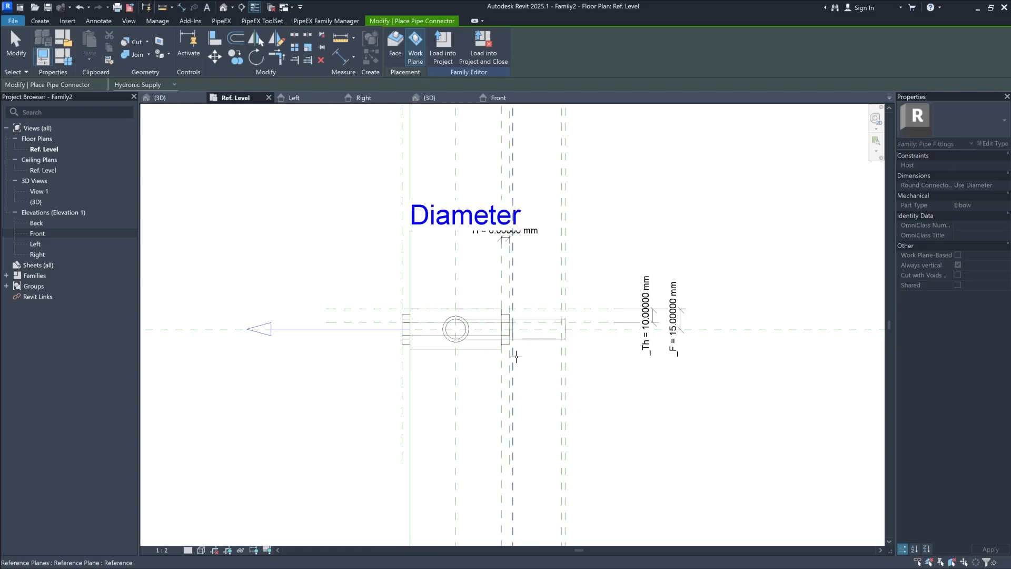
pyautogui.scroll(3, 514, 275)
pyautogui.scroll(1, 490, 274)
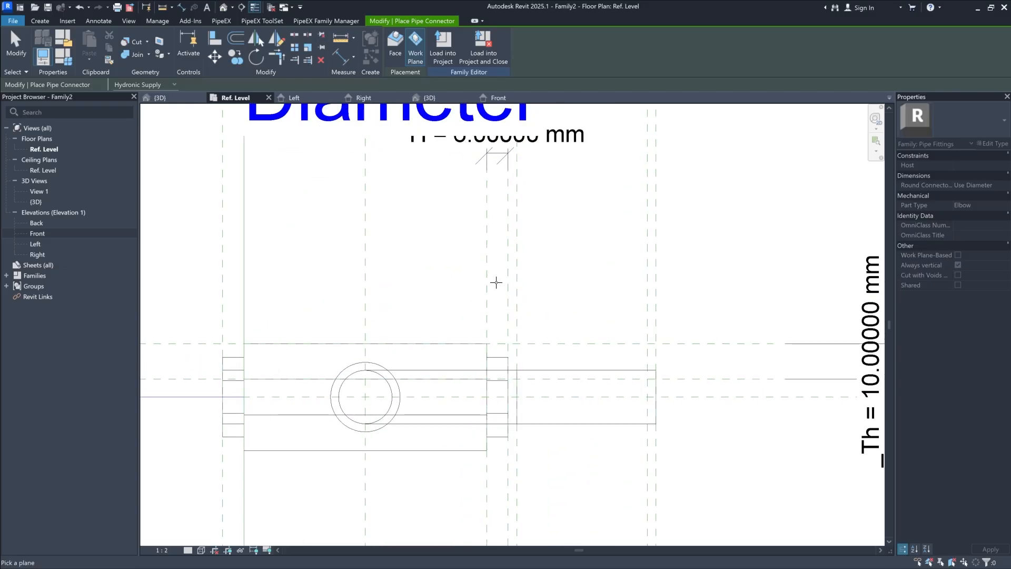
pyautogui.click(488, 271)
pyautogui.scroll(-4, 508, 289)
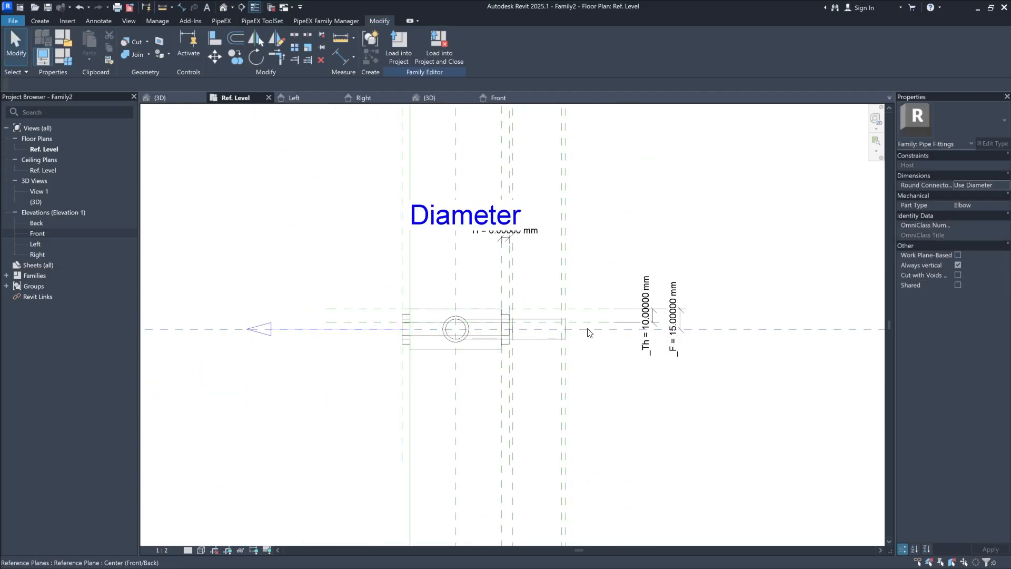
# Step: Reference the new right-end connector's temporary dimension to the Center (Front/Back) plane and set the distance to 0
pyautogui.scroll(-5, 551, 385)
pyautogui.moveTo(589, 207); pyautogui.dragTo(567, 373, button='middle')
pyautogui.scroll(-1, 566, 373)
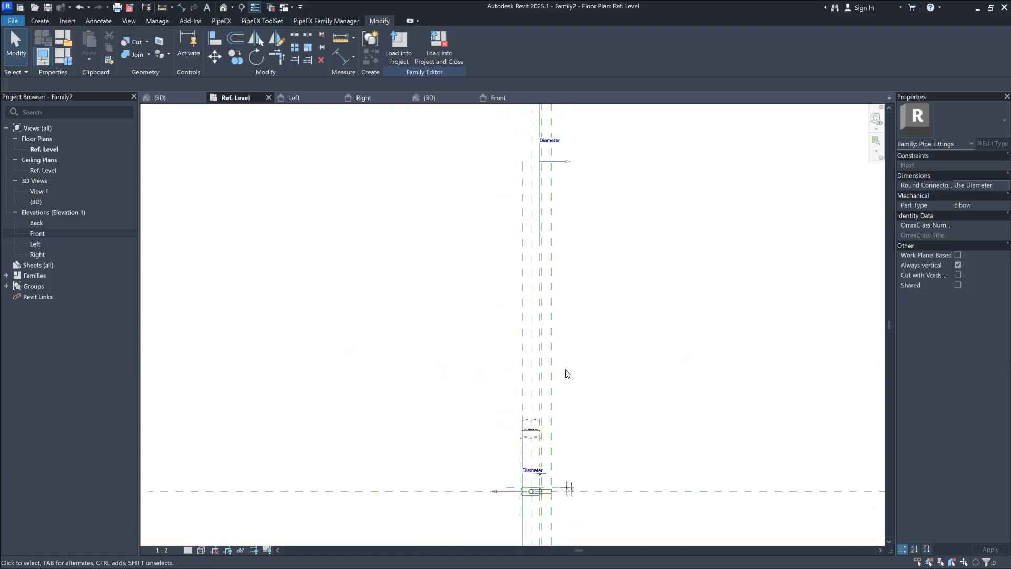
pyautogui.click(564, 168)
pyautogui.scroll(3, 647, 485)
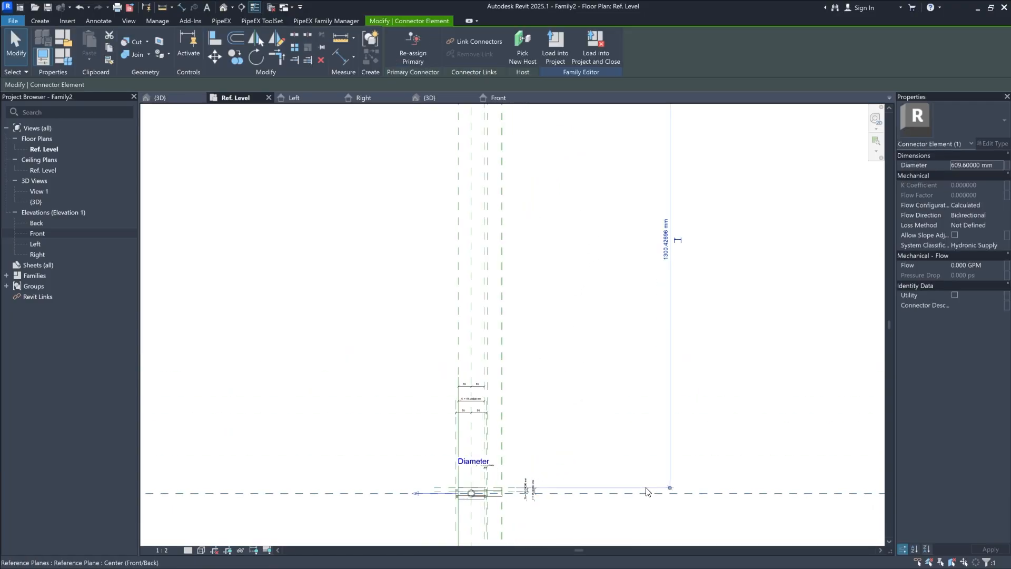
pyautogui.scroll(3, 679, 512)
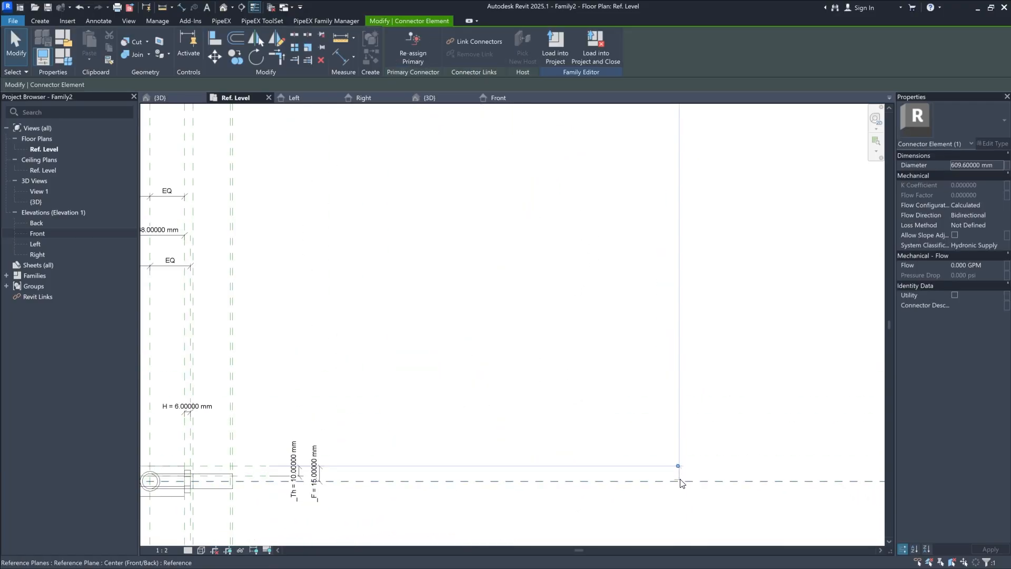
pyautogui.scroll(-3, 665, 498)
pyautogui.click(676, 172)
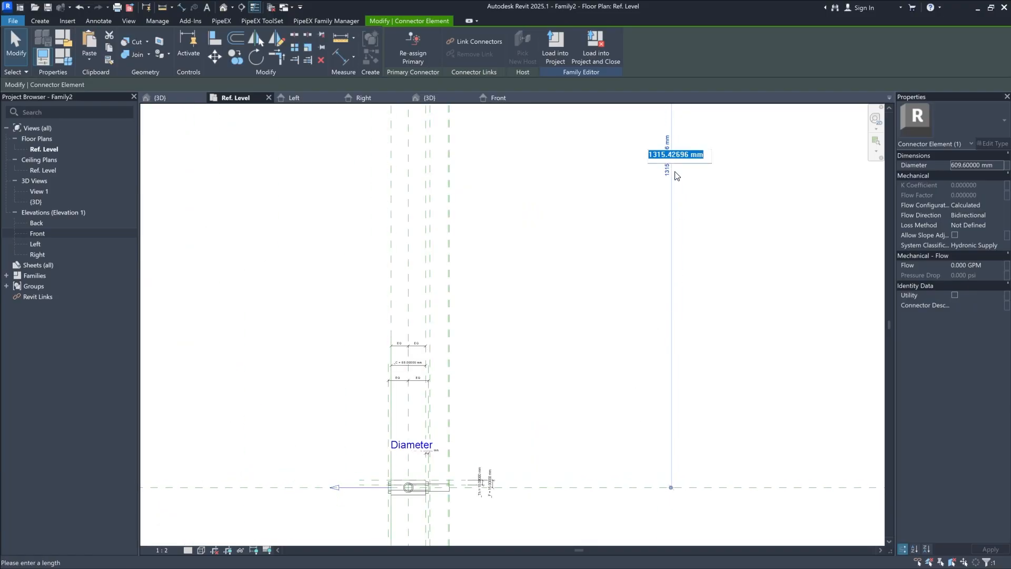
pyautogui.write('0')
pyautogui.press('Return')
# Step: Associate the right-end connector's Diameter with the family parameter PiX_PPG_END2_DN
pyautogui.scroll(3, 436, 484)
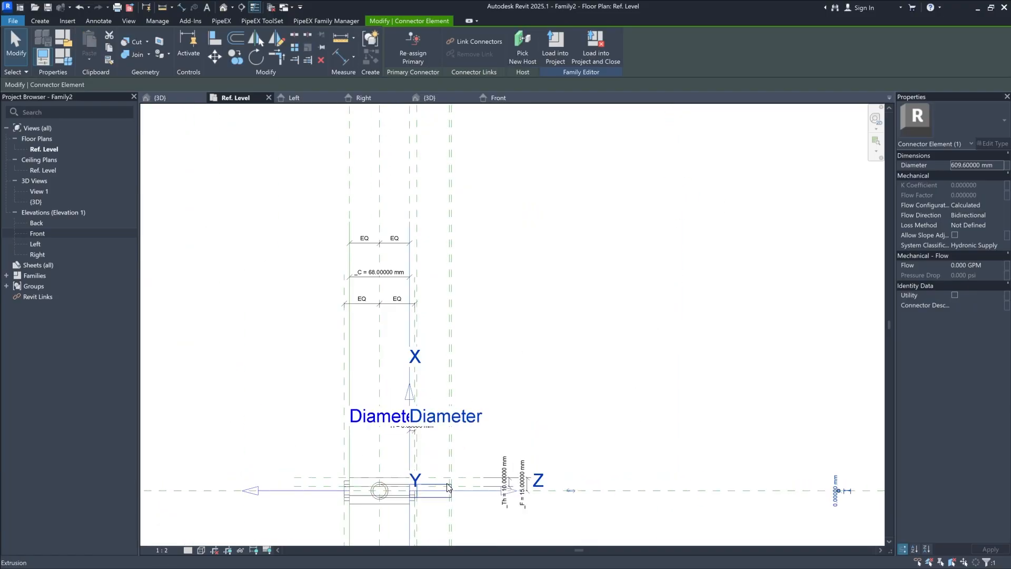
pyautogui.moveTo(527, 413); pyautogui.dragTo(628, 250, button='middle')
pyautogui.scroll(3, 438, 321)
pyautogui.moveTo(590, 353); pyautogui.dragTo(536, 365, button='middle')
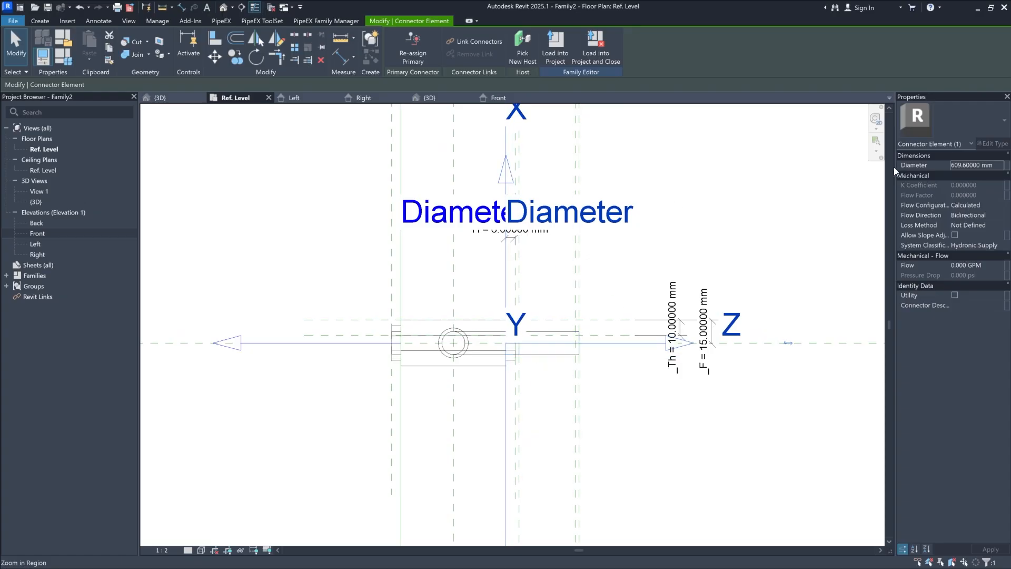
pyautogui.click(1007, 165)
pyautogui.moveTo(532, 188); pyautogui.dragTo(656, 177)
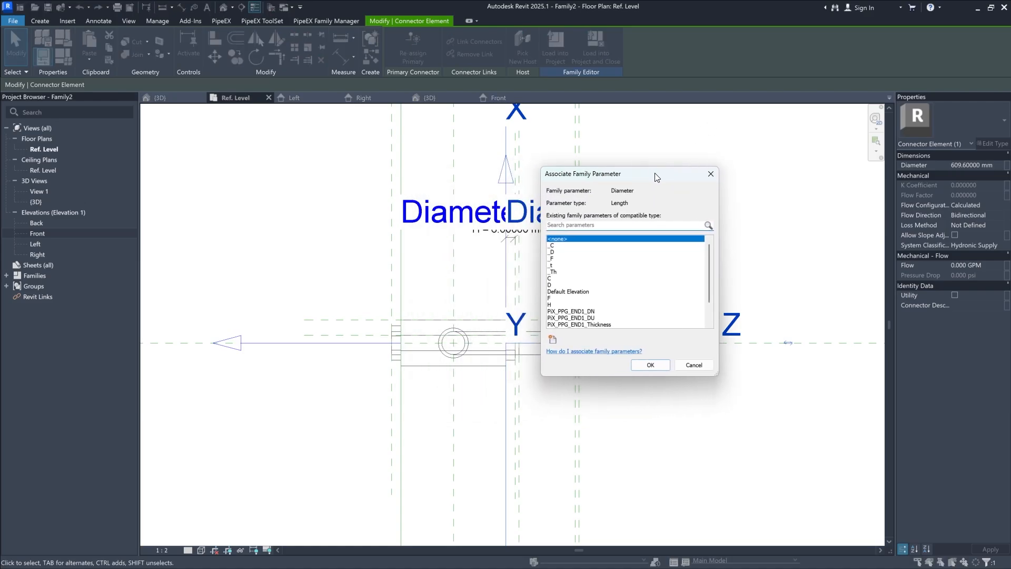
pyautogui.scroll(-2, 595, 272)
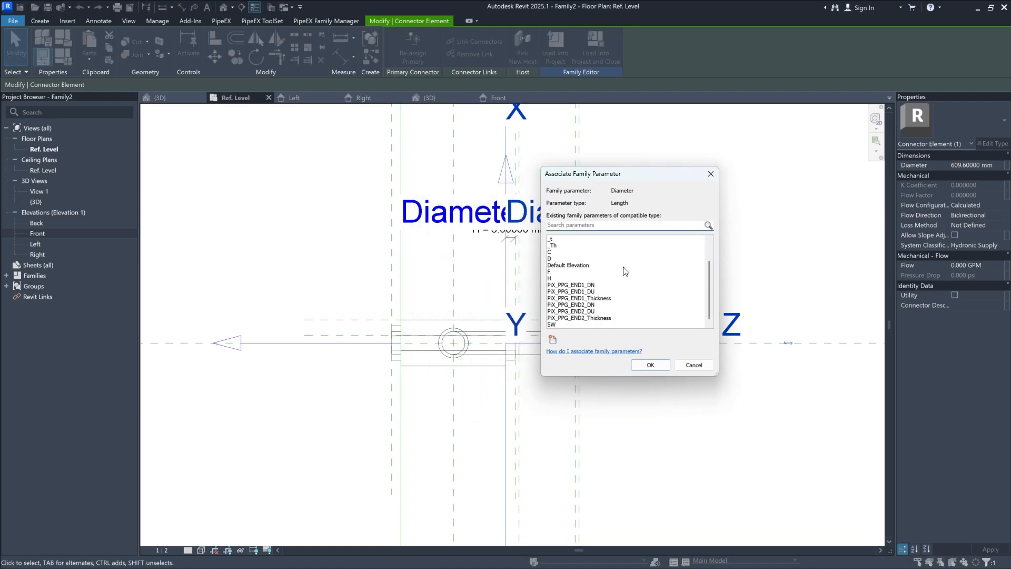
pyautogui.click(600, 306)
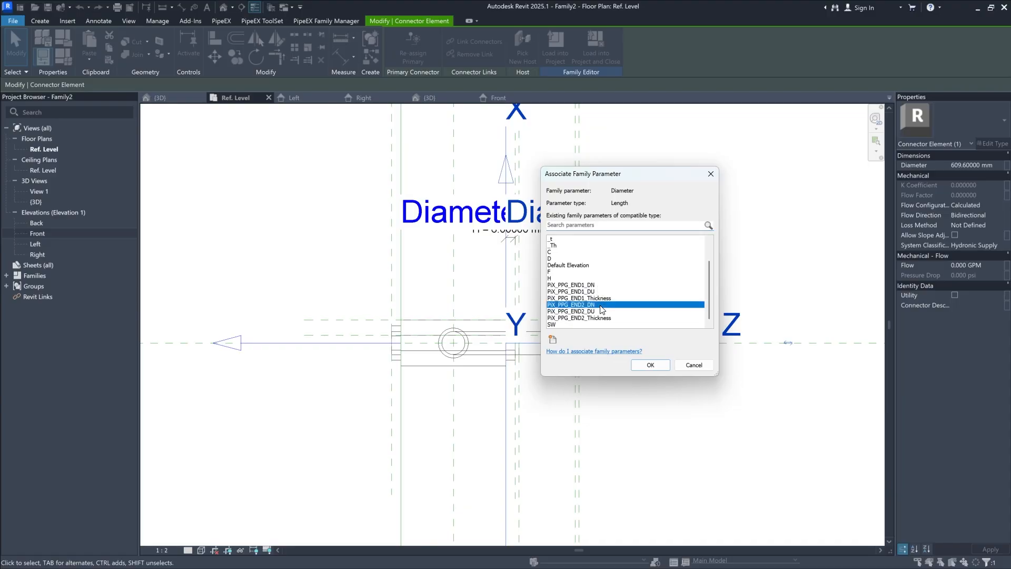
pyautogui.click(660, 368)
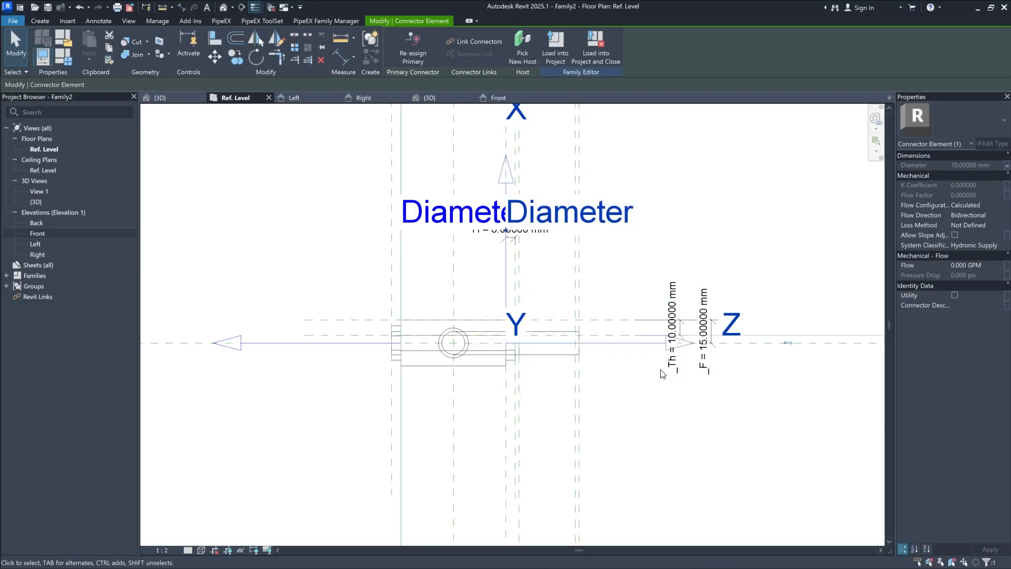
# Step: Associate the left-end connector's Diameter with the family parameter PiX_PPG_END1_DN and clear the selection
pyautogui.click(399, 349)
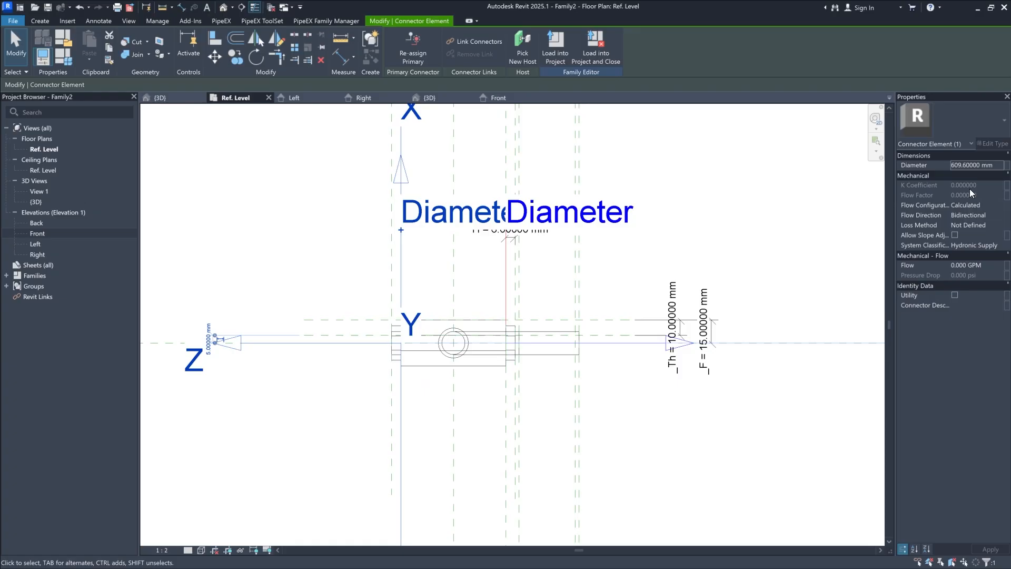
pyautogui.click(1007, 165)
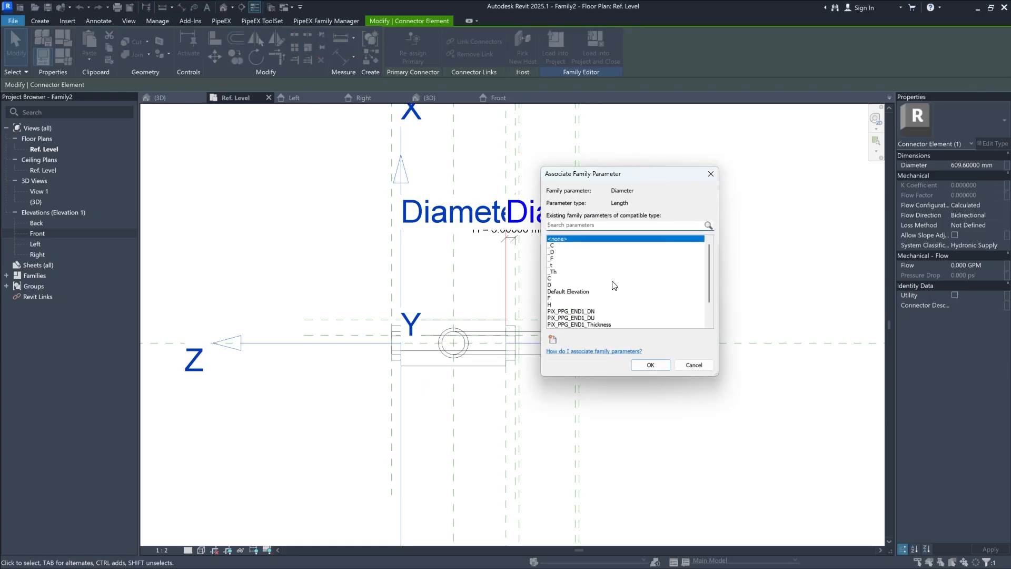
pyautogui.scroll(-2, 611, 285)
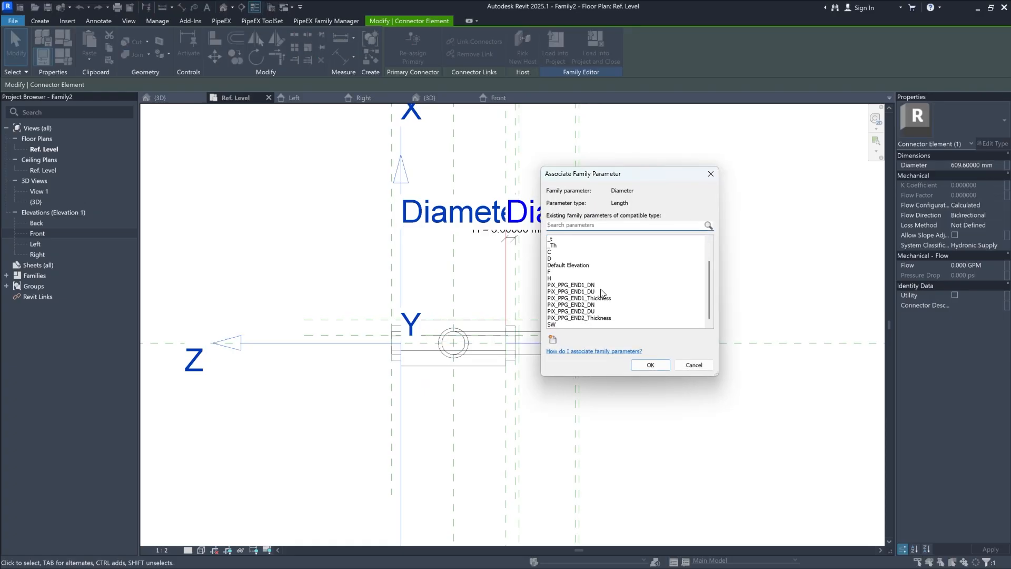
pyautogui.click(600, 287)
pyautogui.click(656, 367)
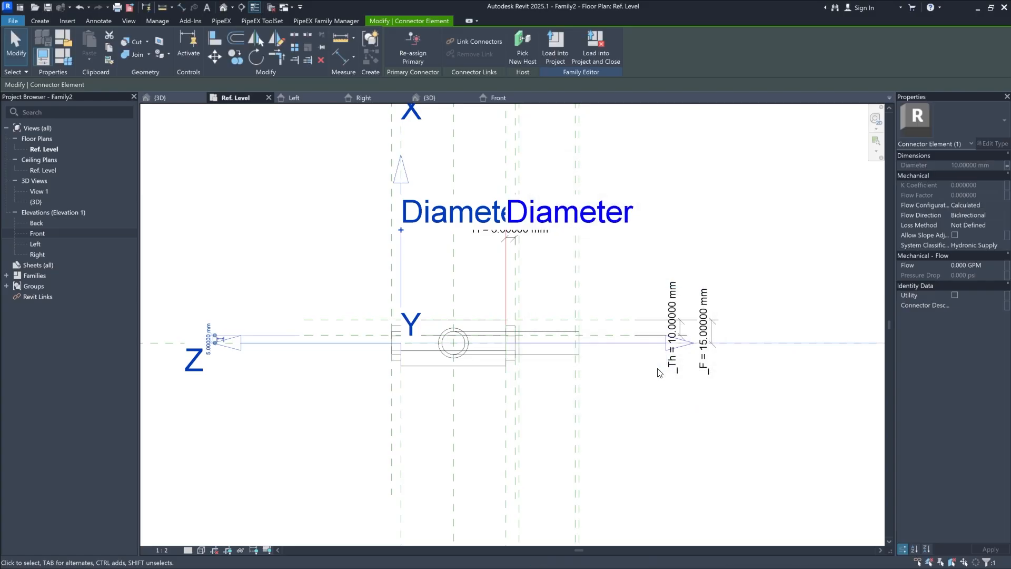
pyautogui.click(639, 269)
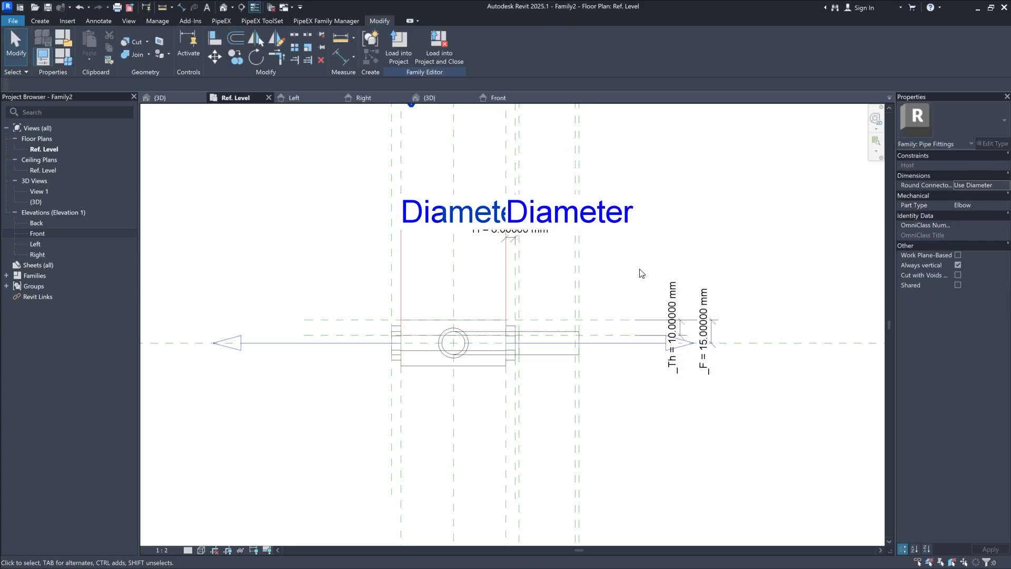
# Step: In the Front elevation, reference the right-end connector's temporary dimension to the valve's horizontal center axis and set the distance to 0
pyautogui.click(509, 96)
pyautogui.scroll(-6, 489, 222)
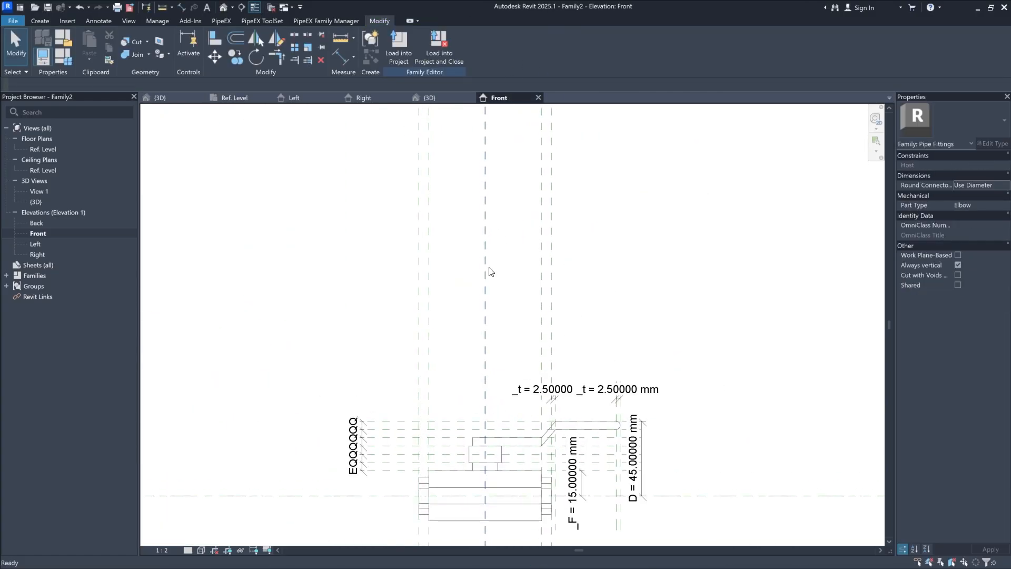
pyautogui.scroll(-2, 508, 182)
pyautogui.moveTo(514, 203); pyautogui.dragTo(520, 337, button='middle')
pyautogui.scroll(-1, 520, 334)
pyautogui.moveTo(560, 175); pyautogui.dragTo(547, 224, button='middle')
pyautogui.scroll(-1, 546, 222)
pyautogui.scroll(1, 546, 184)
pyautogui.click(542, 298)
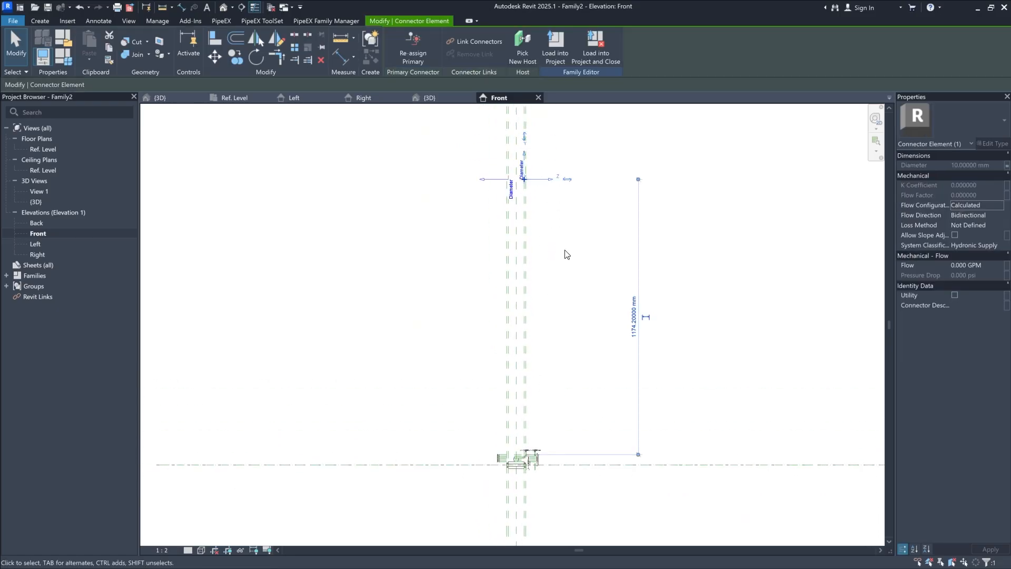
pyautogui.scroll(3, 639, 460)
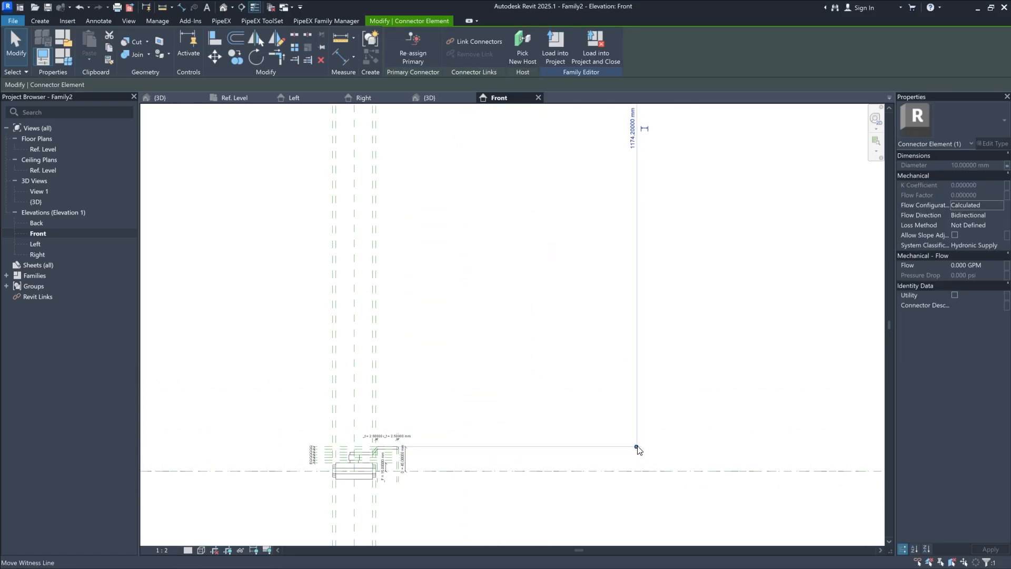
pyautogui.moveTo(638, 471); pyautogui.dragTo(639, 472)
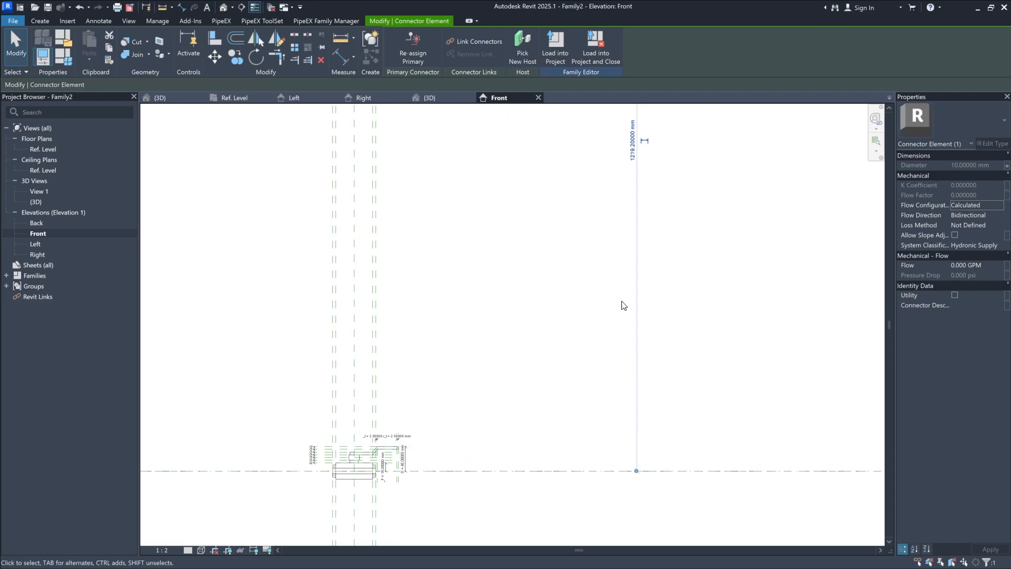
pyautogui.click(633, 149)
pyautogui.write('0')
pyautogui.press('Return')
pyautogui.click(689, 323)
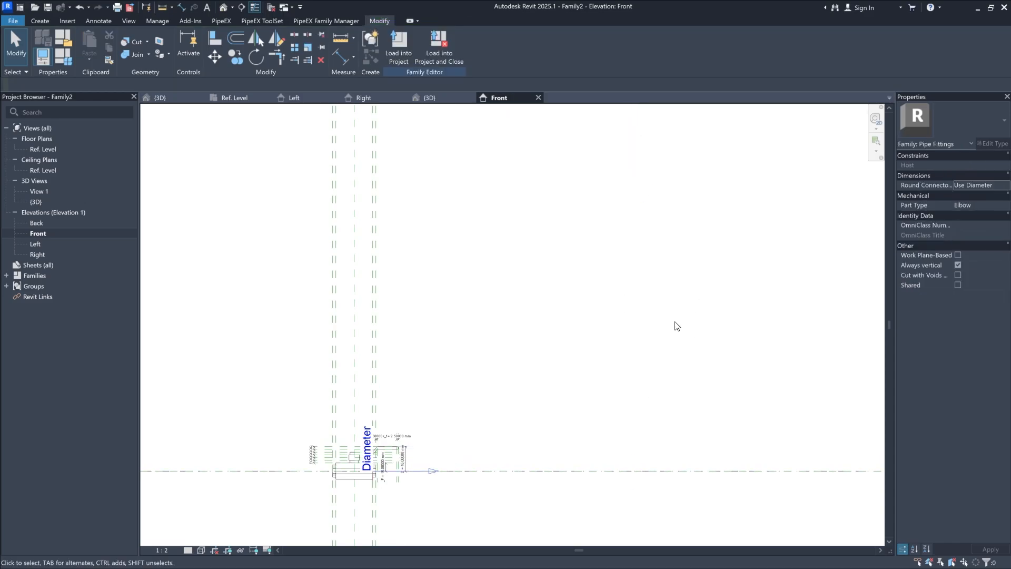
# Step: Reference the left-end connector's vertical temporary dimension in the Front elevation to the valve's horizontal center axis and set it to 0
pyautogui.scroll(-2, 655, 323)
pyautogui.moveTo(558, 221); pyautogui.dragTo(583, 346, button='middle')
pyautogui.scroll(-2, 582, 348)
pyautogui.click(528, 224)
pyautogui.scroll(1, 519, 242)
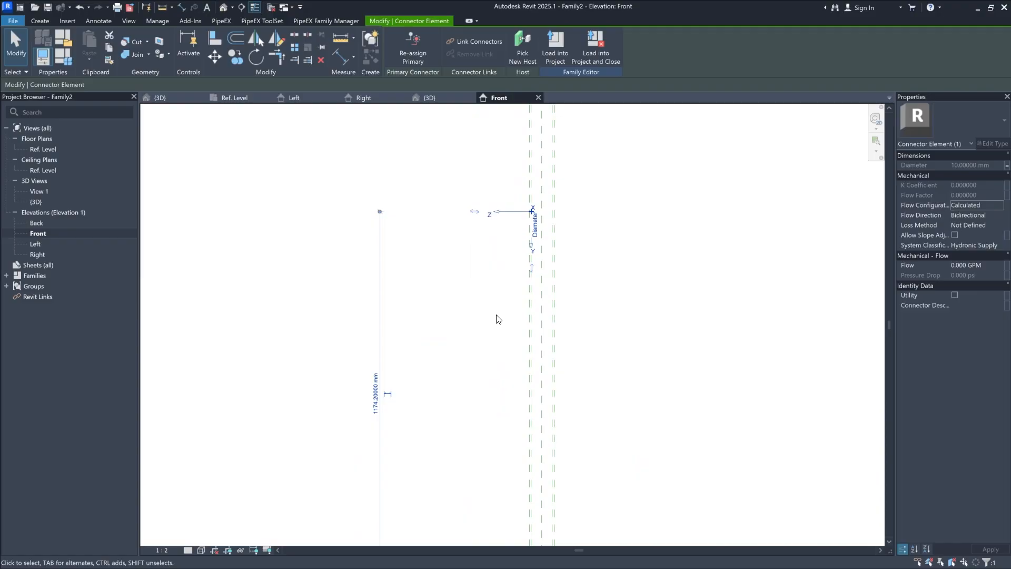
pyautogui.moveTo(498, 395); pyautogui.dragTo(495, 271, button='middle')
pyautogui.scroll(1, 475, 506)
pyautogui.moveTo(430, 422); pyautogui.dragTo(432, 443)
pyautogui.moveTo(436, 219); pyautogui.dragTo(445, 265, button='middle')
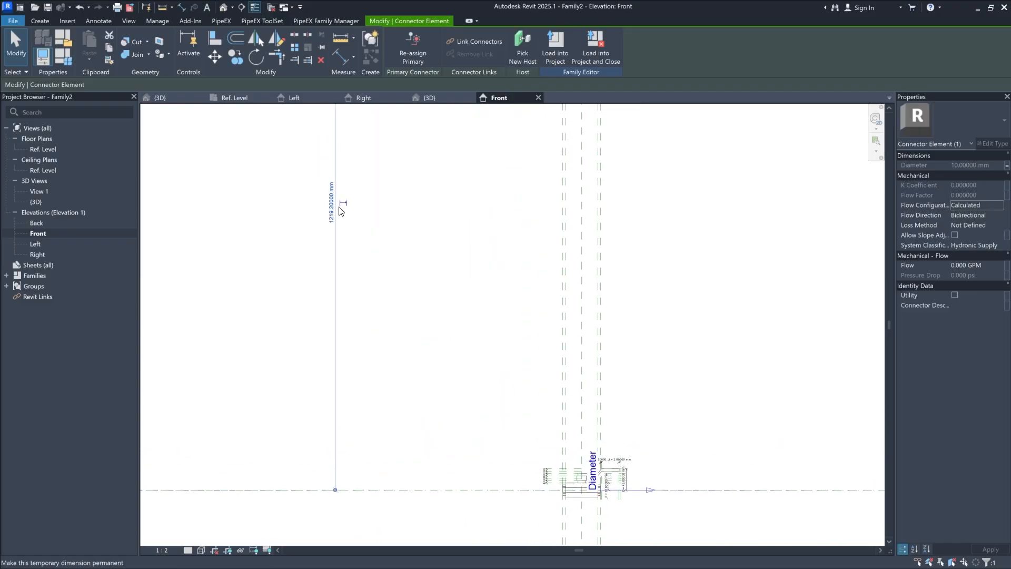
pyautogui.click(331, 203)
pyautogui.write('0')
pyautogui.press('Return')
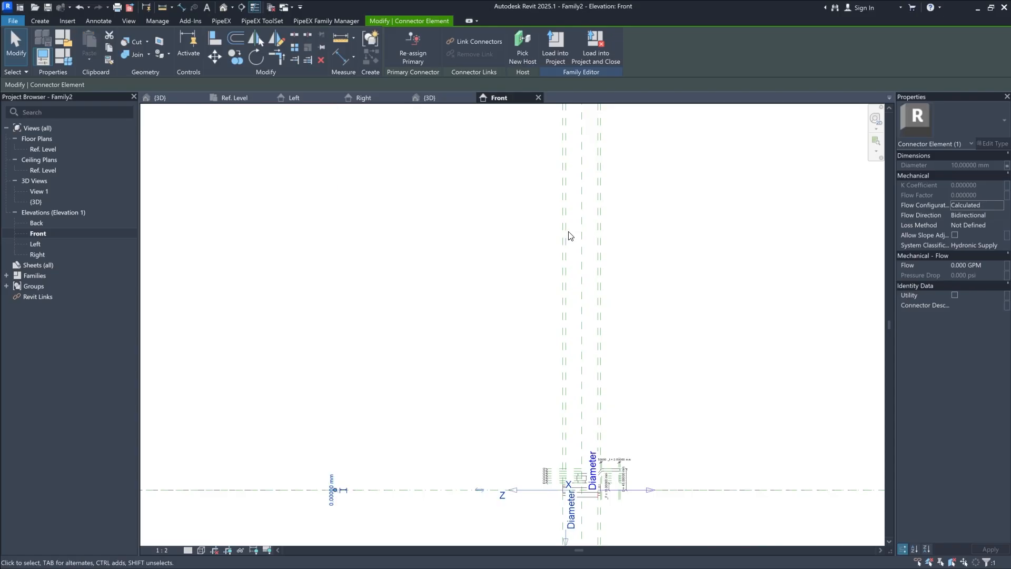
pyautogui.click(483, 323)
pyautogui.scroll(8, 604, 507)
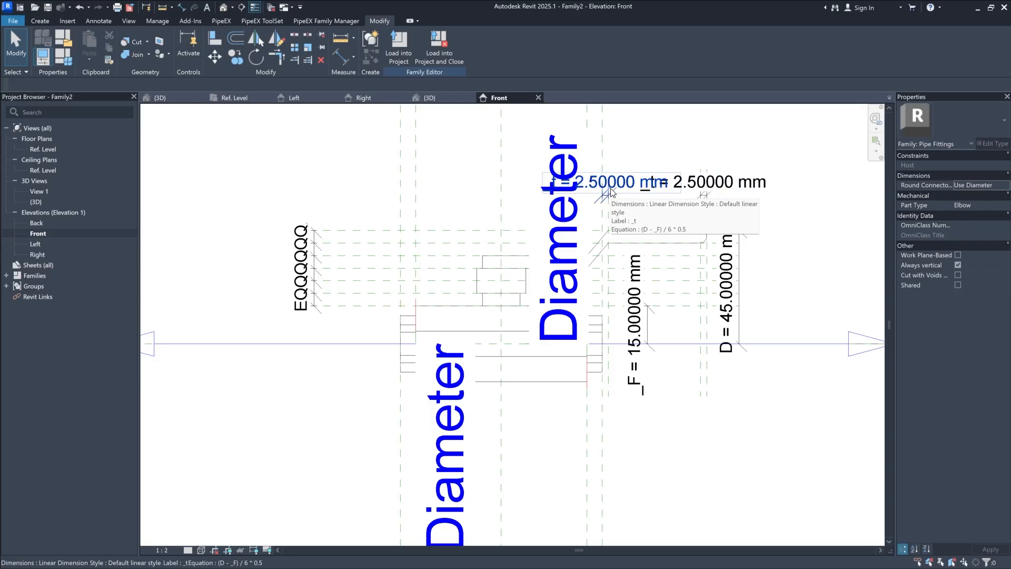
pyautogui.click(612, 194)
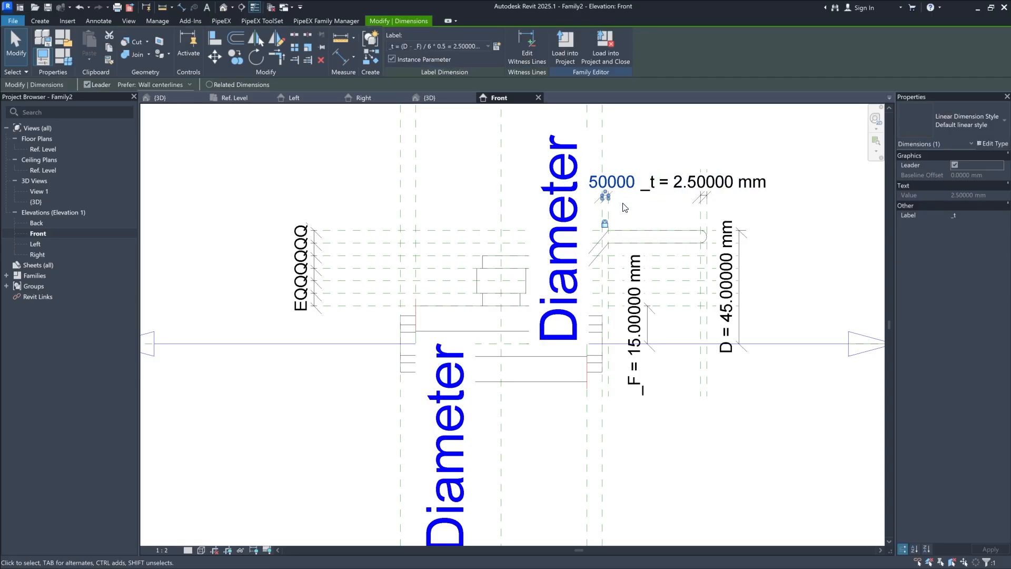
pyautogui.click(634, 216)
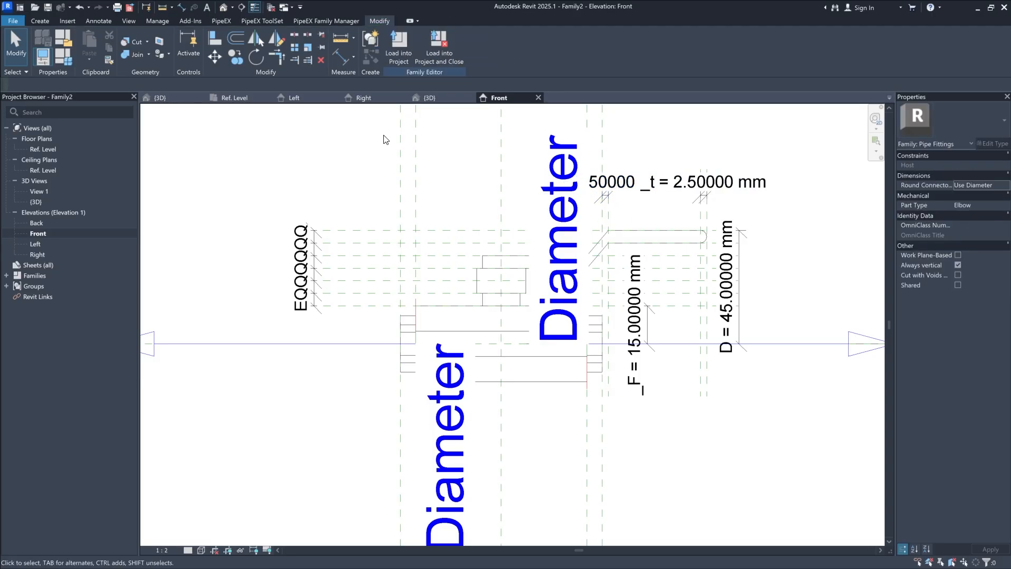
# Step: Temporarily hide both pipe connectors in the 3D view and close the inactive family views
pyautogui.click(428, 98)
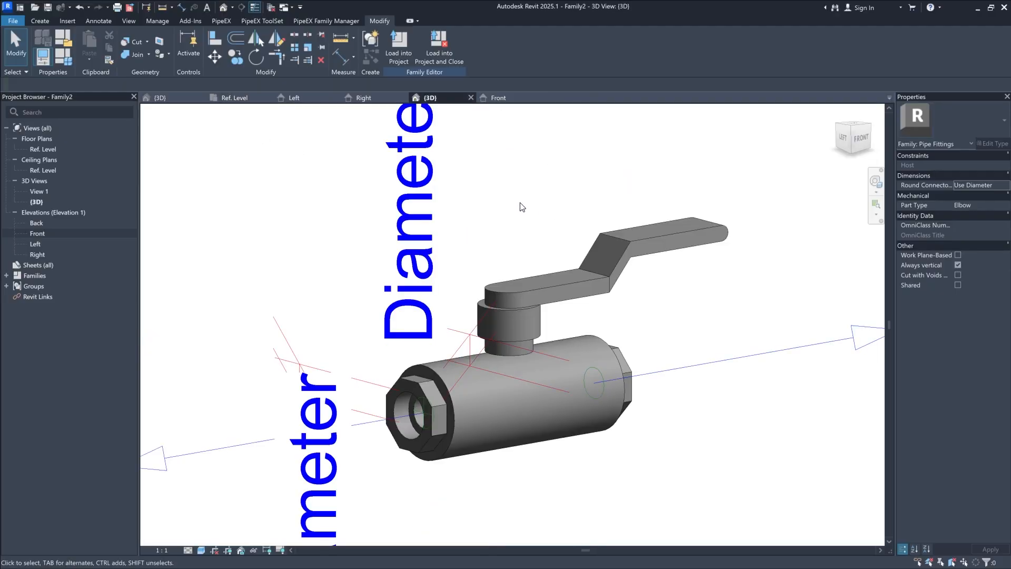
pyautogui.click(425, 409)
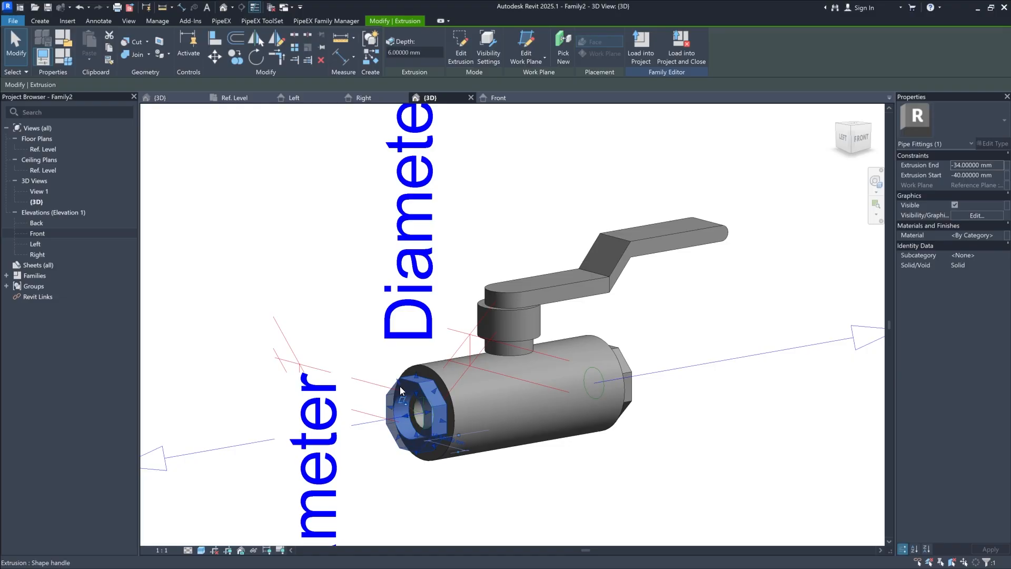
pyautogui.click(355, 293)
pyautogui.click(421, 419)
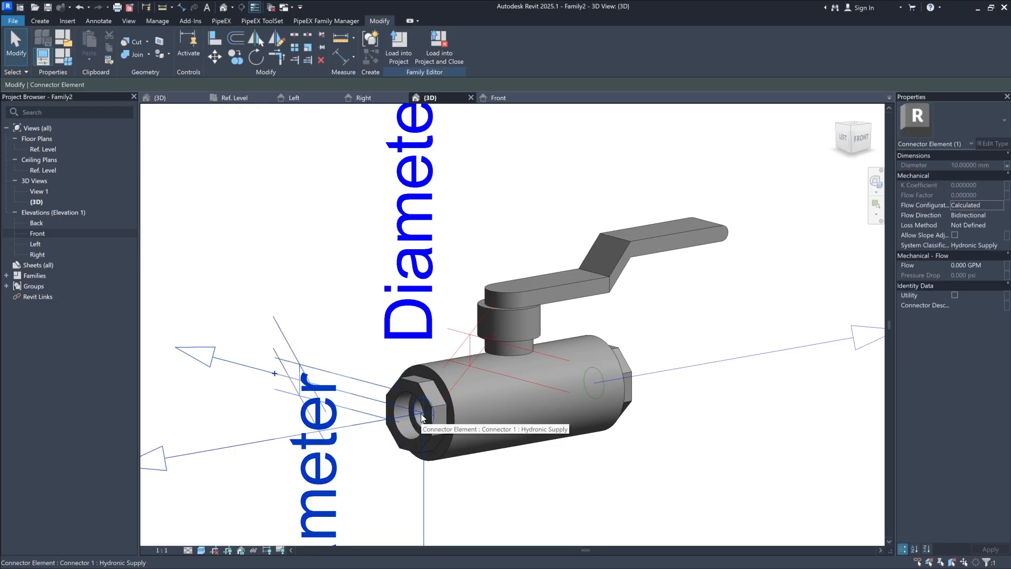
pyautogui.keyDown('ctrl'); pyautogui.click(600, 381); pyautogui.keyUp('ctrl')
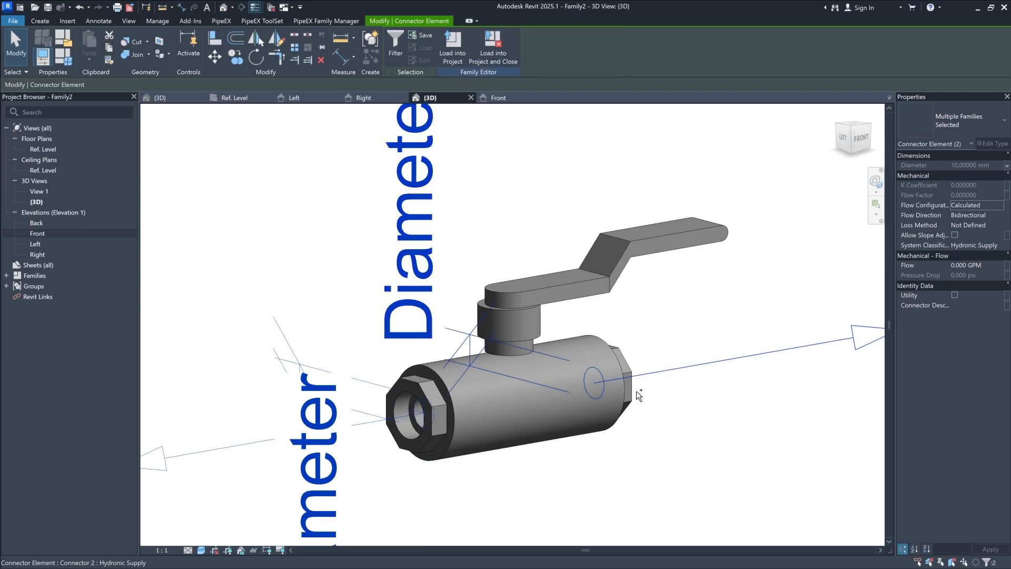
pyautogui.click(241, 550)
pyautogui.click(277, 525)
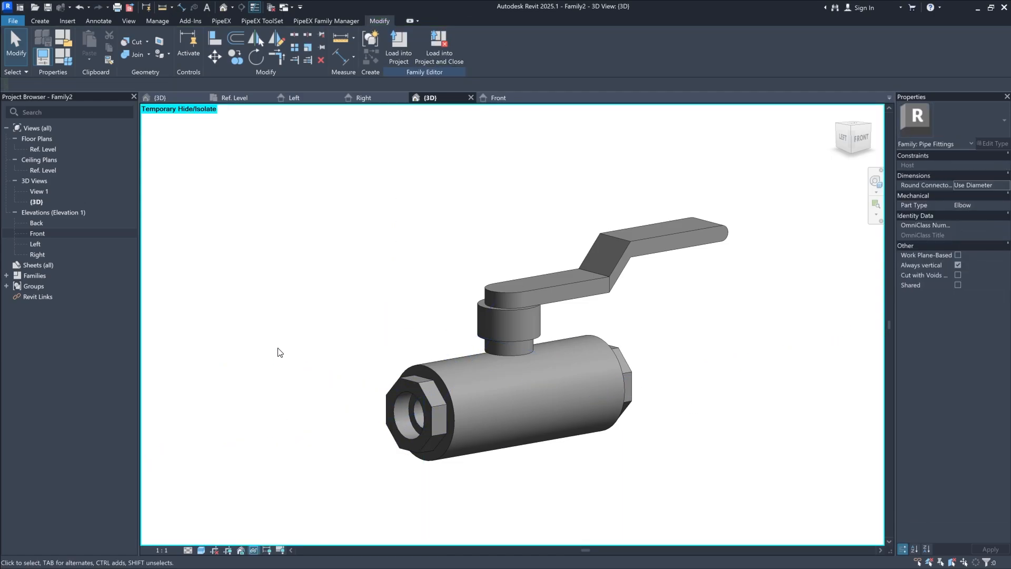
pyautogui.moveTo(280, 352)
pyautogui.mouseDown(button='middle')
pyautogui.moveTo(289, 355)
pyautogui.moveTo(283, 348)
pyautogui.mouseUp(button='middle')
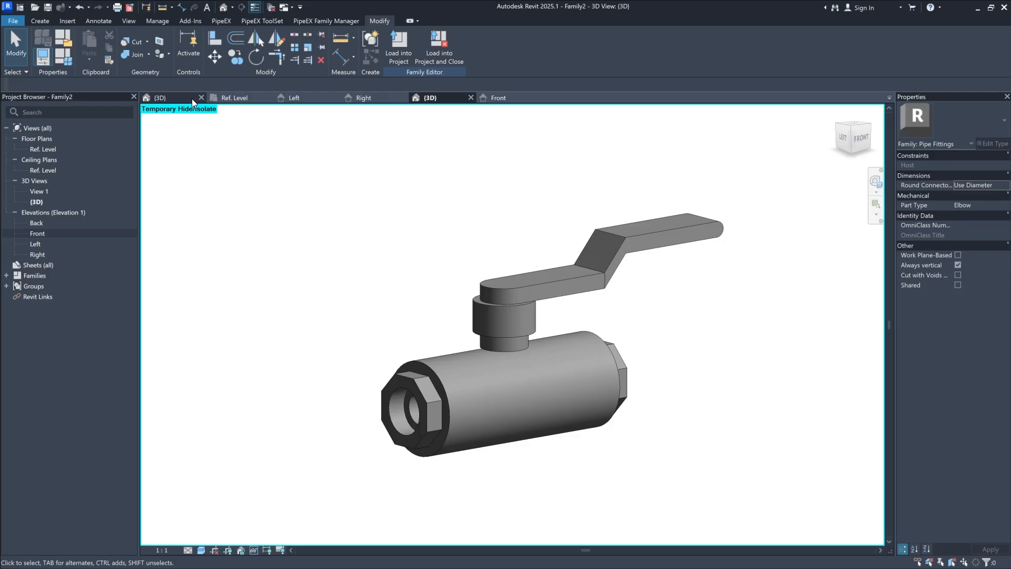
pyautogui.click(271, 7)
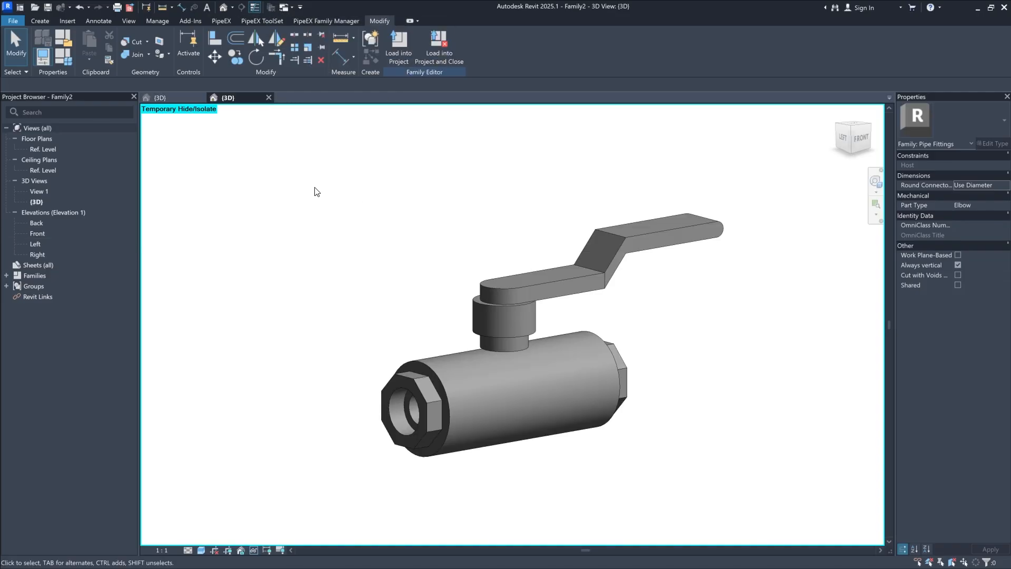
# Step: Delete the family's existing elbow lookup table and import Ball Valve.csv as the new lookup table
pyautogui.click(62, 59)
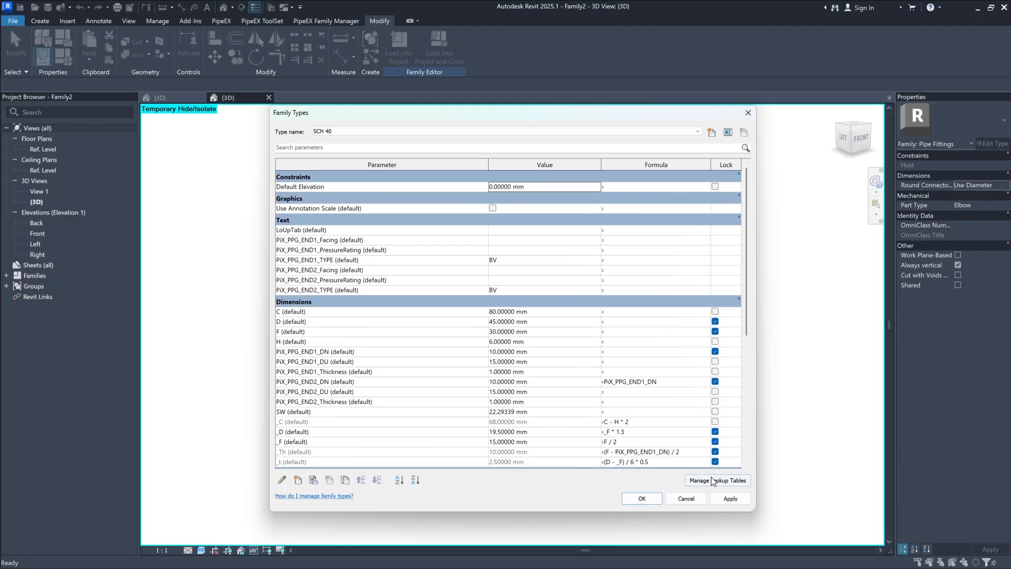
pyautogui.click(706, 482)
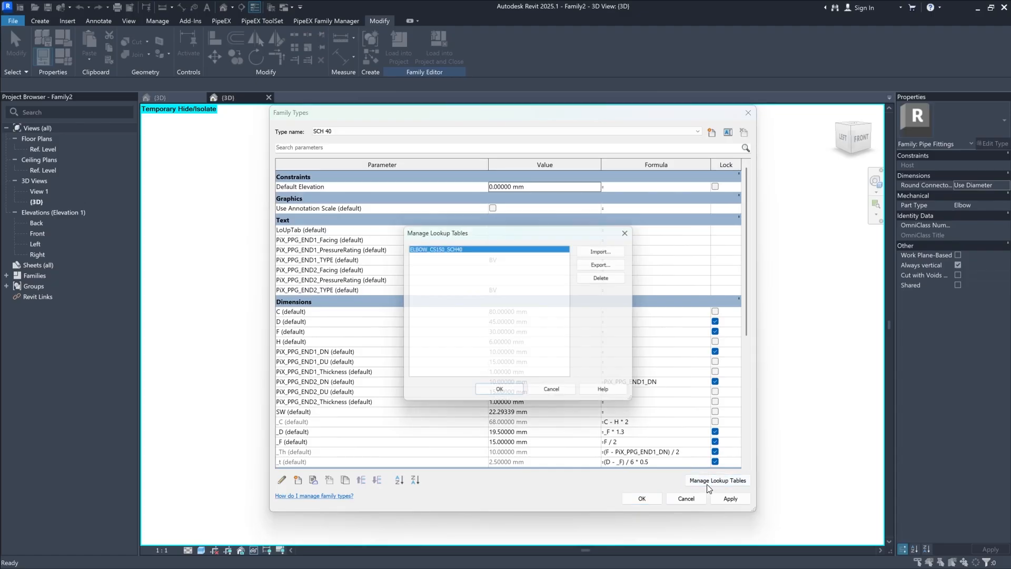
pyautogui.click(594, 271)
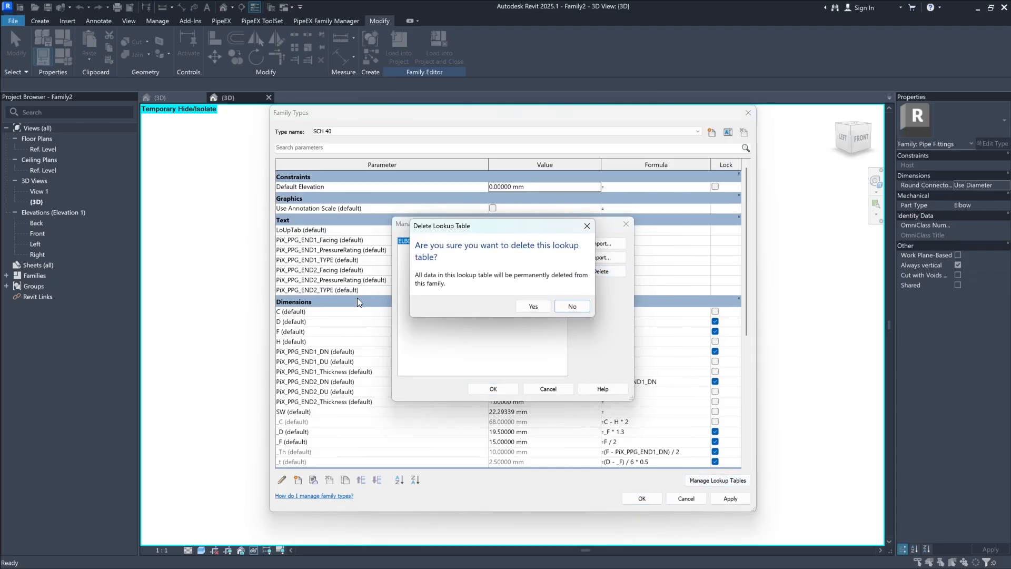
pyautogui.click(533, 306)
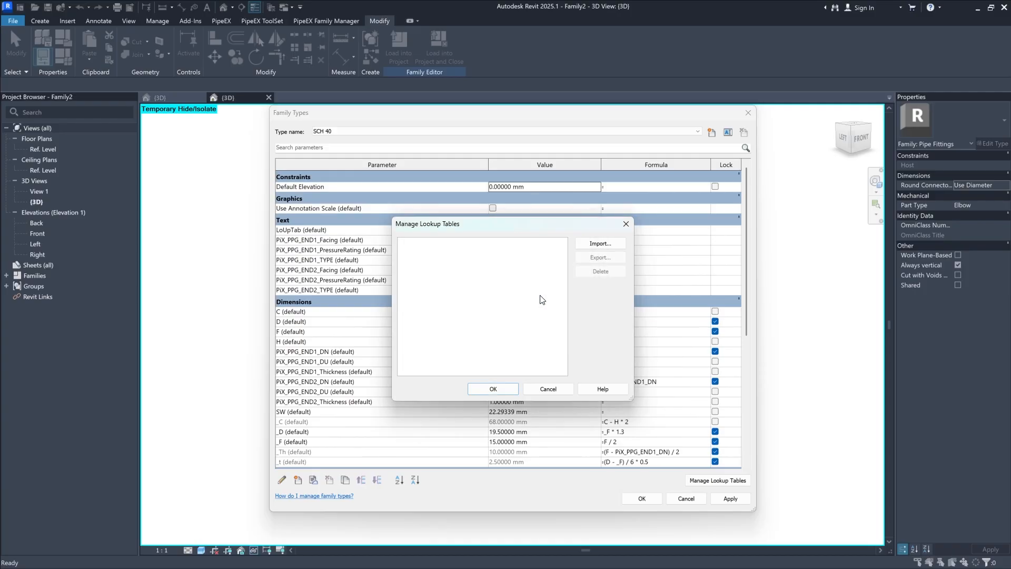
pyautogui.click(586, 247)
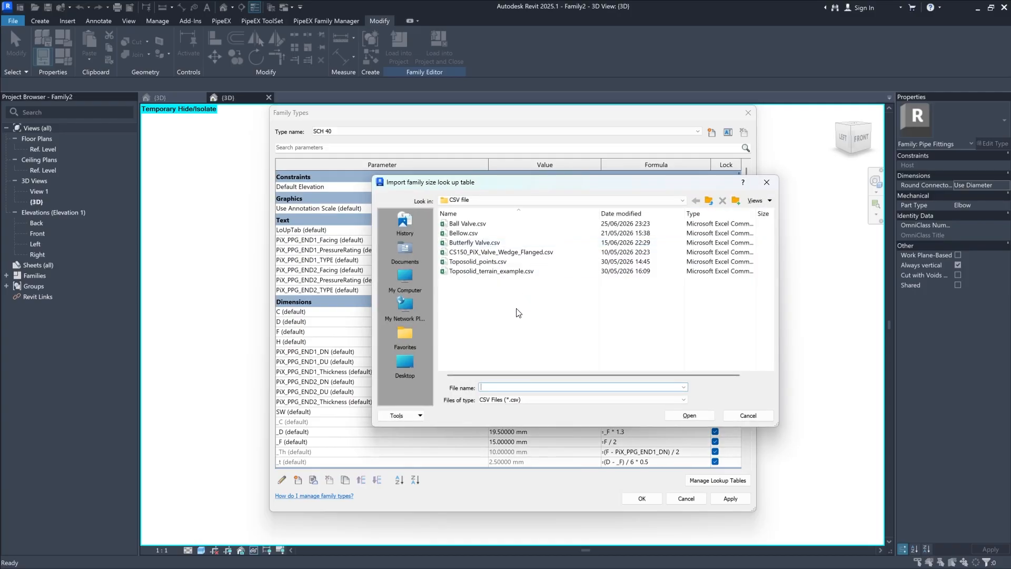
pyautogui.click(476, 224)
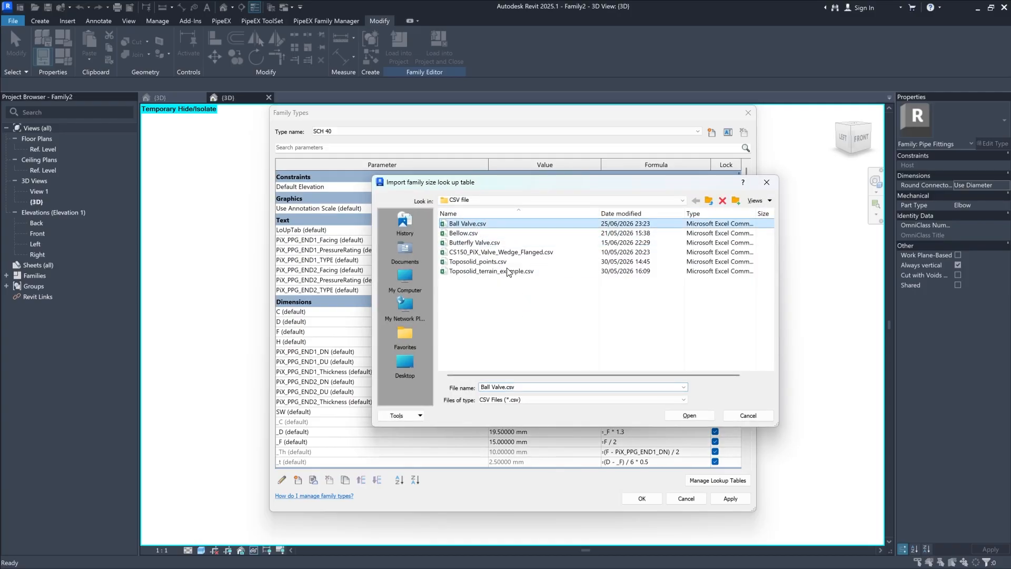
pyautogui.click(682, 416)
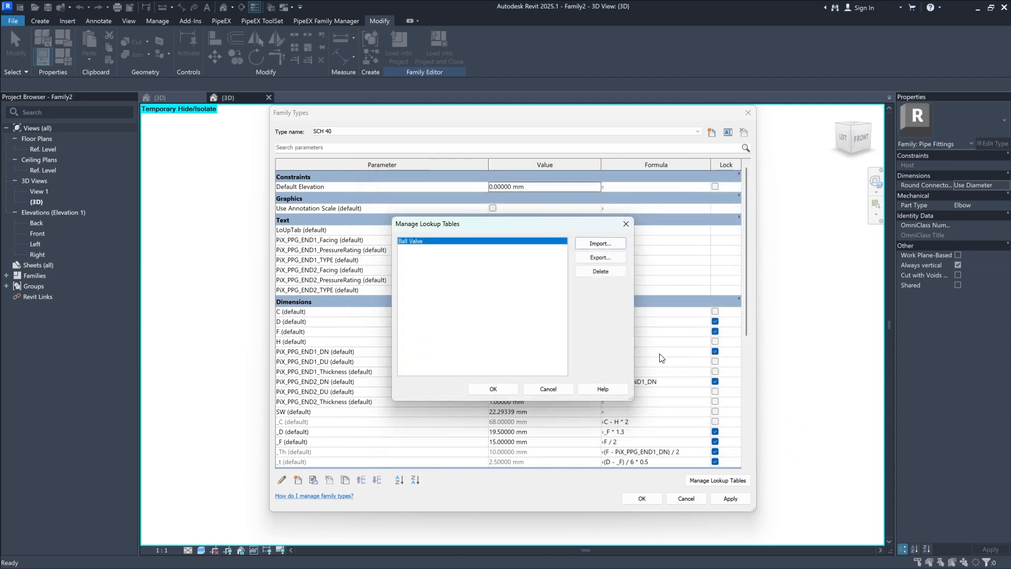
pyautogui.click(496, 393)
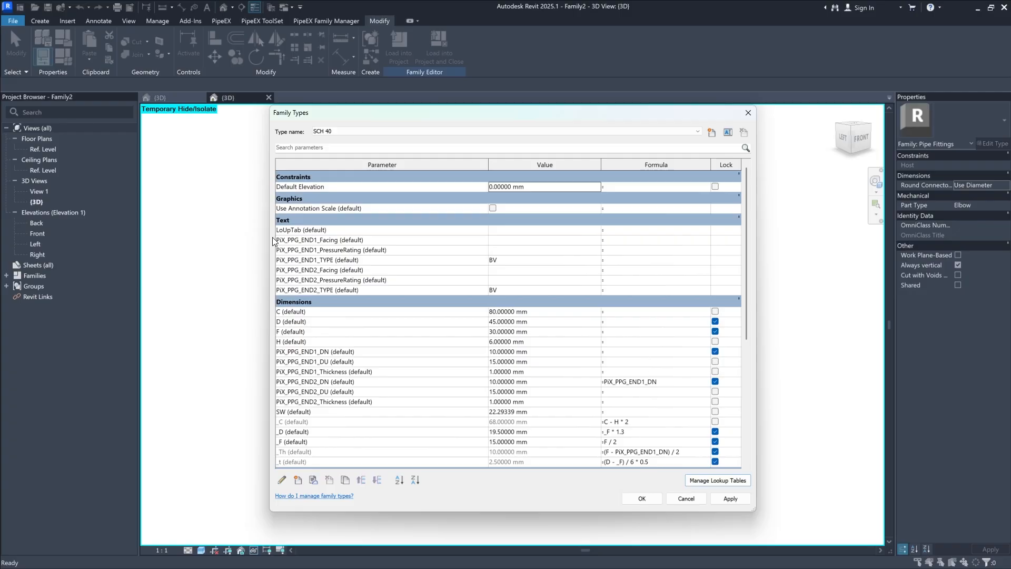
# Step: Set the LoUpTab formula to "Ball Valve" and give PiX_PPG_END1_Facing a size_lookup formula reading the END1_FACING column
pyautogui.click(637, 230)
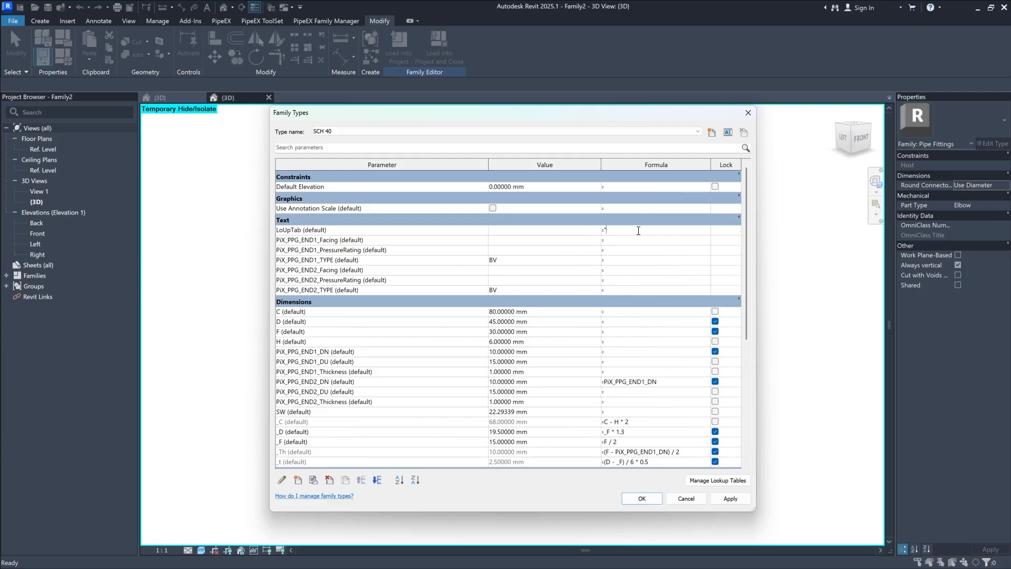
pyautogui.write('Ball Valve"')
pyautogui.press('Return')
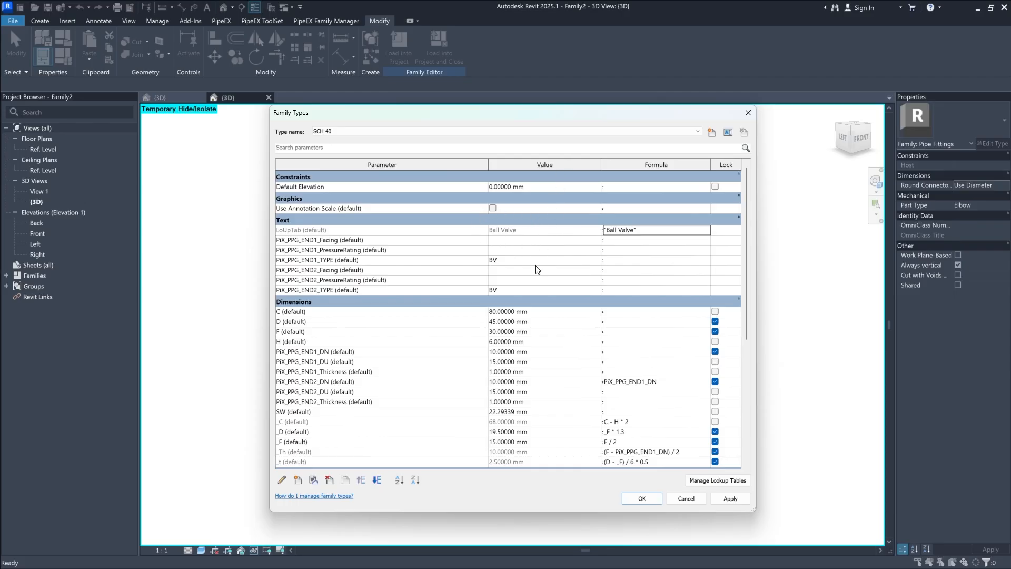
pyautogui.click(652, 241)
pyautogui.hotkey('ctrl', 'v')
pyautogui.click(635, 248)
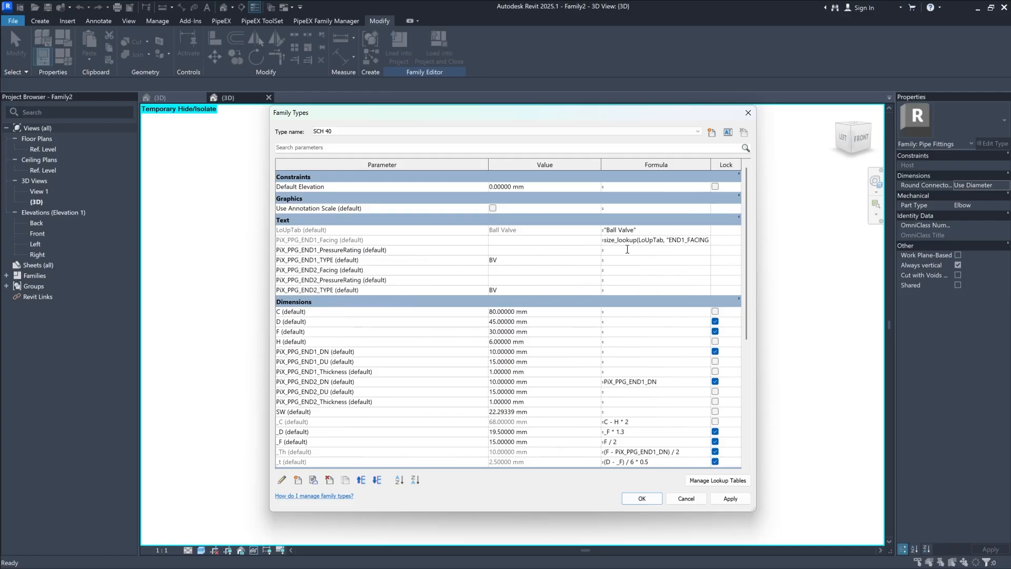
# Step: Set PiX_PPG_END1_PressureRating and PiX_PPG_END2_PressureRating to 16 and accept the family type changes
pyautogui.click(554, 250)
pyautogui.write('16')
pyautogui.click(506, 281)
pyautogui.write('16')
pyautogui.click(646, 498)
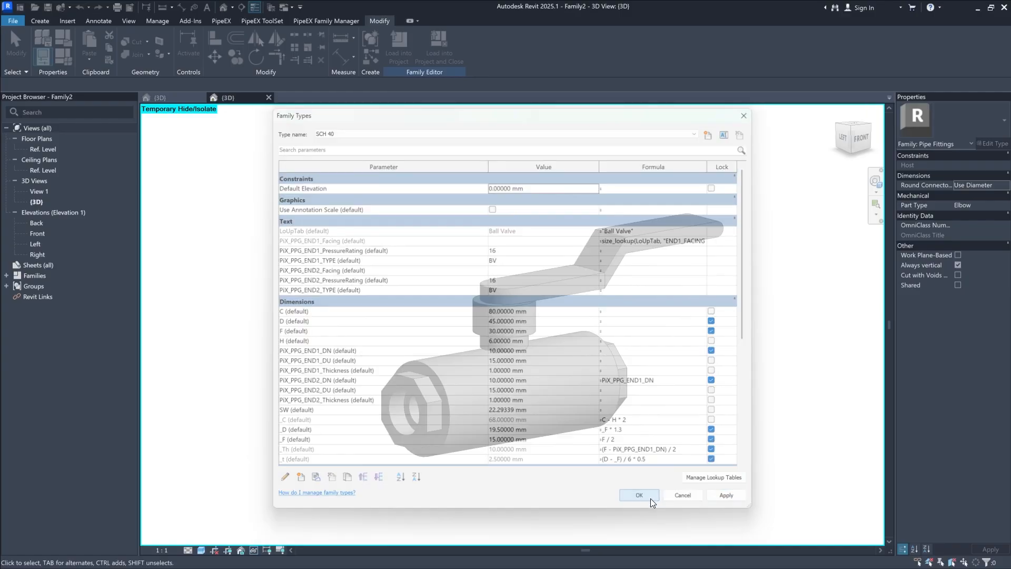
# Step: Give PiX_PPG_END1_TYPE a size_lookup formula that reads the END1_TYPE column from LoUpTab
pyautogui.click(63, 57)
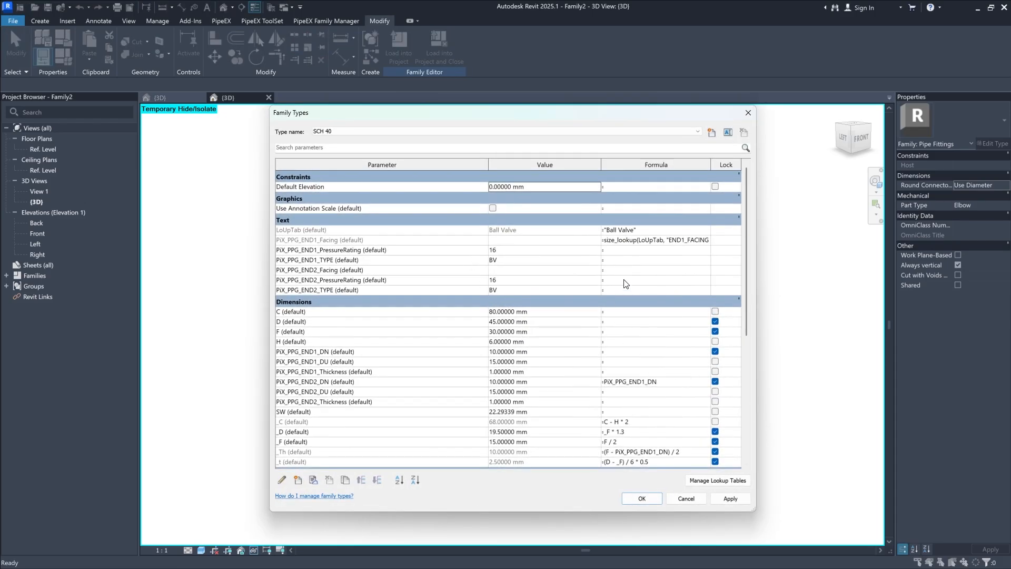
pyautogui.click(616, 267)
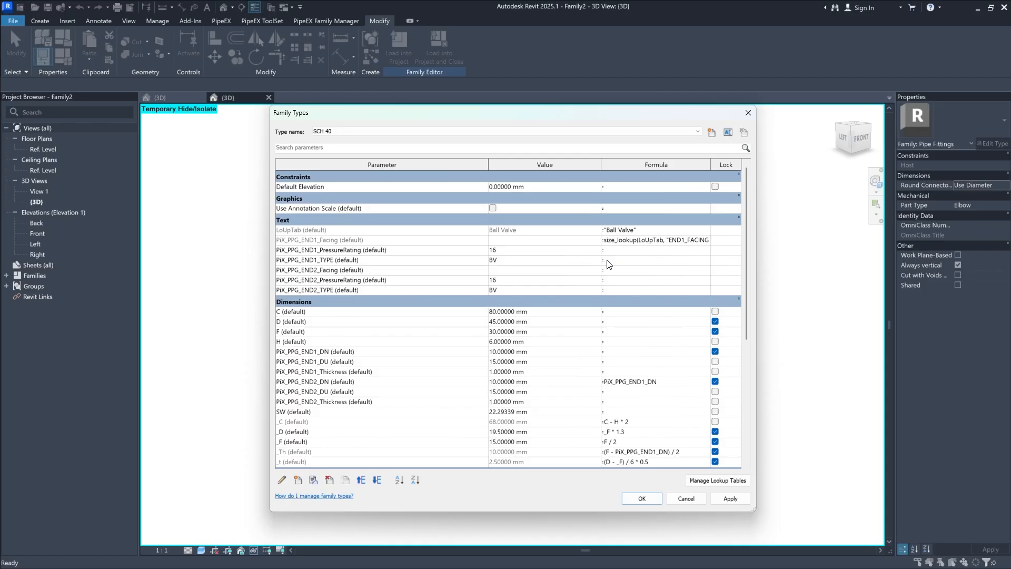
pyautogui.click(657, 260)
pyautogui.hotkey('ctrl', 'v')
pyautogui.press('Return')
# Step: Copy the PiX_PPG_END1_Facing lookup formula to PiX_PPG_END2_Facing and change its column to END2_FACING
pyautogui.click(613, 240)
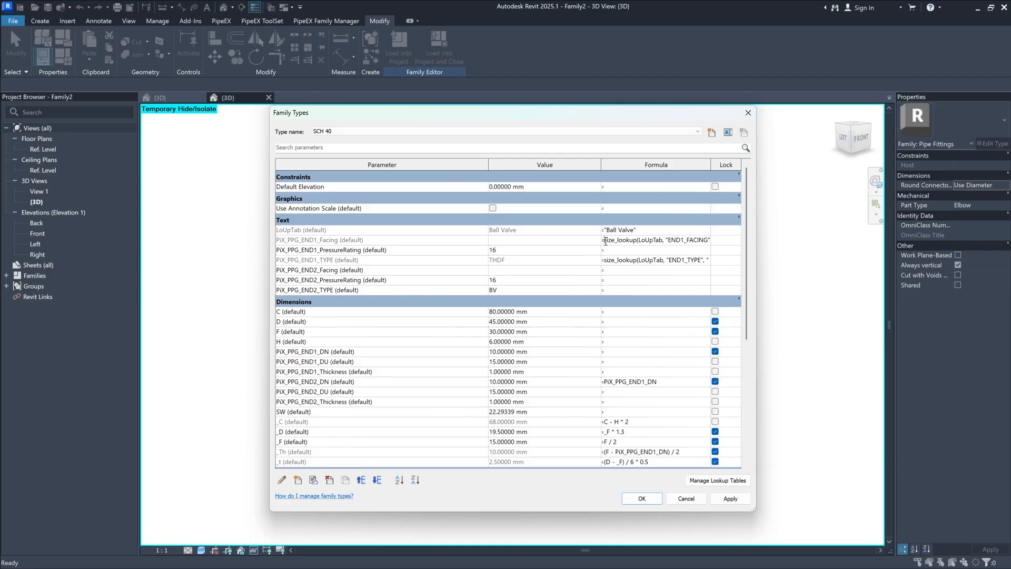
pyautogui.moveTo(604, 240); pyautogui.dragTo(727, 252)
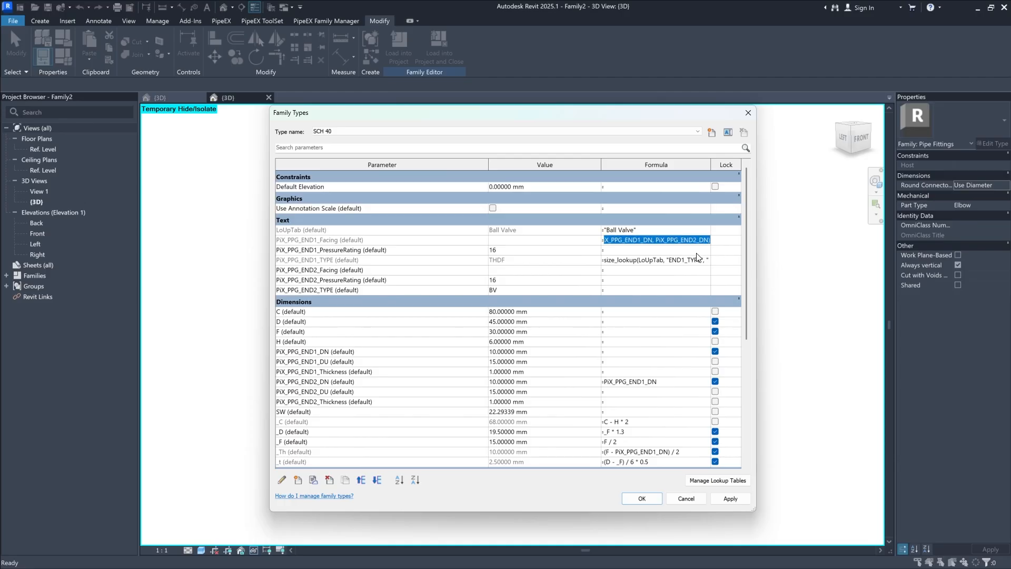
pyautogui.click(615, 270)
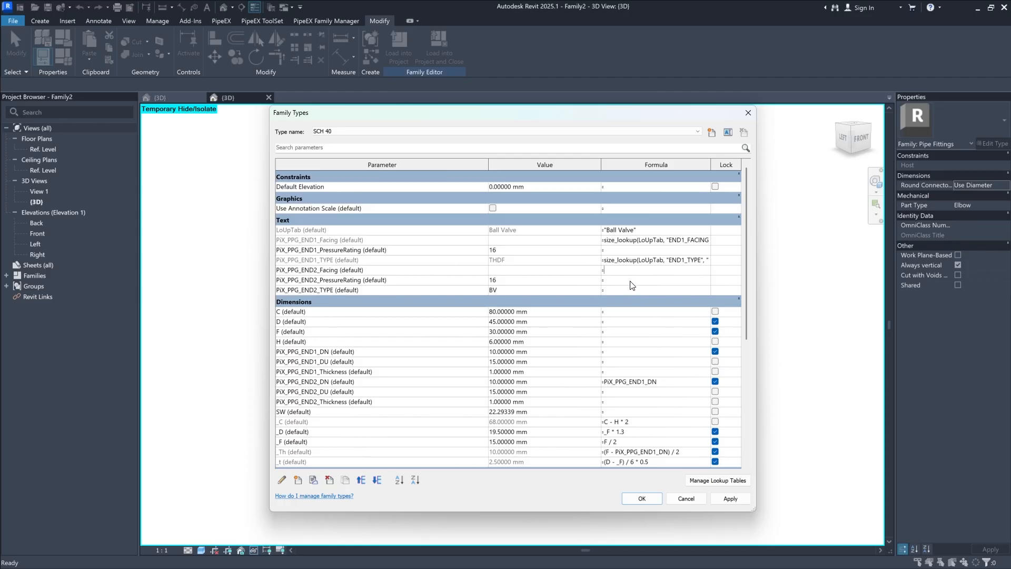
pyautogui.hotkey('ctrl', 'v')
pyautogui.click(627, 285)
pyautogui.click(658, 272)
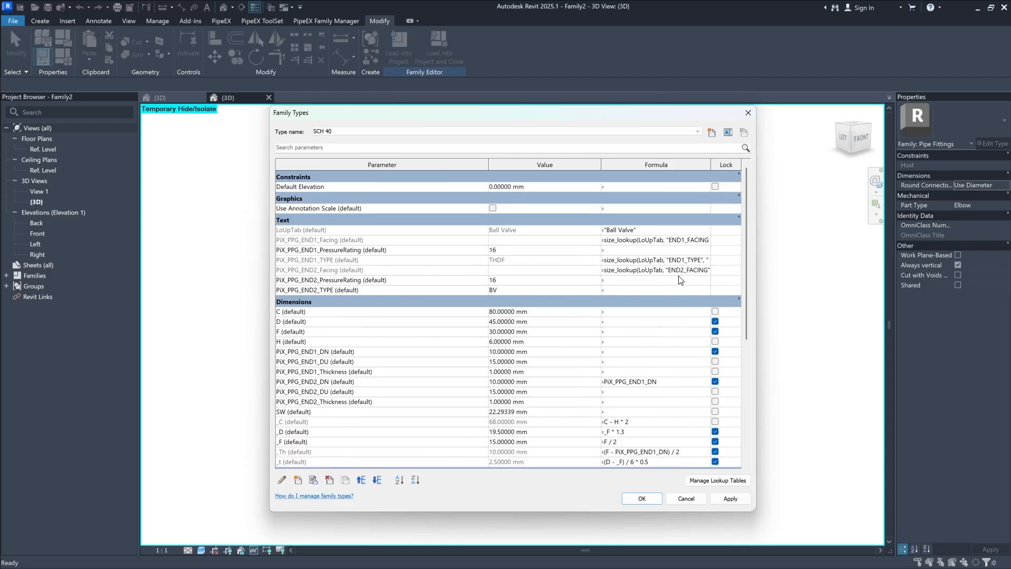
# Step: Copy the PiX_PPG_END1_TYPE lookup formula to PiX_PPG_END2_TYPE, change its column to END2_TYPE, and accept the family type changes
pyautogui.click(661, 259)
pyautogui.moveTo(605, 261); pyautogui.dragTo(742, 270)
pyautogui.hotkey('ctrl', 'c')
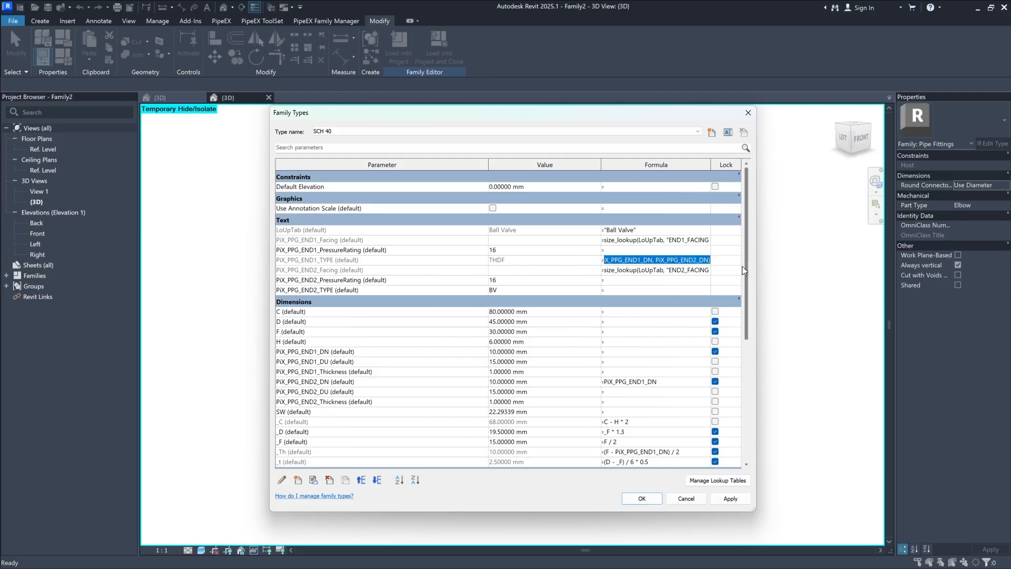
pyautogui.click(642, 290)
pyautogui.hotkey('ctrl', 'v')
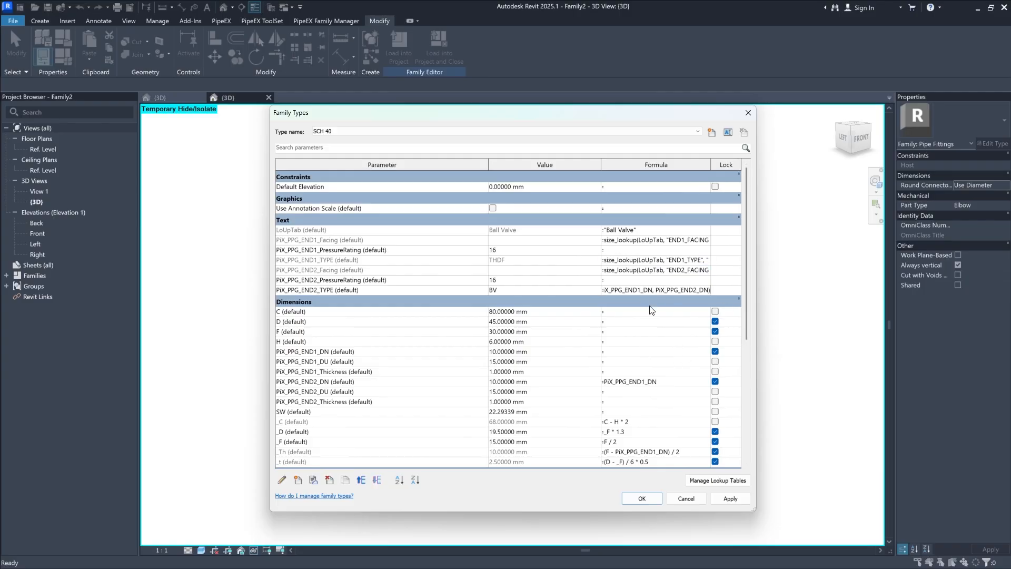
pyautogui.click(633, 281)
pyautogui.click(630, 290)
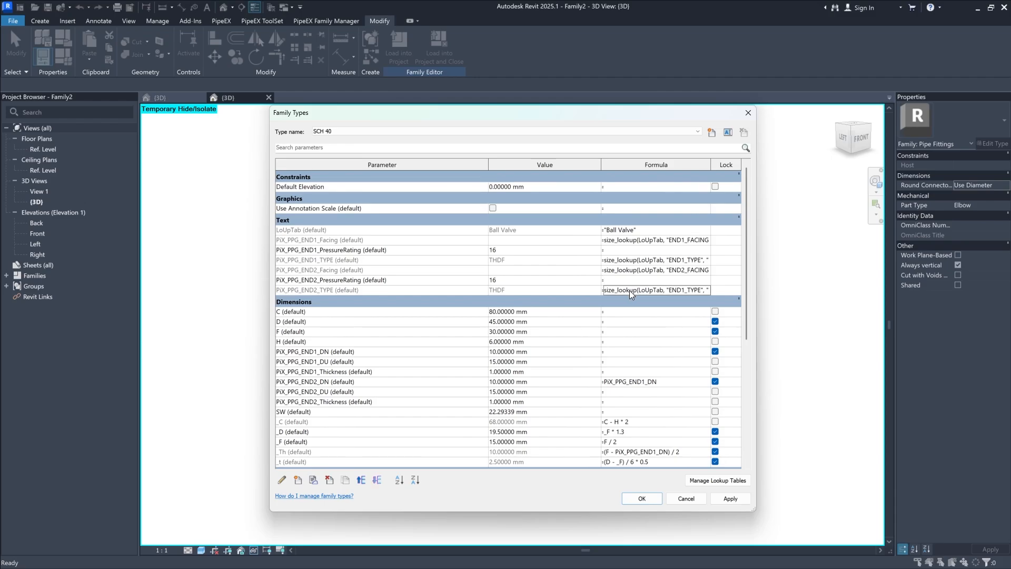
pyautogui.click(684, 289)
pyautogui.press('BackSpace')
pyautogui.write('2')
pyautogui.click(661, 313)
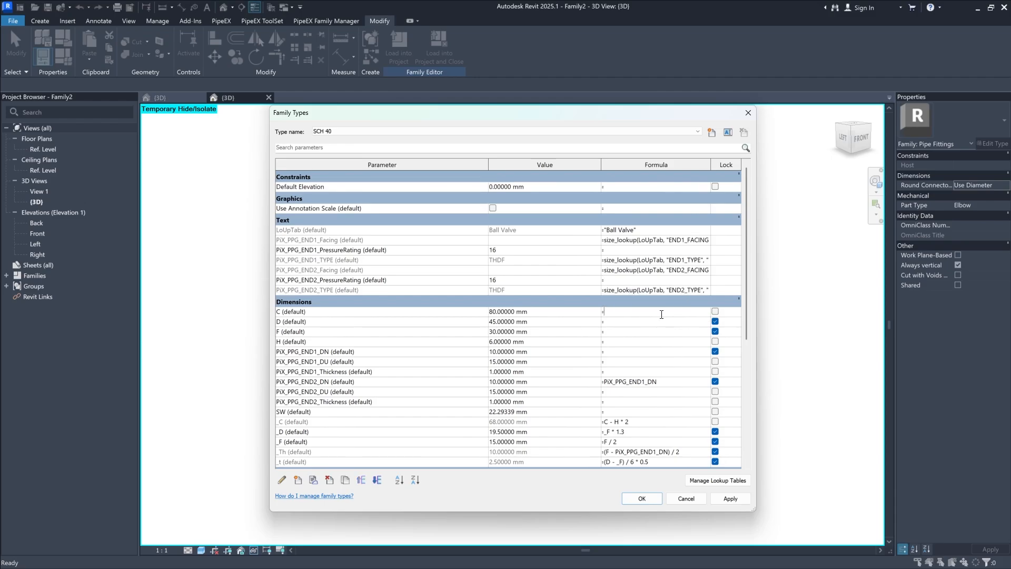
pyautogui.click(739, 498)
pyautogui.click(642, 498)
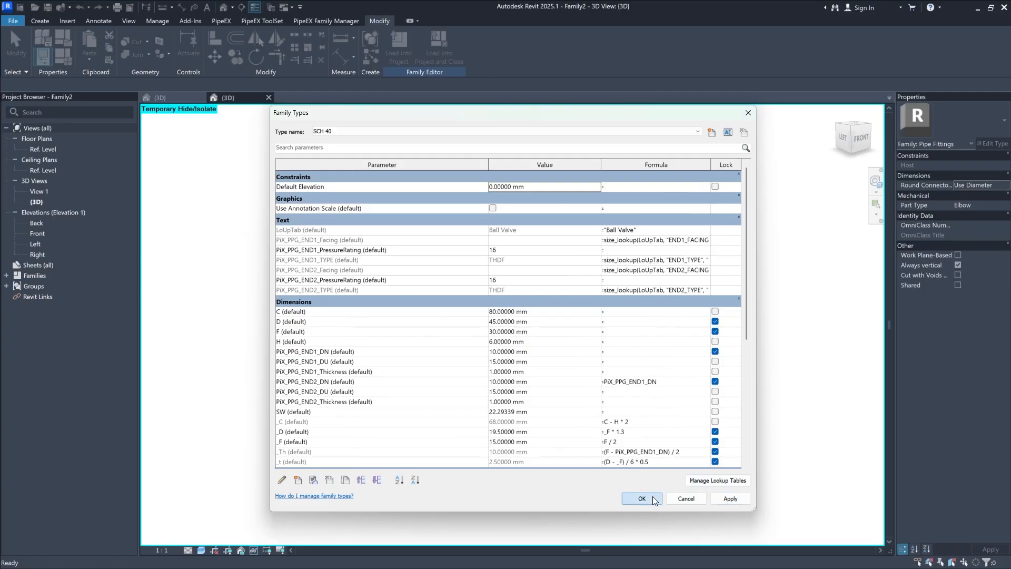
# Step: Give PiX_PPG_END1_DU a size_lookup formula that reads the END1_DU column from LoUpTab
pyautogui.click(71, 61)
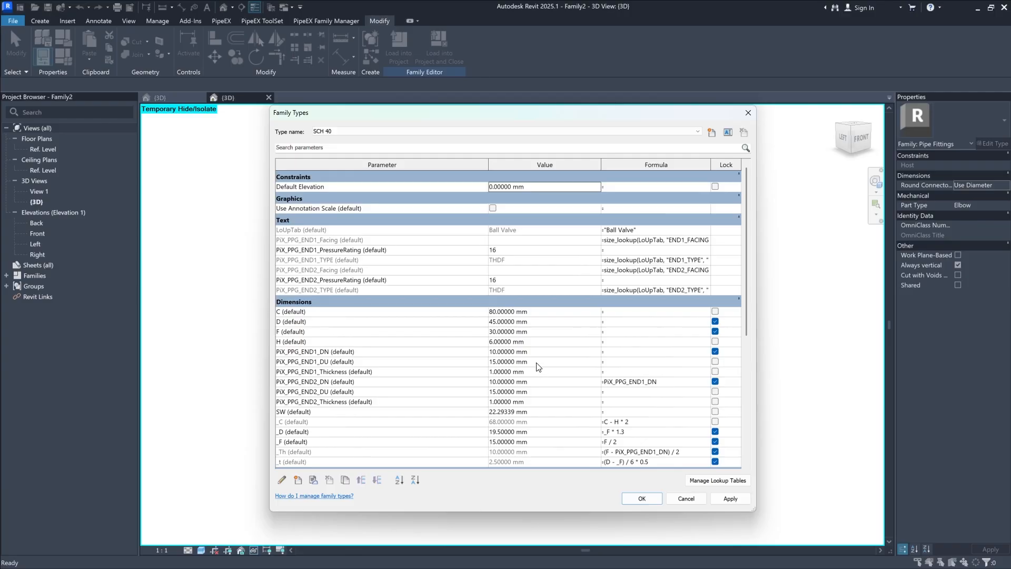
pyautogui.click(614, 363)
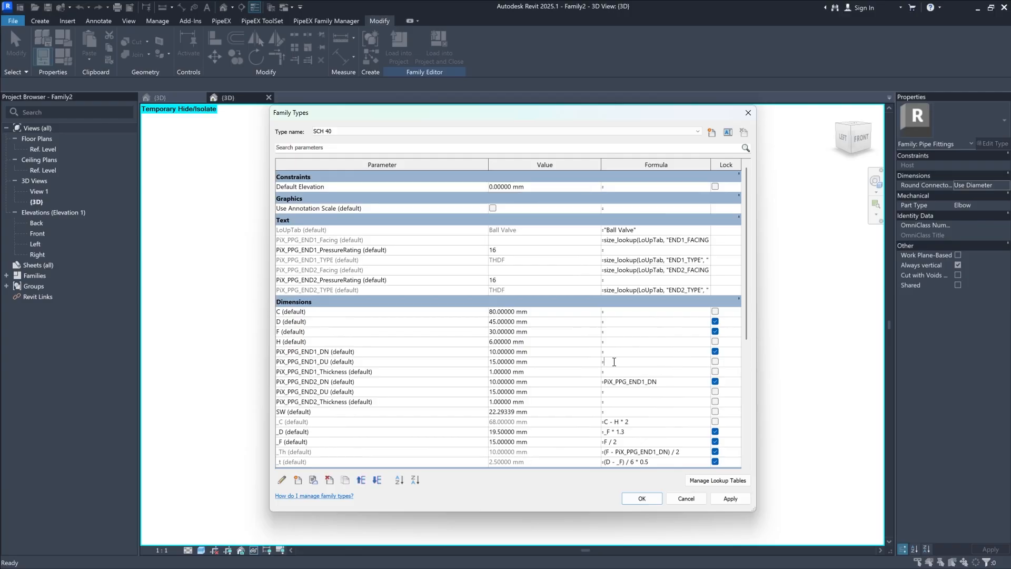
pyautogui.hotkey('ctrl', 'v')
pyautogui.click(639, 372)
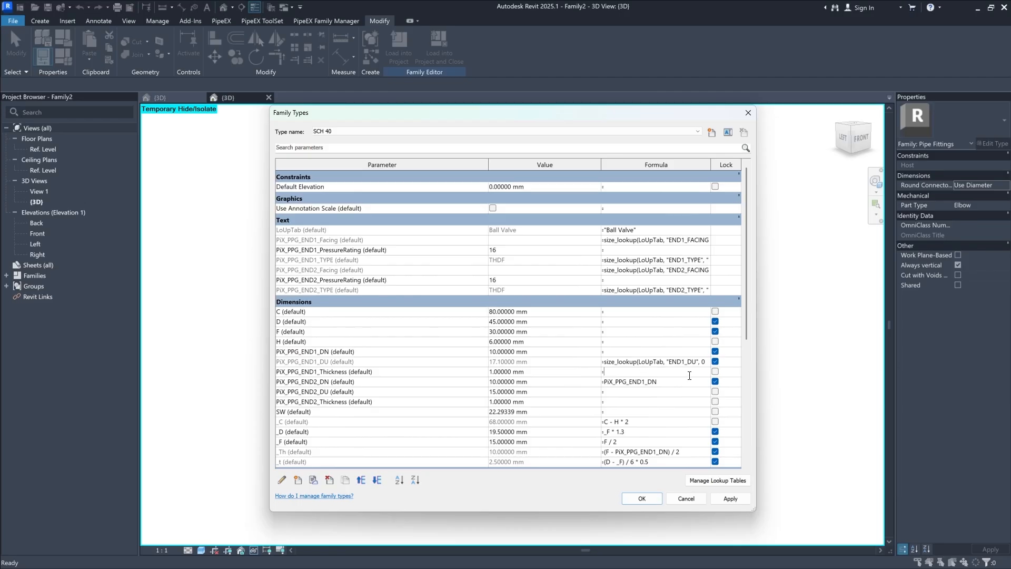
# Step: Copy the PiX_PPG_END1_DU lookup formula to PiX_PPG_END2_DU and change its column to END2_DU
pyautogui.click(617, 393)
pyautogui.hotkey('ctrl', 'v')
pyautogui.press('BackSpace')
pyautogui.write('2')
pyautogui.press('Return')
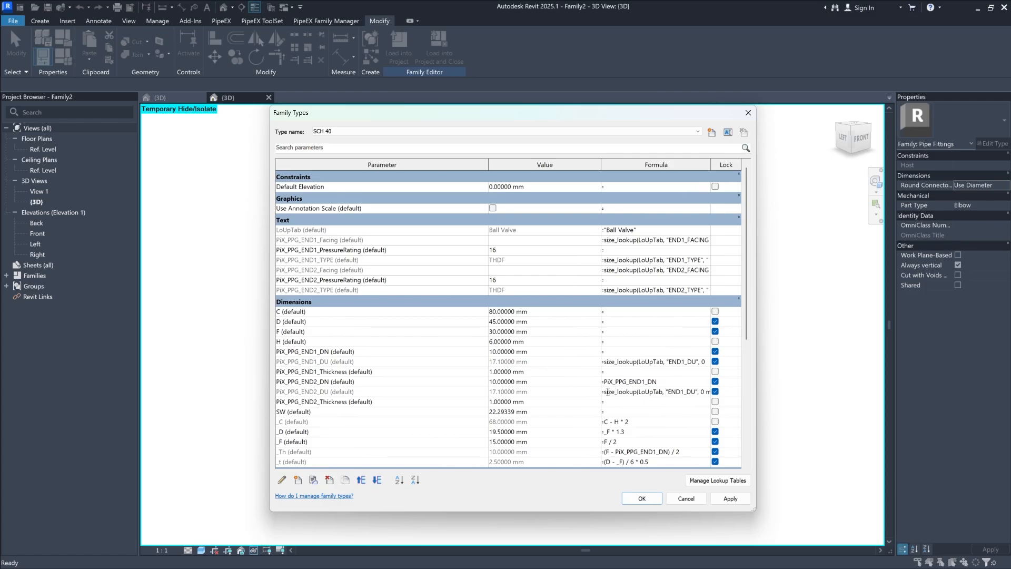
pyautogui.moveTo(608, 391); pyautogui.dragTo(730, 398)
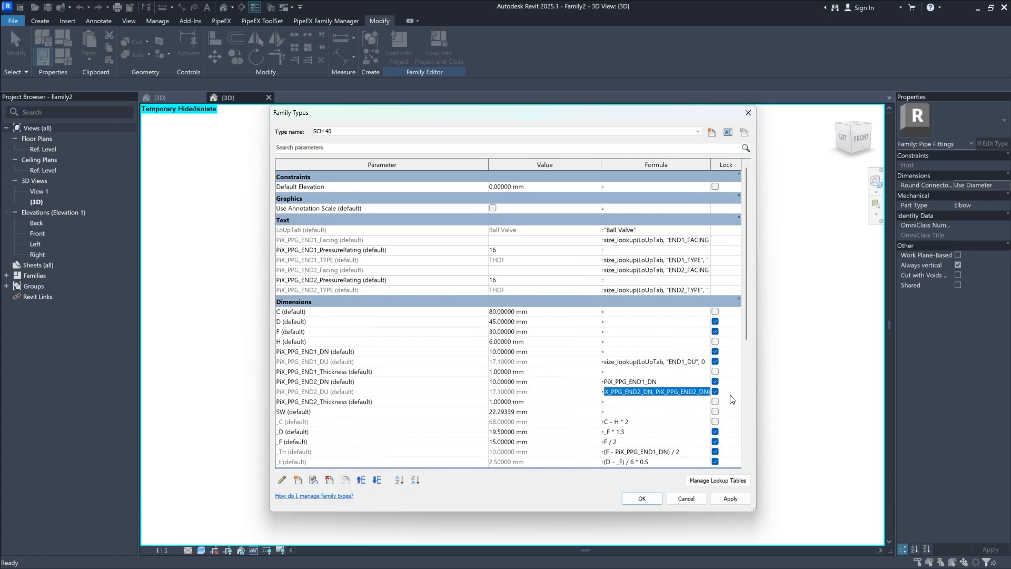
pyautogui.click(677, 419)
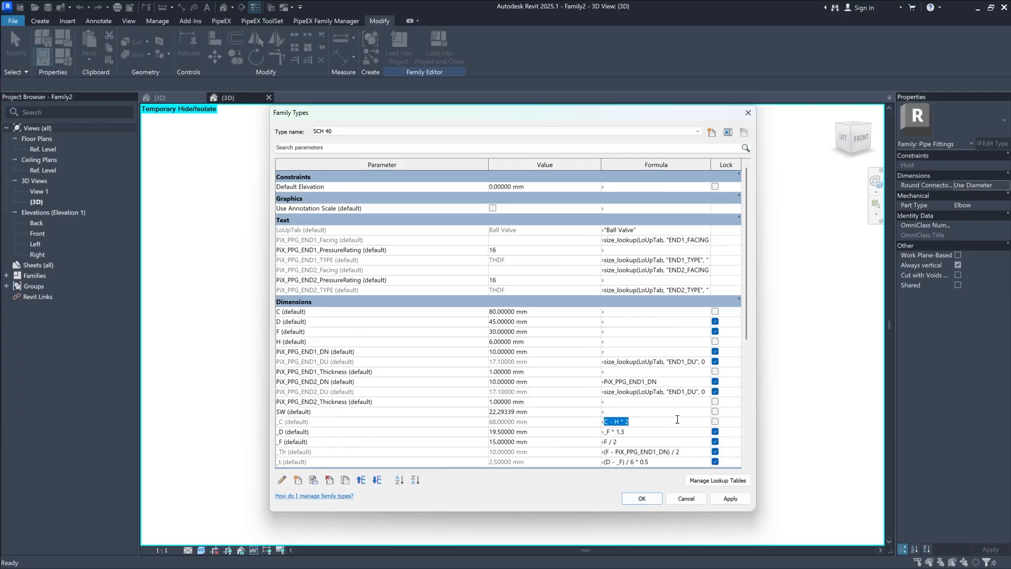
pyautogui.click(682, 393)
pyautogui.press('BackSpace')
pyautogui.write('2')
pyautogui.click(684, 403)
# Step: Copy the END1_DU lookup formula to parameter C and change its column to C
pyautogui.click(615, 311)
pyautogui.hotkey('ctrl', 'v')
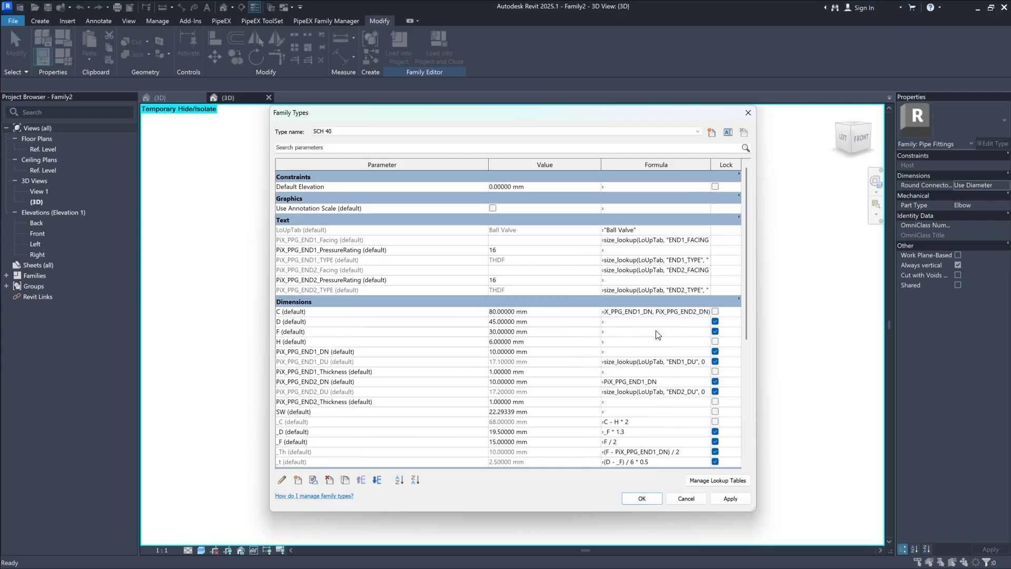
pyautogui.click(657, 322)
pyautogui.click(672, 313)
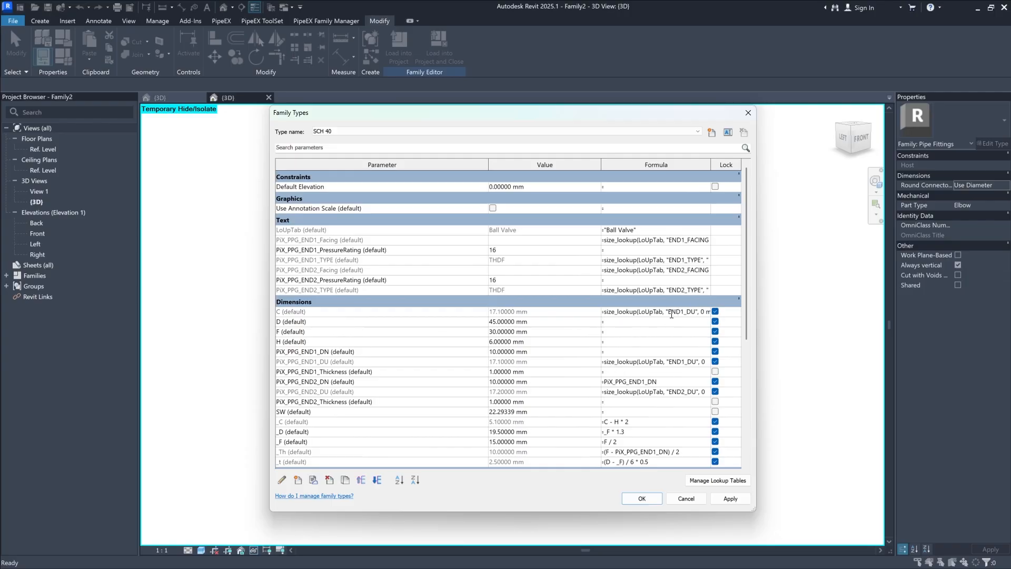
pyautogui.moveTo(667, 312); pyautogui.dragTo(696, 311)
pyautogui.press('Delete')
pyautogui.write('C')
# Step: Copy the END1_DU lookup formula to parameter D and change its column to D
pyautogui.click(601, 322)
pyautogui.hotkey('ctrl', 'v')
pyautogui.click(648, 354)
pyautogui.click(642, 321)
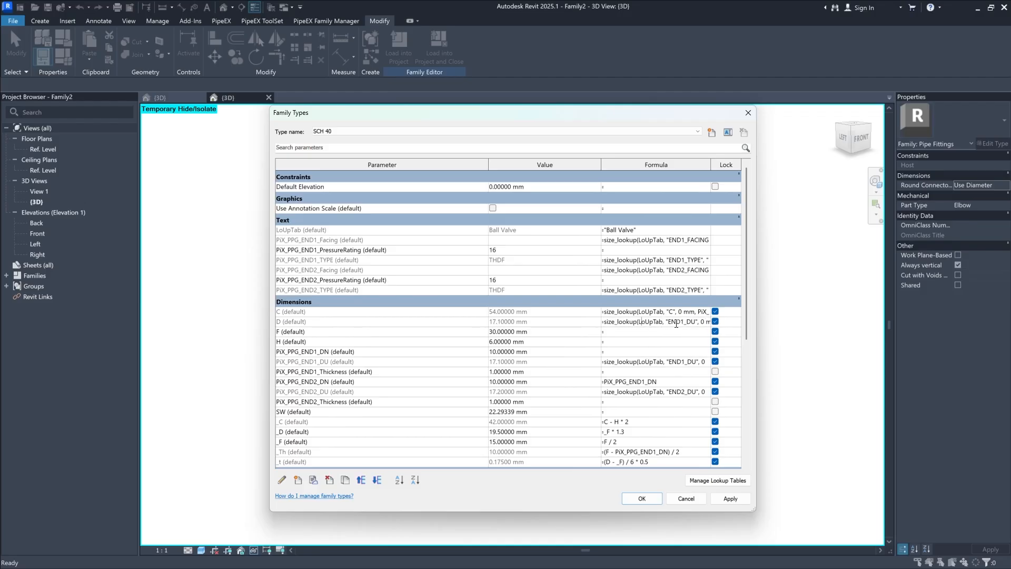
pyautogui.moveTo(668, 322); pyautogui.dragTo(698, 326)
pyautogui.write('D')
# Step: Copy the END1_DU lookup formula to parameter F and change its column to F
pyautogui.click(642, 334)
pyautogui.hotkey('ctrl', 'v')
pyautogui.click(652, 340)
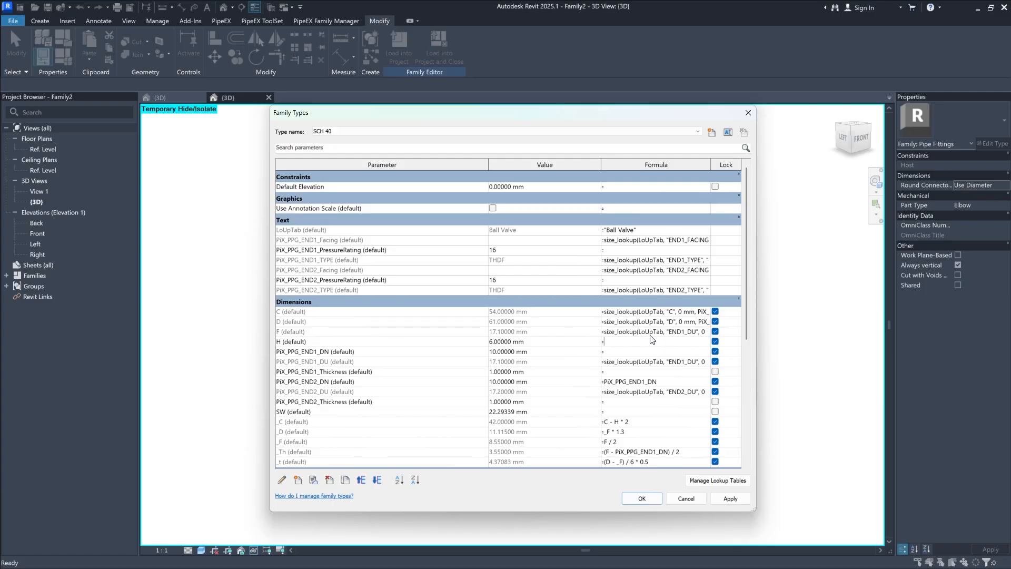
pyautogui.click(662, 331)
pyautogui.moveTo(670, 330)
pyautogui.mouseDown()
pyautogui.moveTo(687, 330)
pyautogui.moveTo(665, 334)
pyautogui.mouseUp()
pyautogui.write('F')
# Step: Copy the END1_DU lookup formula to parameter H and change its column to H
pyautogui.click(667, 342)
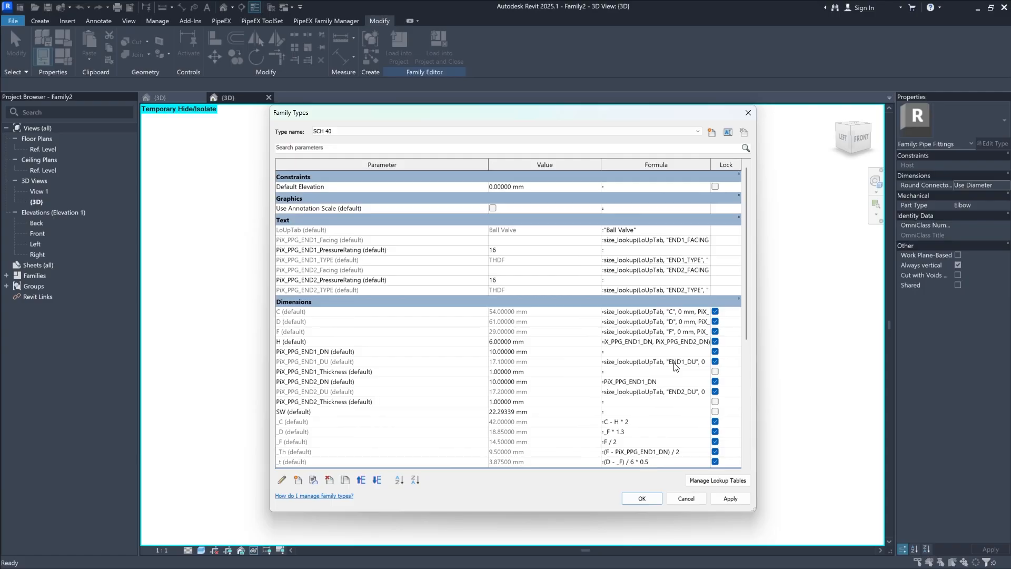
pyautogui.hotkey('ctrl', 'v')
pyautogui.moveTo(667, 342); pyautogui.dragTo(696, 343)
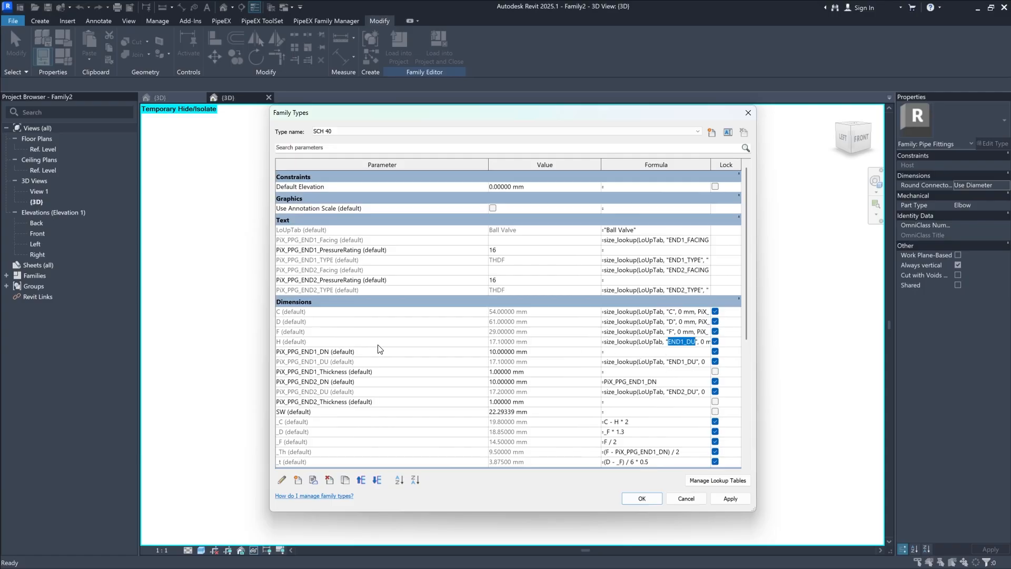
pyautogui.write('H')
pyautogui.click(637, 351)
# Step: Copy the END1_DU lookup formula to parameter SW, change its column to SW, and accept the family type changes
pyautogui.scroll(-1, 644, 411)
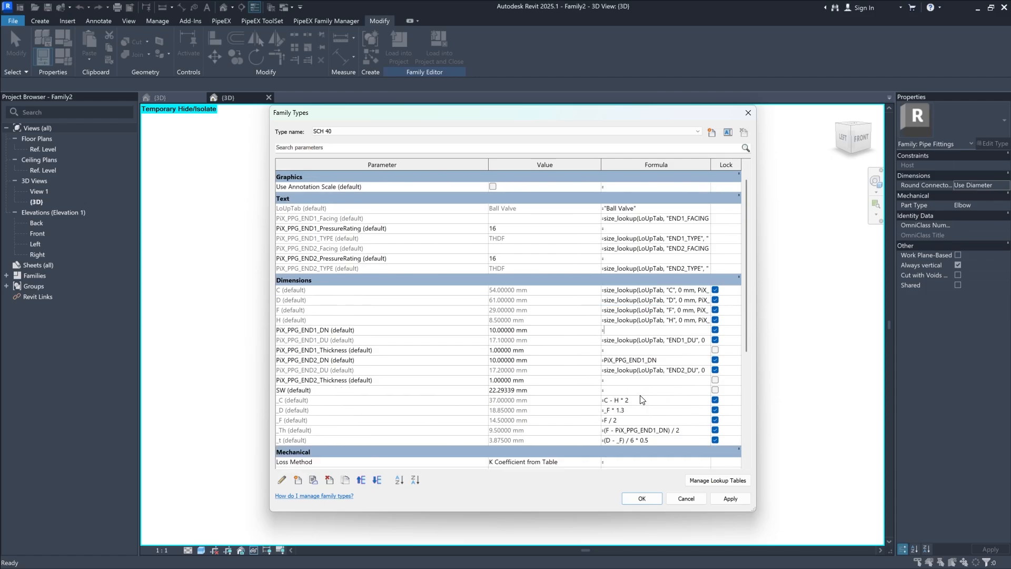
pyautogui.click(637, 390)
pyautogui.hotkey('ctrl', 'v')
pyautogui.click(668, 380)
pyautogui.click(650, 391)
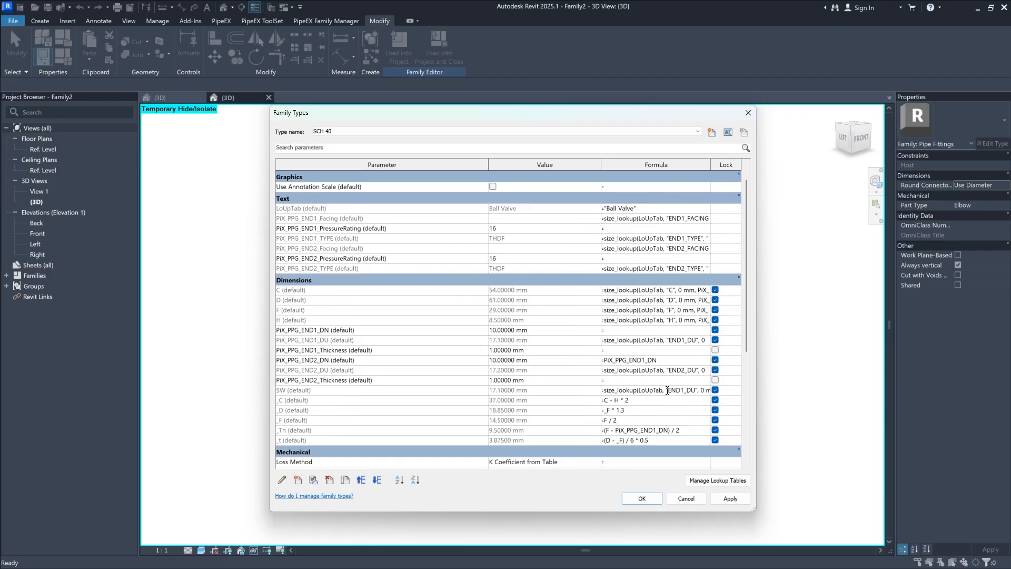
pyautogui.moveTo(667, 390); pyautogui.dragTo(695, 390)
pyautogui.write('SW')
pyautogui.scroll(-6, 729, 497)
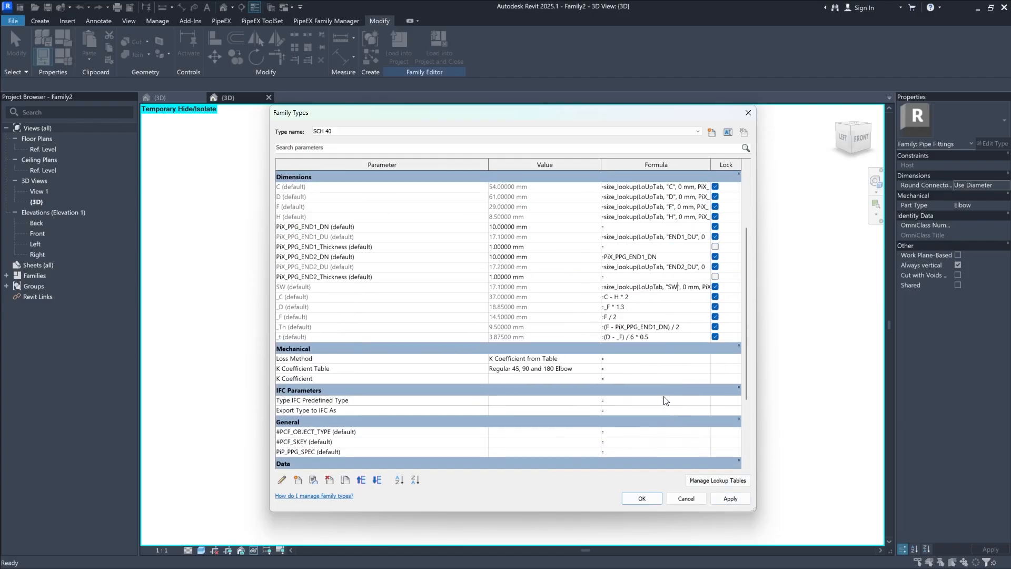
pyautogui.scroll(5, 665, 314)
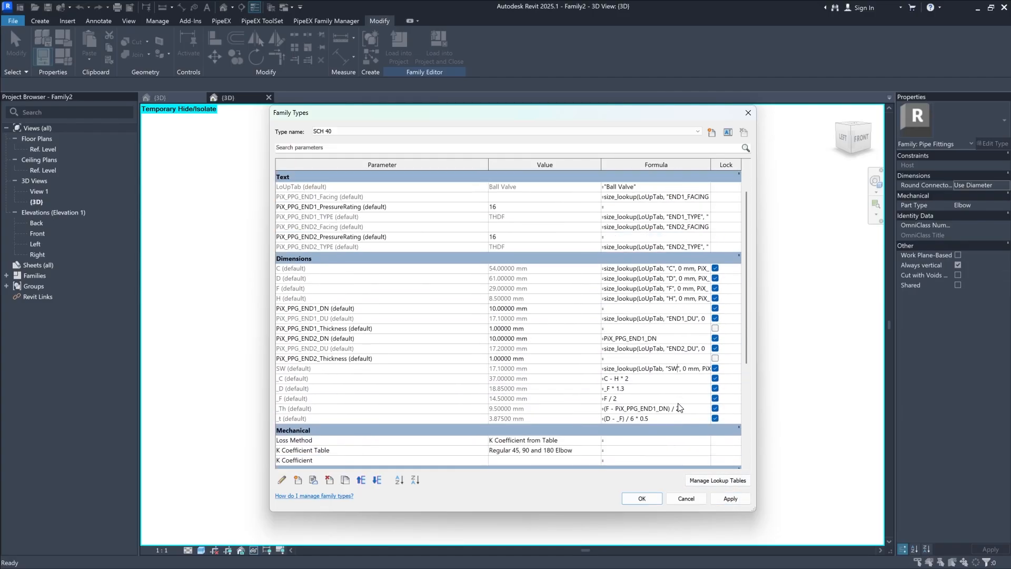
pyautogui.click(730, 498)
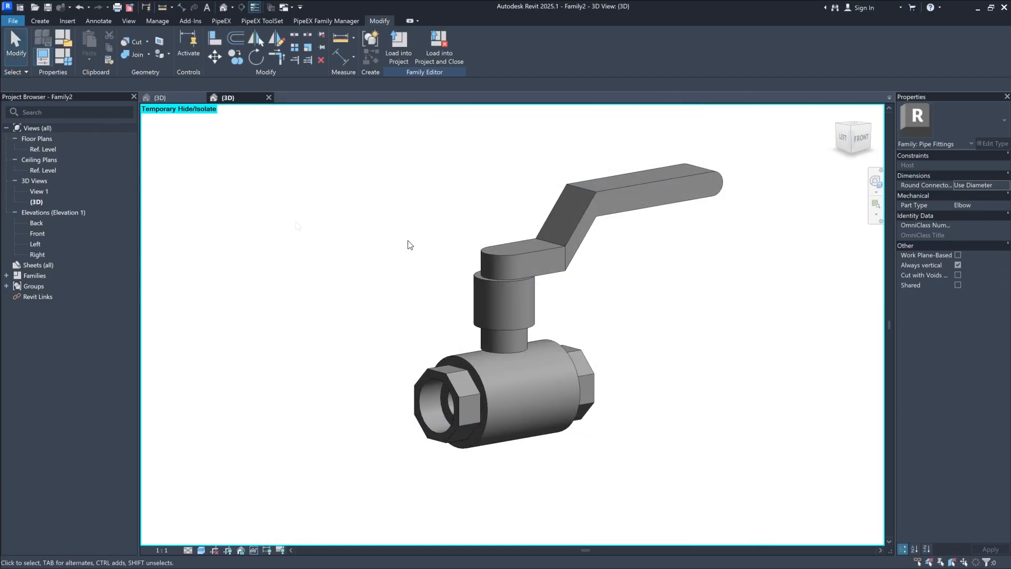
pyautogui.click(639, 499)
# Step: Give #PCF_OBJECT_TYPE, #PCF_SKEY and PiP_PPG_SPEC size_lookup formulas that read the PCF-OBJTYPE, PCF-SKEY and PIPESPEC columns from LoUpTab
pyautogui.click(67, 57)
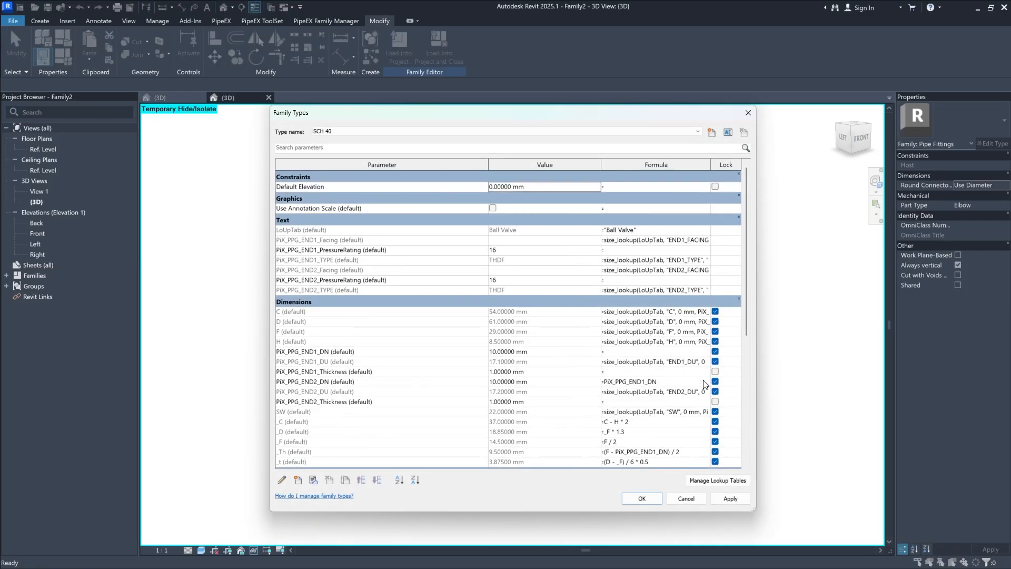
pyautogui.scroll(-8, 627, 331)
pyautogui.scroll(-2, 625, 275)
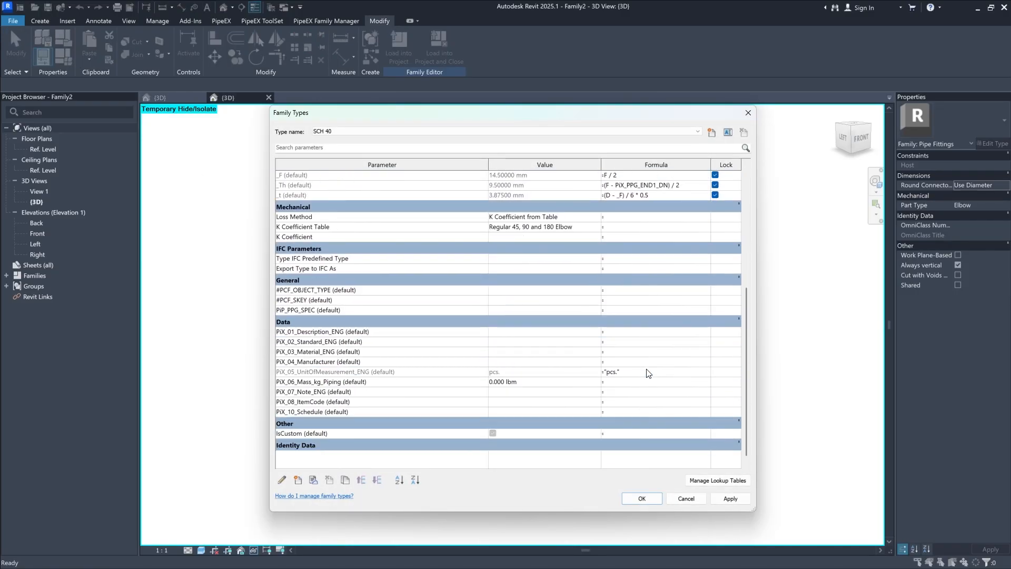
pyautogui.click(622, 286)
pyautogui.hotkey('ctrl', 'v')
pyautogui.click(629, 300)
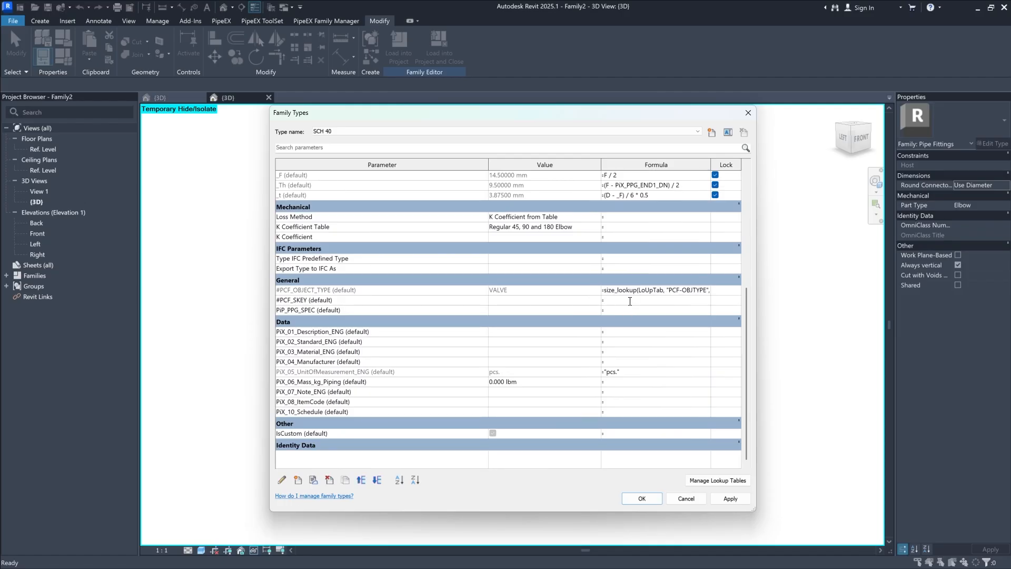
pyautogui.hotkey('ctrl', 'v')
pyautogui.click(647, 310)
pyautogui.hotkey('ctrl', 'v')
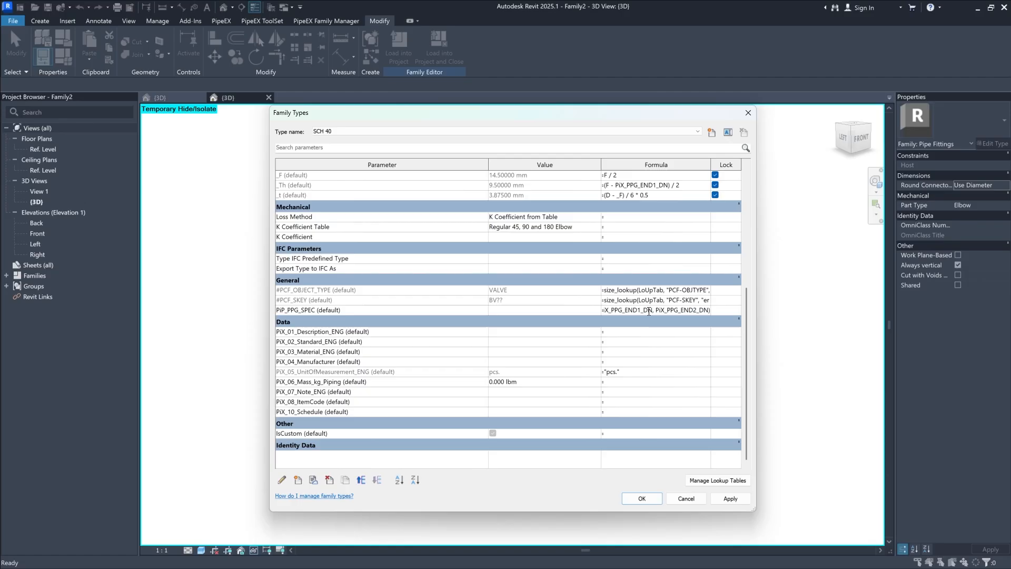
# Step: Give PiX_01_Description_ENG a size_lookup formula reading NAME_LNG1, and copy it to PiX_02_Standard_ENG with the column STANDARD_LNG1
pyautogui.click(660, 332)
pyautogui.hotkey('ctrl', 'v')
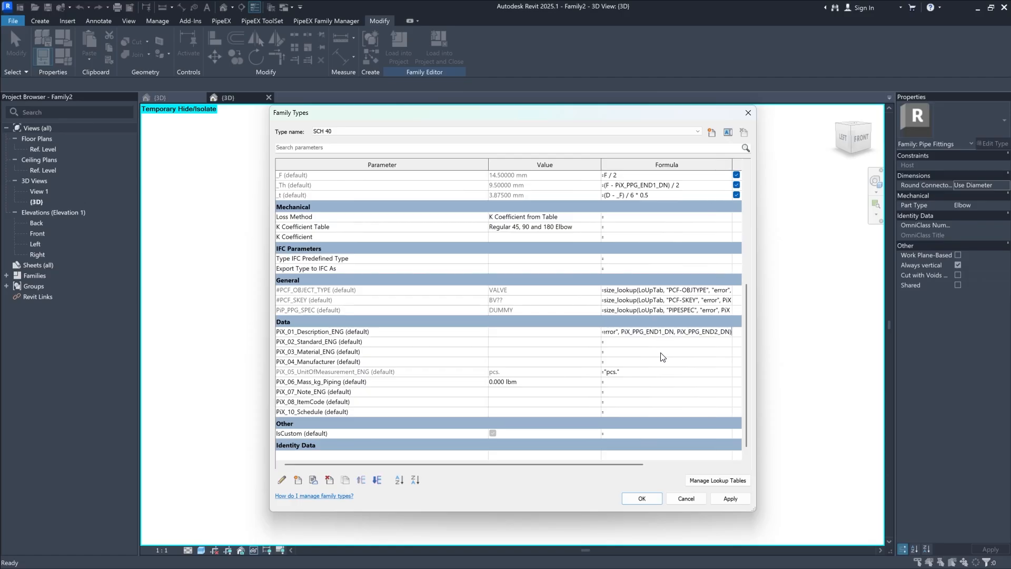
pyautogui.click(624, 341)
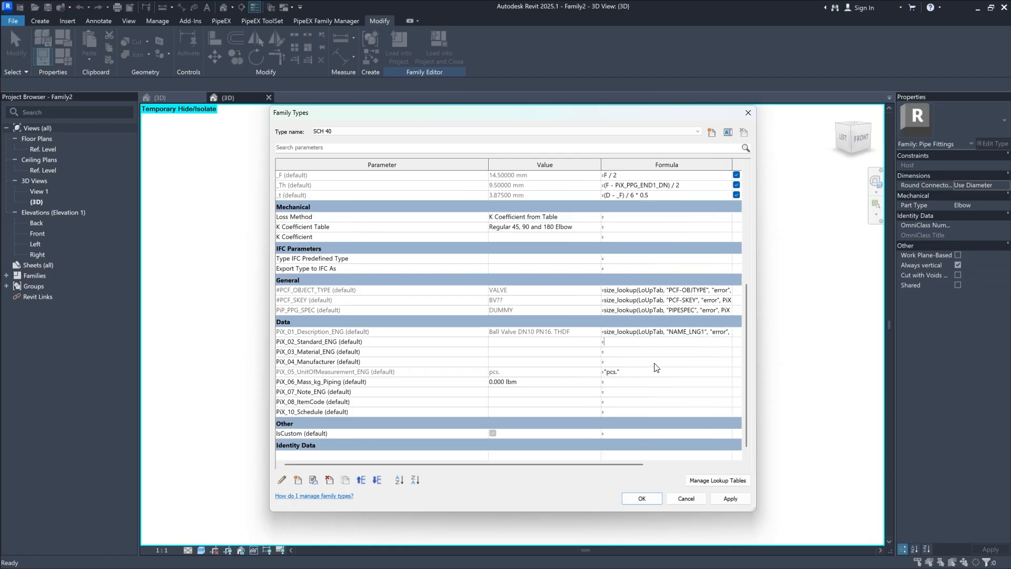
pyautogui.hotkey('ctrl', 'v')
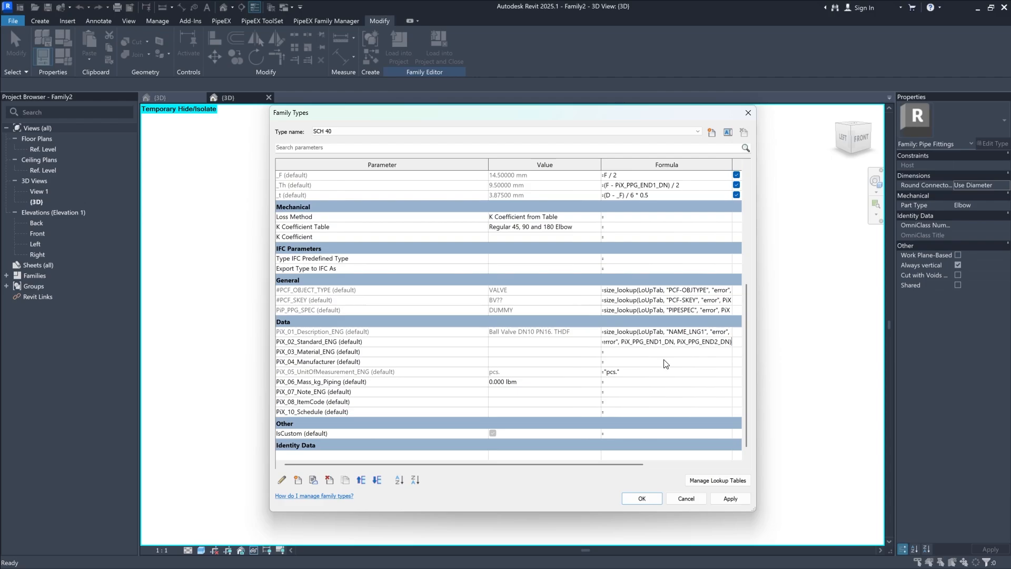
pyautogui.click(649, 352)
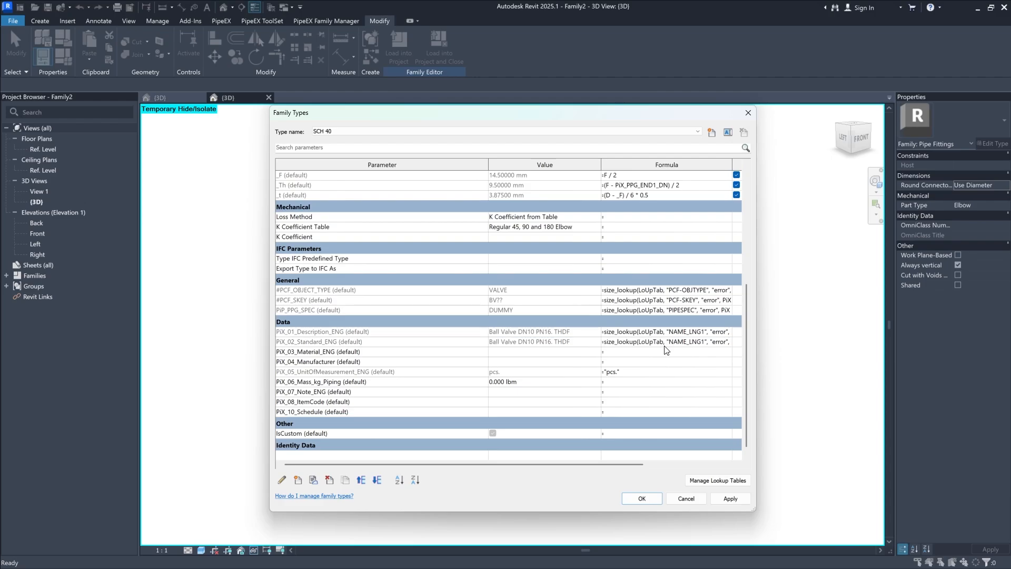
pyautogui.click(669, 342)
pyautogui.moveTo(686, 342); pyautogui.dragTo(669, 342)
pyautogui.write('STANDARD')
# Step: Copy the description lookup formula to PiX_03_Material_ENG, change its column to MATERIAL_LNG1, and accept the family type changes
pyautogui.click(646, 351)
pyautogui.hotkey('ctrl', 'v')
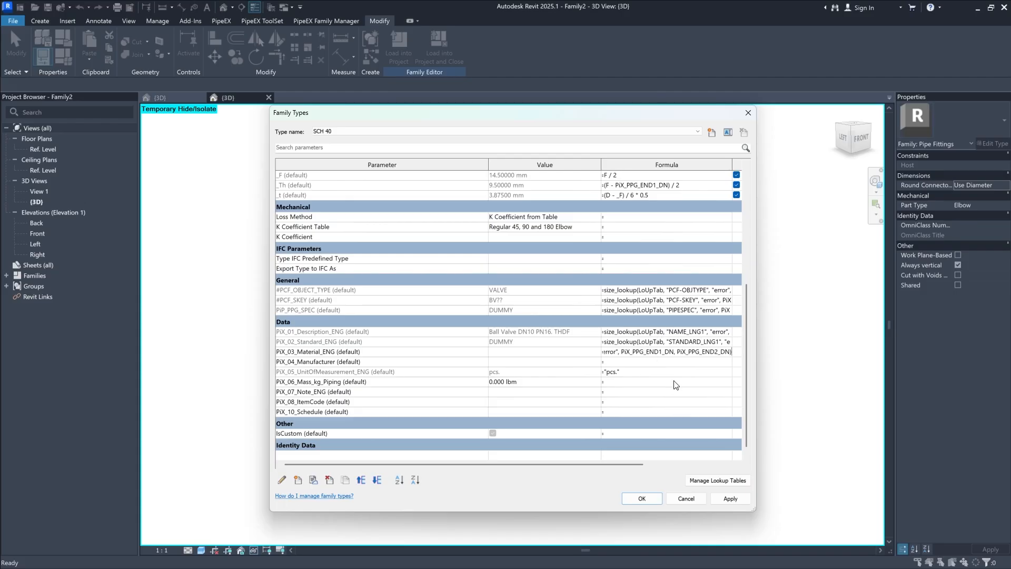
pyautogui.click(666, 362)
pyautogui.click(662, 354)
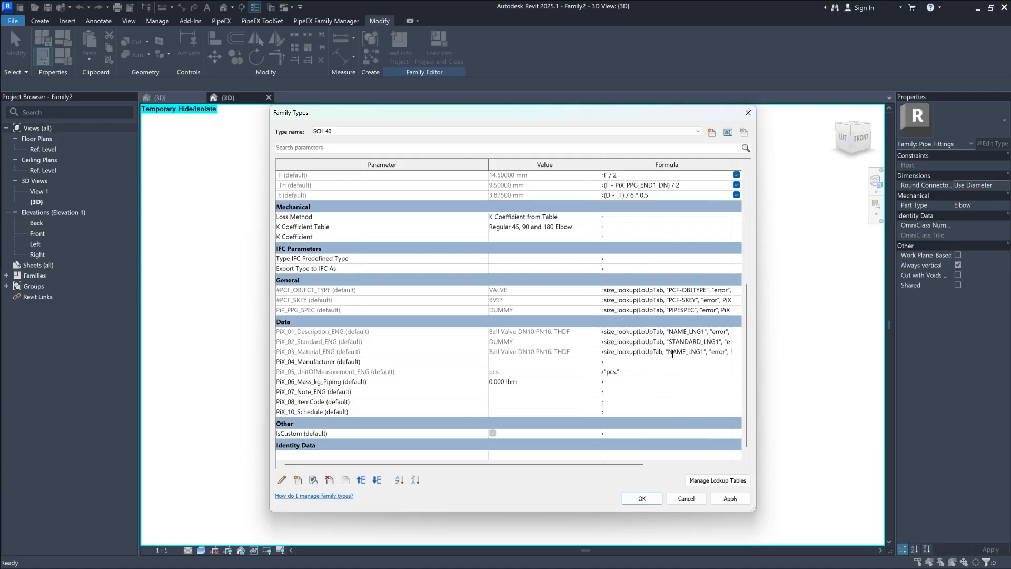
pyautogui.moveTo(670, 352); pyautogui.dragTo(683, 353)
pyautogui.write('MATERIAL')
pyautogui.click(694, 363)
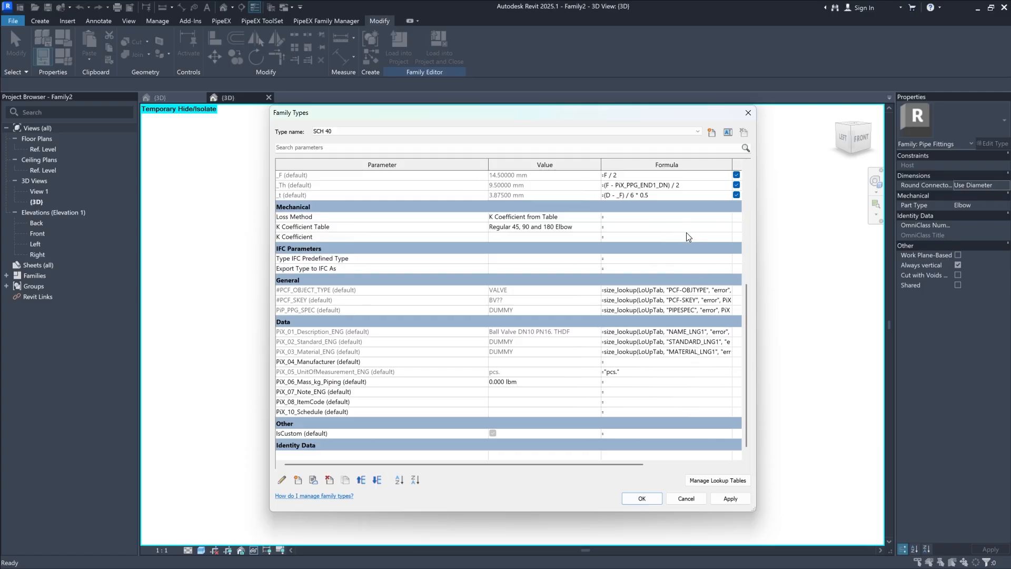
pyautogui.scroll(-1, 680, 349)
pyautogui.scroll(2, 681, 351)
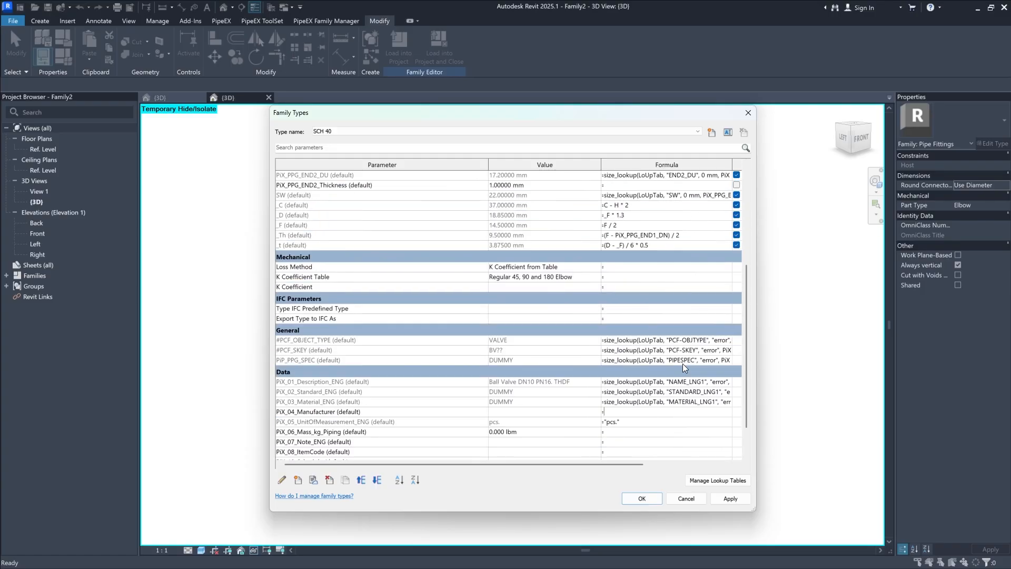
pyautogui.scroll(6, 682, 377)
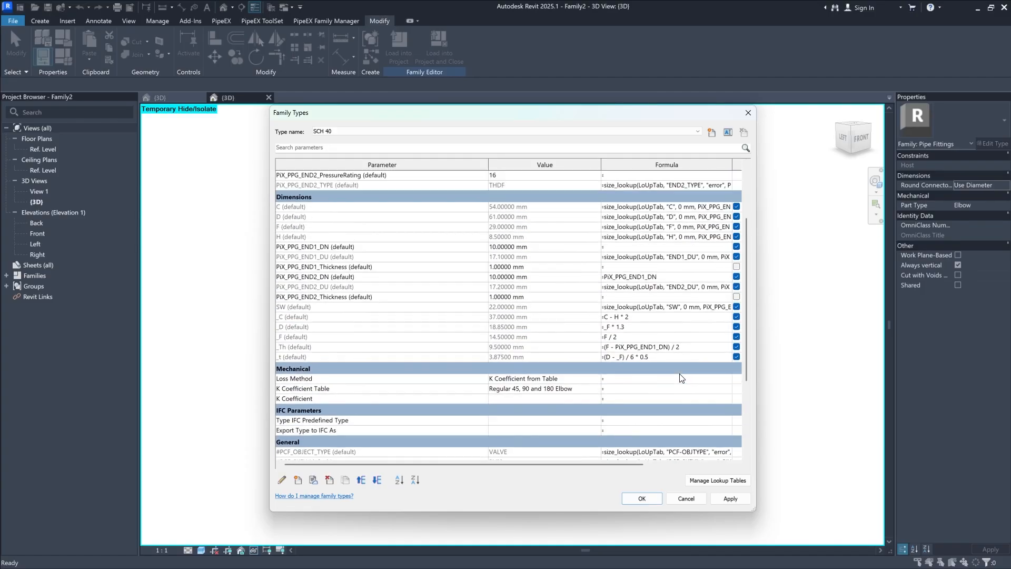
pyautogui.scroll(1, 681, 377)
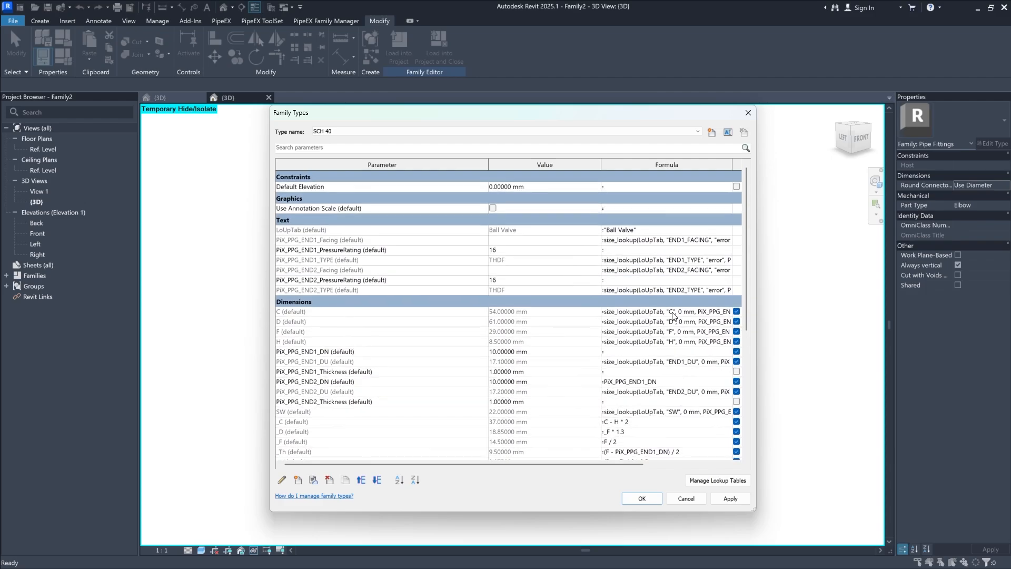
pyautogui.click(642, 498)
pyautogui.moveTo(616, 344); pyautogui.dragTo(593, 348, button='middle')
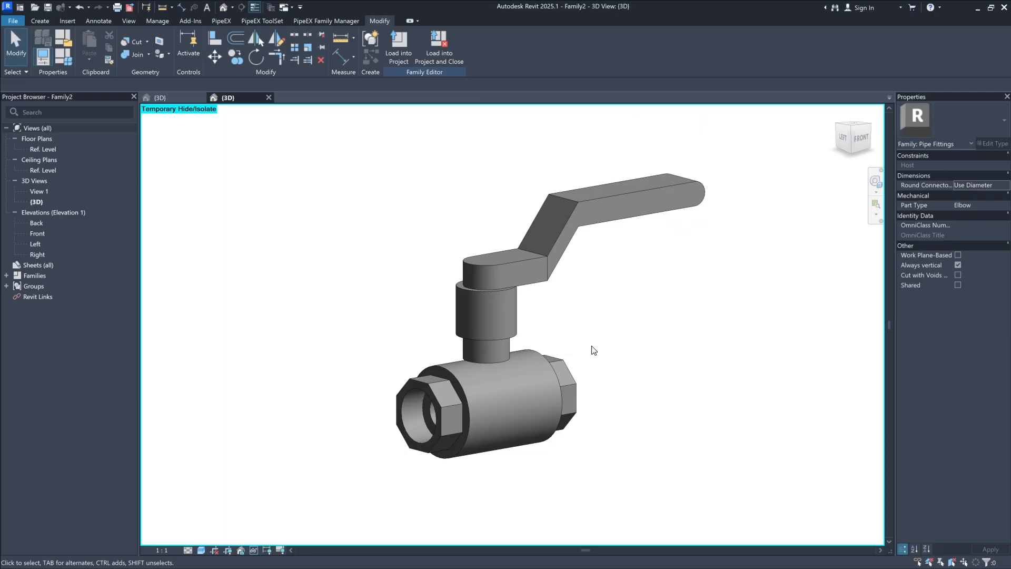
# Step: In the Ref. Level floor plan, start a Blend and sketch a circular base of about 3.74 mm radius centred on the valve stem
pyautogui.doubleClick(46, 149)
pyautogui.scroll(8, 516, 327)
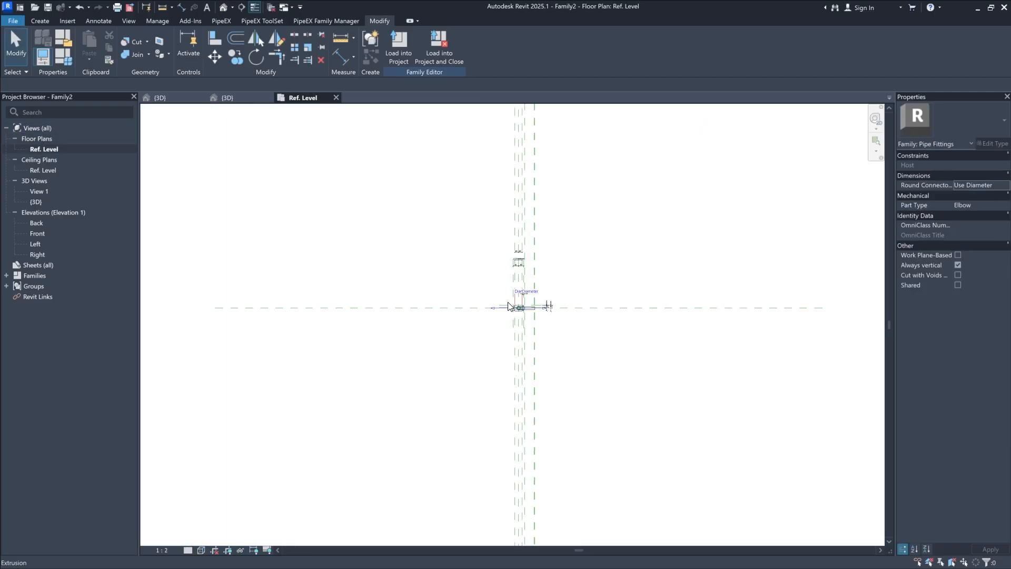
pyautogui.scroll(3, 529, 291)
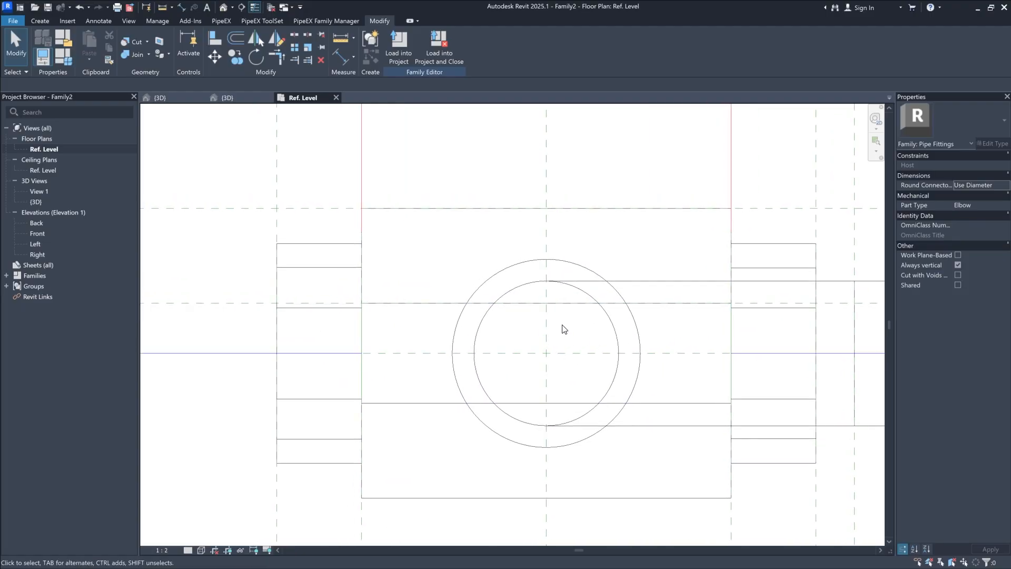
pyautogui.click(42, 19)
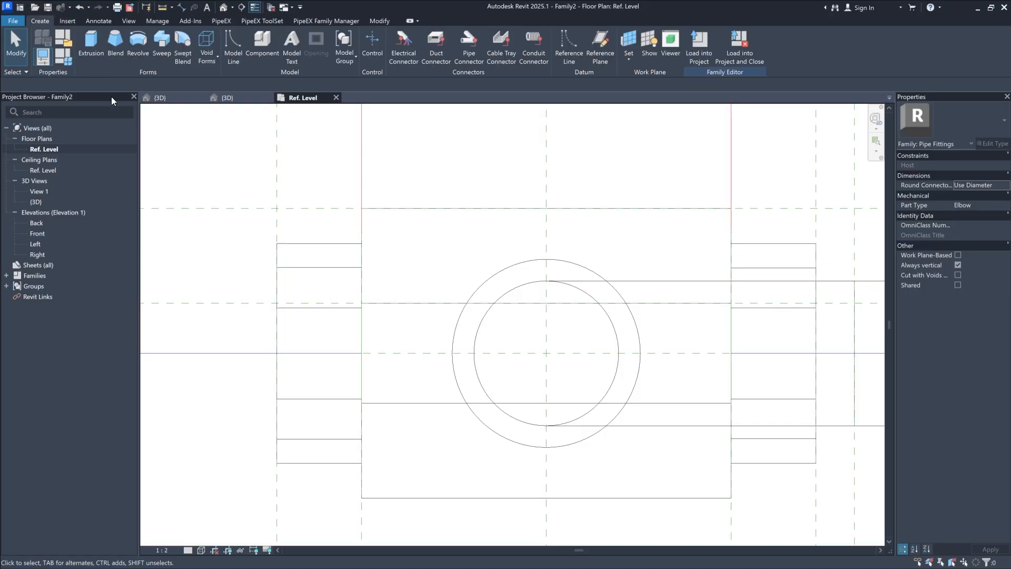
pyautogui.click(114, 55)
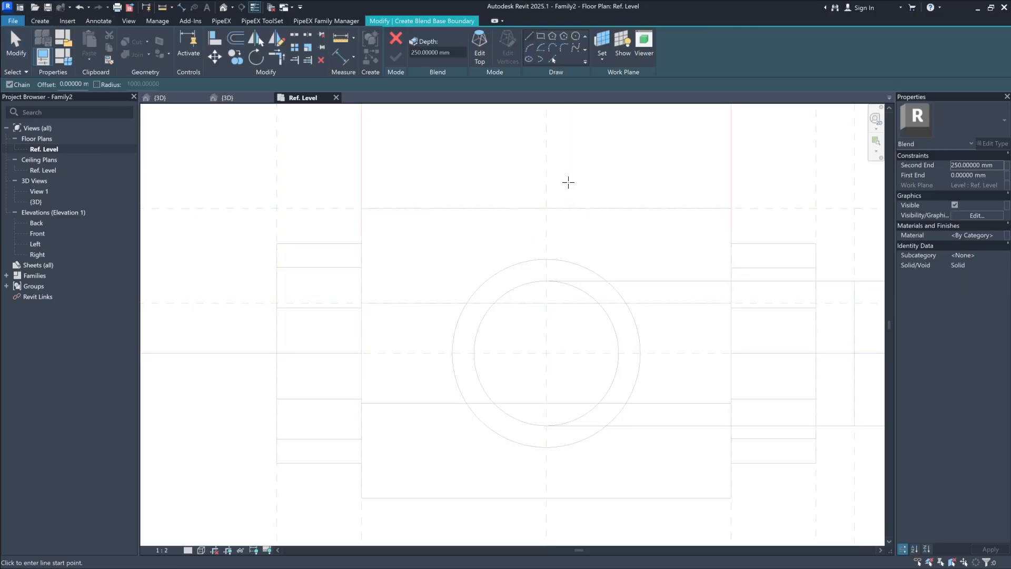
pyautogui.click(575, 36)
pyautogui.click(547, 354)
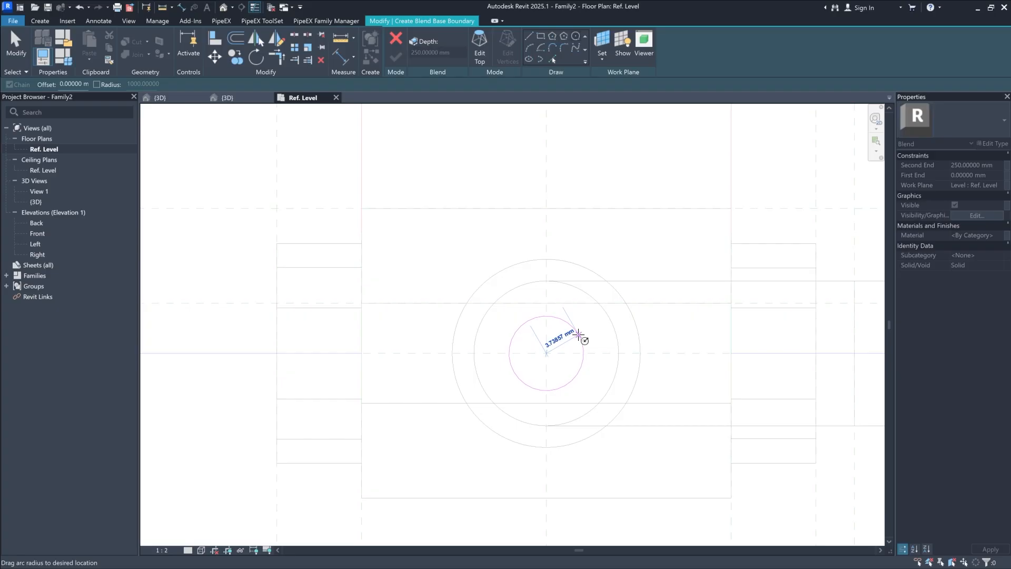
pyautogui.click(574, 327)
pyautogui.scroll(2, 566, 347)
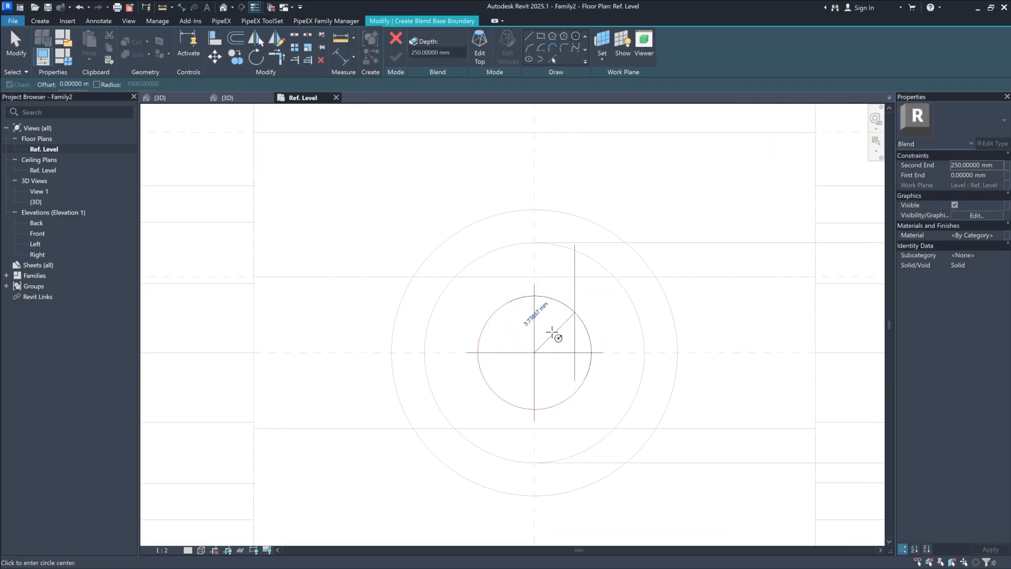
# Step: Make the base circle's radial dimension permanent in the Diameter dimension style, and set the view scale to 1:1
pyautogui.click(551, 332)
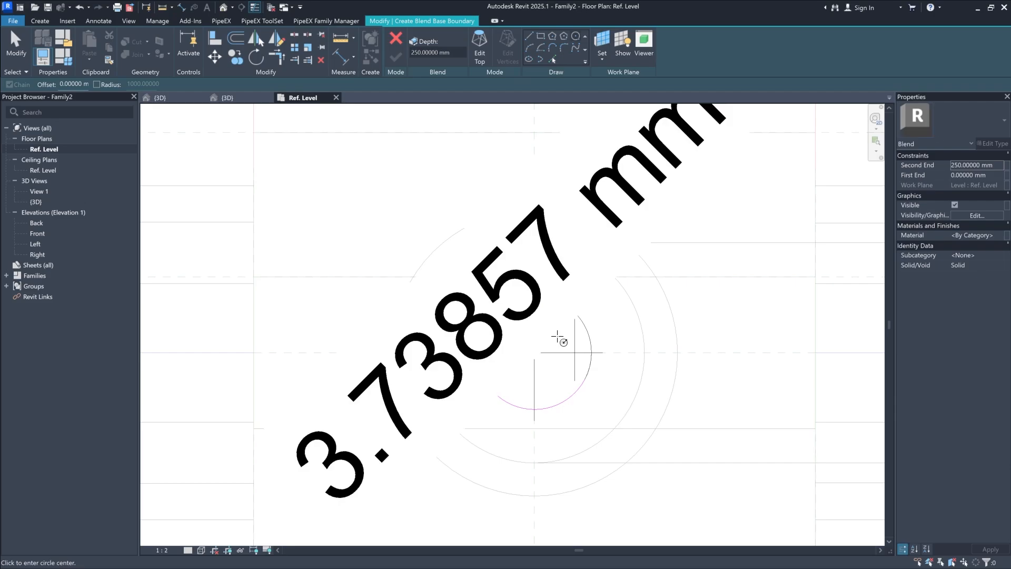
pyautogui.press('Escape')
pyautogui.click(554, 333)
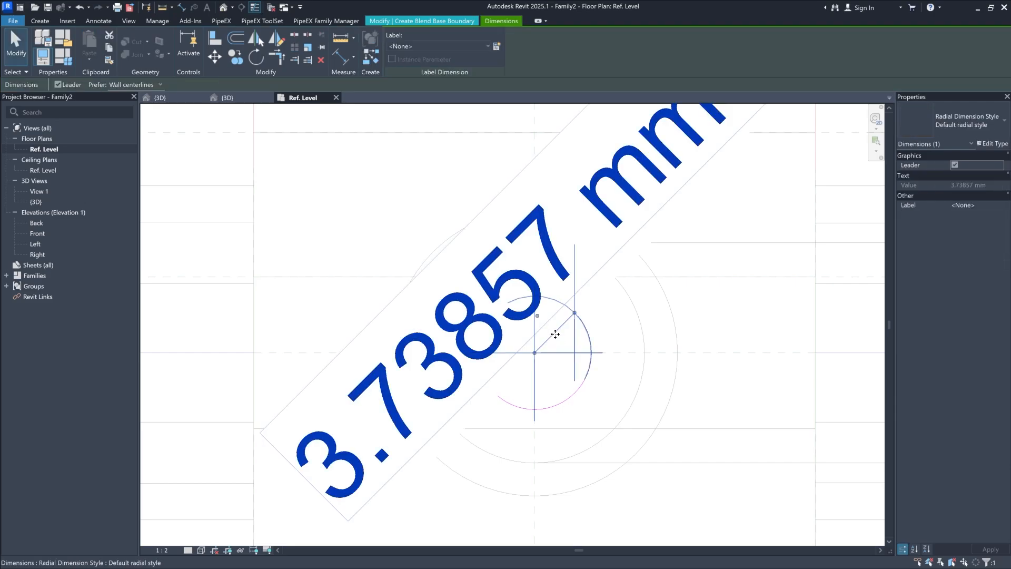
pyautogui.click(967, 122)
pyautogui.click(929, 174)
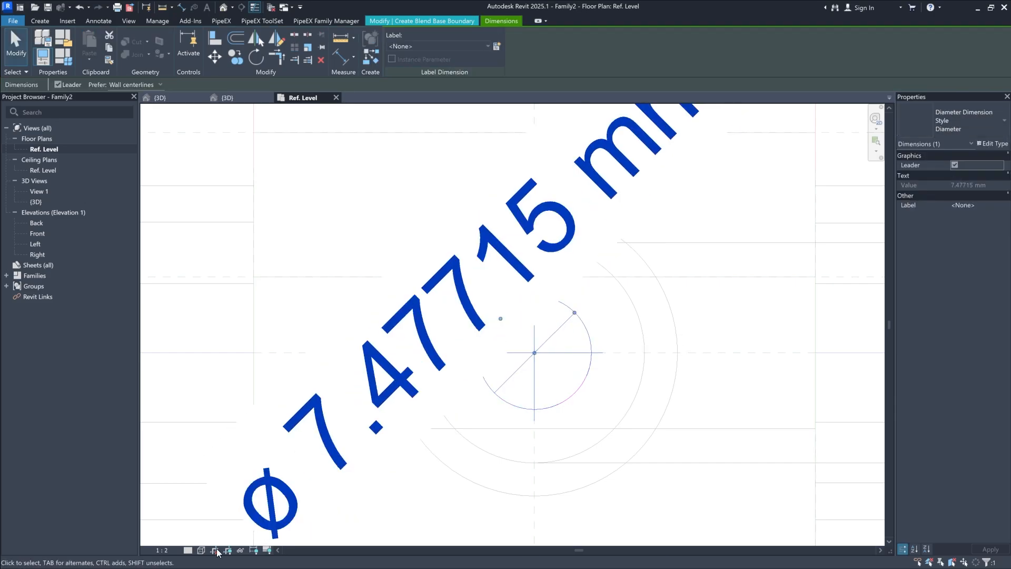
pyautogui.click(161, 550)
pyautogui.click(178, 400)
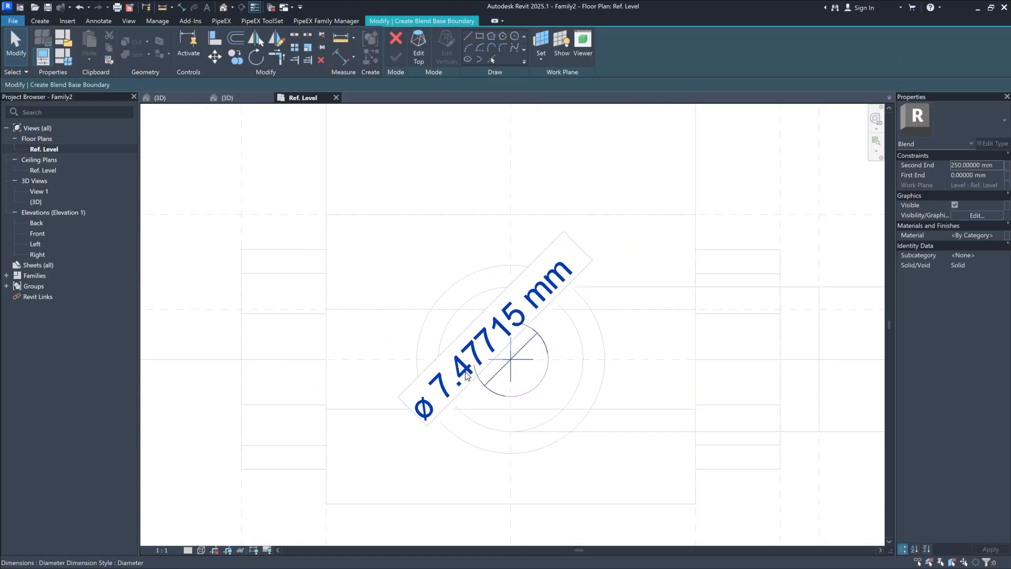
# Step: Label the base circle's diameter dimension with a new instance family parameter named _b
pyautogui.click(526, 345)
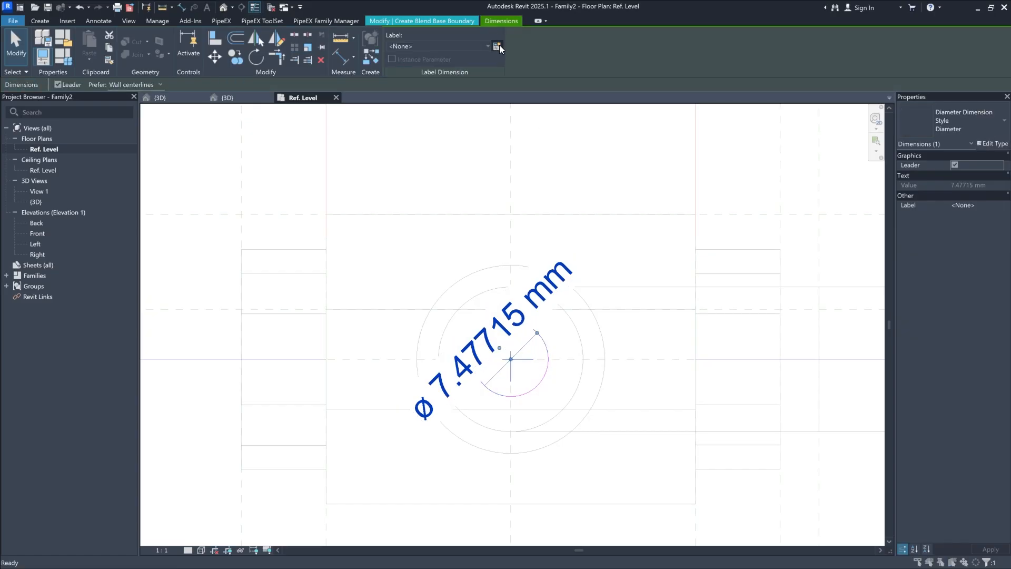
pyautogui.click(496, 46)
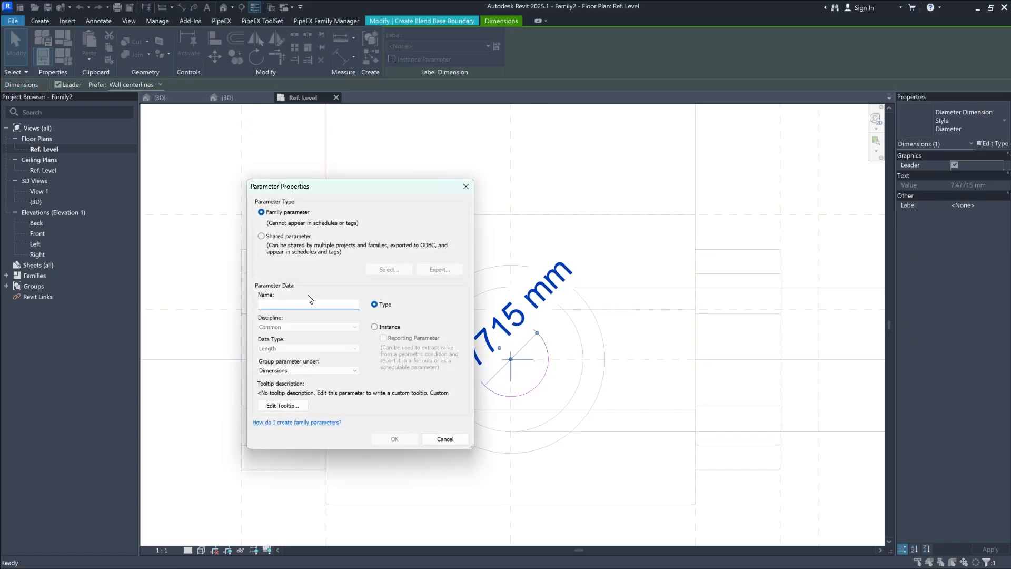
pyautogui.write('_b')
pyautogui.click(397, 327)
pyautogui.click(396, 438)
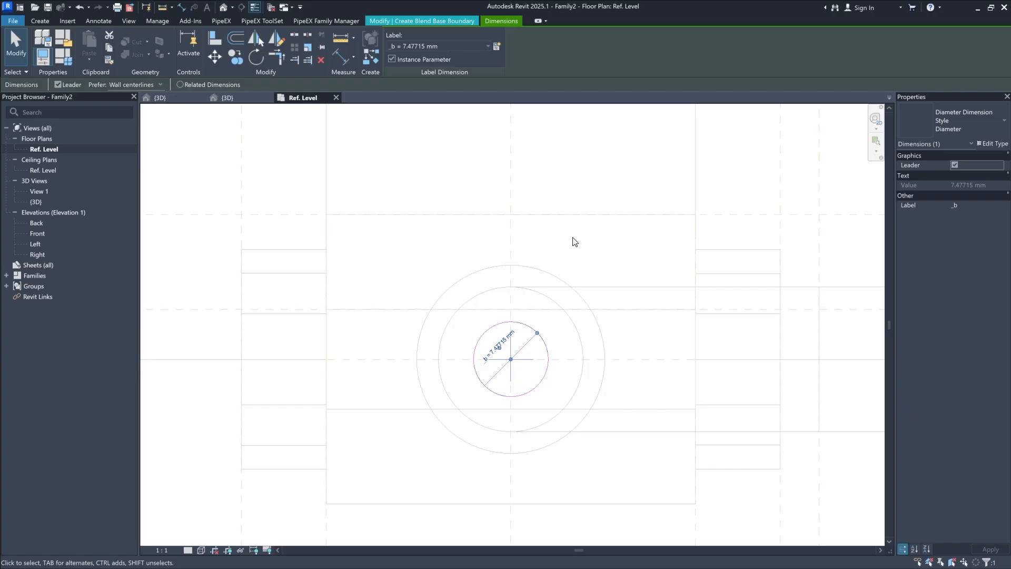
pyautogui.click(575, 242)
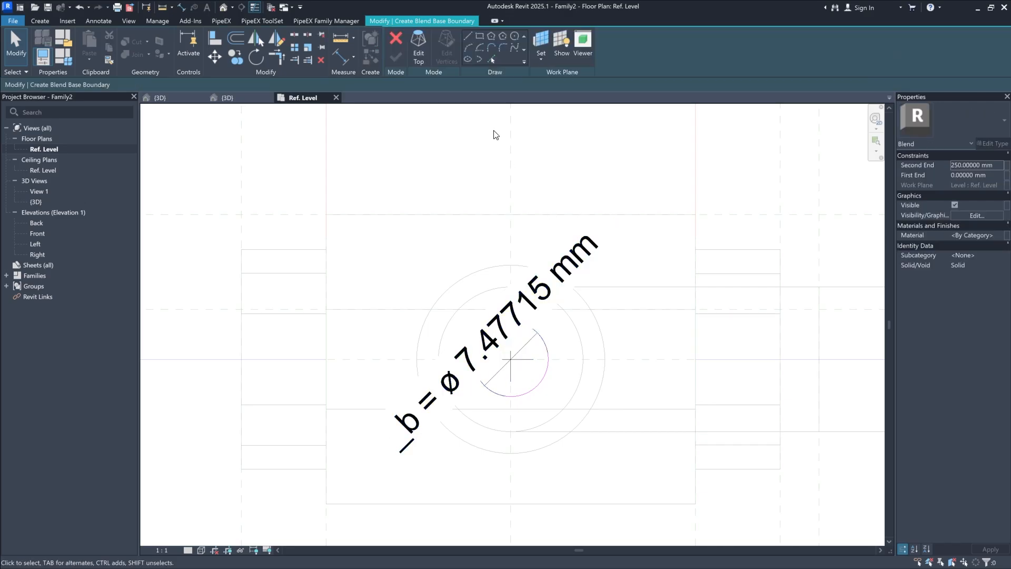
# Step: Switch to the blend's top boundary and sketch a concentric circle of about 2.03 mm radius on the stem centre
pyautogui.click(423, 46)
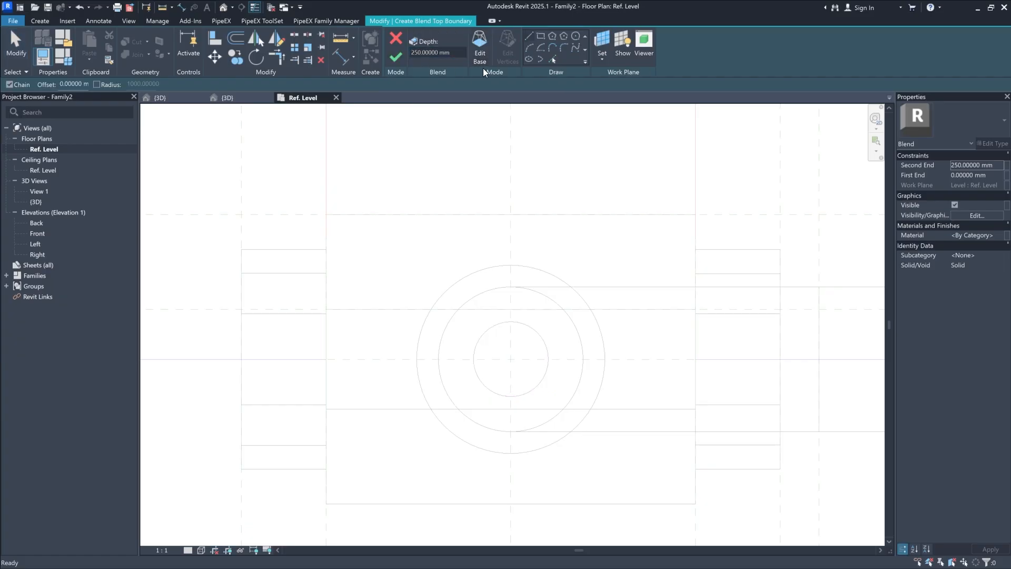
pyautogui.click(575, 35)
pyautogui.click(510, 359)
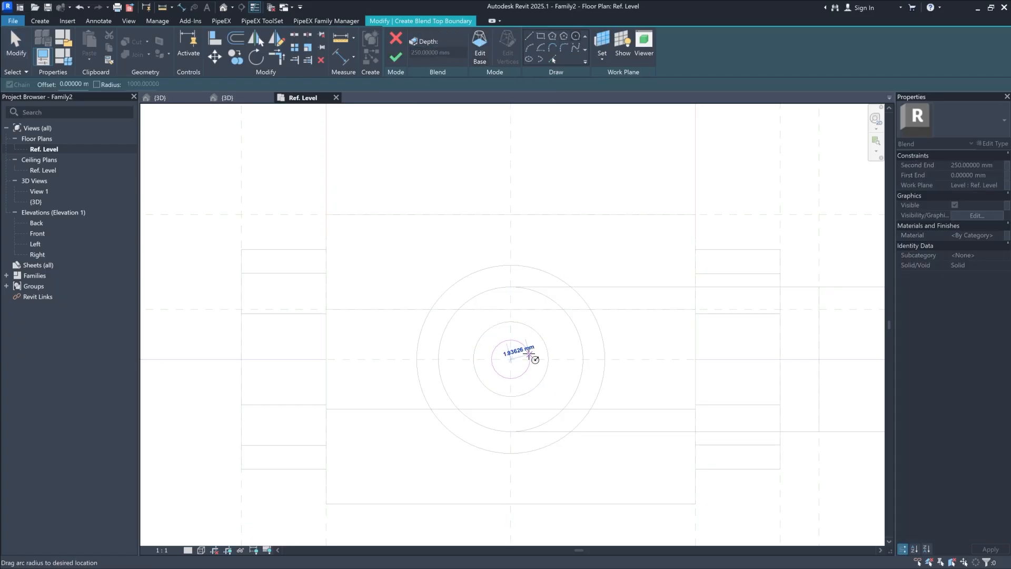
pyautogui.scroll(1, 529, 353)
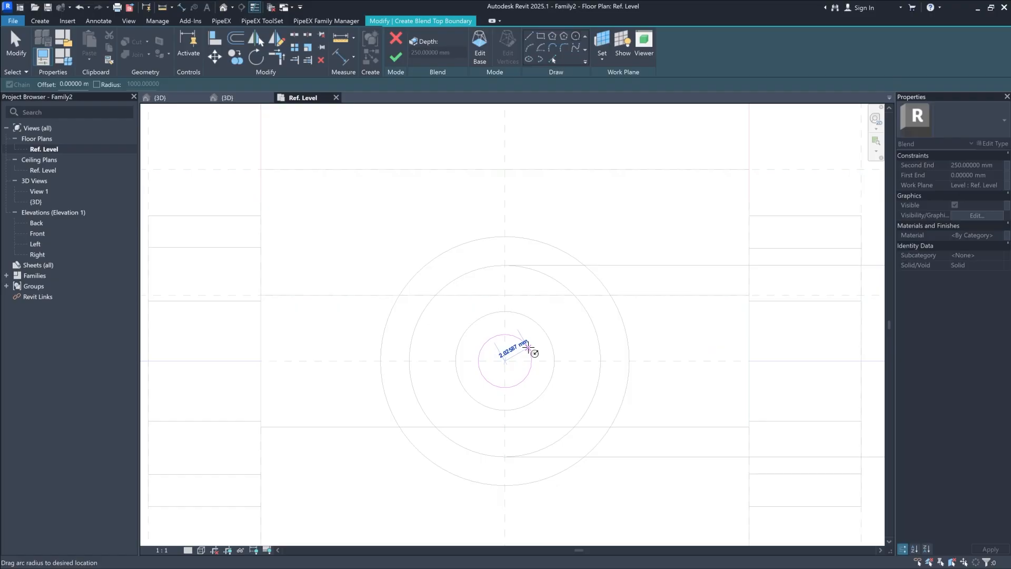
pyautogui.click(528, 348)
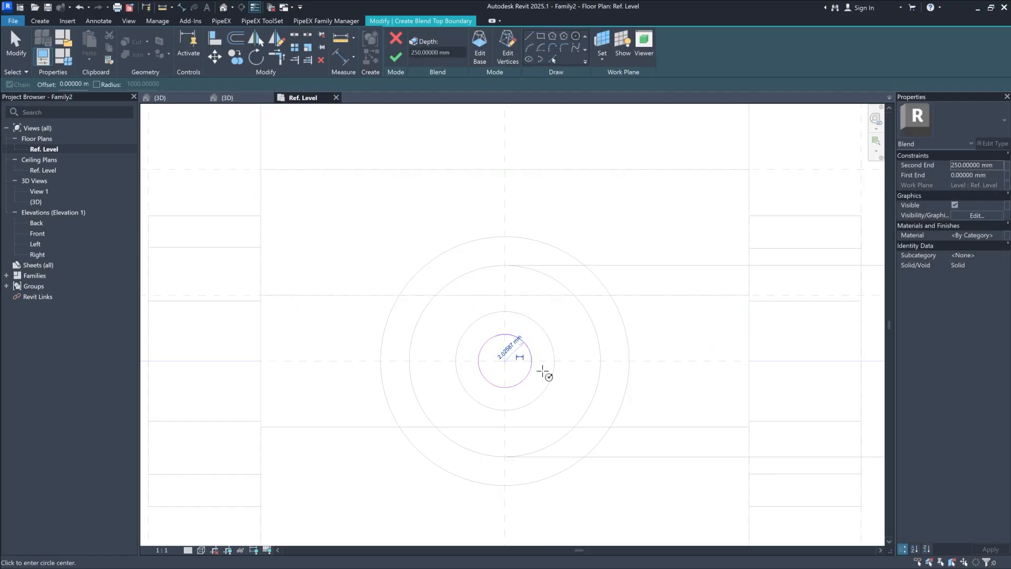
# Step: Make the top circle's radial dimension permanent and change it to the Diameter dimension style
pyautogui.click(526, 363)
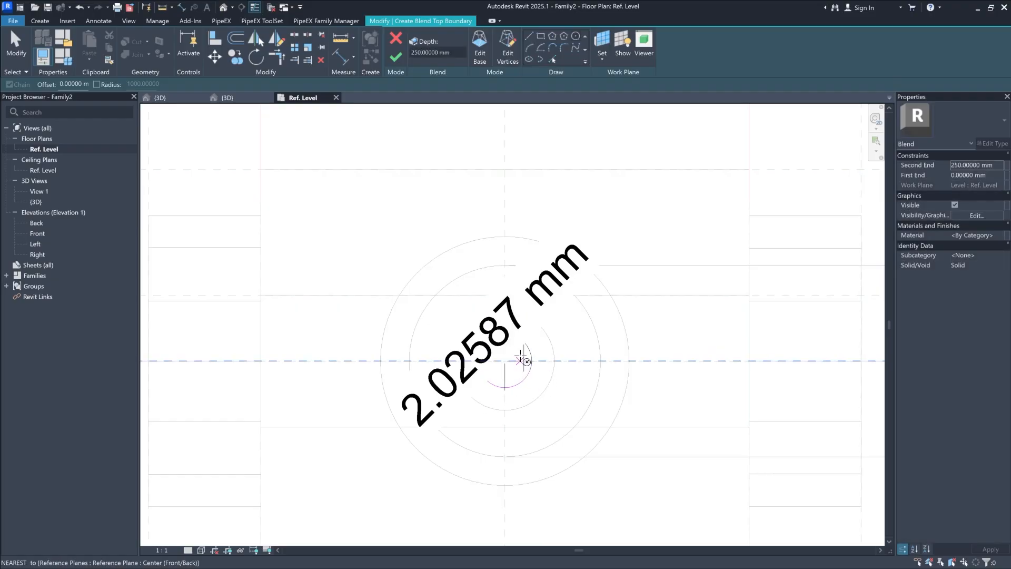
pyautogui.click(940, 125)
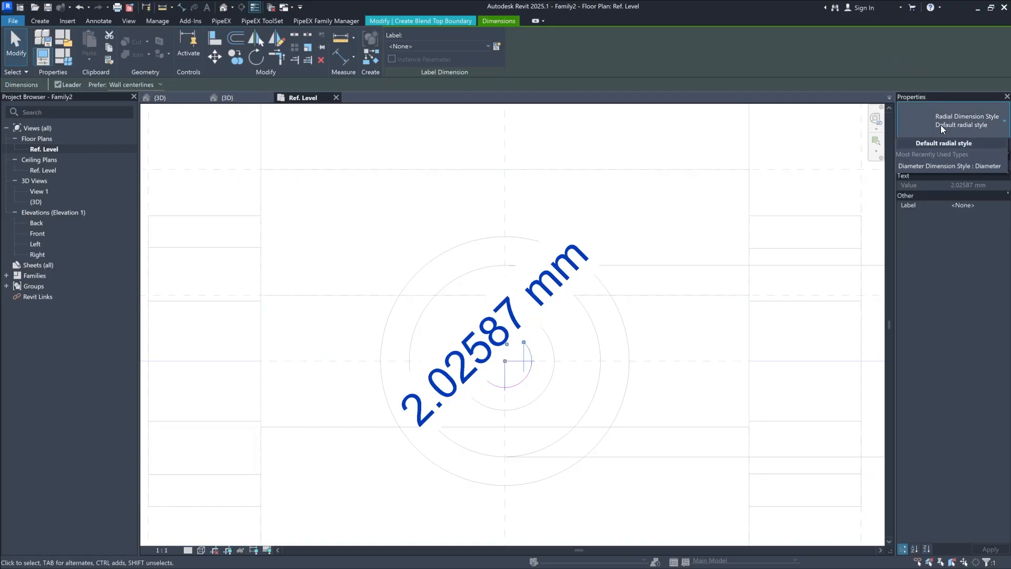
pyautogui.click(931, 169)
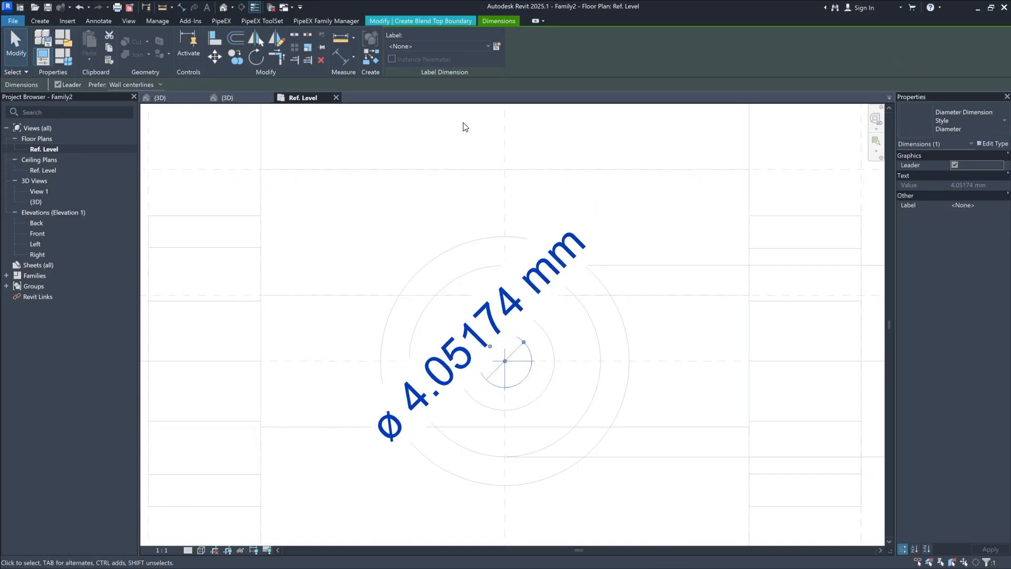
# Step: Label the top circle's diameter with a new instance family parameter named _k and finish the blend
pyautogui.click(496, 45)
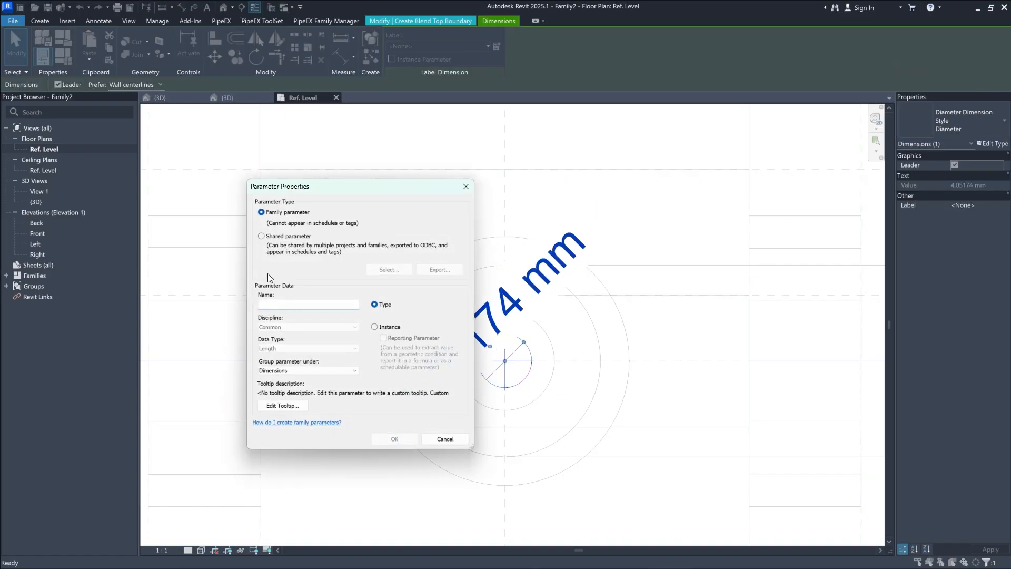
pyautogui.write('_k')
pyautogui.click(375, 326)
pyautogui.click(398, 437)
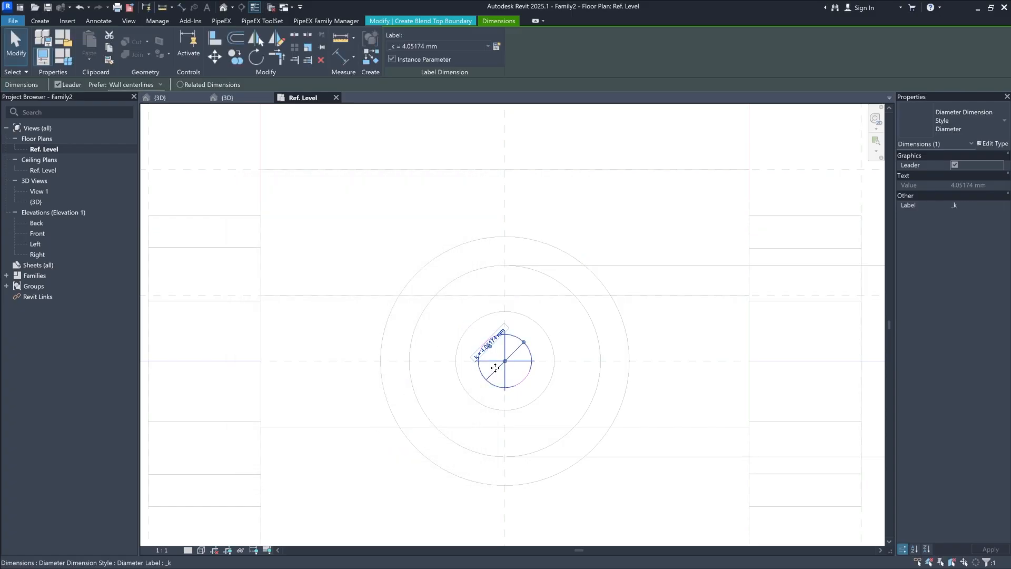
pyautogui.click(563, 337)
pyautogui.click(399, 56)
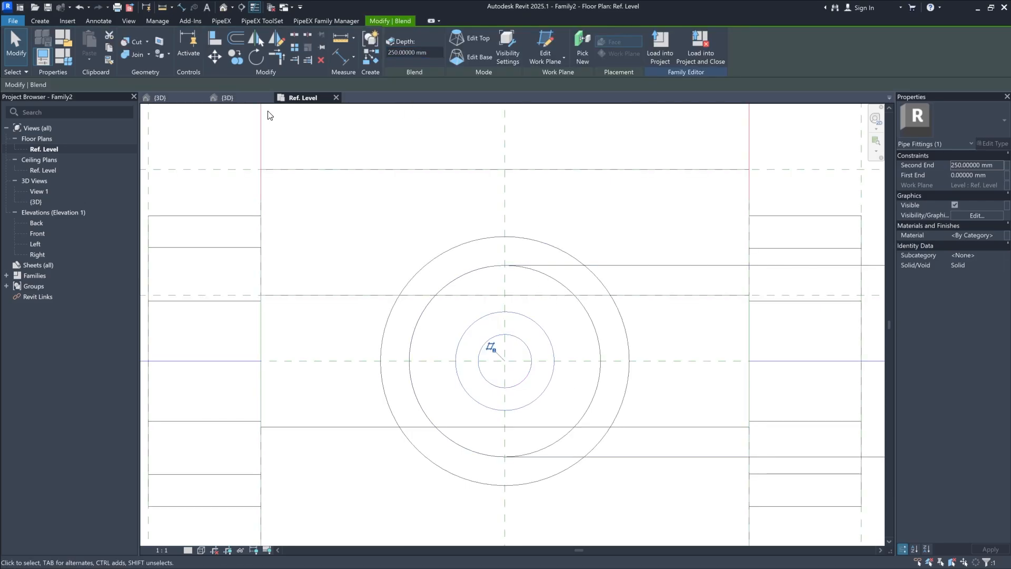
# Step: Open the Front elevation and set its view scale to 1:1
pyautogui.doubleClick(38, 234)
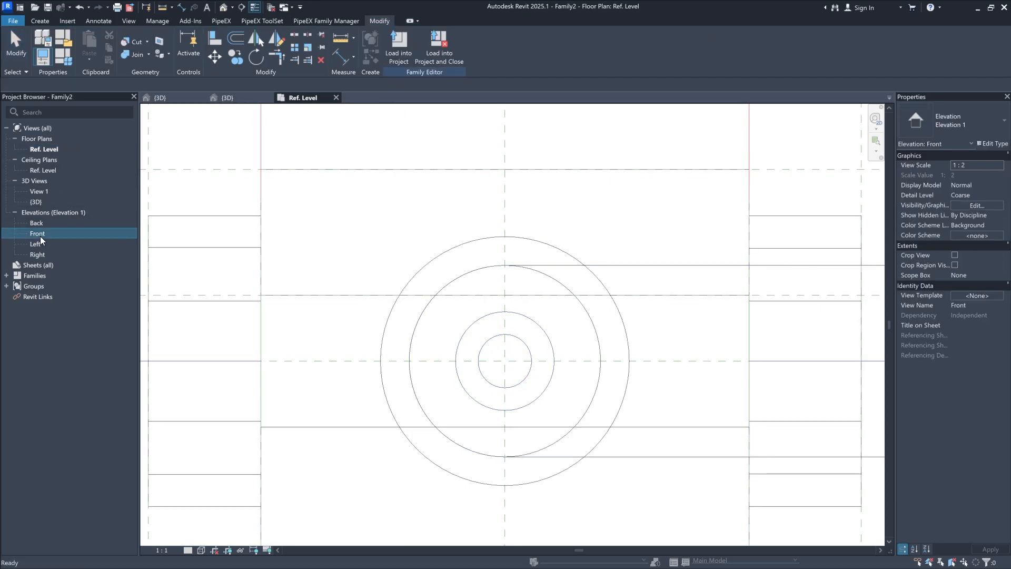
pyautogui.scroll(5, 520, 461)
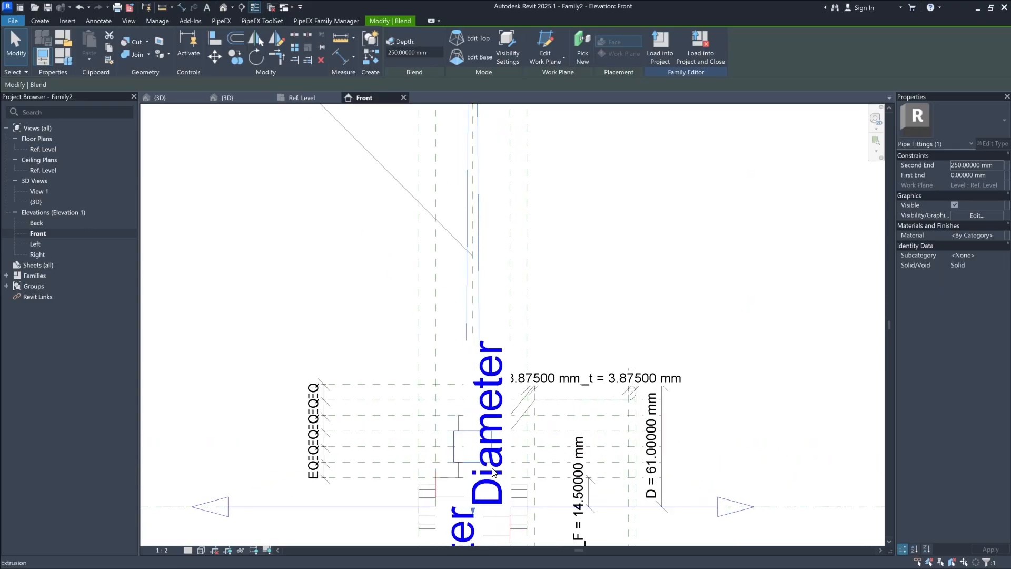
pyautogui.click(148, 548)
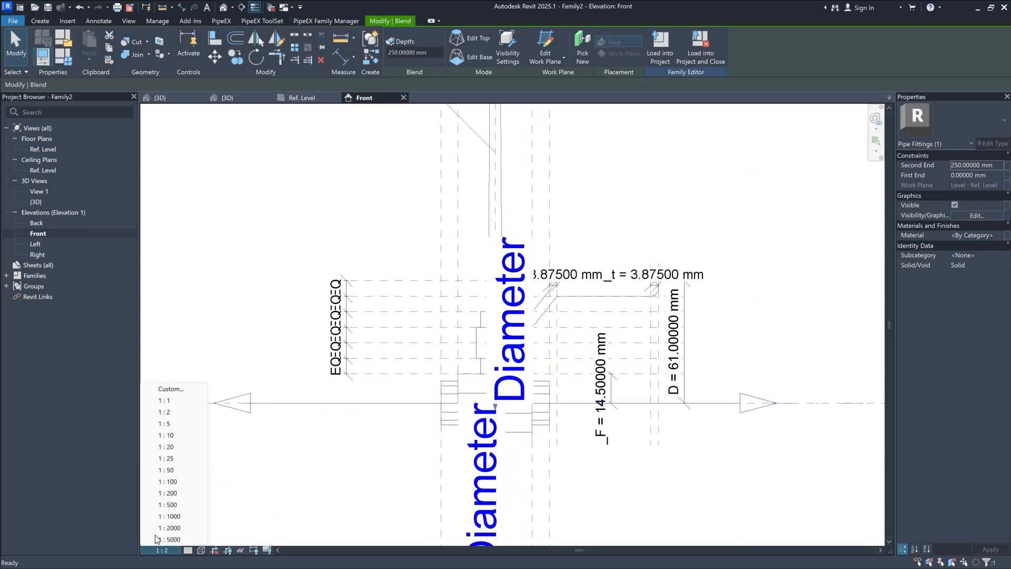
pyautogui.click(174, 402)
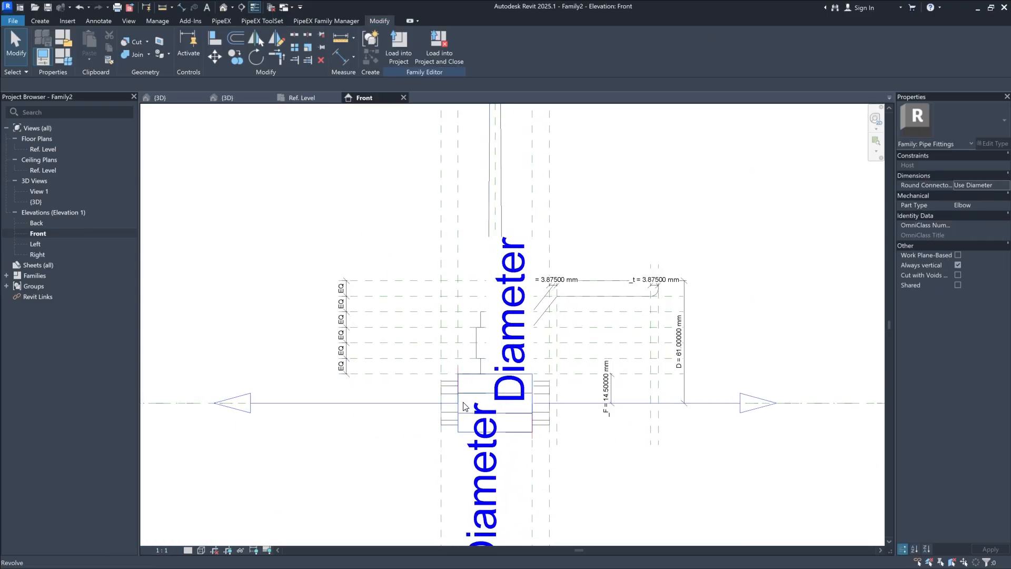
# Step: Temporarily hide the two pipe connector elements at the valve ends in the Front elevation
pyautogui.click(443, 410)
pyautogui.keyDown('ctrl'); pyautogui.click(561, 403); pyautogui.keyUp('ctrl')
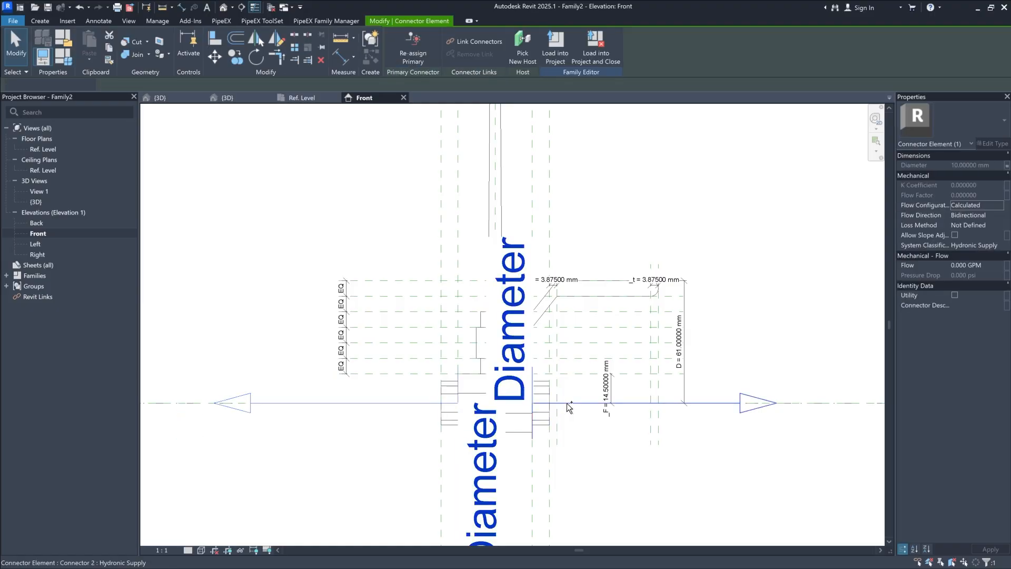
pyautogui.click(243, 550)
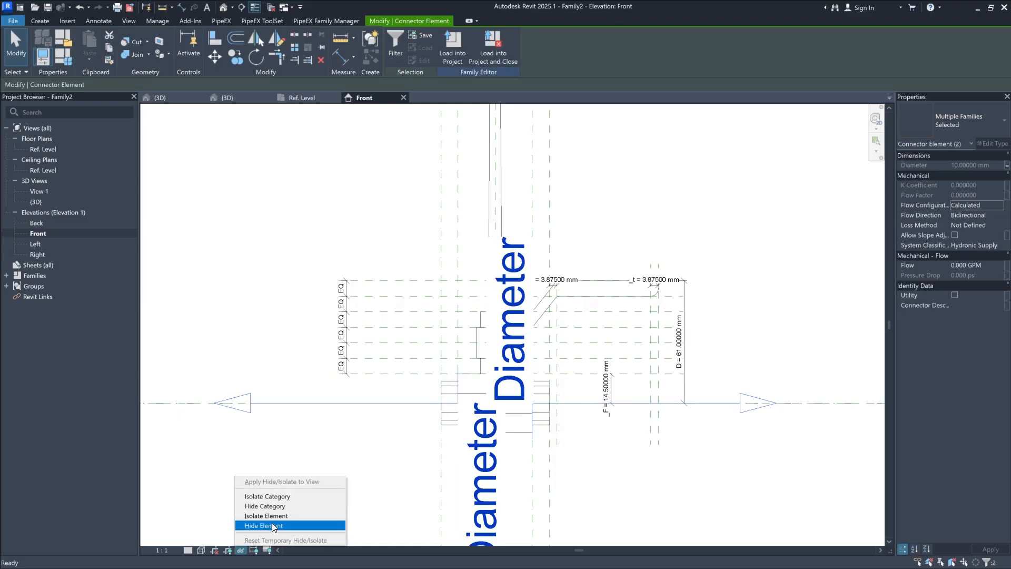
pyautogui.click(274, 524)
pyautogui.scroll(2, 521, 386)
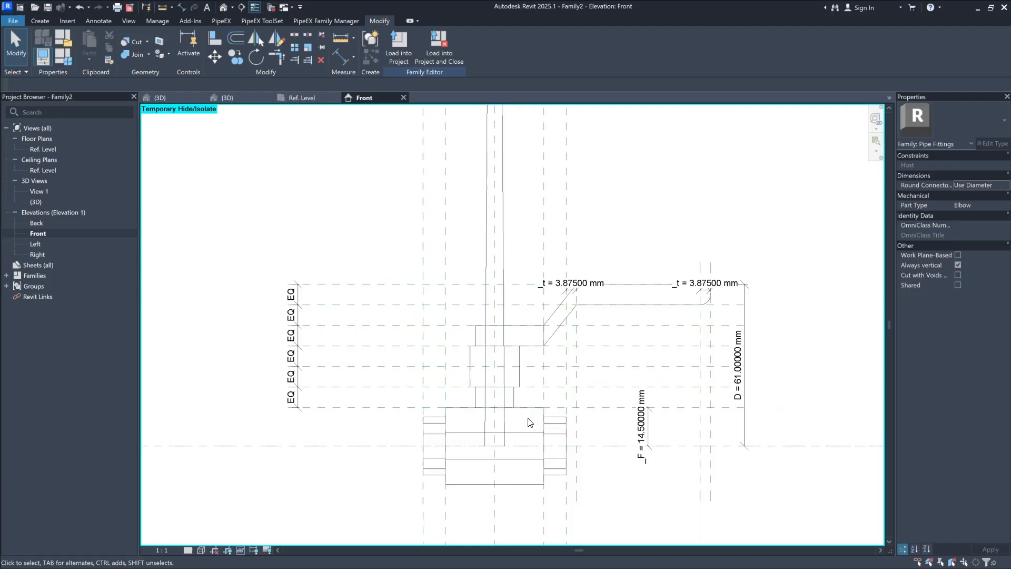
# Step: Raise the base of the stem blend above the pipe centreline, to a First End of about 8.37 mm
pyautogui.click(502, 402)
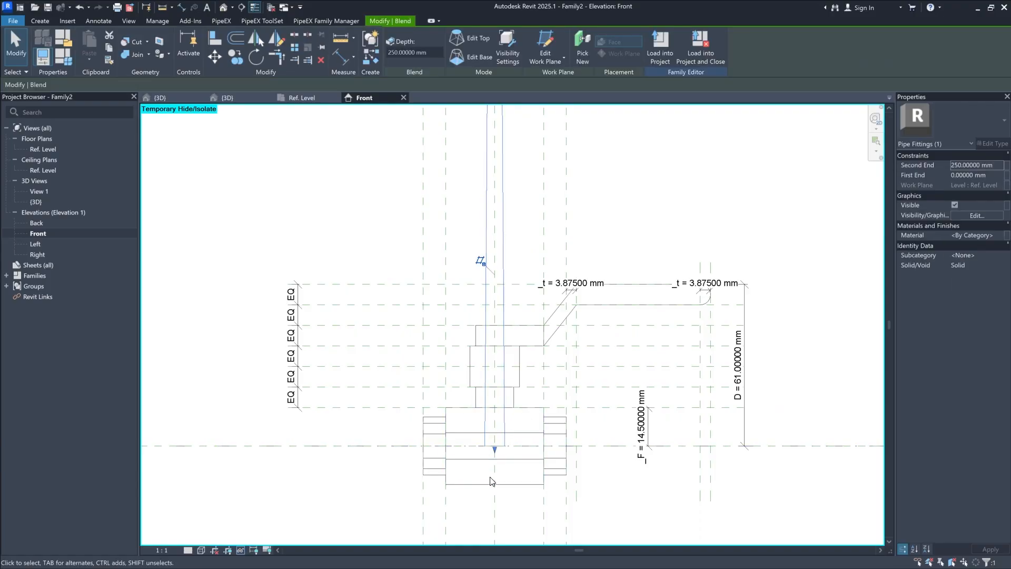
pyautogui.moveTo(494, 451); pyautogui.dragTo(495, 426)
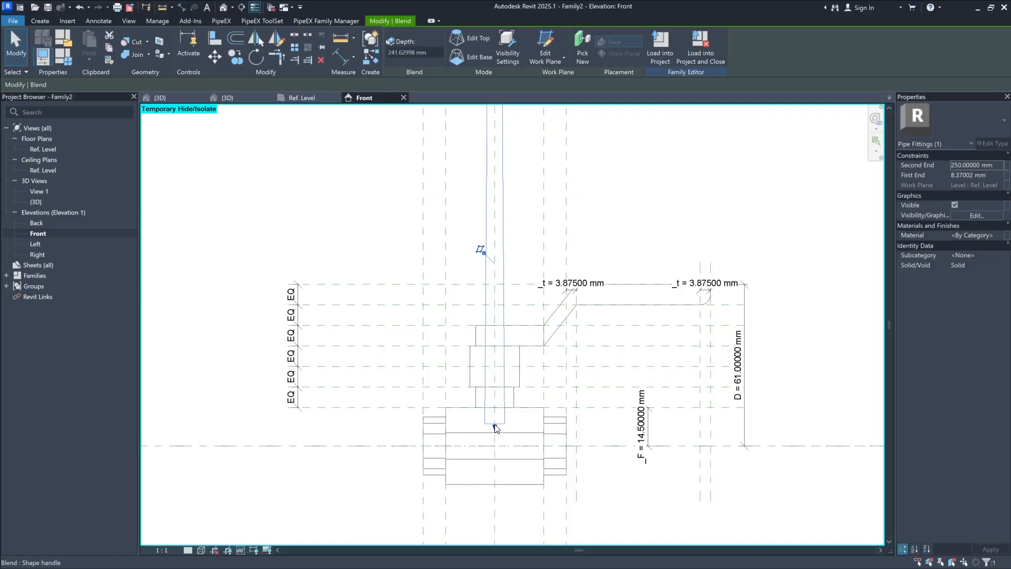
pyautogui.scroll(2, 495, 426)
pyautogui.click(347, 125)
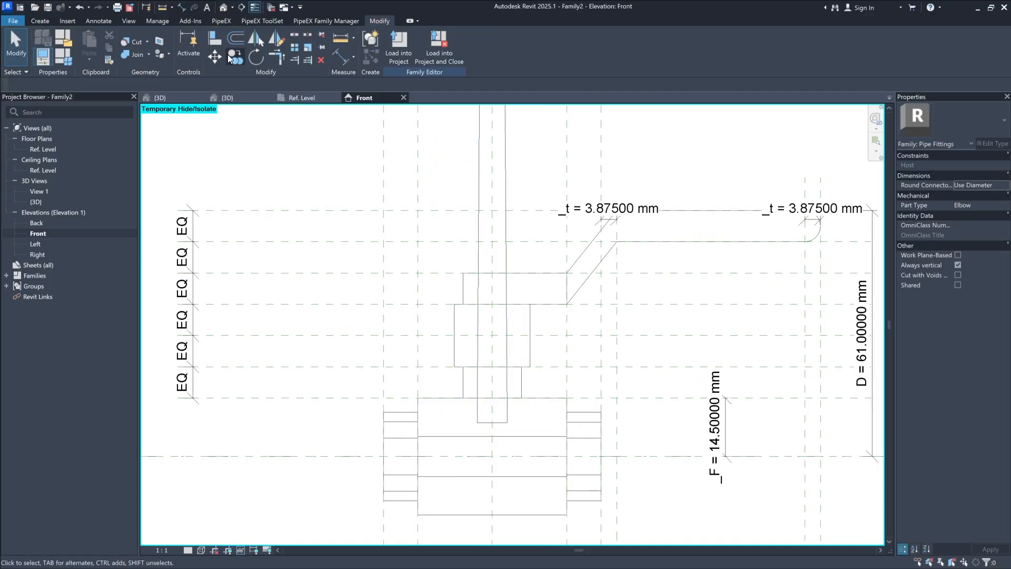
# Step: Try aligning the blend's base with the reference plane along the valve body's upper edge, and undo the alignment
pyautogui.click(211, 39)
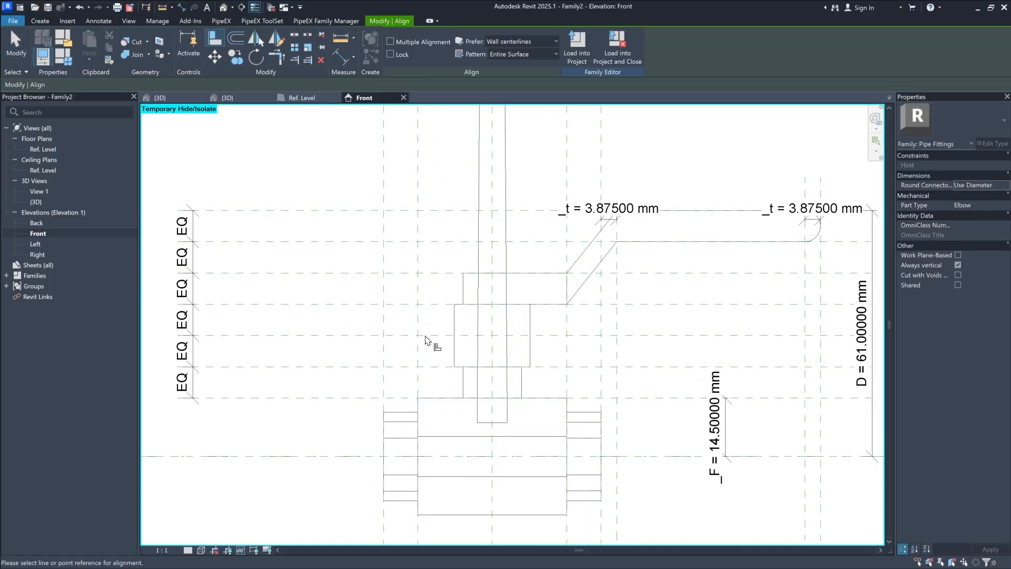
pyautogui.click(348, 398)
pyautogui.click(498, 422)
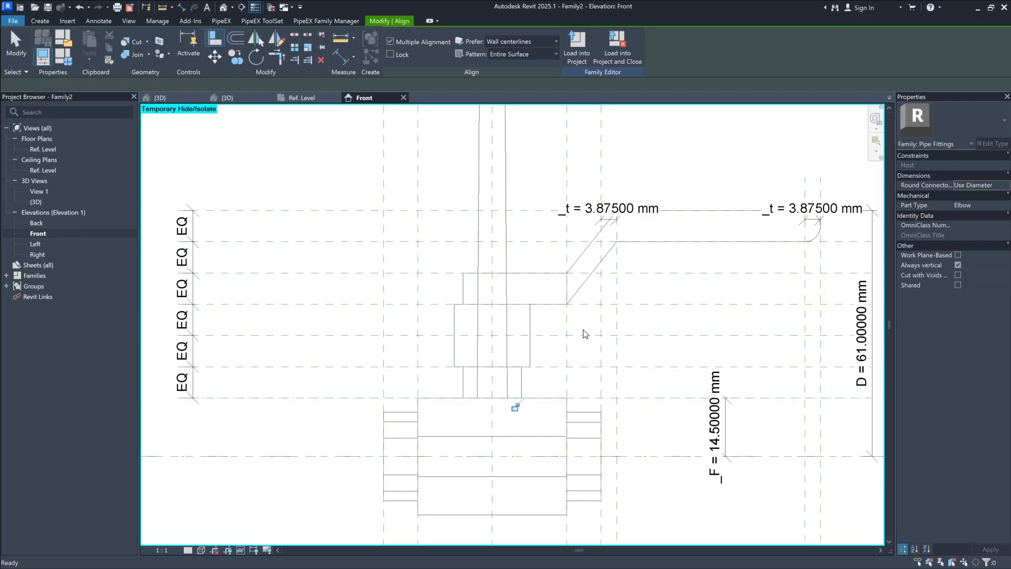
pyautogui.hotkey('ctrl', 'z')
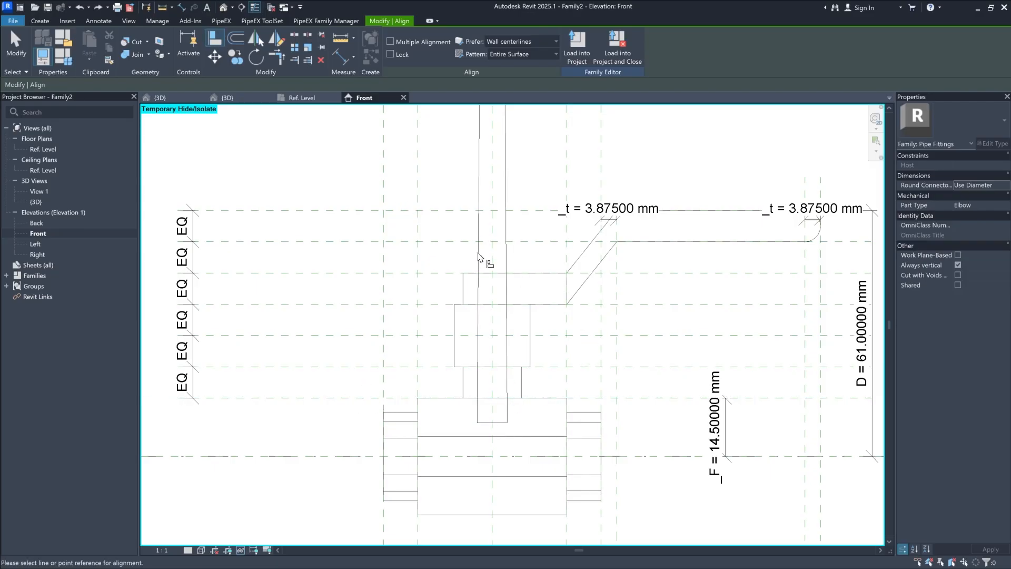
# Step: Align the blend's base to the reference plane at the upper edge of the handle's hub and lock it there
pyautogui.click(350, 273)
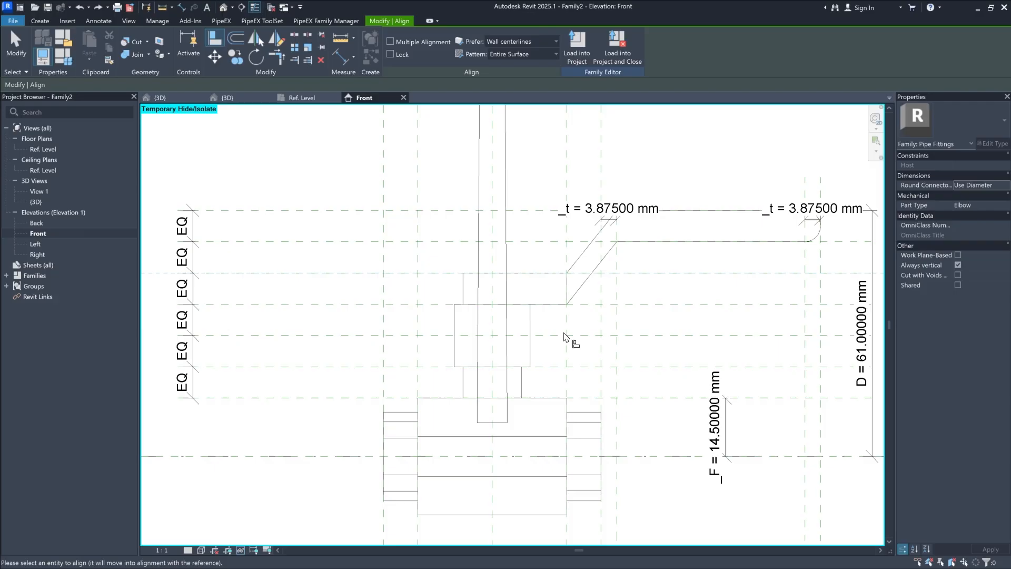
pyautogui.click(498, 424)
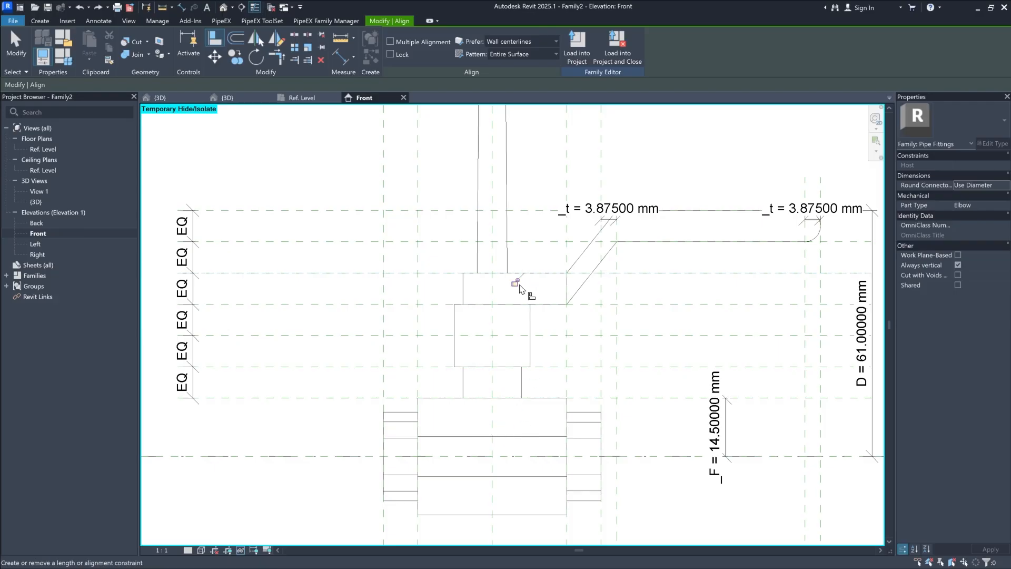
pyautogui.scroll(2, 520, 262)
pyautogui.scroll(-1, 520, 262)
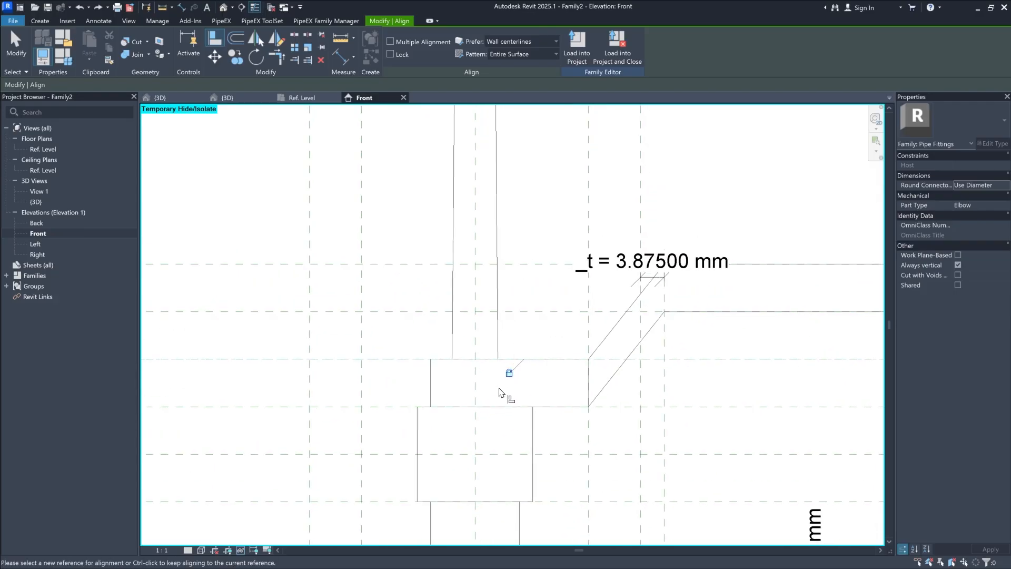
pyautogui.scroll(-2, 514, 238)
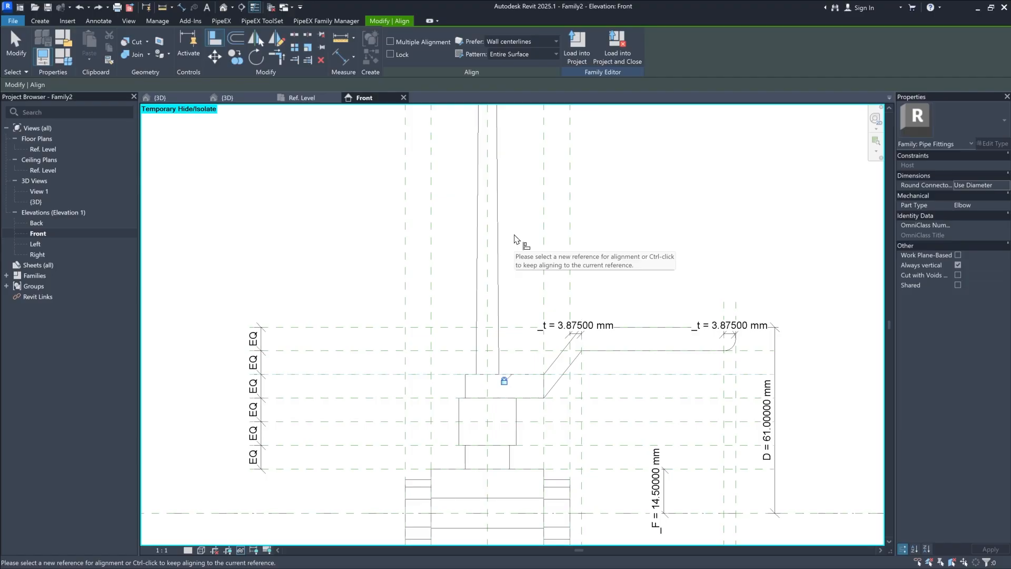
# Step: Draw a horizontal reference plane across the stem blend, just above the upper edge of the handle's hub
pyautogui.press('Escape')
pyautogui.press('Escape')
pyautogui.scroll(2, 508, 364)
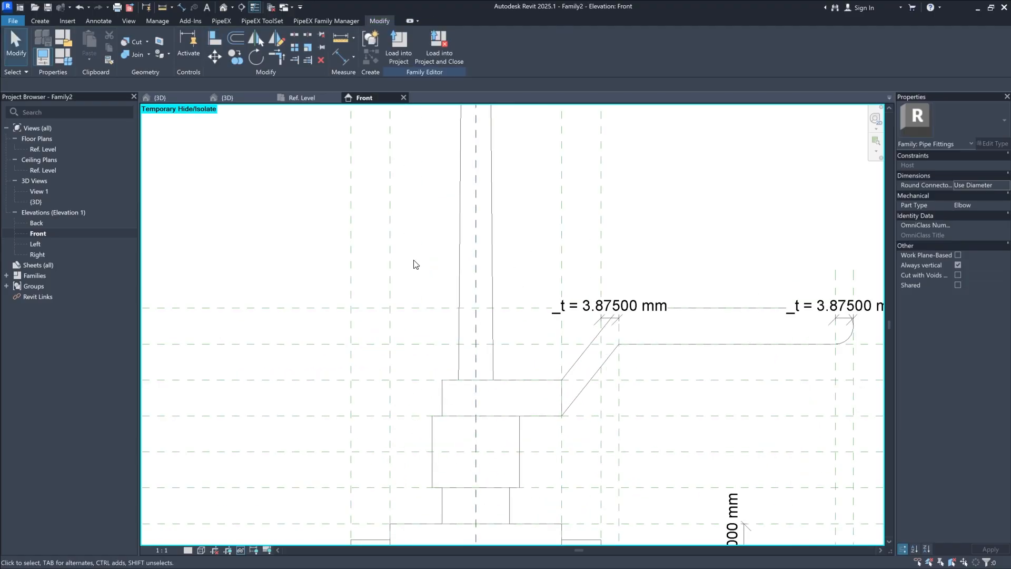
pyautogui.click(40, 21)
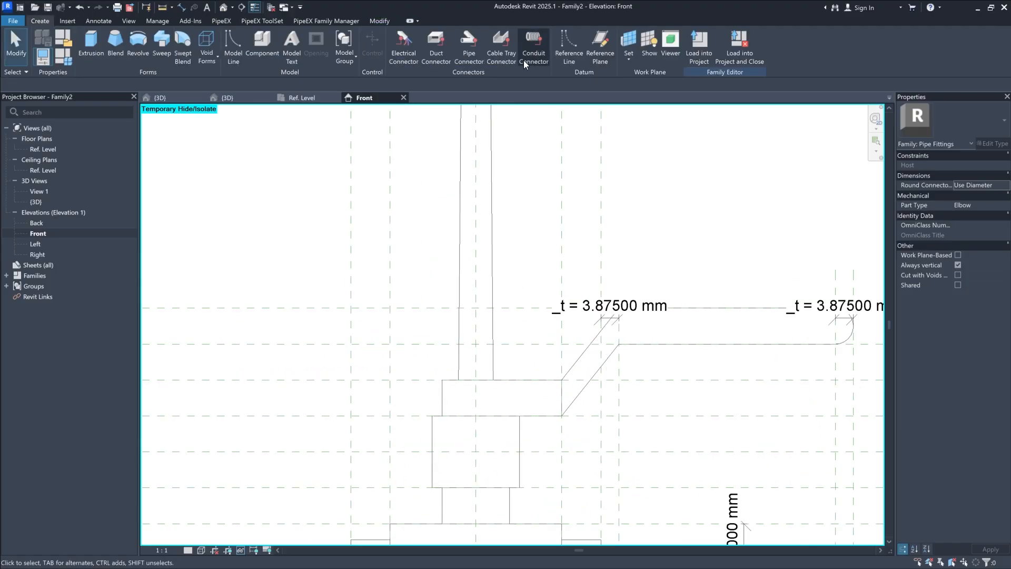
pyautogui.click(600, 45)
pyautogui.scroll(1, 420, 388)
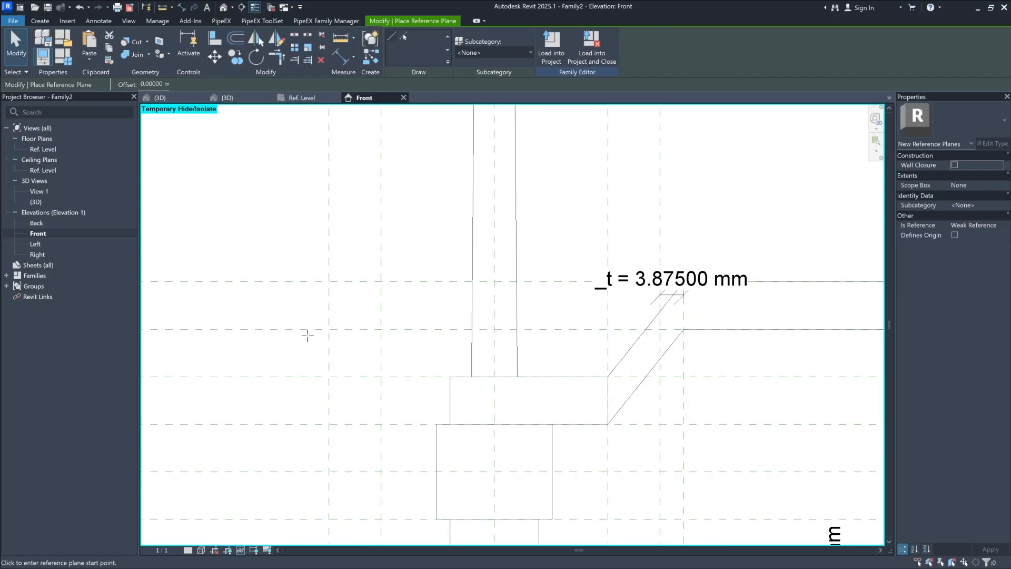
pyautogui.click(315, 350)
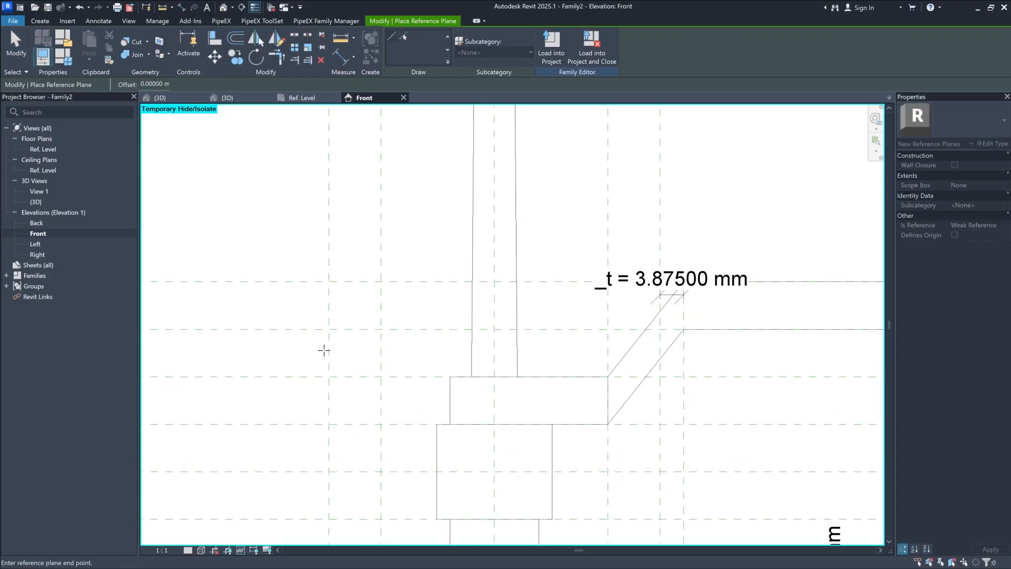
pyautogui.click(583, 350)
pyautogui.press('Escape')
pyautogui.press('Escape')
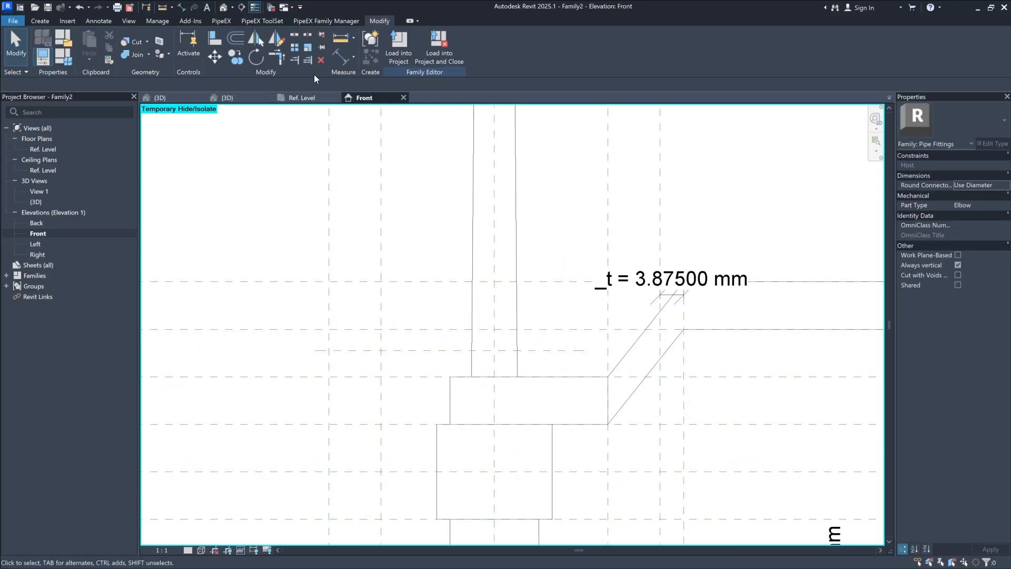
# Step: Dimension the new reference plane between the two planes directly above and below it, and make the spacing equal
pyautogui.click(345, 62)
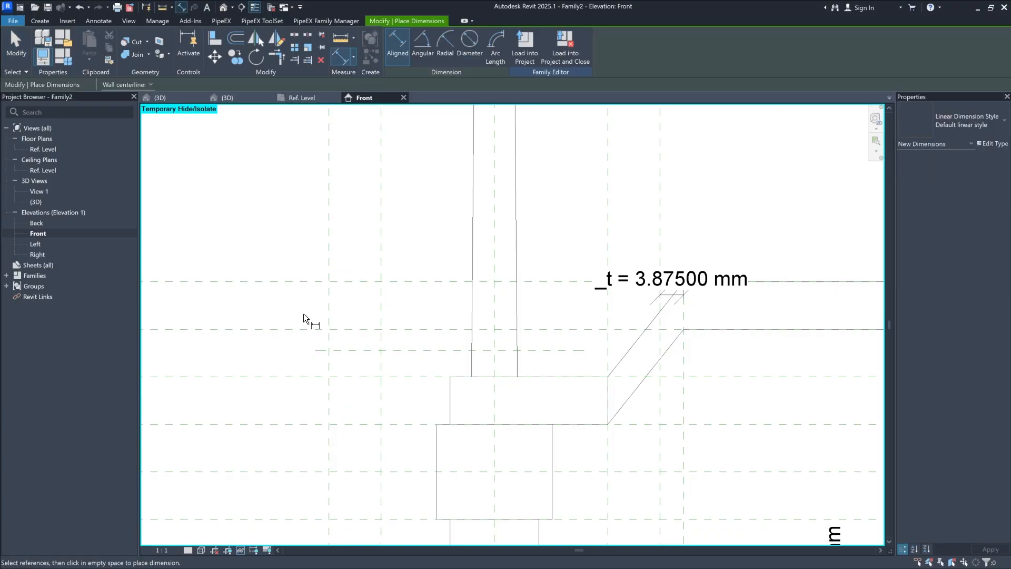
pyautogui.click(365, 349)
pyautogui.click(349, 375)
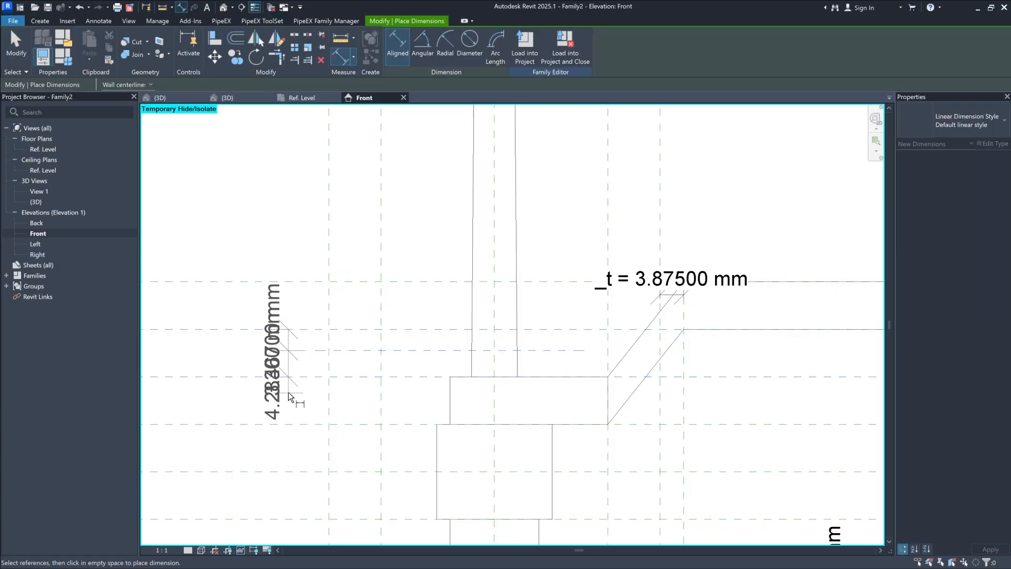
pyautogui.click(288, 391)
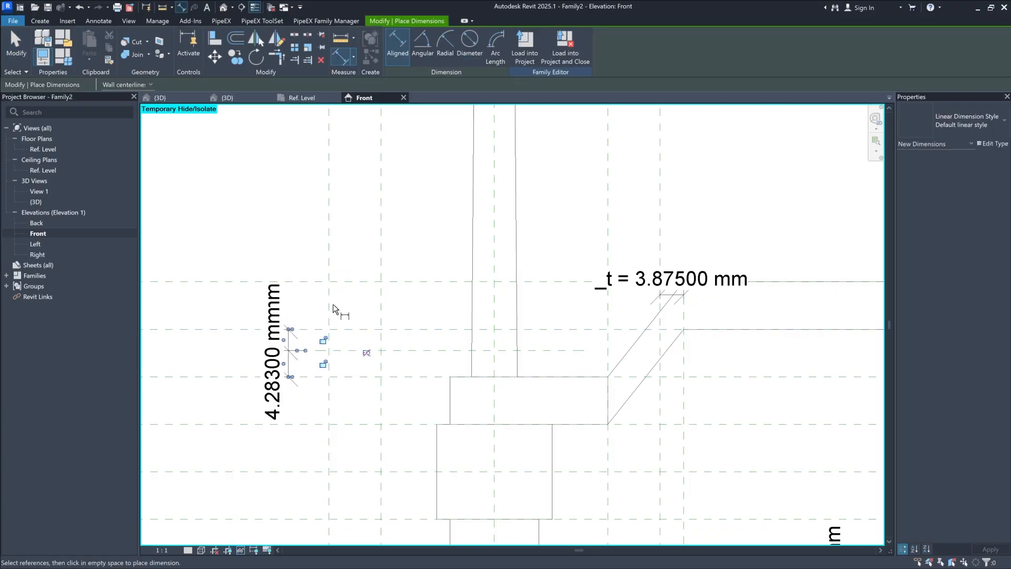
pyautogui.click(367, 353)
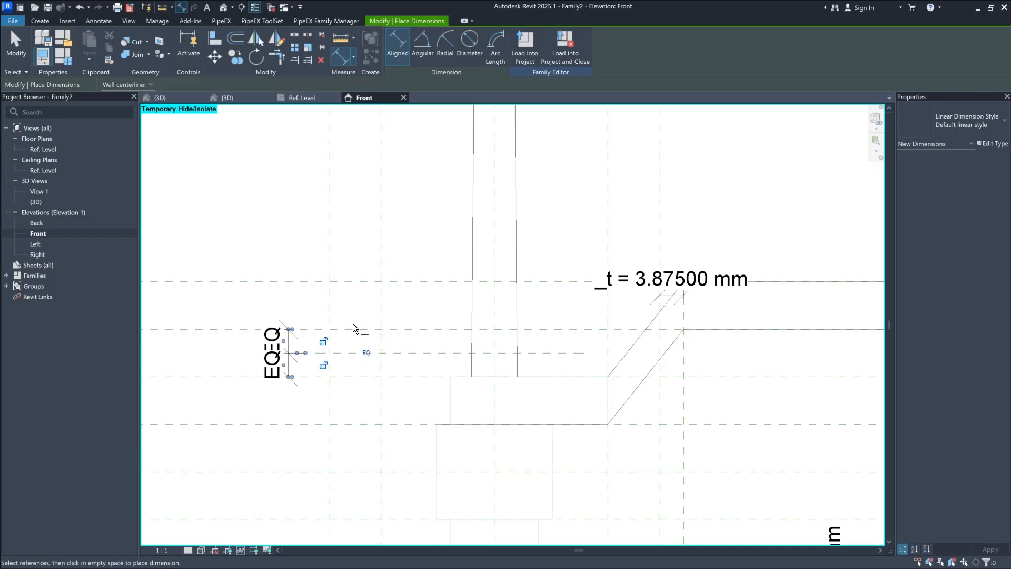
pyautogui.press('Escape')
pyautogui.press('Escape')
# Step: Align the stem blend's upper end to the new reference plane above the handle's hub and lock it there
pyautogui.moveTo(426, 346); pyautogui.dragTo(361, 334, button='middle')
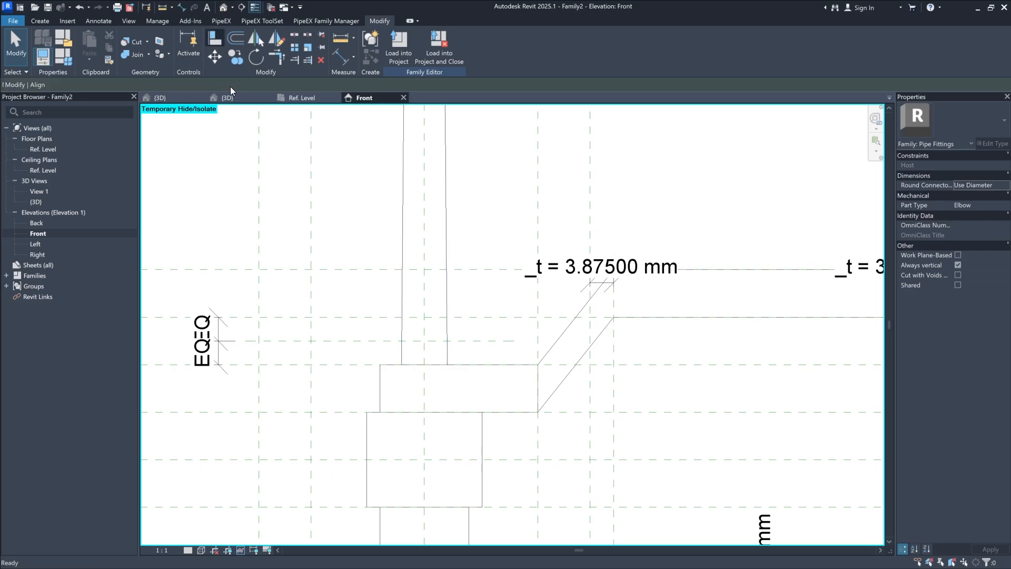
pyautogui.click(214, 39)
pyautogui.scroll(-5, 458, 352)
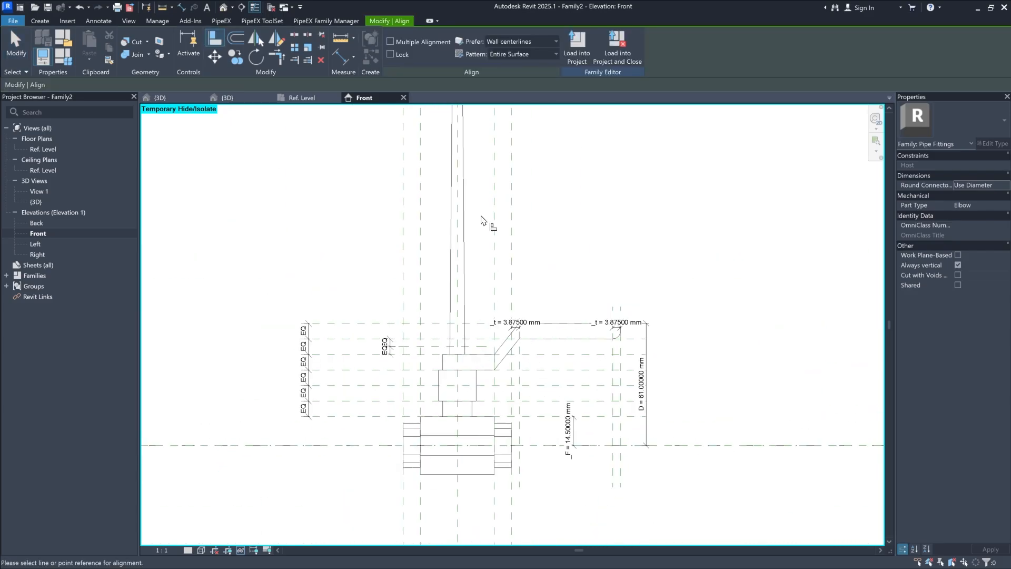
pyautogui.moveTo(485, 219); pyautogui.dragTo(484, 390, button='middle')
pyautogui.scroll(2, 464, 190)
pyautogui.scroll(3, 462, 177)
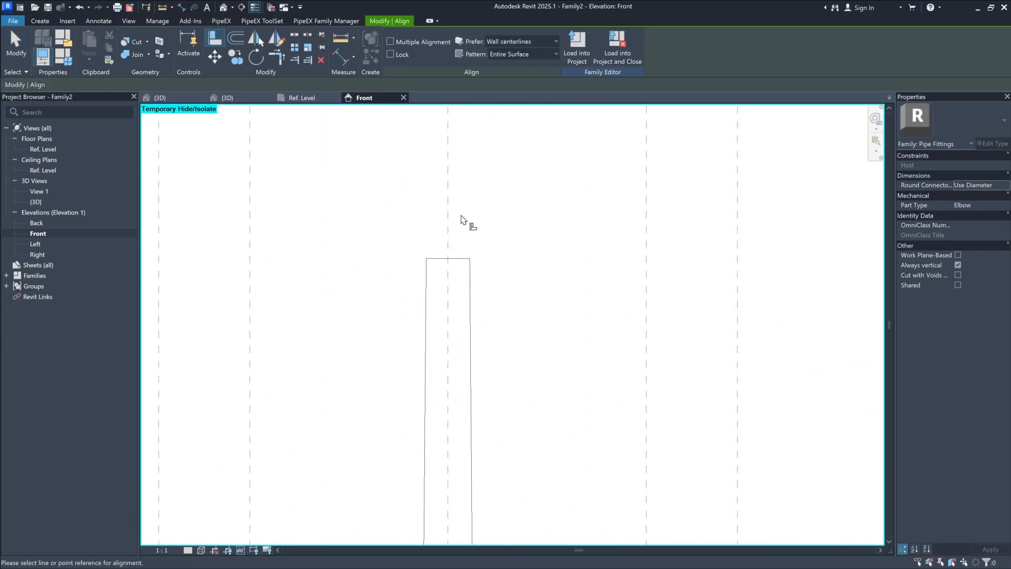
pyautogui.scroll(-5, 527, 173)
pyautogui.scroll(2, 530, 408)
pyautogui.moveTo(541, 418); pyautogui.dragTo(571, 184, button='middle')
pyautogui.scroll(3, 546, 429)
pyautogui.click(565, 385)
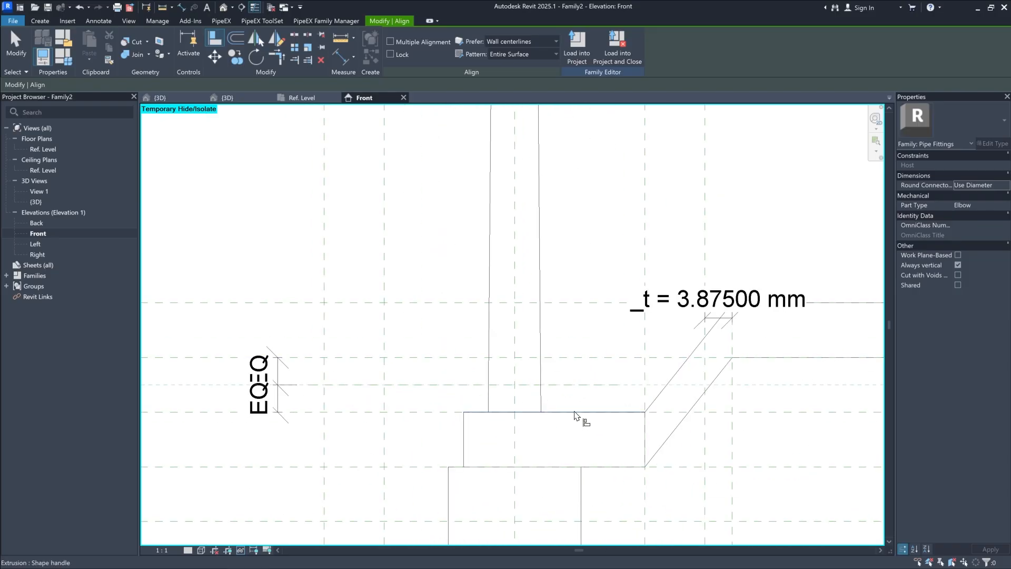
pyautogui.scroll(-5, 577, 402)
pyautogui.scroll(5, 561, 126)
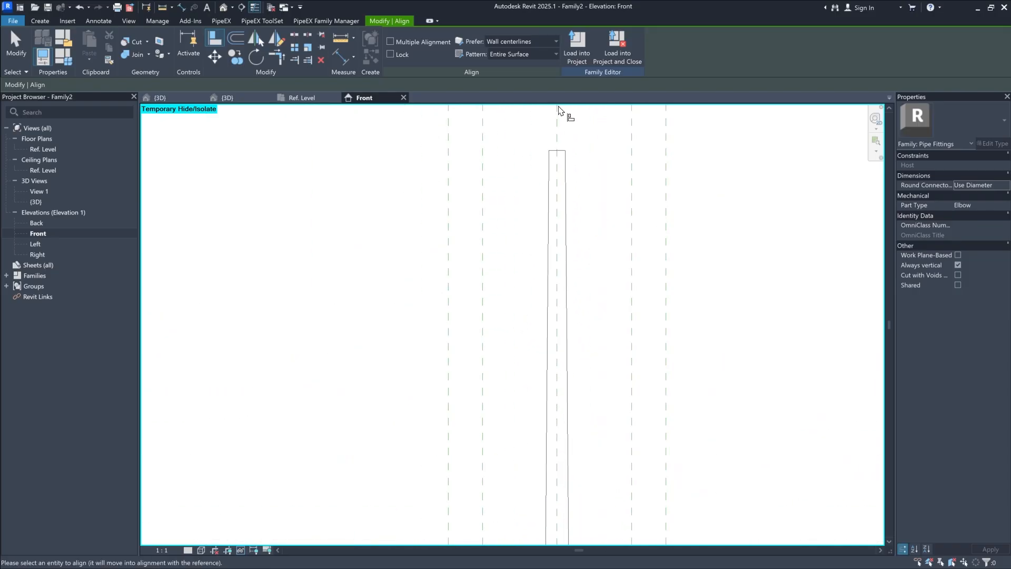
pyautogui.click(565, 208)
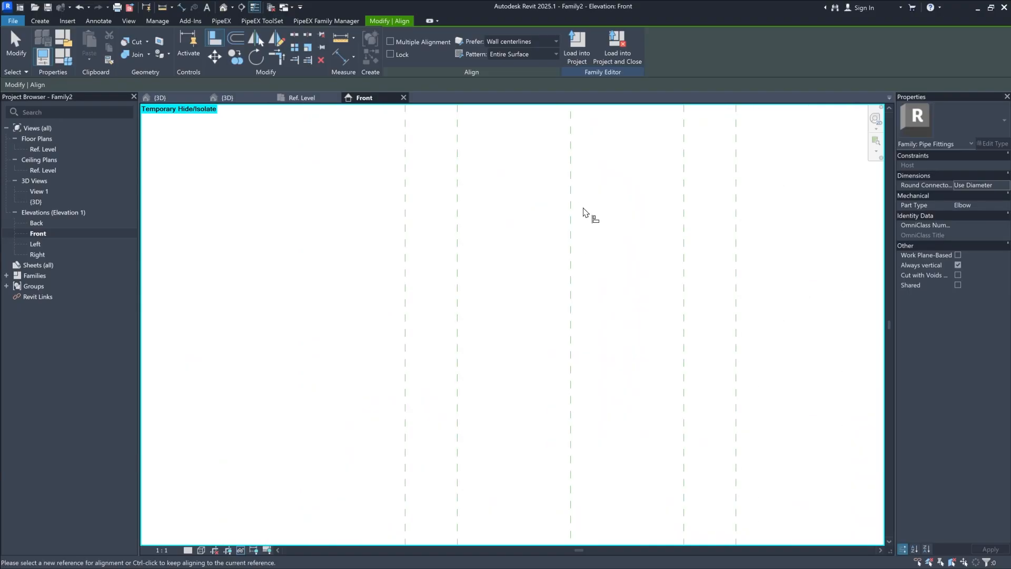
pyautogui.scroll(-3, 585, 236)
pyautogui.scroll(2, 583, 432)
pyautogui.scroll(3, 585, 437)
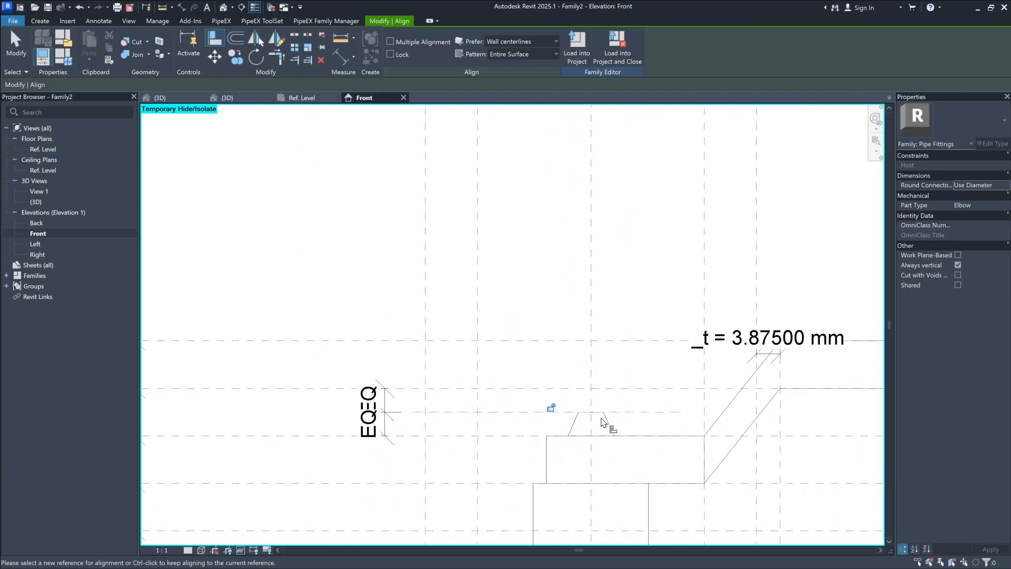
pyautogui.moveTo(596, 432); pyautogui.dragTo(545, 359, button='middle')
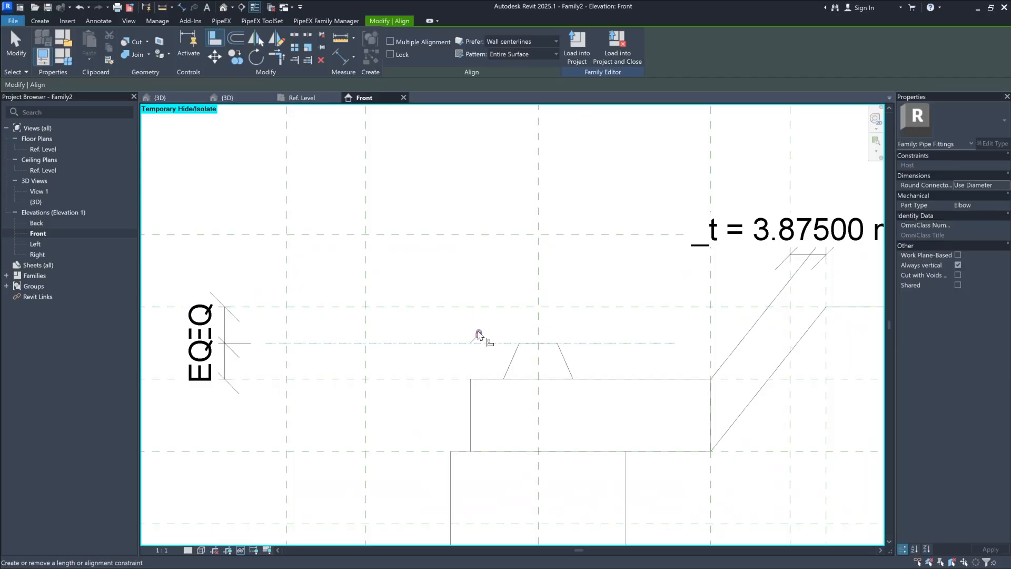
pyautogui.press('Escape')
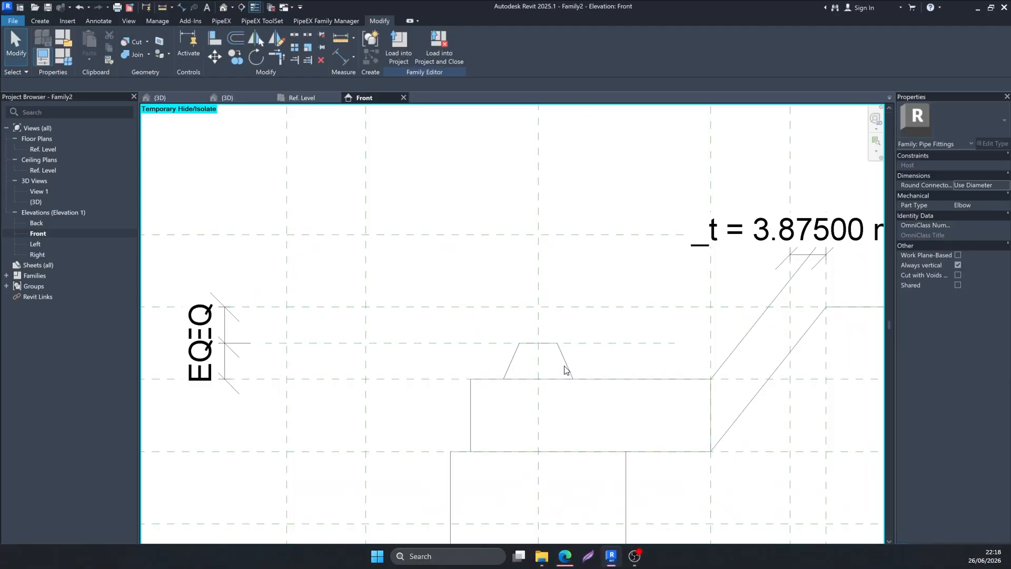
# Step: Try to stretch the blend's base down into the handle's hub, and cancel the change
pyautogui.click(566, 365)
pyautogui.moveTo(538, 384); pyautogui.dragTo(539, 401)
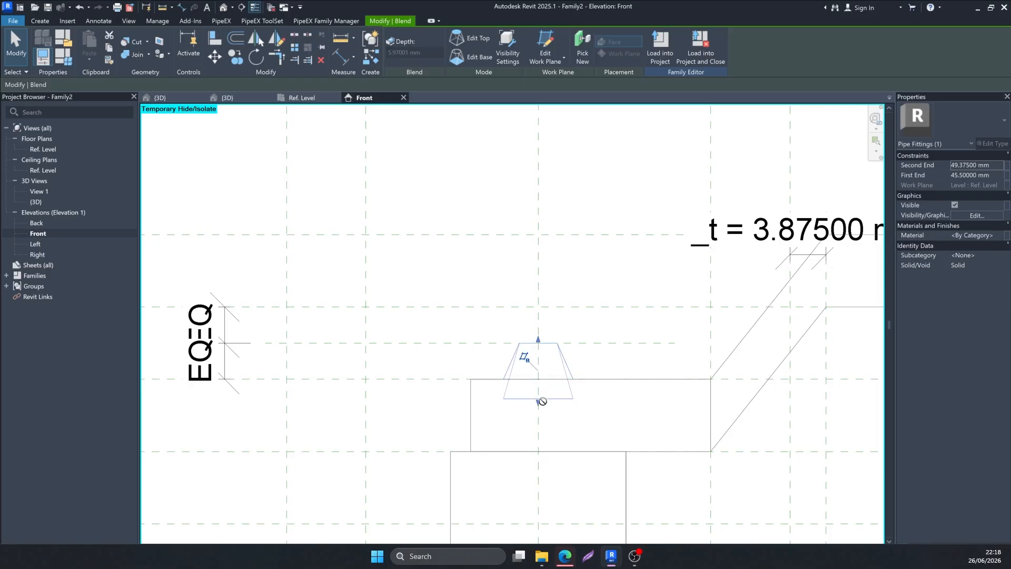
pyautogui.click(971, 483)
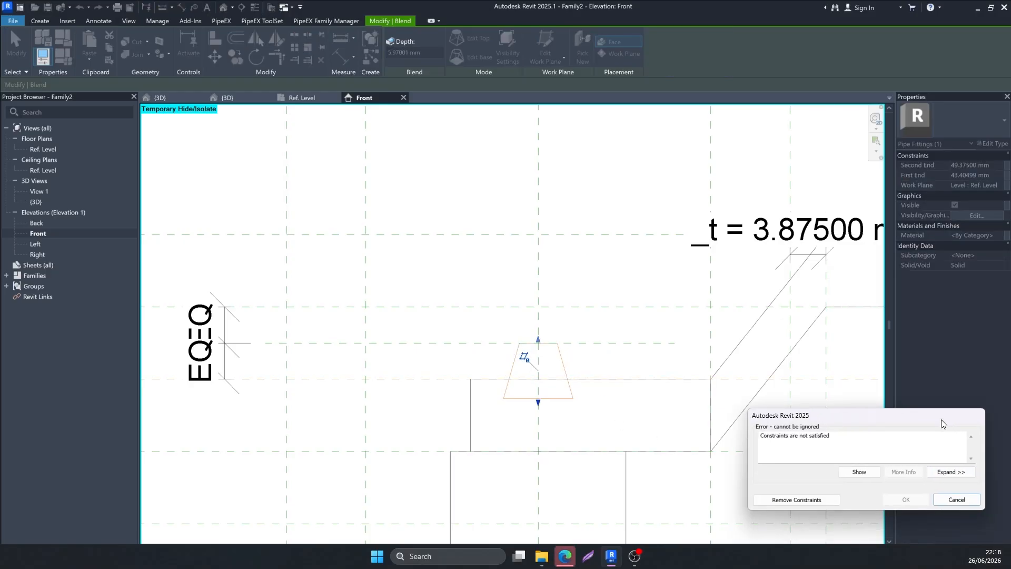
pyautogui.click(964, 504)
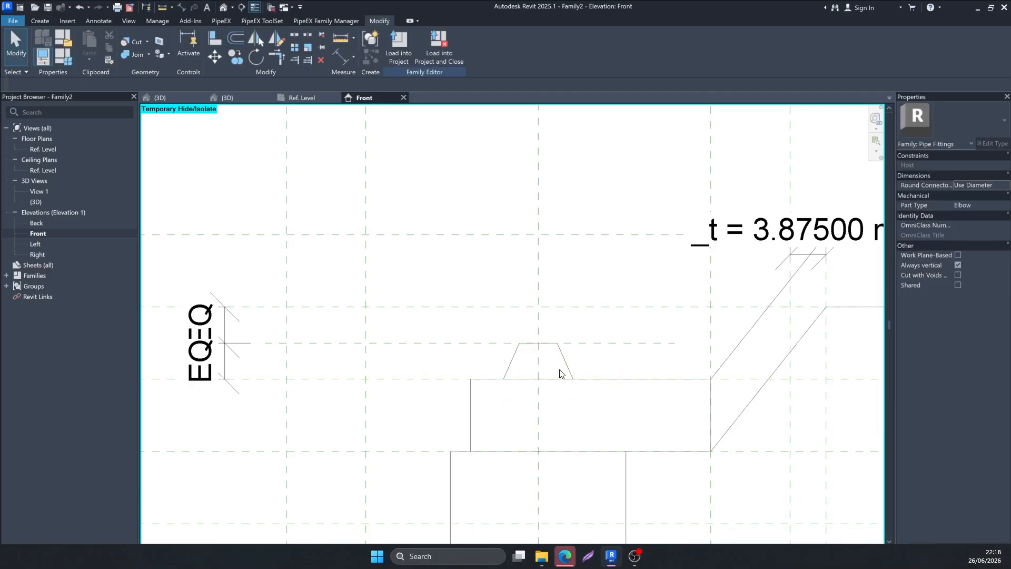
# Step: In the 3D view, set the family parameter _b to 10 mm and give _k the formula _b/2
pyautogui.scroll(-1, 560, 370)
pyautogui.moveTo(600, 375); pyautogui.dragTo(501, 287, button='middle')
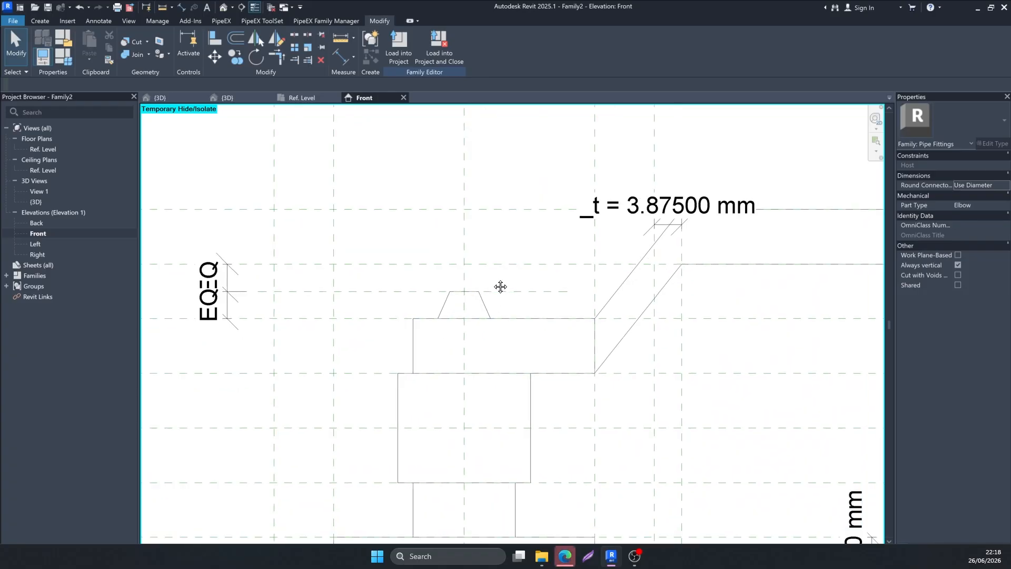
pyautogui.scroll(-2, 501, 287)
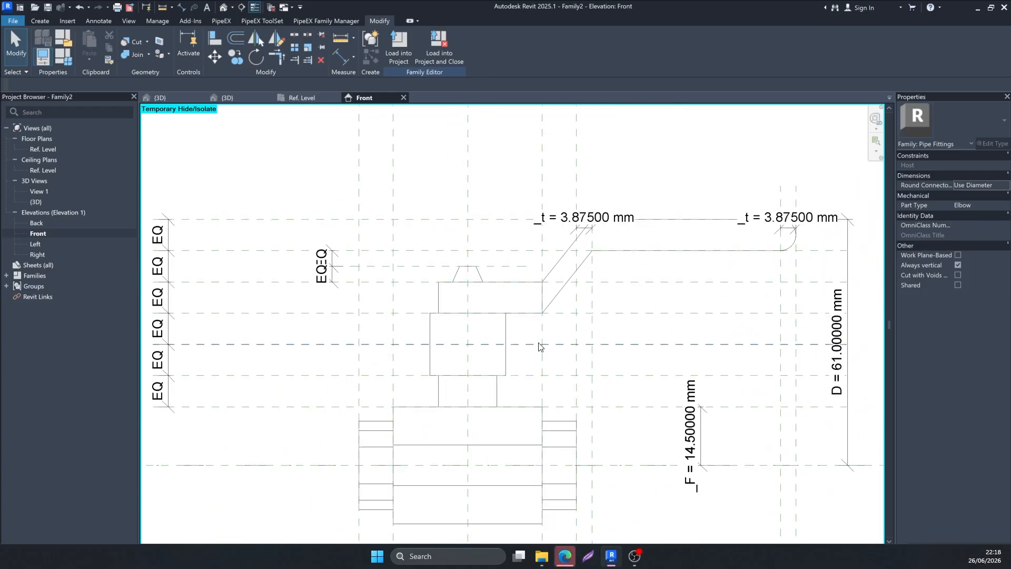
pyautogui.click(228, 97)
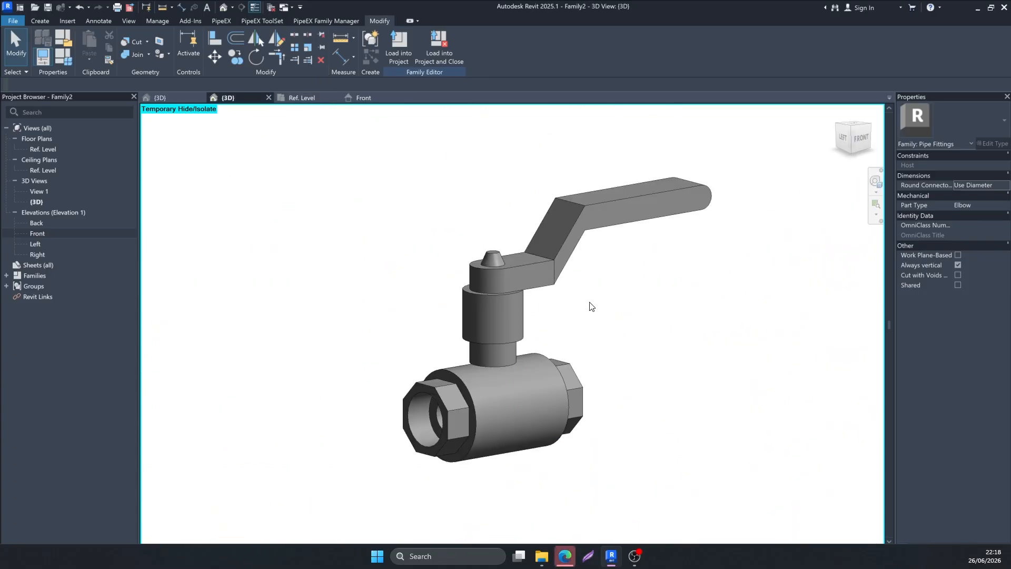
pyautogui.moveTo(607, 316)
pyautogui.keyDown('shift'); pyautogui.mouseDown(button='middle')
pyautogui.moveTo(605, 332)
pyautogui.moveTo(521, 296)
pyautogui.moveTo(611, 311)
pyautogui.mouseUp(button='middle'); pyautogui.keyUp('shift')
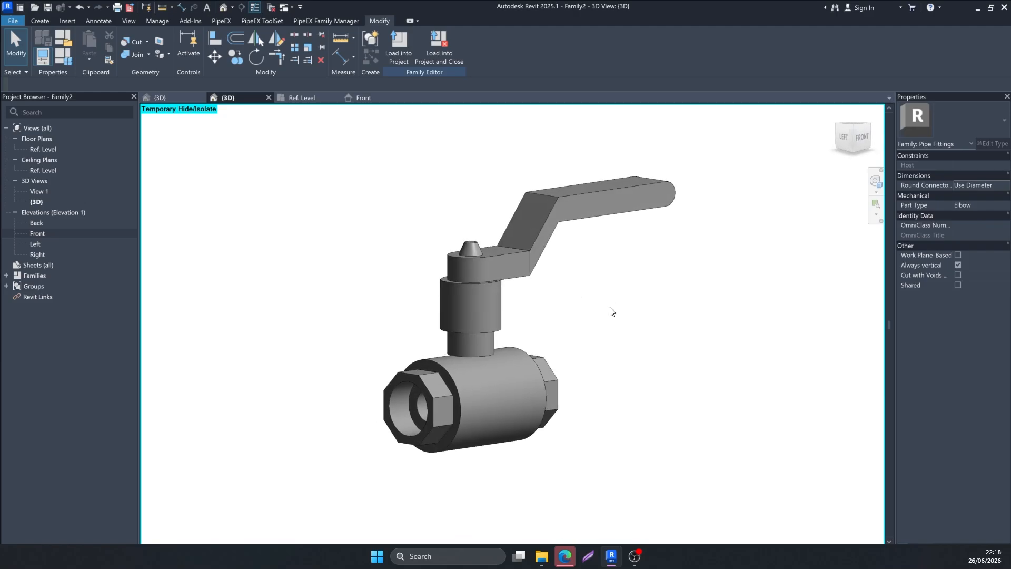
pyautogui.click(70, 61)
pyautogui.scroll(-2, 578, 327)
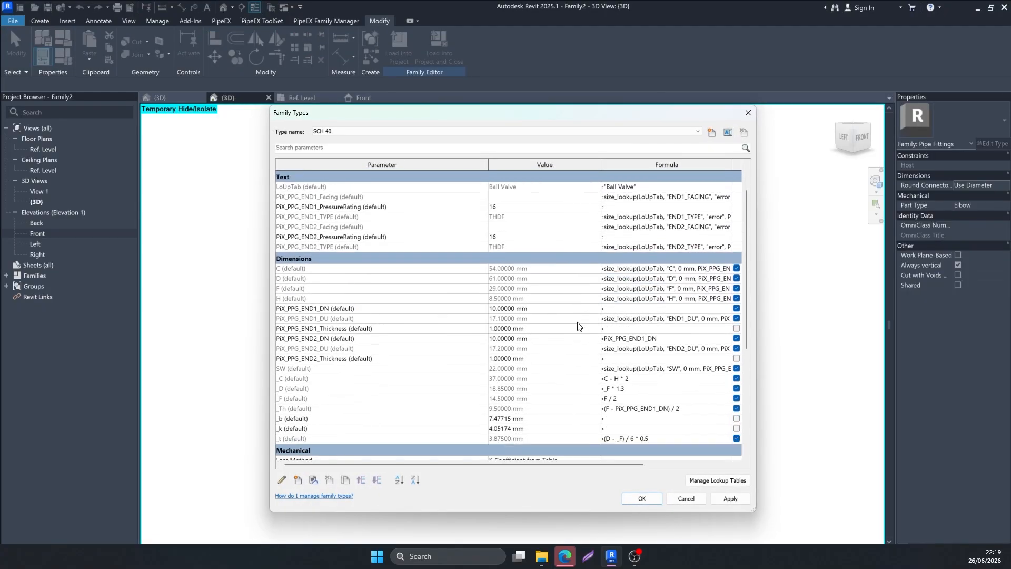
pyautogui.click(500, 419)
pyautogui.write('10')
pyautogui.click(546, 430)
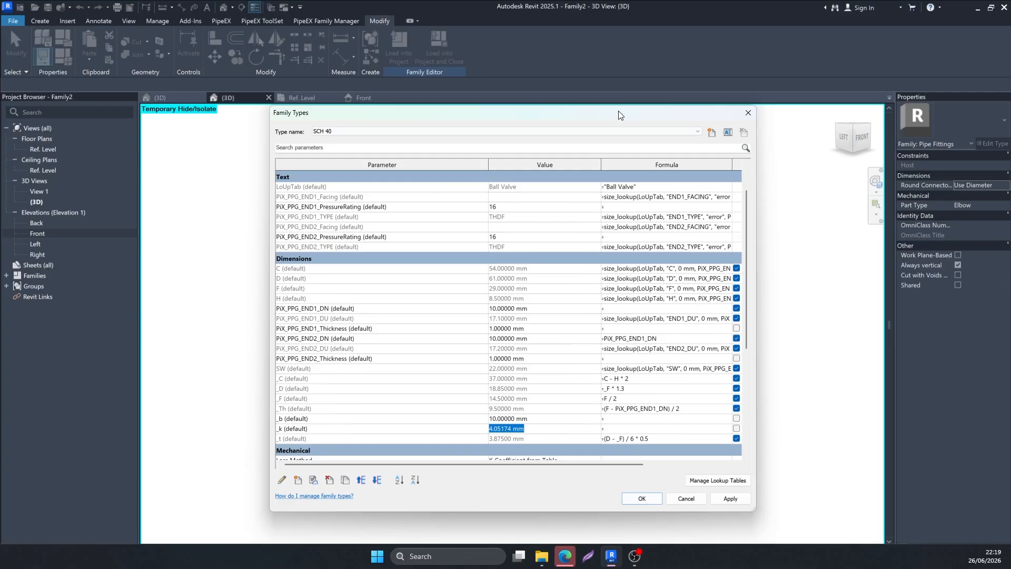
pyautogui.moveTo(619, 115); pyautogui.dragTo(848, 97)
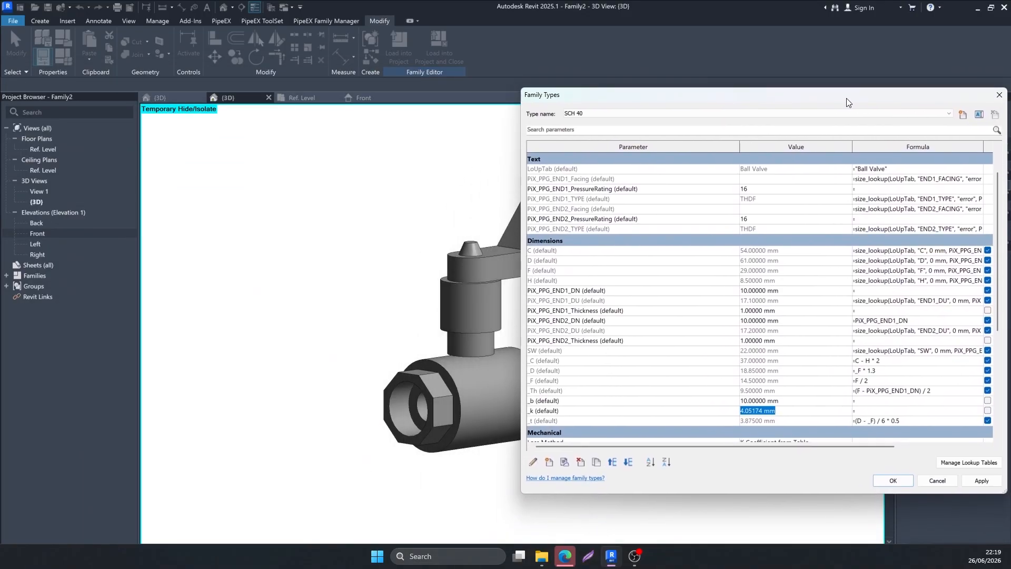
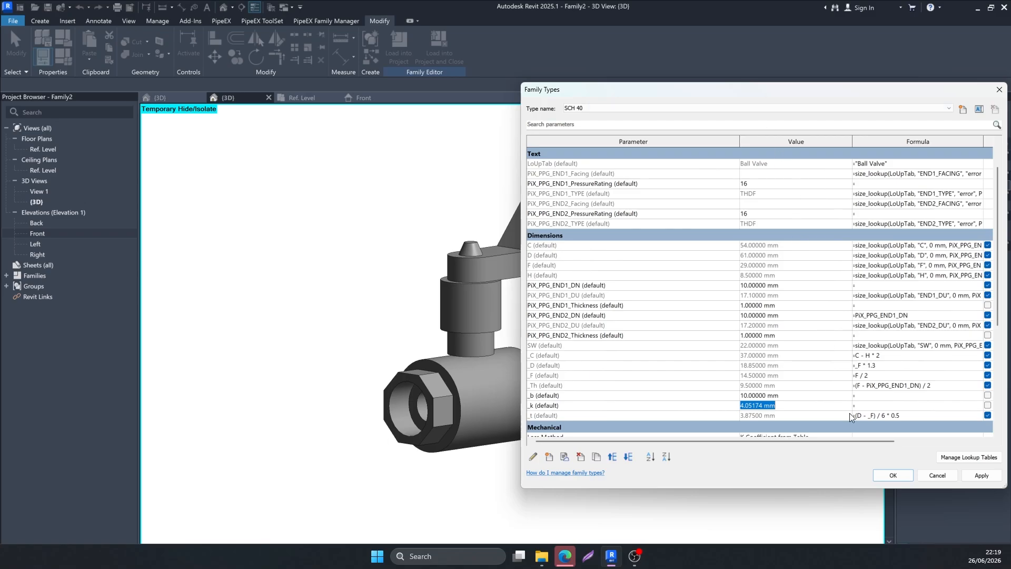
pyautogui.click(864, 406)
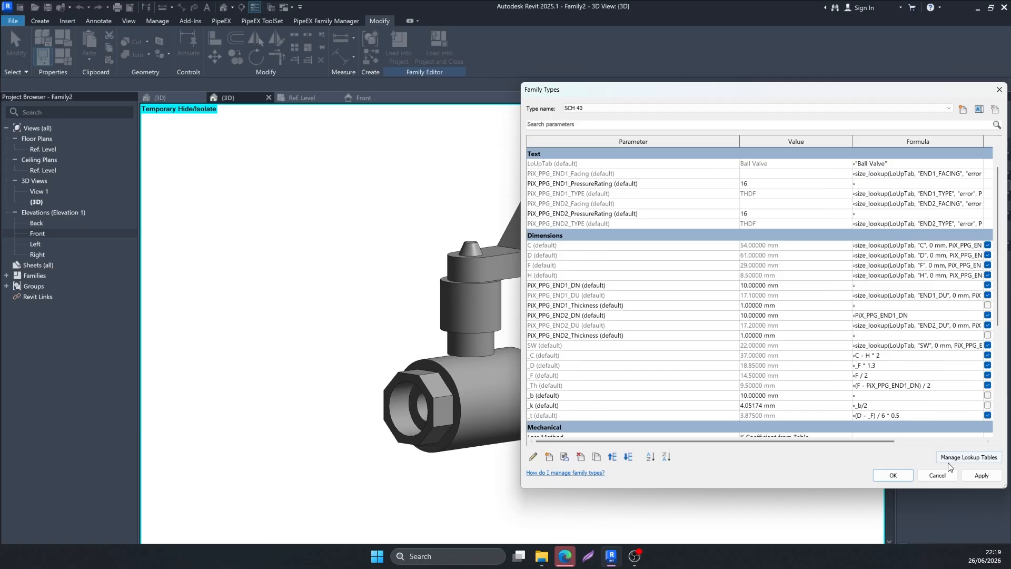
# Step: Set the family parameter _b to 12 mm and apply the change to the valve
pyautogui.click(747, 395)
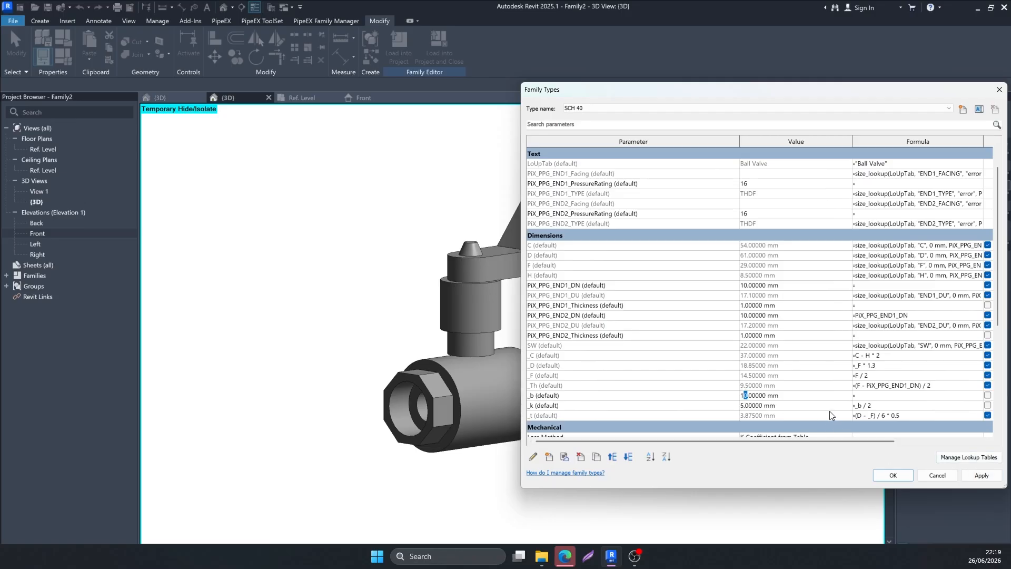
pyautogui.write('2')
pyautogui.click(976, 476)
pyautogui.click(893, 474)
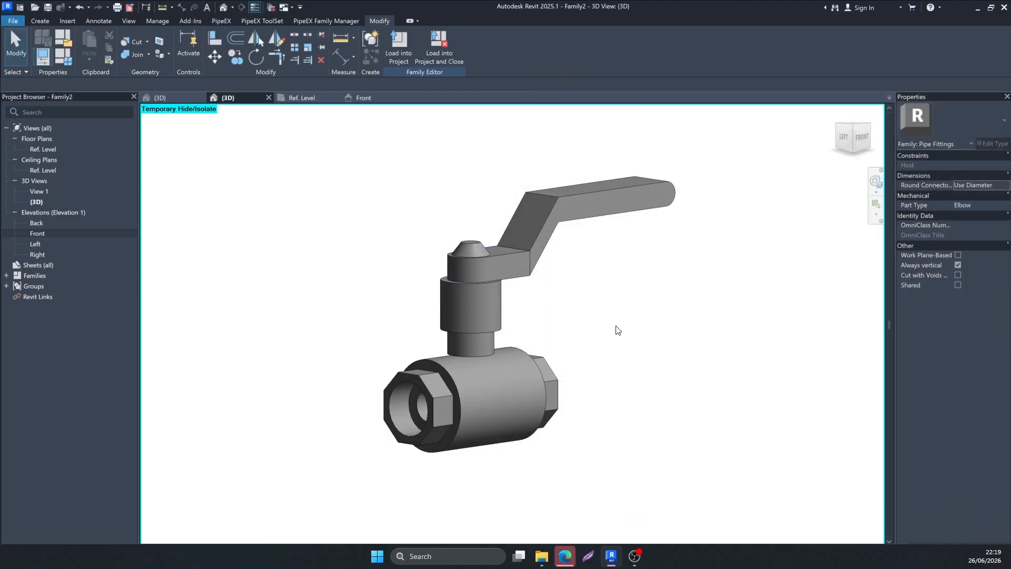
# Step: Inspect the resized stem blend from several angles in 3D and return to the Front elevation
pyautogui.keyDown('shift'); pyautogui.moveTo(619, 331); pyautogui.dragTo(683, 335, button='middle'); pyautogui.keyUp('shift')
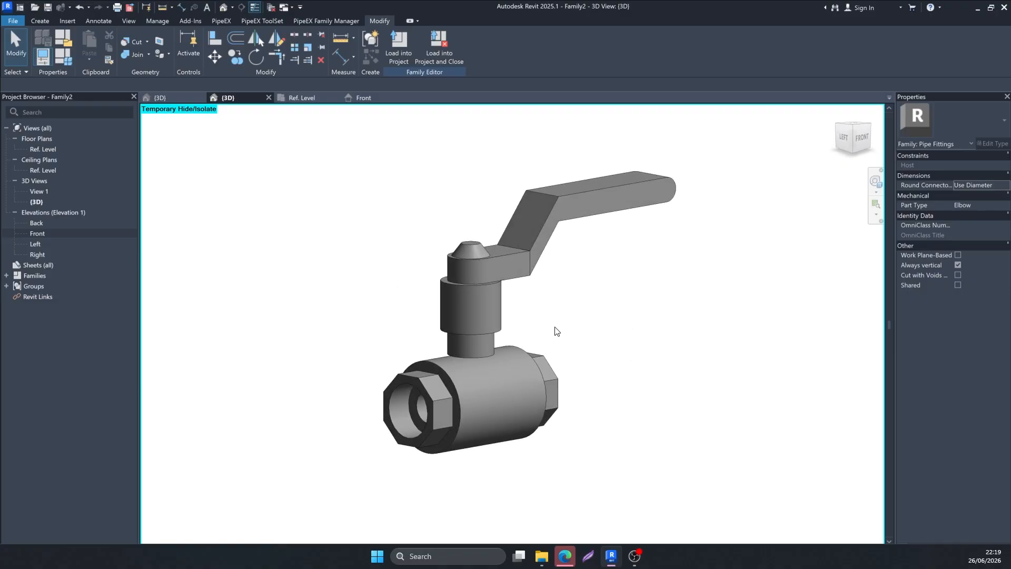
pyautogui.keyDown('shift'); pyautogui.moveTo(556, 330); pyautogui.dragTo(489, 294, button='middle'); pyautogui.keyUp('shift')
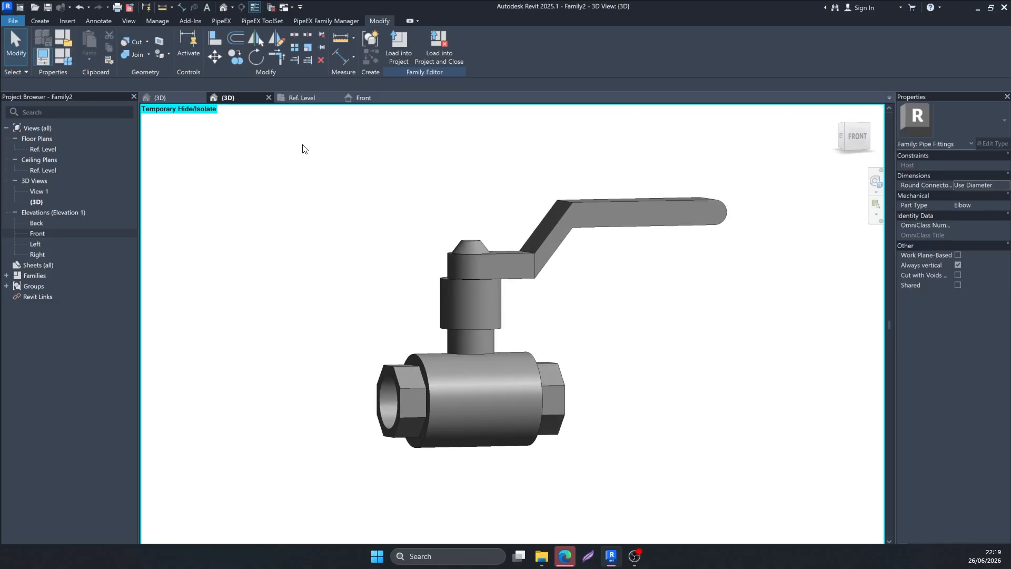
pyautogui.click(362, 98)
pyautogui.moveTo(492, 418); pyautogui.dragTo(541, 341, button='middle')
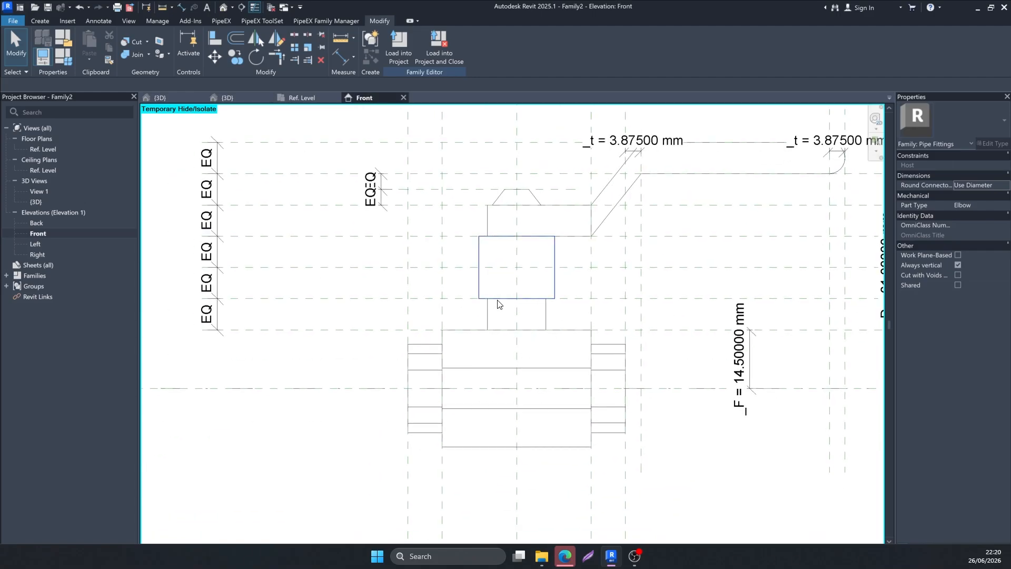
# Step: Try to stretch the base of the lower stem extrusion down into the valve body
pyautogui.click(495, 308)
pyautogui.scroll(1, 493, 349)
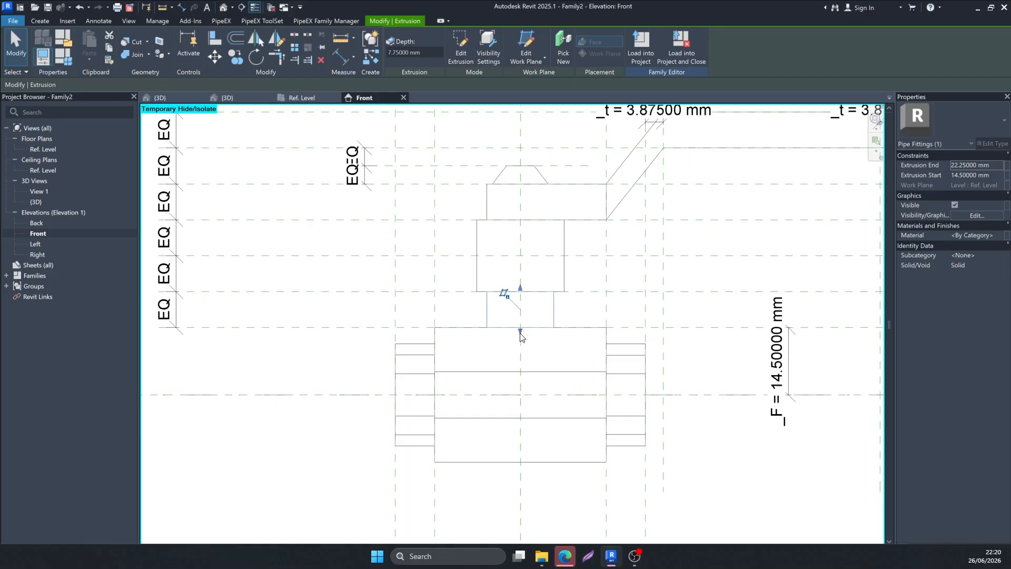
pyautogui.moveTo(521, 335); pyautogui.dragTo(520, 343)
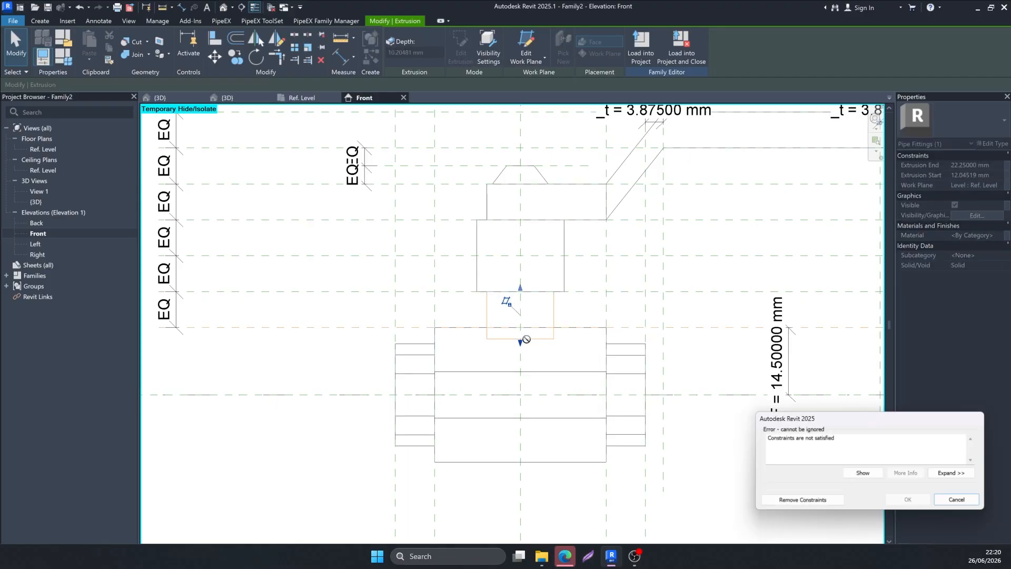
pyautogui.click(956, 499)
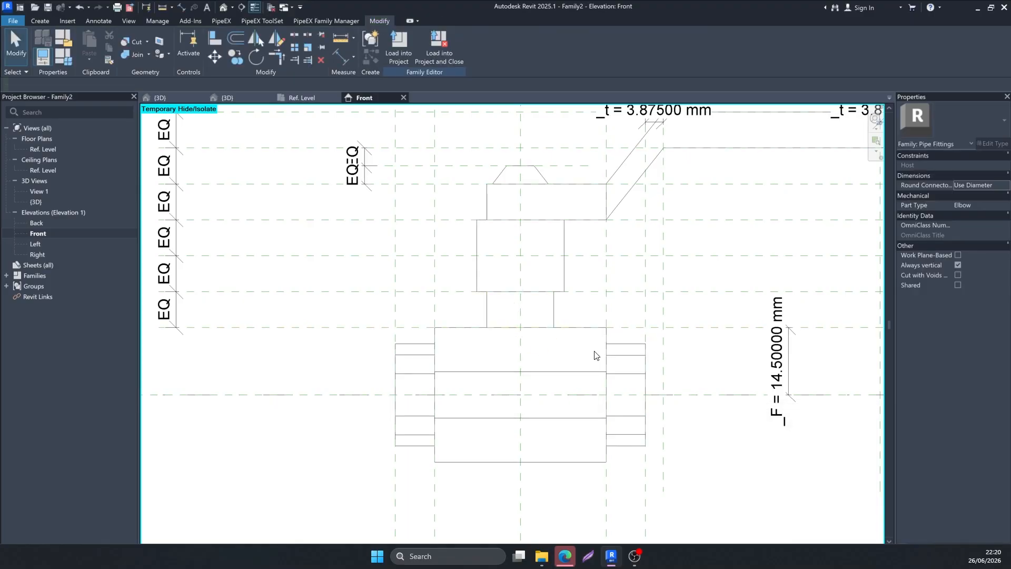
# Step: Extend the lower stem extrusion's base into the valve body to an extrusion start of 11 mm, removing the conflicting constraints
pyautogui.click(494, 329)
pyautogui.moveTo(525, 334); pyautogui.dragTo(525, 350)
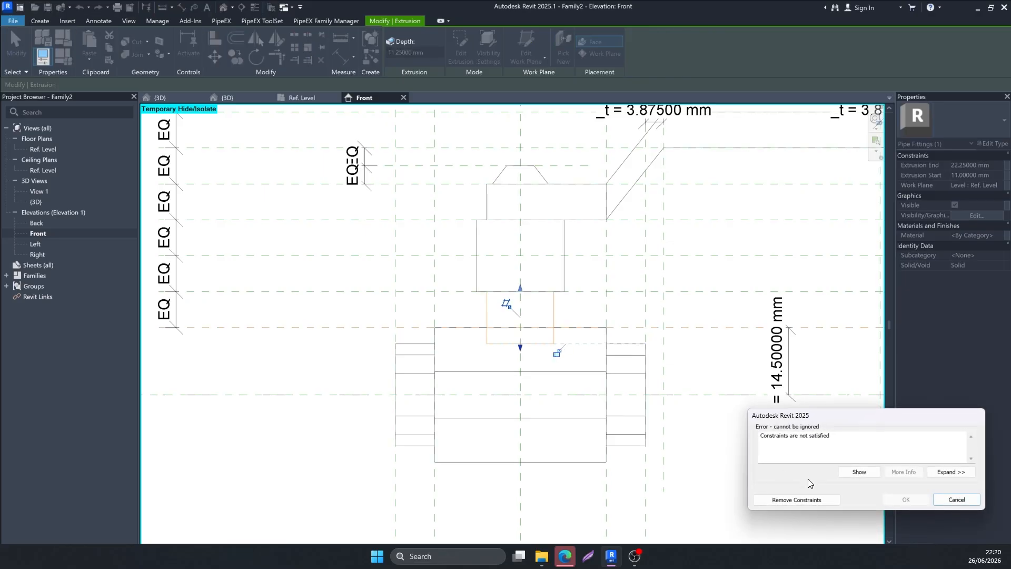
pyautogui.click(805, 502)
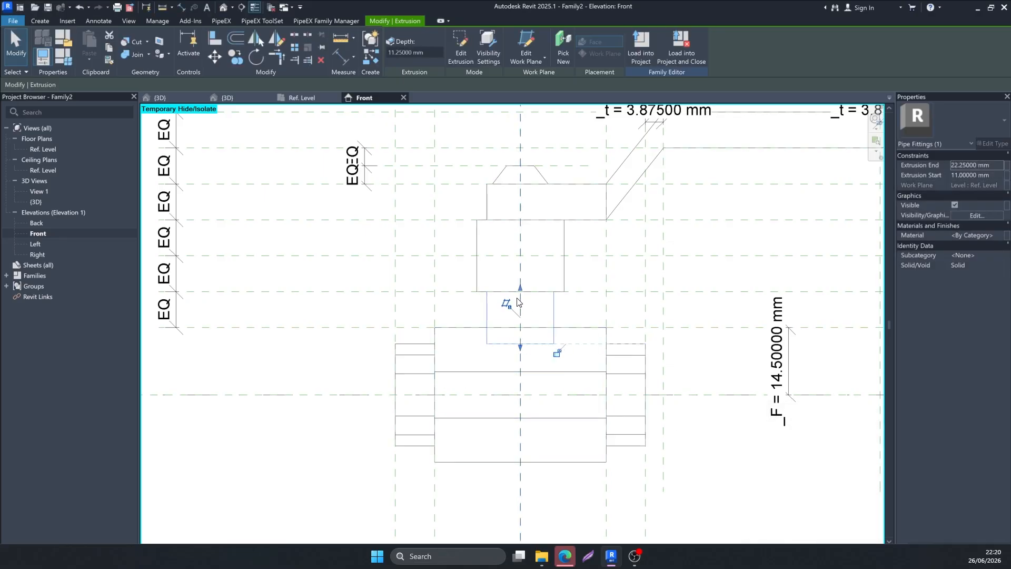
pyautogui.click(334, 356)
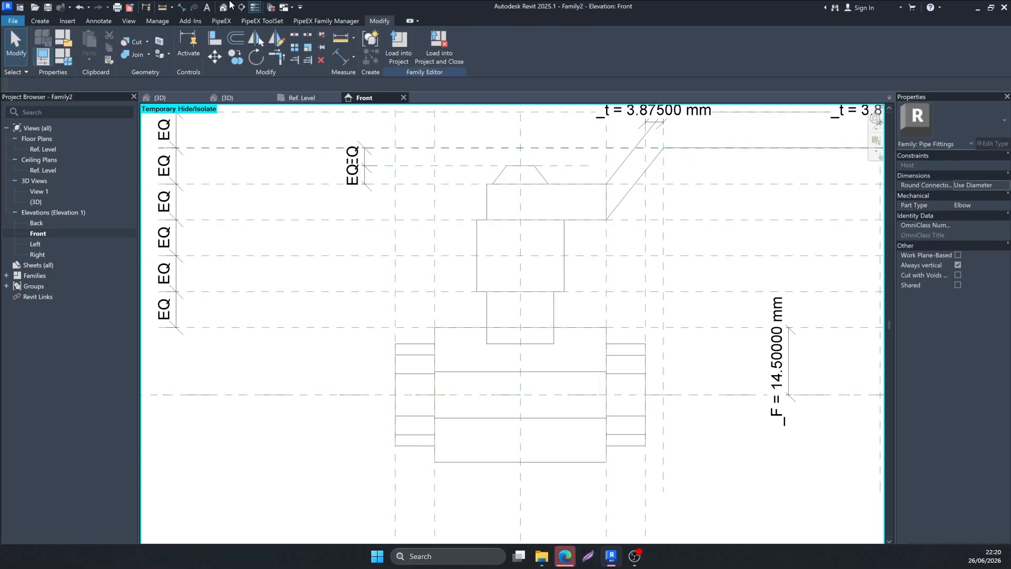
pyautogui.click(214, 40)
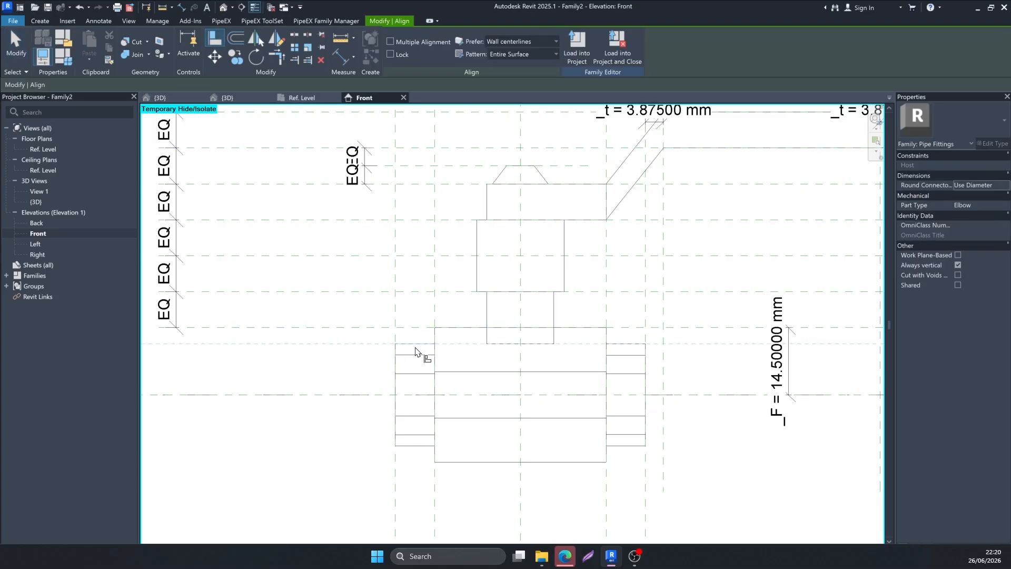
pyautogui.click(505, 347)
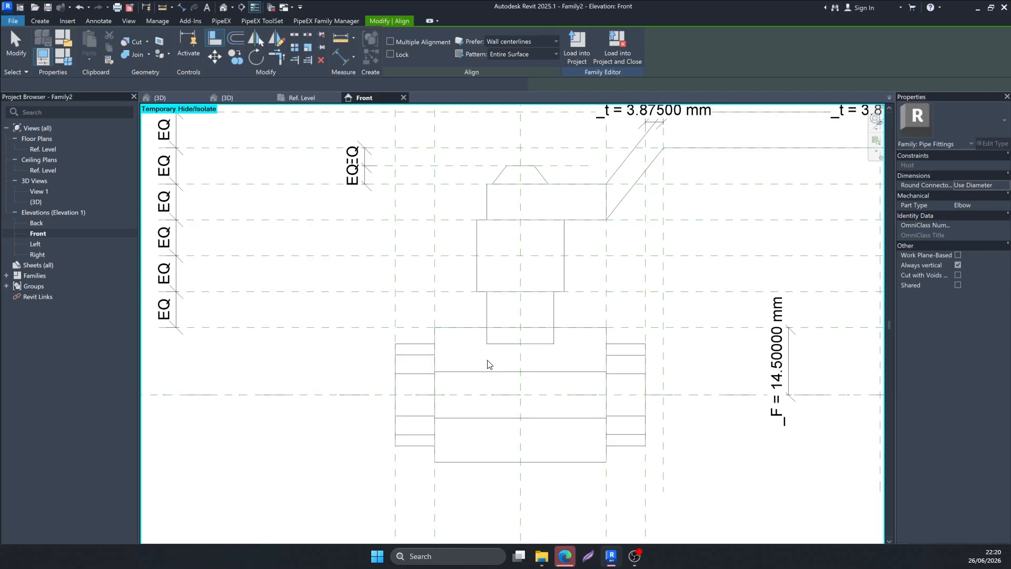
pyautogui.press('Escape')
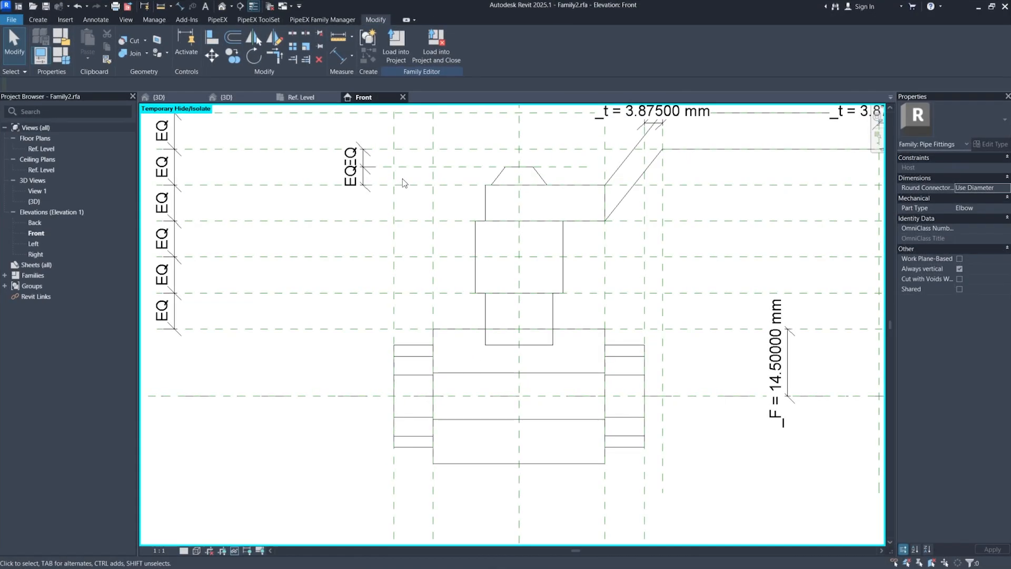
# Step: Add an aligned dimension above the handle from the valve's vertical centre plane to the reference plane at the handle's outer end
pyautogui.moveTo(476, 210); pyautogui.dragTo(467, 228, button='middle')
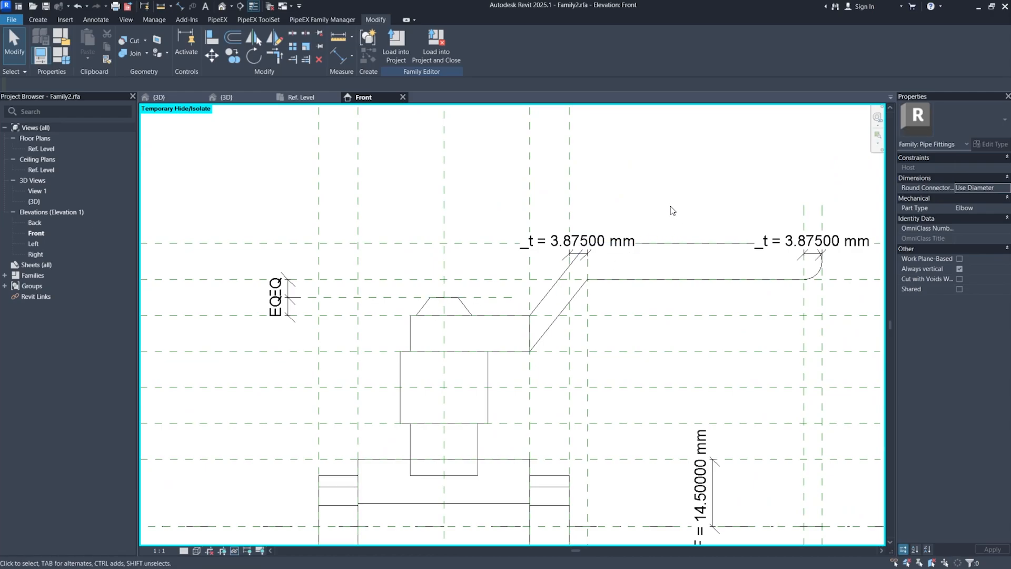
pyautogui.moveTo(671, 206); pyautogui.dragTo(655, 209, button='middle')
pyautogui.click(337, 49)
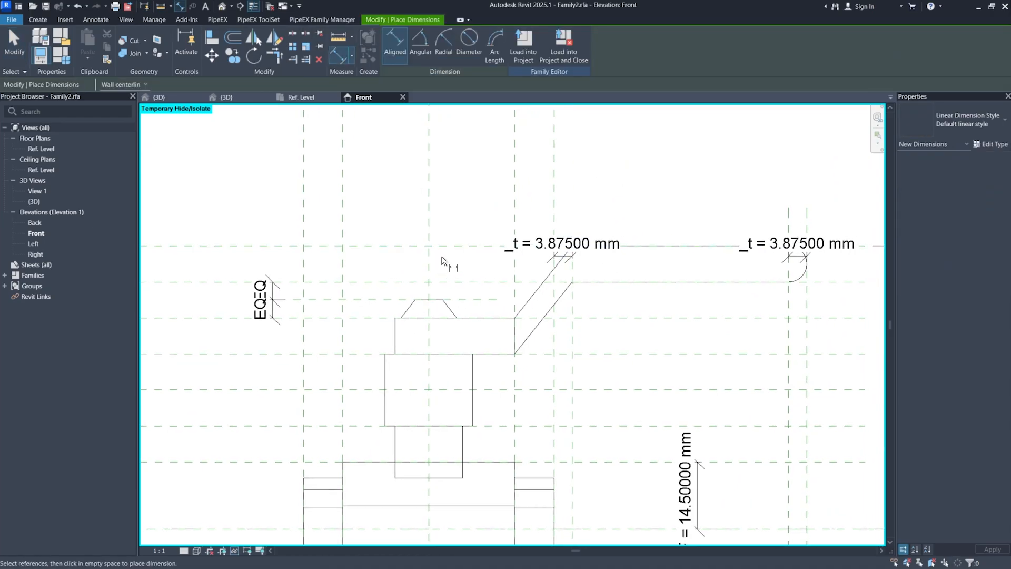
pyautogui.click(429, 208)
pyautogui.click(808, 228)
pyautogui.click(697, 198)
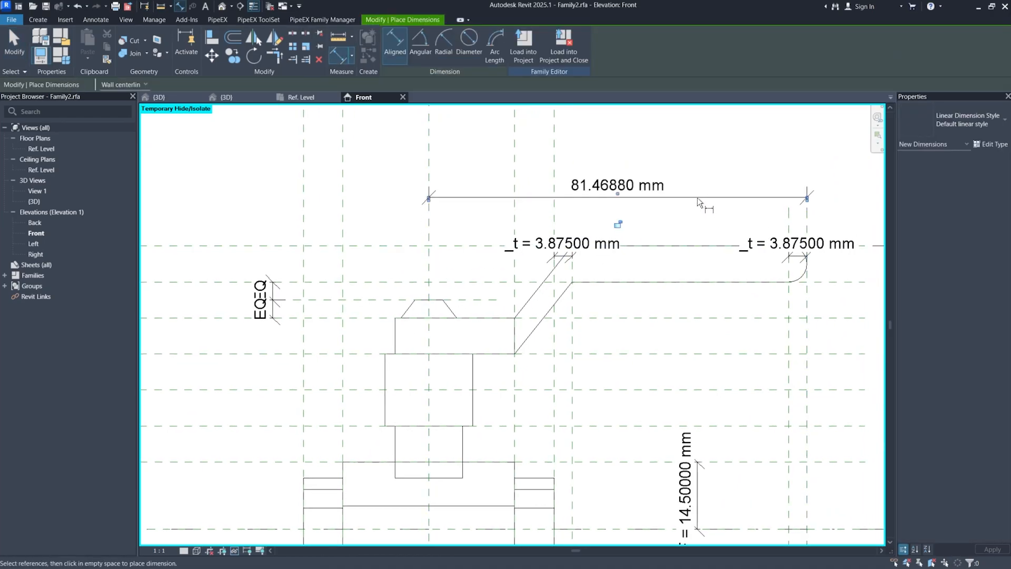
pyautogui.press('Escape')
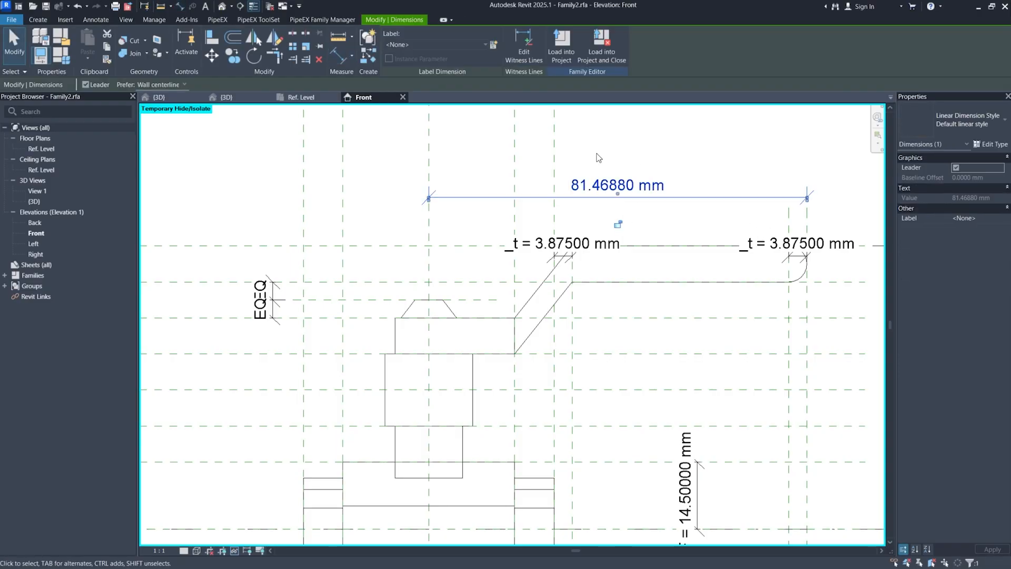
# Step: Label the overall handle length dimension with a new instance family parameter named G
pyautogui.click(494, 44)
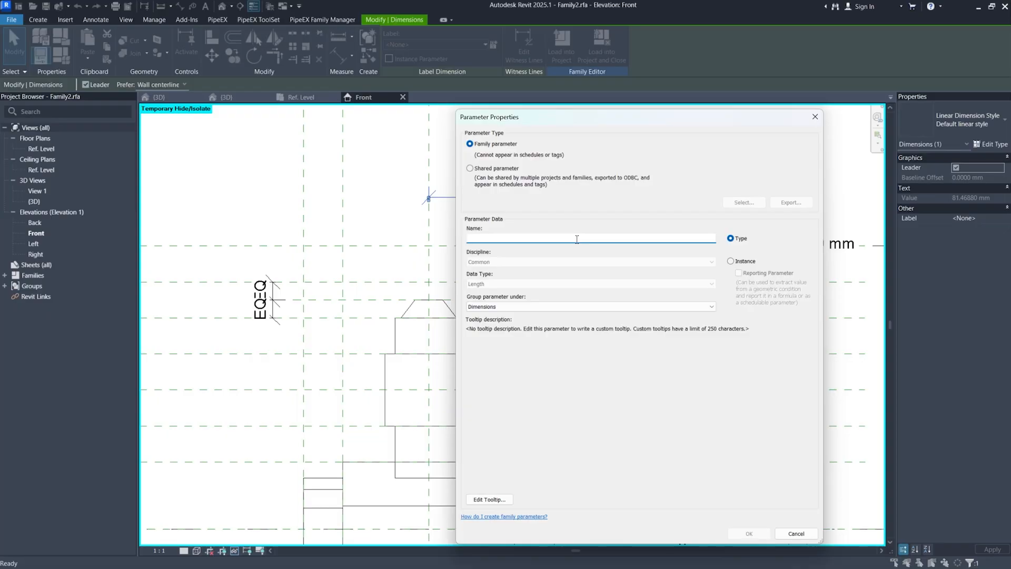
pyautogui.write('G')
pyautogui.click(734, 261)
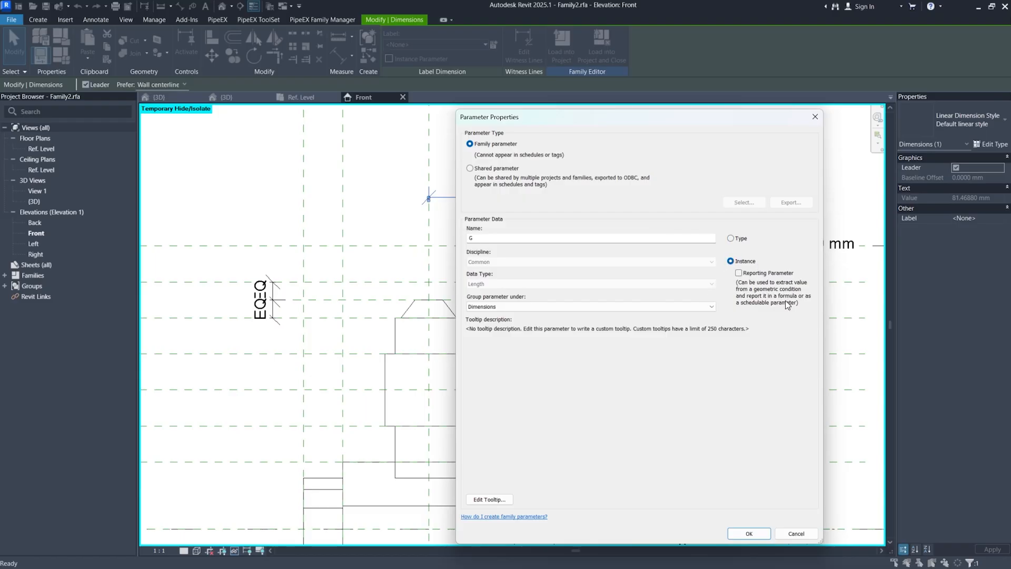
pyautogui.click(748, 533)
pyautogui.click(639, 167)
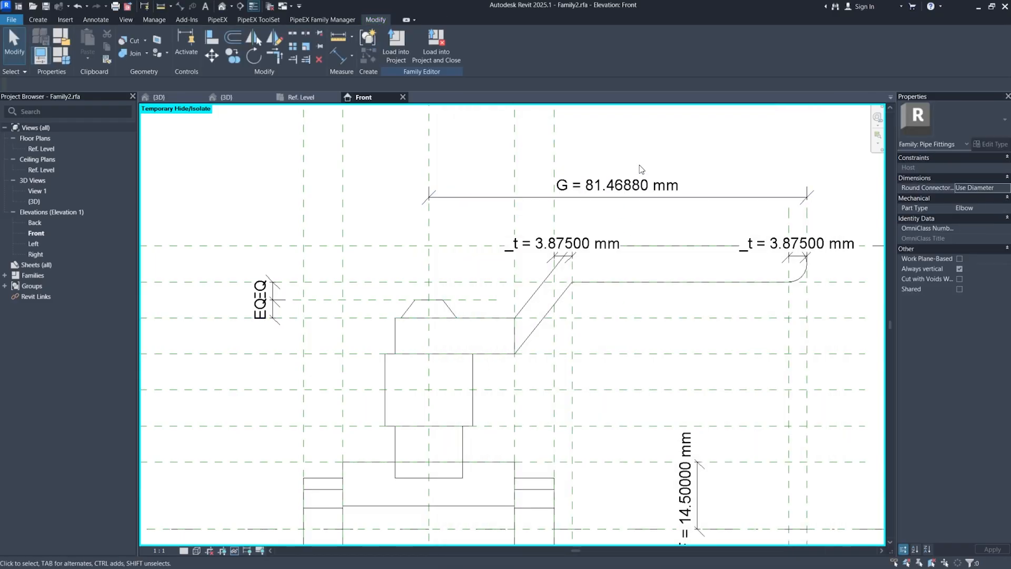
# Step: Copy the size_lookup formula of family parameter F into the formula of parameter G
pyautogui.scroll(2, 638, 280)
pyautogui.scroll(-1, 638, 280)
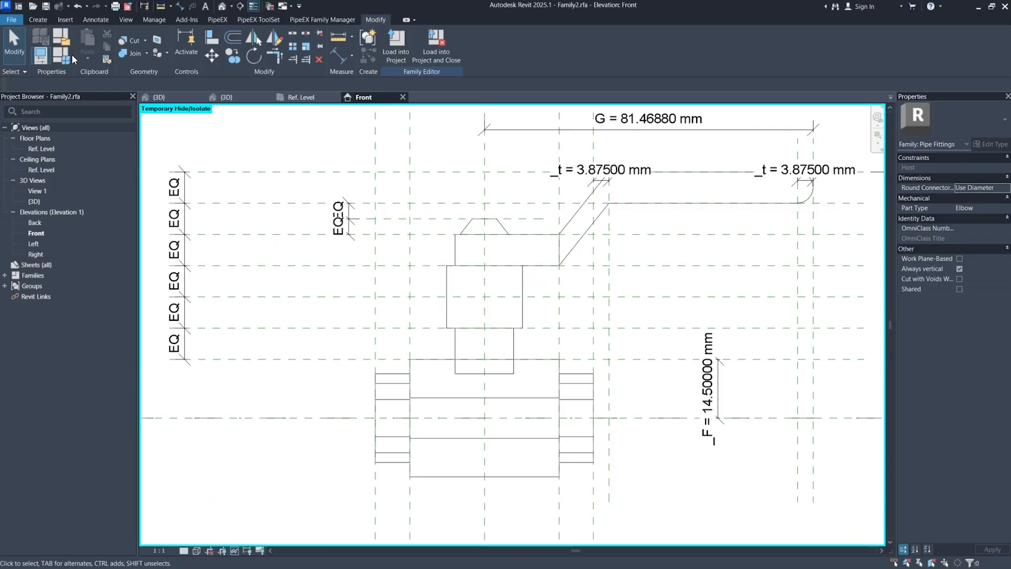
pyautogui.moveTo(505, 216)
pyautogui.mouseDown(button='middle')
pyautogui.moveTo(514, 219)
pyautogui.moveTo(504, 228)
pyautogui.mouseUp(button='middle')
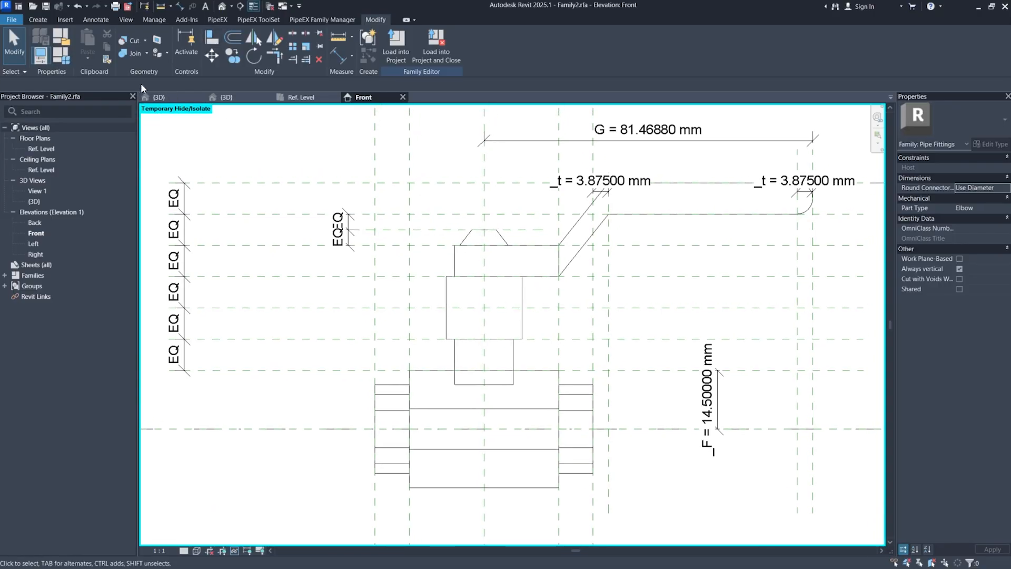
pyautogui.click(63, 53)
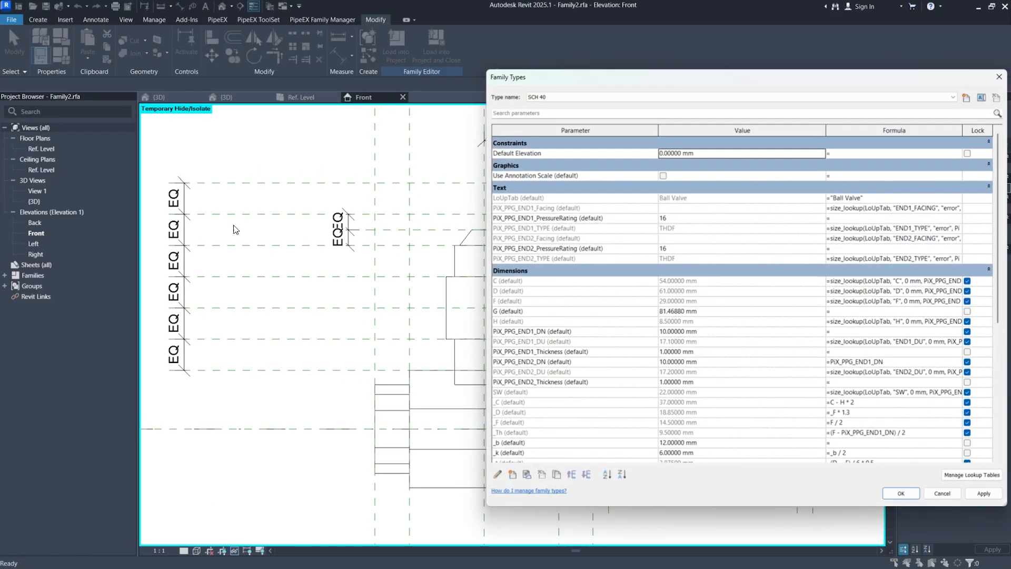
pyautogui.click(861, 302)
pyautogui.moveTo(832, 303); pyautogui.dragTo(978, 308)
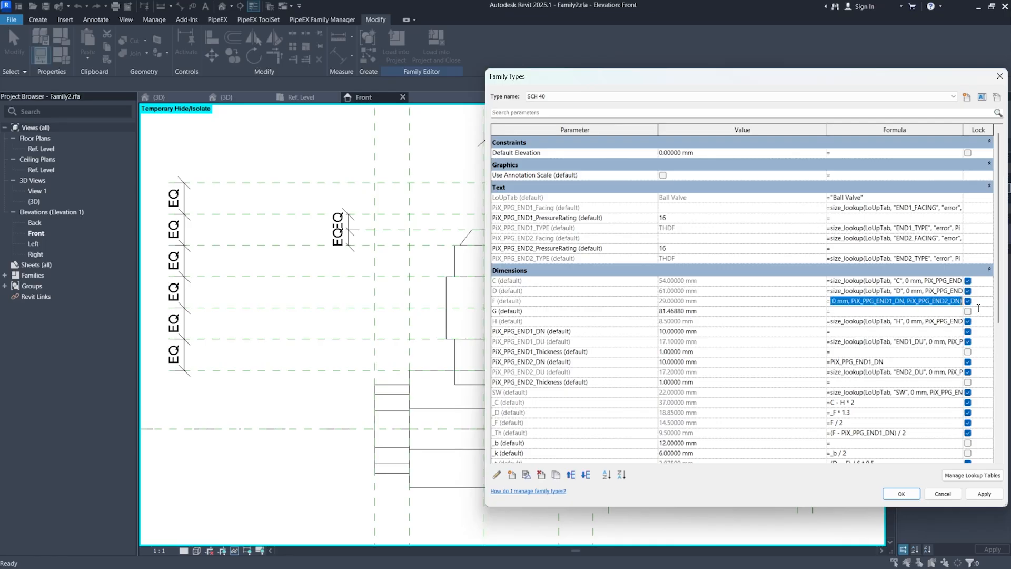
pyautogui.click(852, 311)
pyautogui.hotkey('ctrl', 'v')
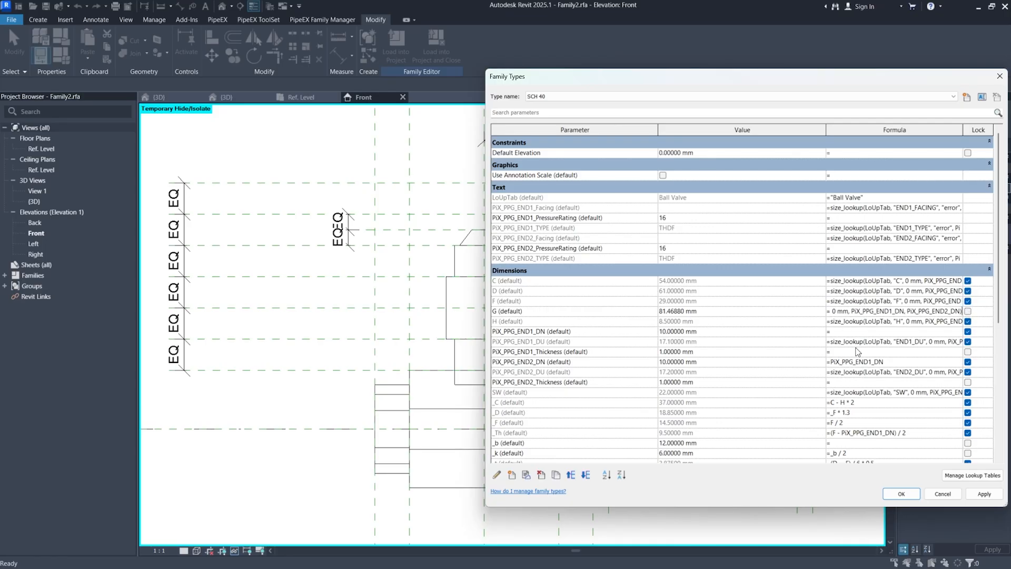
pyautogui.click(878, 324)
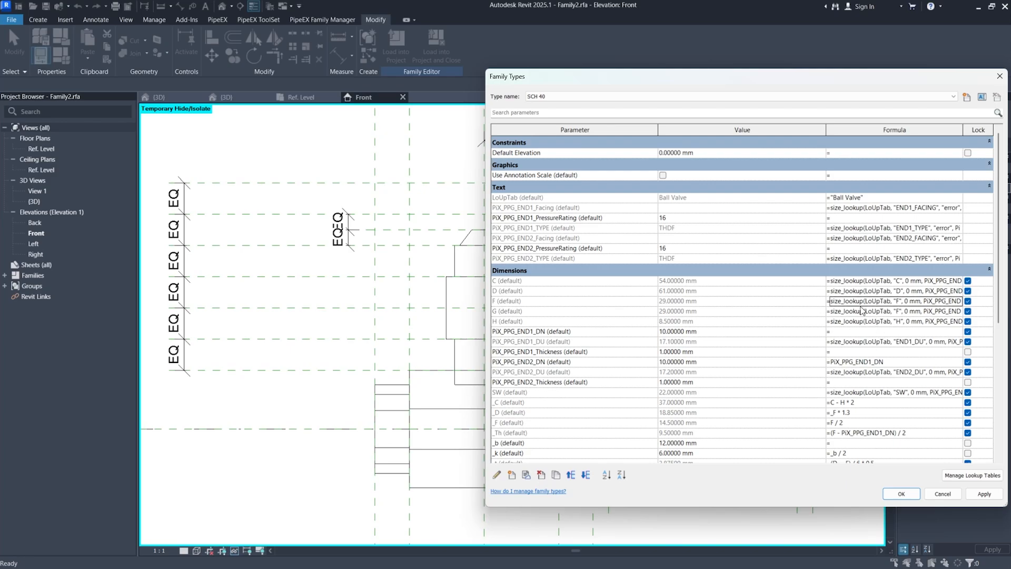
# Step: Change the lookup column in G's formula to "G" and accept the family type changes
pyautogui.click(904, 311)
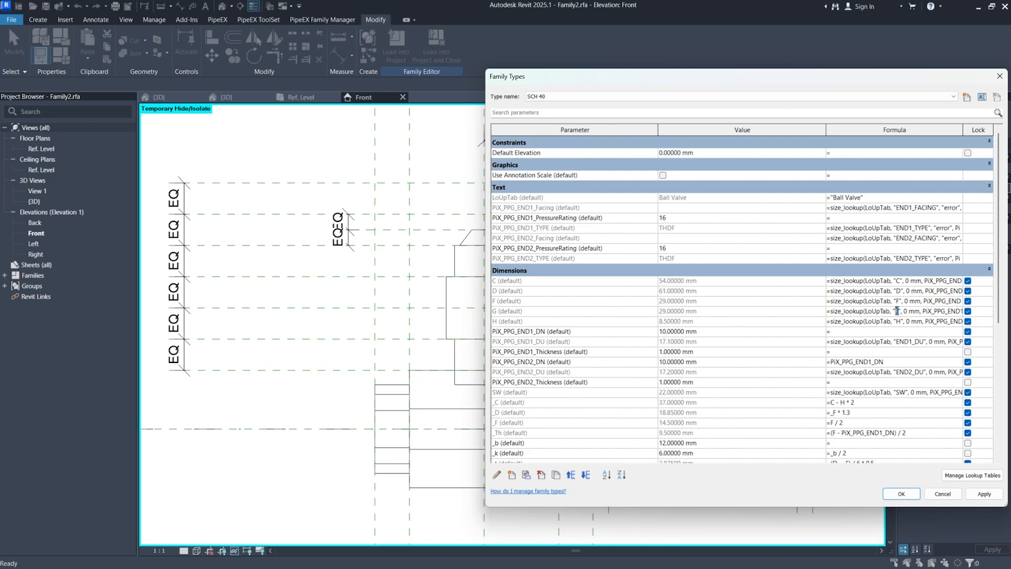
pyautogui.press('BackSpace')
pyautogui.write('G')
pyautogui.click(911, 321)
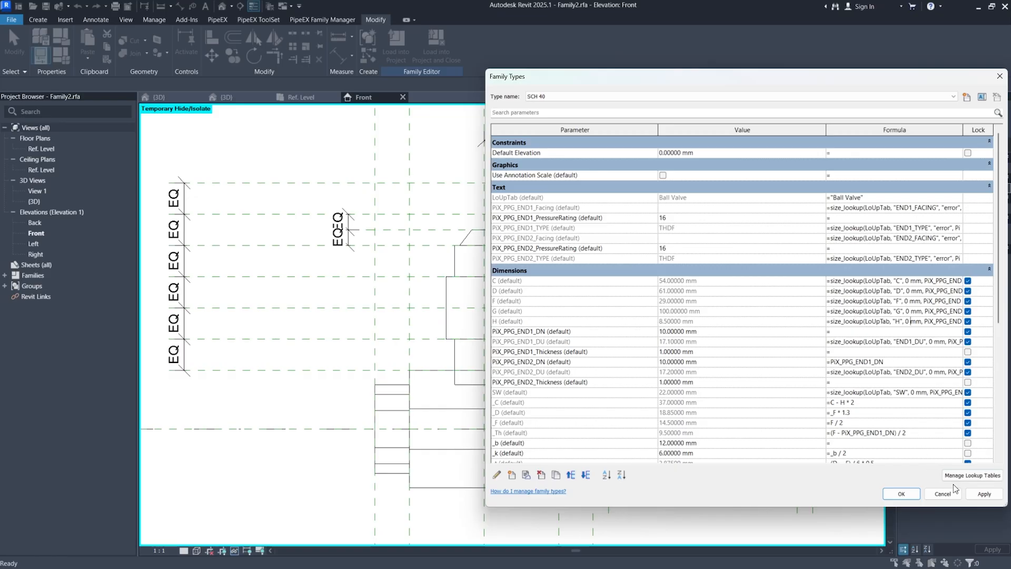
pyautogui.click(901, 494)
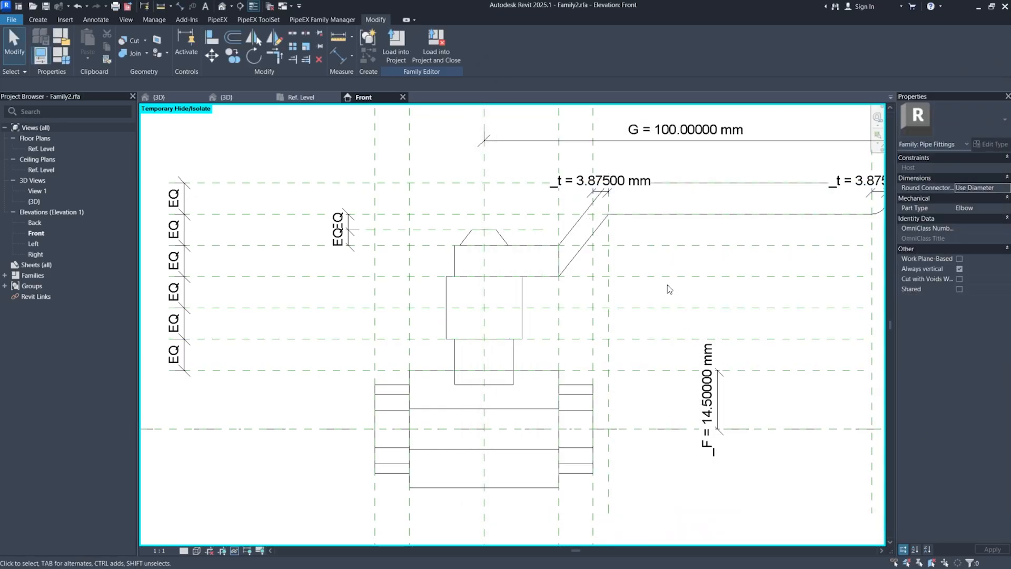
# Step: In the 3D view, set the family parameter PiX_PPG_END1_DN to 8 mm and apply it to the valve
pyautogui.scroll(-2, 665, 290)
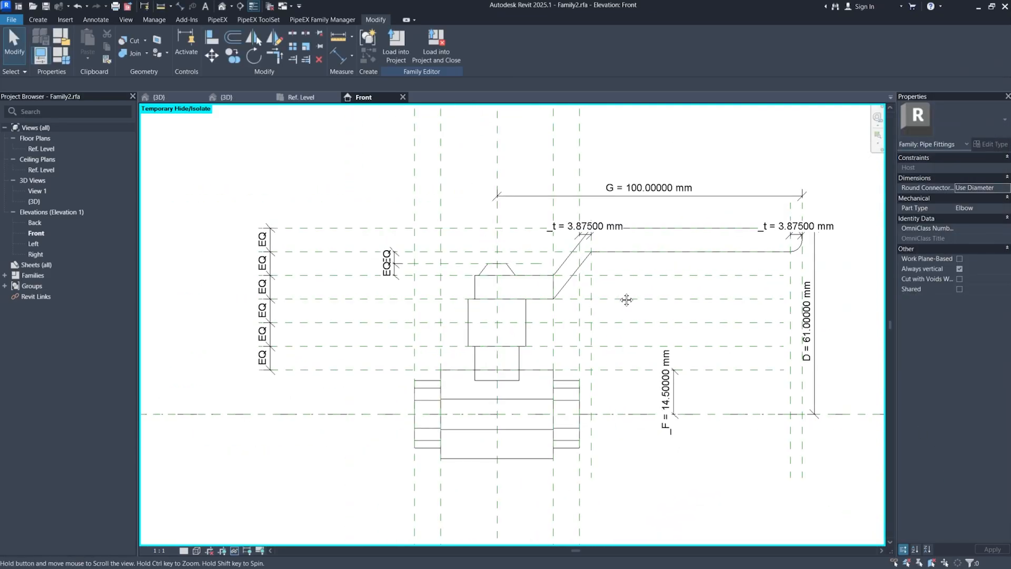
pyautogui.click(166, 98)
pyautogui.keyDown('shift'); pyautogui.moveTo(621, 407); pyautogui.dragTo(185, 409, button='middle'); pyautogui.keyUp('shift')
pyautogui.keyDown('shift'); pyautogui.moveTo(620, 371); pyautogui.dragTo(829, 384, button='middle'); pyautogui.keyUp('shift')
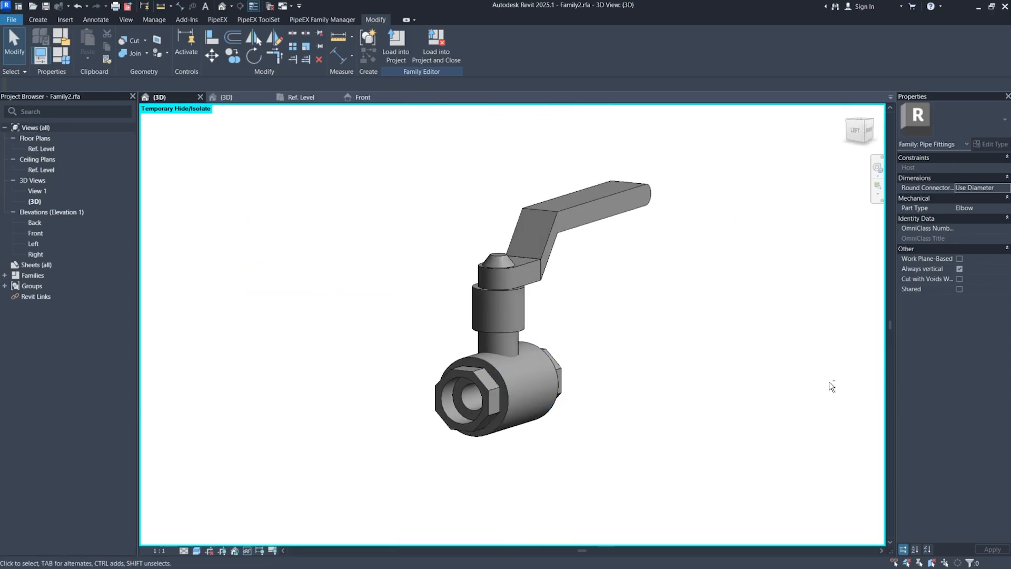
pyautogui.keyDown('shift'); pyautogui.moveTo(608, 372); pyautogui.dragTo(518, 374, button='middle'); pyautogui.keyUp('shift')
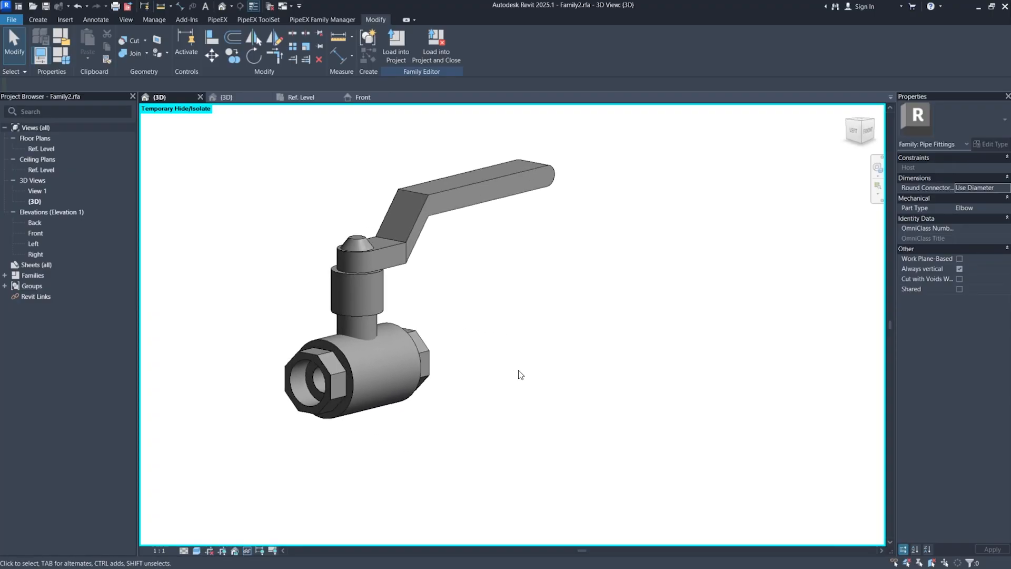
pyautogui.click(61, 60)
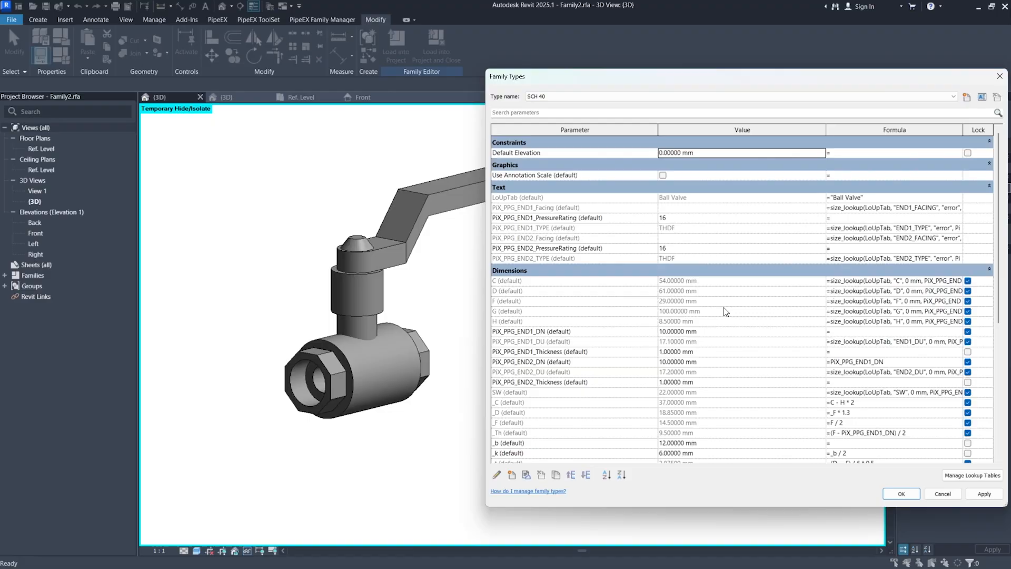
pyautogui.click(667, 333)
pyautogui.moveTo(667, 333); pyautogui.dragTo(651, 332)
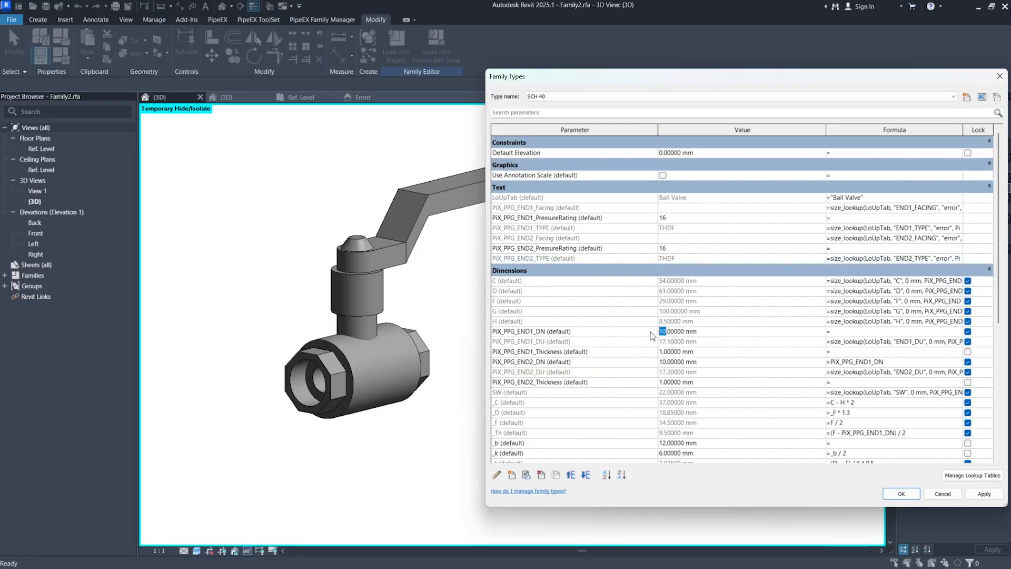
pyautogui.write('8')
pyautogui.click(973, 494)
pyautogui.click(911, 494)
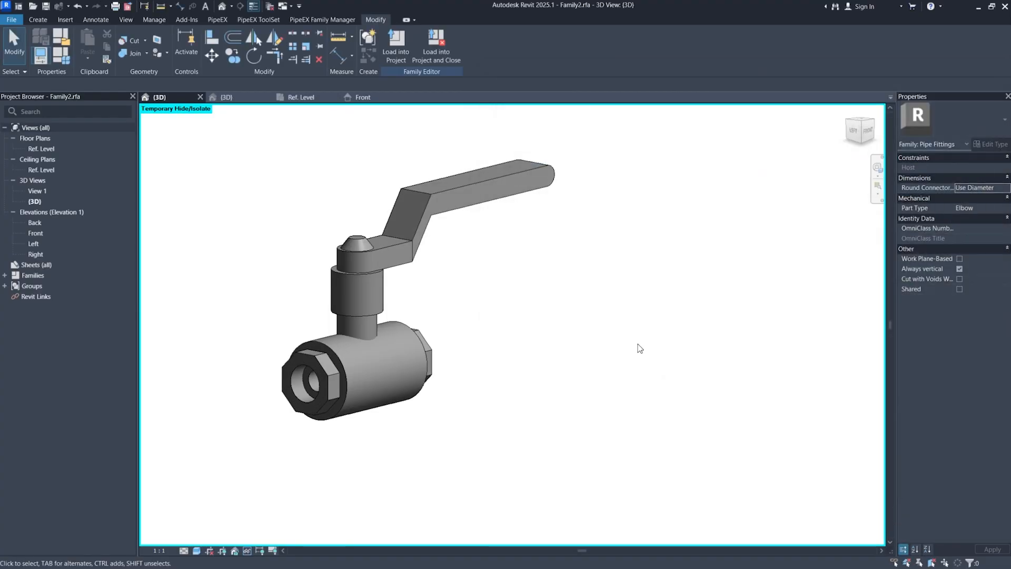
# Step: Set PiX_PPG_END1_DN to 15 mm, apply it, and check the resized valve in 3D
pyautogui.keyDown('shift'); pyautogui.moveTo(547, 306); pyautogui.dragTo(532, 339, button='middle'); pyautogui.keyUp('shift')
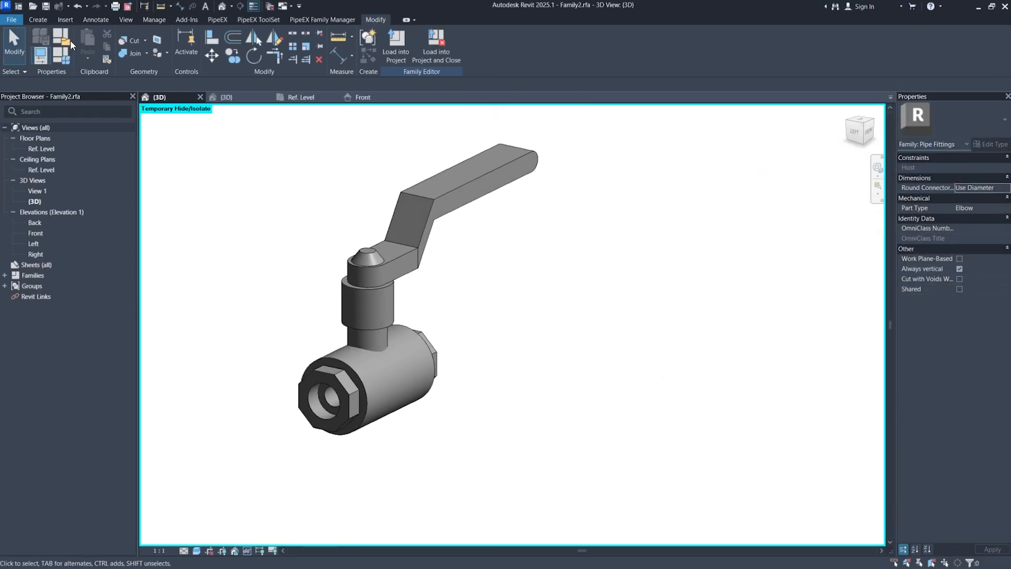
pyautogui.click(64, 58)
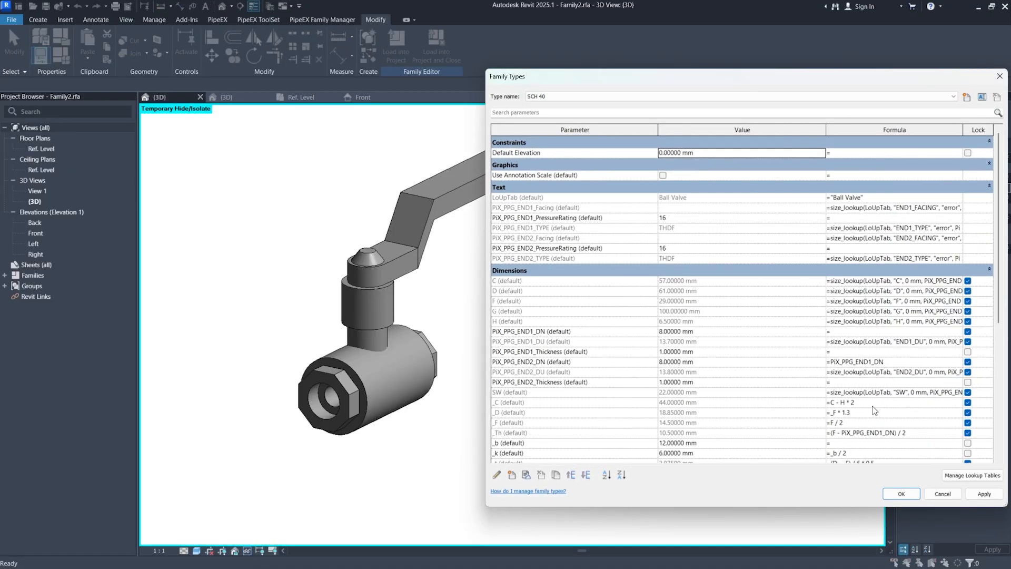
pyautogui.doubleClick(662, 331)
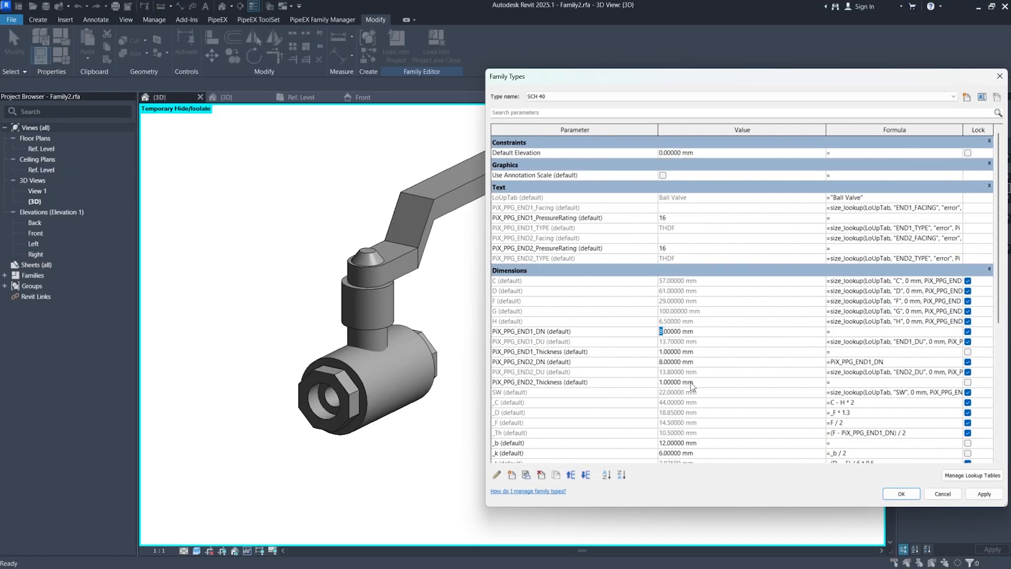
pyautogui.write('15')
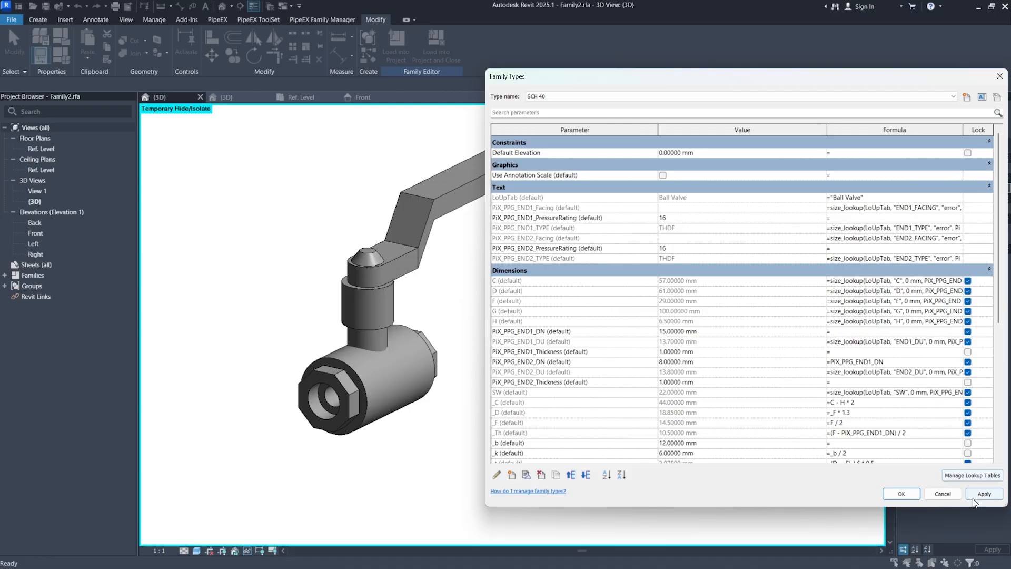
pyautogui.moveTo(557, 85); pyautogui.dragTo(573, 87)
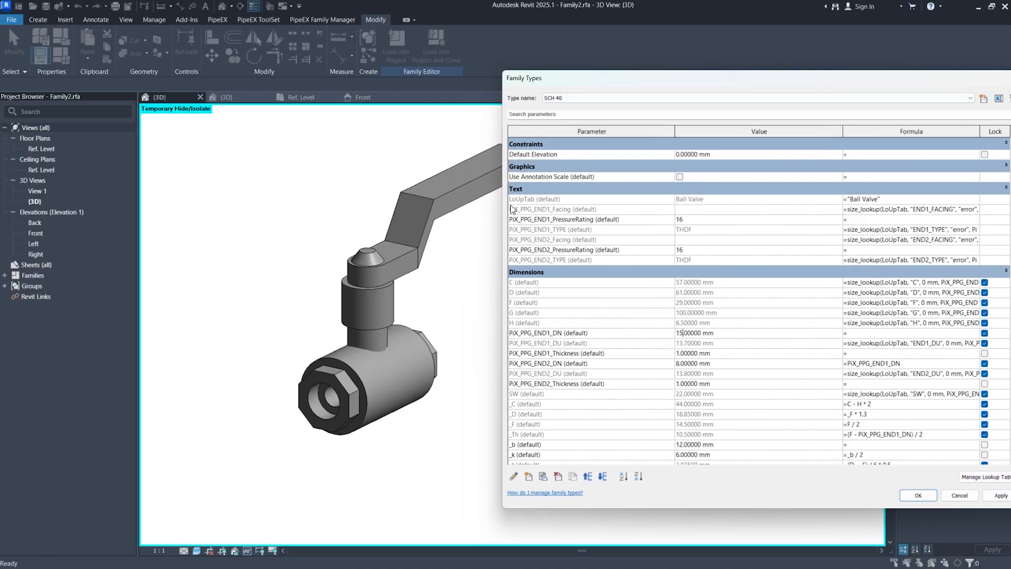
pyautogui.moveTo(497, 208); pyautogui.dragTo(583, 209)
pyautogui.click(993, 497)
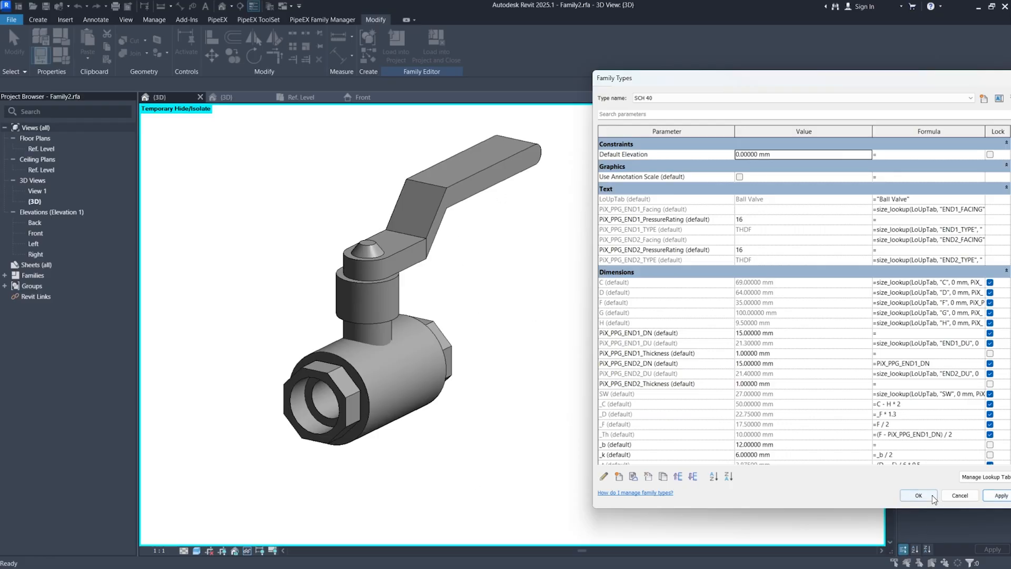
pyautogui.click(918, 495)
pyautogui.keyDown('shift'); pyautogui.moveTo(611, 343); pyautogui.dragTo(643, 343, button='middle'); pyautogui.keyUp('shift')
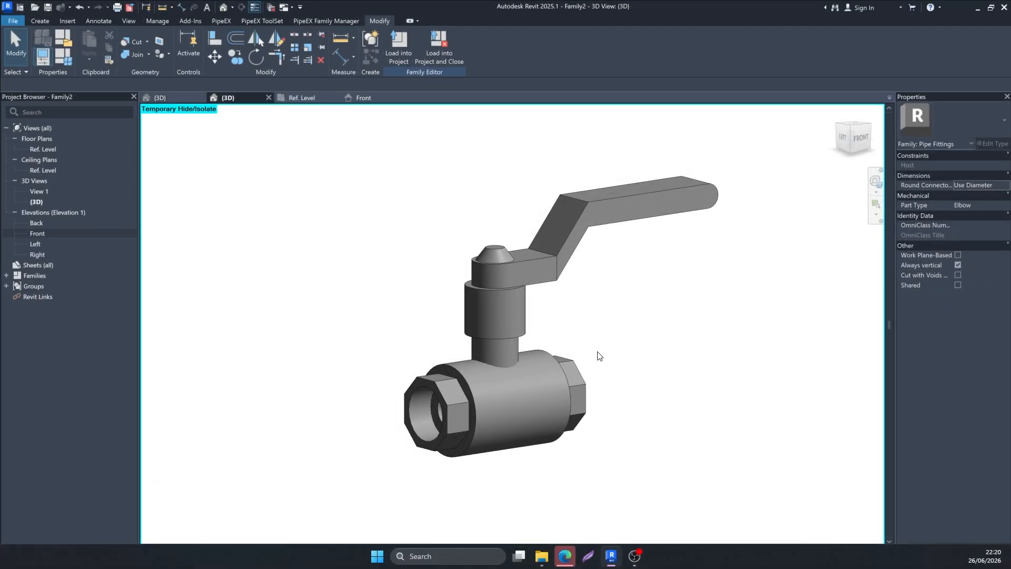
pyautogui.keyDown('shift'); pyautogui.moveTo(598, 356); pyautogui.dragTo(367, 316, button='middle'); pyautogui.keyUp('shift')
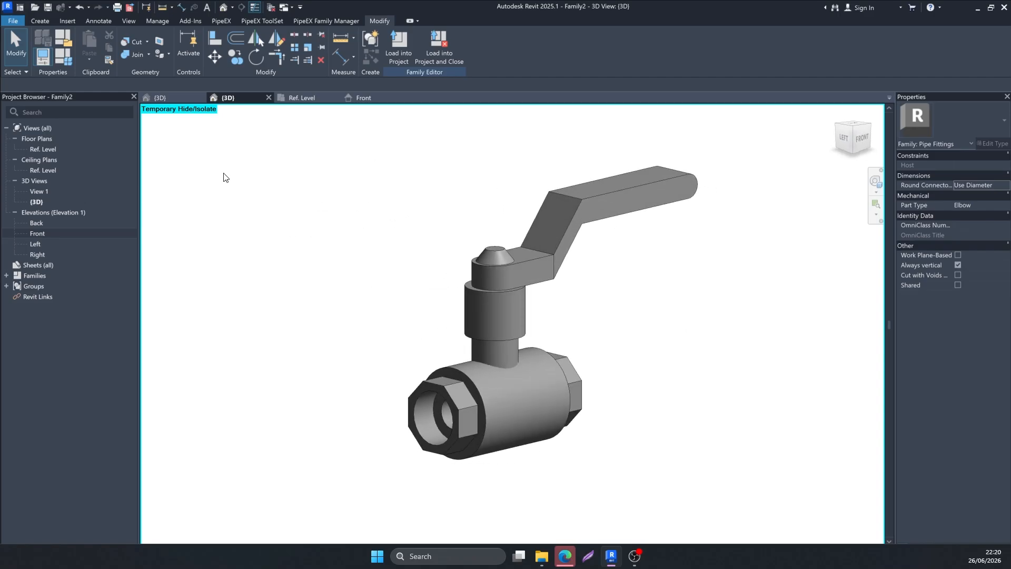